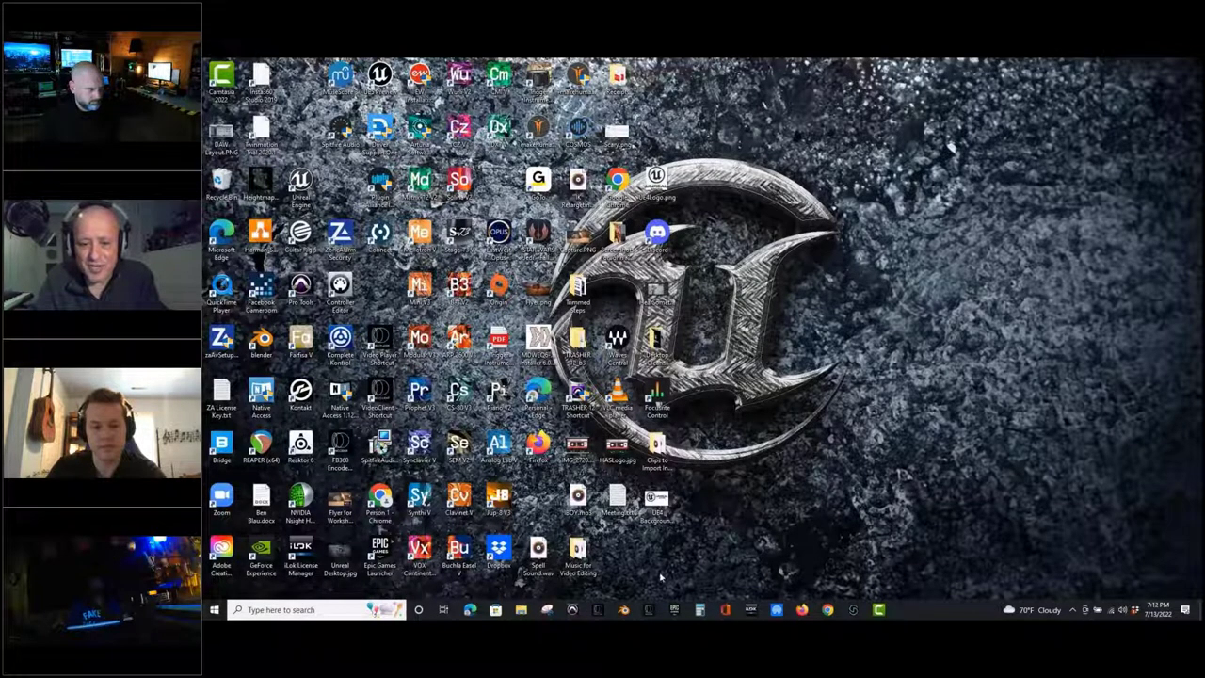
# Switch to the Epic Games Launcher and show the Unreal Engine library with its installed engine versions.
pyautogui.click(675, 610)
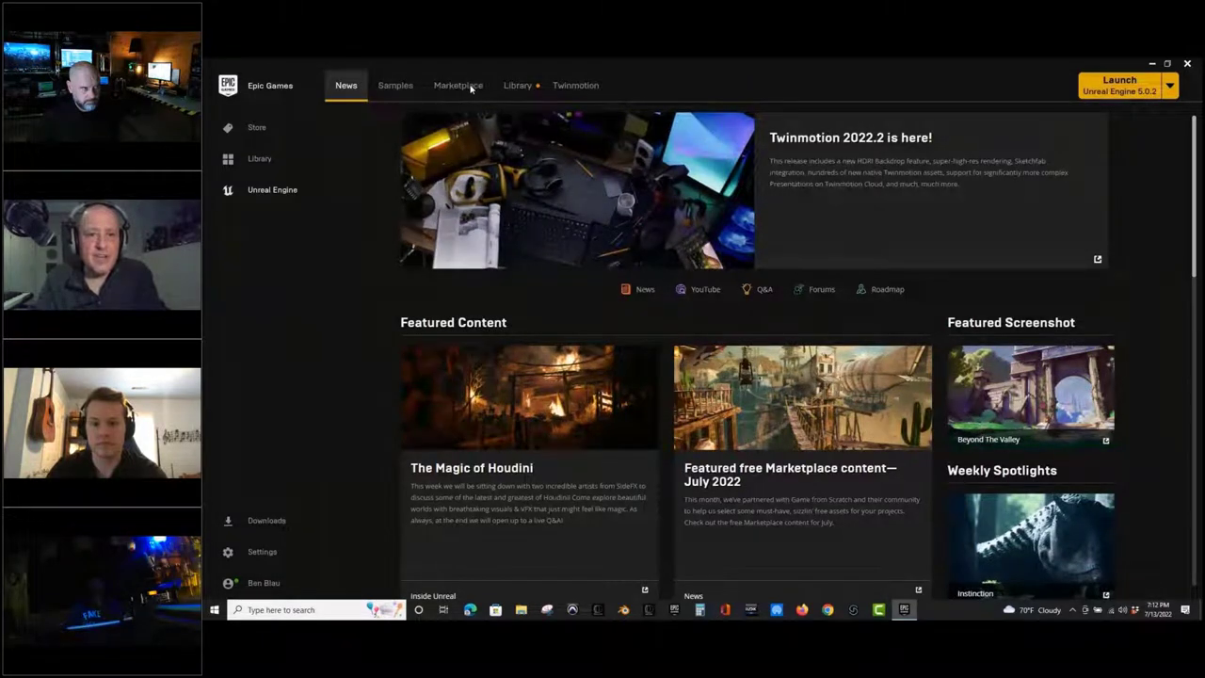
pyautogui.click(520, 86)
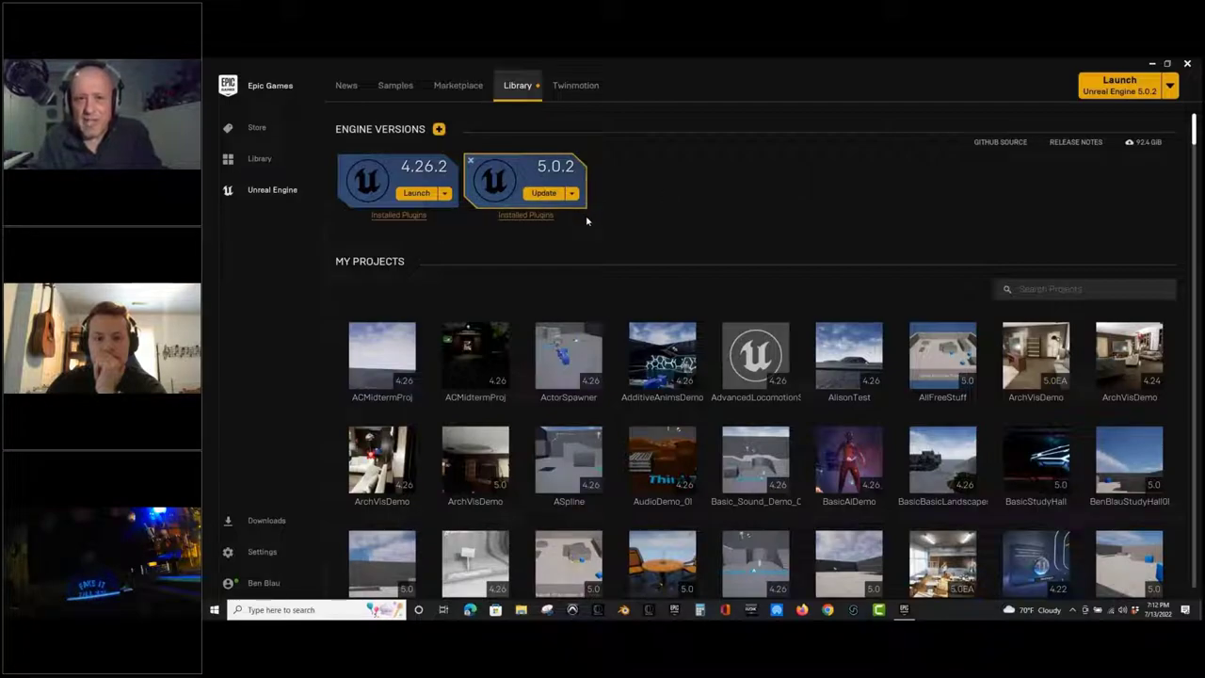
# Switch the engine version used for launching to Unreal Engine 4.26.2.
pyautogui.click(1170, 86)
pyautogui.click(764, 134)
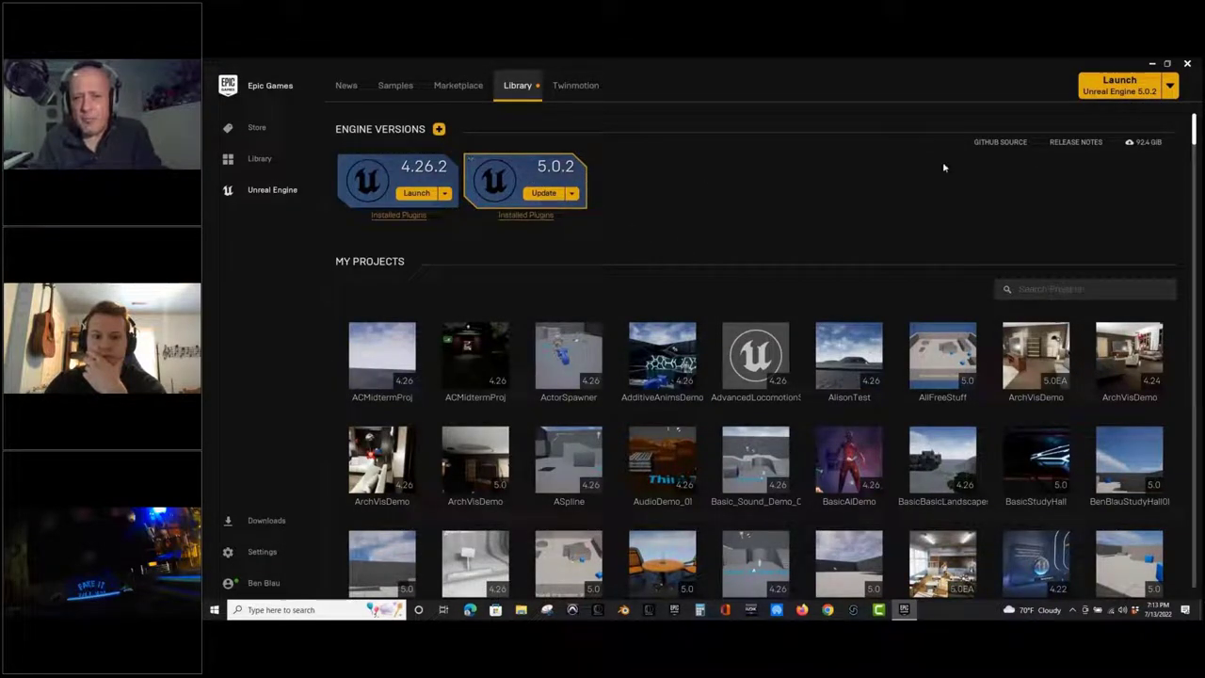
pyautogui.click(1171, 88)
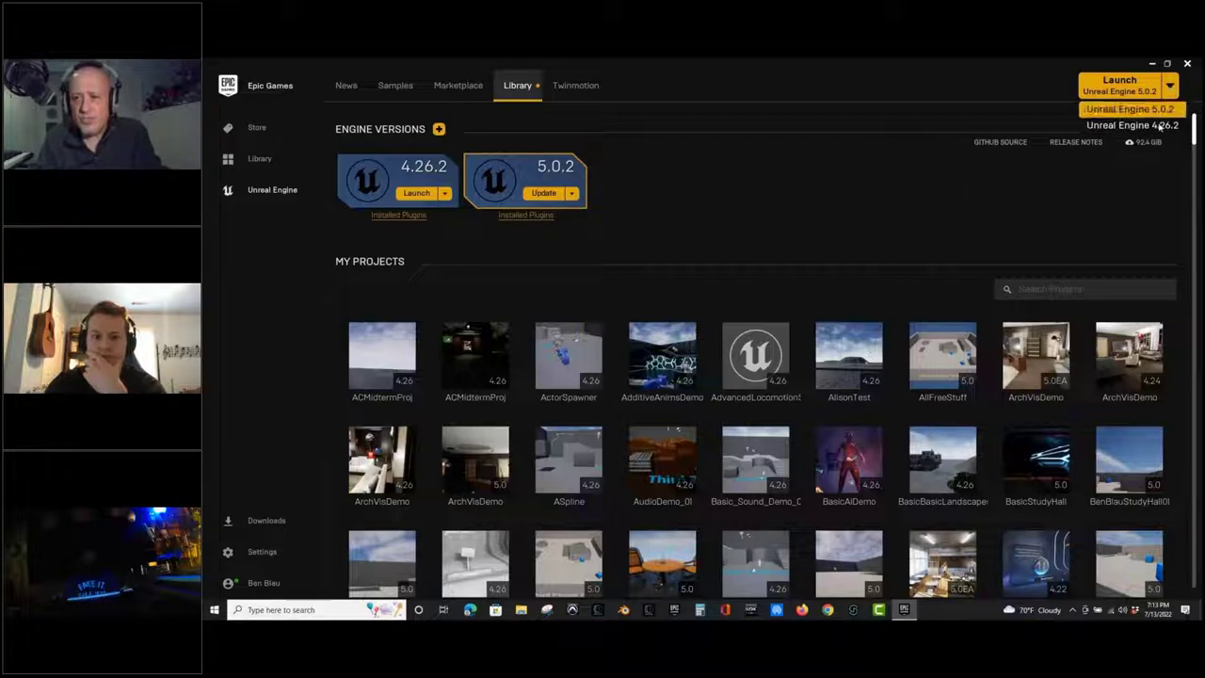
pyautogui.click(1170, 88)
pyautogui.click(1170, 88)
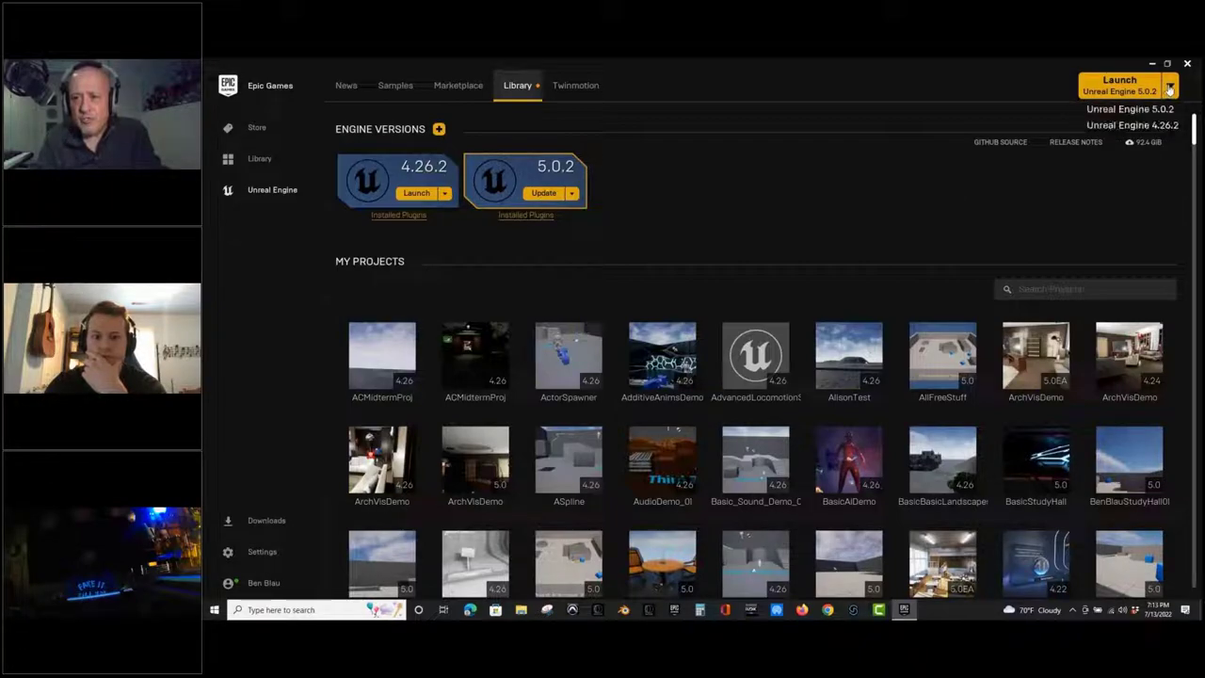
pyautogui.click(1161, 125)
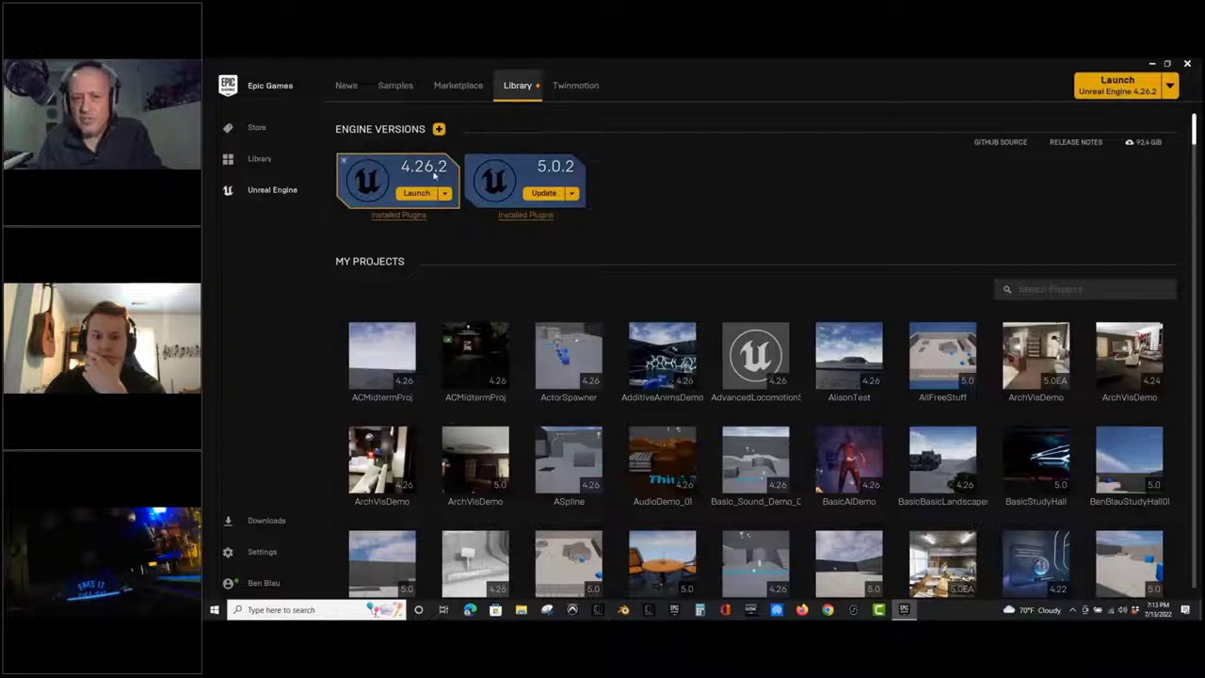
# Set the launch version to Unreal Engine 5.0.2, launch it and reposition the Unreal Project Browser window.
pyautogui.click(1169, 87)
pyautogui.click(1120, 110)
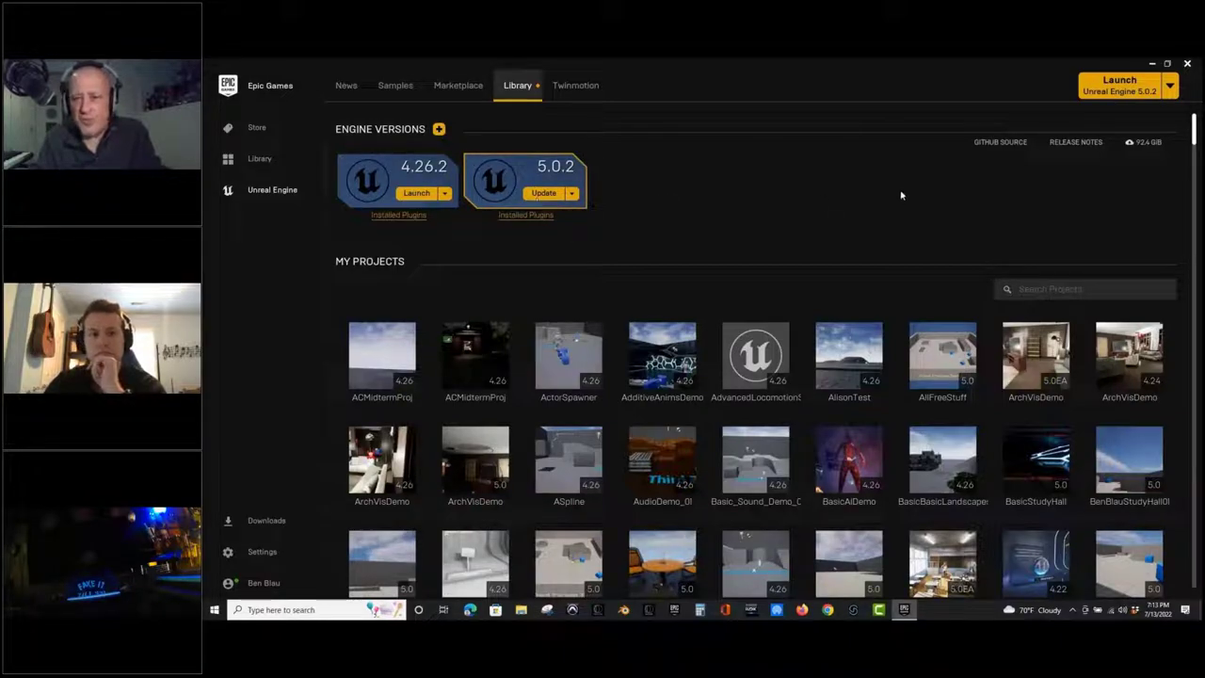
pyautogui.click(1118, 87)
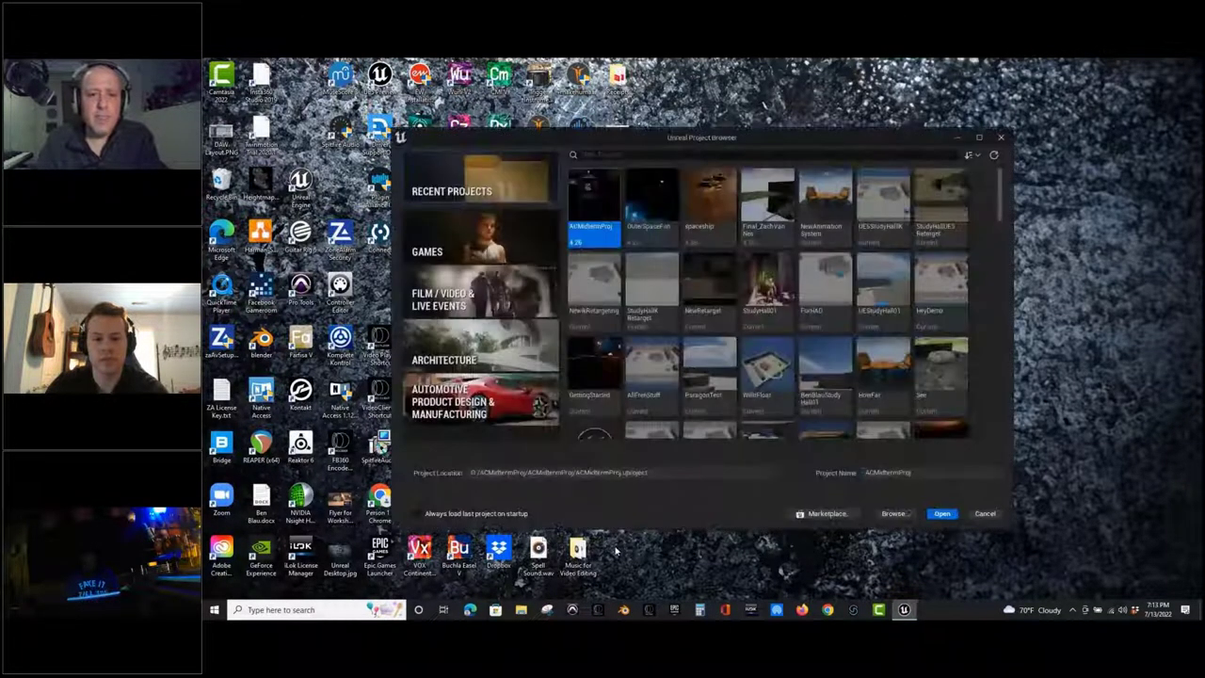
pyautogui.moveTo(767, 139); pyautogui.dragTo(824, 91)
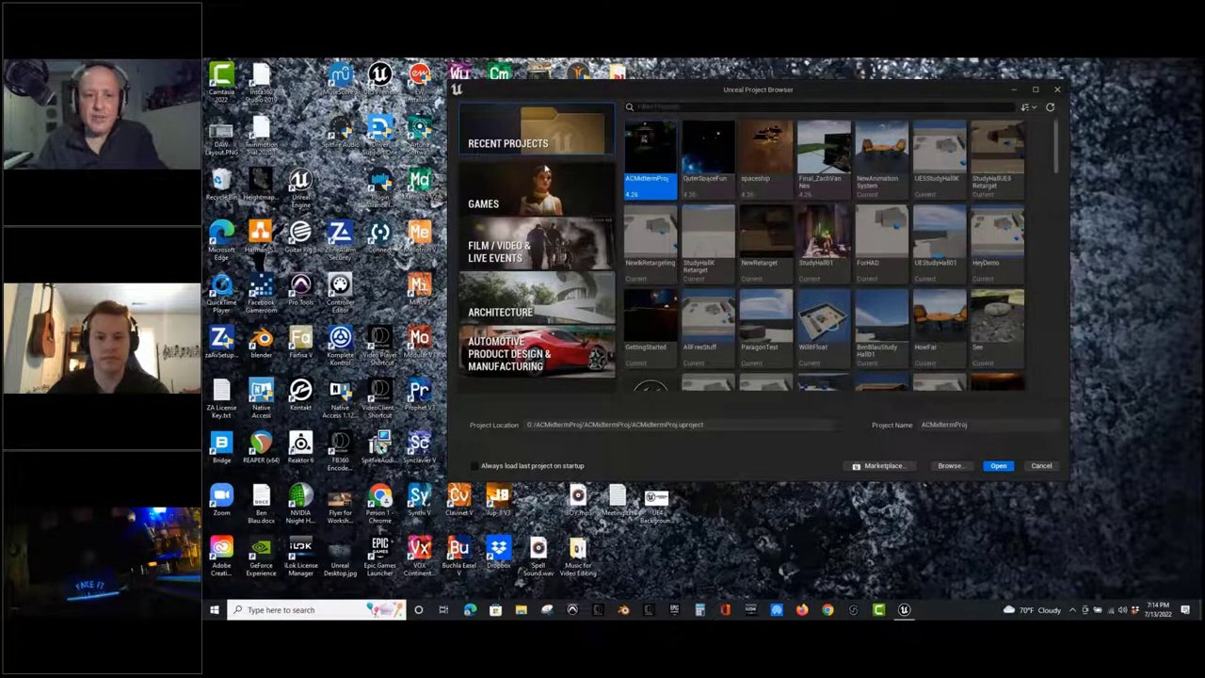
# Look through the project templates for Games, Film / Video & Live Events, Architecture, and Automotive Product Design & Manufacturing.
pyautogui.click(500, 184)
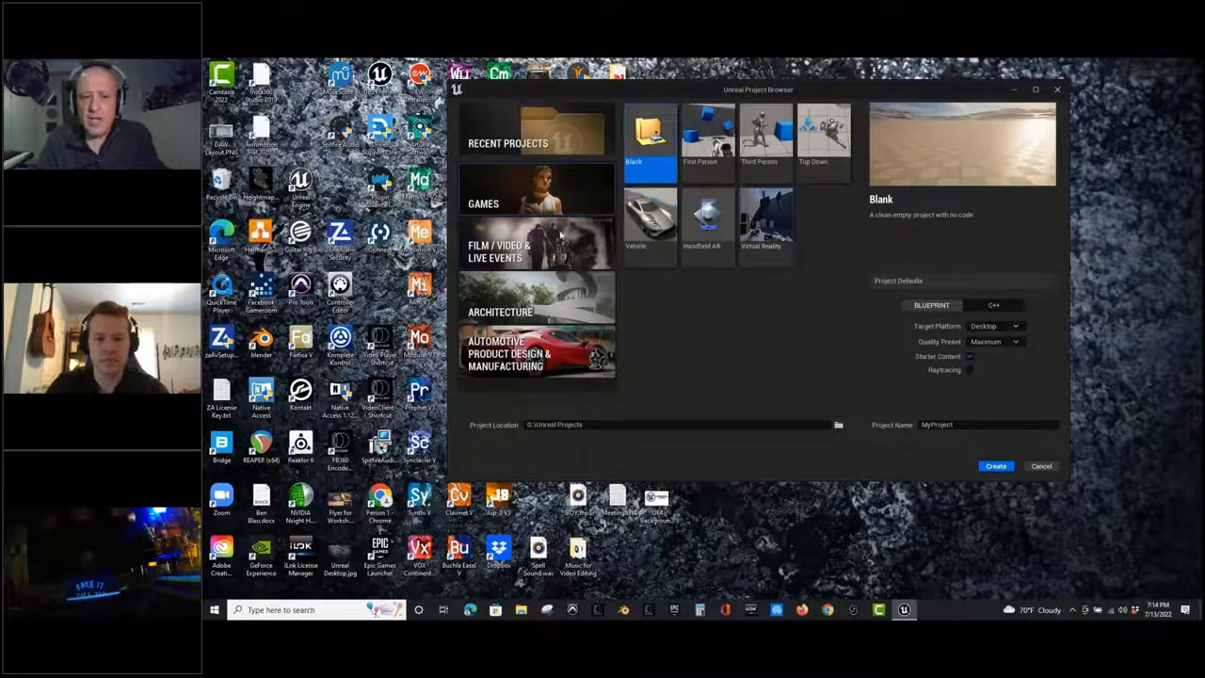
pyautogui.click(560, 236)
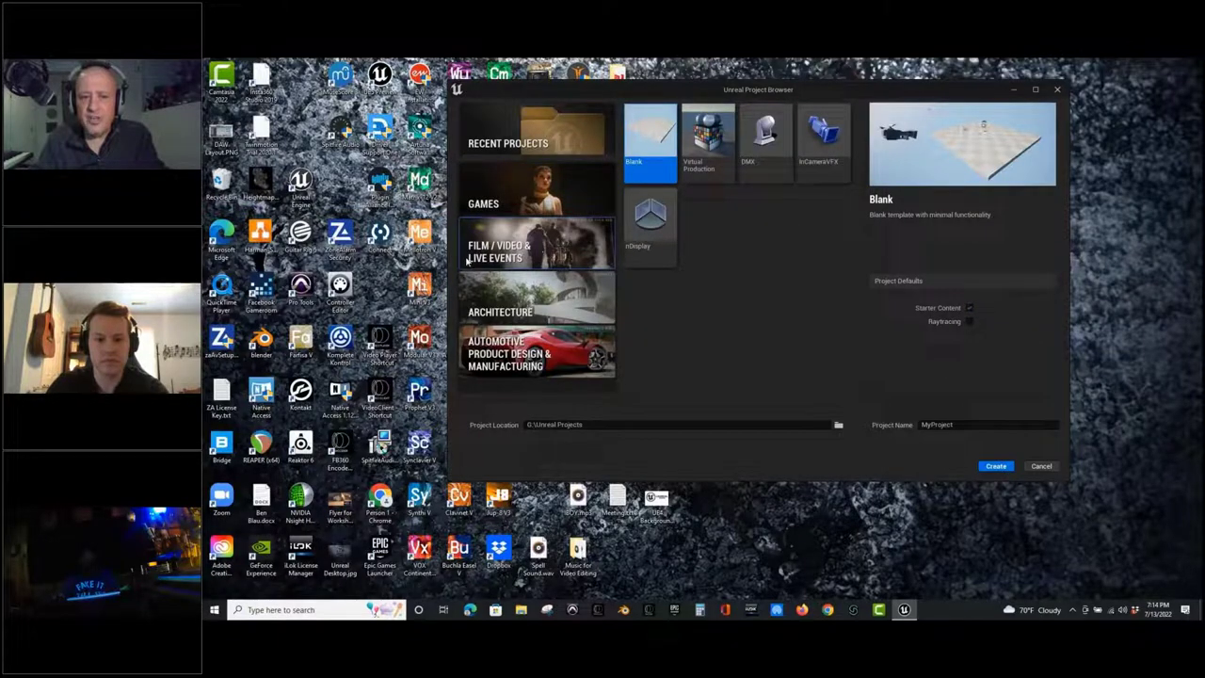
pyautogui.click(518, 295)
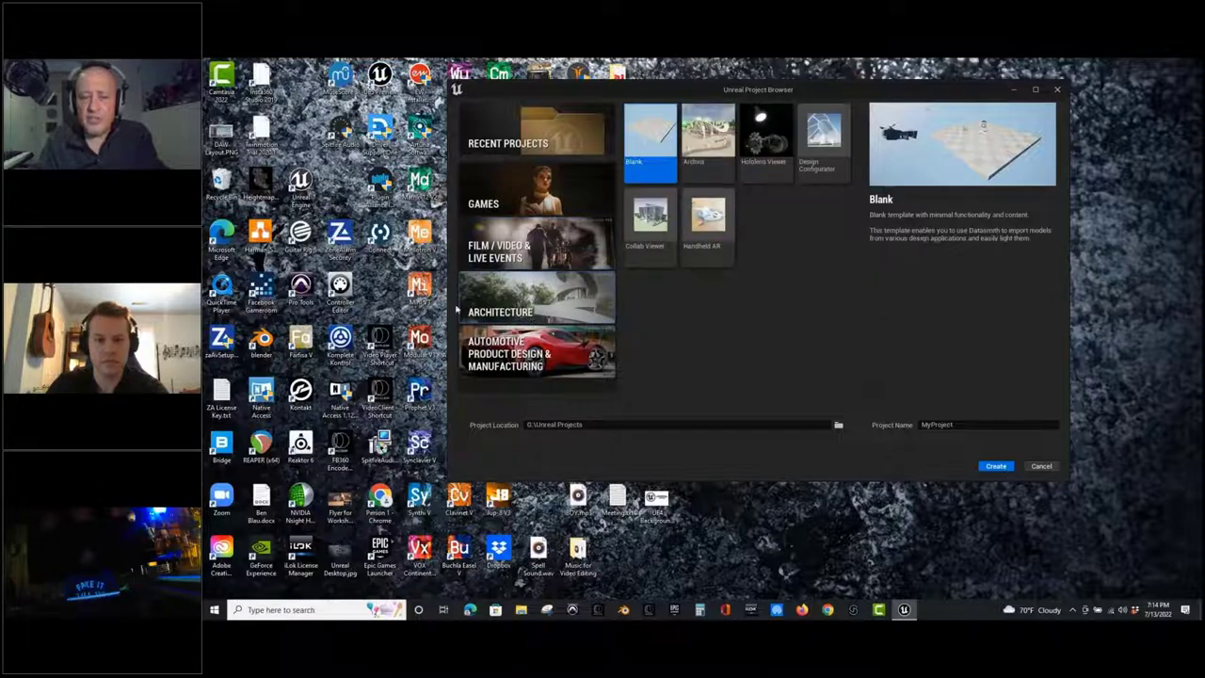
pyautogui.click(519, 354)
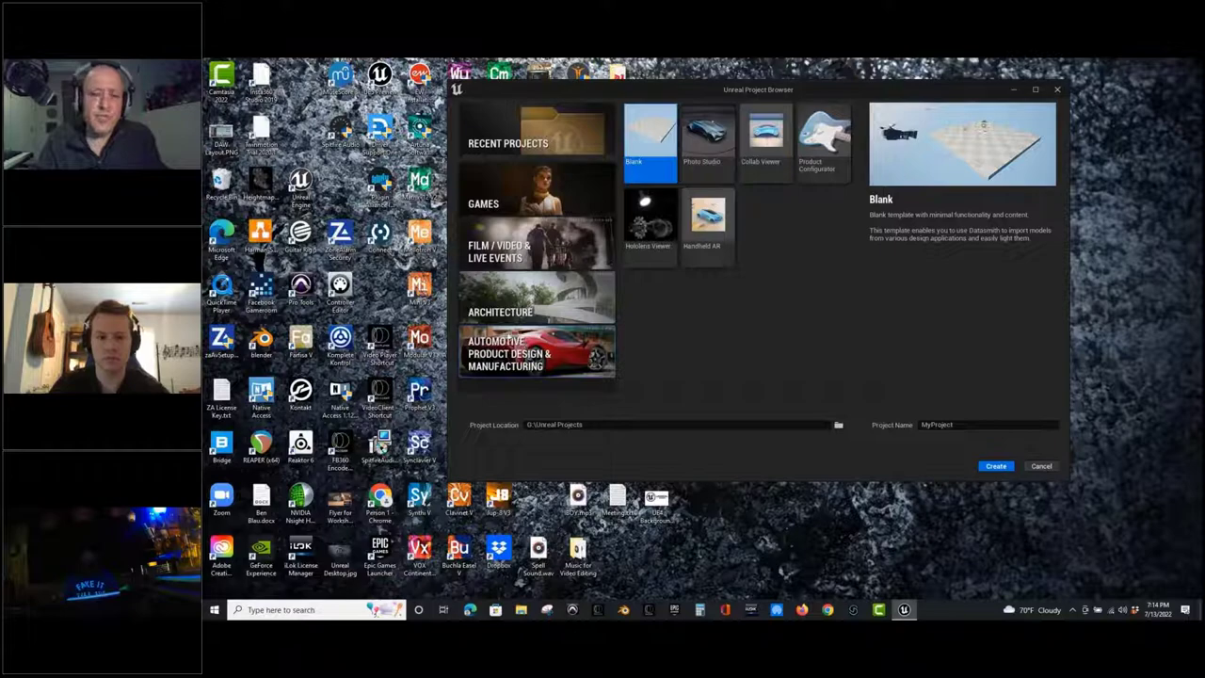
# Choose the Third Person template from the Games category and name the project Test_007.
pyautogui.click(497, 191)
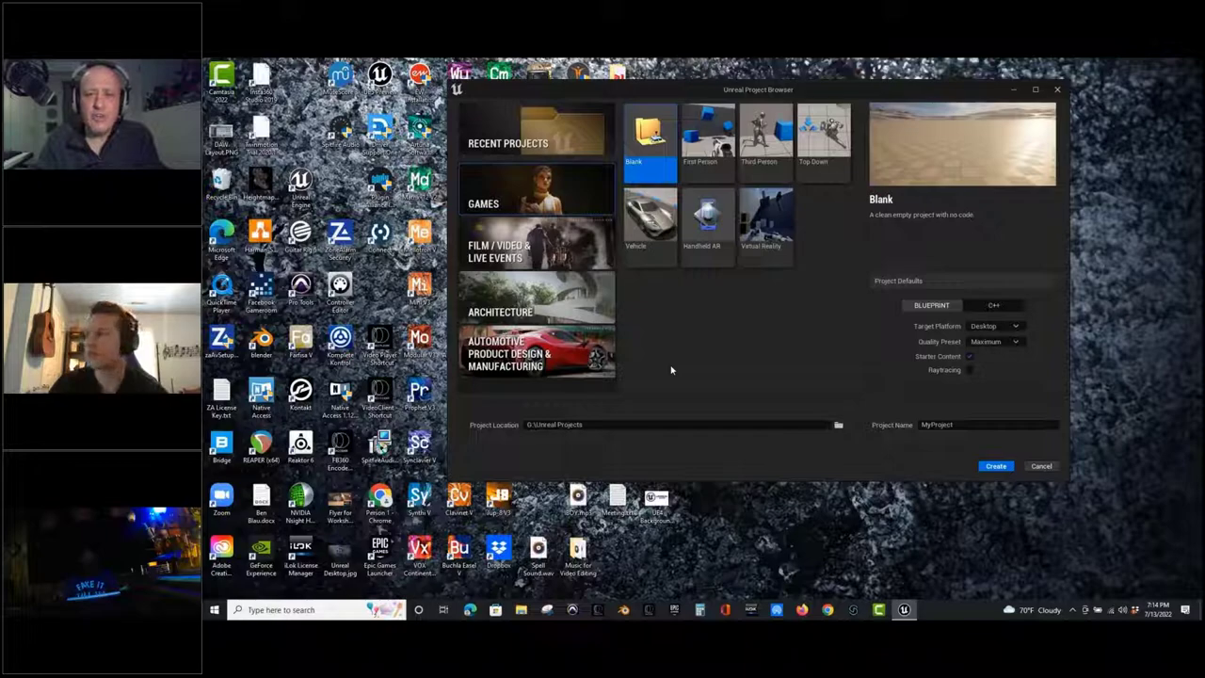
pyautogui.click(765, 137)
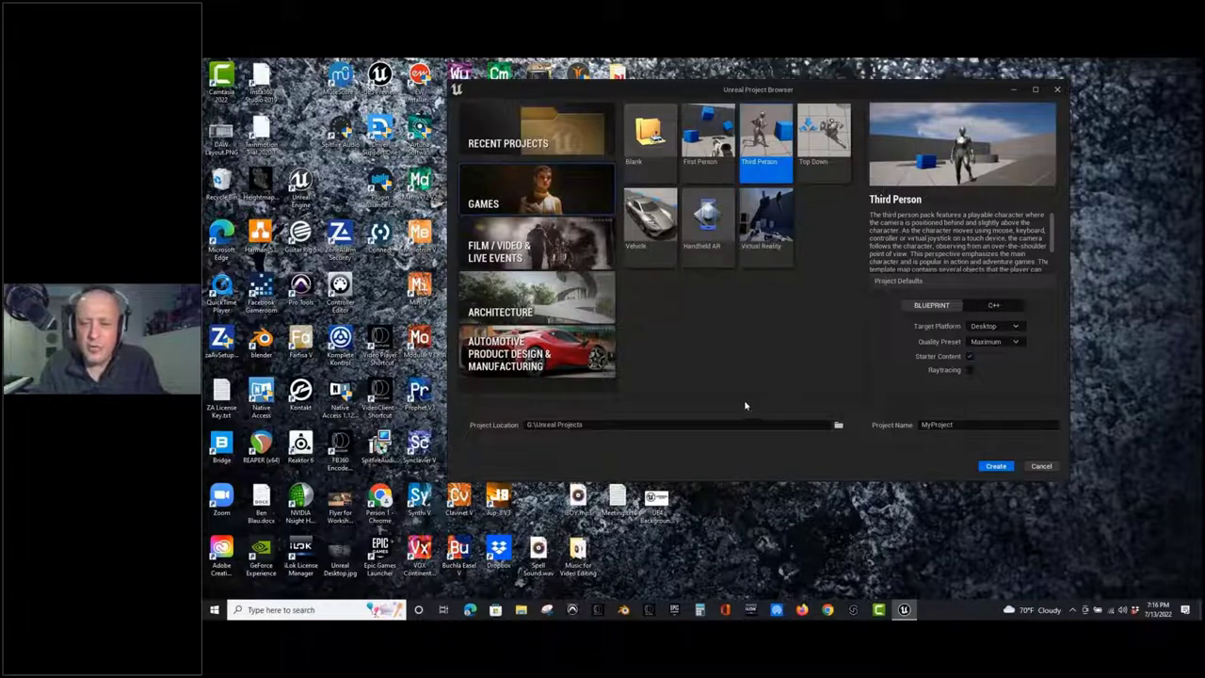
pyautogui.doubleClick(954, 425)
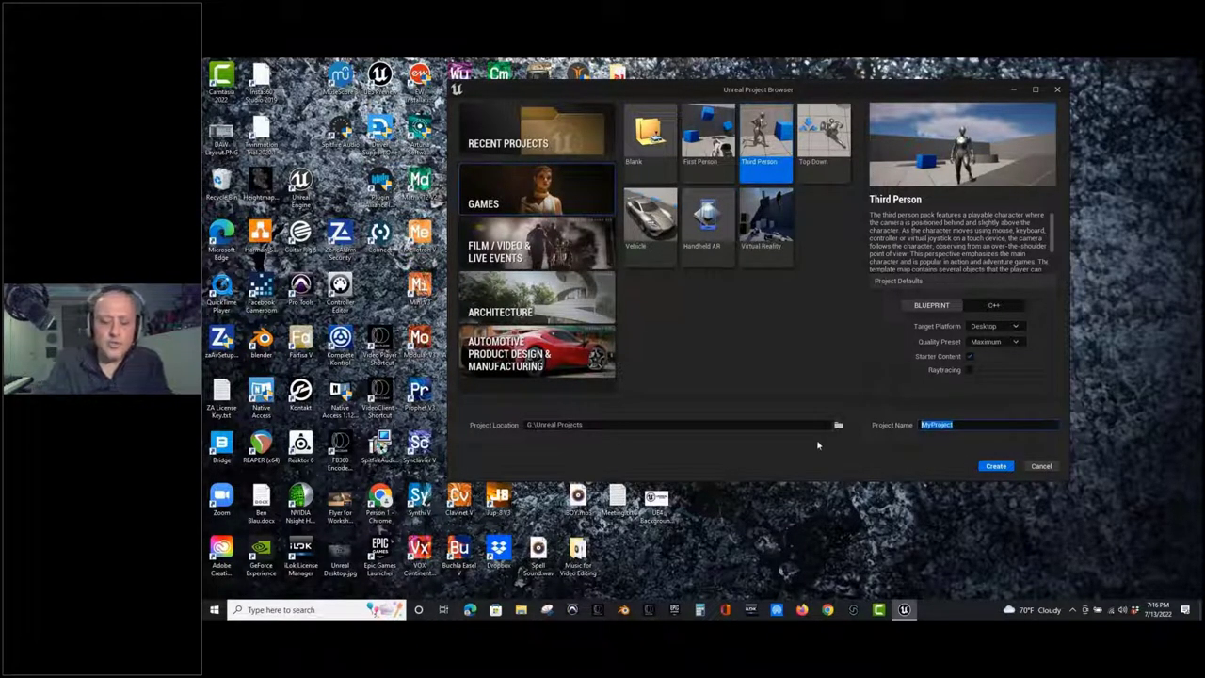
pyautogui.write('T')
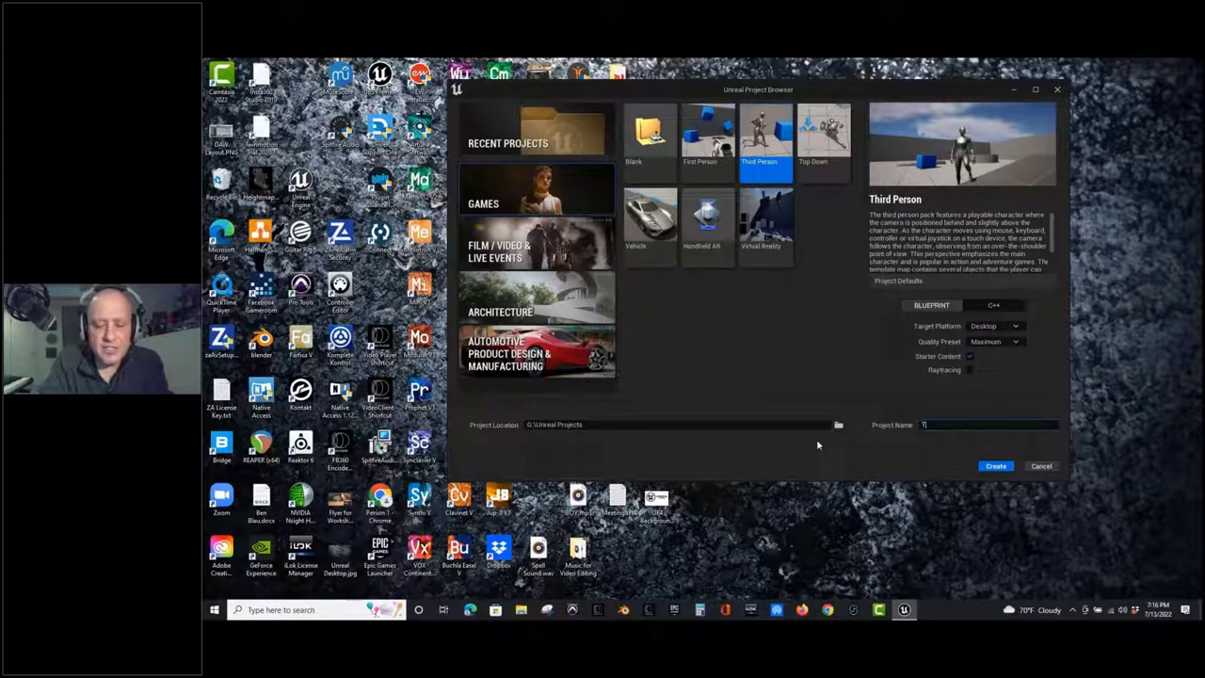
pyautogui.write('est_')
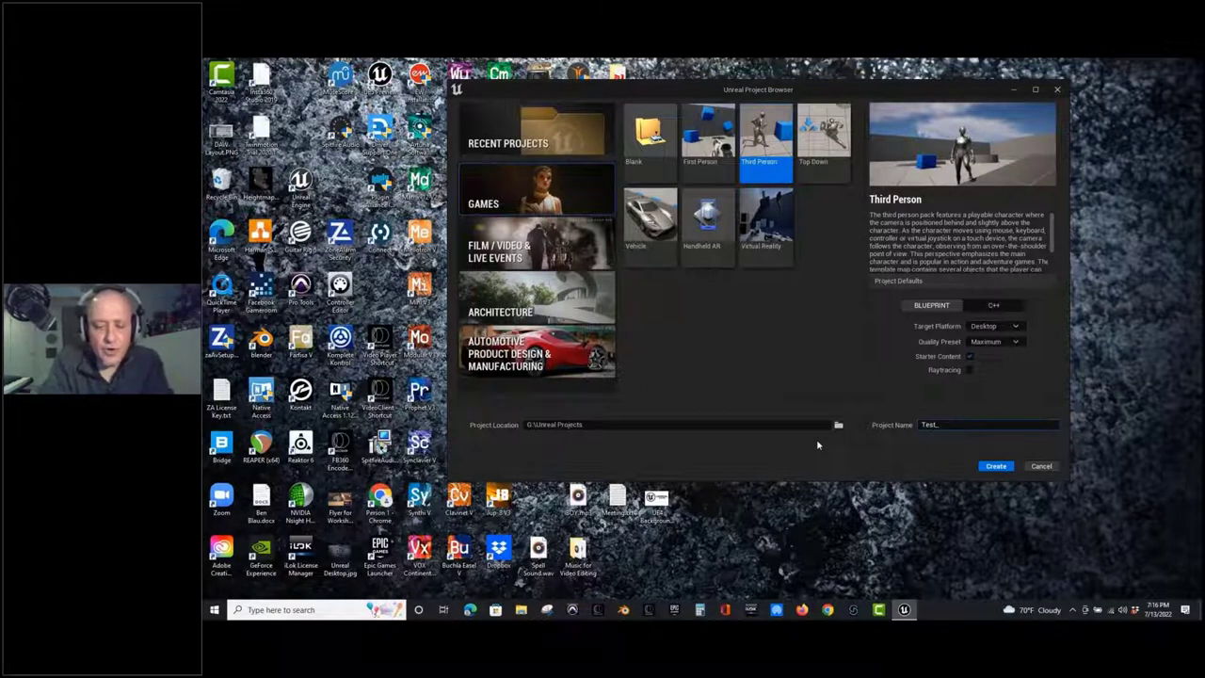
pyautogui.write('00')
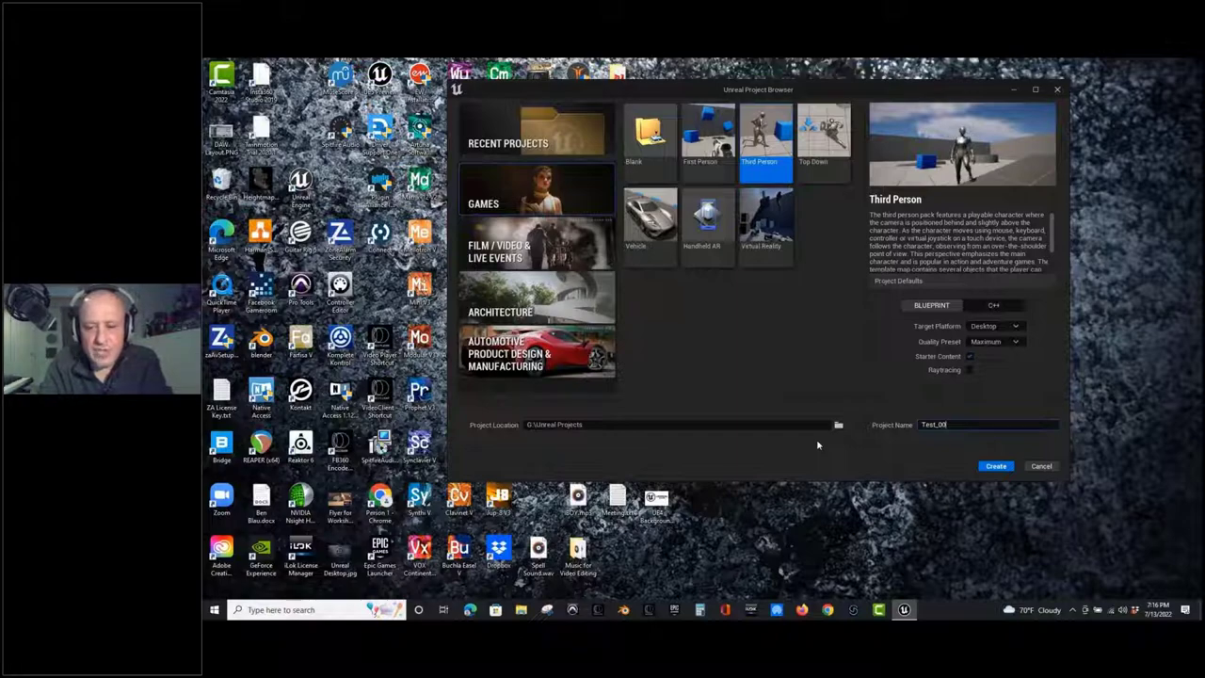
pyautogui.write('7')
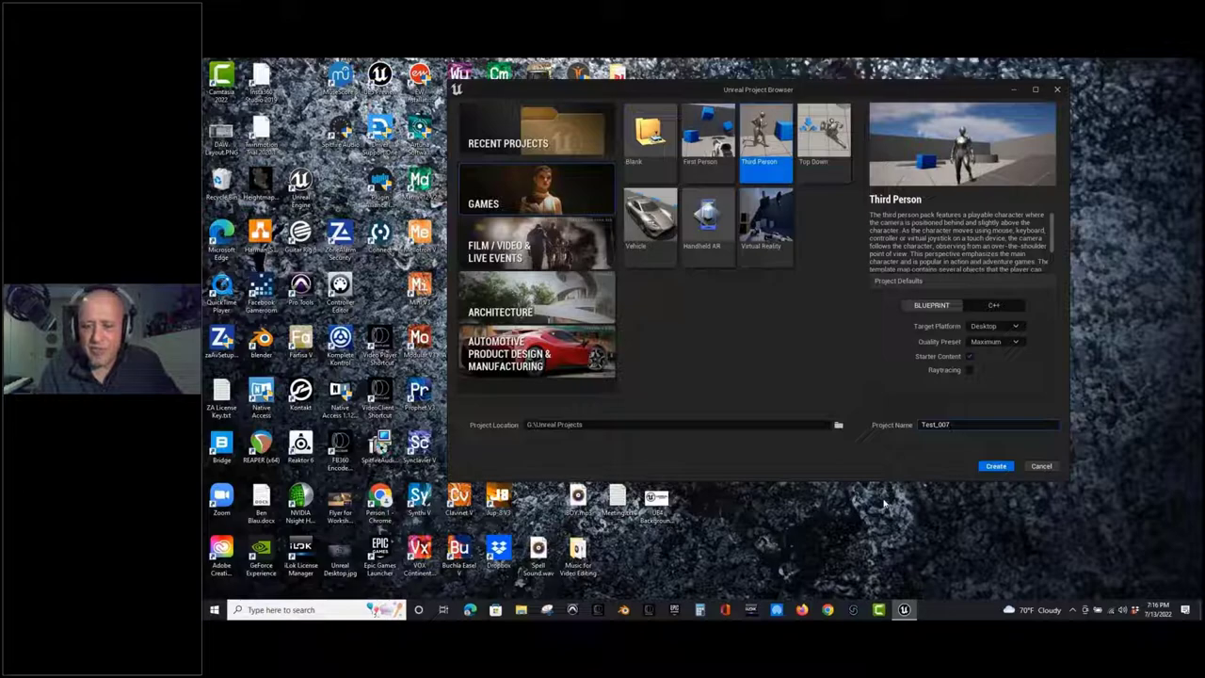
# Try adding a question mark to the end of the project name, then remove it again.
pyautogui.doubleClick(939, 424)
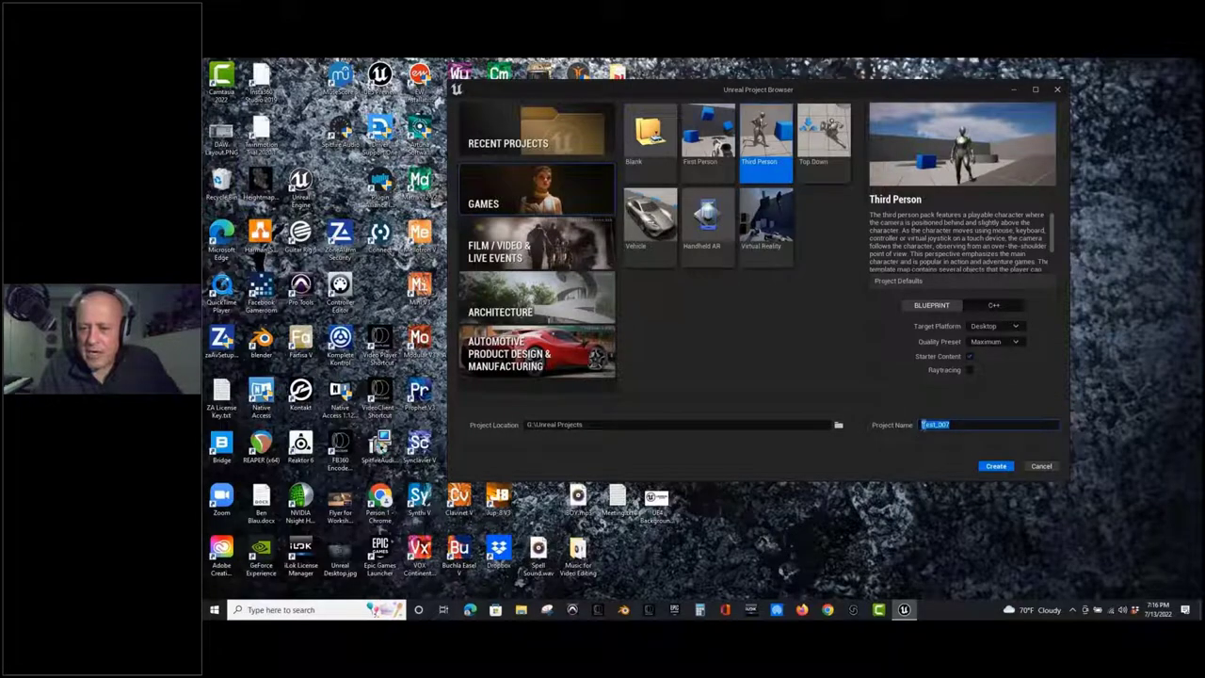
pyautogui.moveTo(951, 425); pyautogui.dragTo(939, 426)
pyautogui.click(940, 429)
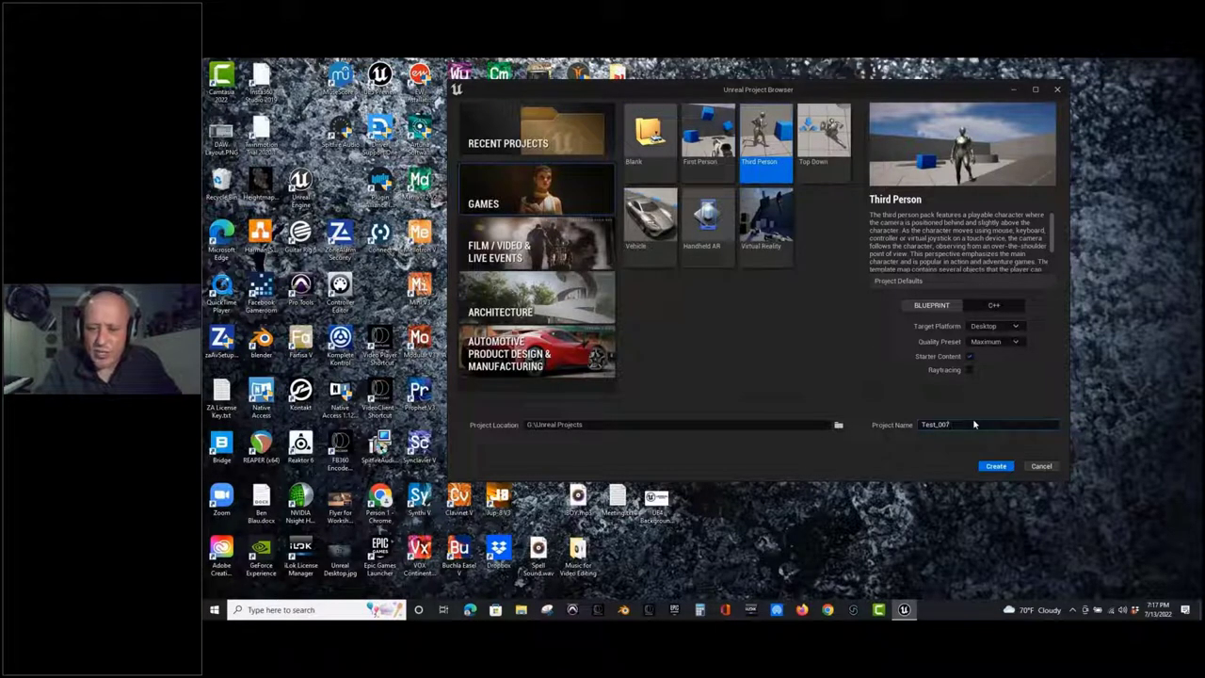
pyautogui.write('?')
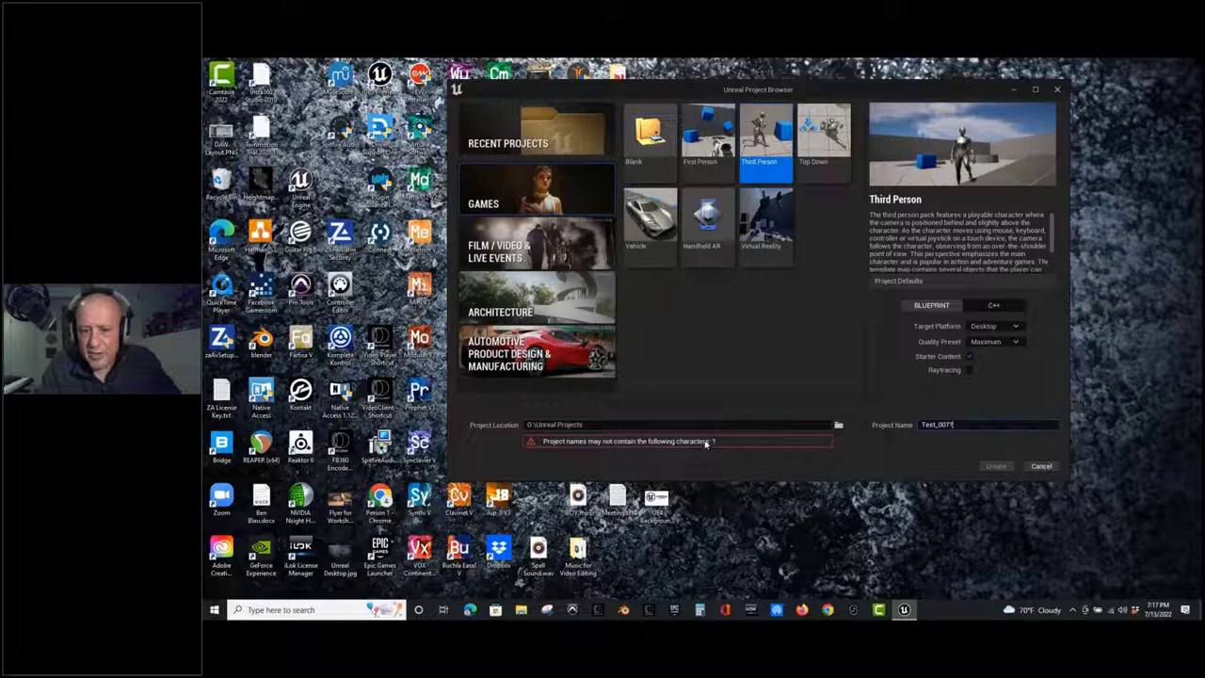
pyautogui.press('BackSpace')
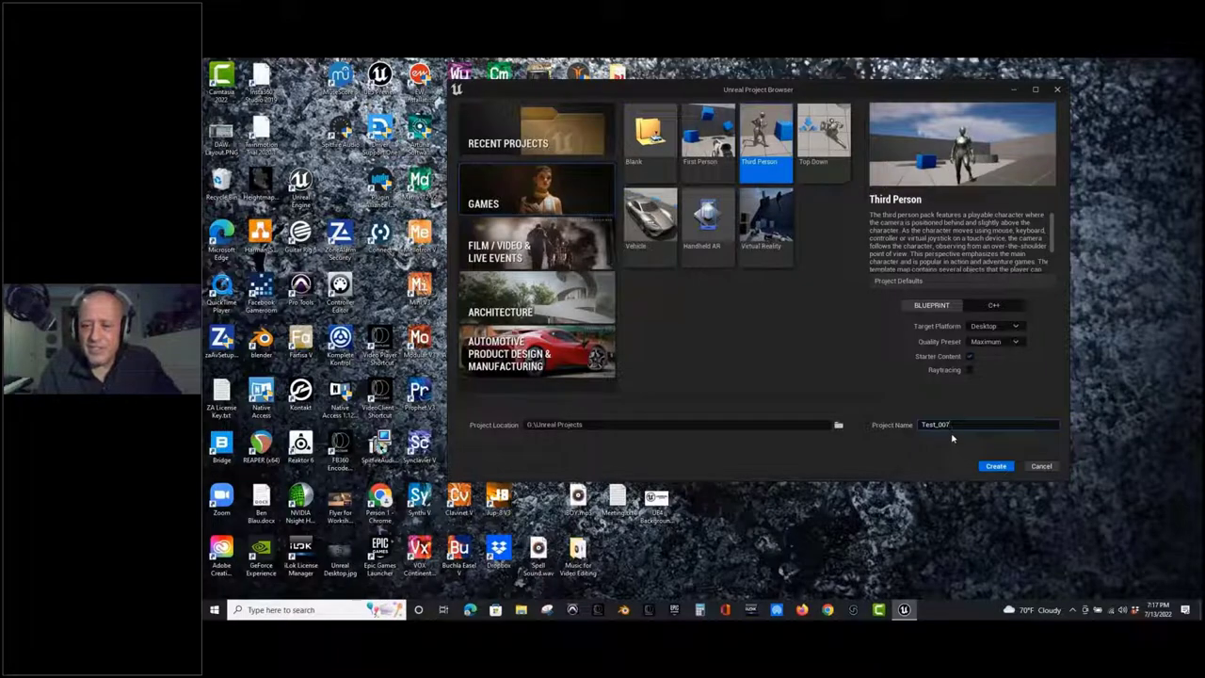
# Create the project and update its out-of-date project file.
pyautogui.click(996, 467)
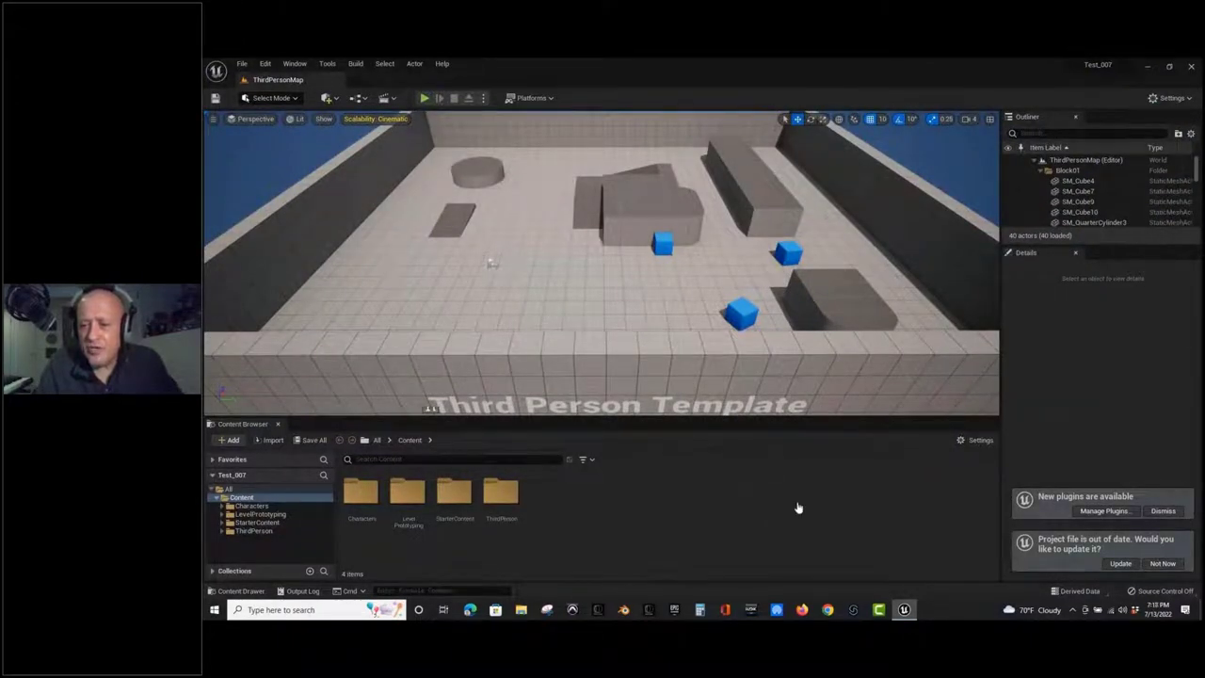
pyautogui.click(1123, 563)
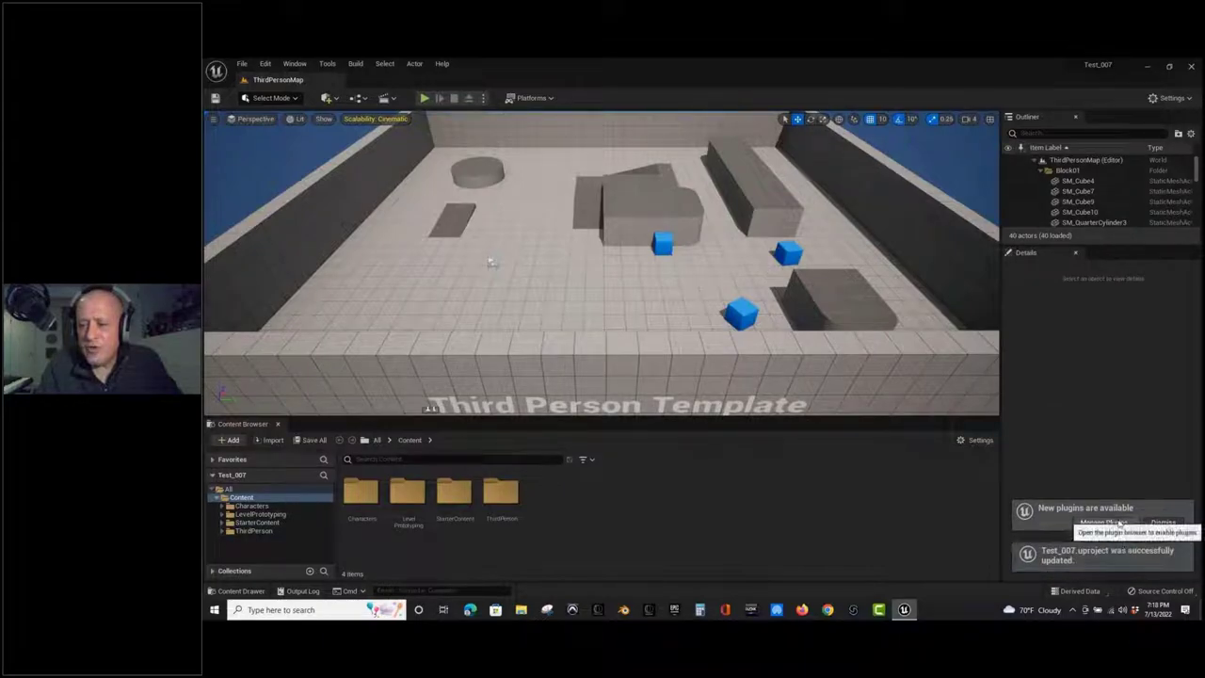
# Search the plugins for "Meta", enable the MetaSound beta plugin and restart the editor.
pyautogui.click(1119, 524)
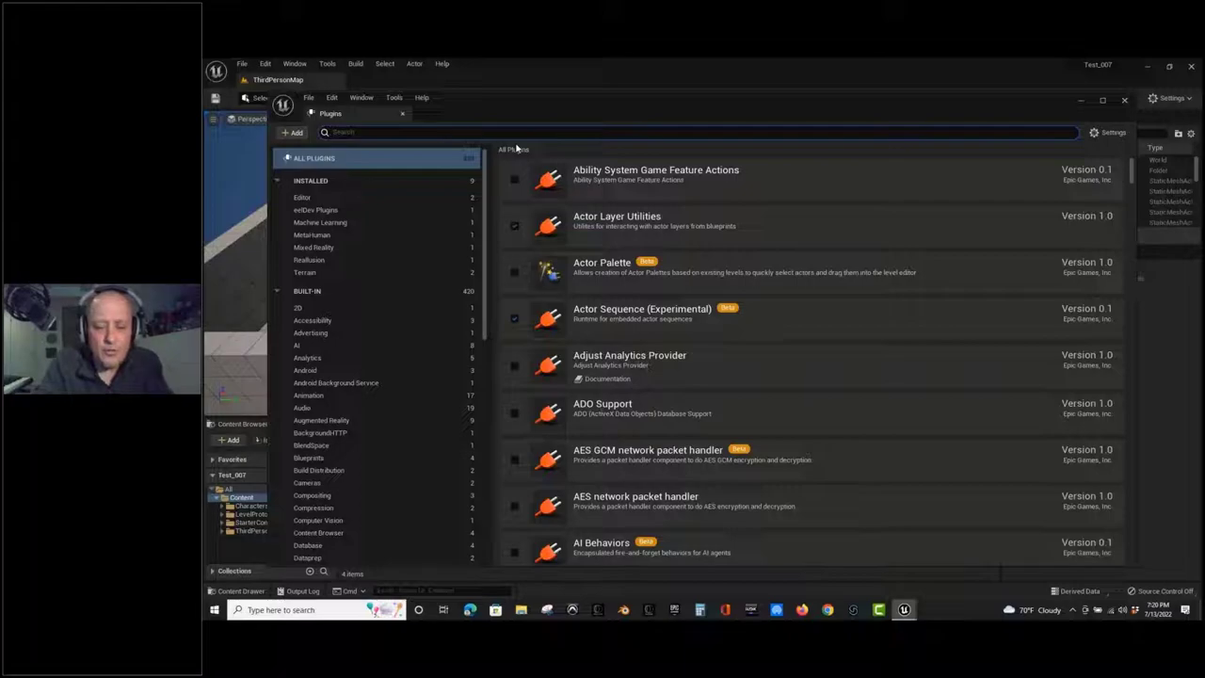
pyautogui.write('Me')
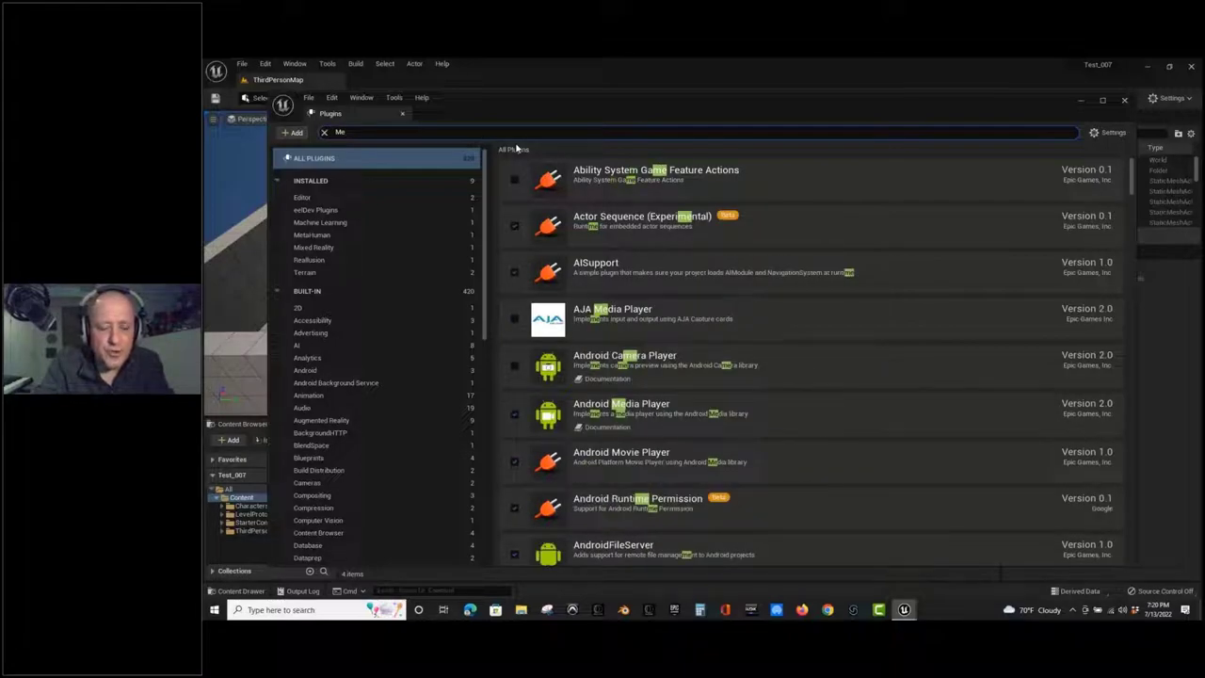
pyautogui.write('ta')
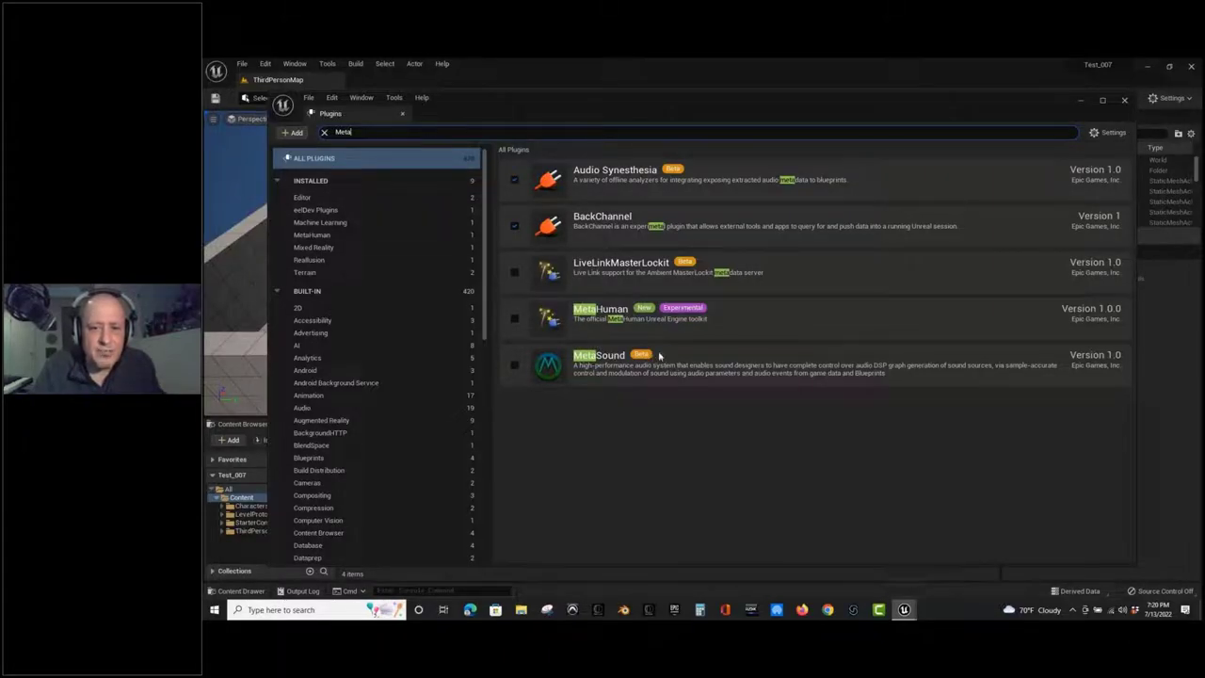
pyautogui.moveTo(639, 357)
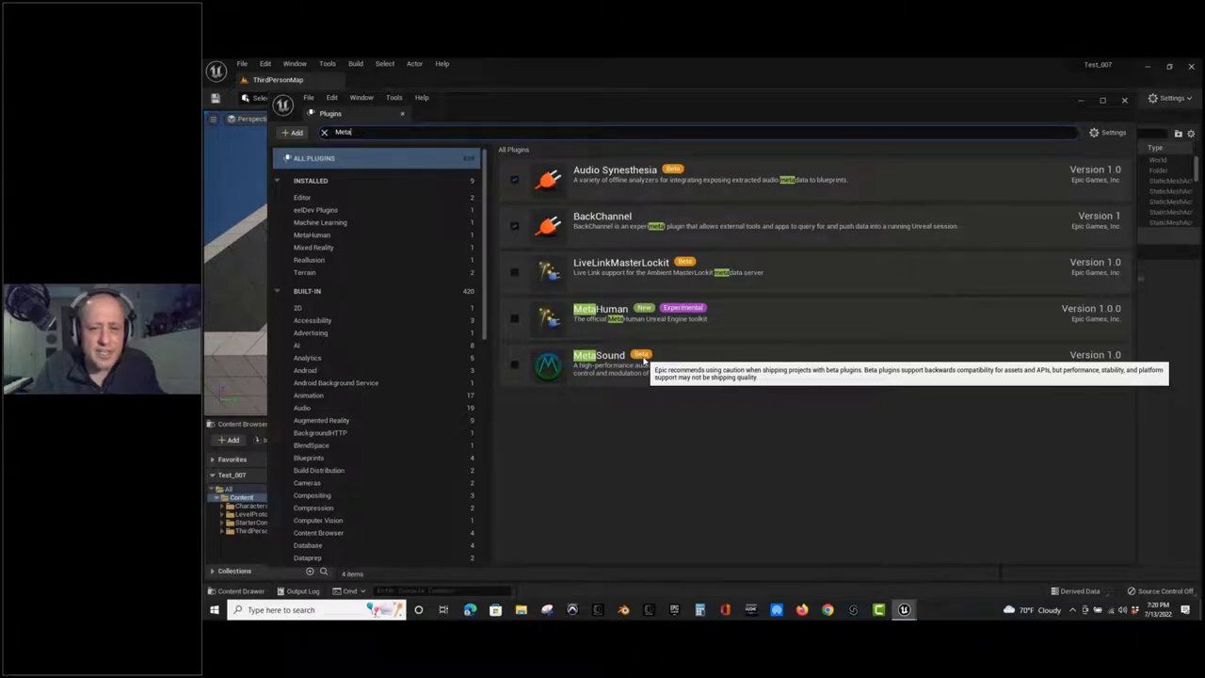
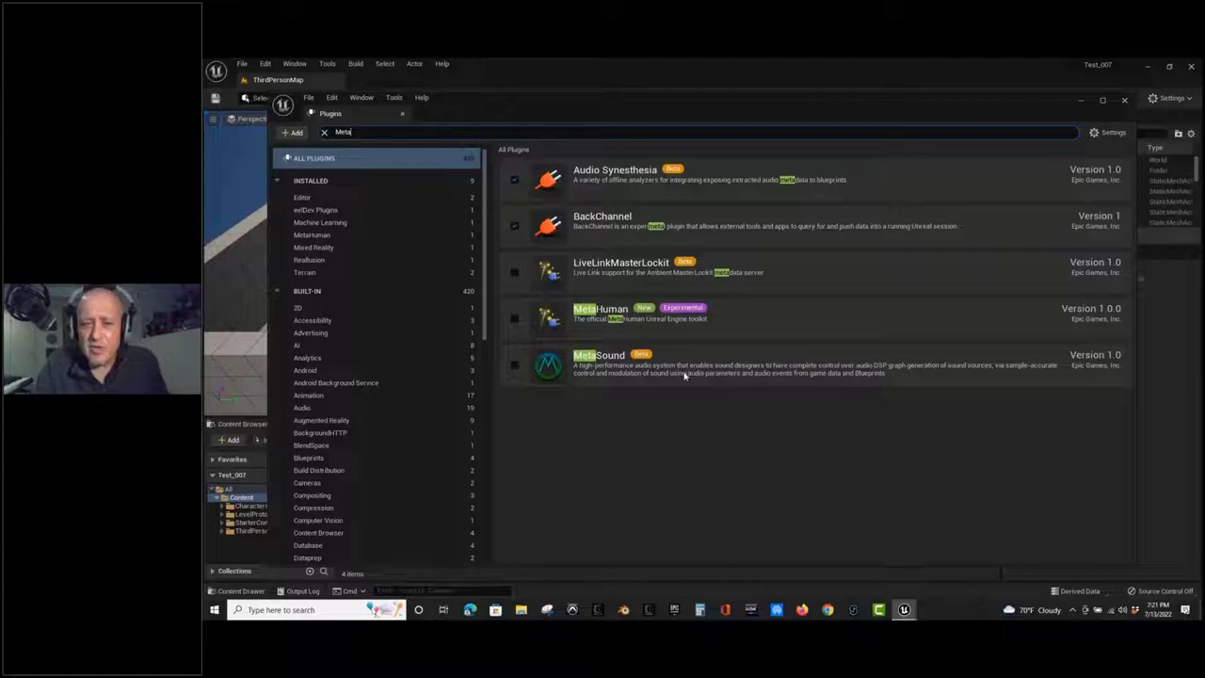
pyautogui.click(514, 366)
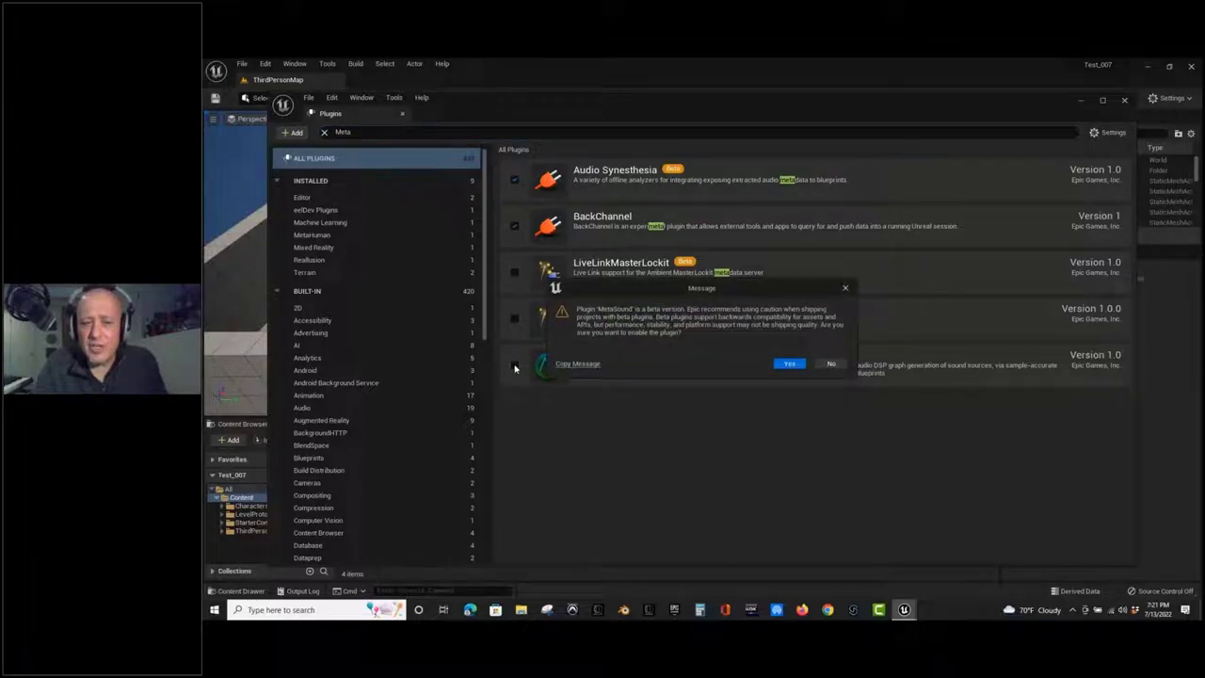
pyautogui.click(782, 365)
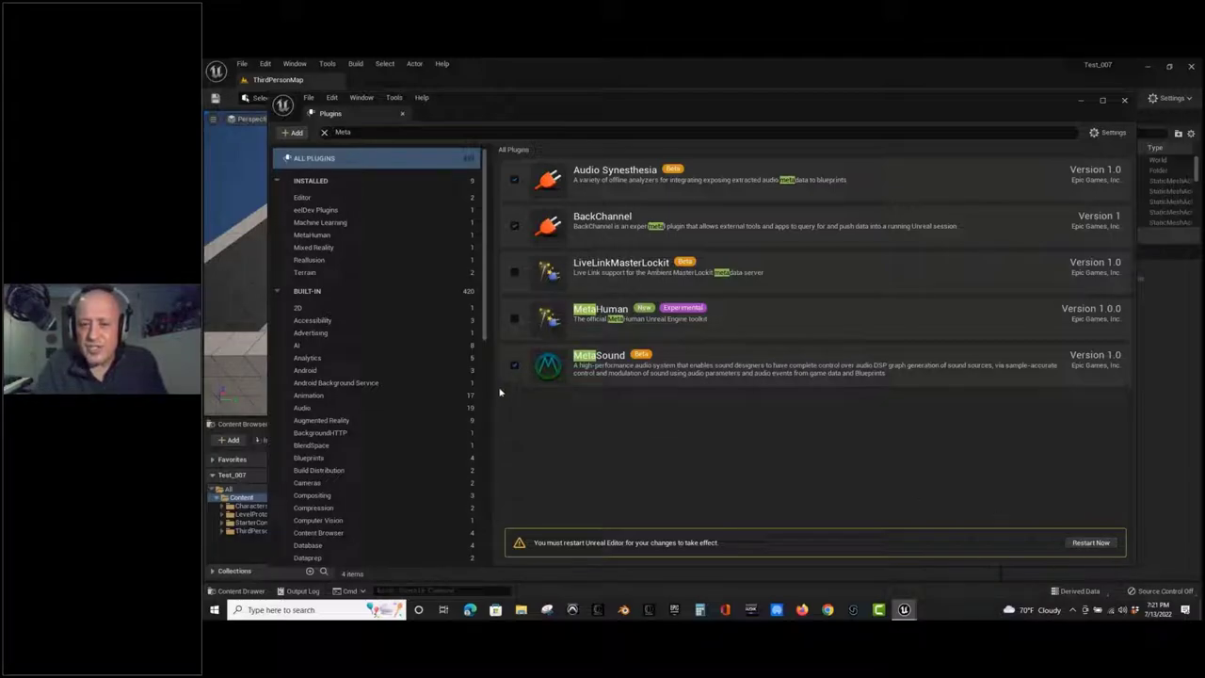
pyautogui.click(1090, 543)
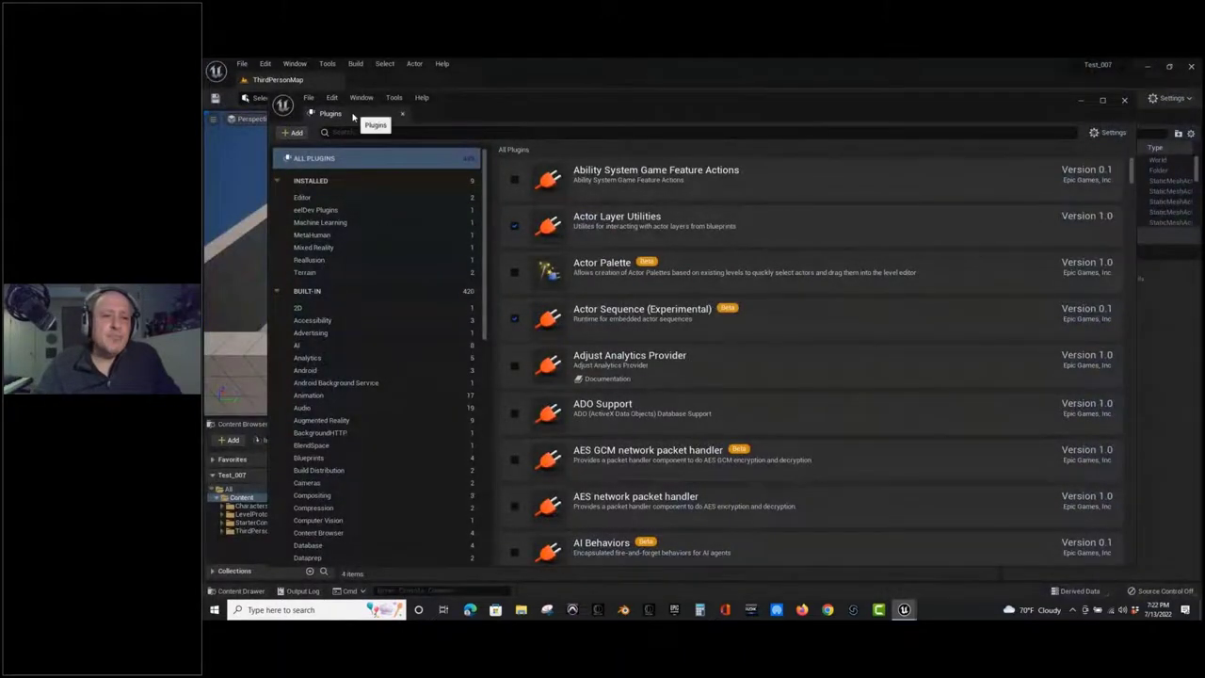
# Dock the Plugins window into the main editor window beside ThirdPersonMap.
pyautogui.moveTo(352, 117); pyautogui.dragTo(377, 81)
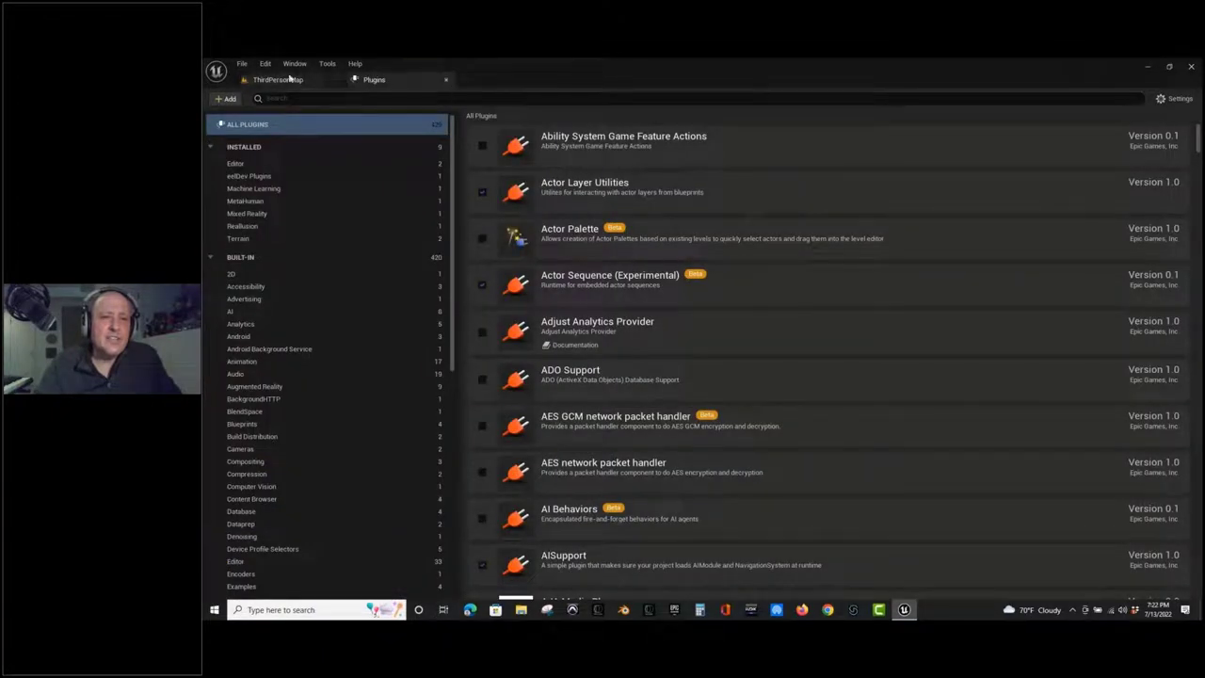
# Close the Plugins tab and the docked Content Browser.
pyautogui.click(446, 81)
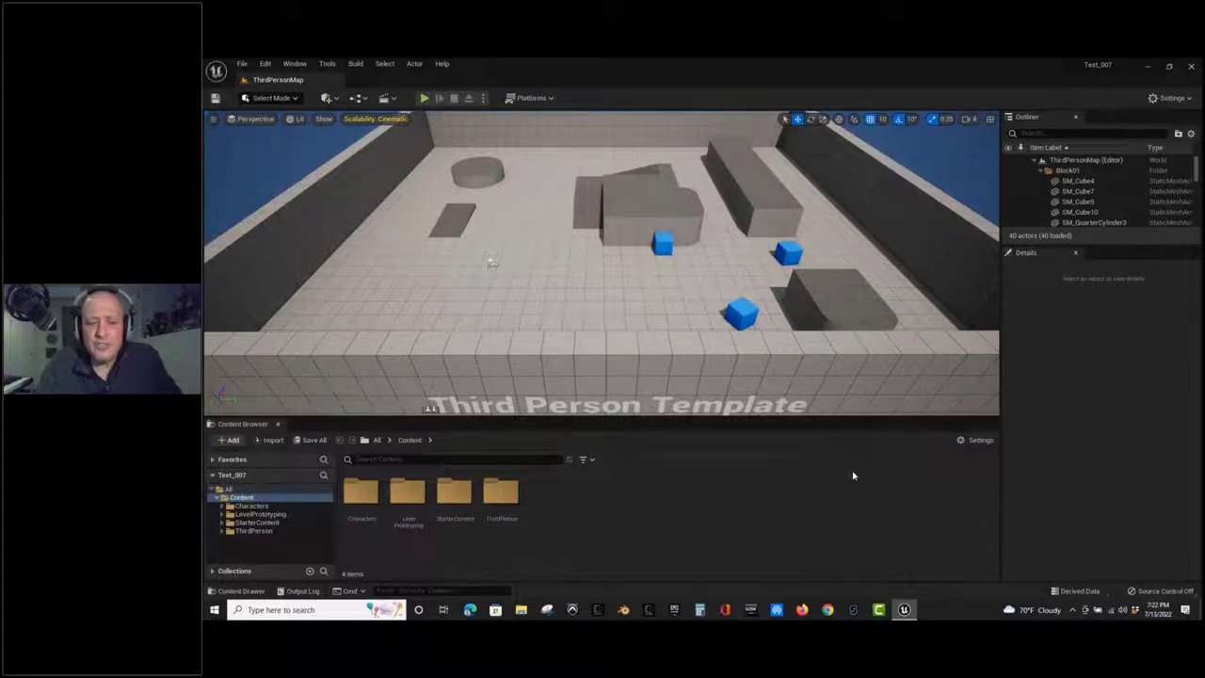
pyautogui.click(277, 424)
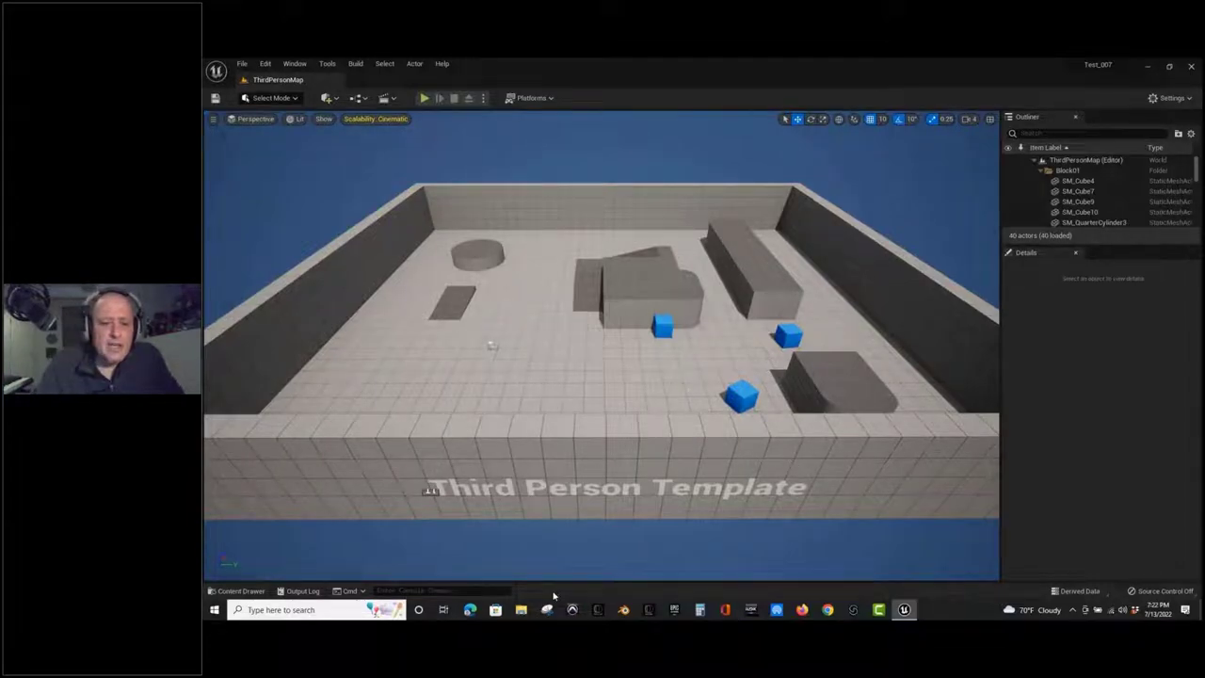
# Show and hide the temporary Content Drawer over the level several times.
pyautogui.hotkey('ctrl', 'space')
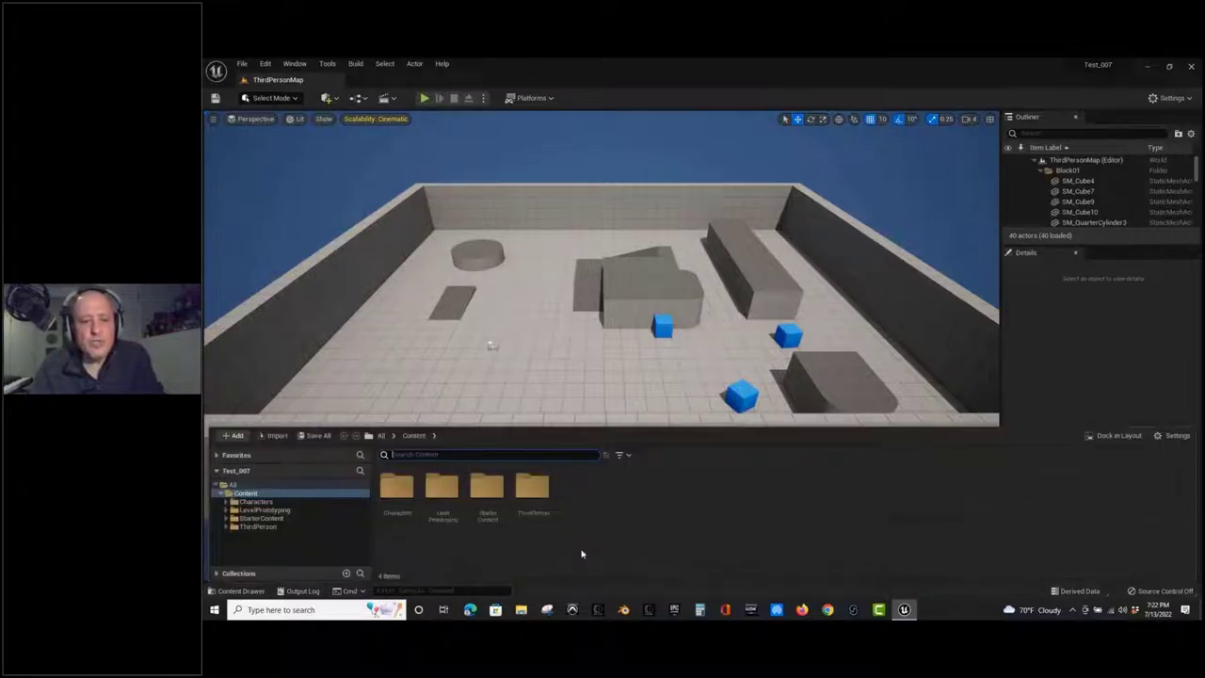
pyautogui.hotkey('ctrl', 'space')
pyautogui.hotkey('ctrl', 'space')
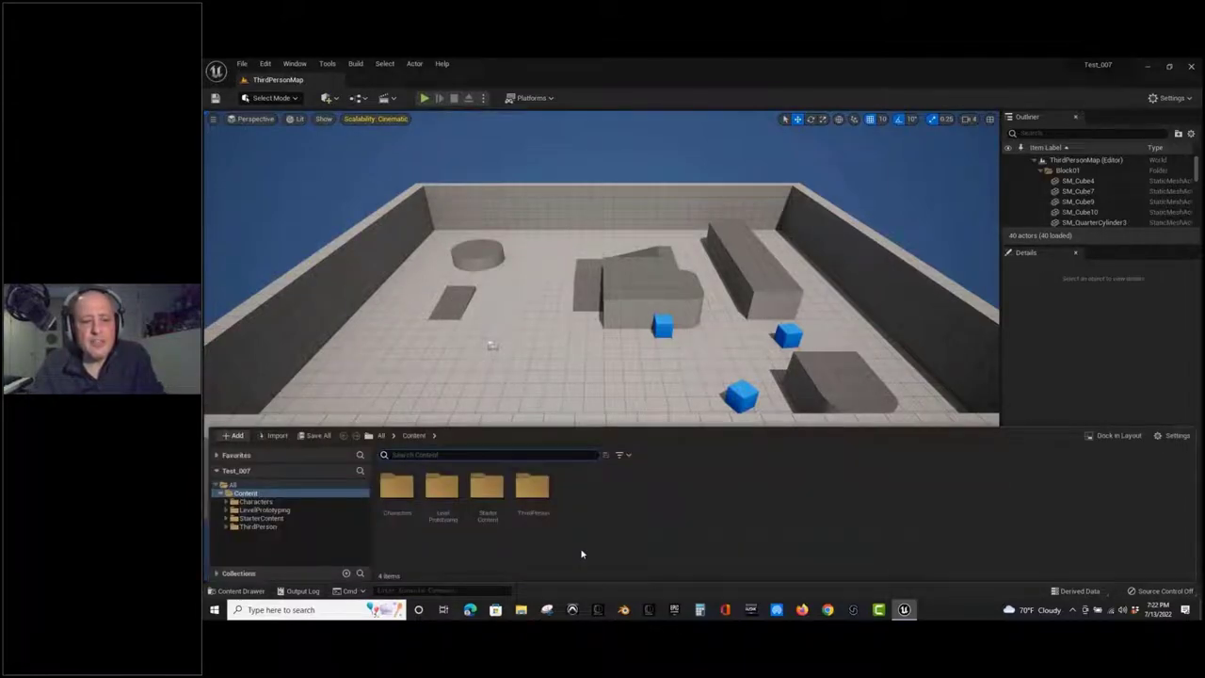
pyautogui.hotkey('ctrl', 'space')
pyautogui.hotkey('ctrl', 'space')
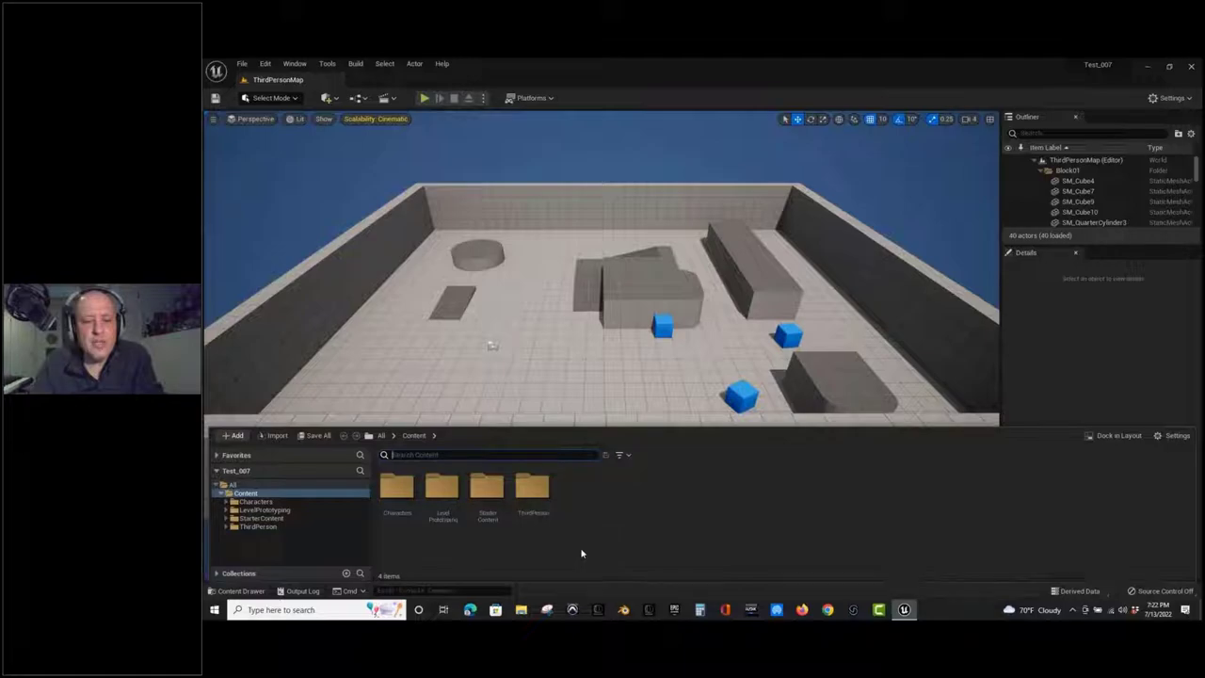
pyautogui.hotkey('ctrl', 'space')
# Open the Content Drawer again and dock it in the layout below the viewport.
pyautogui.moveTo(532, 567); pyautogui.dragTo(447, 569)
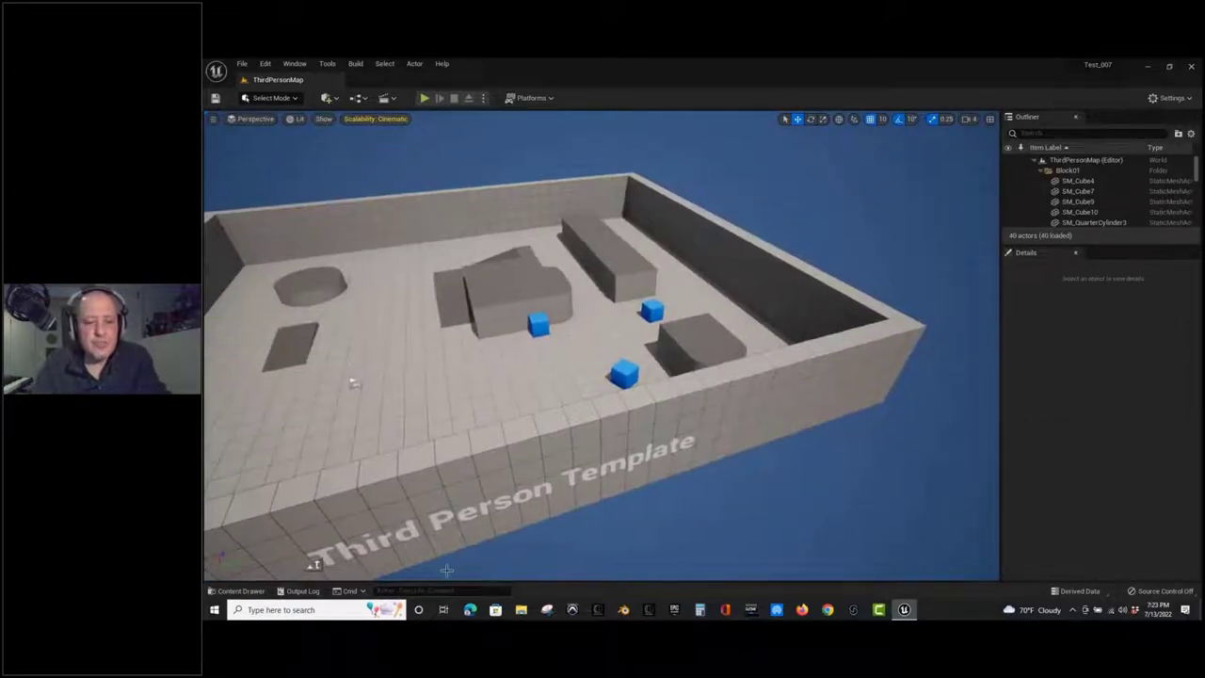
pyautogui.click(249, 596)
pyautogui.click(249, 595)
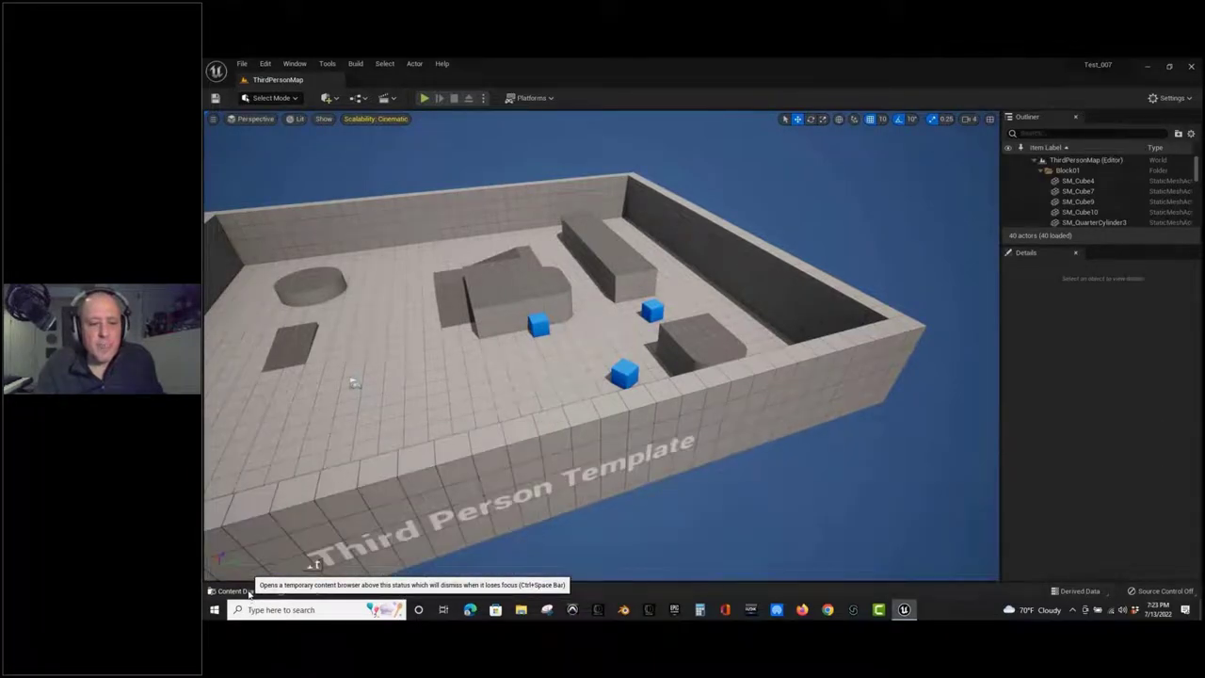
pyautogui.click(249, 595)
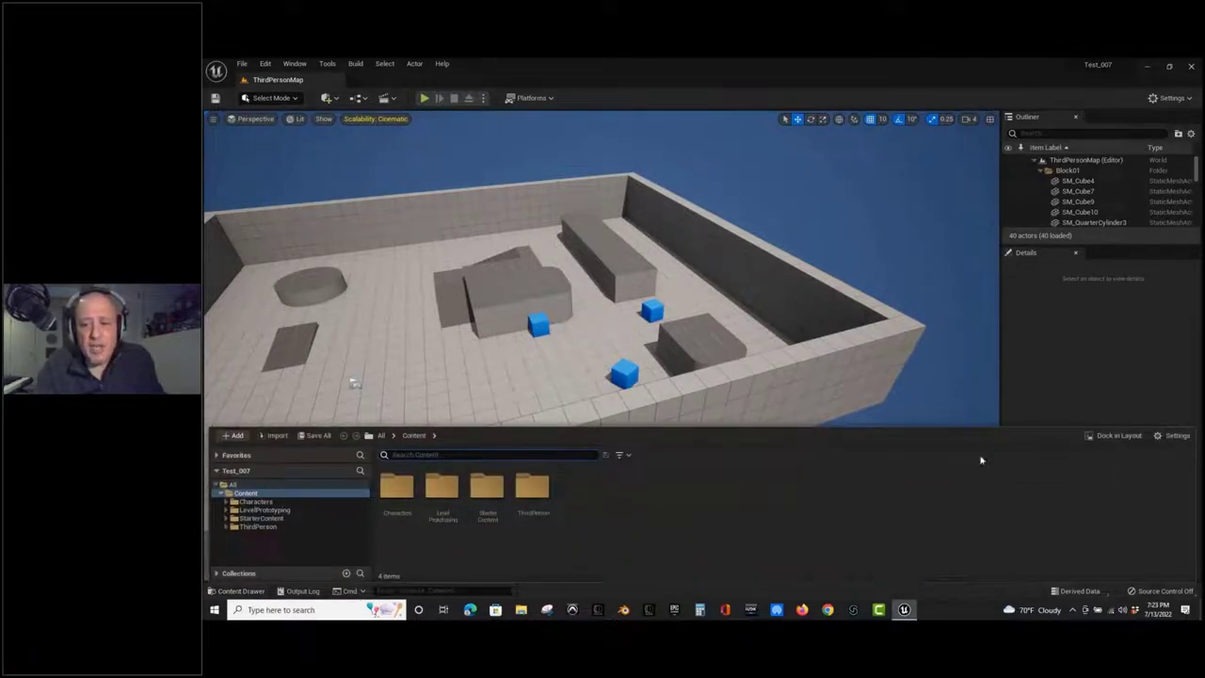
pyautogui.click(1122, 435)
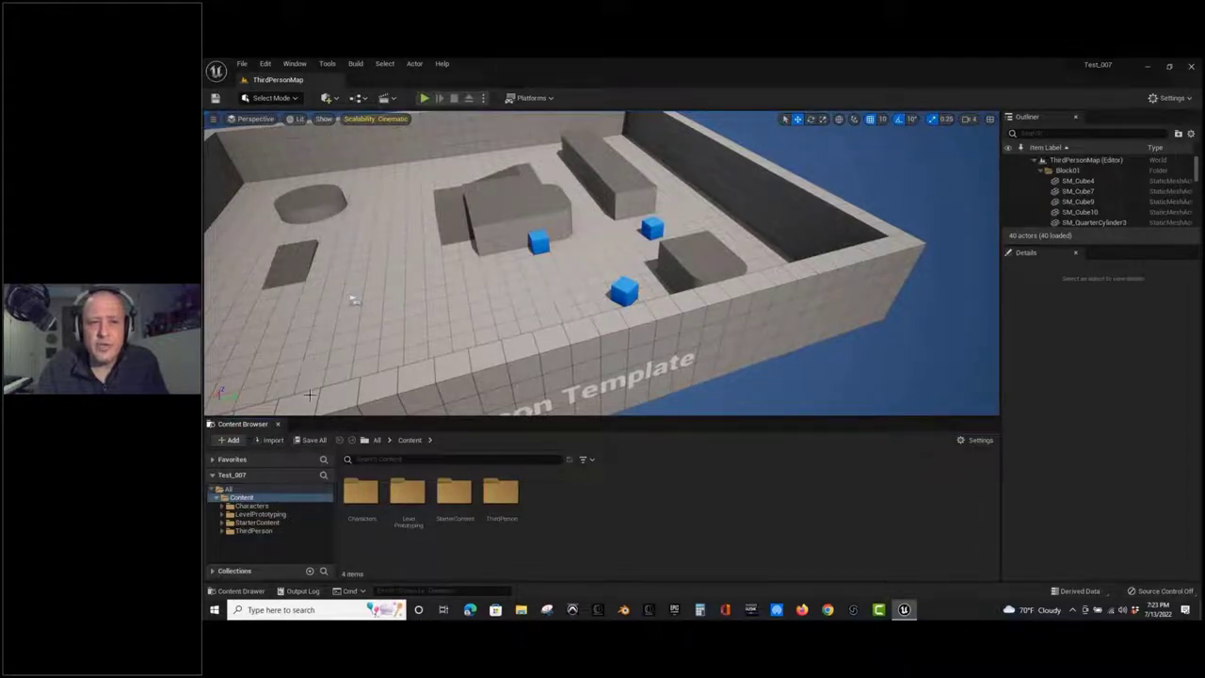
# Show the Place Actors panel beside the viewport.
pyautogui.click(338, 100)
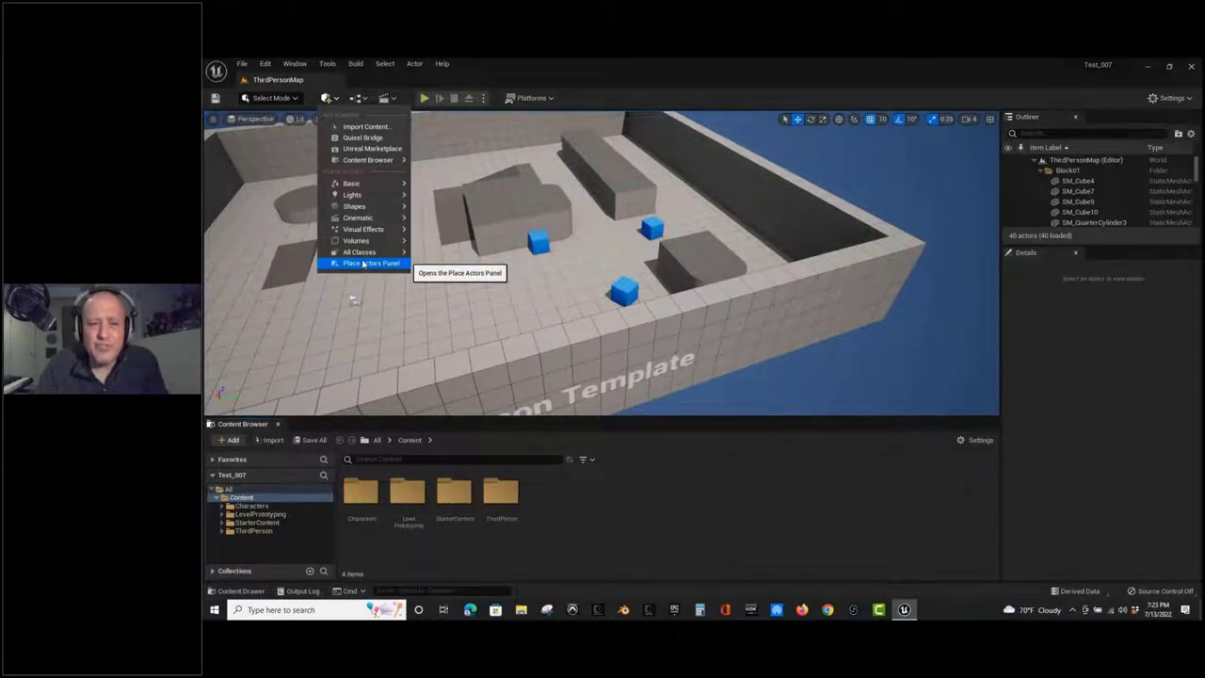
pyautogui.click(364, 264)
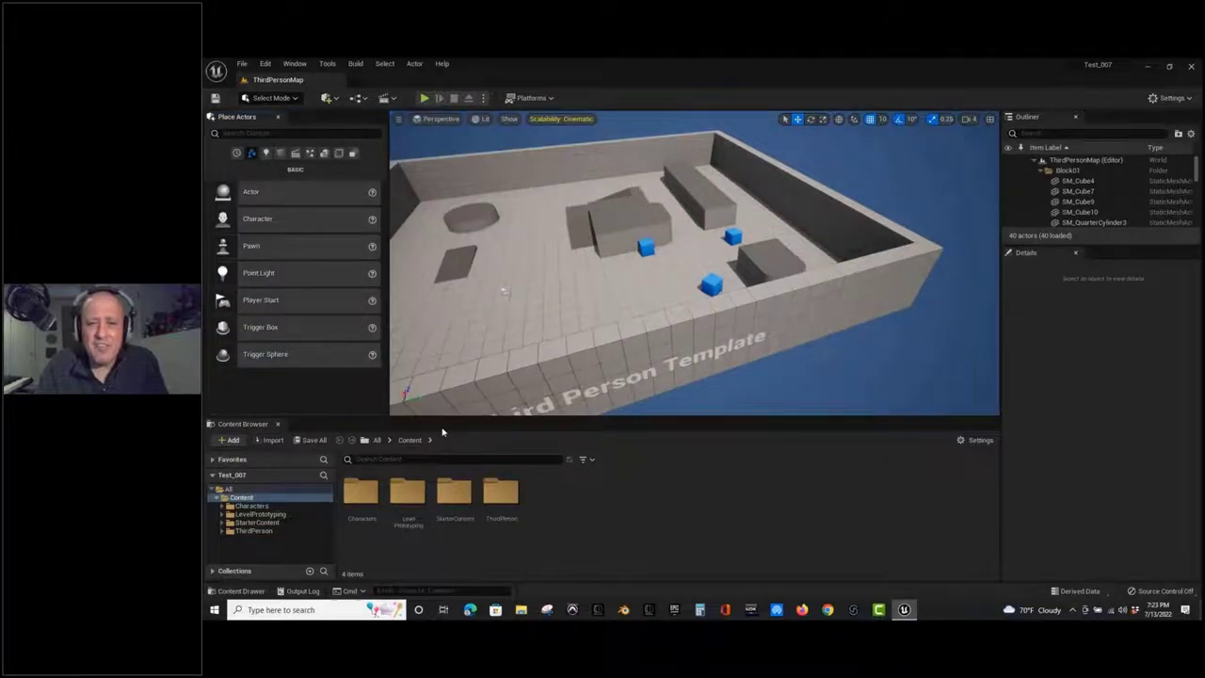
pyautogui.moveTo(565, 232); pyautogui.dragTo(518, 302)
pyautogui.moveTo(571, 230); pyautogui.dragTo(571, 230)
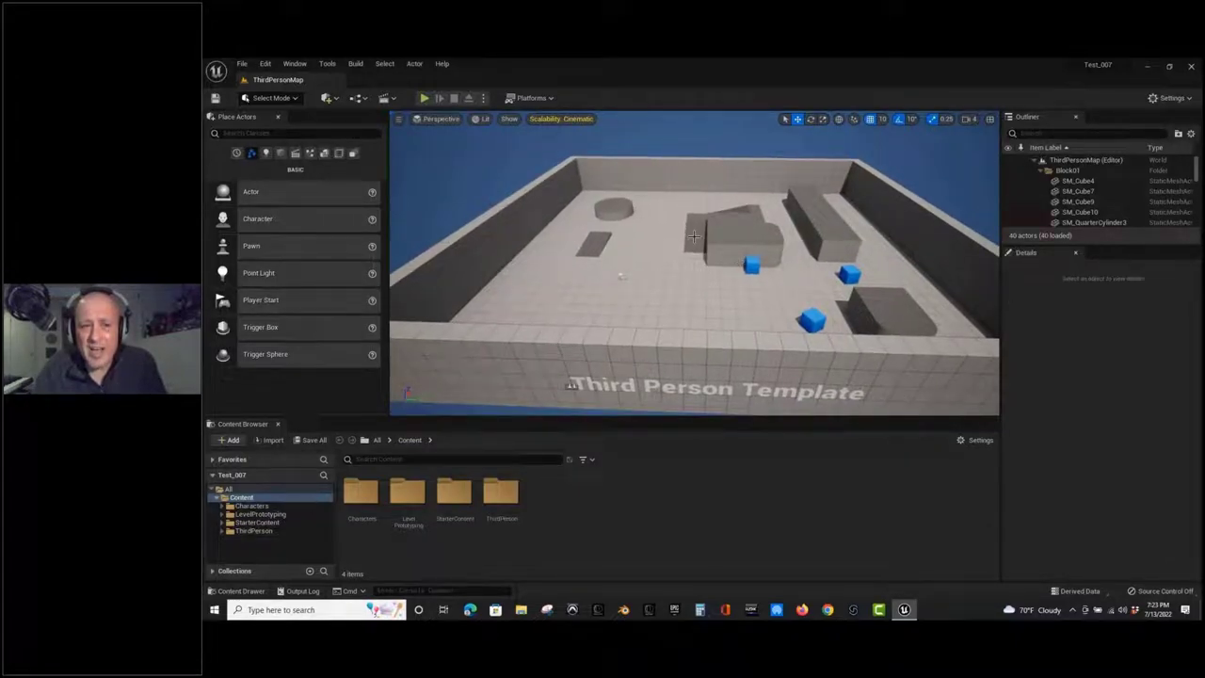
# Reset the editor windows by loading the Default Editor Layout.
pyautogui.click(294, 64)
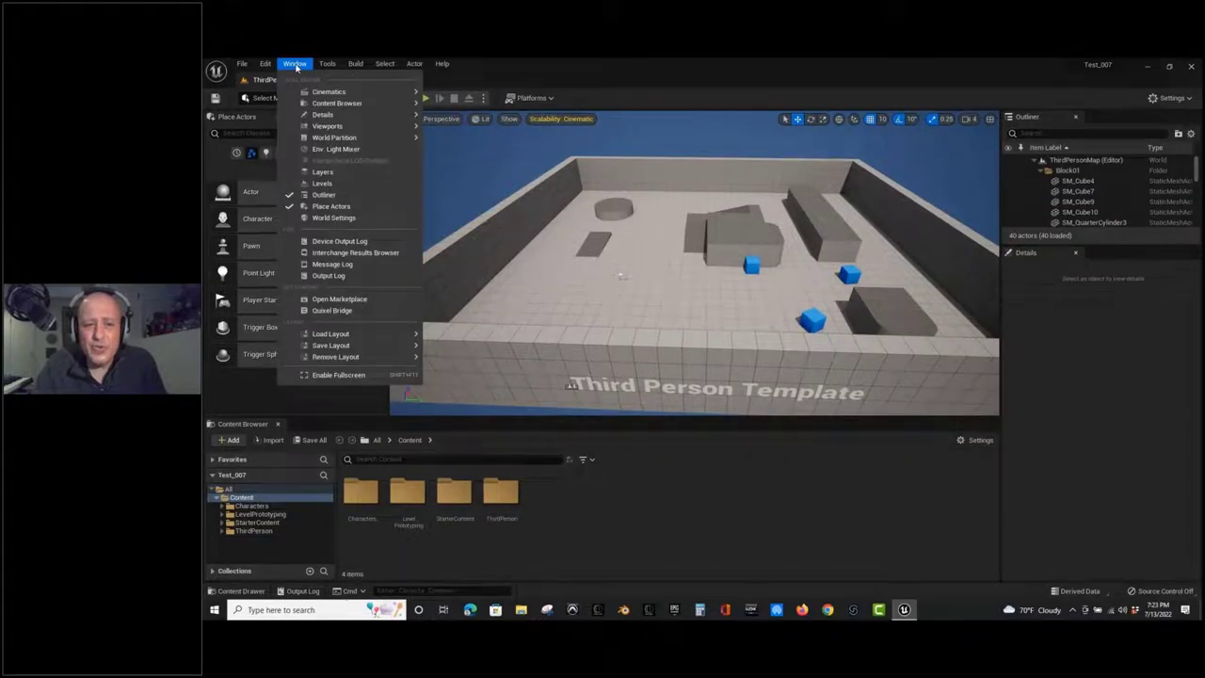
pyautogui.moveTo(329, 334)
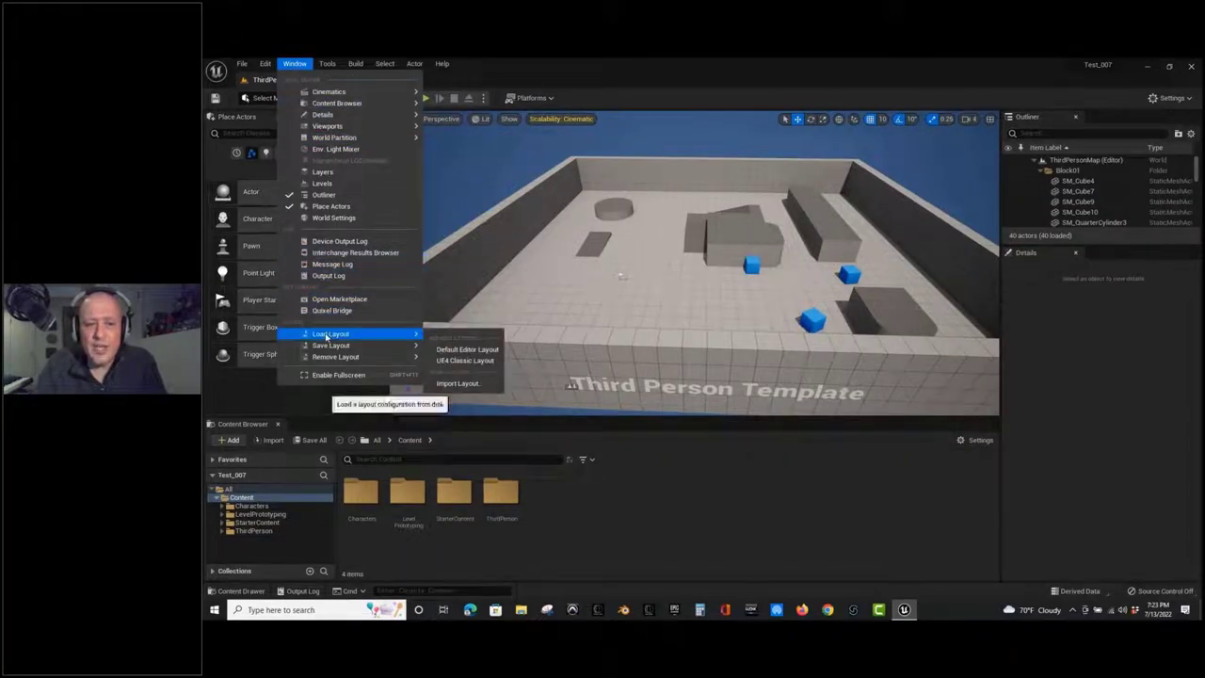
pyautogui.click(474, 355)
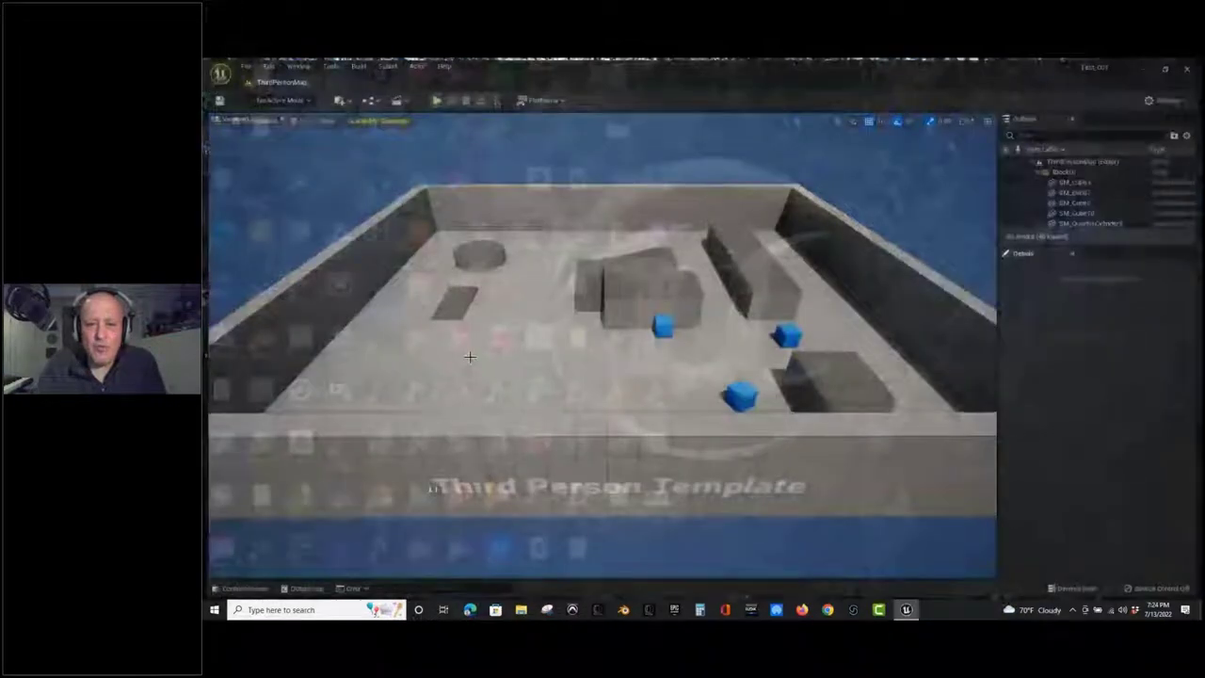
pyautogui.click(407, 435)
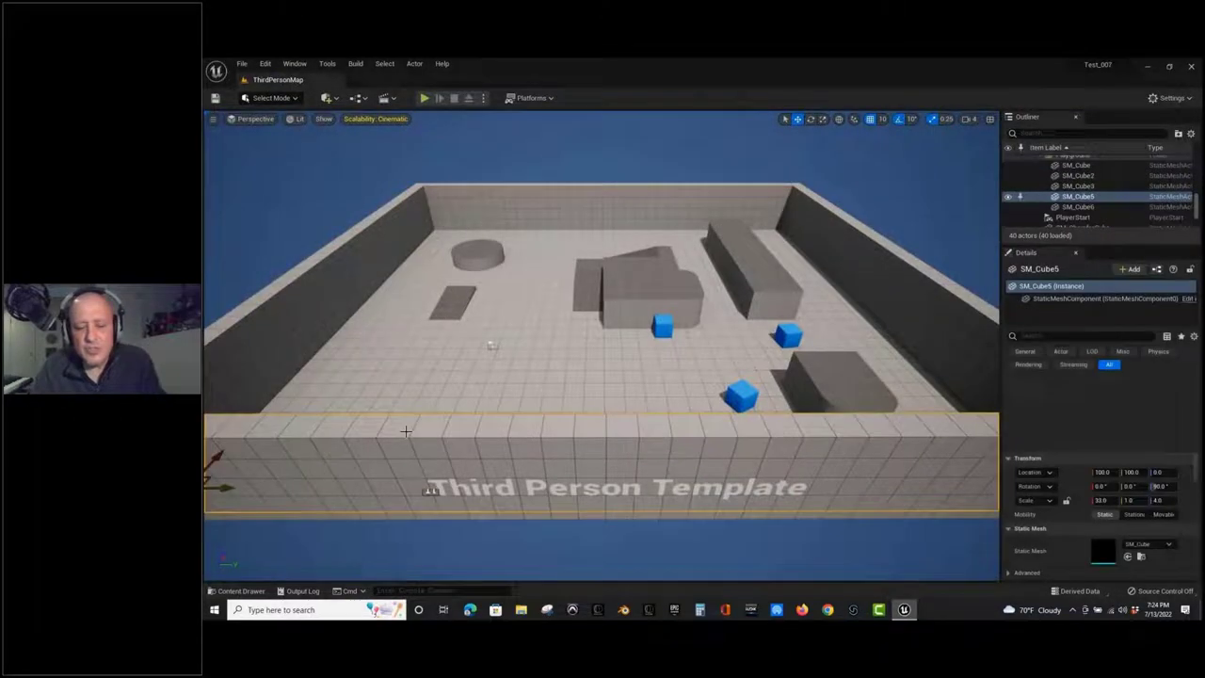
# Dock the Content Drawer in the layout and add the Place Actors panel beside the viewport.
pyautogui.hotkey('ctrl', 'space')
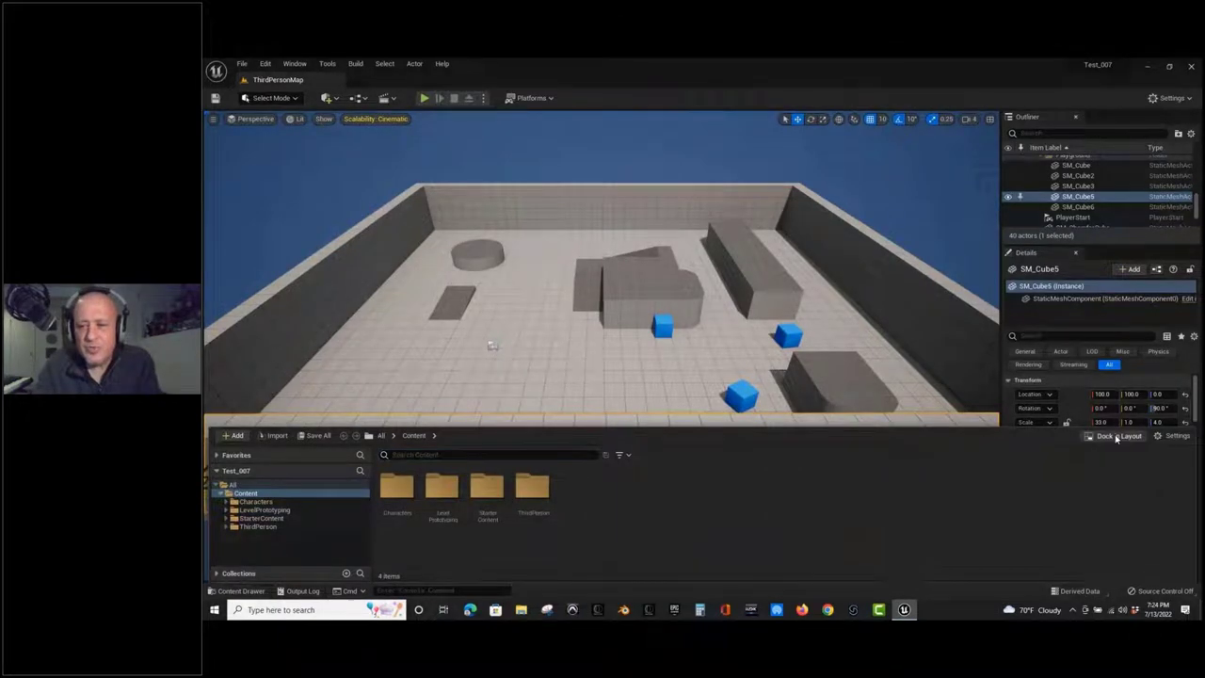
pyautogui.click(1116, 437)
pyautogui.click(332, 98)
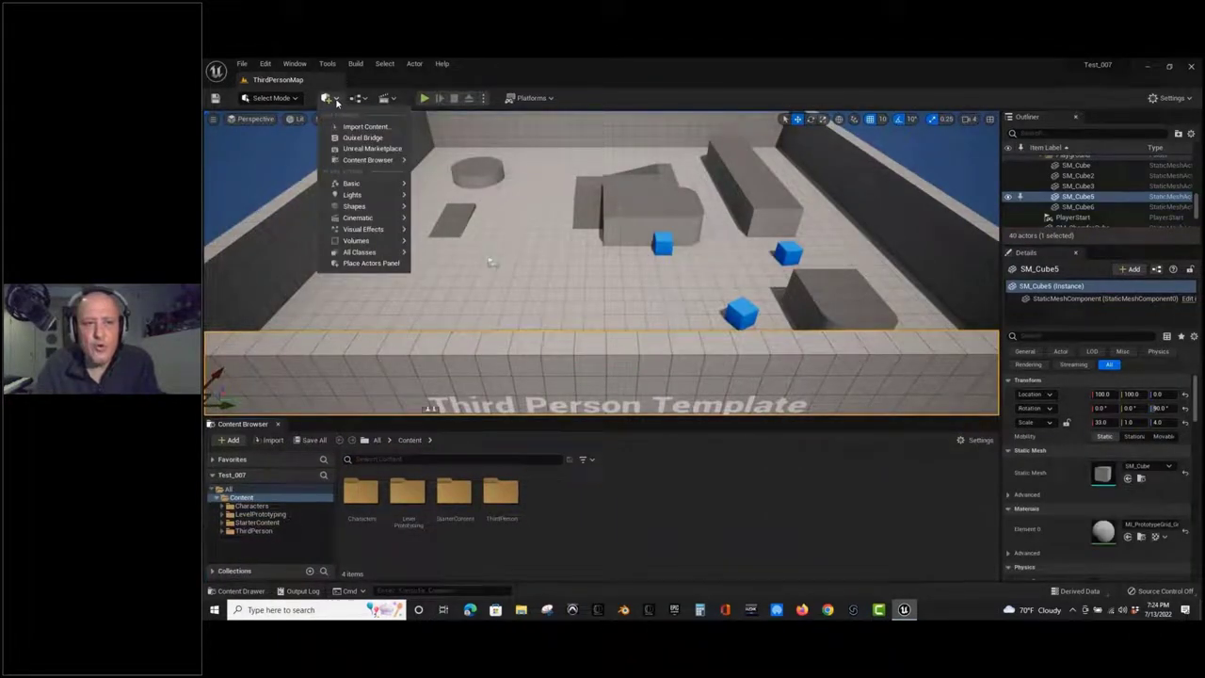
pyautogui.click(371, 263)
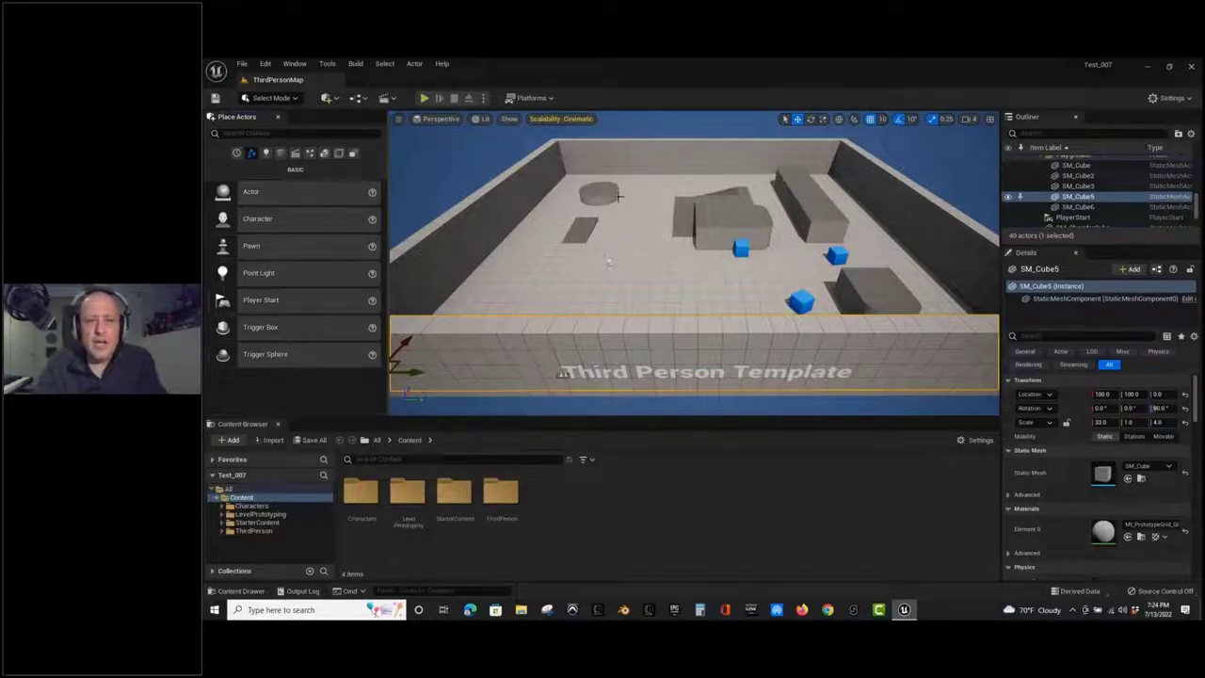
# Play the level in the selected viewport, run the character forward and stop the game.
pyautogui.click(423, 98)
pyautogui.press('w')
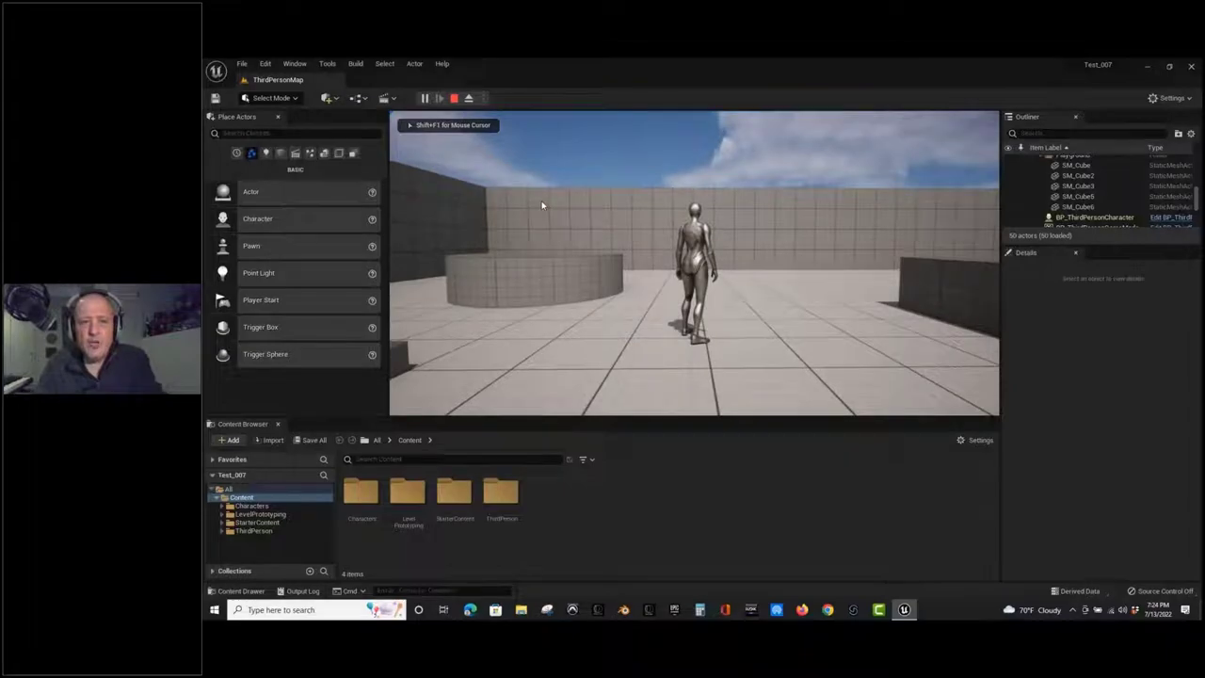
pyautogui.press('Escape')
pyautogui.click(541, 201)
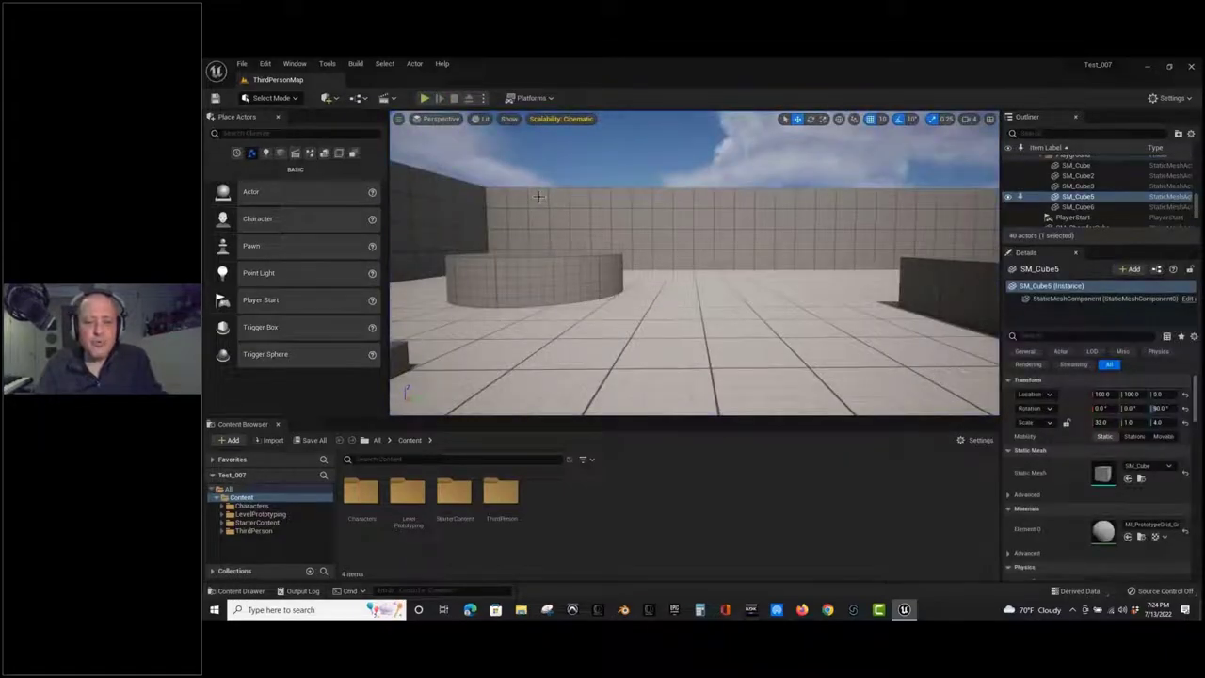
# Play the level in a maximized New Editor Window (PIE), run the character forward and stop the game.
pyautogui.click(482, 99)
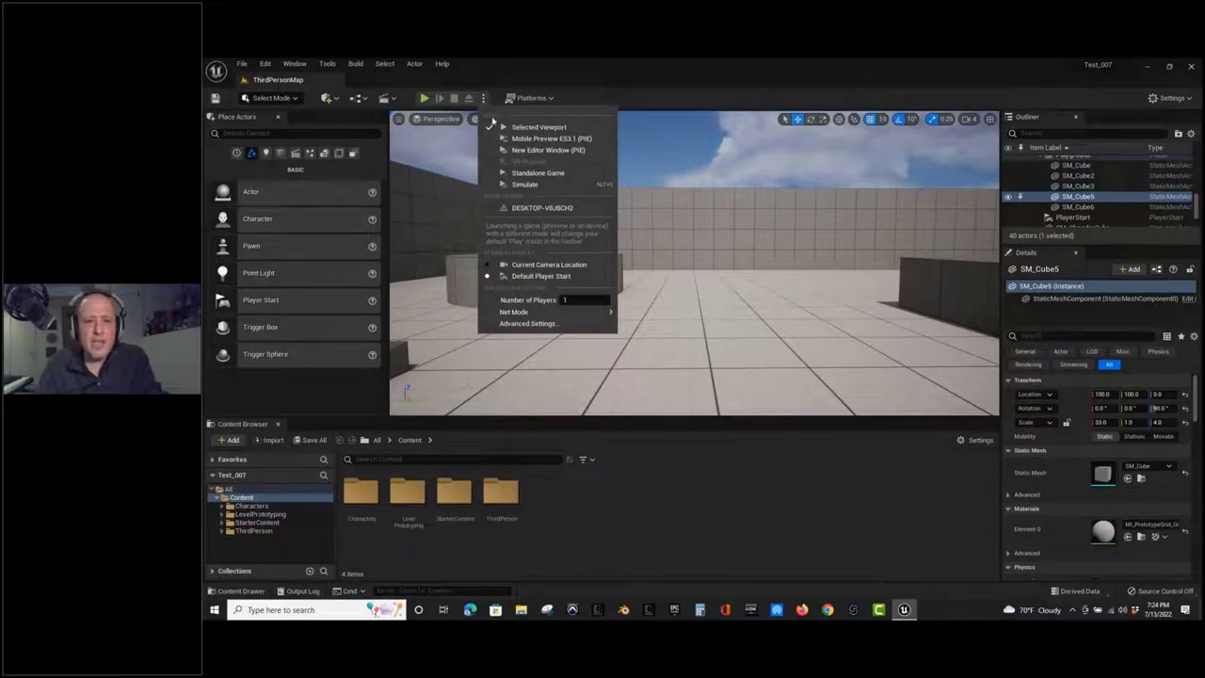
pyautogui.click(579, 154)
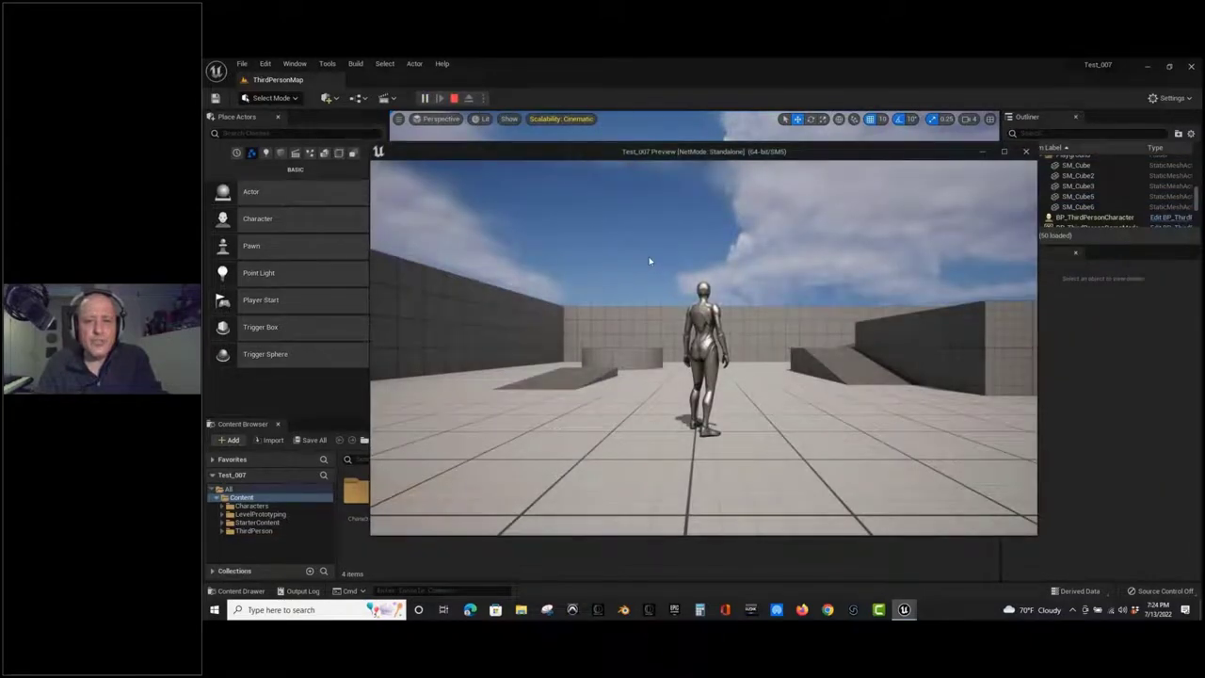
pyautogui.click(1004, 153)
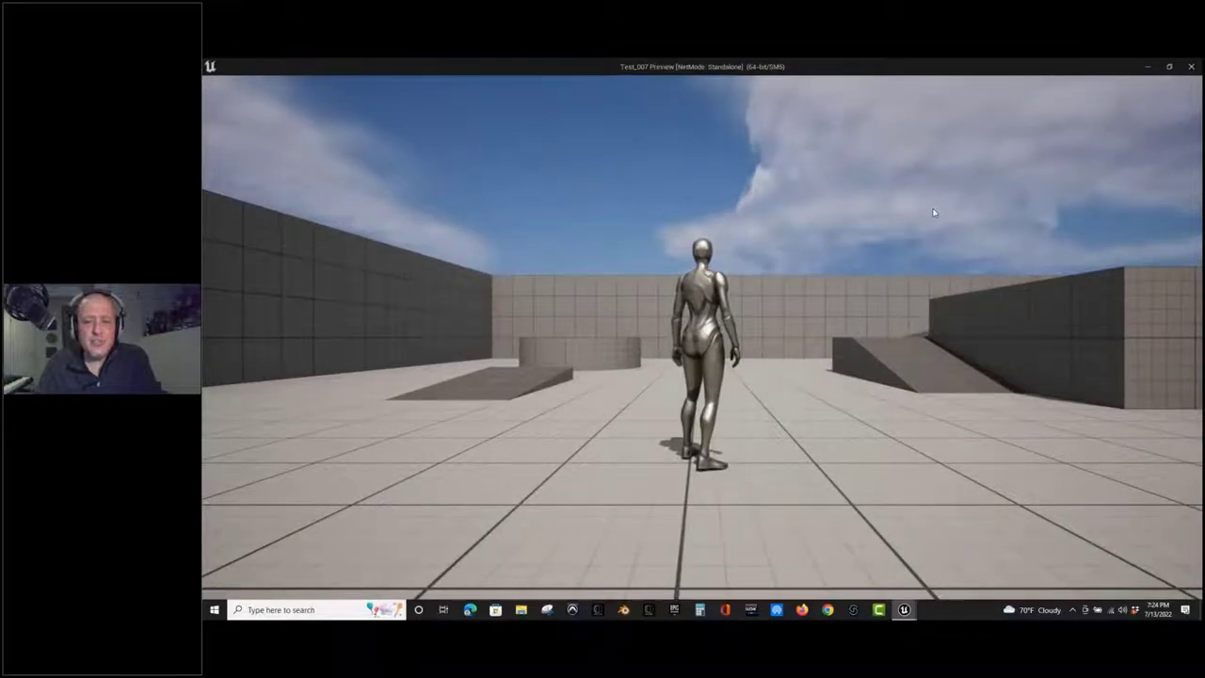
pyautogui.press('w')
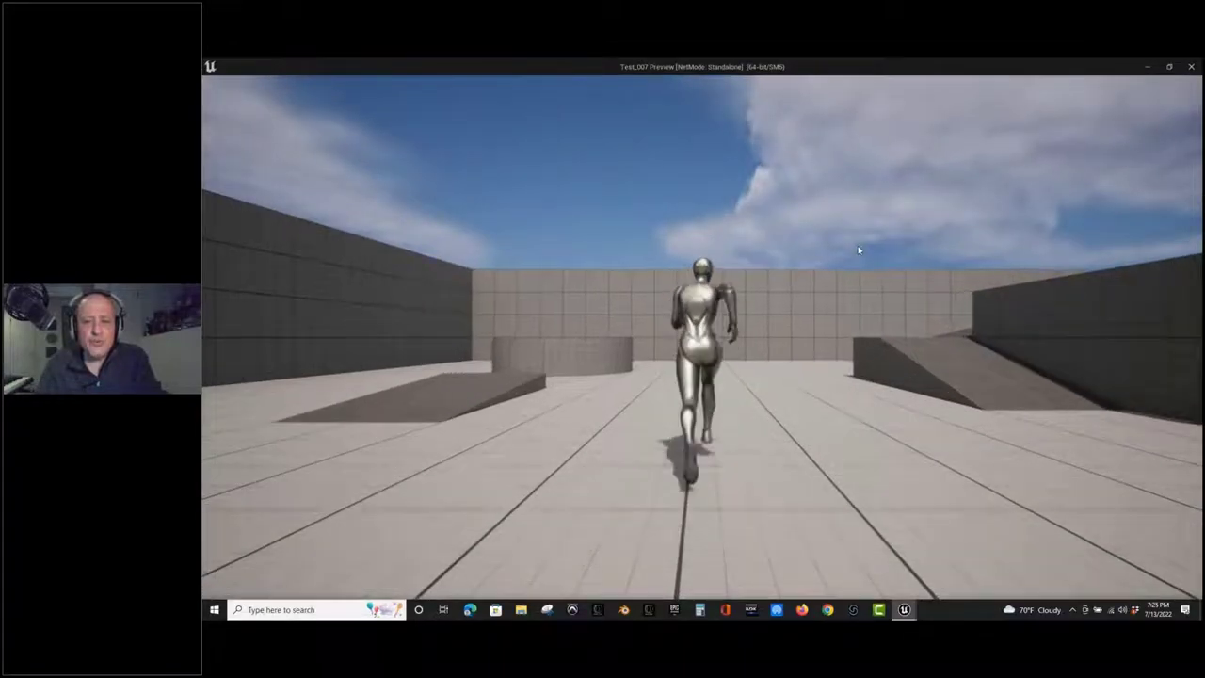
pyautogui.press('Escape')
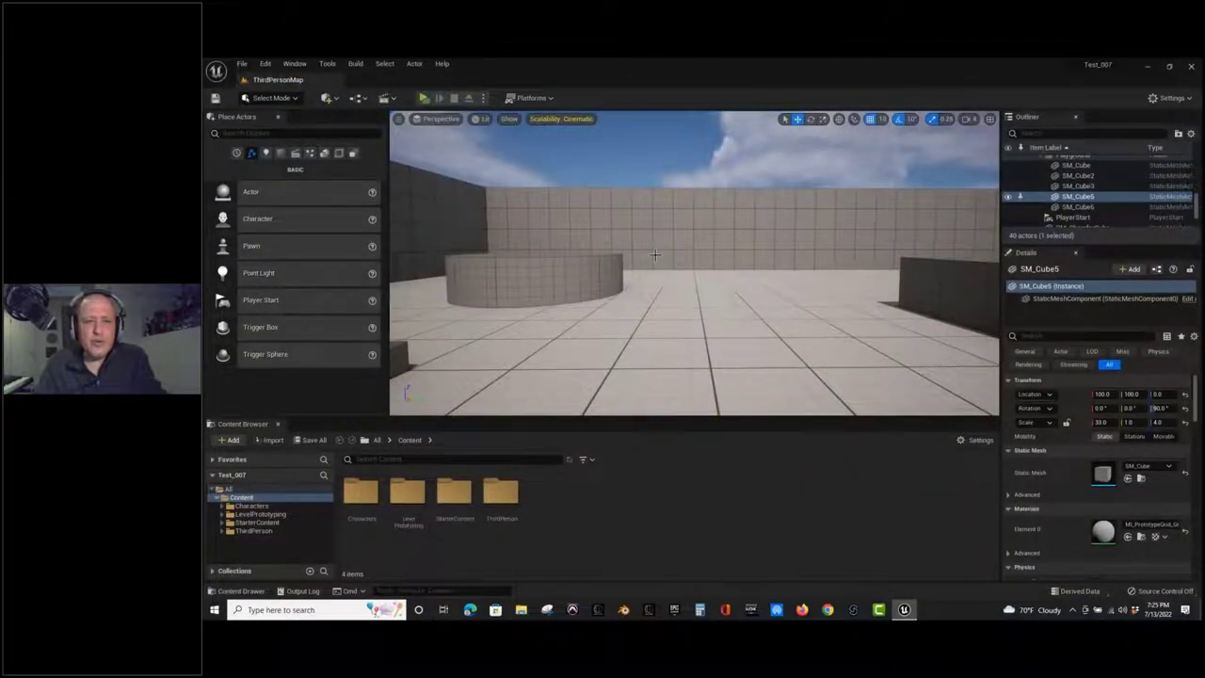
# Play the level again, run the character up the ramp and around the raised platform, and stop the game.
pyautogui.click(425, 98)
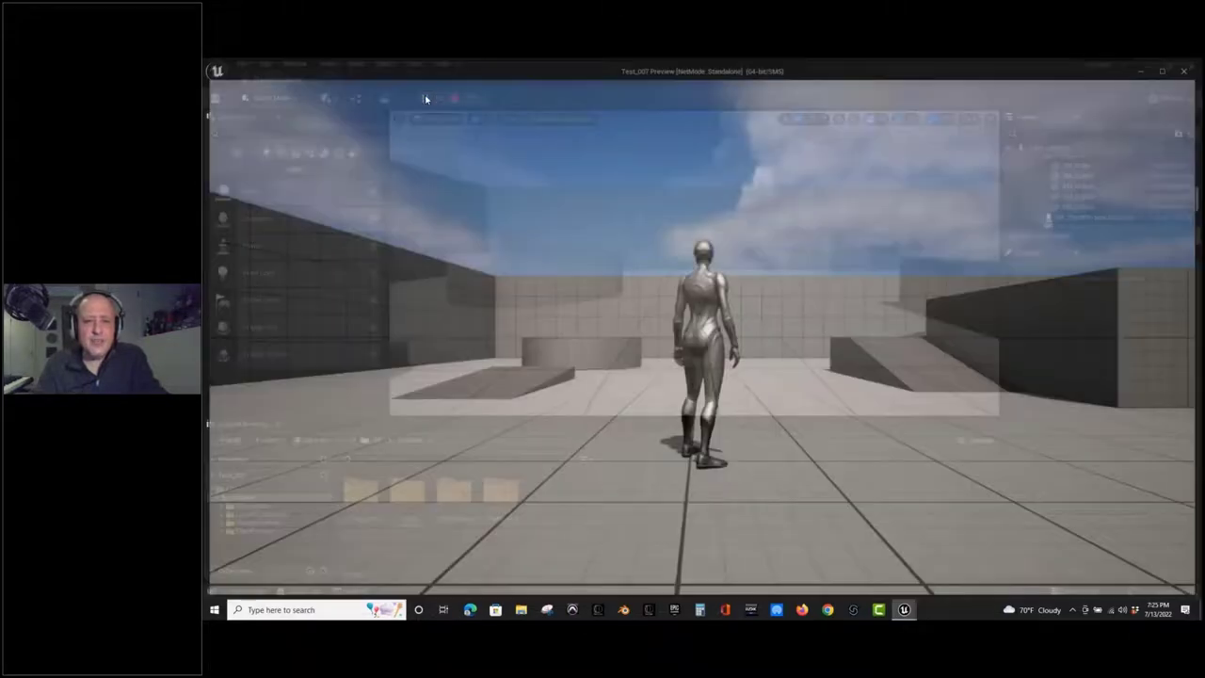
pyautogui.press('w')
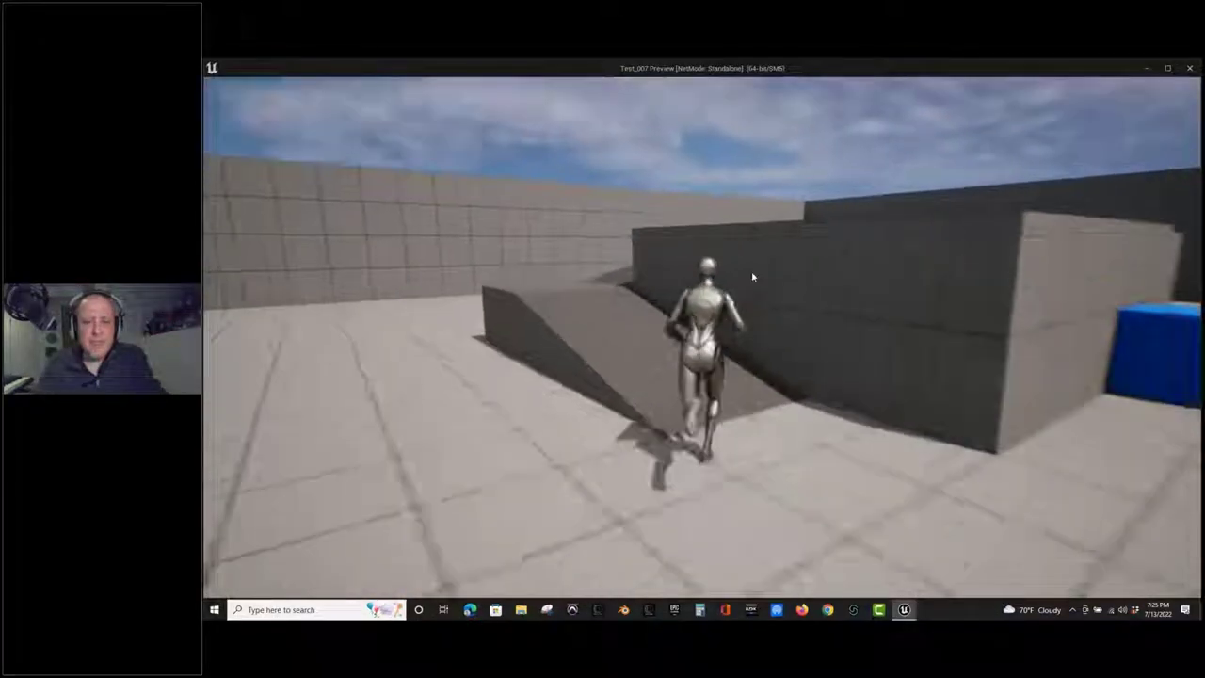
pyautogui.press('w')
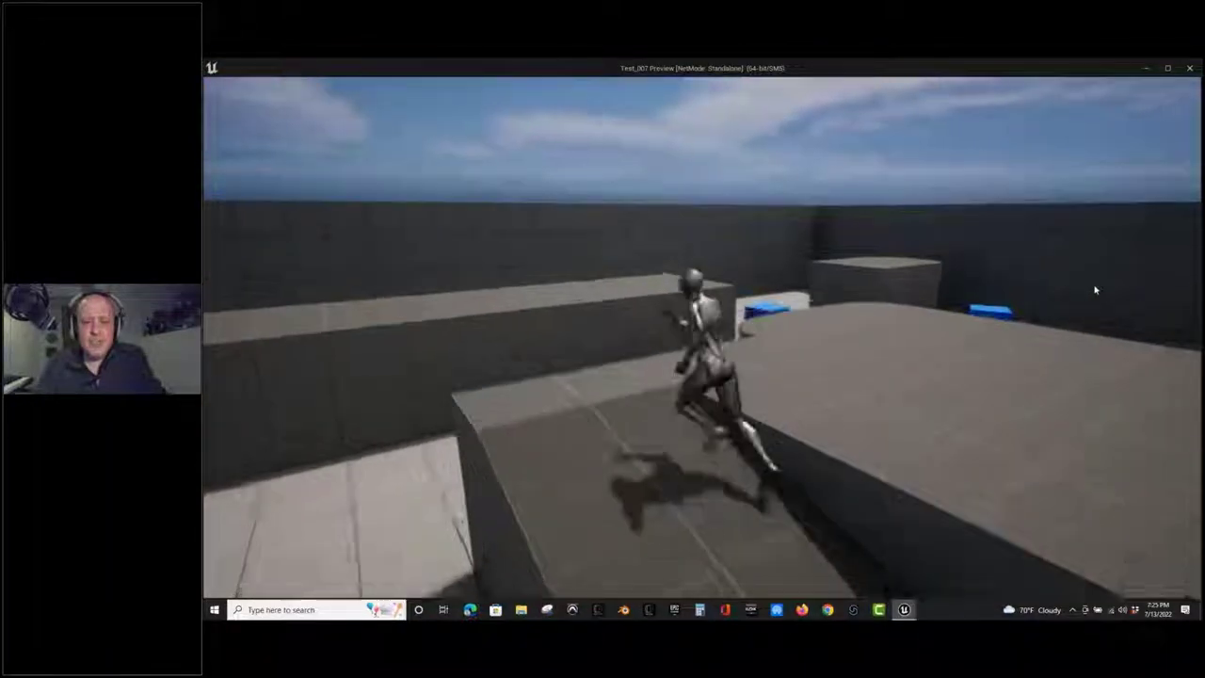
pyautogui.press('w')
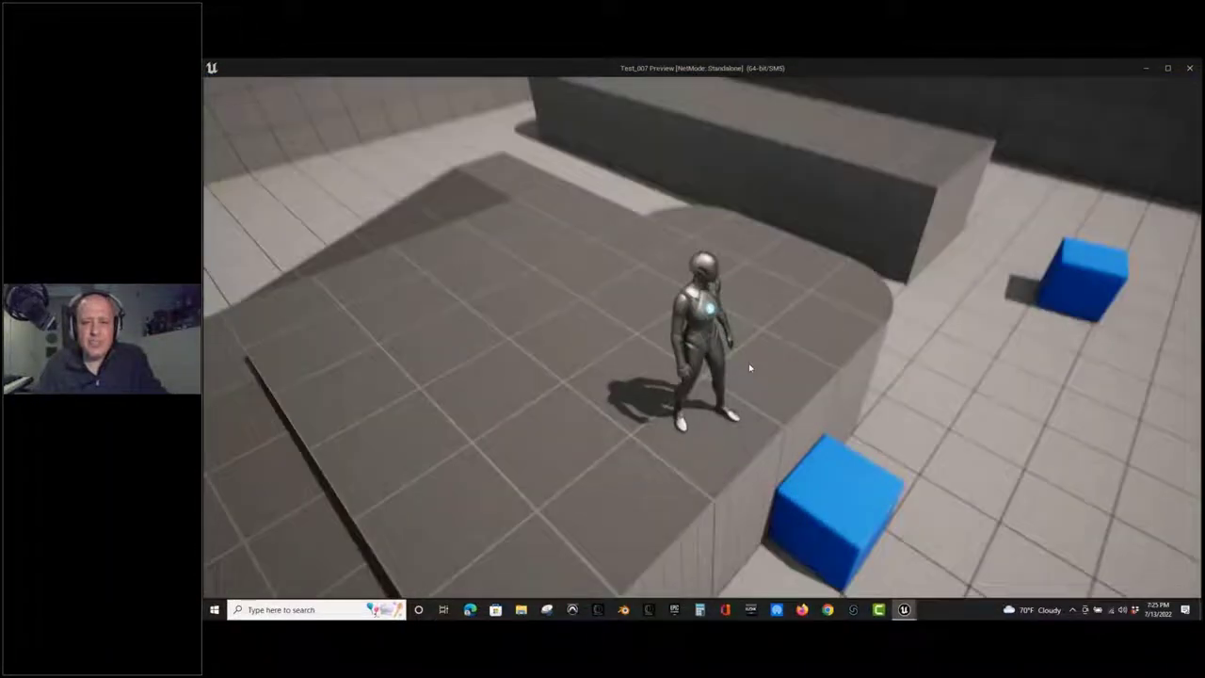
pyautogui.press('w')
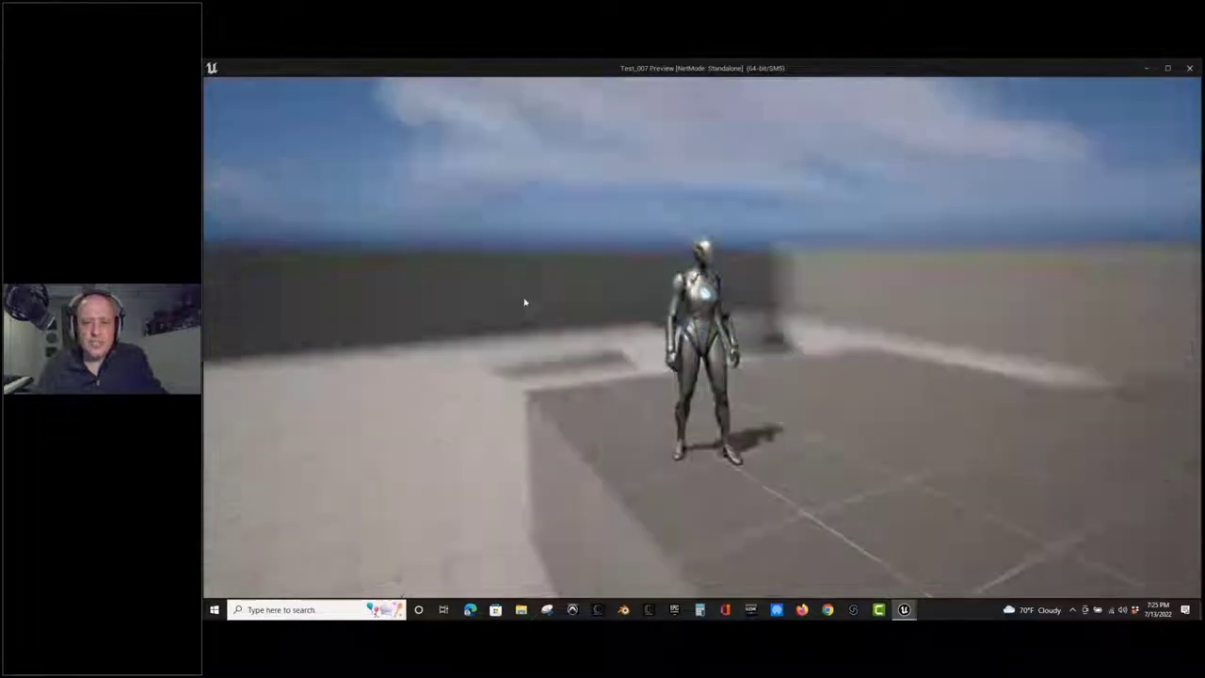
pyautogui.press('w')
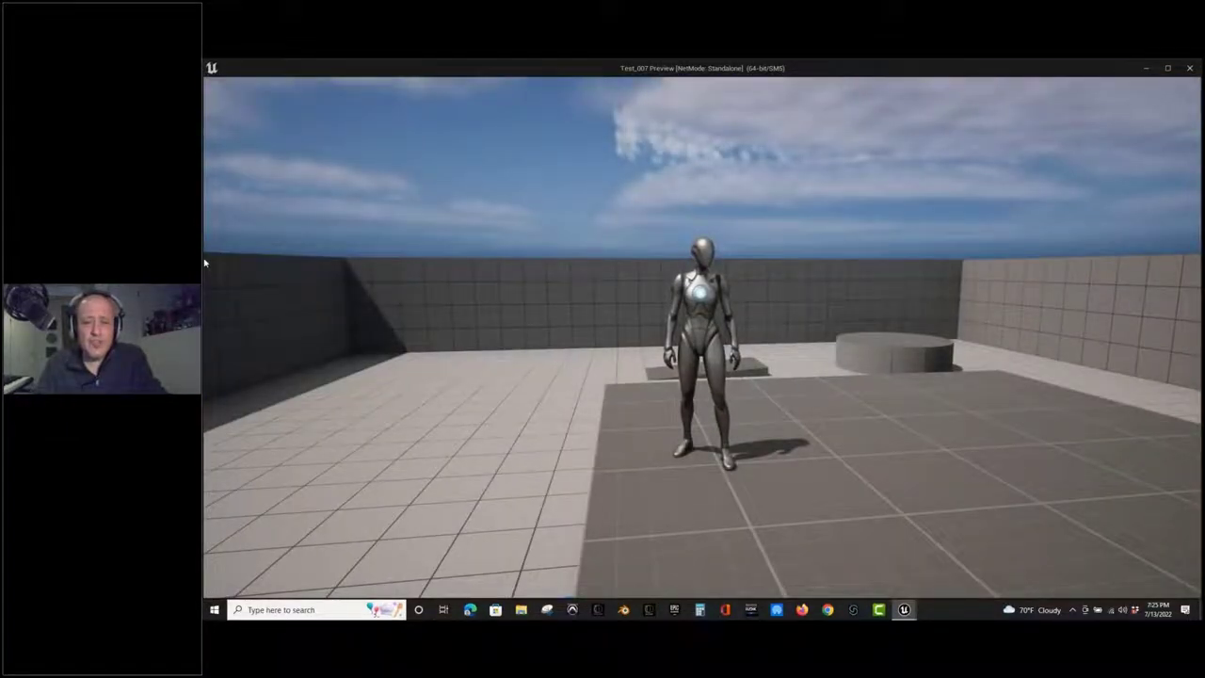
pyautogui.moveTo(204, 264); pyautogui.dragTo(1148, 277)
pyautogui.press('d')
pyautogui.press('w')
pyautogui.press('w')
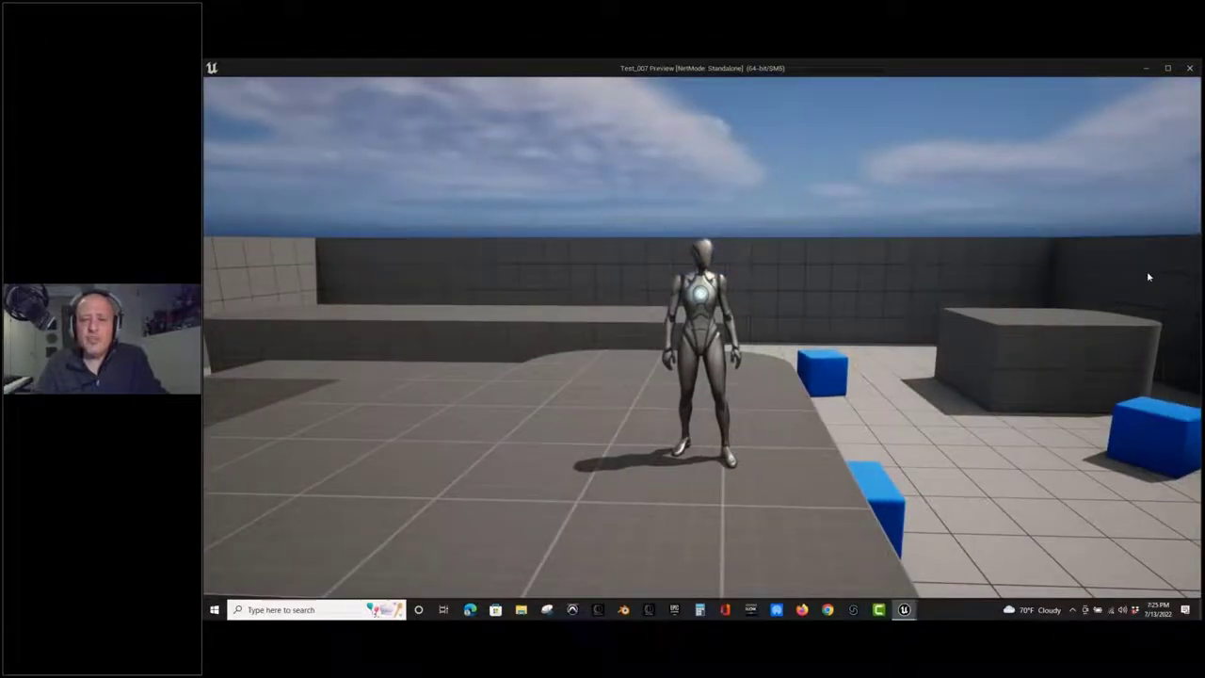
pyautogui.moveTo(1148, 277); pyautogui.dragTo(1151, 278)
pyautogui.press('Escape')
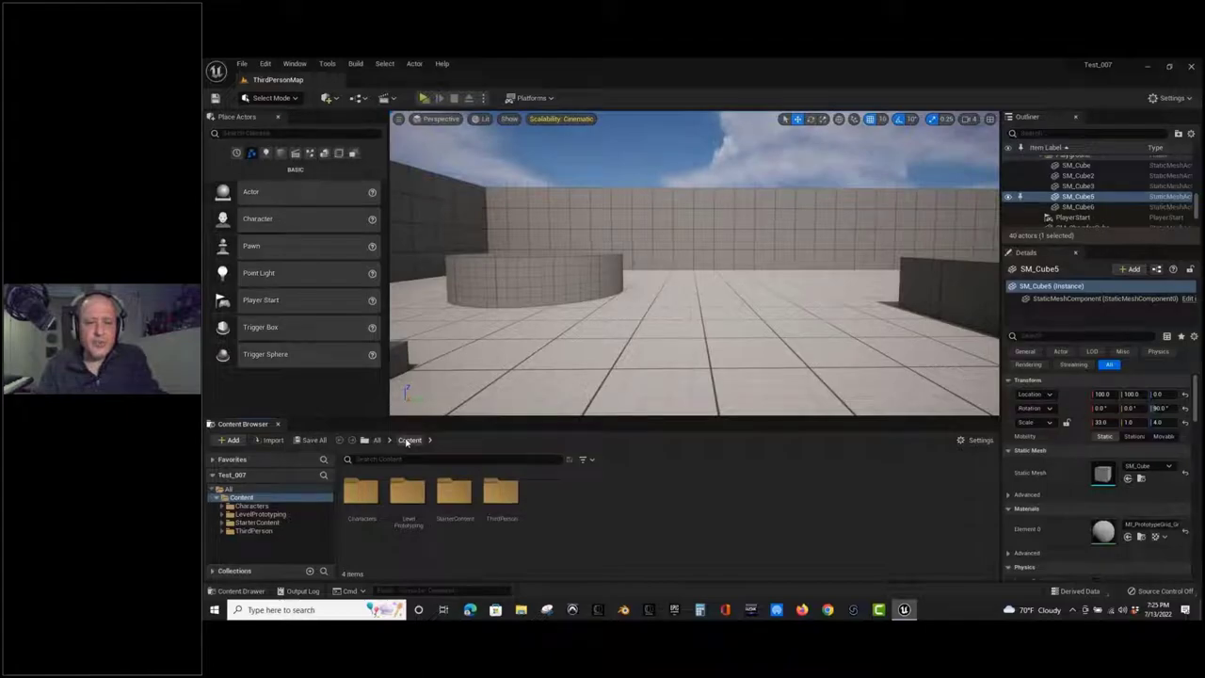
# Select the level's PlayerStart actor and open the BP_ThirdPersonCharacter blueprint from Content/ThirdPerson/Blueprints.
pyautogui.doubleClick(501, 496)
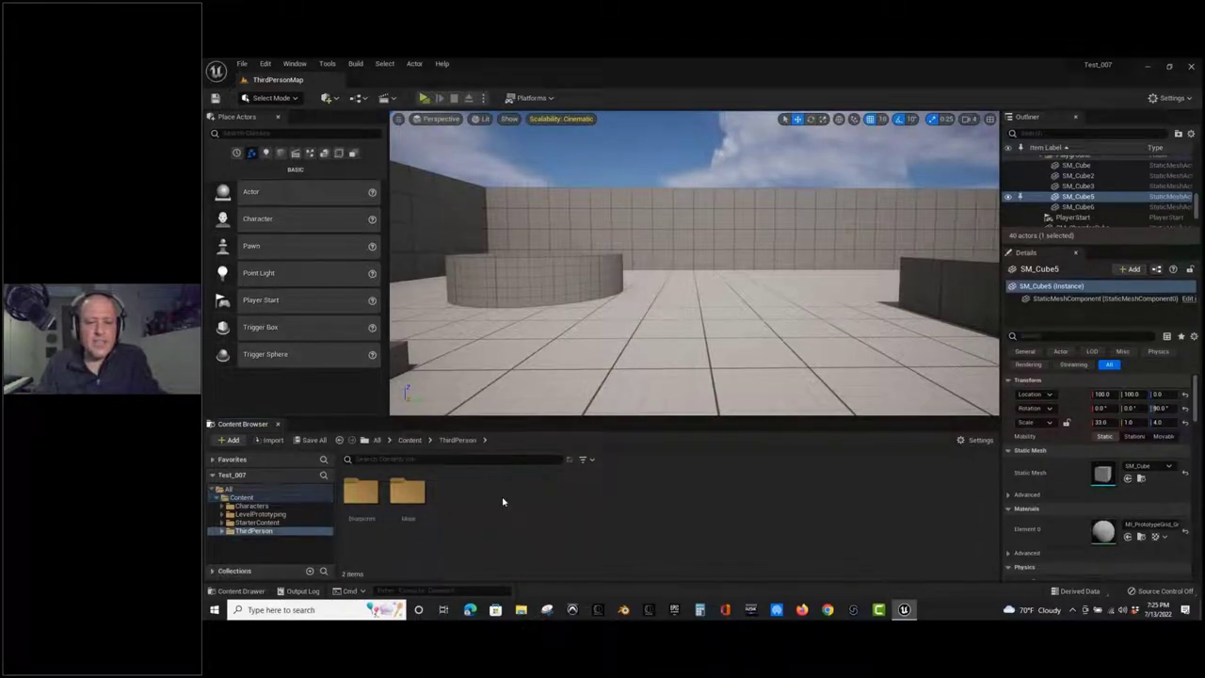
pyautogui.doubleClick(362, 495)
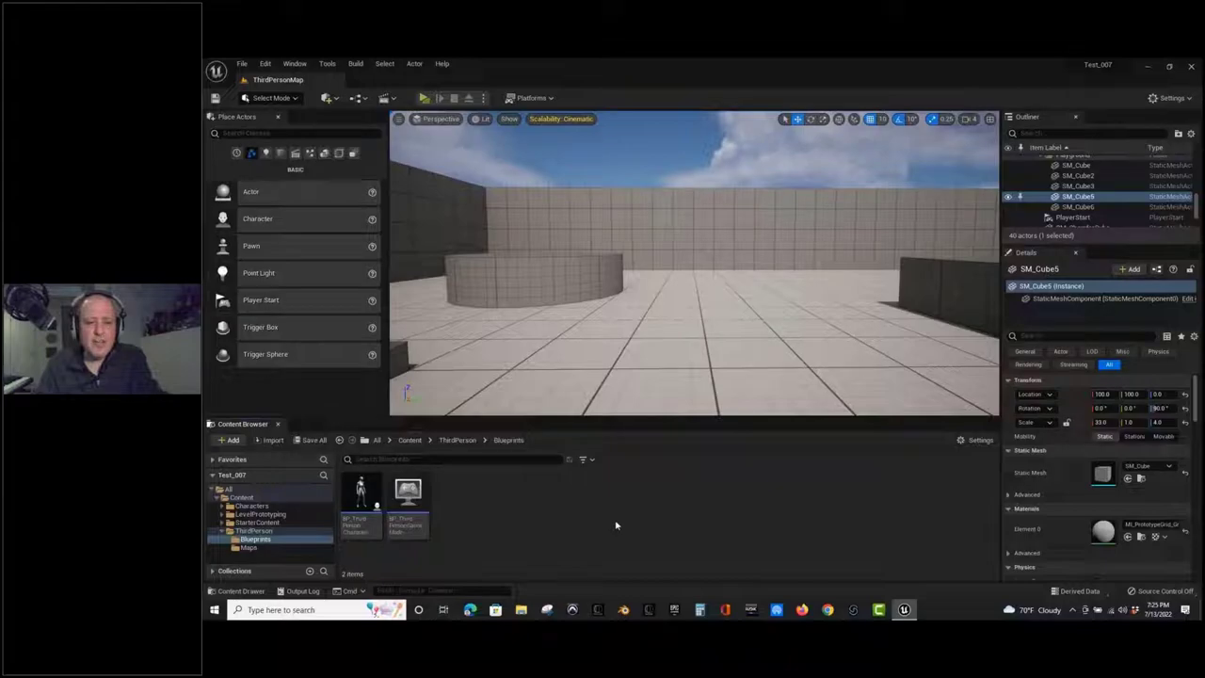
pyautogui.click(407, 504)
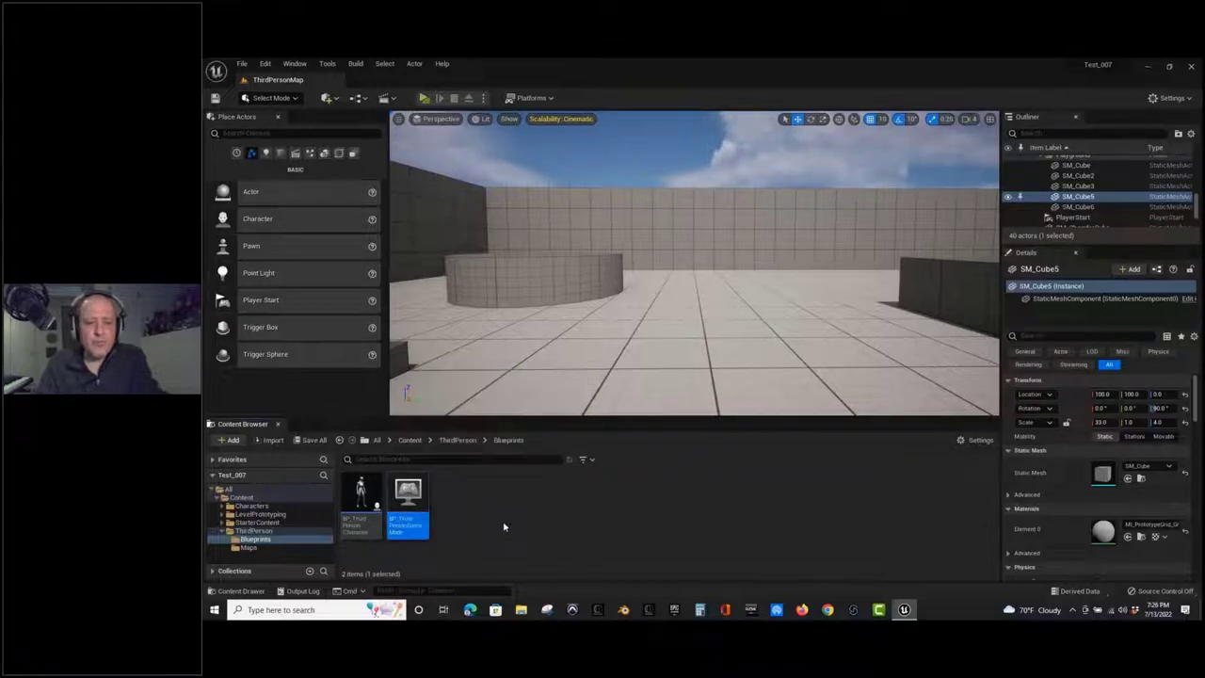
pyautogui.click(373, 519)
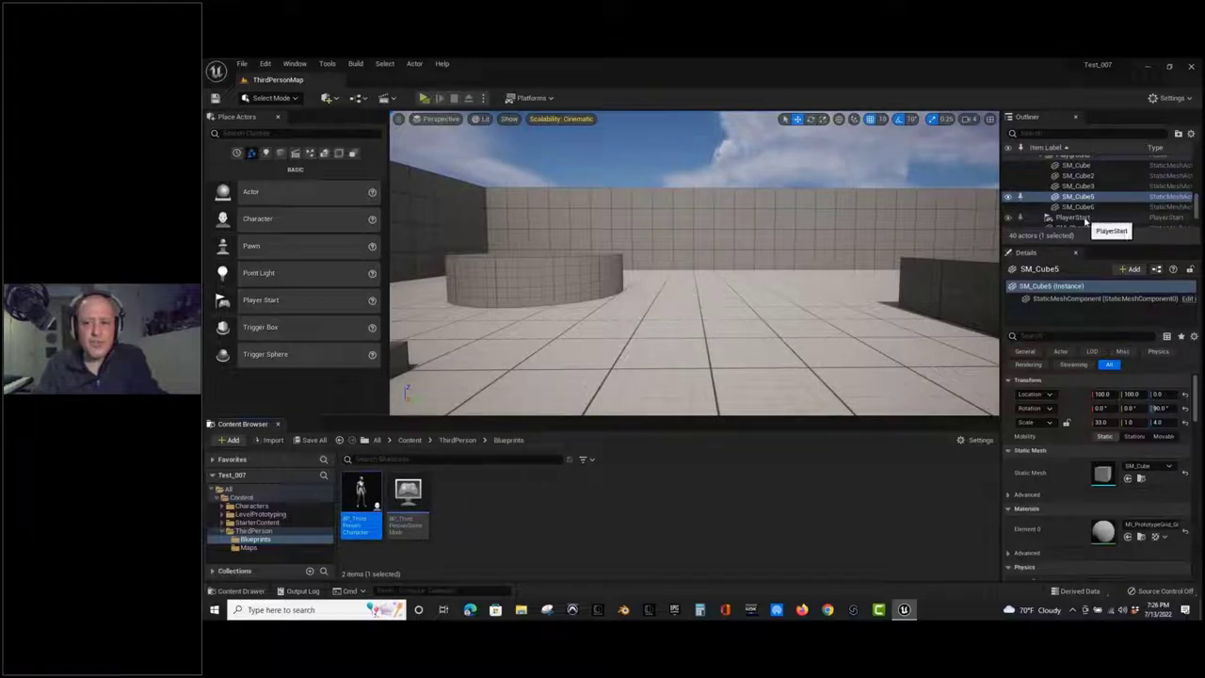
pyautogui.click(1073, 217)
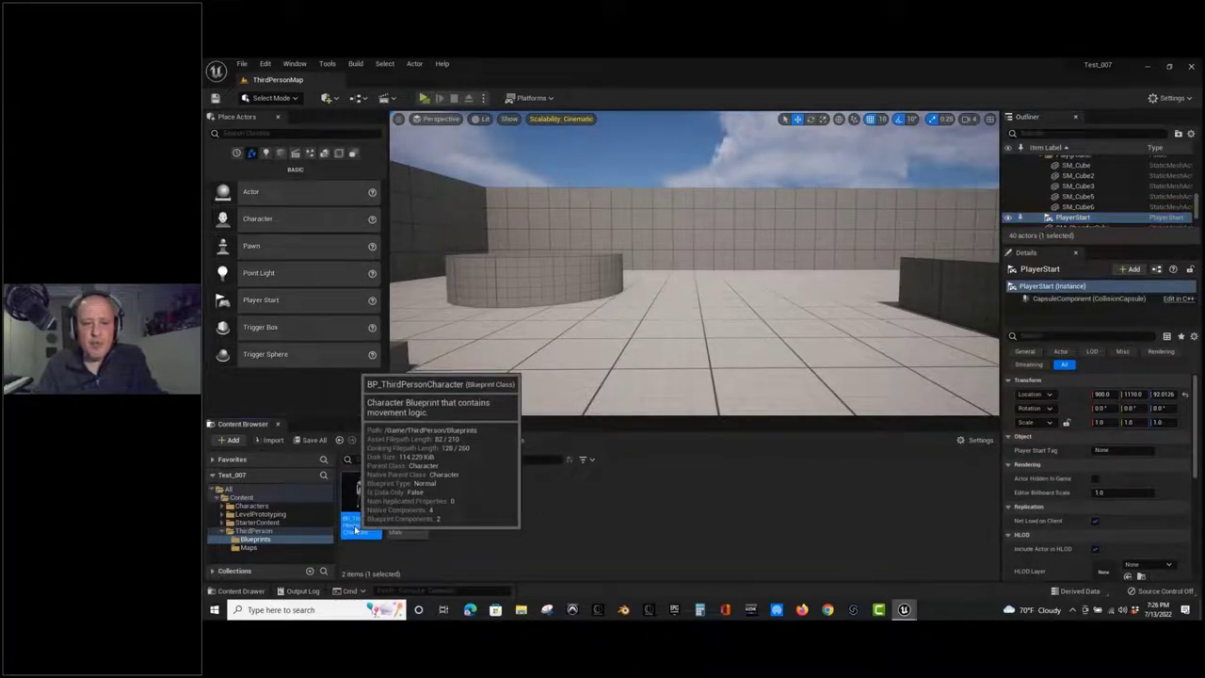
pyautogui.doubleClick(355, 531)
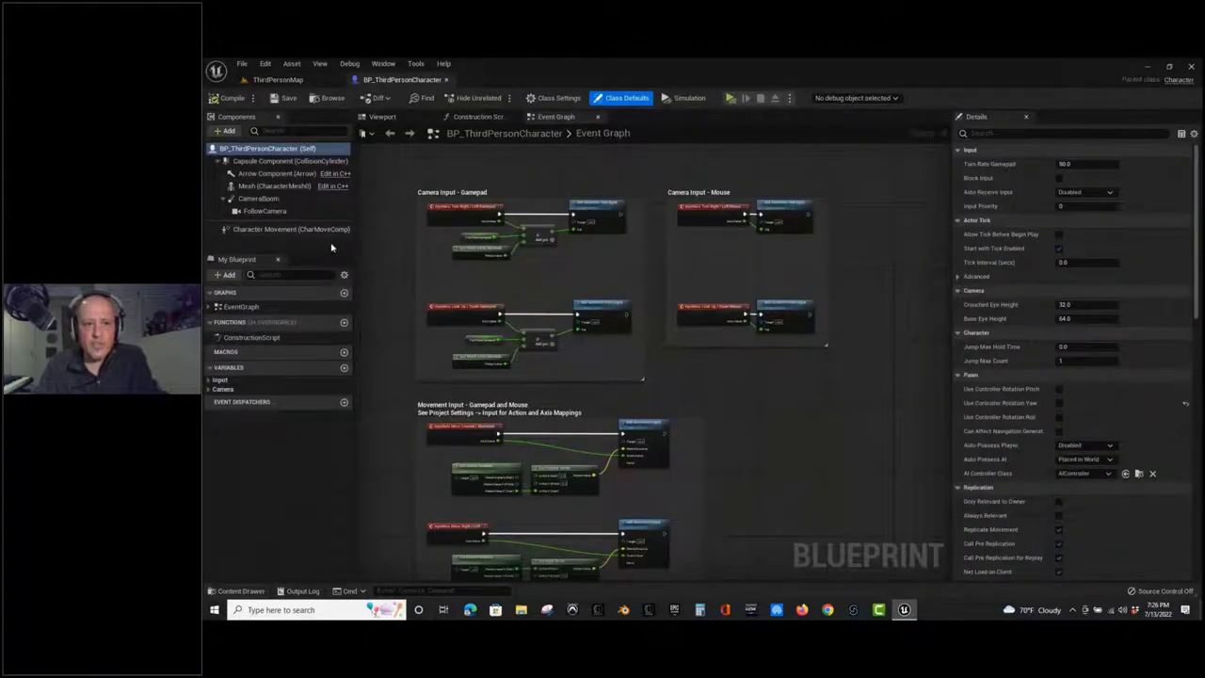
# Look over the camera, movement and jump input nodes in the character's Event Graph and show the character in the blueprint's Viewport.
pyautogui.click(290, 80)
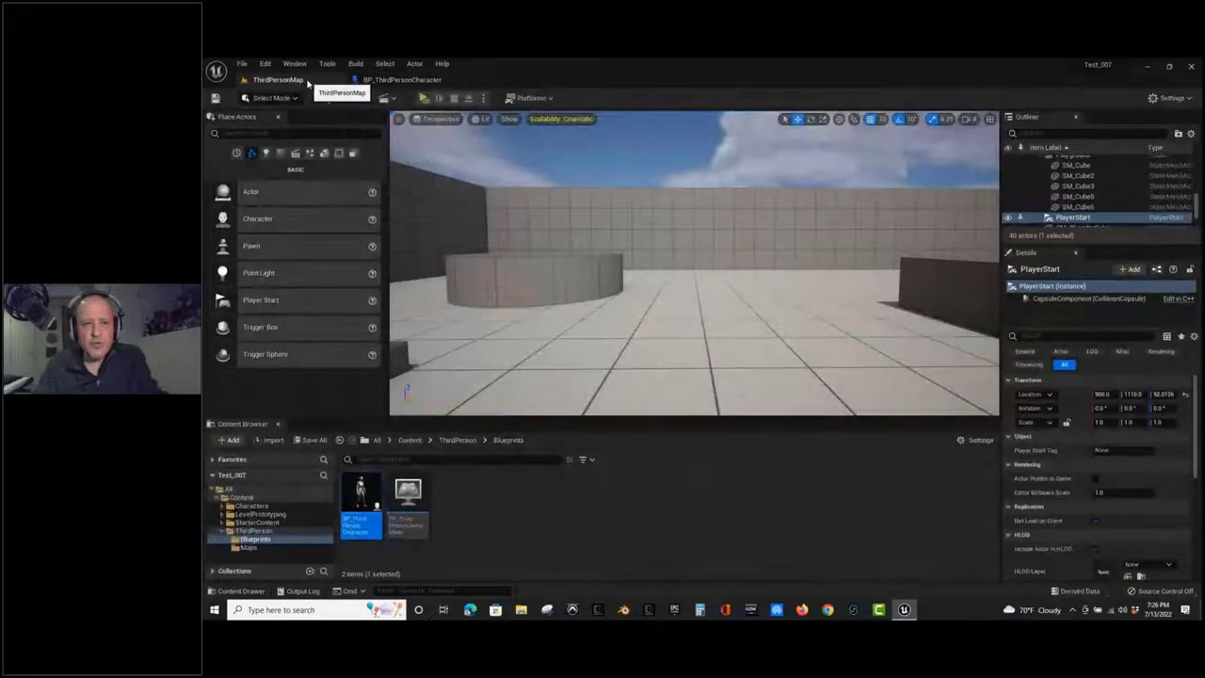
pyautogui.click(386, 81)
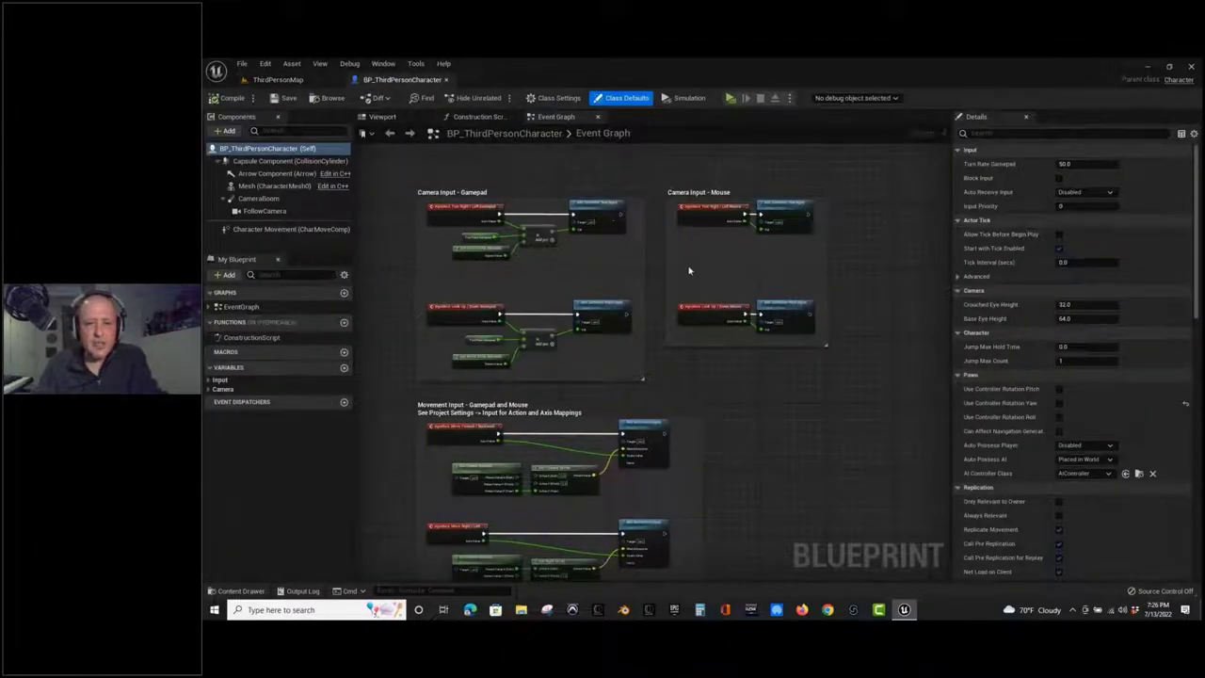
pyautogui.scroll(-5, 822, 414)
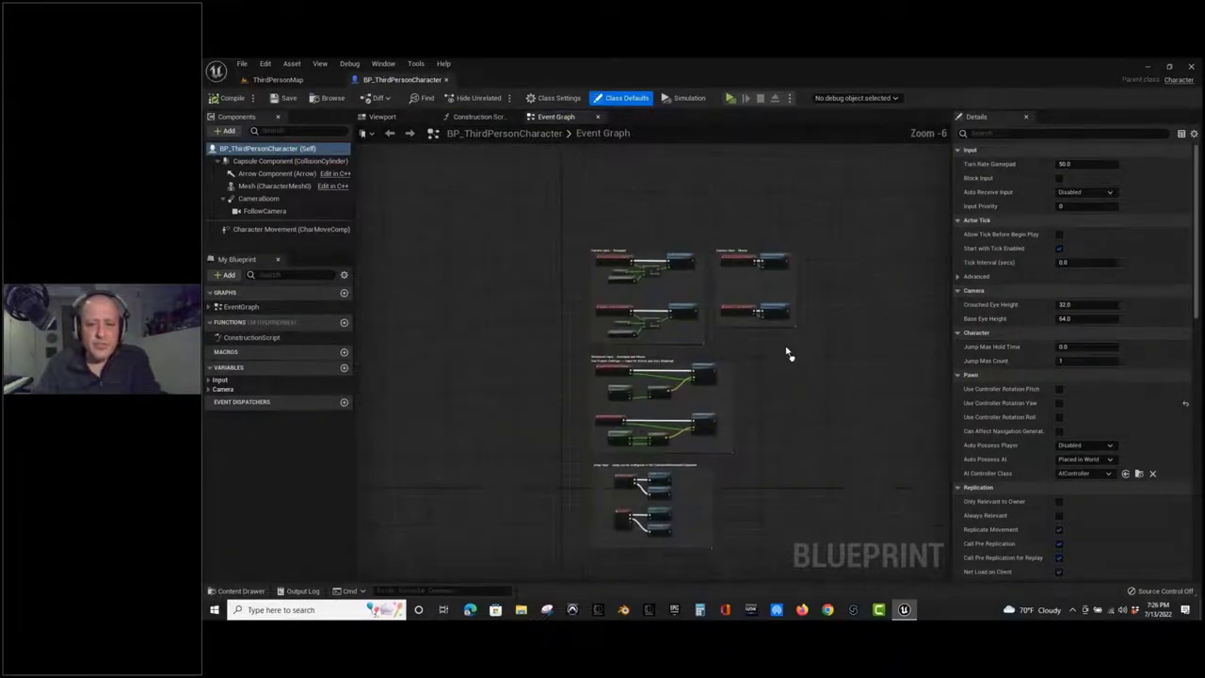
pyautogui.moveTo(668, 265); pyautogui.dragTo(731, 304, button='right')
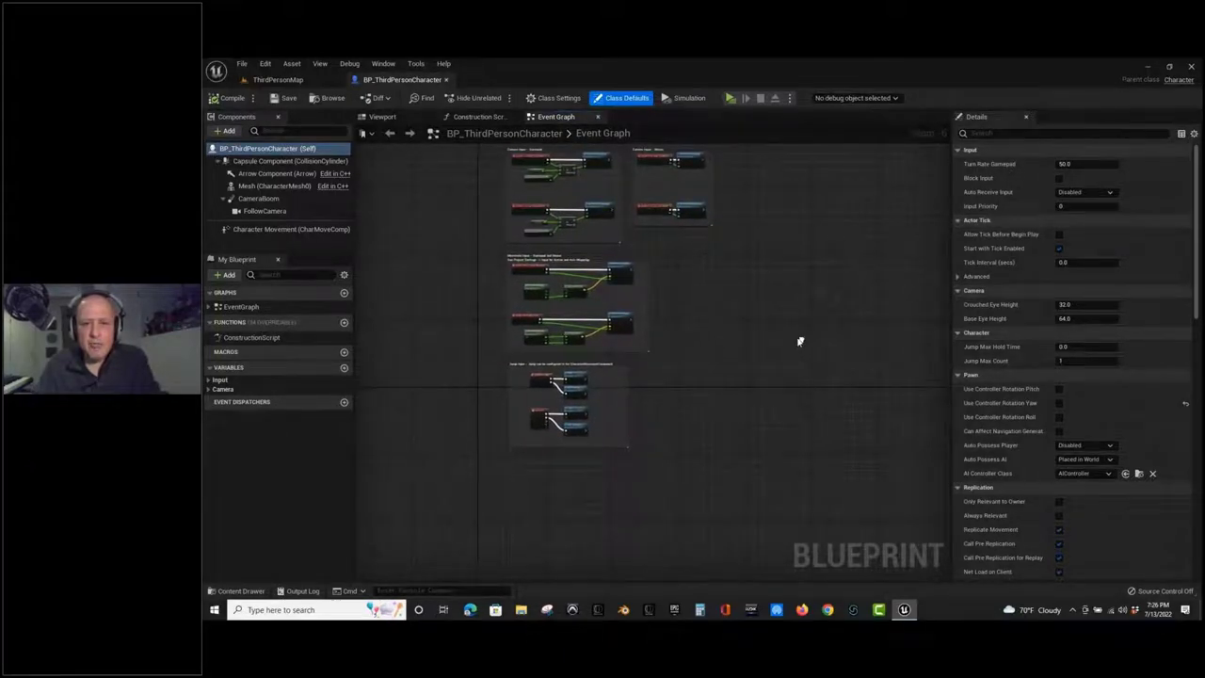
pyautogui.moveTo(799, 339); pyautogui.dragTo(697, 353, button='right')
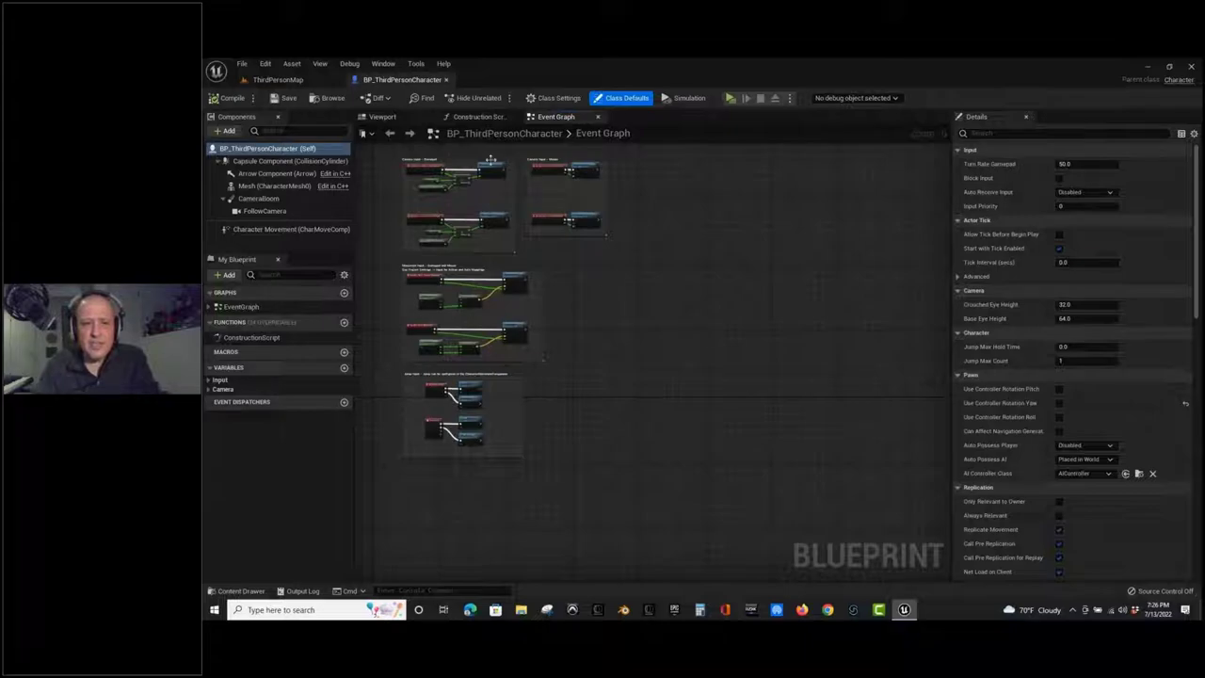
pyautogui.click(399, 117)
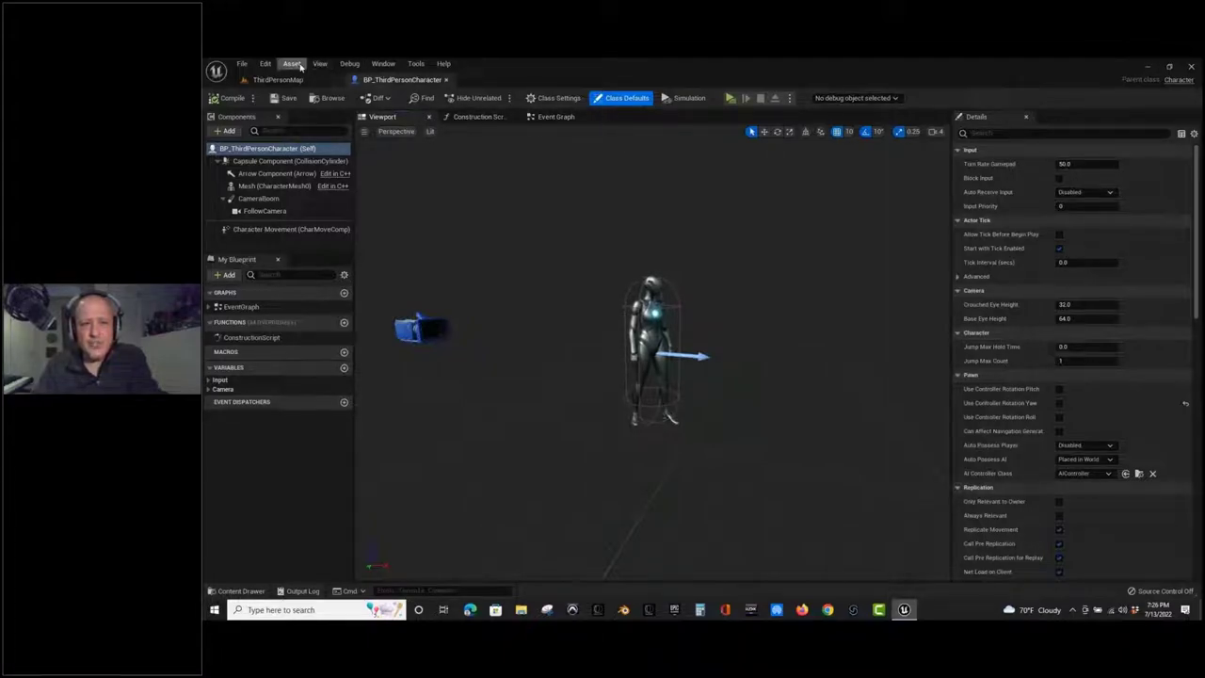
pyautogui.click(383, 63)
pyautogui.moveTo(480, 345)
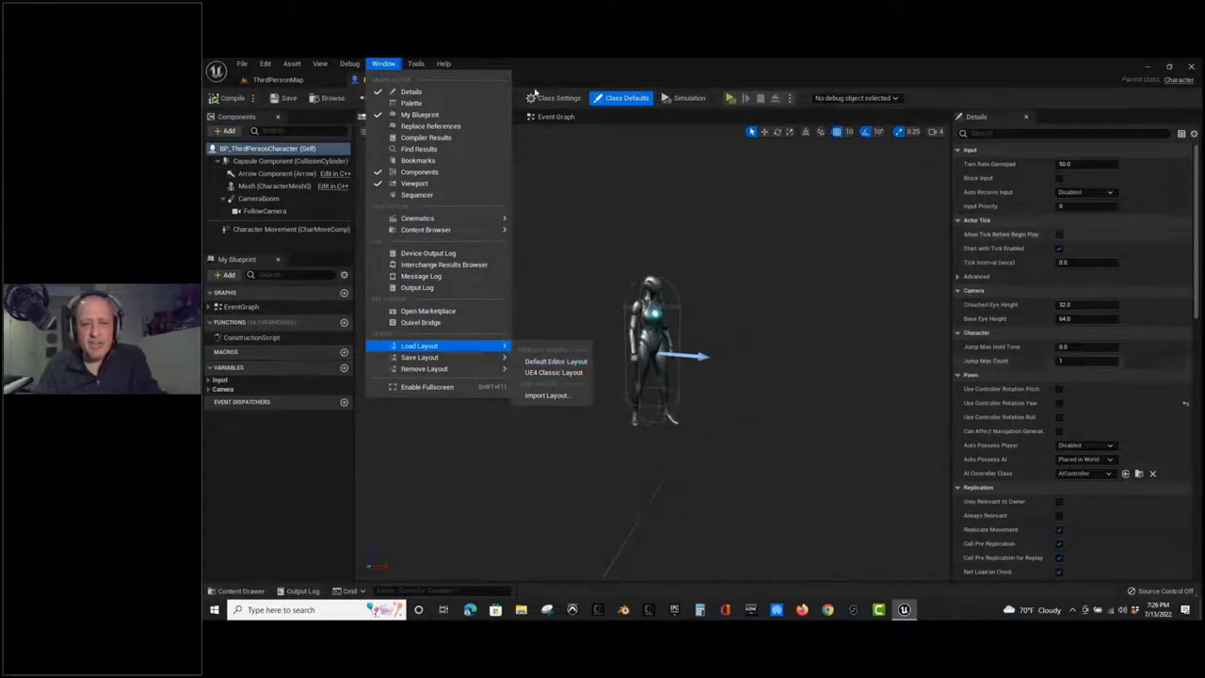
pyautogui.click(635, 79)
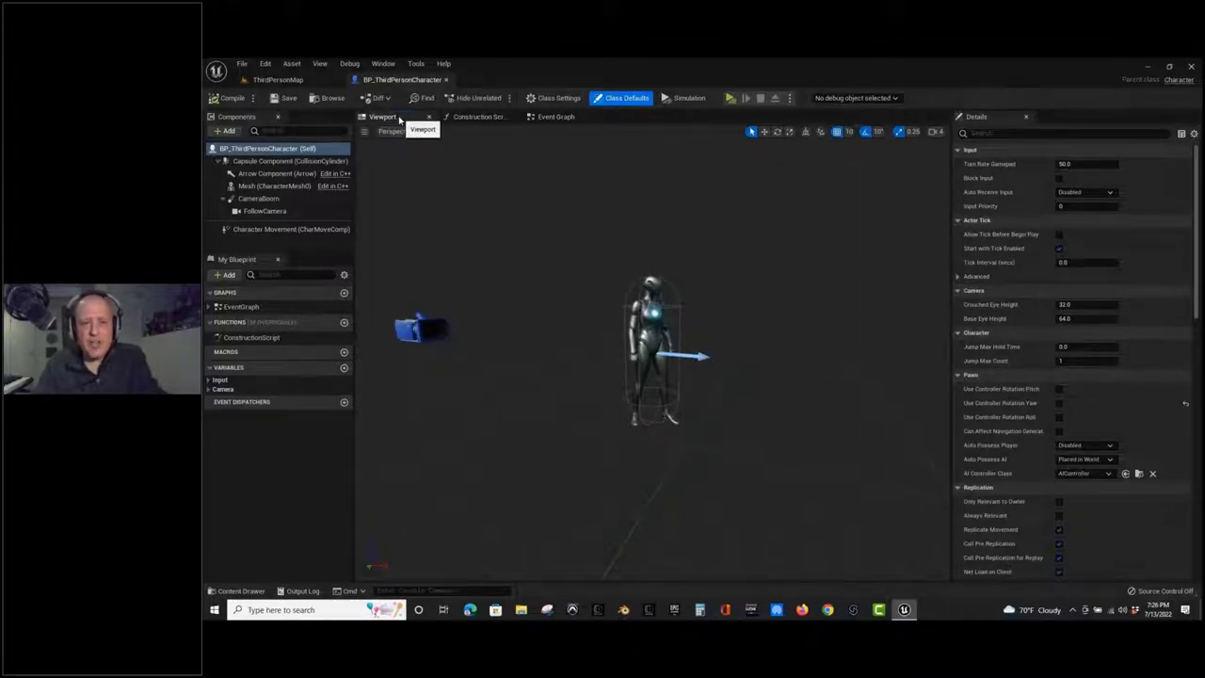
# Set the Skeletal Mesh of the character's Mesh component to SKM_Manny.
pyautogui.click(273, 186)
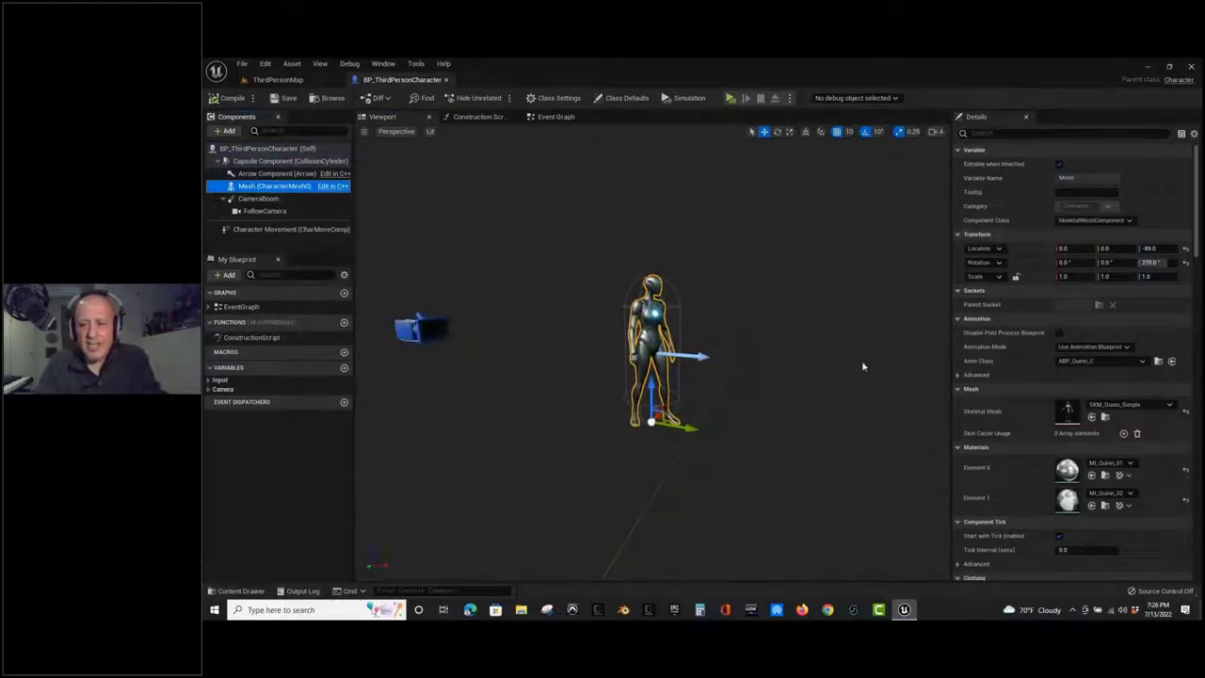
pyautogui.click(1171, 406)
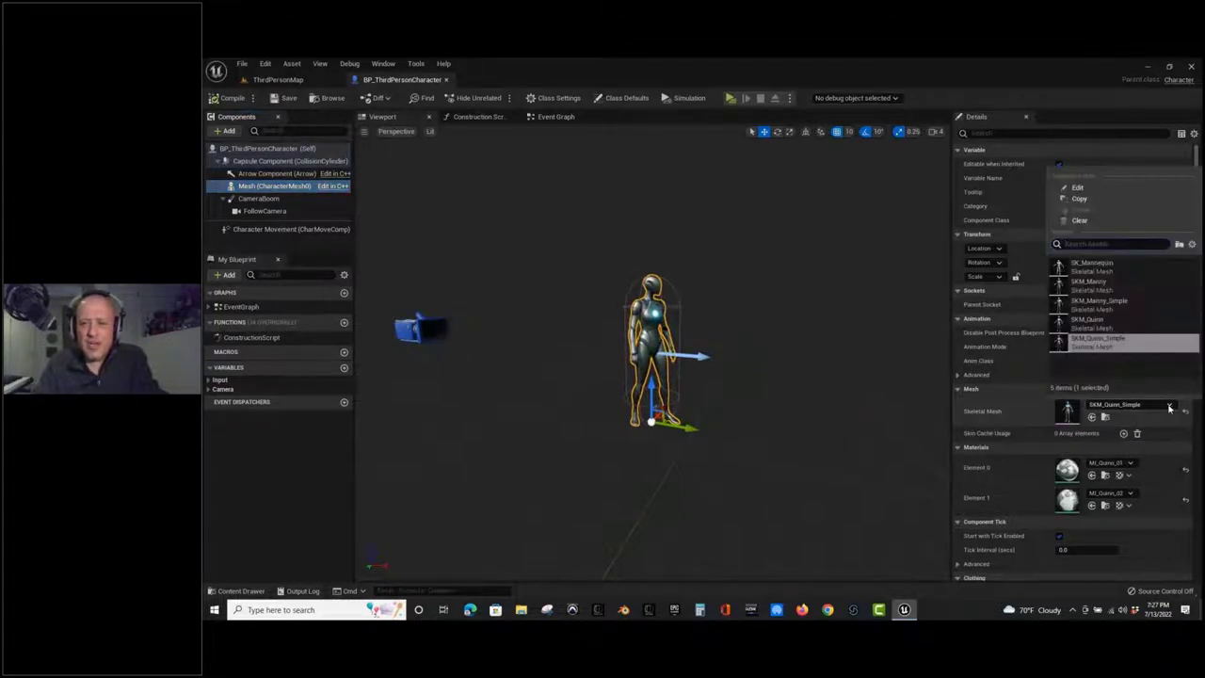
pyautogui.click(1096, 290)
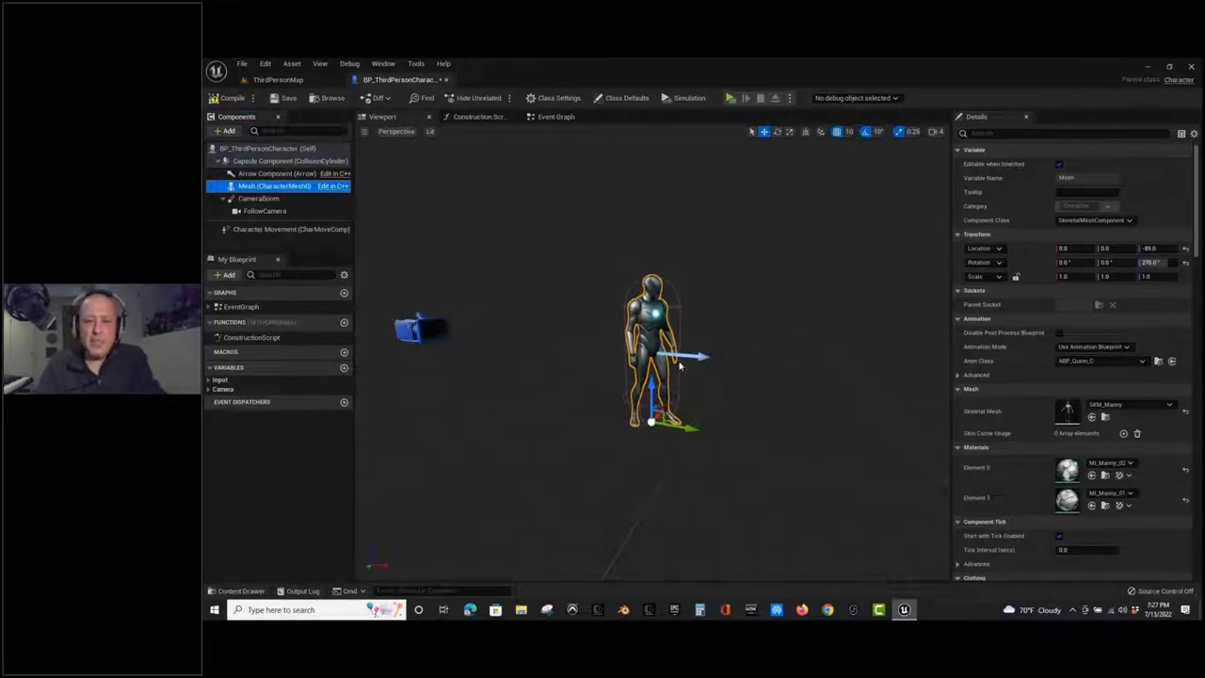
pyautogui.moveTo(710, 305)
pyautogui.mouseDown(button='right')
pyautogui.moveTo(645, 286)
pyautogui.moveTo(618, 261)
pyautogui.moveTo(615, 276)
pyautogui.moveTo(688, 277)
pyautogui.moveTo(682, 289)
pyautogui.moveTo(707, 302)
pyautogui.moveTo(781, 314)
pyautogui.moveTo(710, 279)
pyautogui.moveTo(698, 290)
pyautogui.mouseUp(button='right')
pyautogui.press('f')
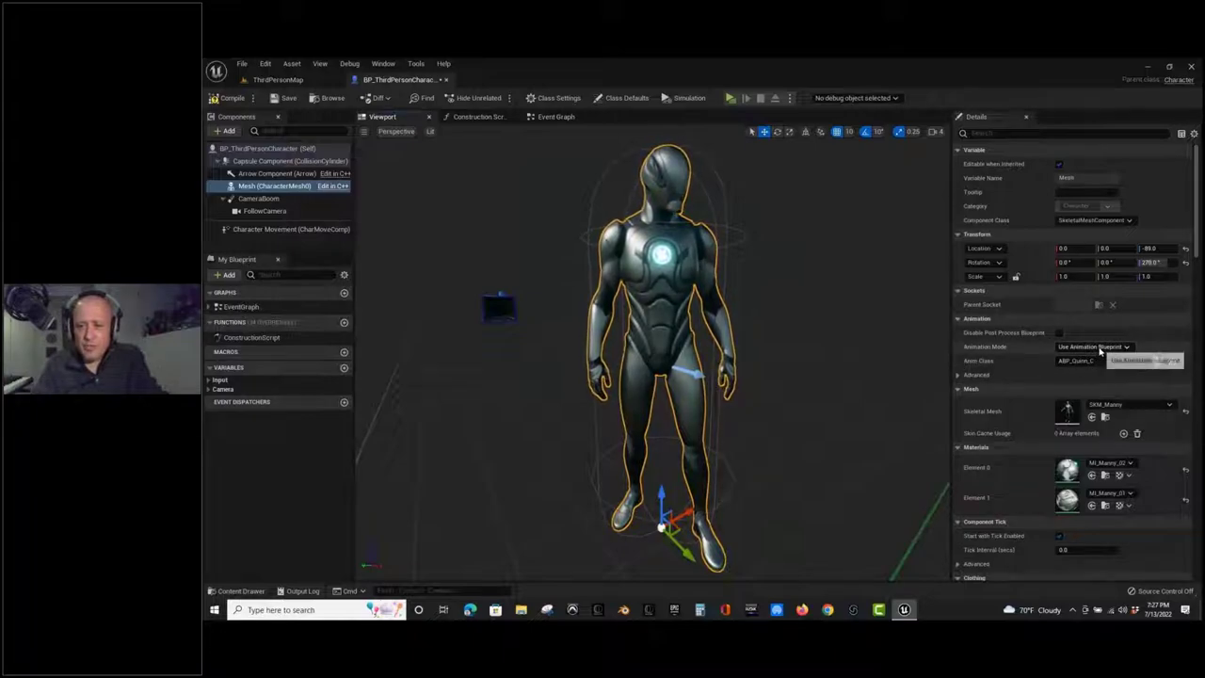
# Set the Mesh component's Anim Class to ABP_Manny, then compile and close the character blueprint.
pyautogui.click(1084, 363)
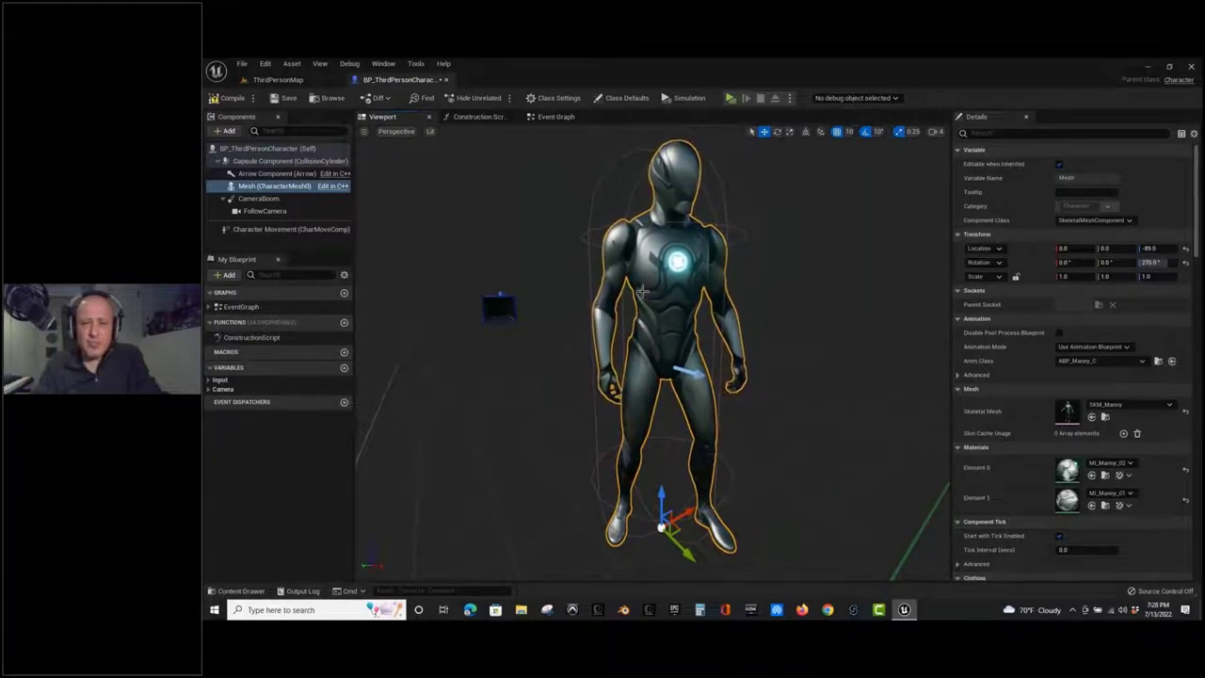
pyautogui.click(223, 98)
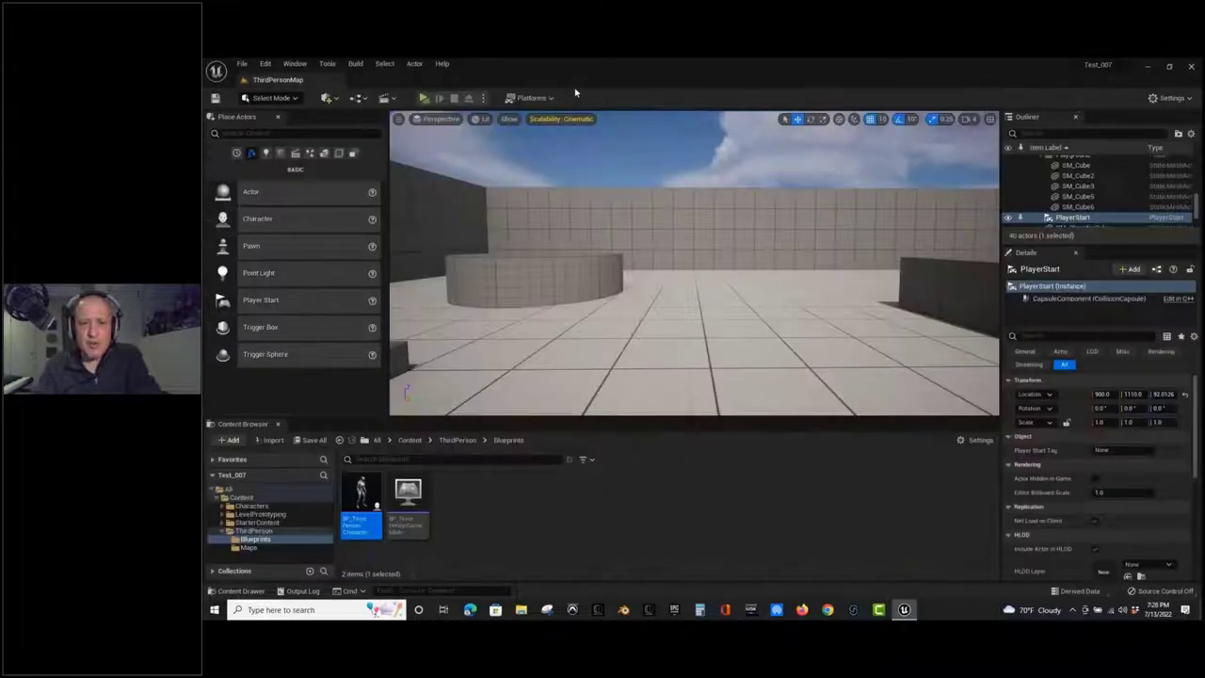
pyautogui.click(446, 79)
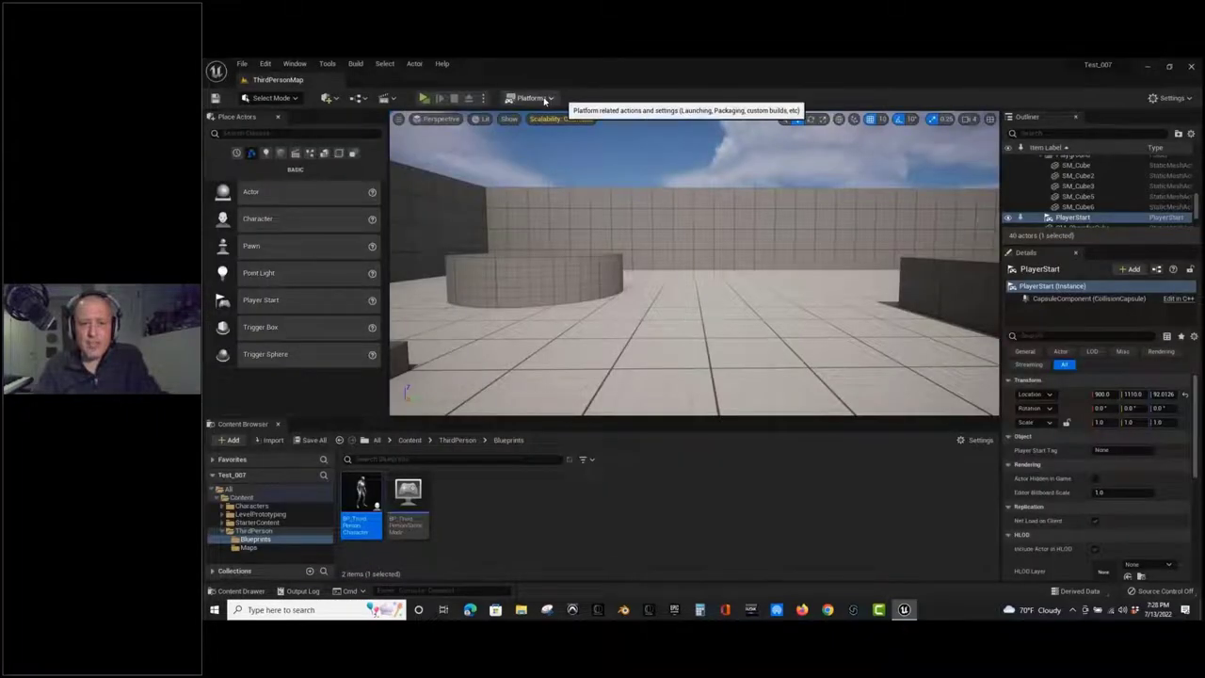
# Play the level and run and jump the character over the raised platforms and the blue cube.
pyautogui.click(425, 98)
pyautogui.press('w')
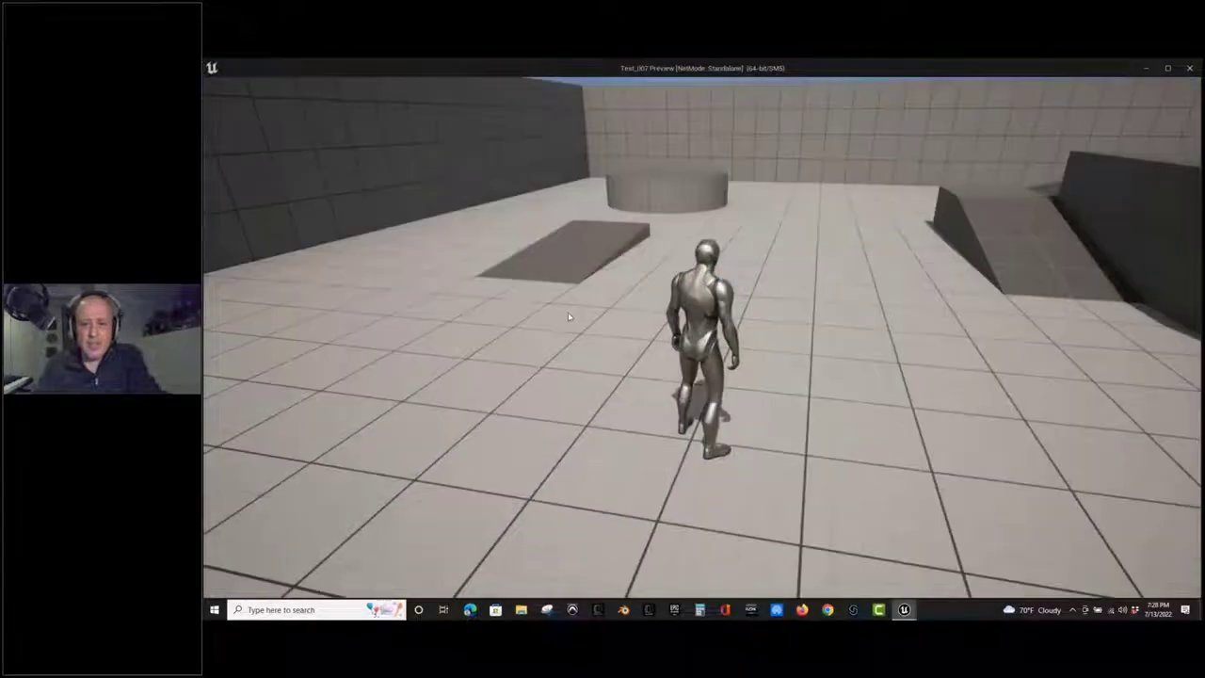
pyautogui.press('space')
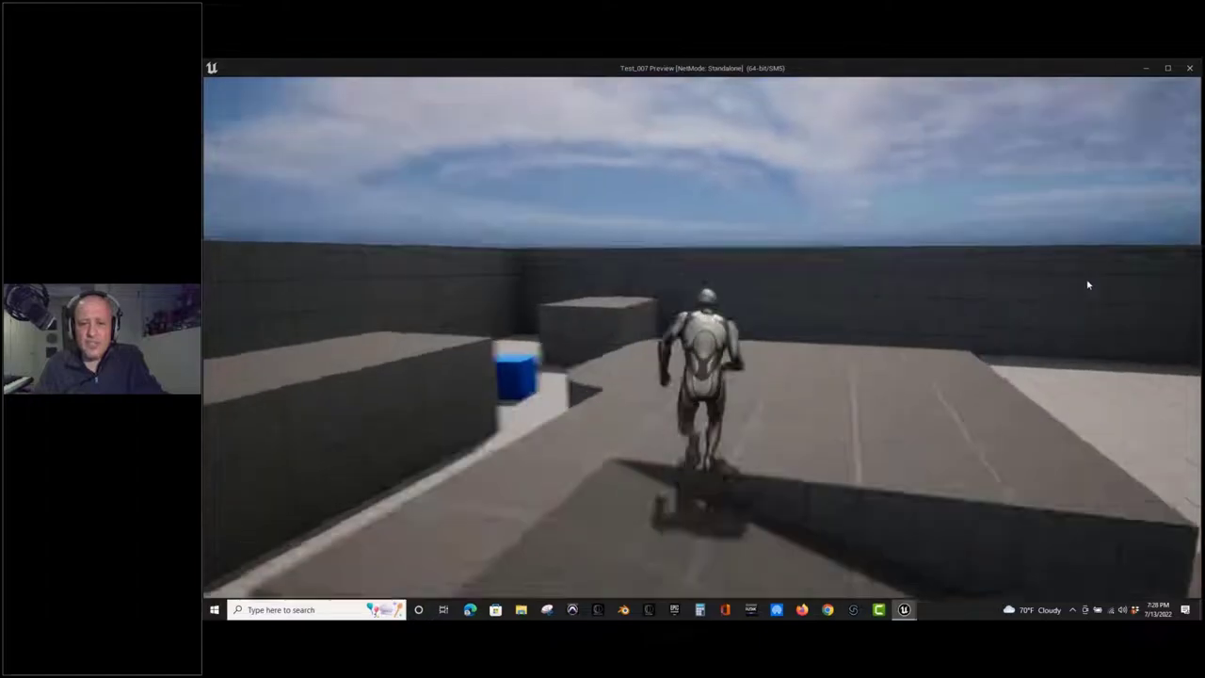
pyautogui.press('space')
pyautogui.press('w')
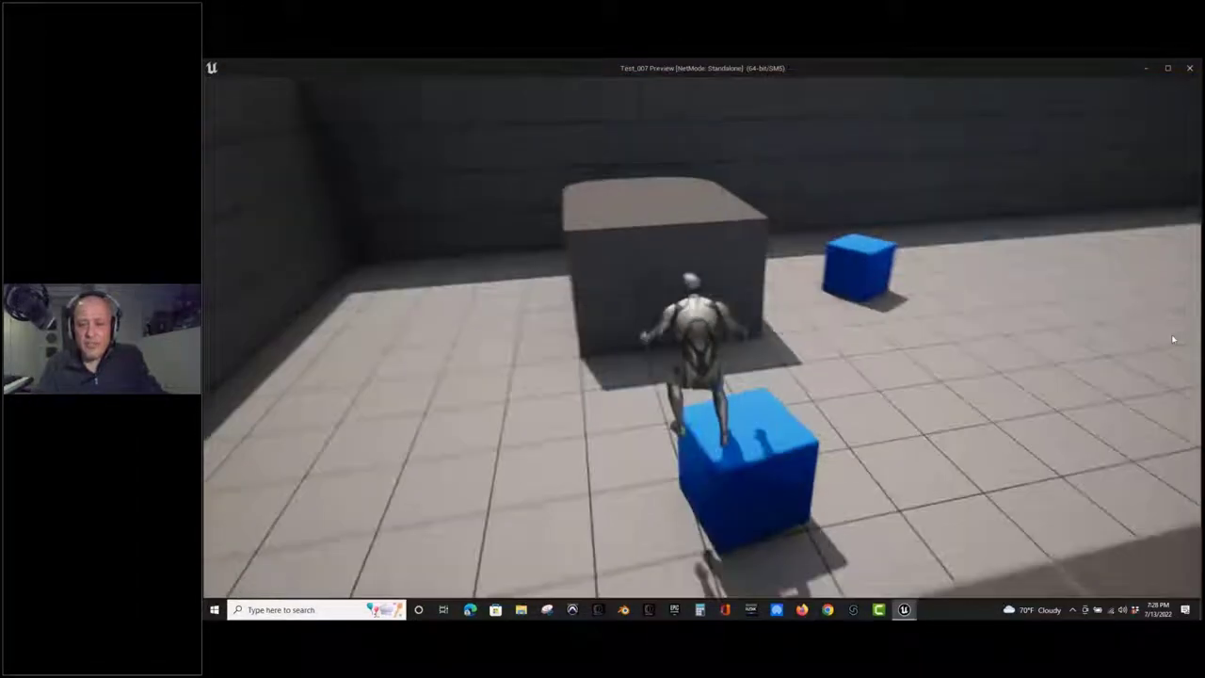
pyautogui.press('space')
pyautogui.press('w')
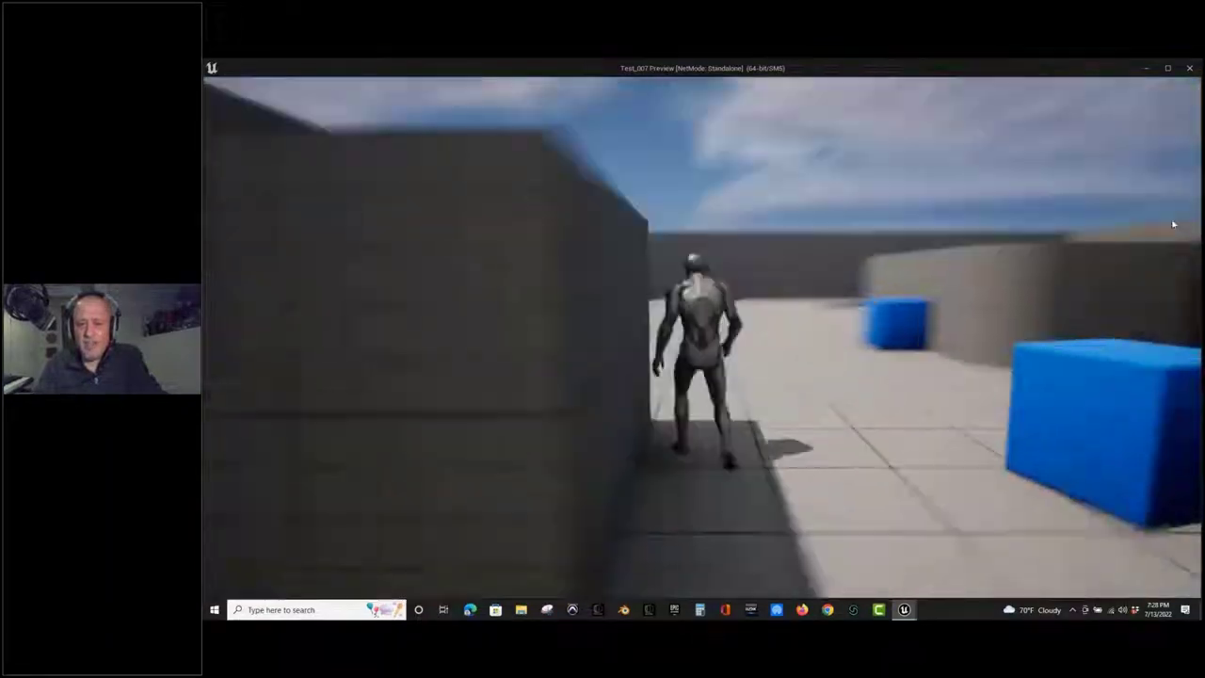
# Run the character around the open floor, turn it to show its front and stop the game.
pyautogui.press('d')
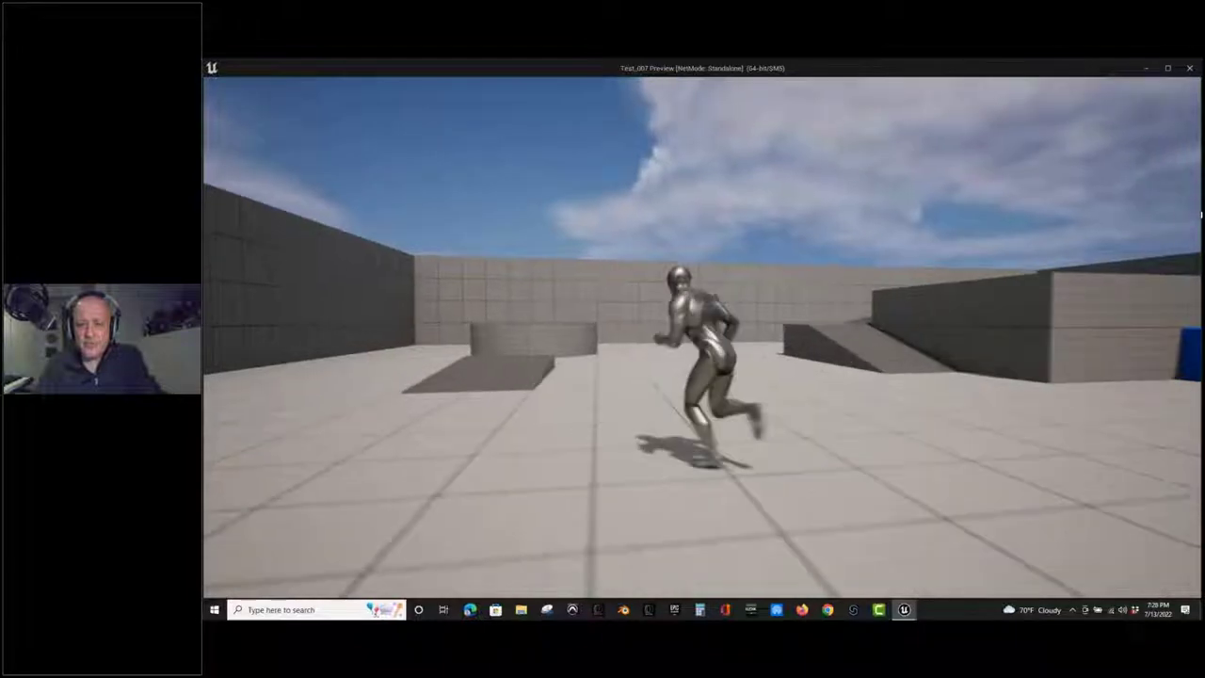
pyautogui.press('w')
pyautogui.press('s')
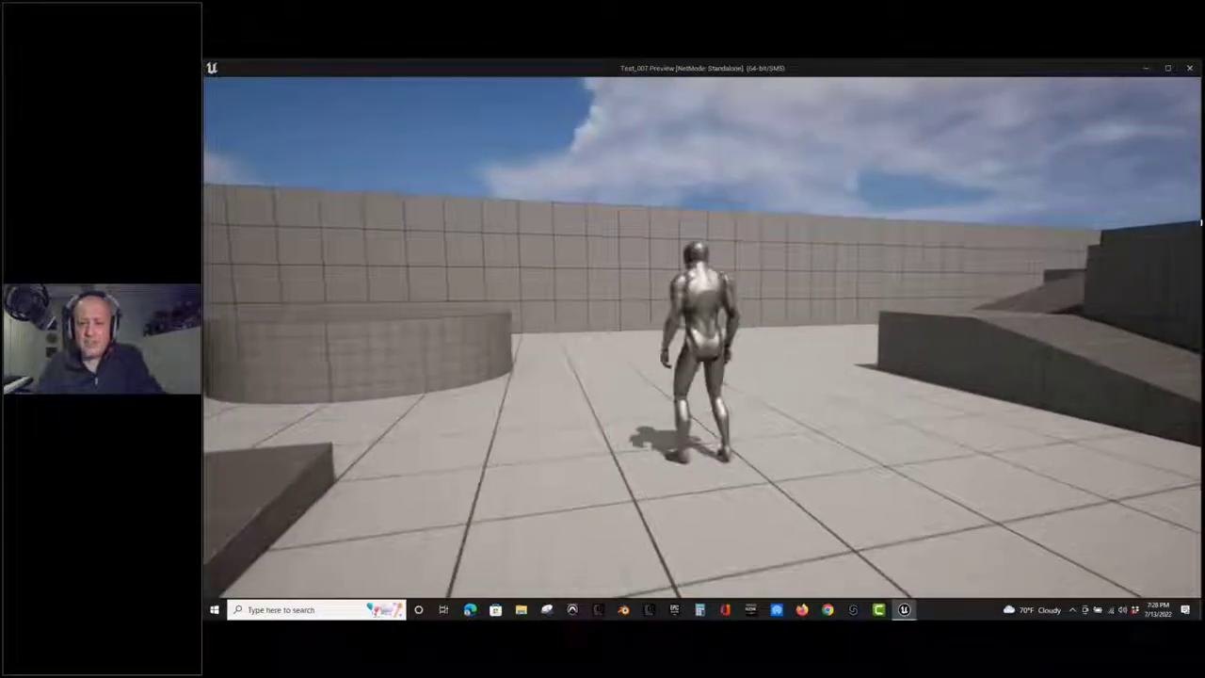
pyautogui.press('w')
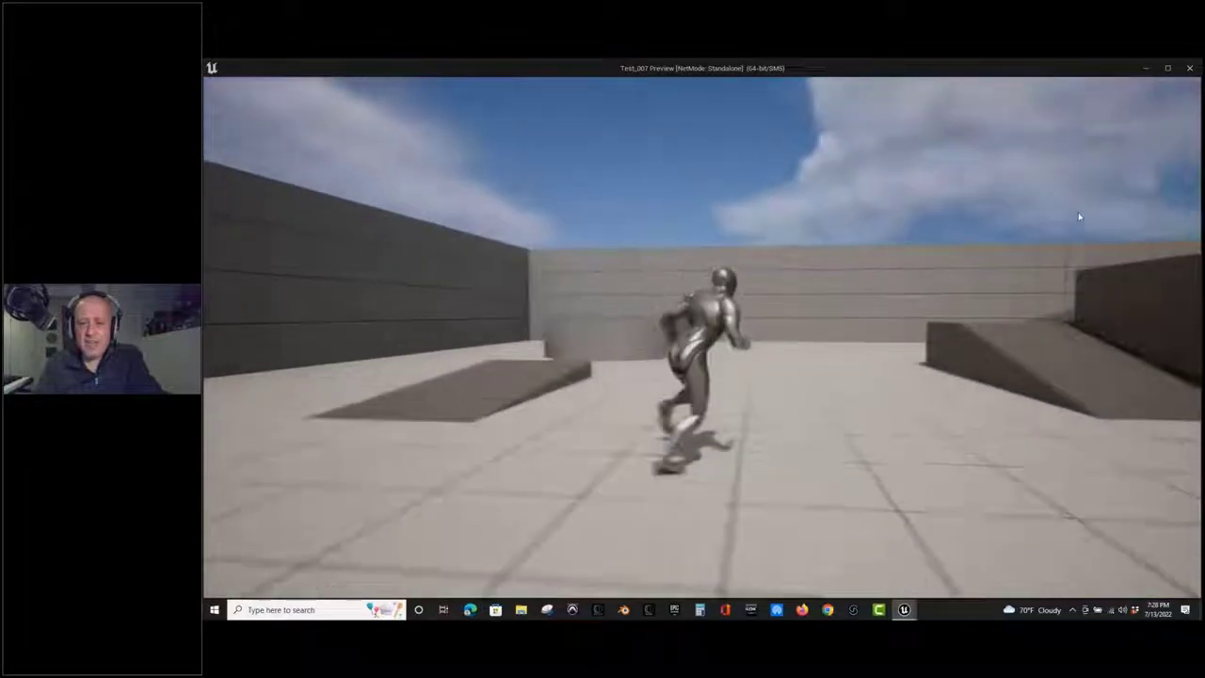
pyautogui.press('s')
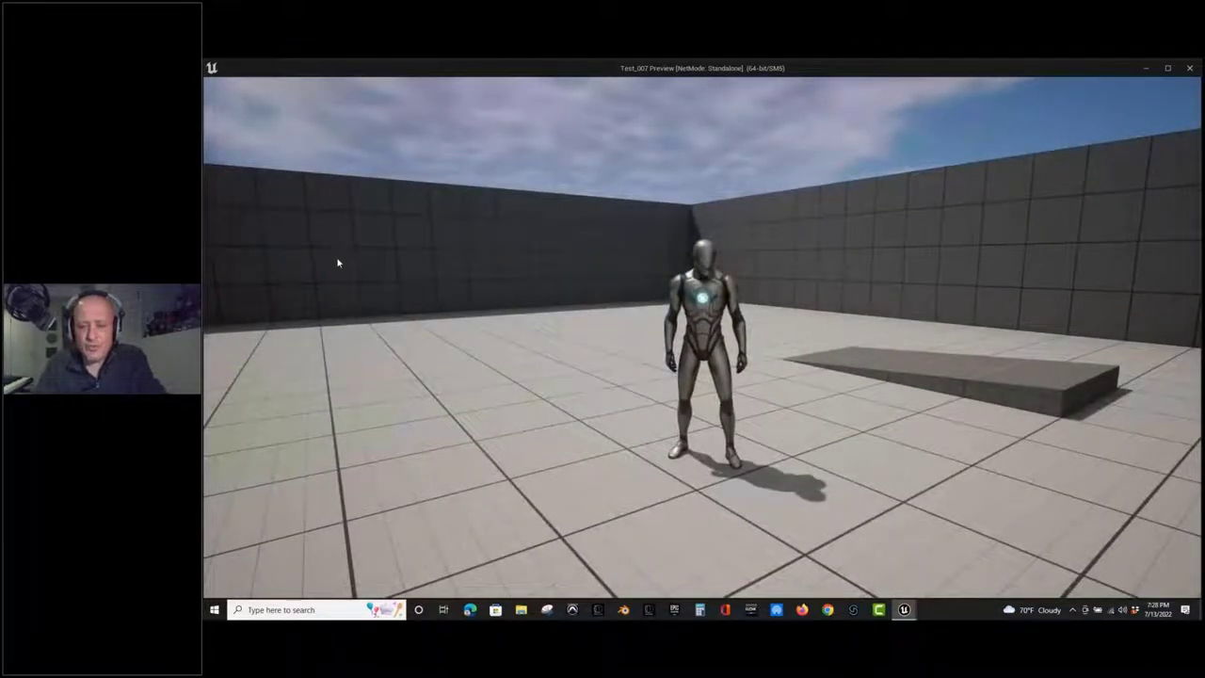
pyautogui.press('Escape')
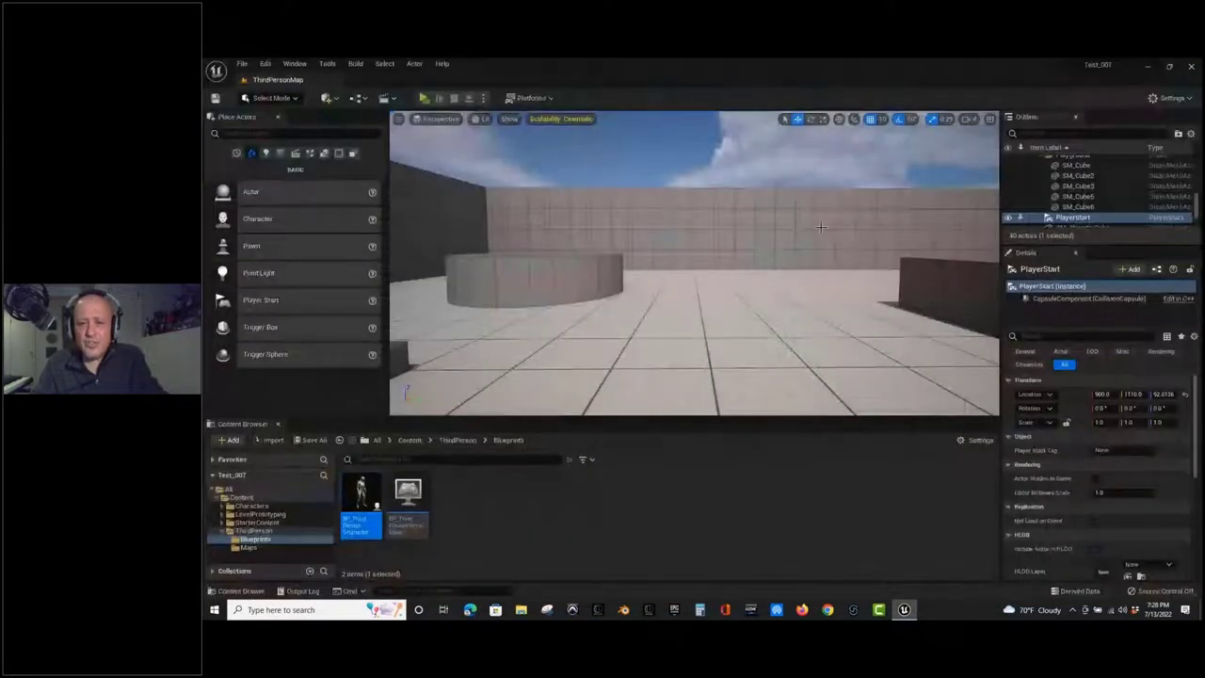
# Examine the whole level from above, including its walls, ramps, platforms, blue cubes and the PlayerStart position.
pyautogui.moveTo(805, 233); pyautogui.dragTo(585, 200, button='right')
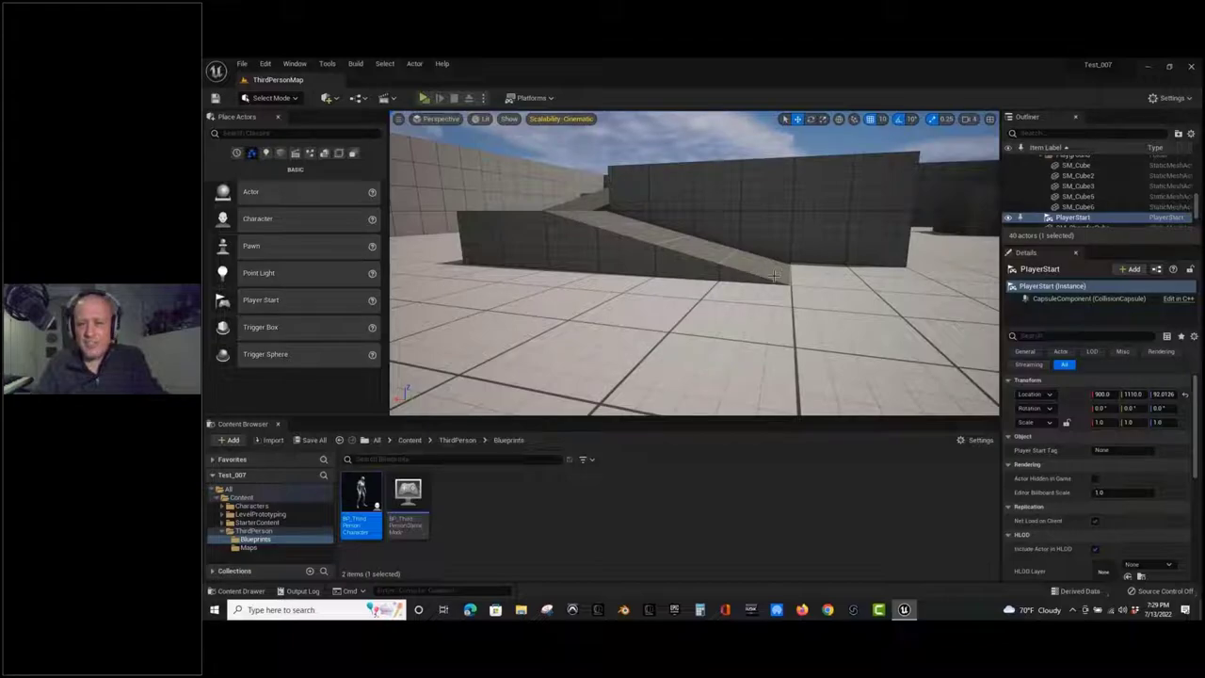
pyautogui.moveTo(637, 312); pyautogui.dragTo(666, 361, button='right')
pyautogui.moveTo(753, 324); pyautogui.dragTo(763, 275, button='right')
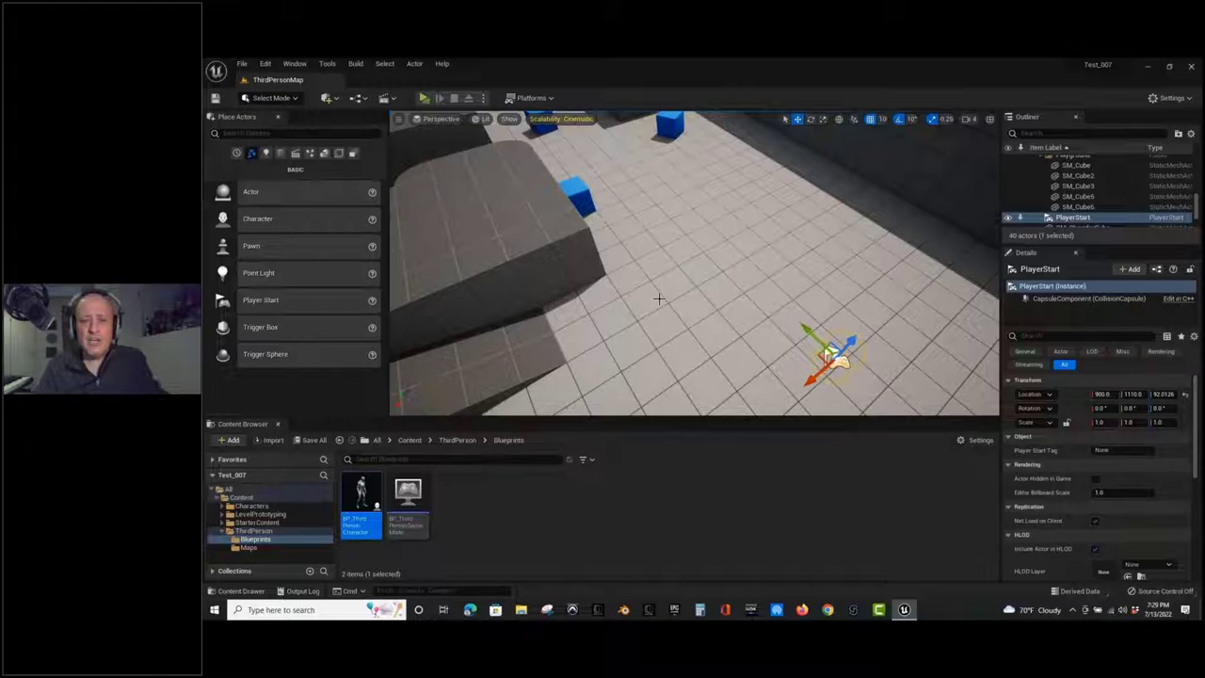
pyautogui.moveTo(660, 298); pyautogui.dragTo(681, 328, button='right')
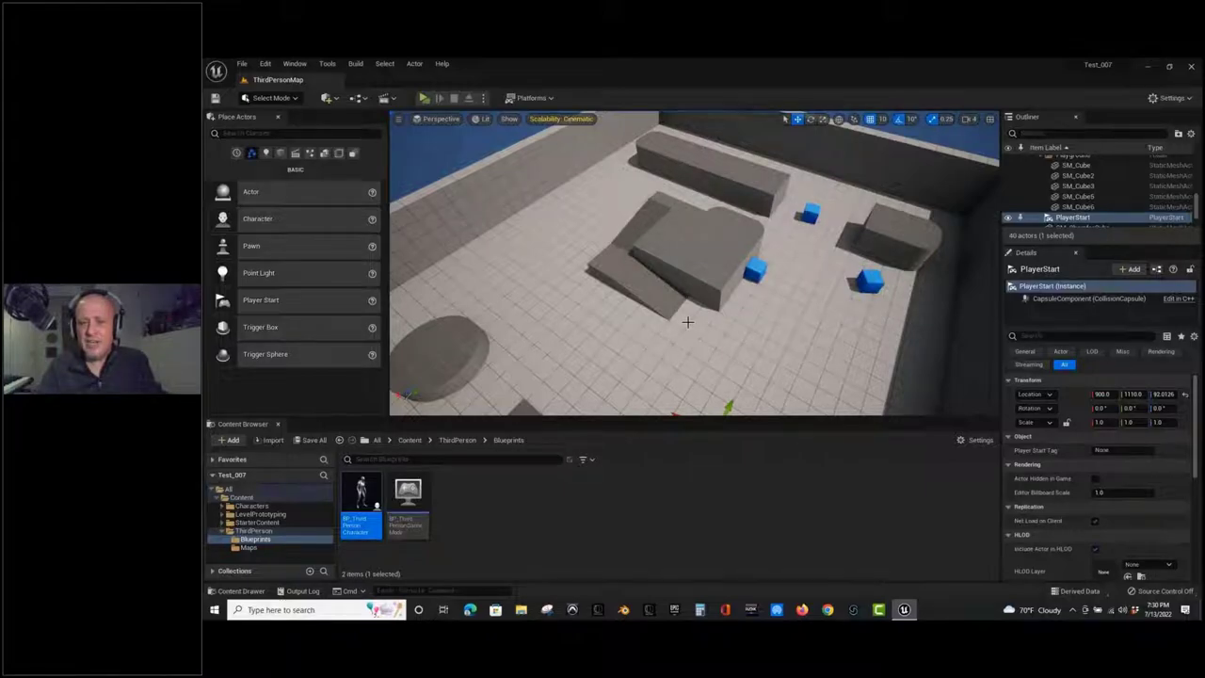
pyautogui.keyDown('alt'); pyautogui.moveTo(687, 322); pyautogui.dragTo(643, 345); pyautogui.keyUp('alt')
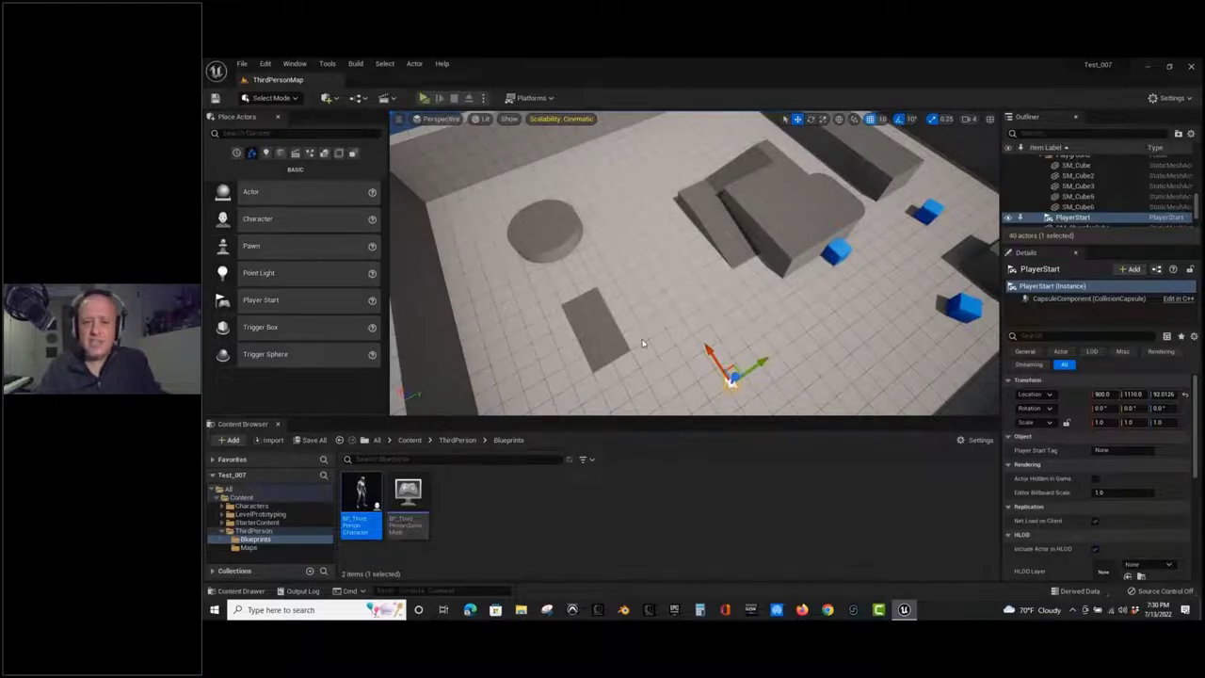
pyautogui.scroll(-4, 643, 344)
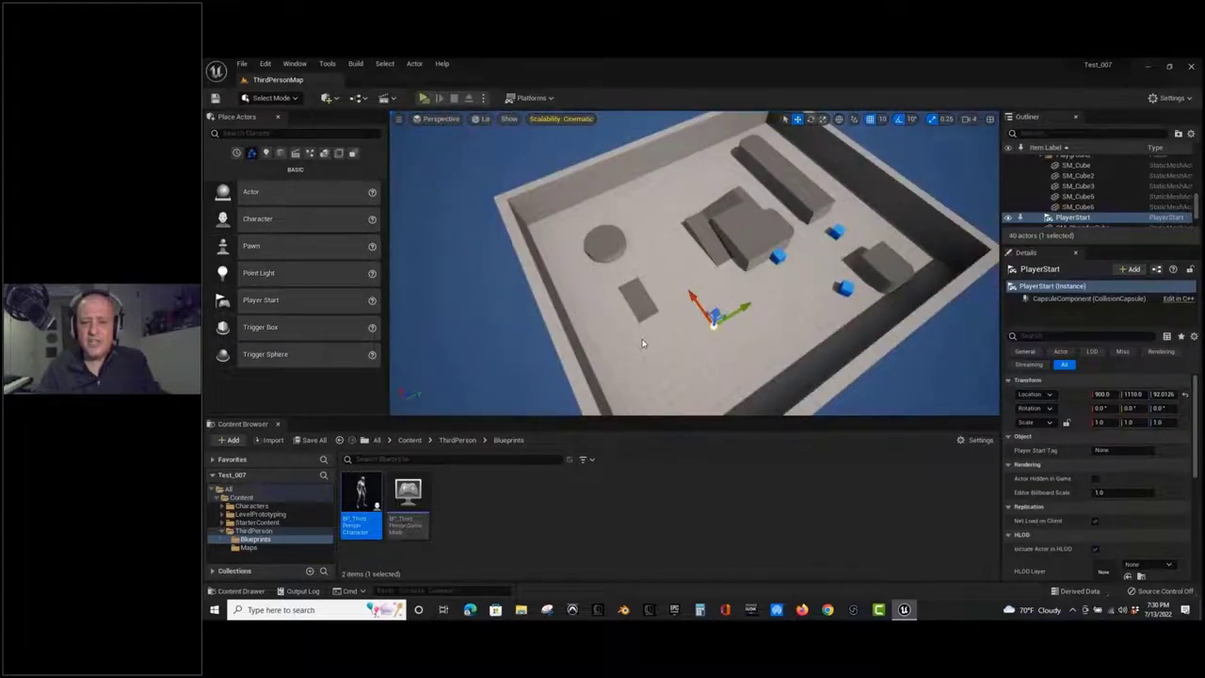
# Open the StarterContent Materials folder and look through its materials.
pyautogui.keyDown('alt'); pyautogui.moveTo(644, 344); pyautogui.dragTo(596, 399); pyautogui.keyUp('alt')
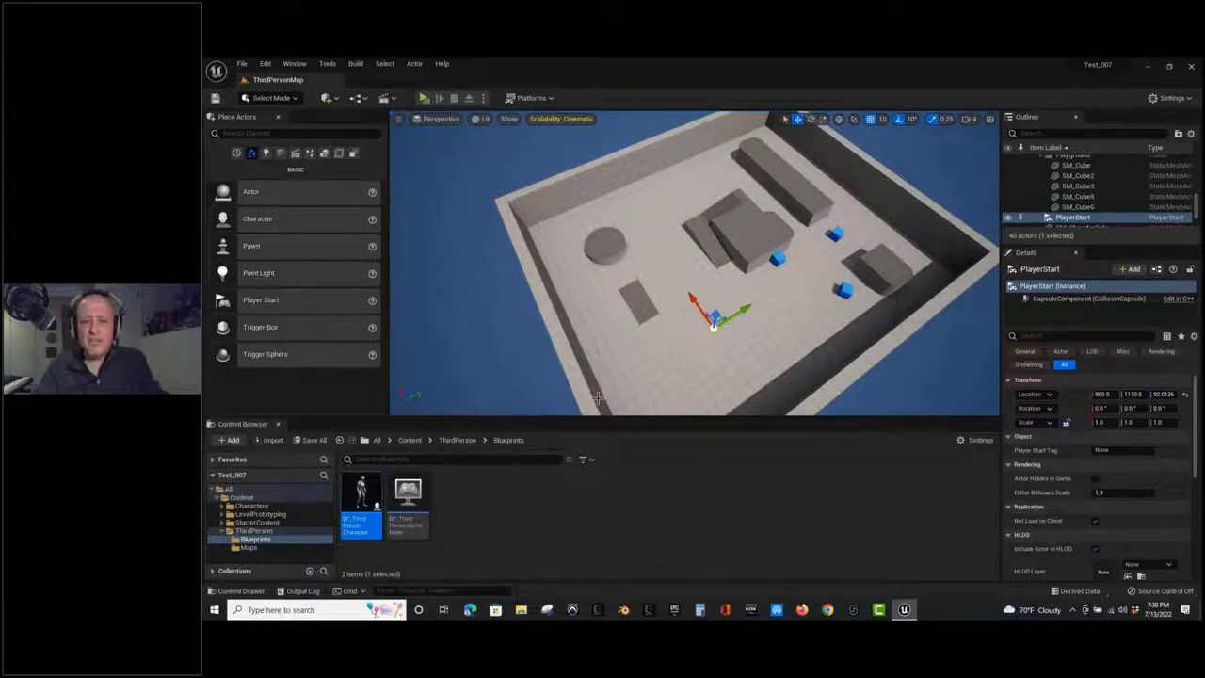
pyautogui.click(410, 440)
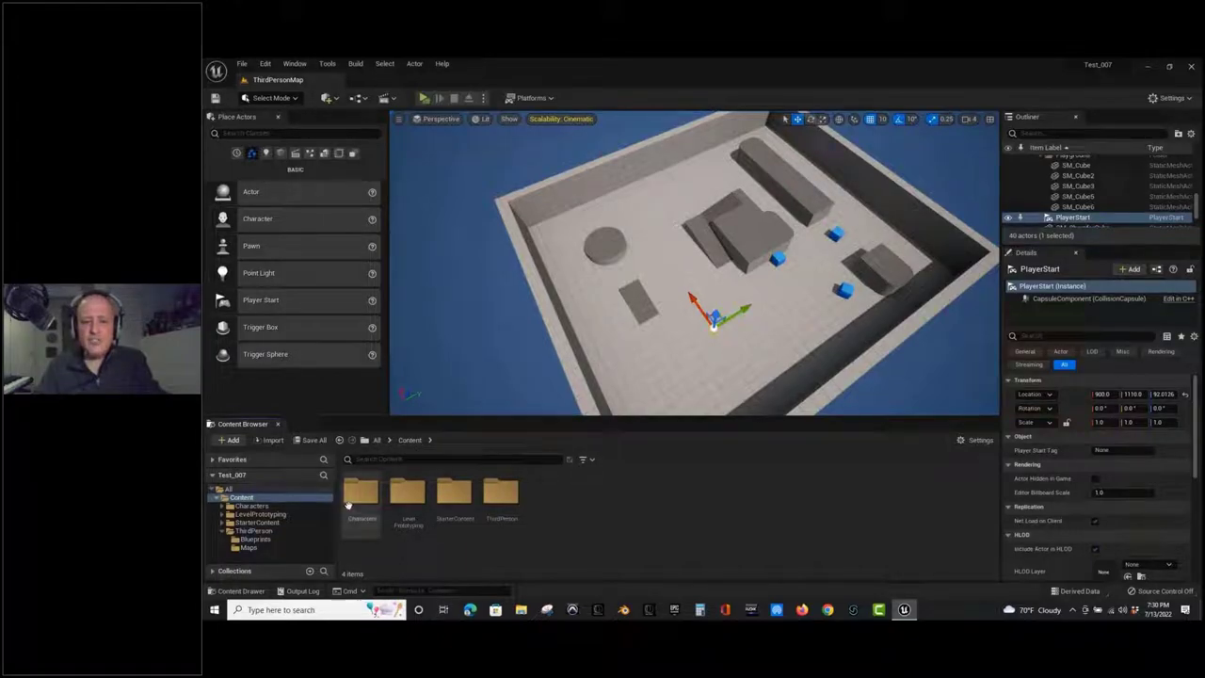
pyautogui.doubleClick(458, 494)
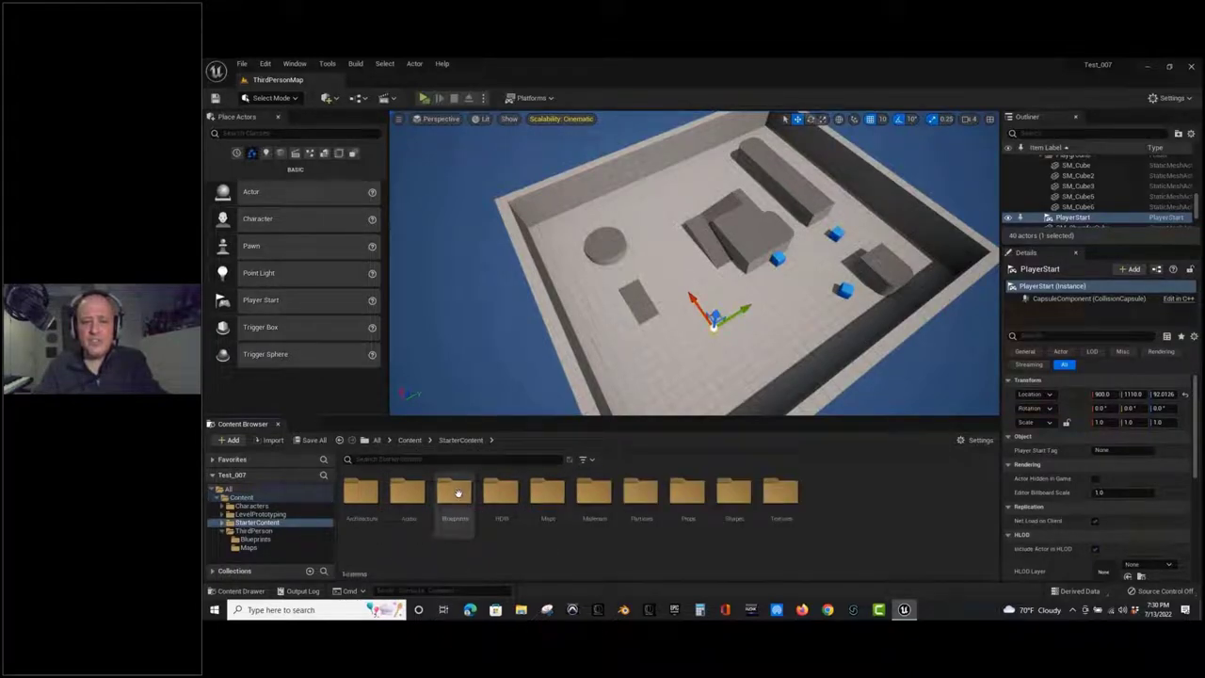
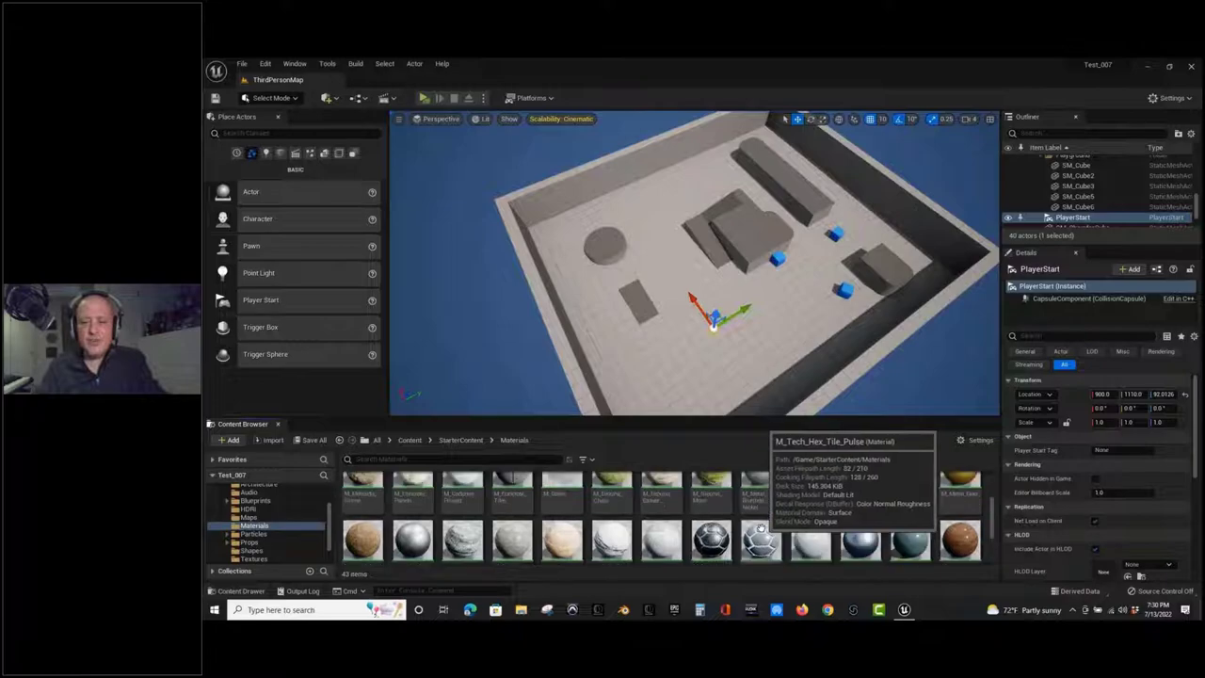
pyautogui.scroll(-2, 753, 527)
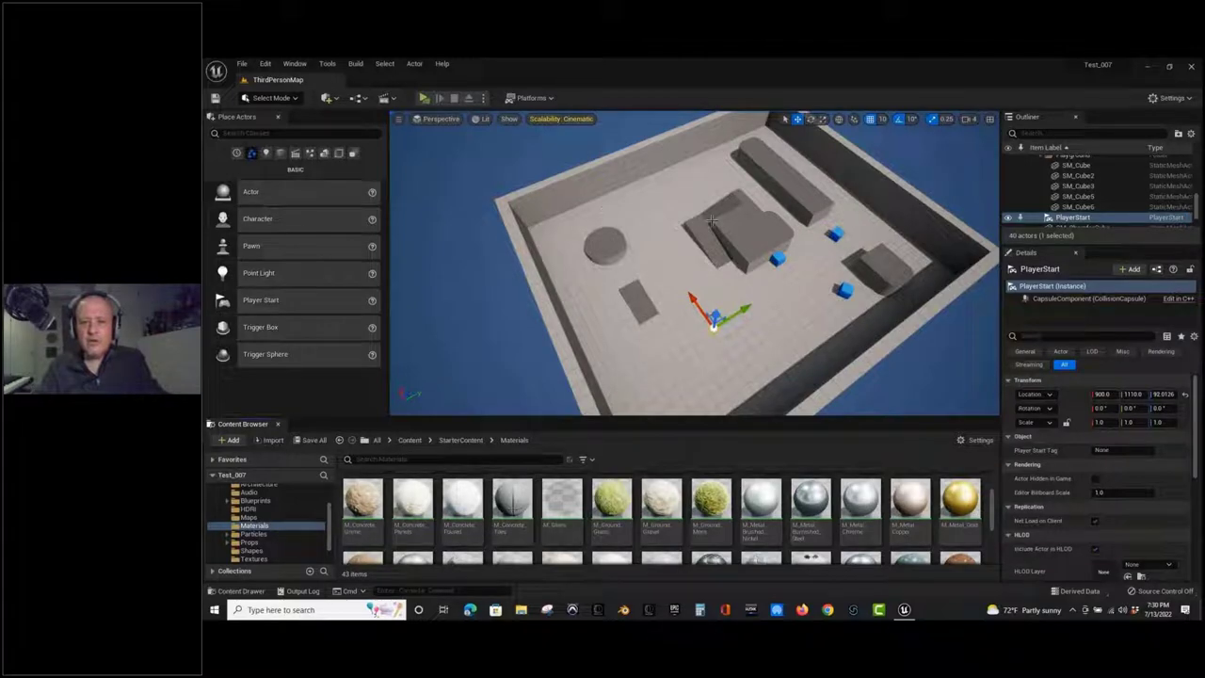
# Select the level's blue cube, blocks, ramps and cylinder pieces in turn to examine how the playground is built up.
pyautogui.click(780, 256)
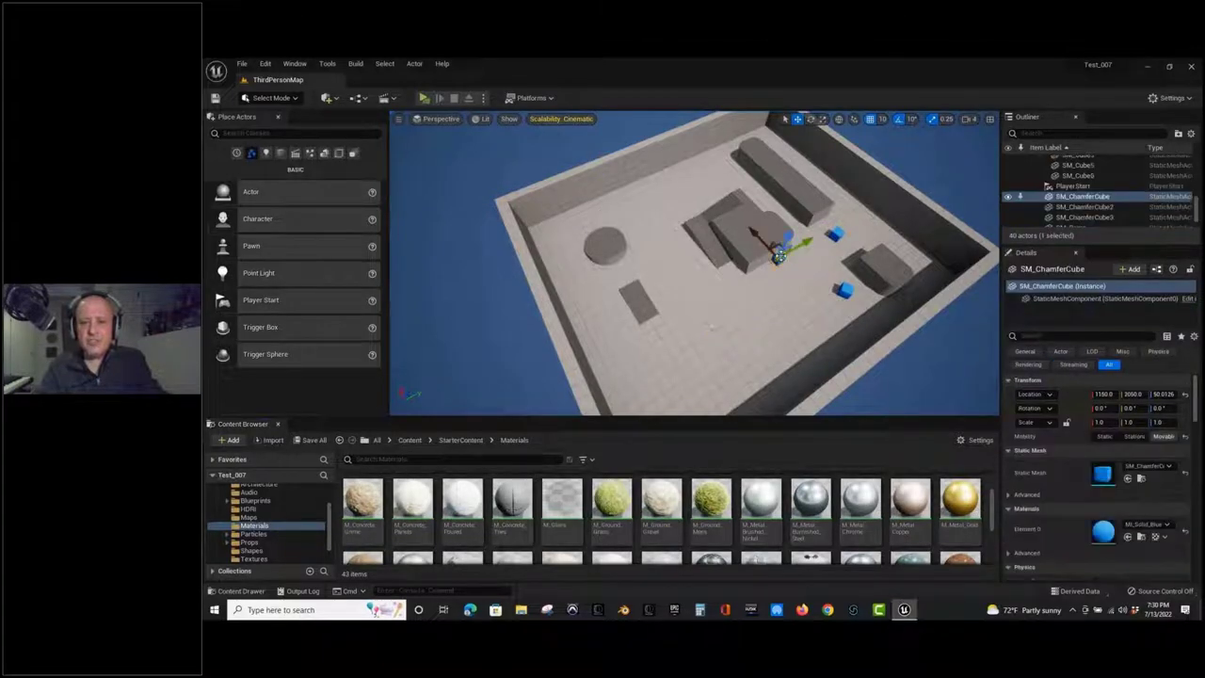
pyautogui.click(738, 215)
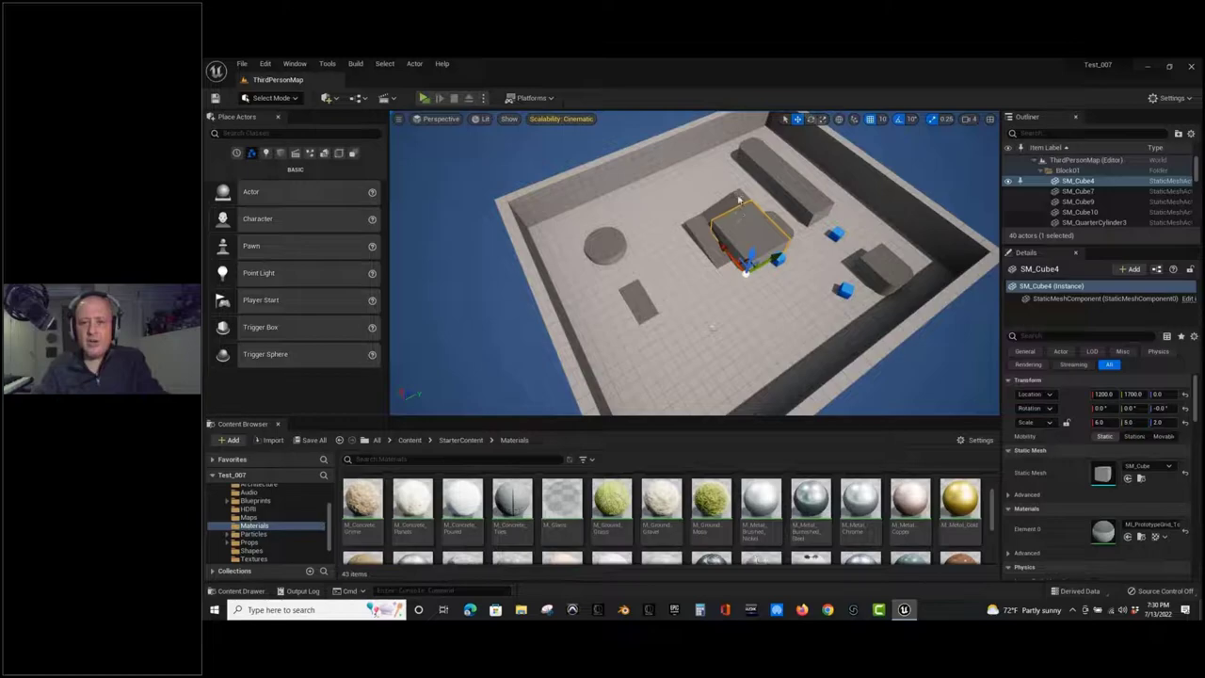
pyautogui.click(739, 200)
pyautogui.click(716, 207)
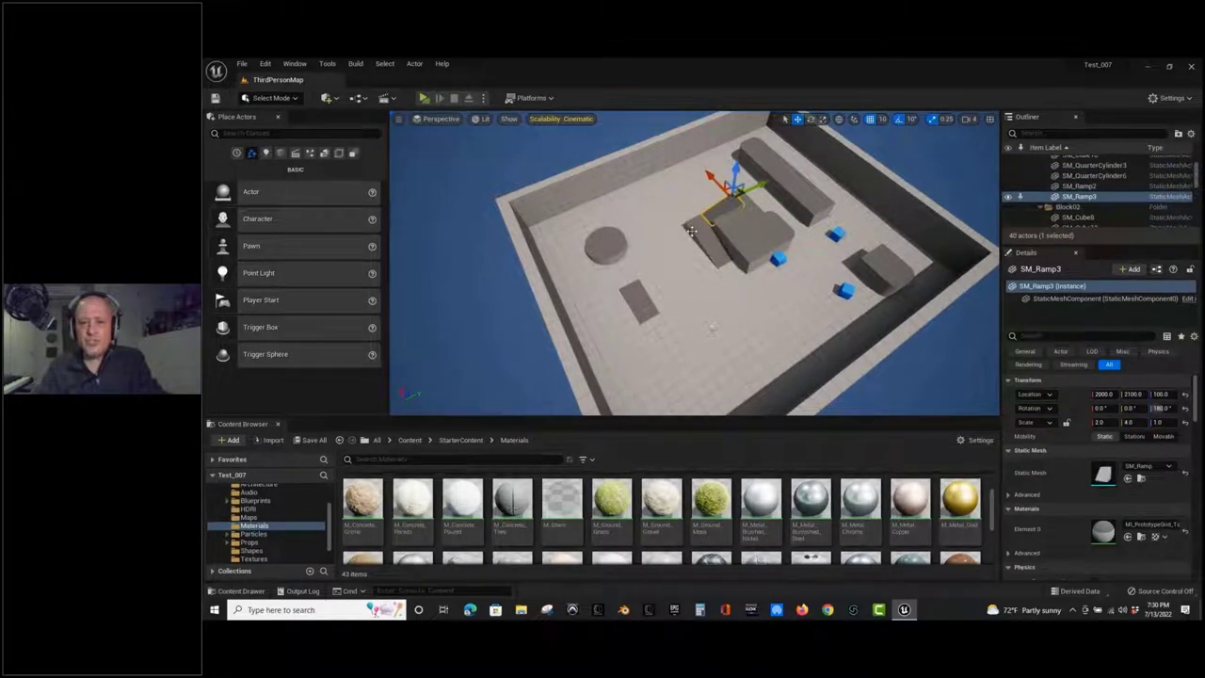
pyautogui.click(693, 231)
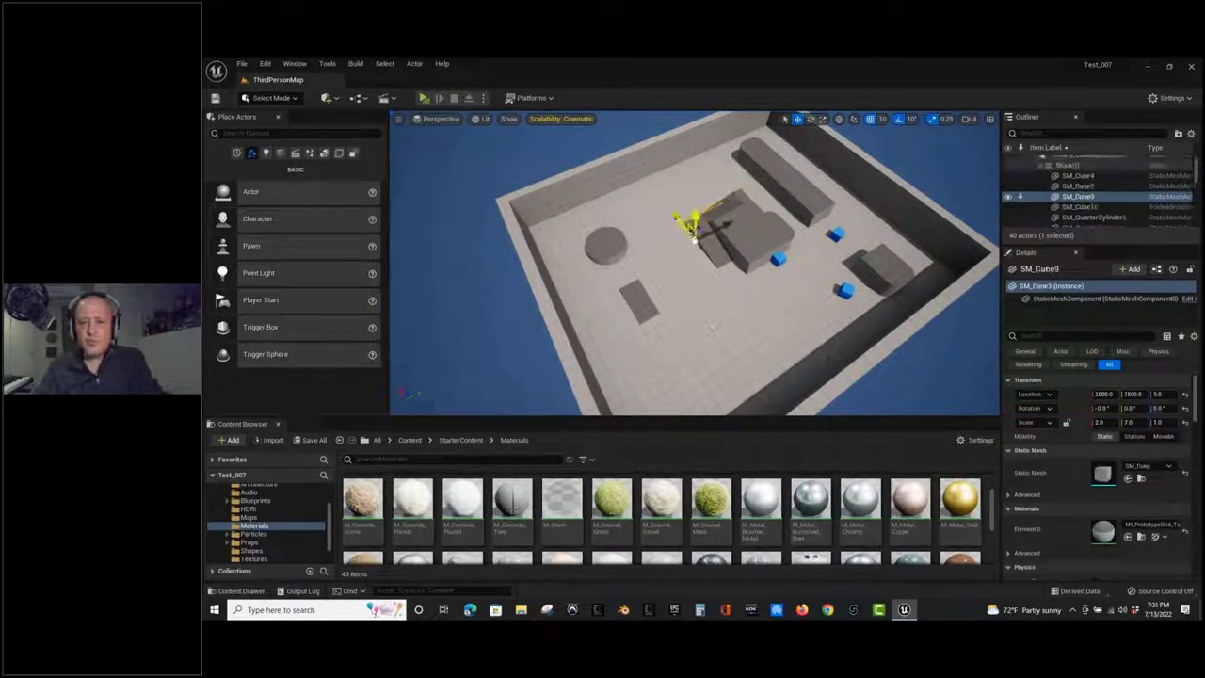
pyautogui.click(786, 184)
pyautogui.click(888, 266)
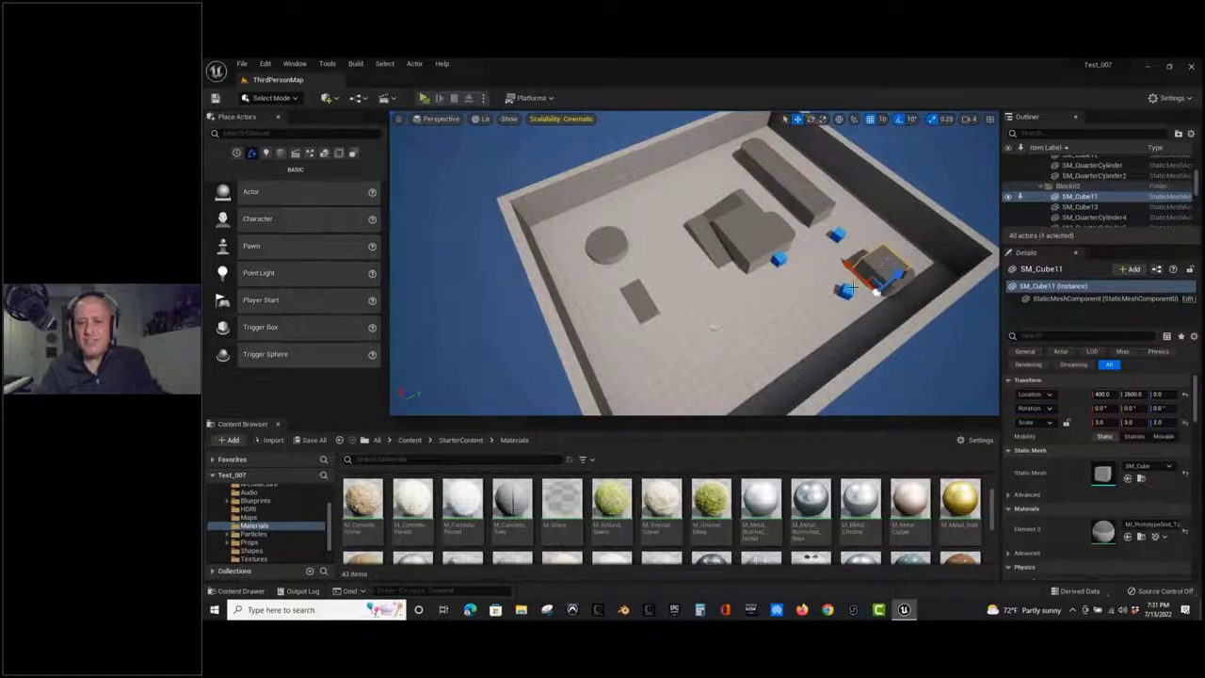
pyautogui.click(778, 260)
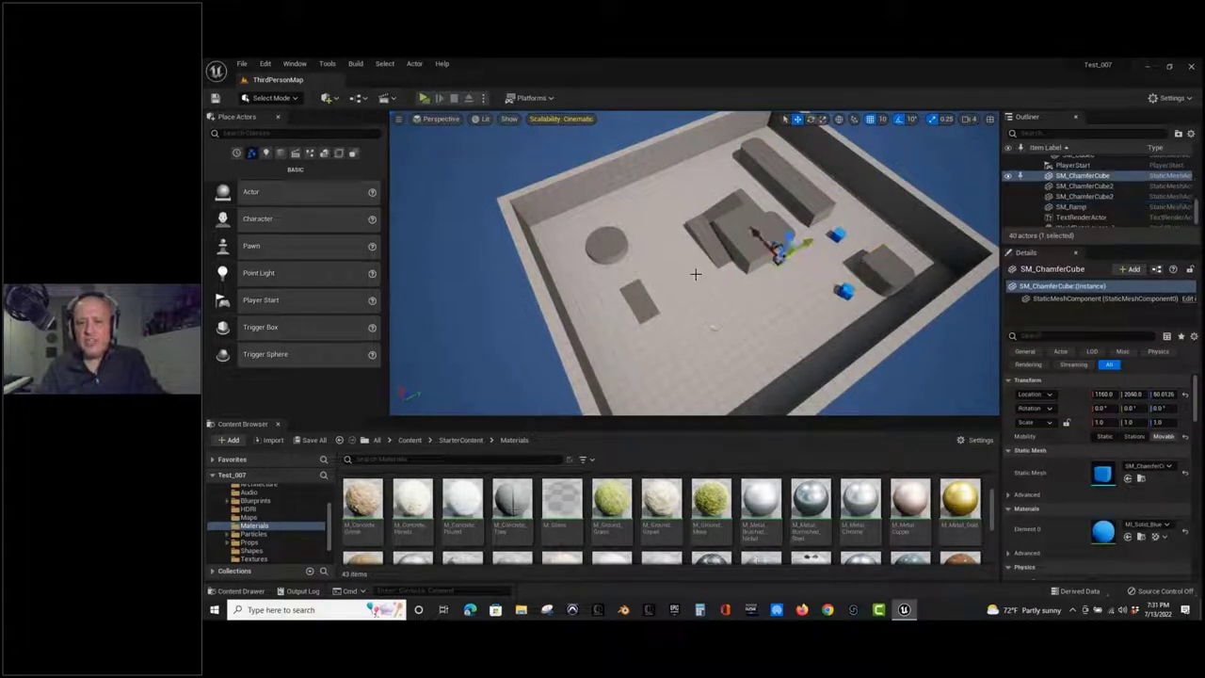
pyautogui.click(642, 292)
pyautogui.click(616, 242)
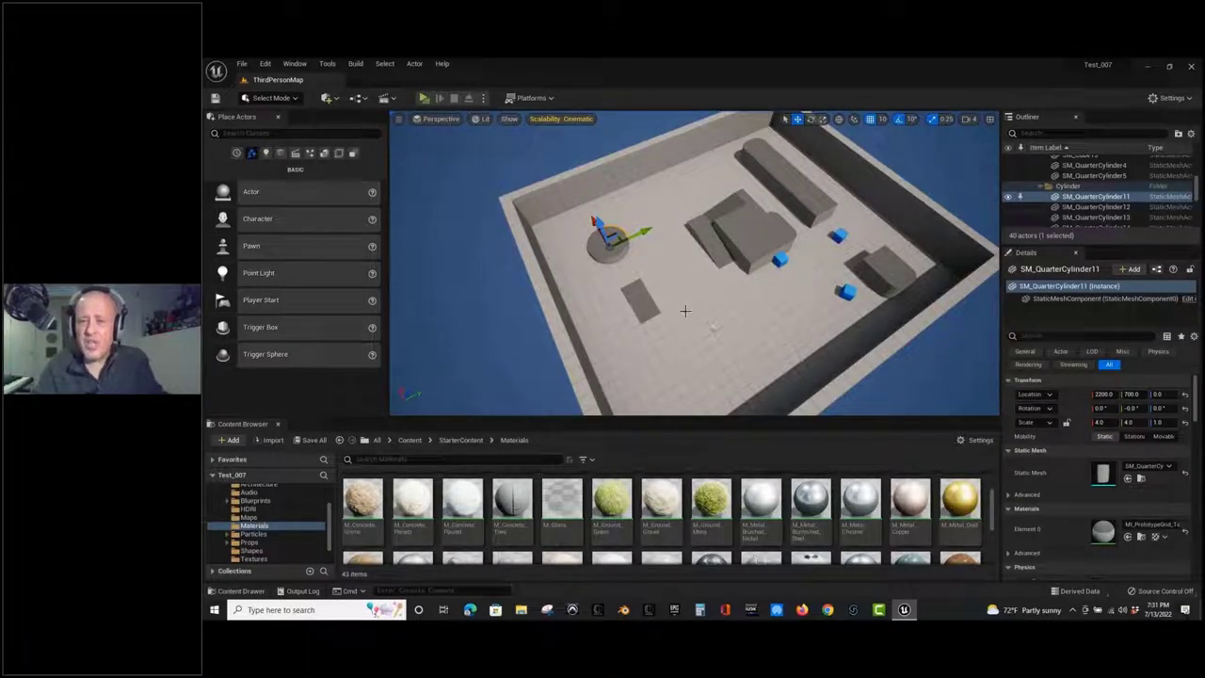
pyautogui.click(748, 237)
pyautogui.click(812, 198)
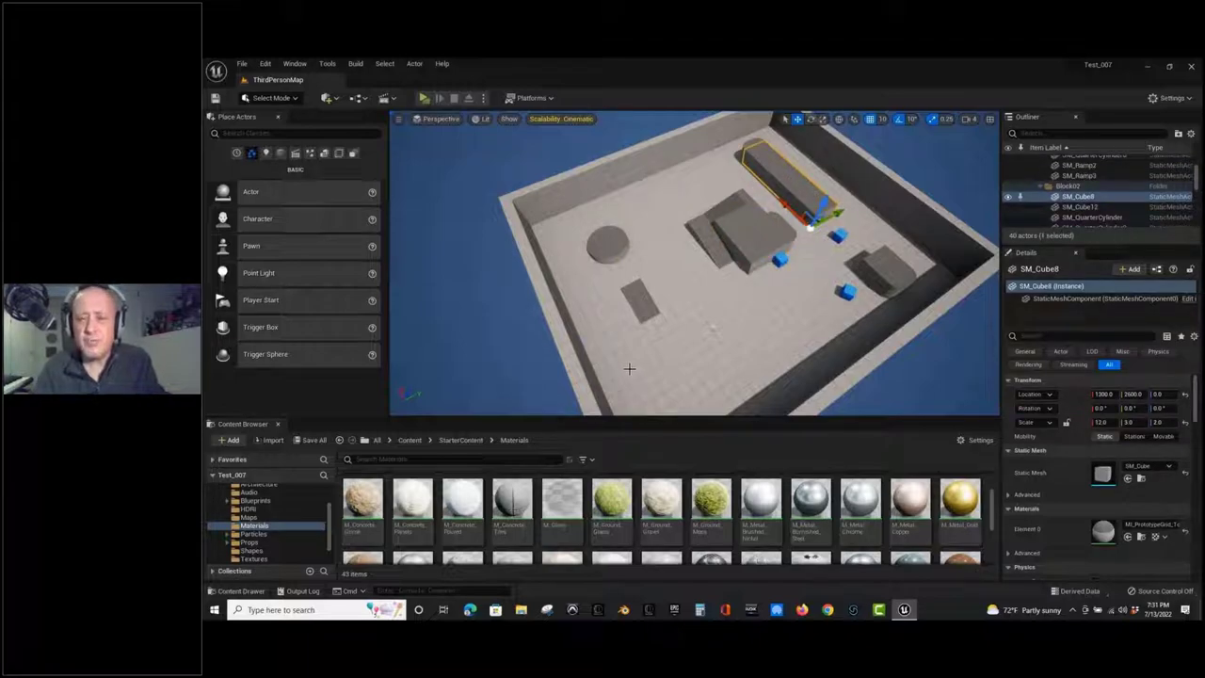
# Select the playground floor and try M_Metal_Burnished_Steel, M_Metal_Brushed_Nickel and M_Metal_Gold on it.
pyautogui.moveTo(694, 326)
pyautogui.mouseDown(button='right')
pyautogui.moveTo(649, 313)
pyautogui.moveTo(674, 333)
pyautogui.mouseUp(button='right')
pyautogui.click(694, 325)
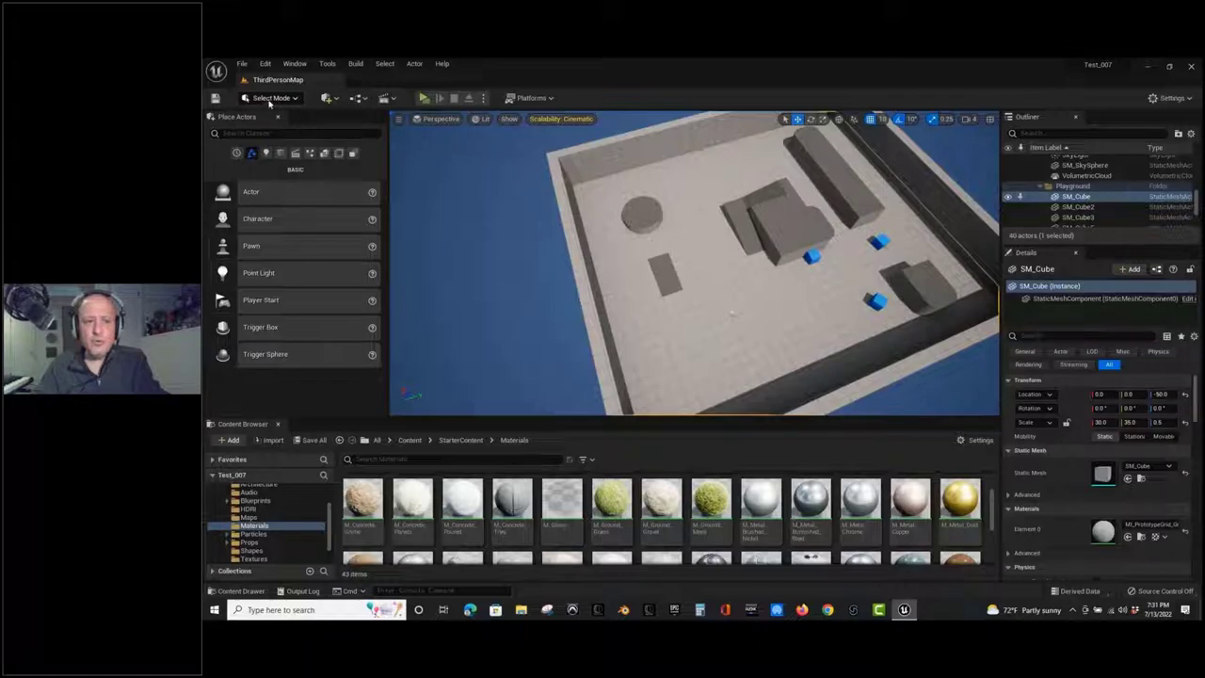
pyautogui.click(271, 98)
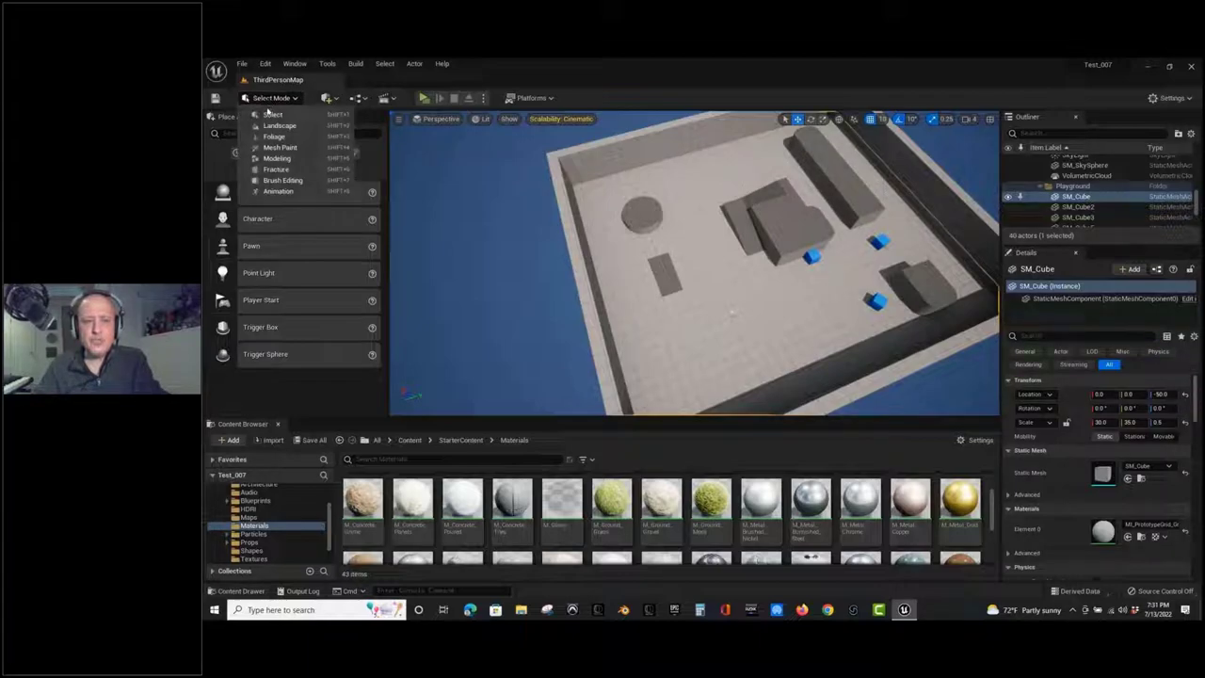
pyautogui.click(471, 119)
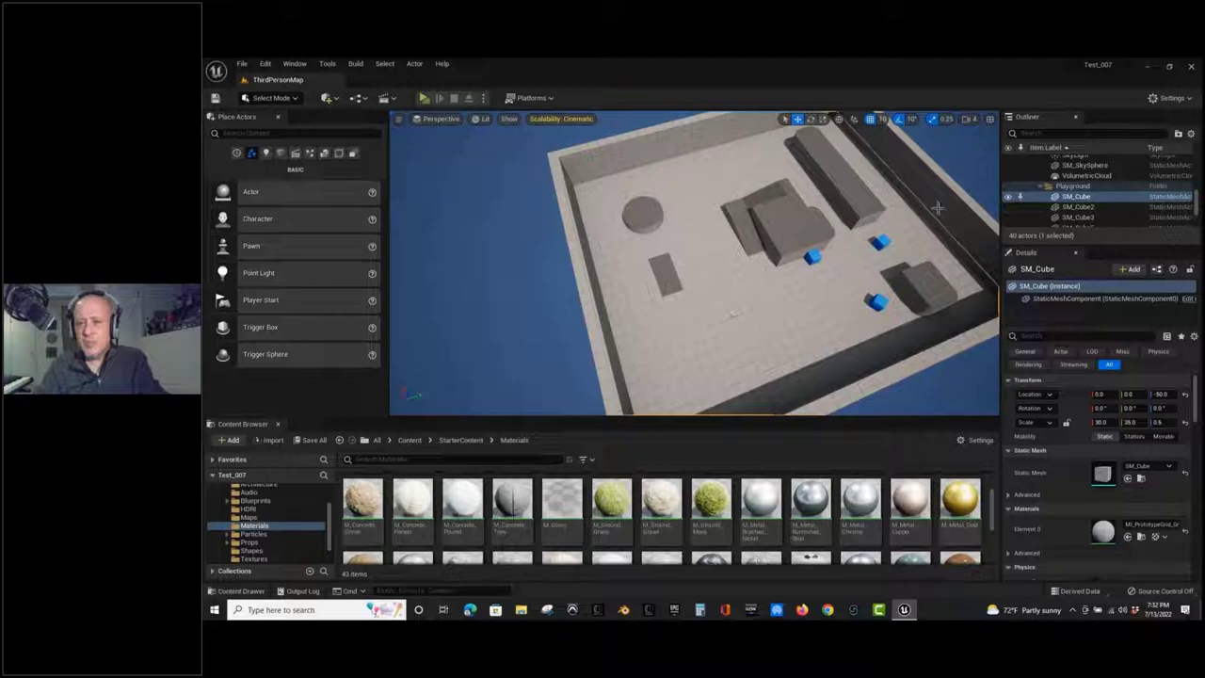
pyautogui.moveTo(715, 357); pyautogui.dragTo(695, 362, button='right')
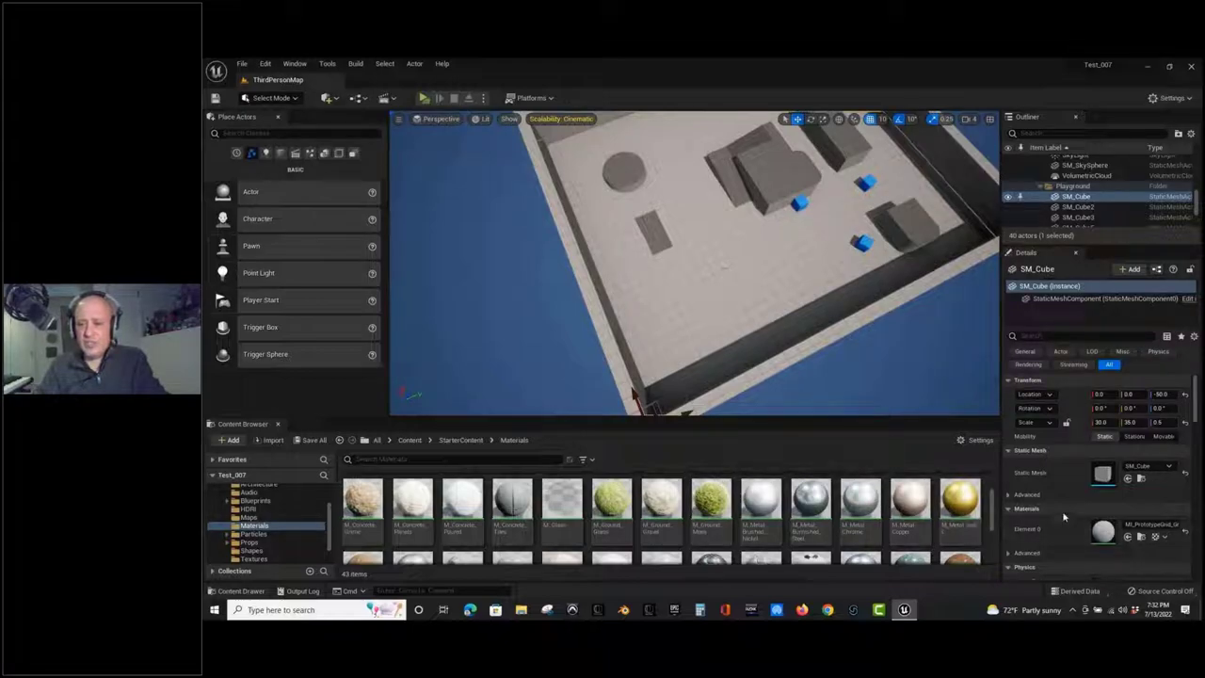
pyautogui.scroll(-2, 1064, 516)
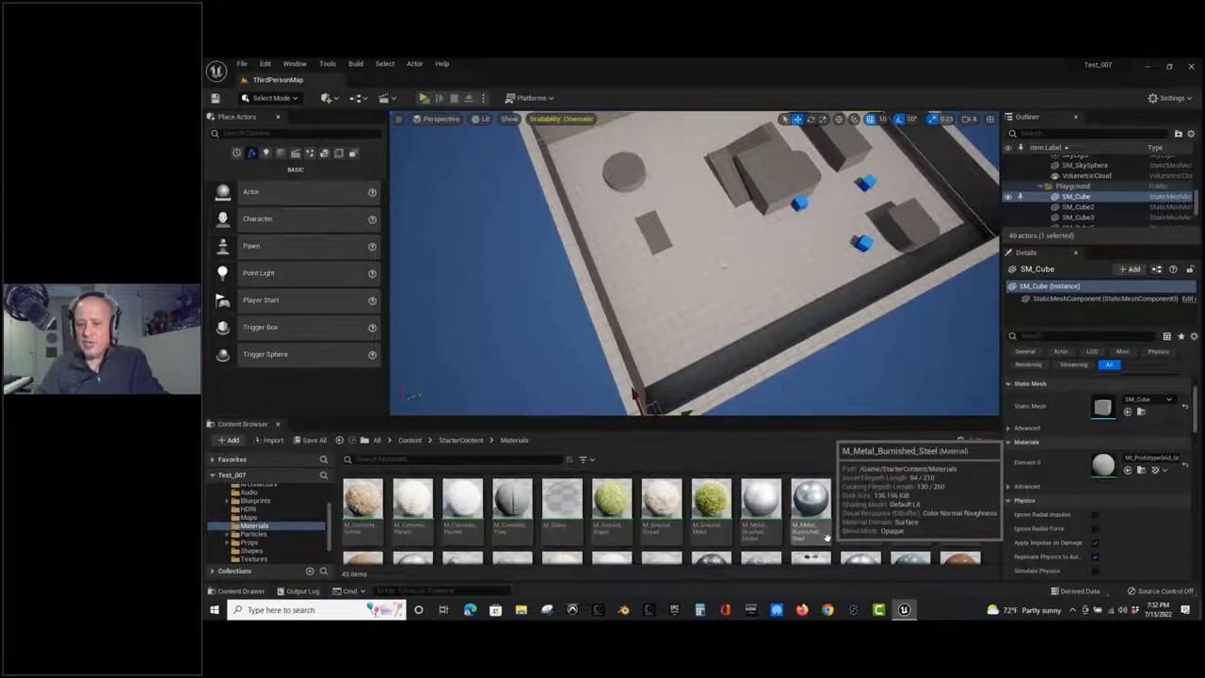
pyautogui.moveTo(812, 513); pyautogui.dragTo(1101, 476)
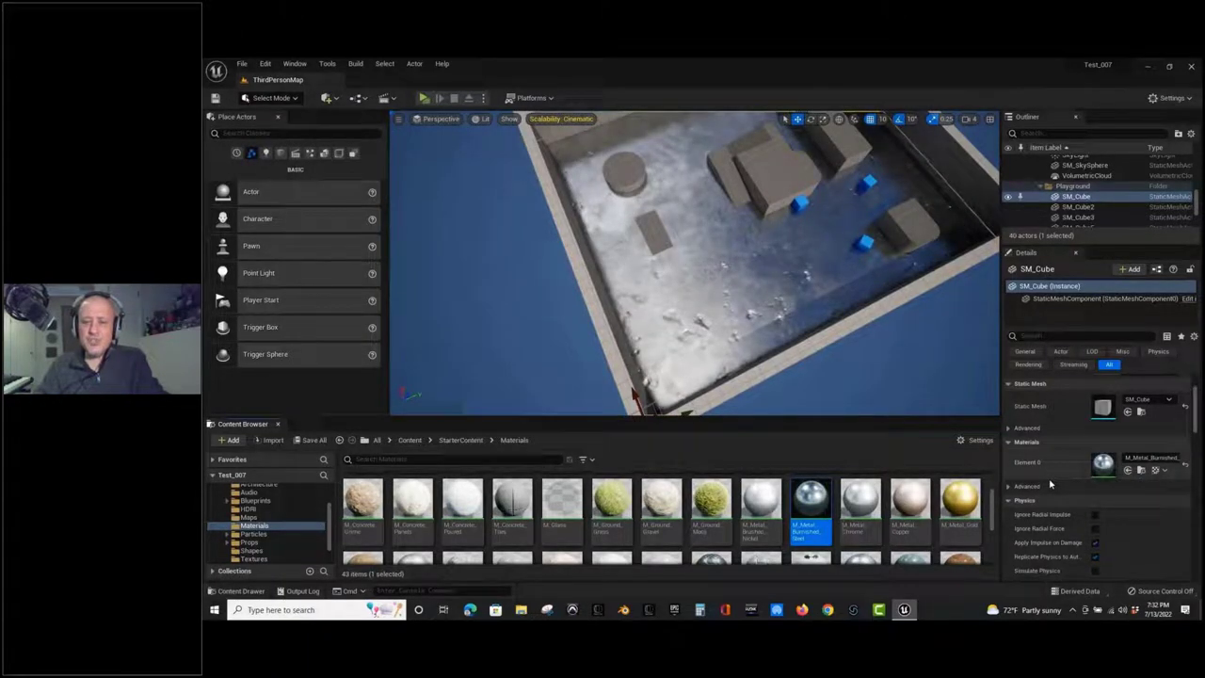
pyautogui.moveTo(759, 504); pyautogui.dragTo(732, 291)
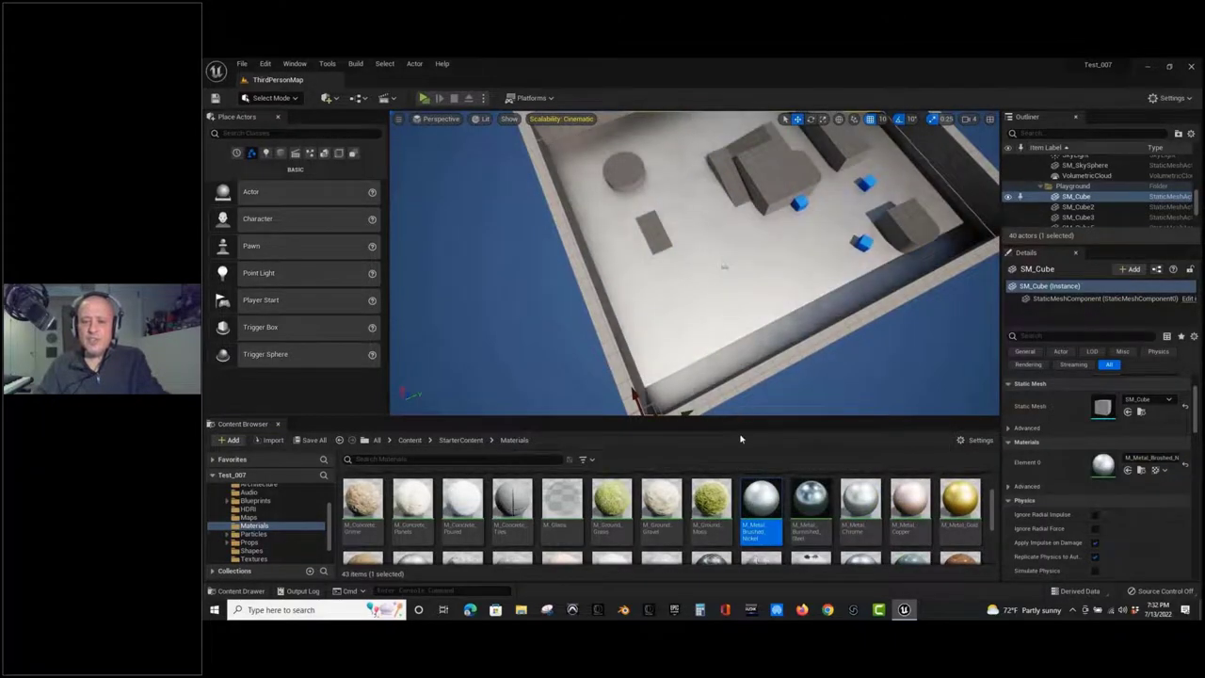
pyautogui.moveTo(960, 503); pyautogui.dragTo(755, 250)
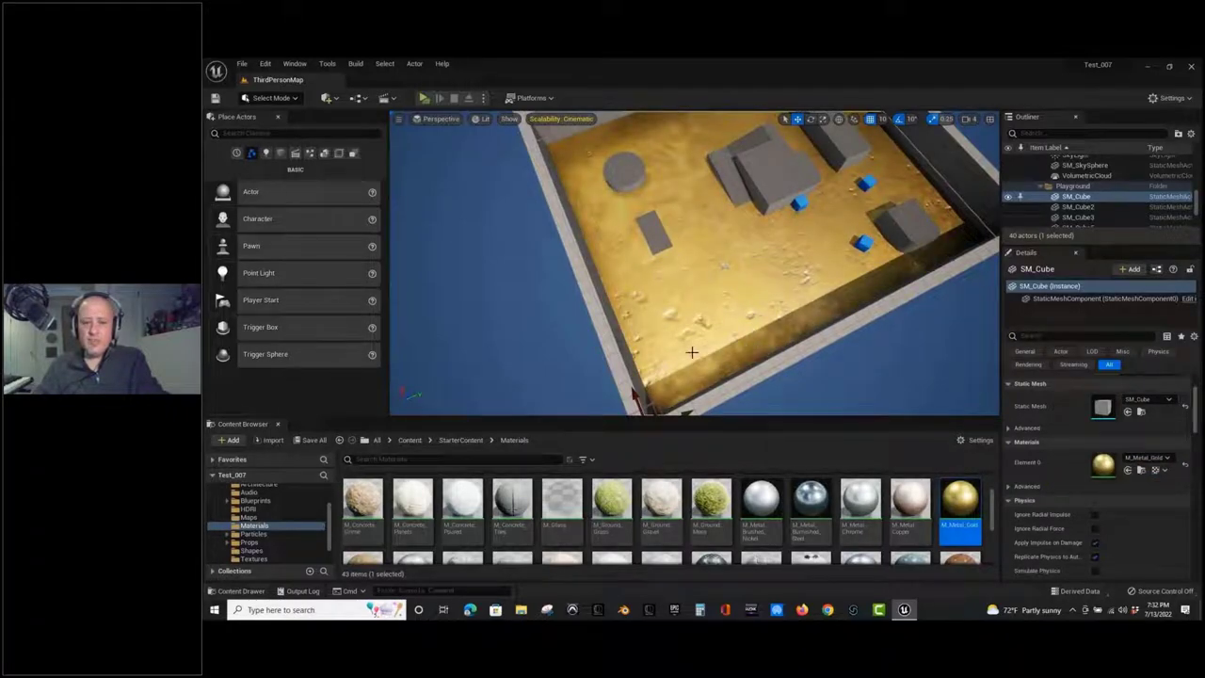
# Apply the M_Wood_Walnut material to the playground floor.
pyautogui.moveTo(697, 294); pyautogui.dragTo(574, 317, button='right')
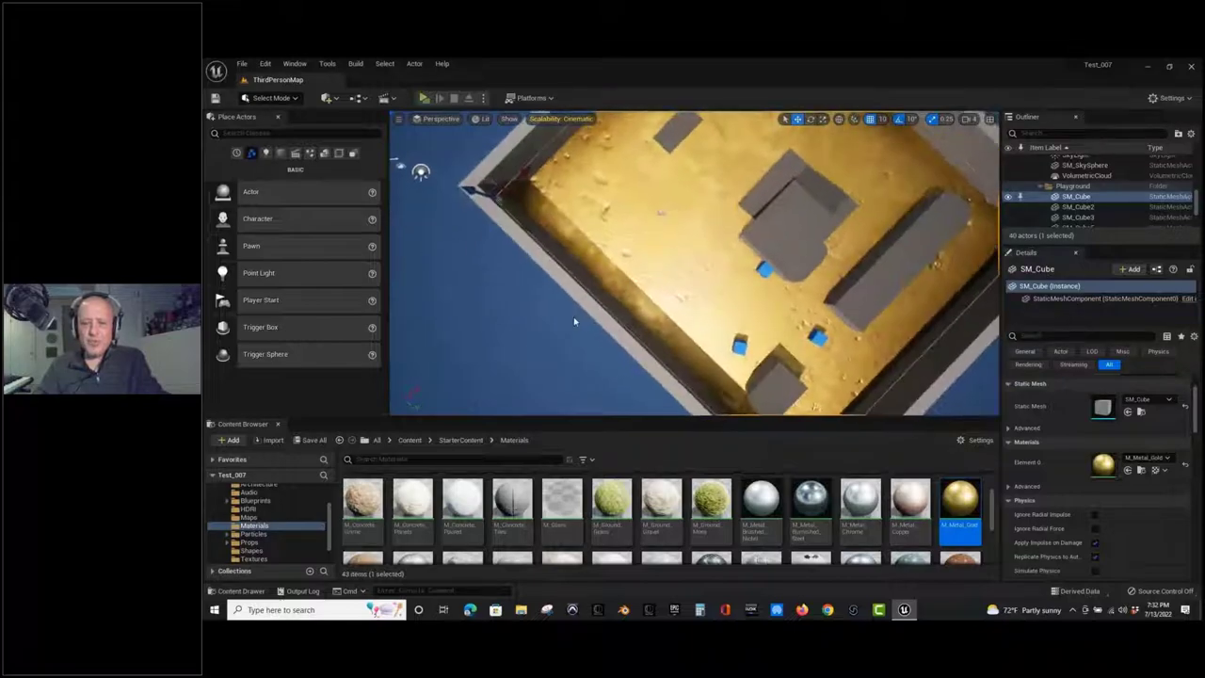
pyautogui.moveTo(684, 314); pyautogui.dragTo(701, 341, button='right')
pyautogui.scroll(-1, 702, 513)
pyautogui.scroll(-2, 701, 510)
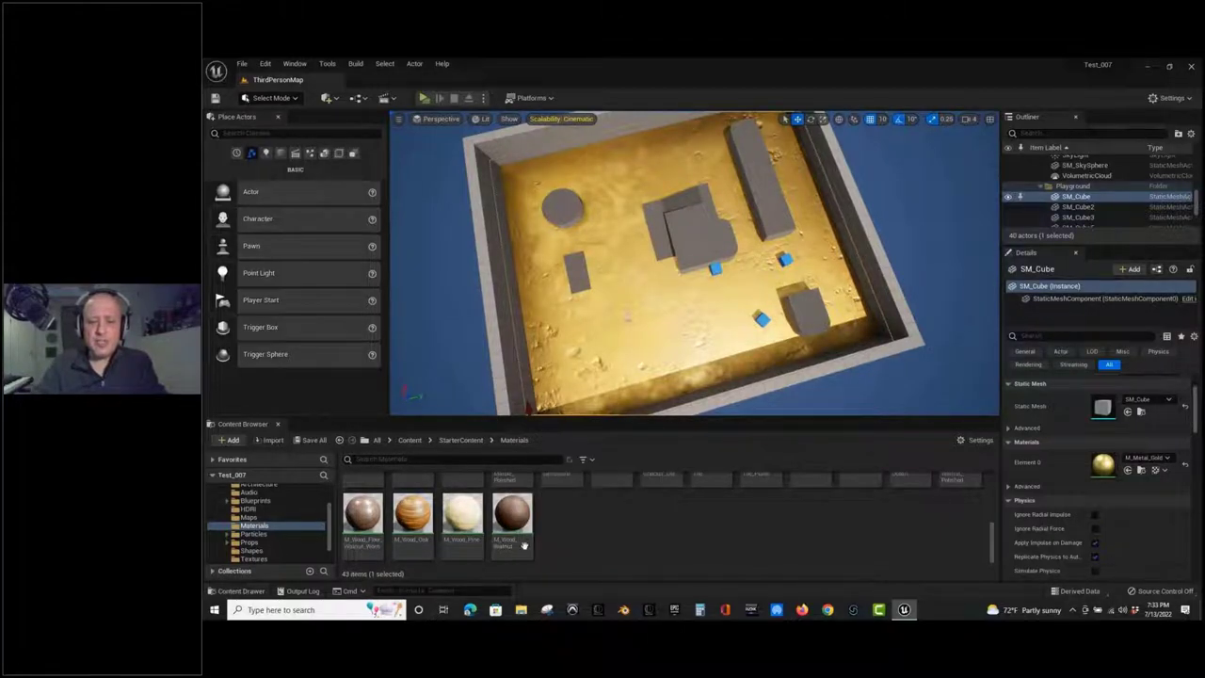
pyautogui.moveTo(511, 522); pyautogui.dragTo(628, 343)
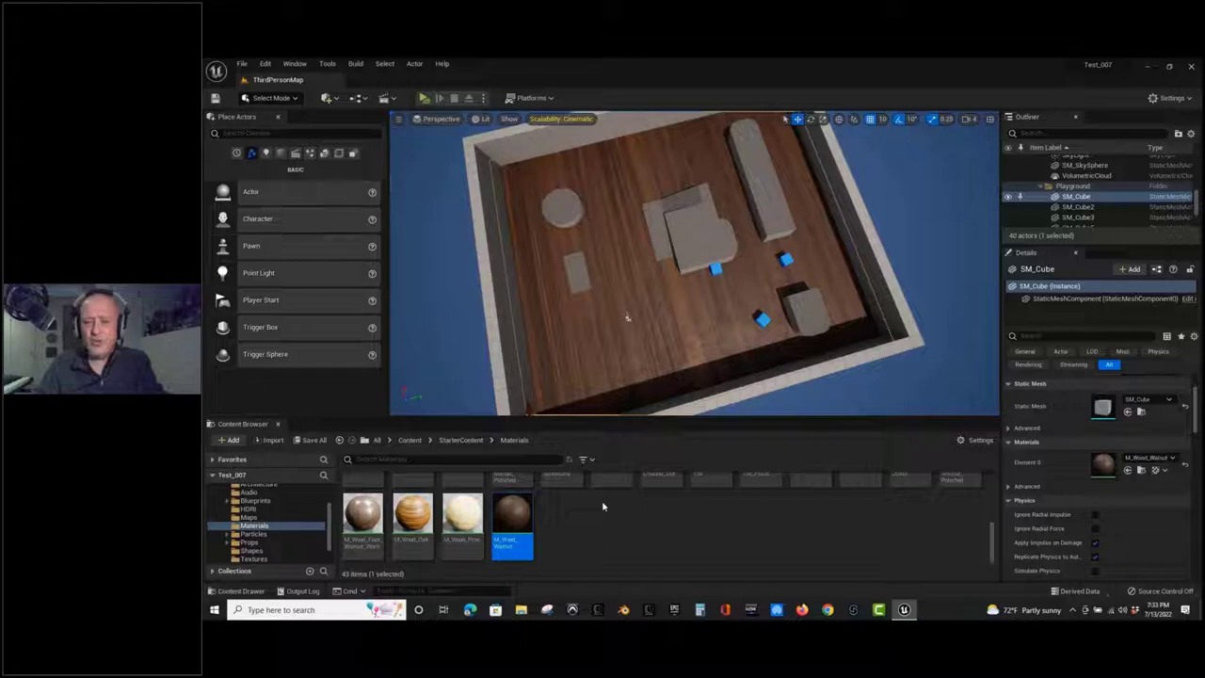
# Apply M_Wood_Walnut to the small standalone ramp and to the quarter pieces of the round platform.
pyautogui.moveTo(556, 263); pyautogui.dragTo(527, 198, button='right')
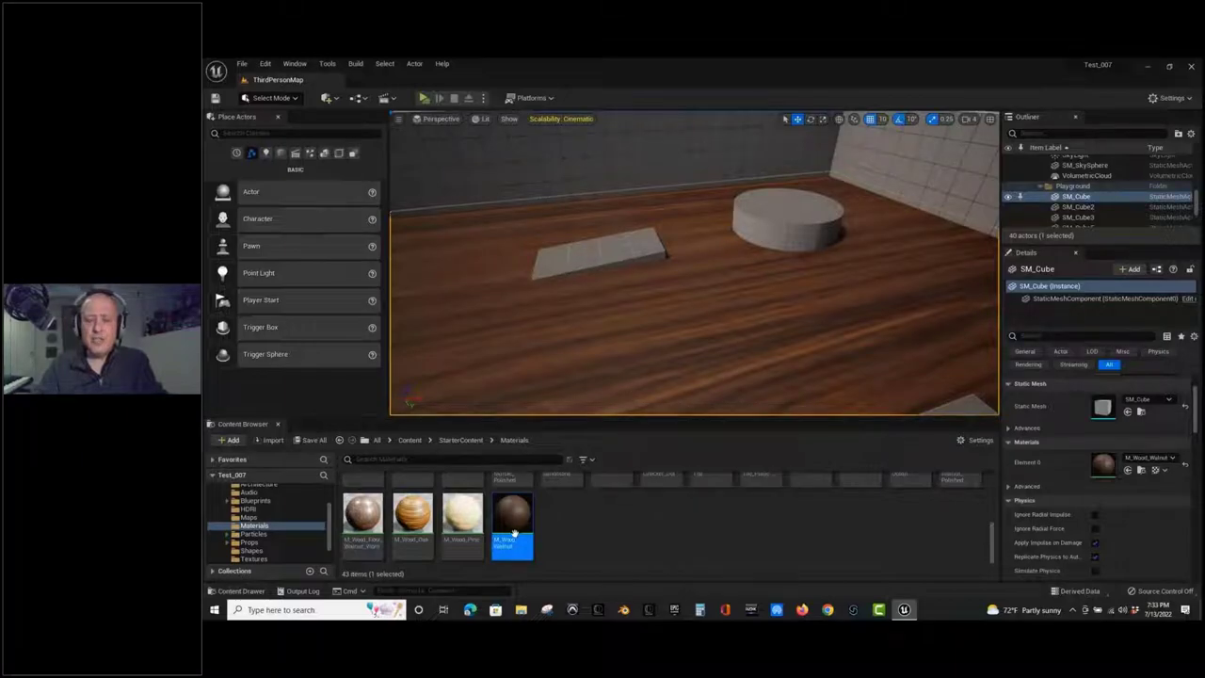
pyautogui.moveTo(511, 534); pyautogui.dragTo(626, 260)
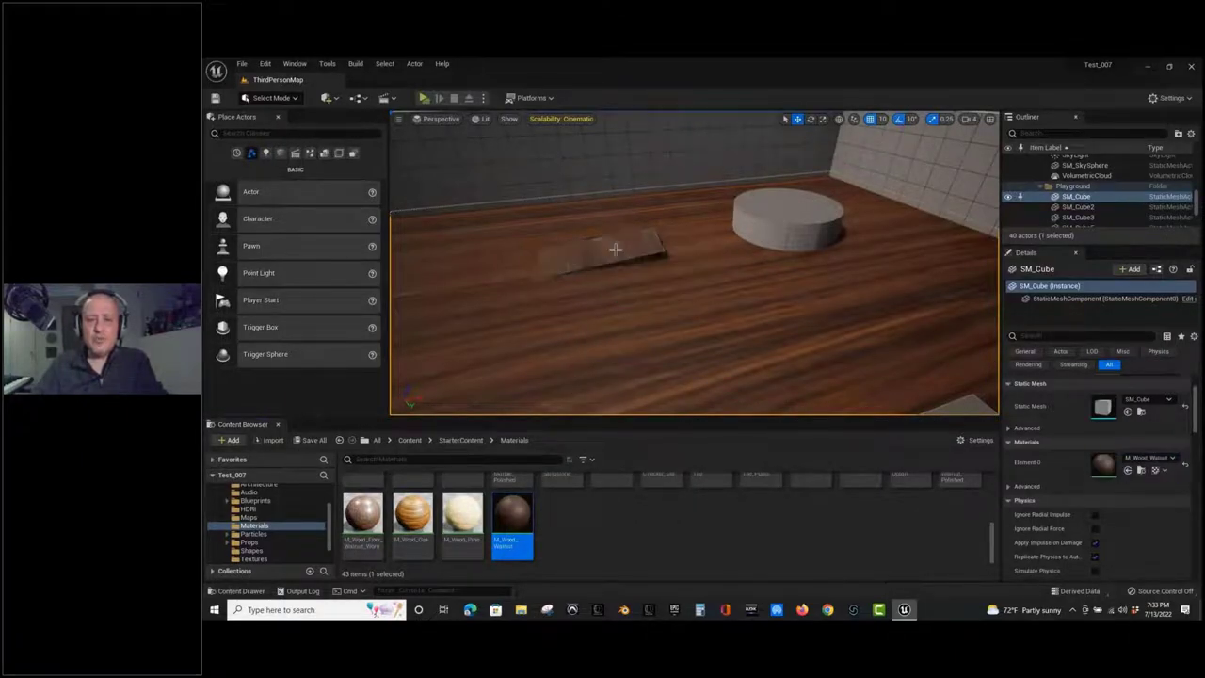
pyautogui.moveTo(509, 527); pyautogui.dragTo(786, 222)
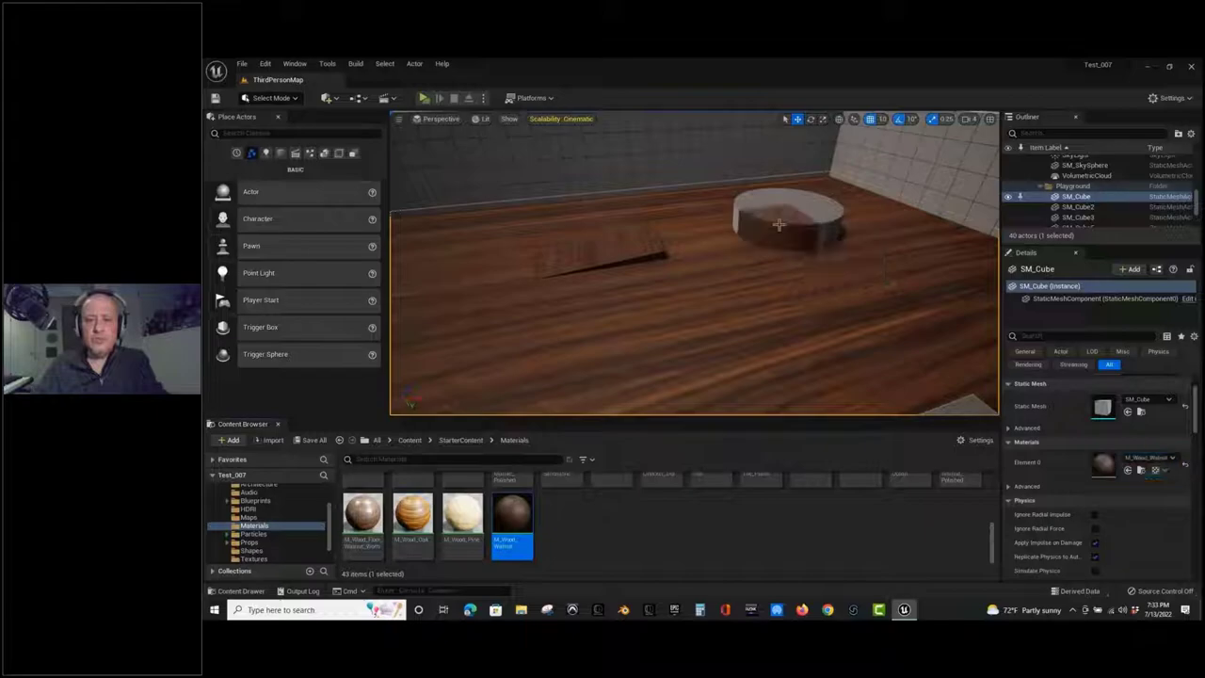
pyautogui.moveTo(511, 518); pyautogui.dragTo(758, 197)
pyautogui.moveTo(512, 528); pyautogui.dragTo(824, 217)
pyautogui.moveTo(512, 528); pyautogui.dragTo(787, 194)
# Apply M_Wood_Walnut to the central structure's front ramp, the low block SM_Cube9 and the large raised block.
pyautogui.moveTo(787, 194); pyautogui.dragTo(809, 233, button='right')
pyautogui.moveTo(413, 516); pyautogui.dragTo(756, 358)
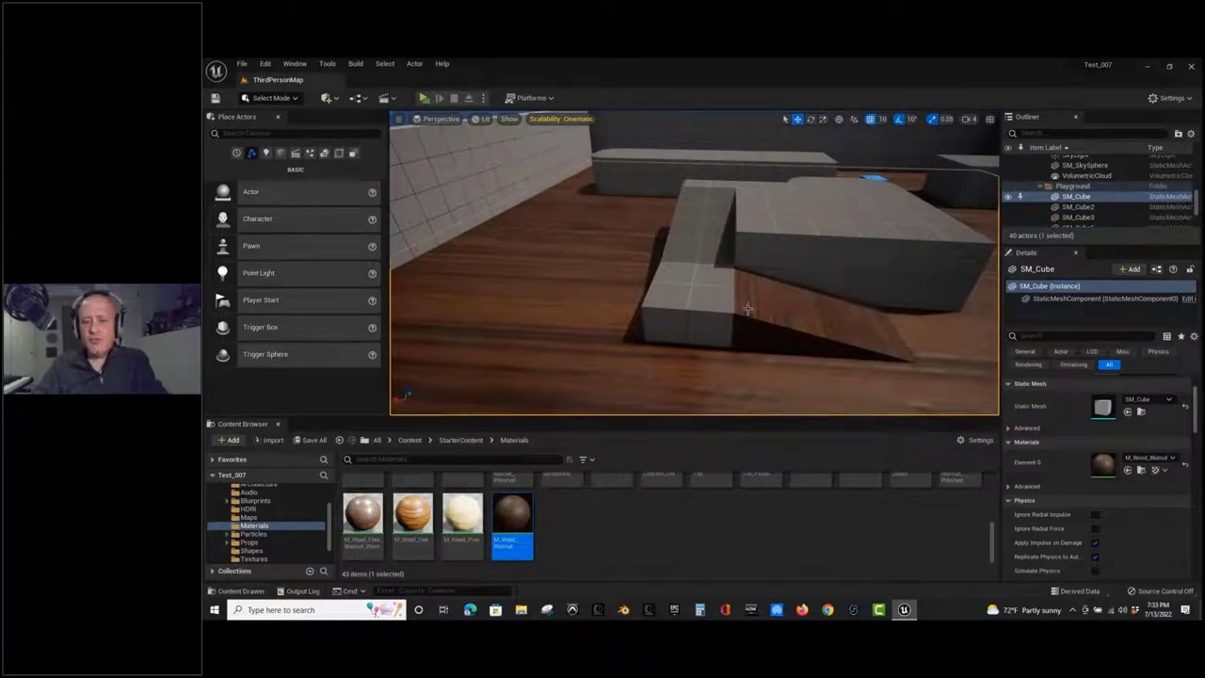
pyautogui.click(685, 300)
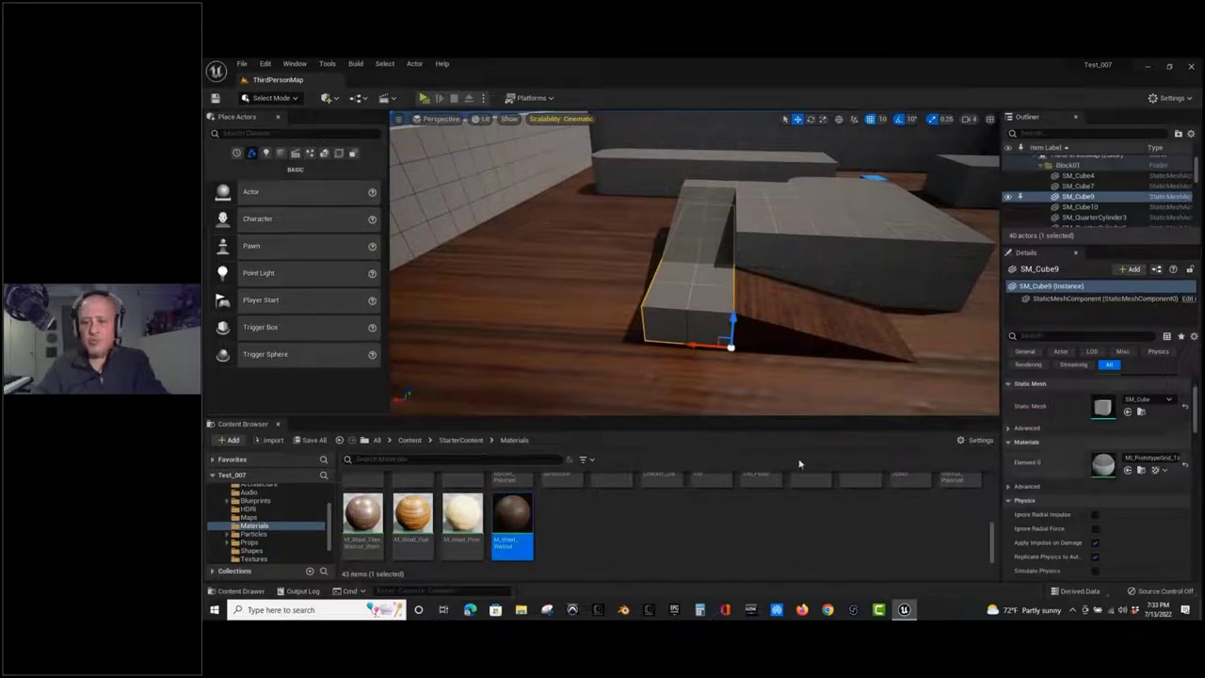
pyautogui.moveTo(506, 539); pyautogui.dragTo(1105, 465)
pyautogui.moveTo(512, 528); pyautogui.dragTo(666, 271)
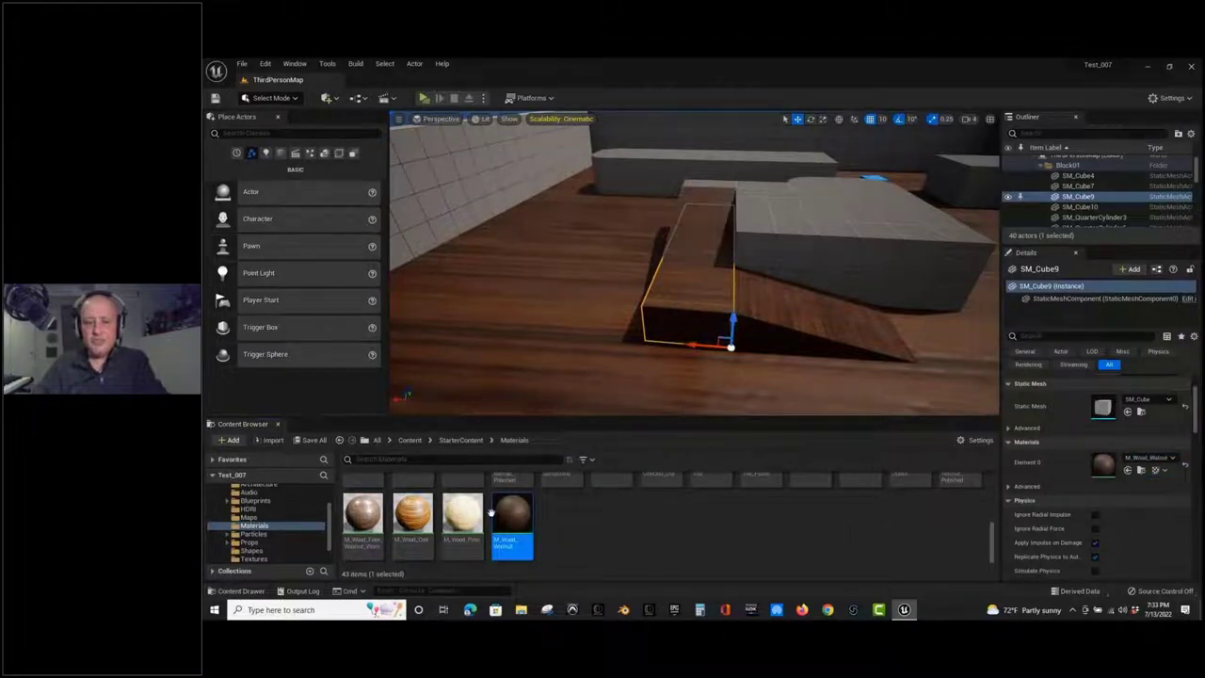
pyautogui.moveTo(529, 533); pyautogui.dragTo(694, 210)
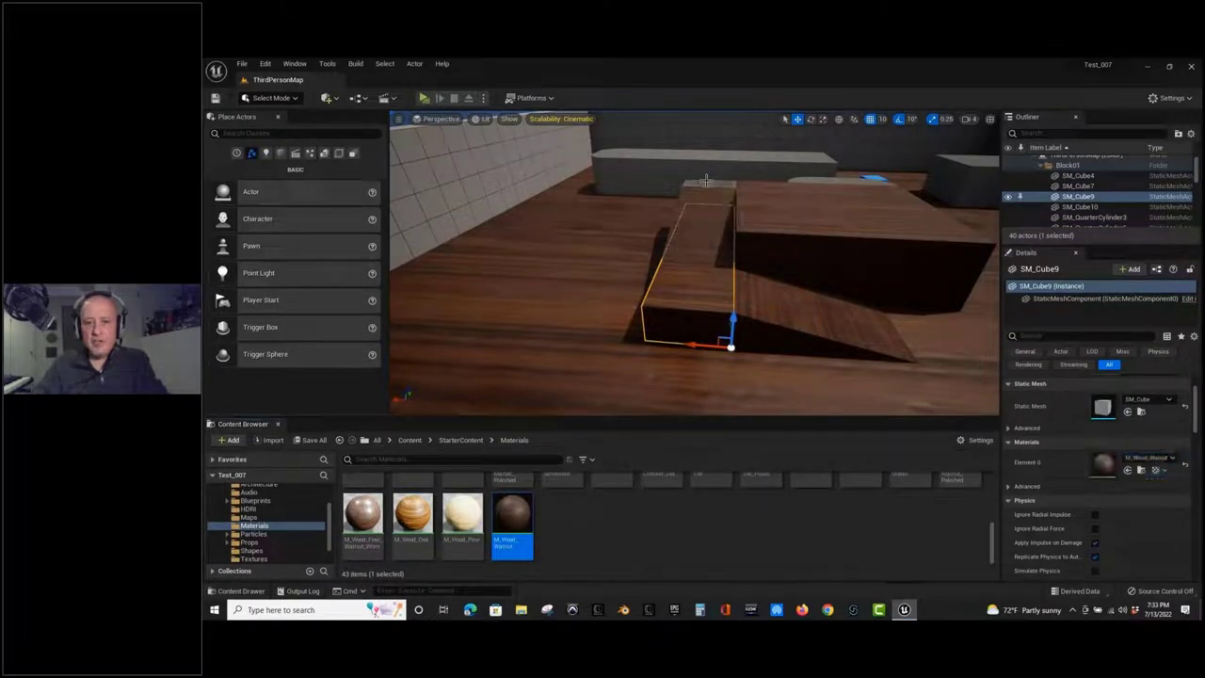
# Apply M_Wood_Walnut to more of the grey ramp and block pieces, including the main cube of the small corner block.
pyautogui.moveTo(691, 220); pyautogui.dragTo(936, 71, button='right')
pyautogui.moveTo(511, 527); pyautogui.dragTo(620, 341)
pyautogui.moveTo(511, 524); pyautogui.dragTo(700, 218)
pyautogui.moveTo(700, 219); pyautogui.dragTo(419, 255, button='right')
pyautogui.moveTo(513, 522); pyautogui.dragTo(828, 306)
pyautogui.moveTo(748, 318); pyautogui.dragTo(669, 356, button='right')
pyautogui.moveTo(512, 522); pyautogui.dragTo(904, 311)
# Apply M_Wood_Walnut to the rounded end pieces of the small block in the level's corner.
pyautogui.moveTo(878, 311); pyautogui.dragTo(877, 311, button='right')
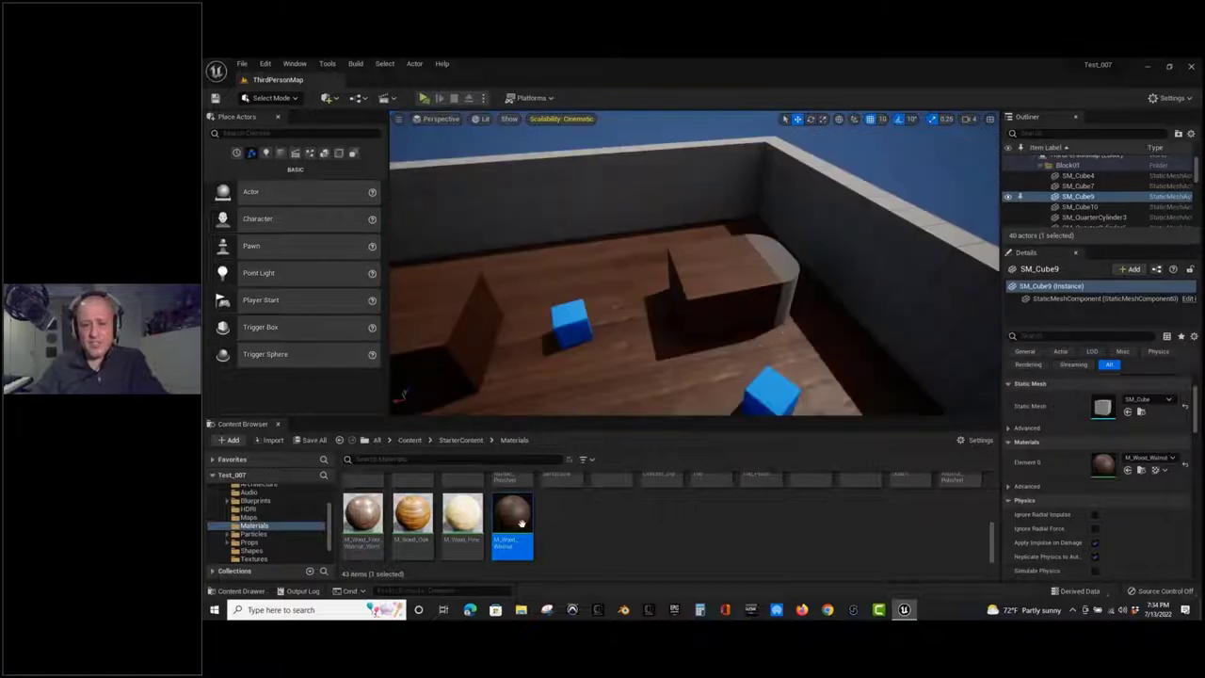
pyautogui.moveTo(512, 522); pyautogui.dragTo(785, 276)
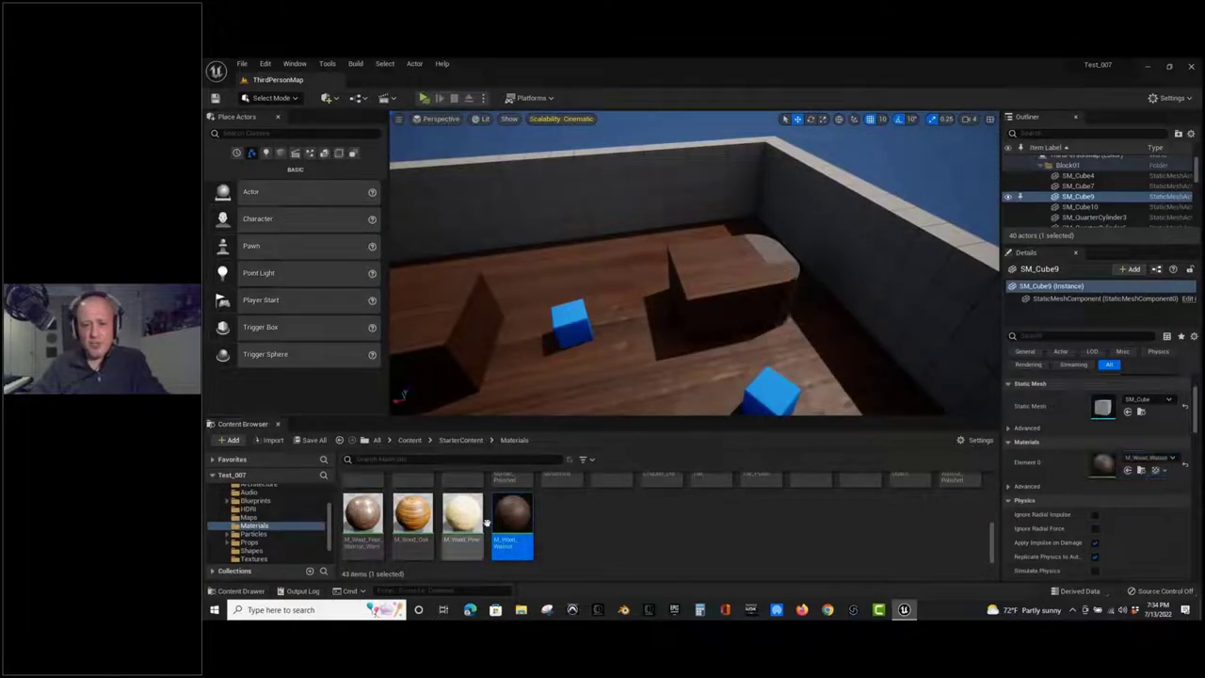
pyautogui.moveTo(512, 523); pyautogui.dragTo(769, 247)
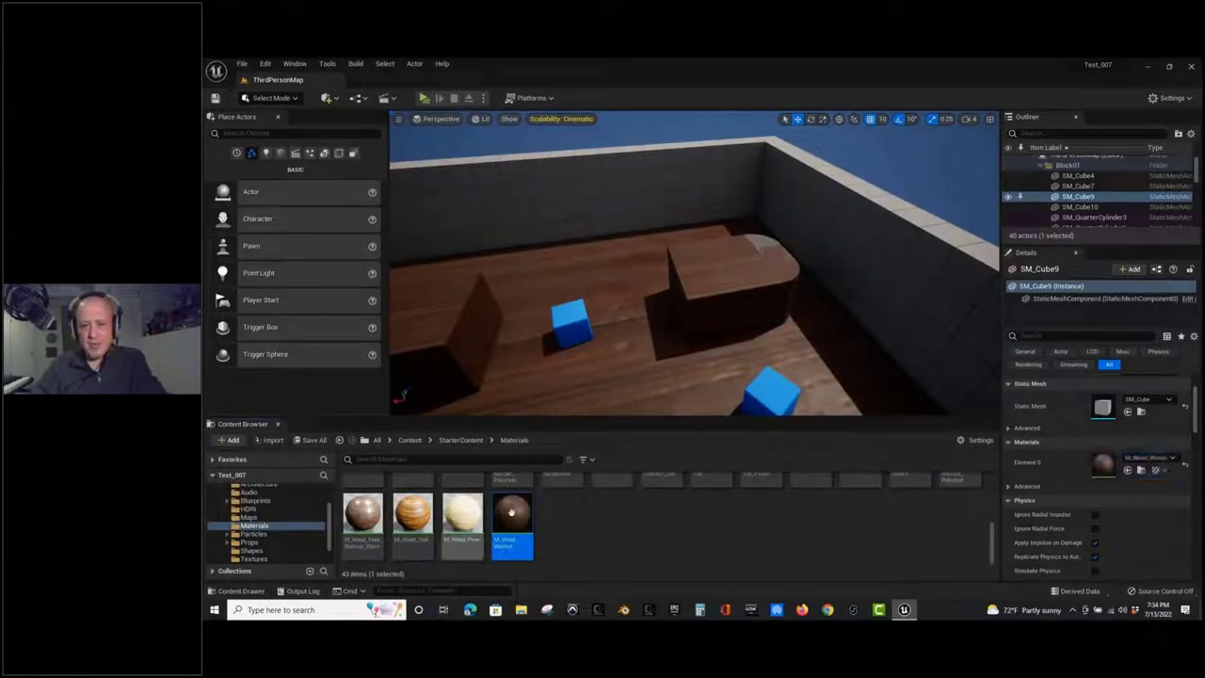
pyautogui.moveTo(512, 523); pyautogui.dragTo(758, 247)
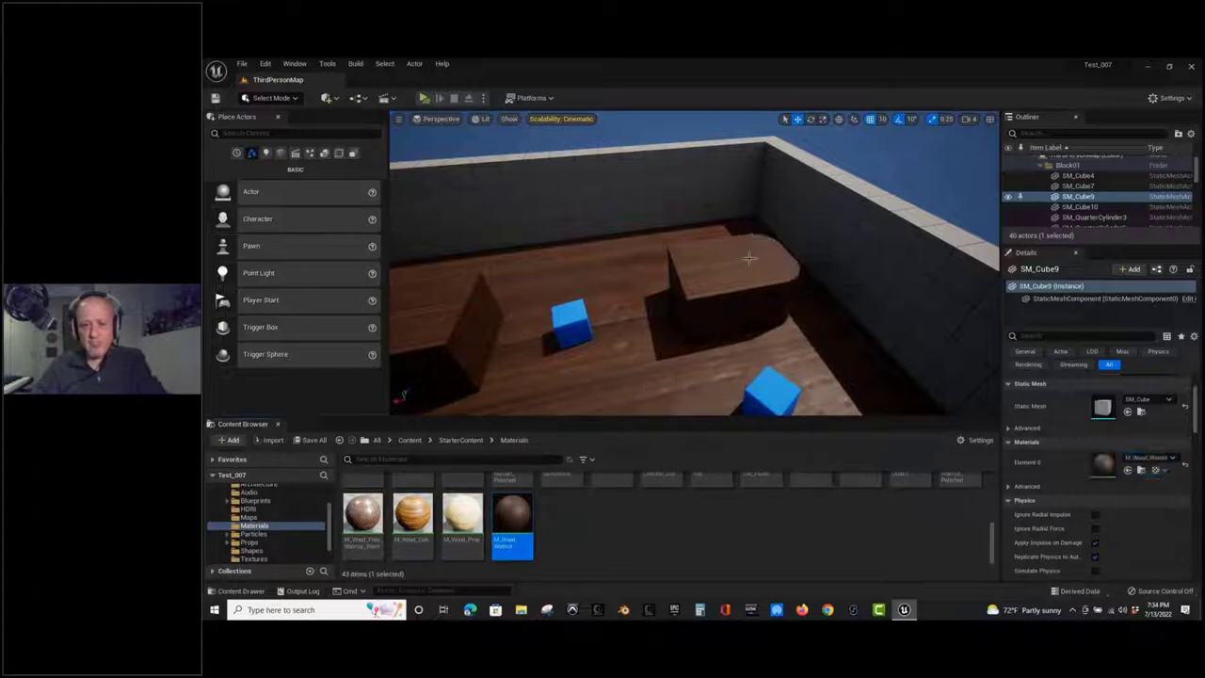
# Apply M_Wood_Walnut to the grey perimeter walls surrounding the level.
pyautogui.moveTo(513, 523); pyautogui.dragTo(632, 186)
pyautogui.moveTo(632, 186); pyautogui.dragTo(574, 189, button='right')
pyautogui.moveTo(507, 517); pyautogui.dragTo(686, 273)
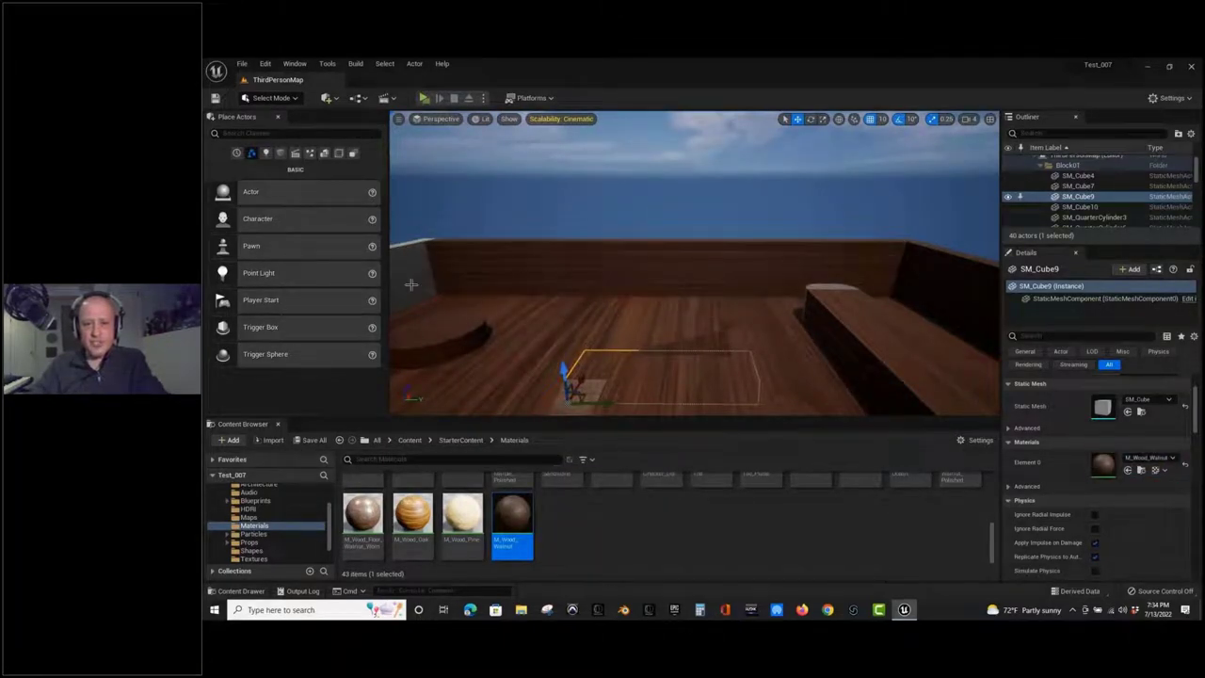
pyautogui.moveTo(538, 269); pyautogui.dragTo(621, 269, button='right')
pyautogui.moveTo(518, 513); pyautogui.dragTo(590, 307)
pyautogui.moveTo(589, 307); pyautogui.dragTo(560, 312, button='right')
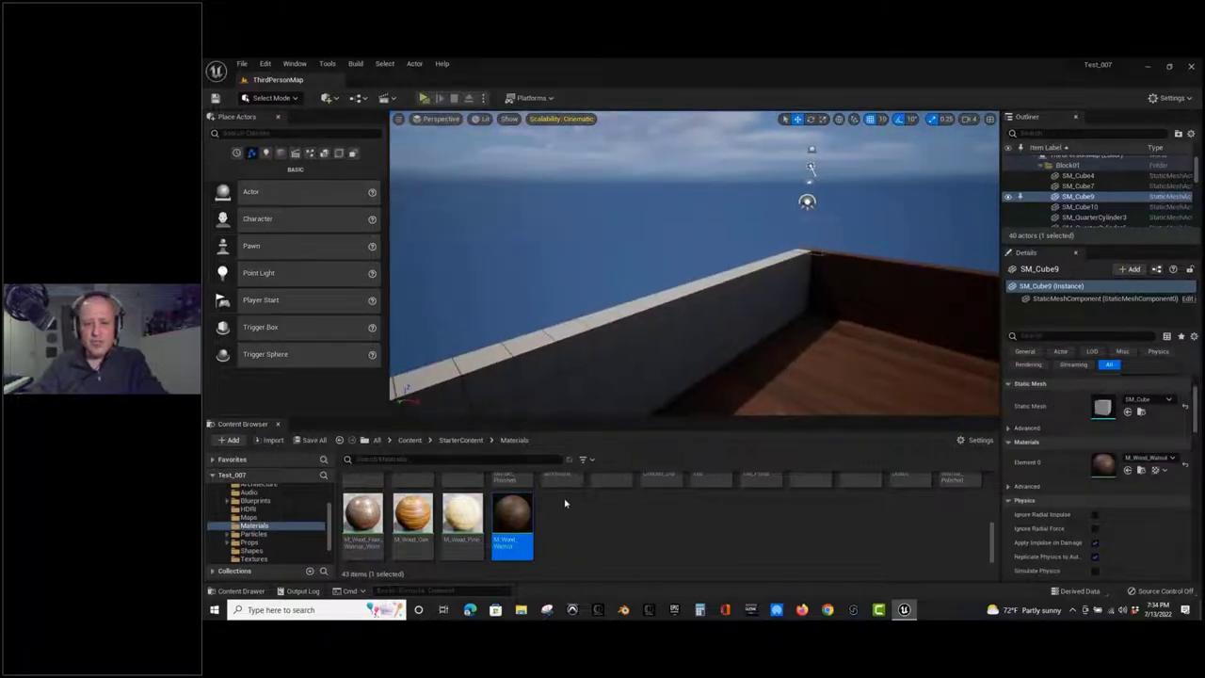
# Try M_Tech_Hex_Tile on a blue cube, and apply the pulsing hex tile material M_Tech_Hex_Tile_Pulse to all three blue cubes.
pyautogui.moveTo(624, 368); pyautogui.dragTo(732, 350, button='right')
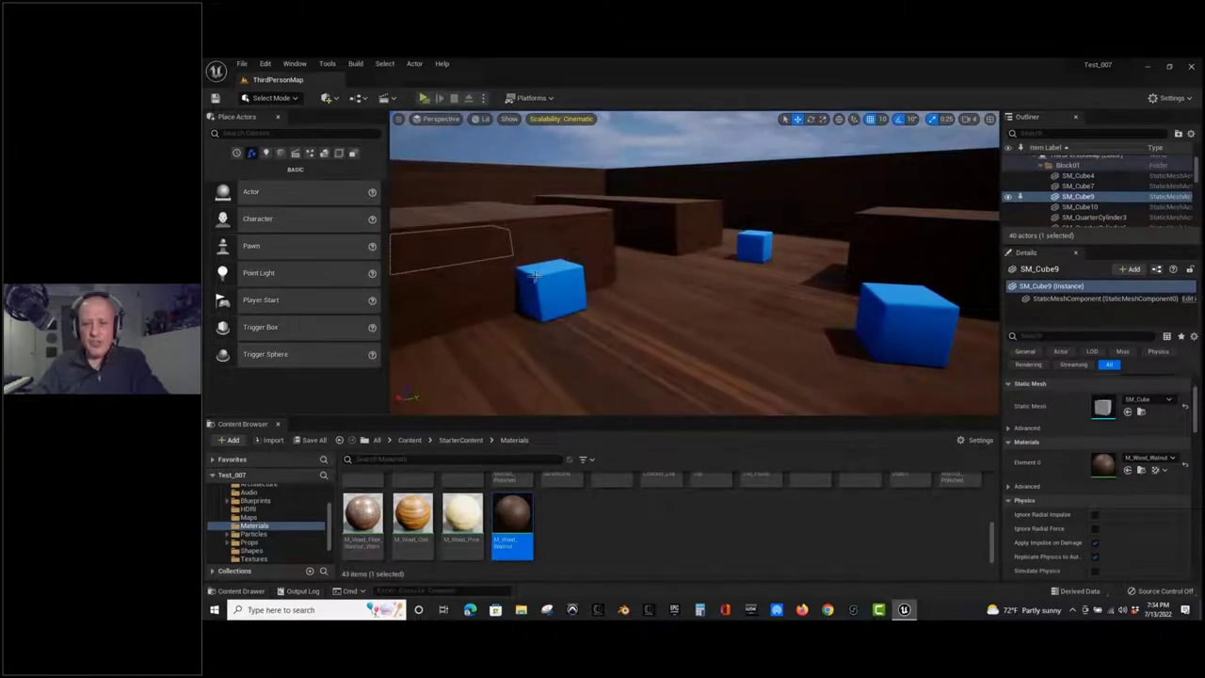
pyautogui.scroll(3, 636, 516)
pyautogui.moveTo(711, 495); pyautogui.dragTo(565, 284)
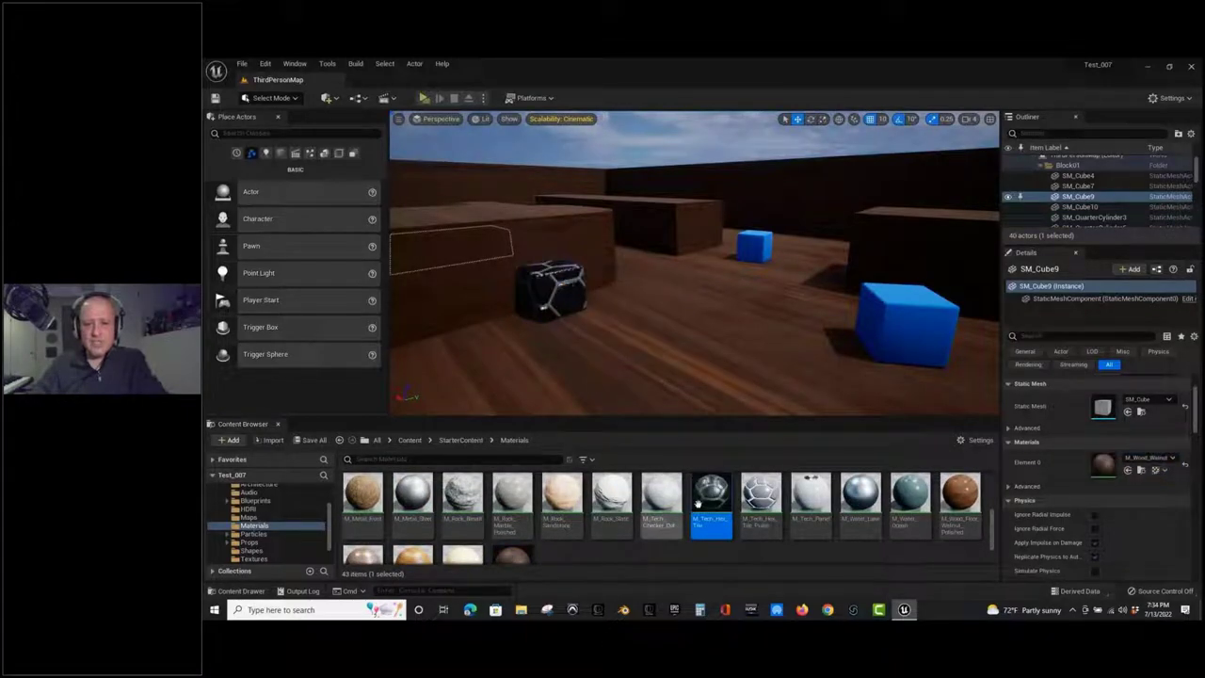
pyautogui.moveTo(761, 494); pyautogui.dragTo(554, 279)
pyautogui.moveTo(774, 534); pyautogui.dragTo(754, 247)
pyautogui.moveTo(745, 507); pyautogui.dragTo(909, 324)
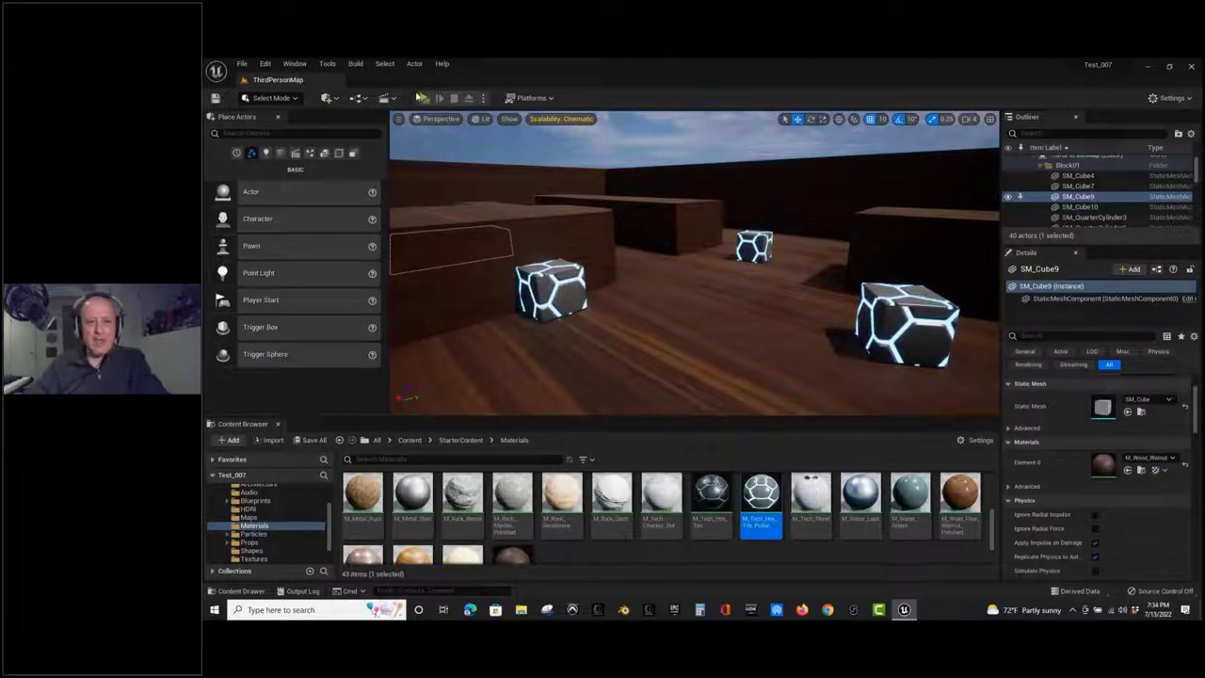
# Play the level in a preview to check the new materials around the character, and end the preview.
pyautogui.click(425, 98)
pyautogui.press('w')
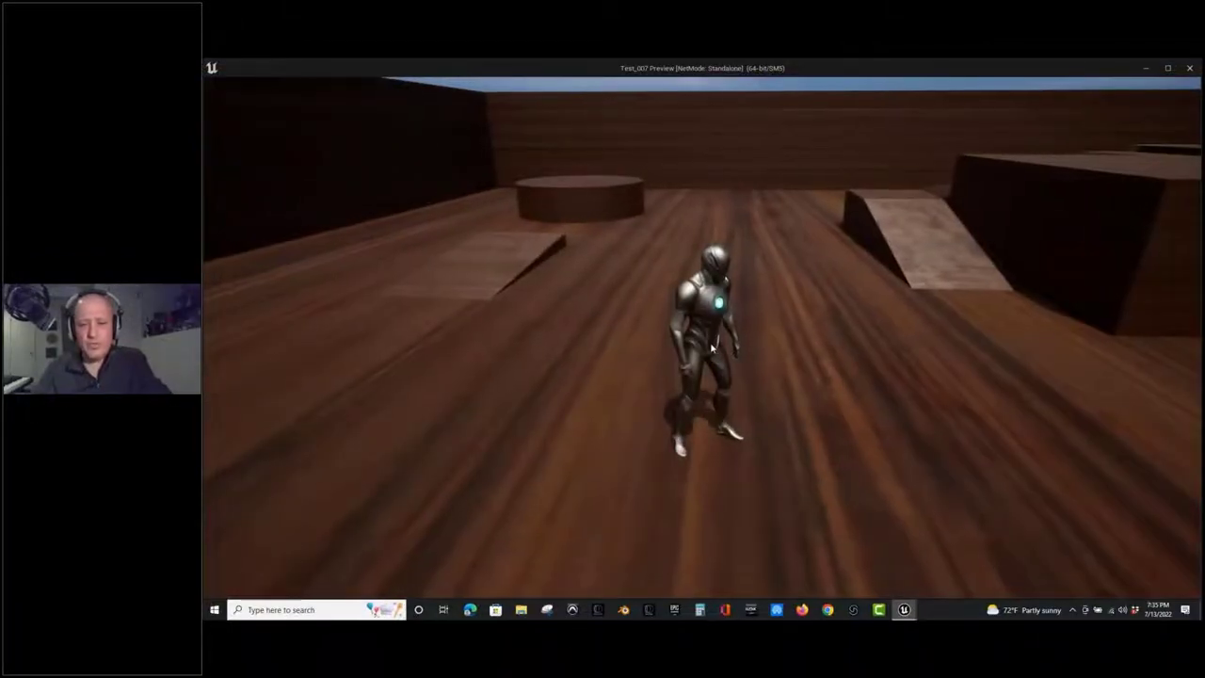
pyautogui.press('Escape')
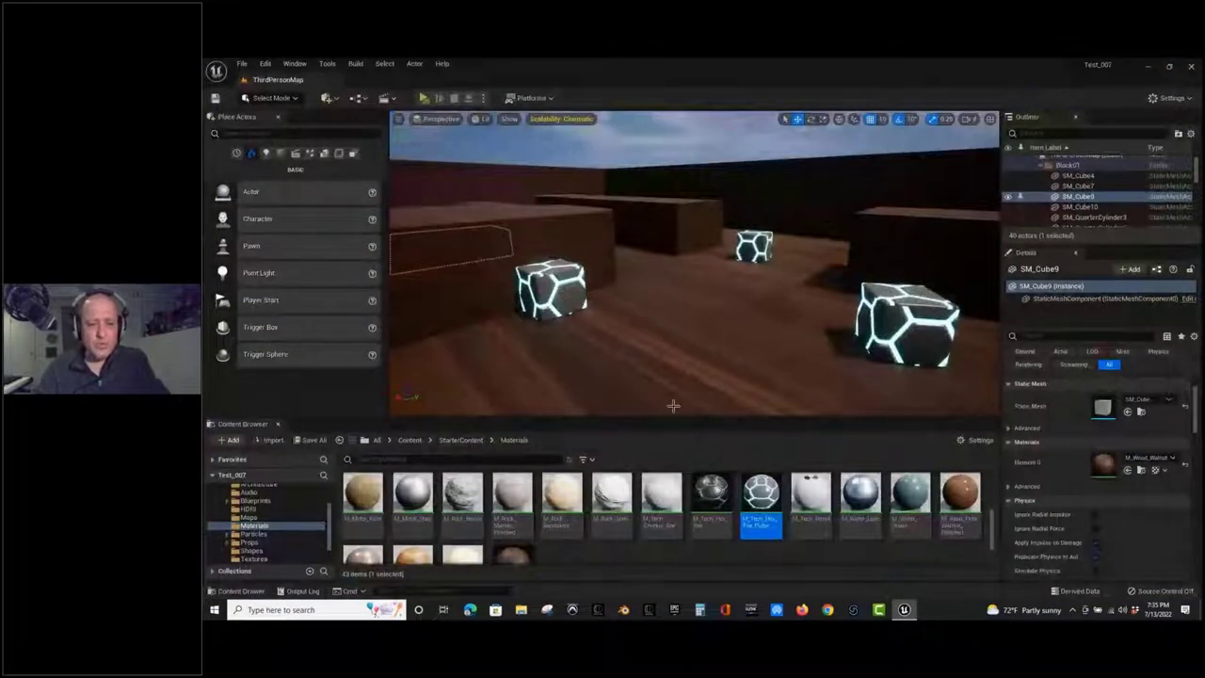
# Create a folder named CustomAudio_01 in the project's Content folder.
pyautogui.click(410, 440)
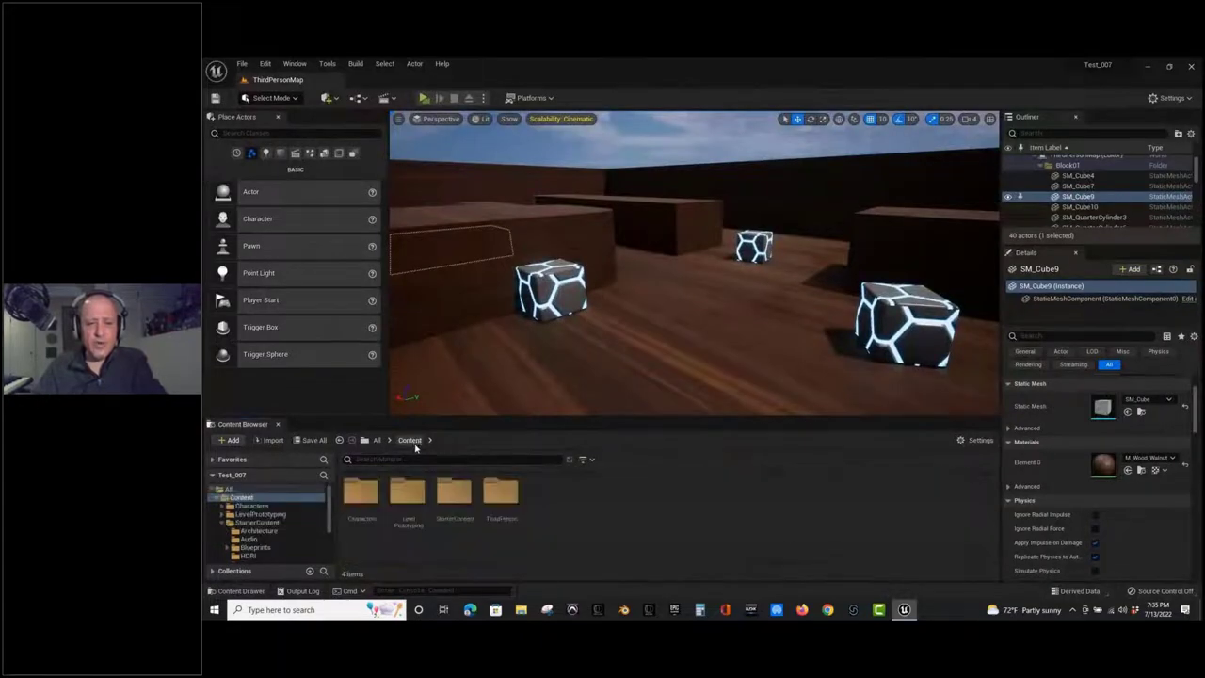
pyautogui.rightClick(545, 518)
pyautogui.click(584, 209)
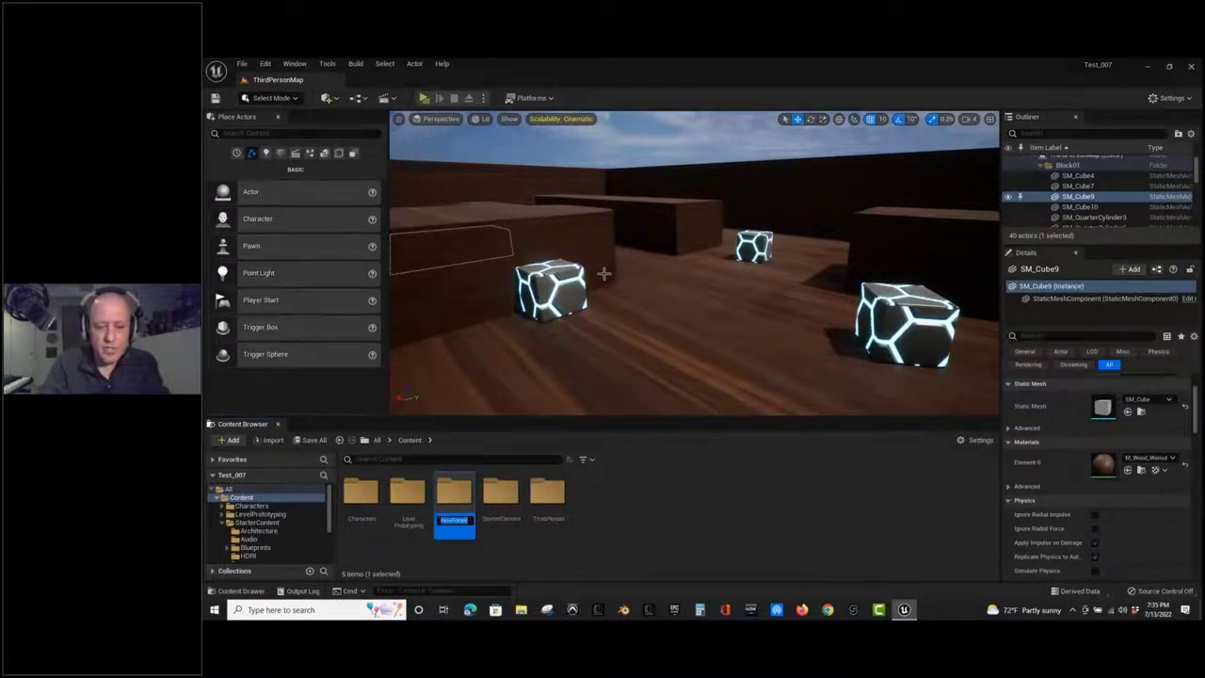
pyautogui.write('M')
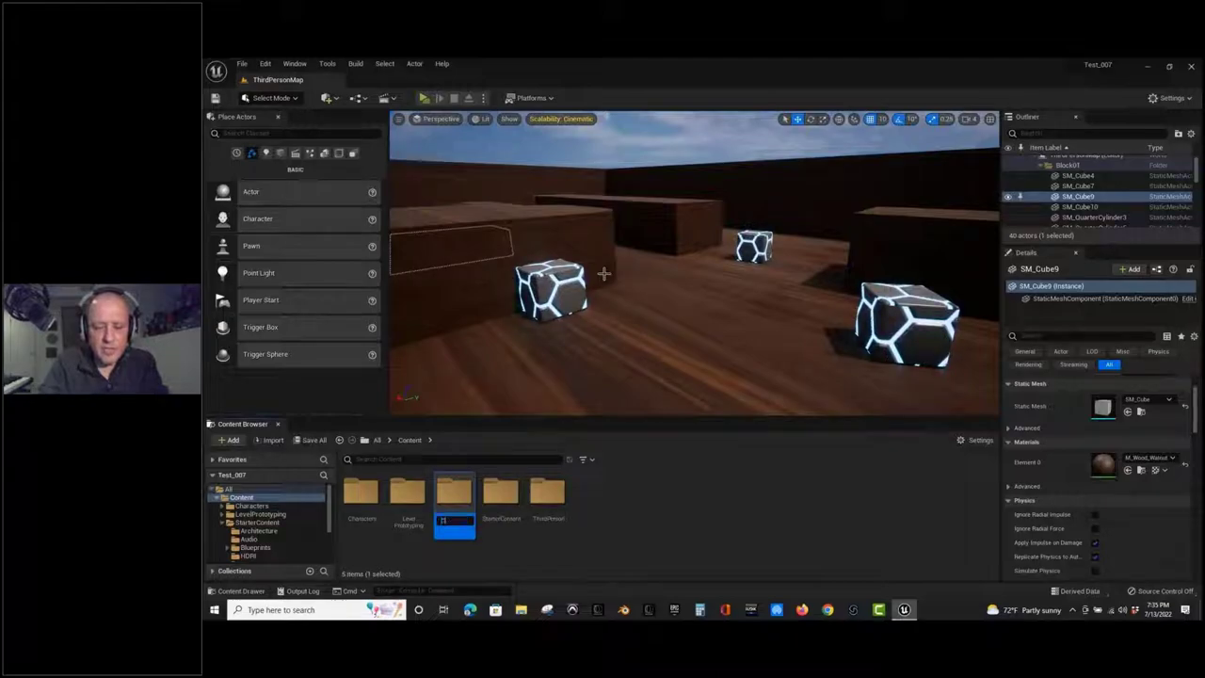
pyautogui.write('ustomAssets')
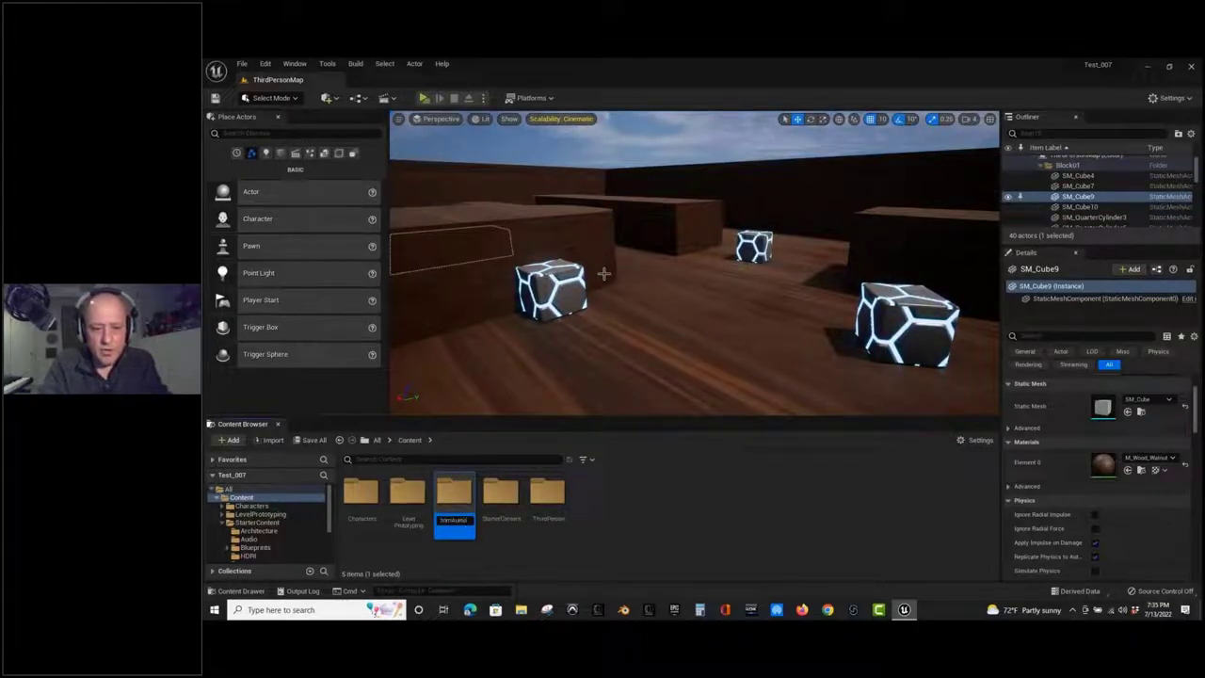
pyautogui.write('dio_01')
pyautogui.press('Return')
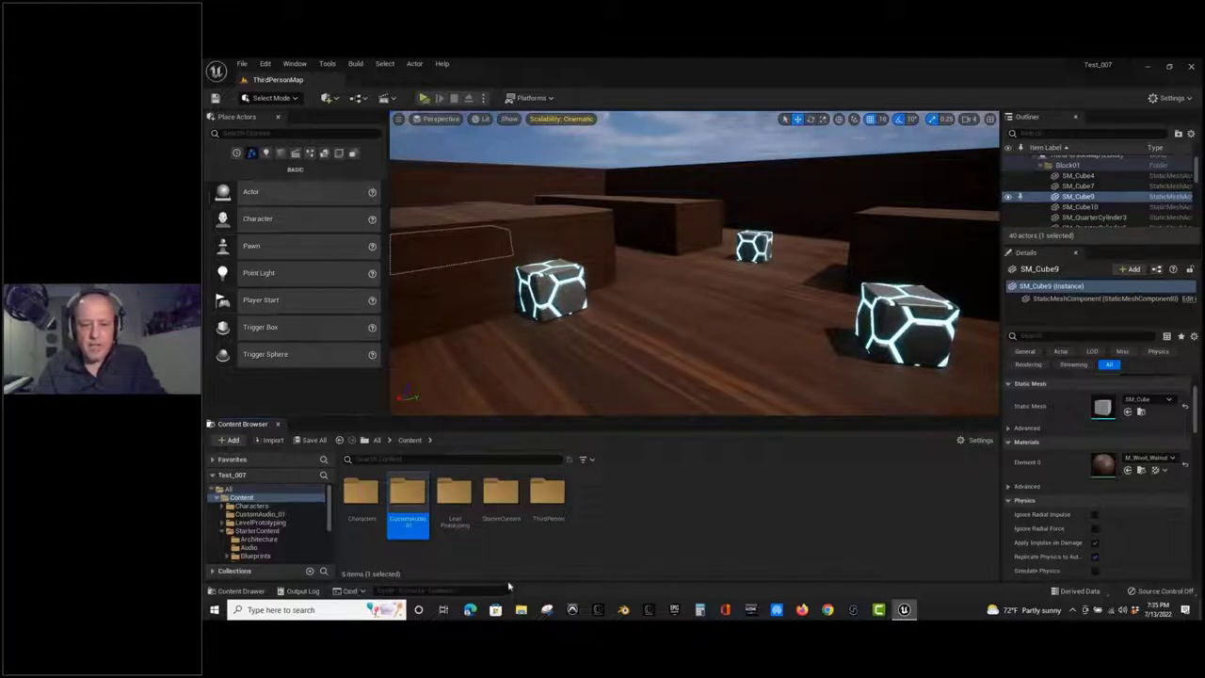
# Create a subfolder named FoleyFootsteps inside CustomAudio_01 and open it.
pyautogui.doubleClick(393, 514)
pyautogui.rightClick(370, 516)
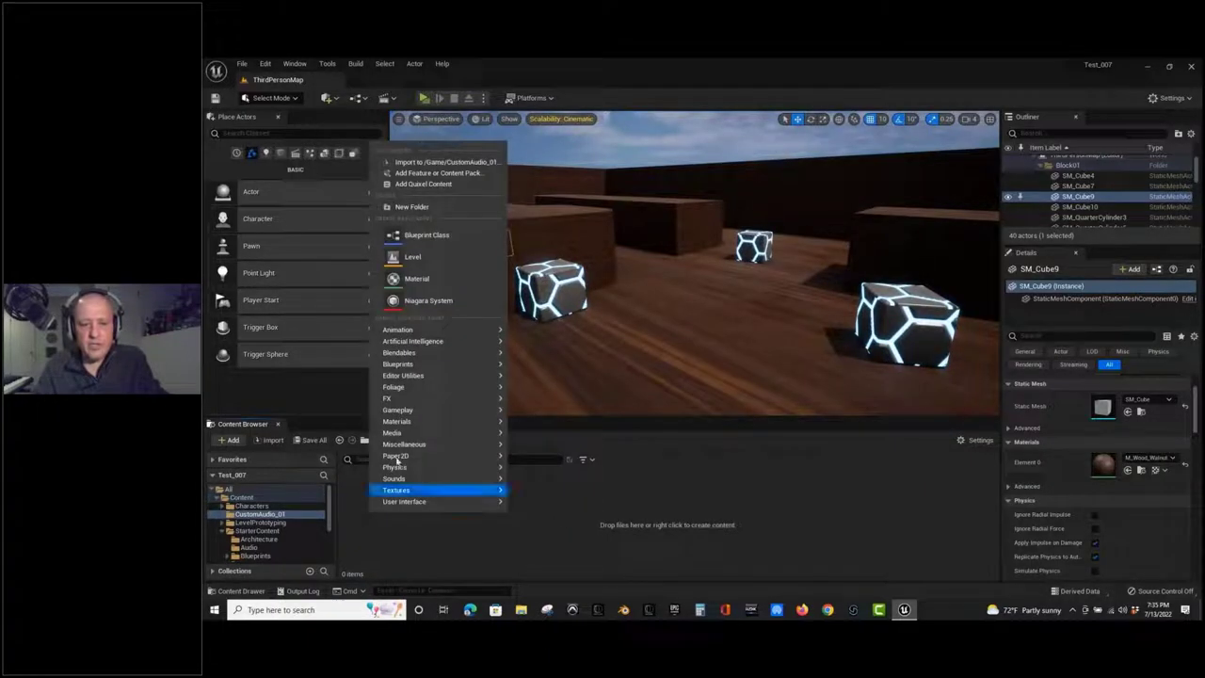
pyautogui.click(453, 208)
pyautogui.write('FoldeFootsteps')
pyautogui.press('Return')
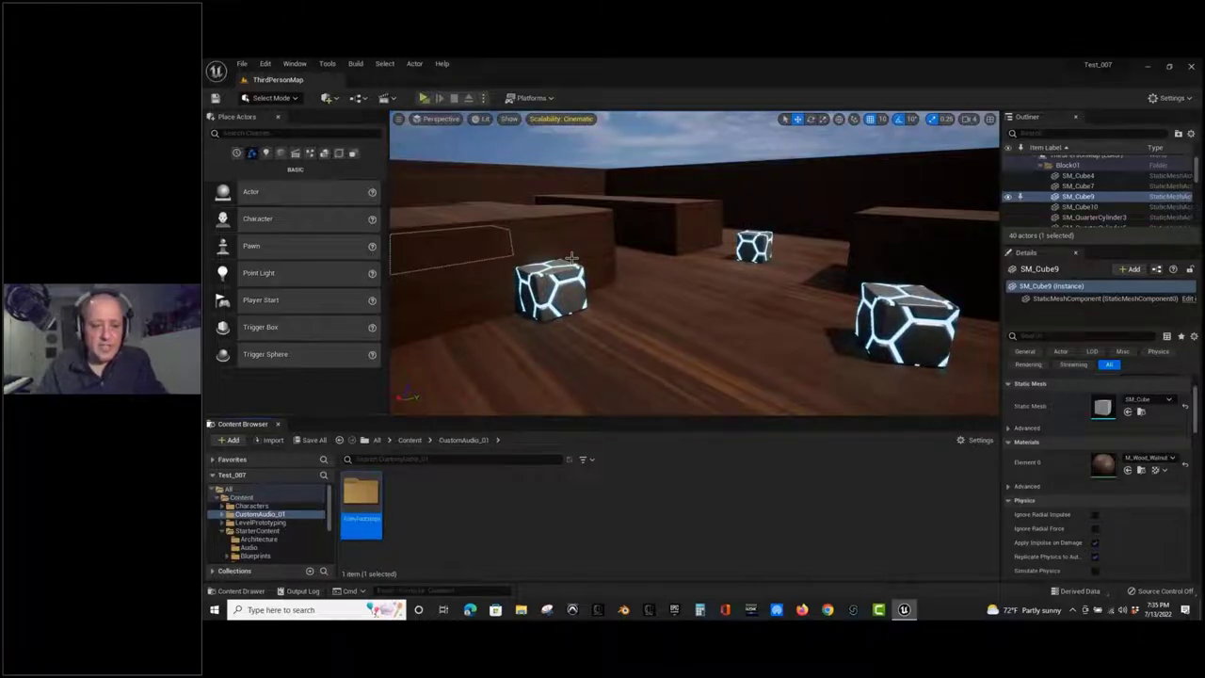
pyautogui.doubleClick(369, 497)
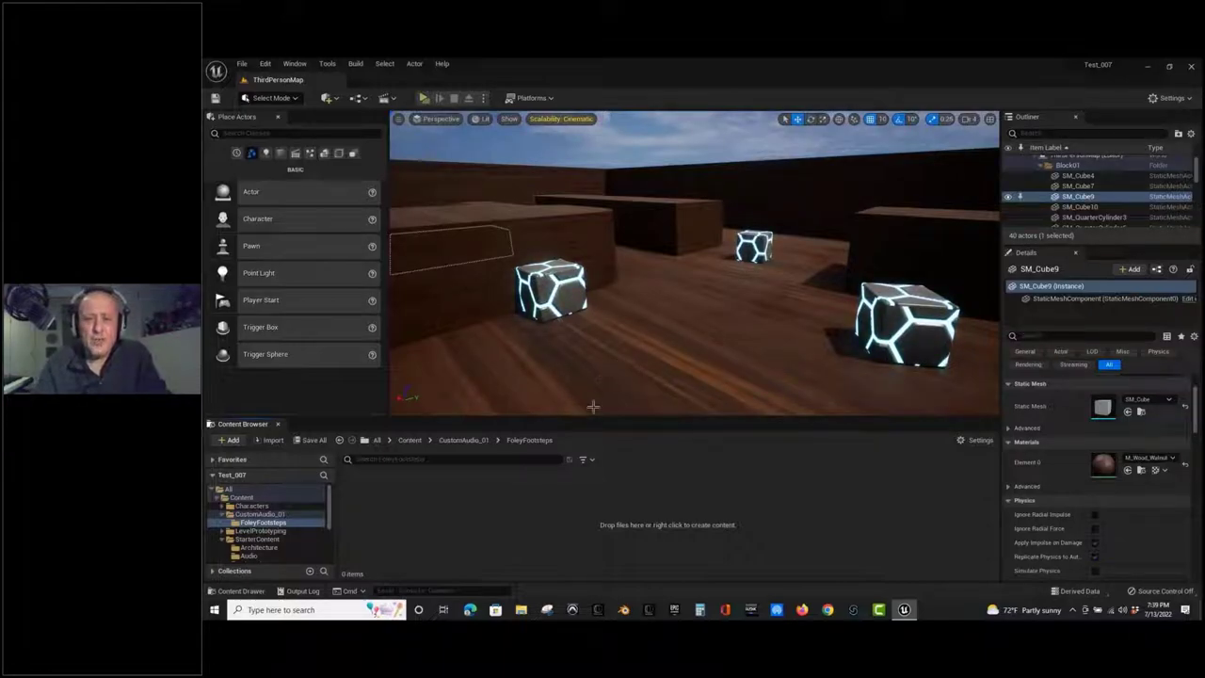
# Play-test the level by running and jumping the character around the ramps and blocks, and end the preview.
pyautogui.click(424, 98)
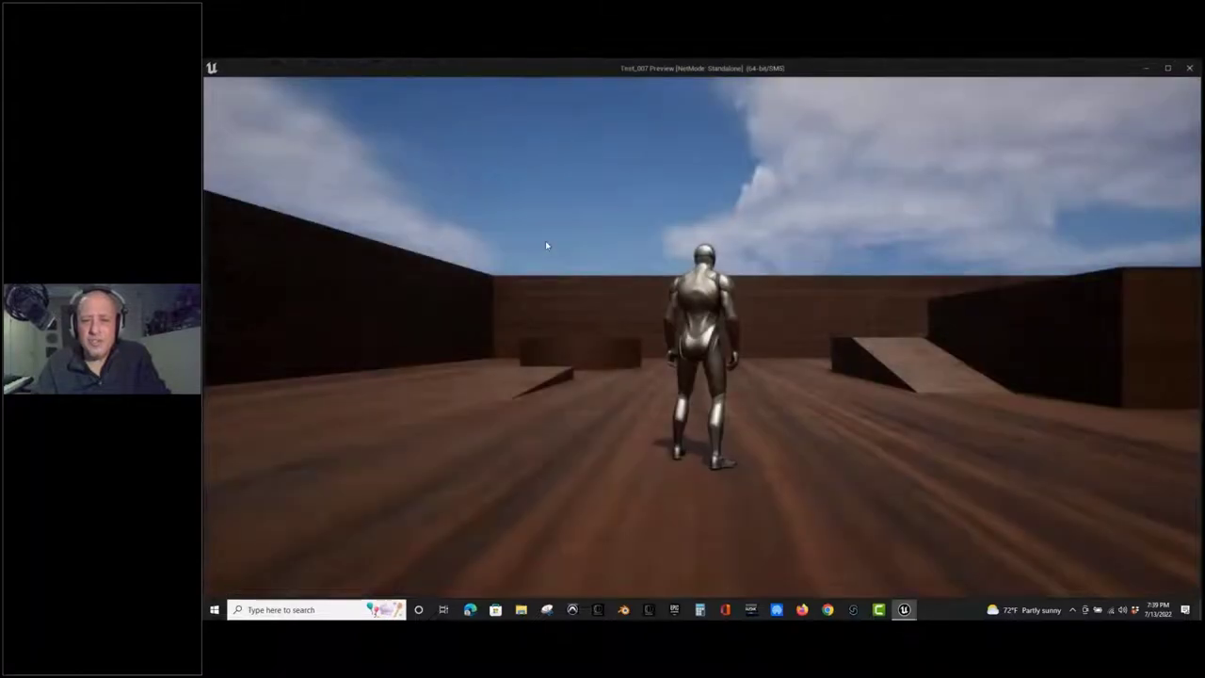
pyautogui.press('w')
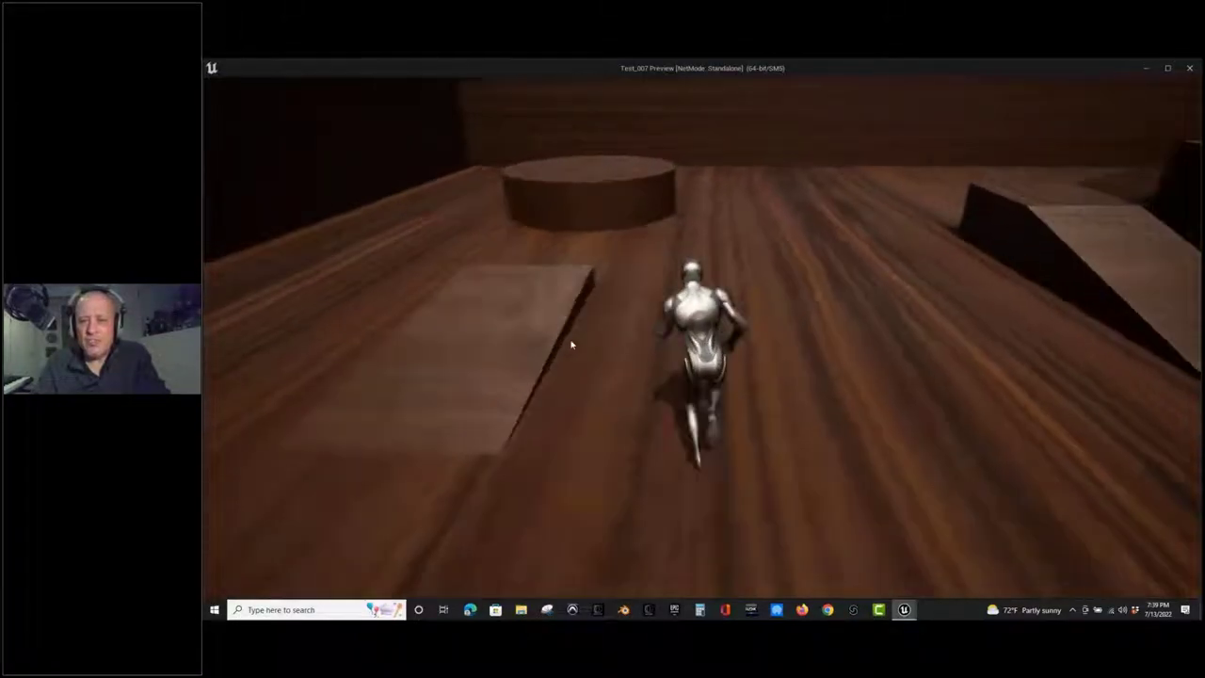
pyautogui.press('w')
pyautogui.press('w')
pyautogui.press('space')
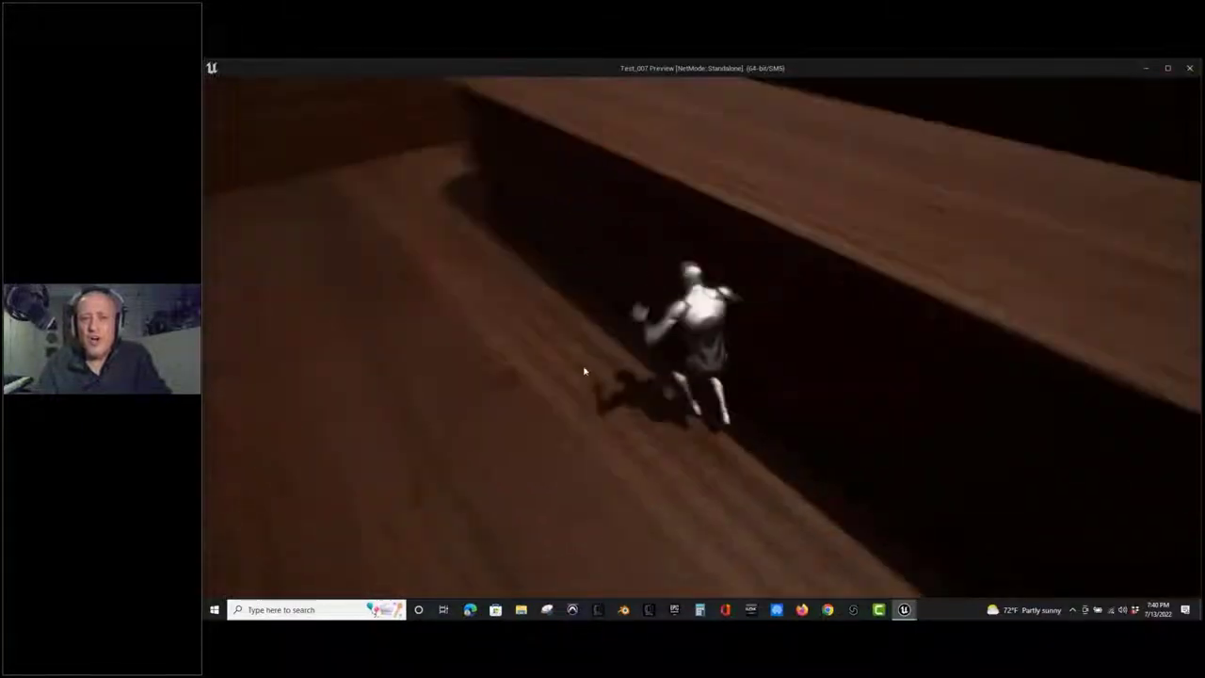
pyautogui.press('w')
pyautogui.press('w')
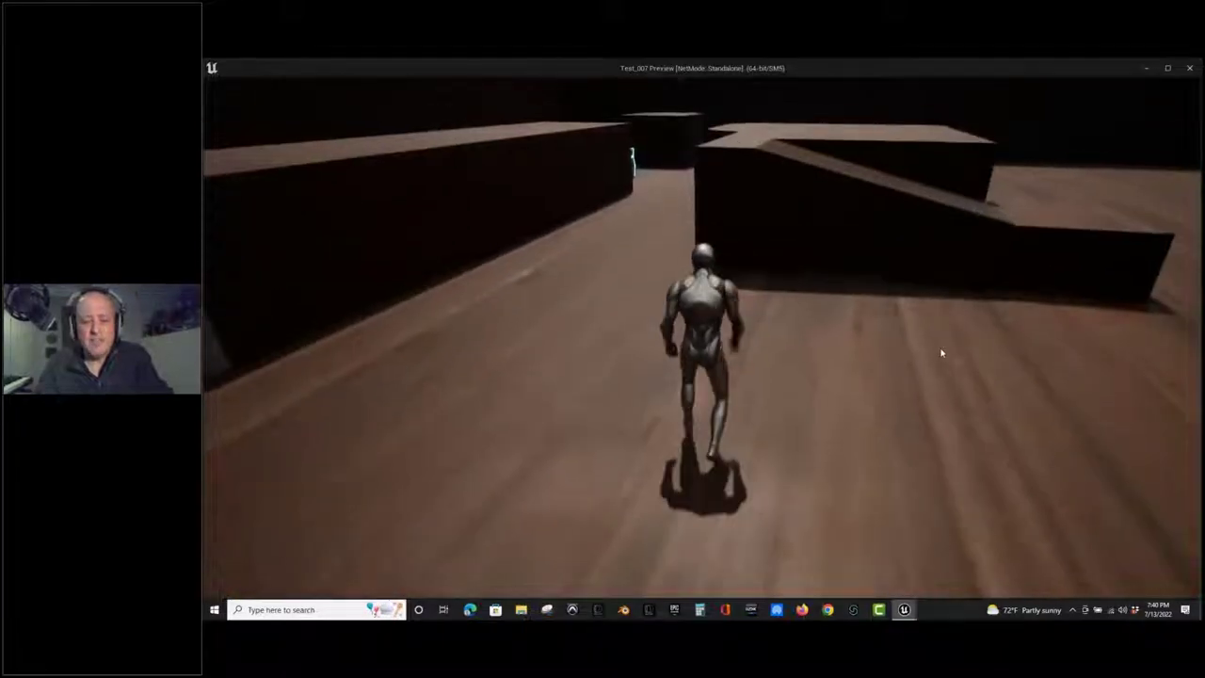
pyautogui.press('w')
pyautogui.press('Escape')
# Locate the floor's M_Wood_Walnut material in StarterContent and apply it to the ramp and adjoining pieces beside the large raised block.
pyautogui.click(241, 497)
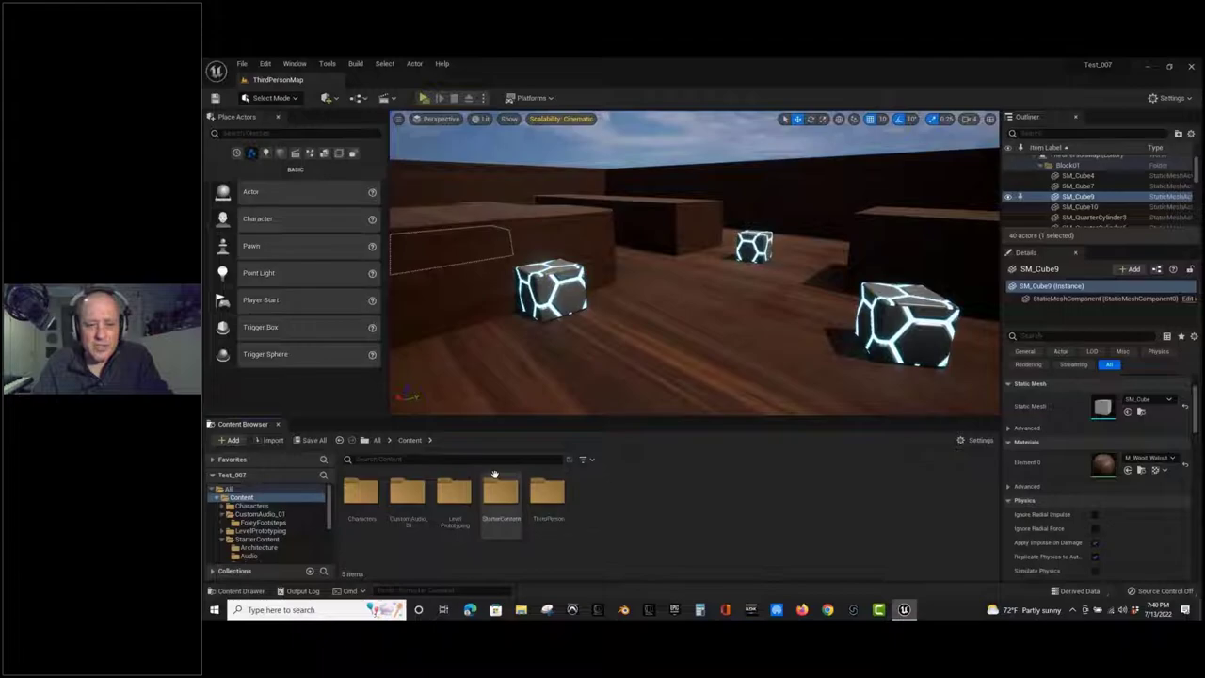
pyautogui.doubleClick(498, 491)
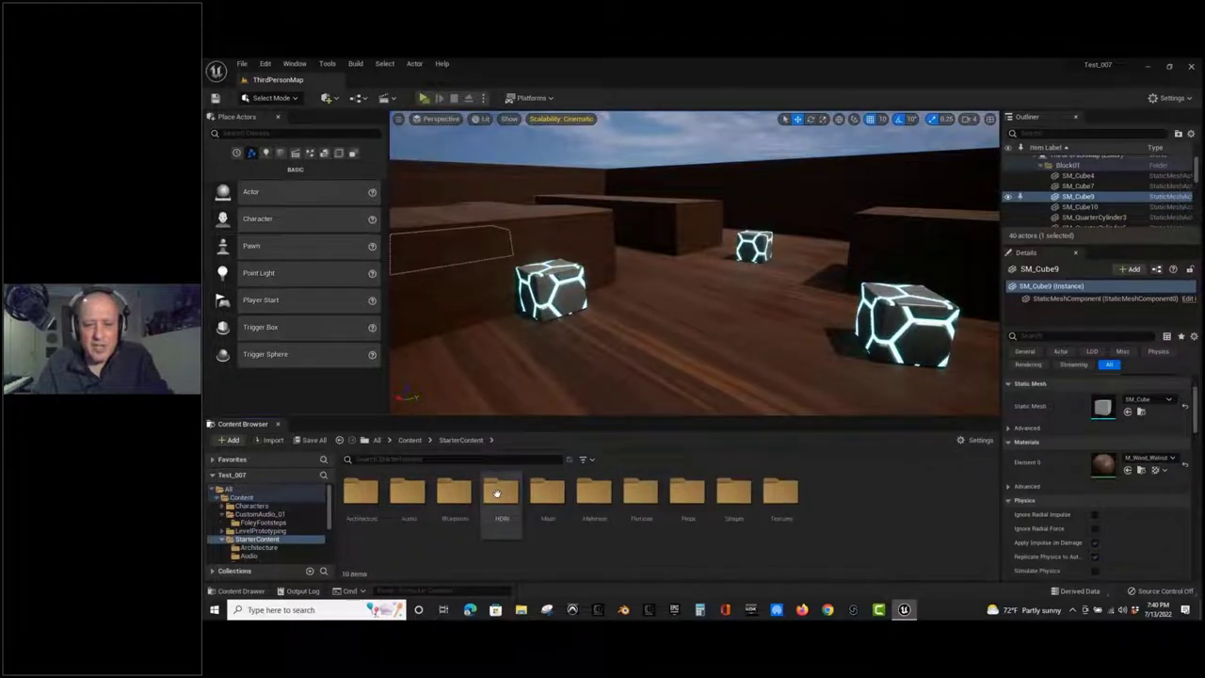
pyautogui.click(725, 349)
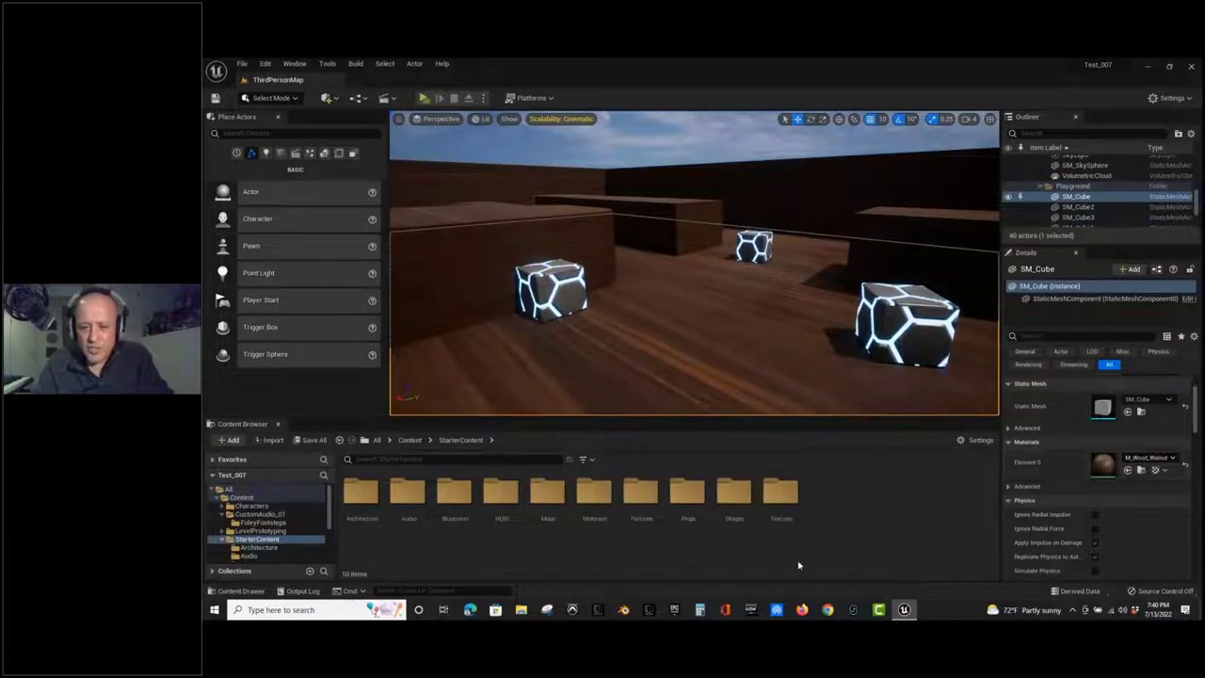
pyautogui.click(1142, 470)
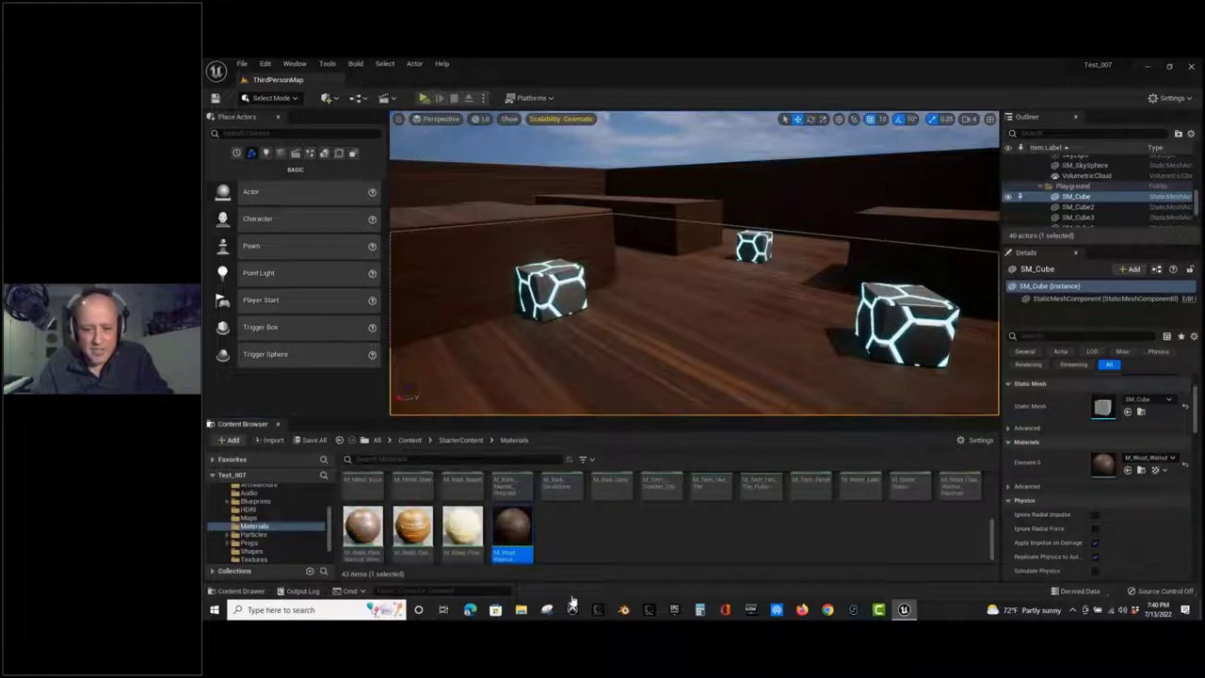
pyautogui.moveTo(575, 358); pyautogui.dragTo(952, 320, button='right')
pyautogui.moveTo(508, 548); pyautogui.dragTo(801, 314)
pyautogui.moveTo(513, 541); pyautogui.dragTo(805, 262)
pyautogui.moveTo(497, 556); pyautogui.dragTo(875, 270)
pyautogui.moveTo(875, 273)
pyautogui.mouseDown(button='right')
pyautogui.moveTo(948, 172)
pyautogui.moveTo(882, 130)
pyautogui.moveTo(395, 141)
pyautogui.moveTo(458, 126)
pyautogui.moveTo(880, 267)
pyautogui.mouseUp(button='right')
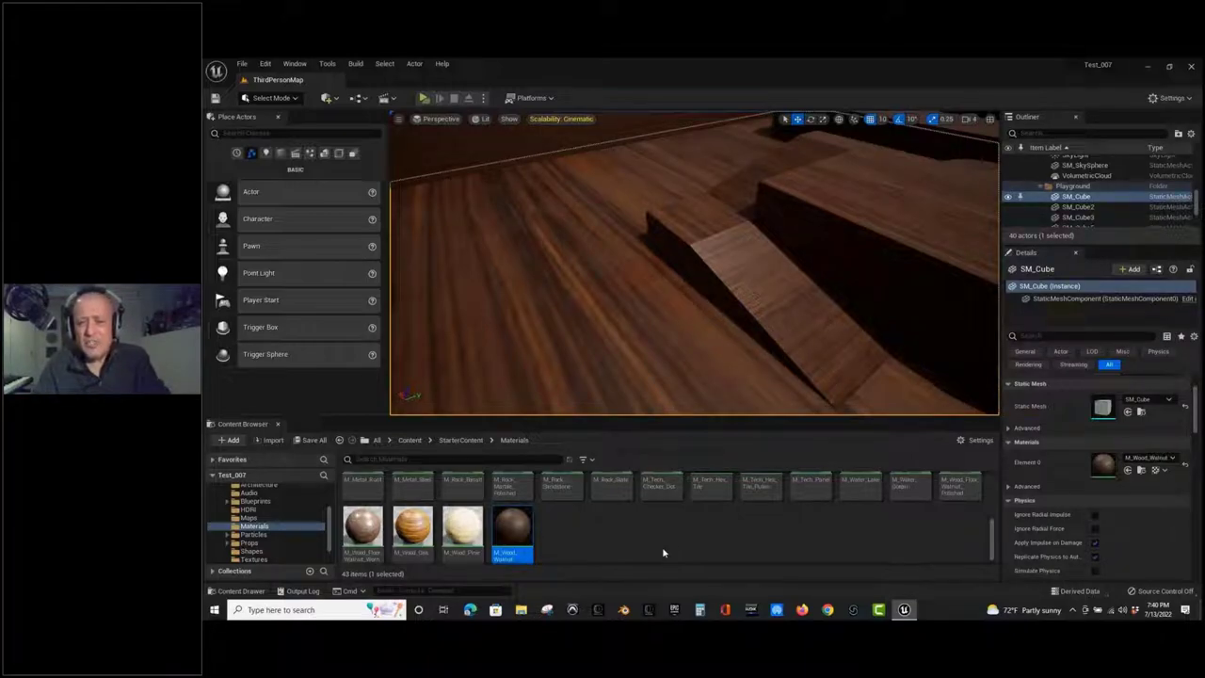
# Browse the Meshes folder of the Mannequins characters.
pyautogui.click(410, 440)
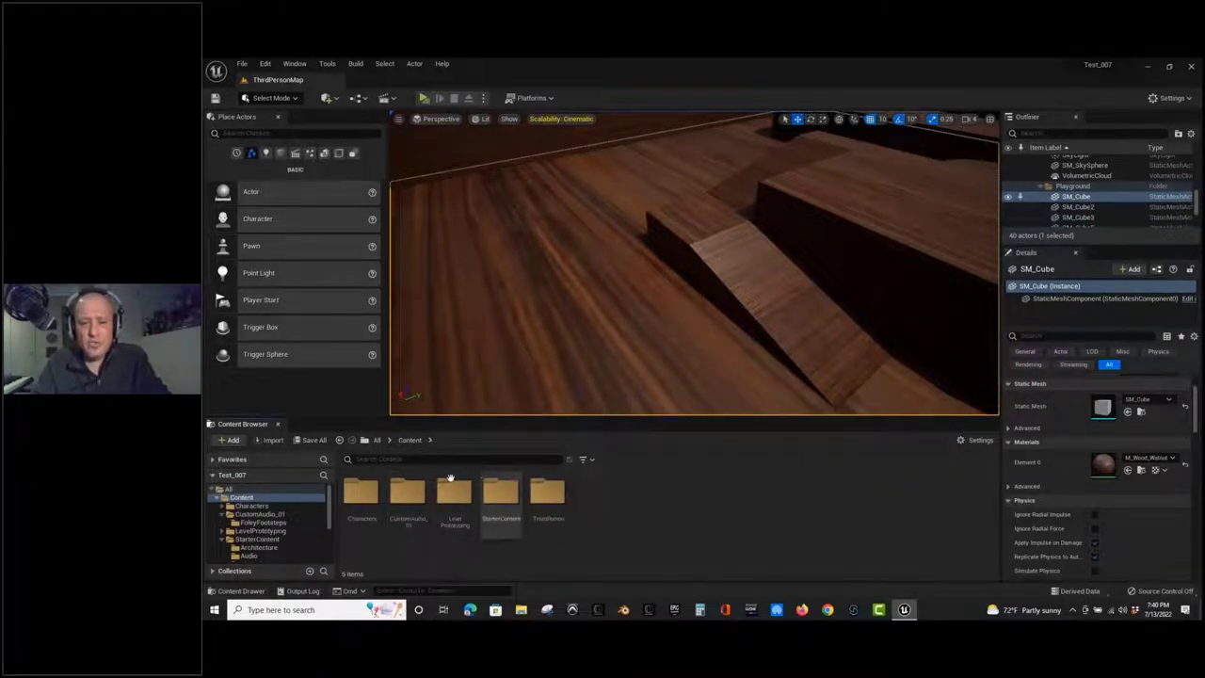
pyautogui.doubleClick(358, 493)
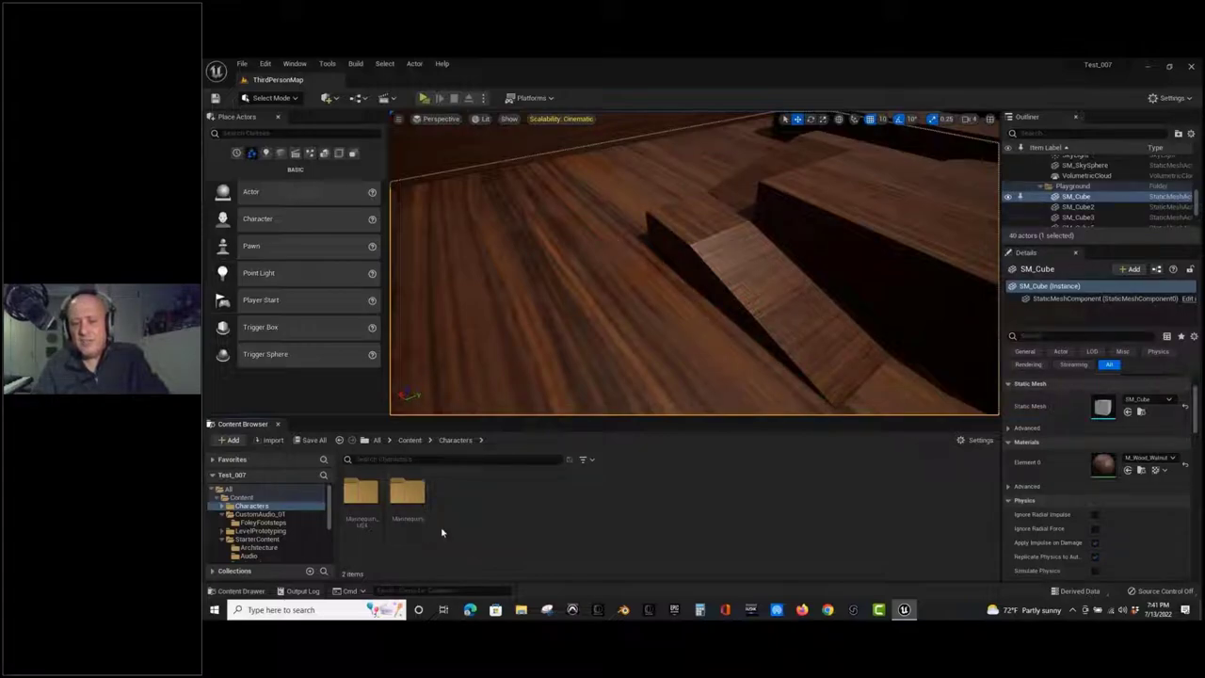
pyautogui.doubleClick(409, 493)
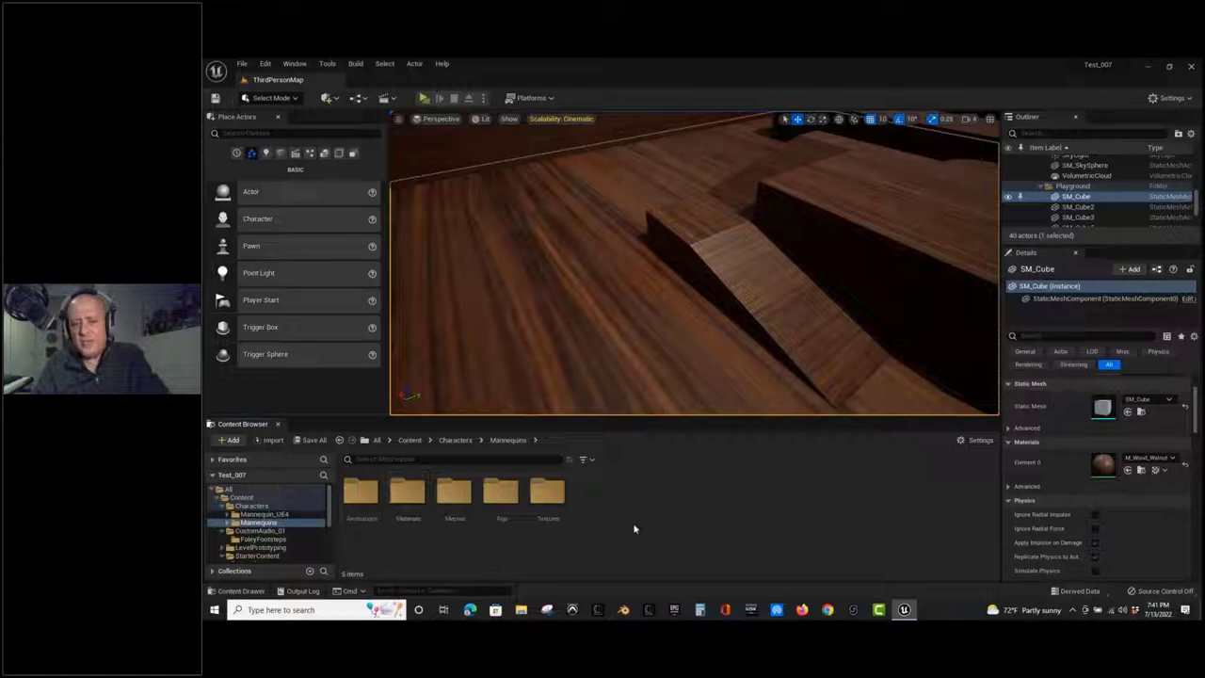
pyautogui.click(463, 496)
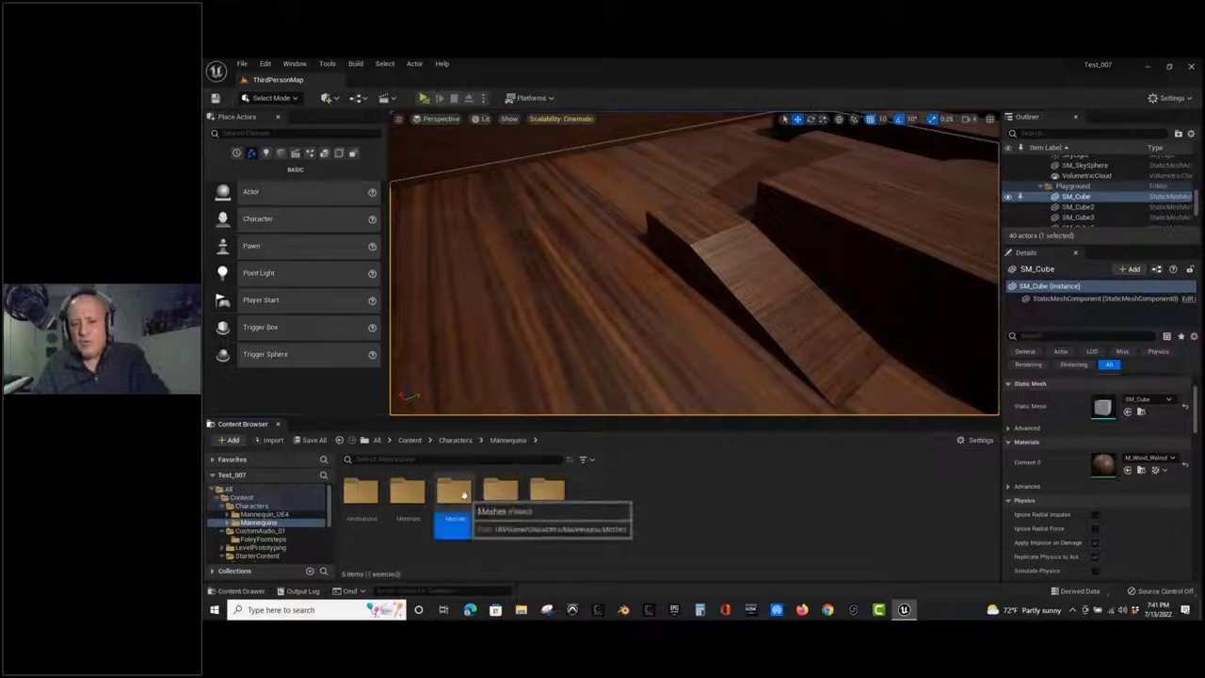
pyautogui.doubleClick(463, 496)
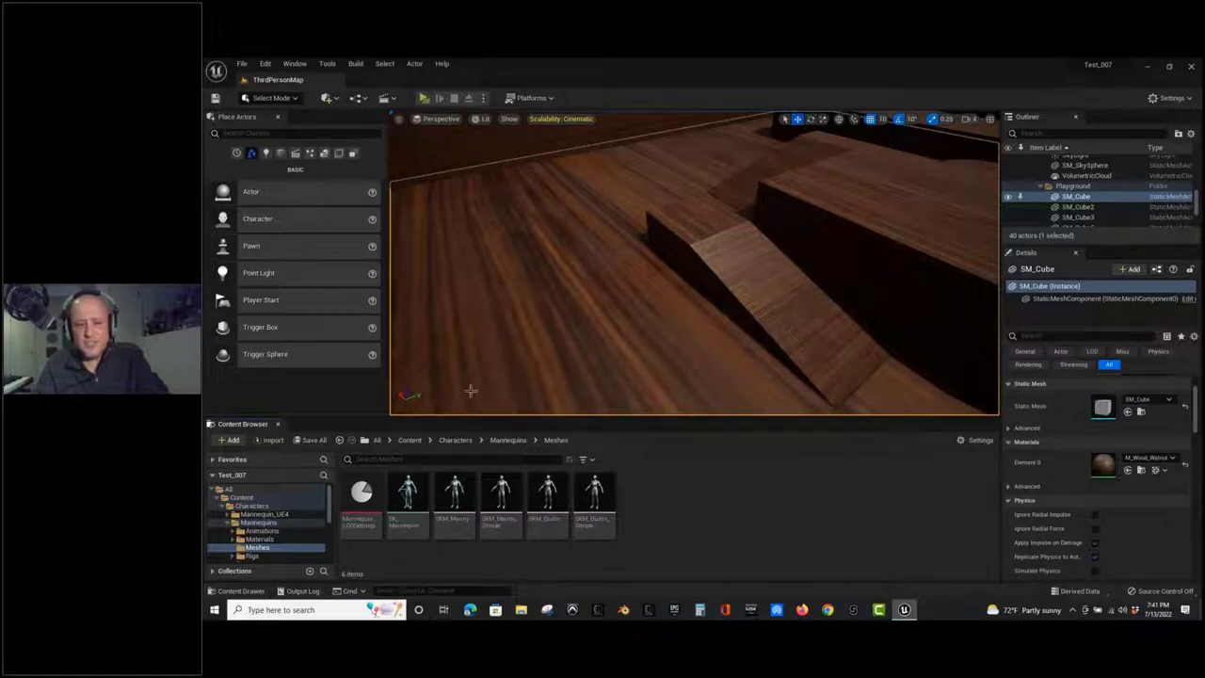
# Go to the Mannequins Animations folder, compare the ABP_Manny and ABP_Quinn animation blueprints, and select ABP_Manny.
pyautogui.click(459, 440)
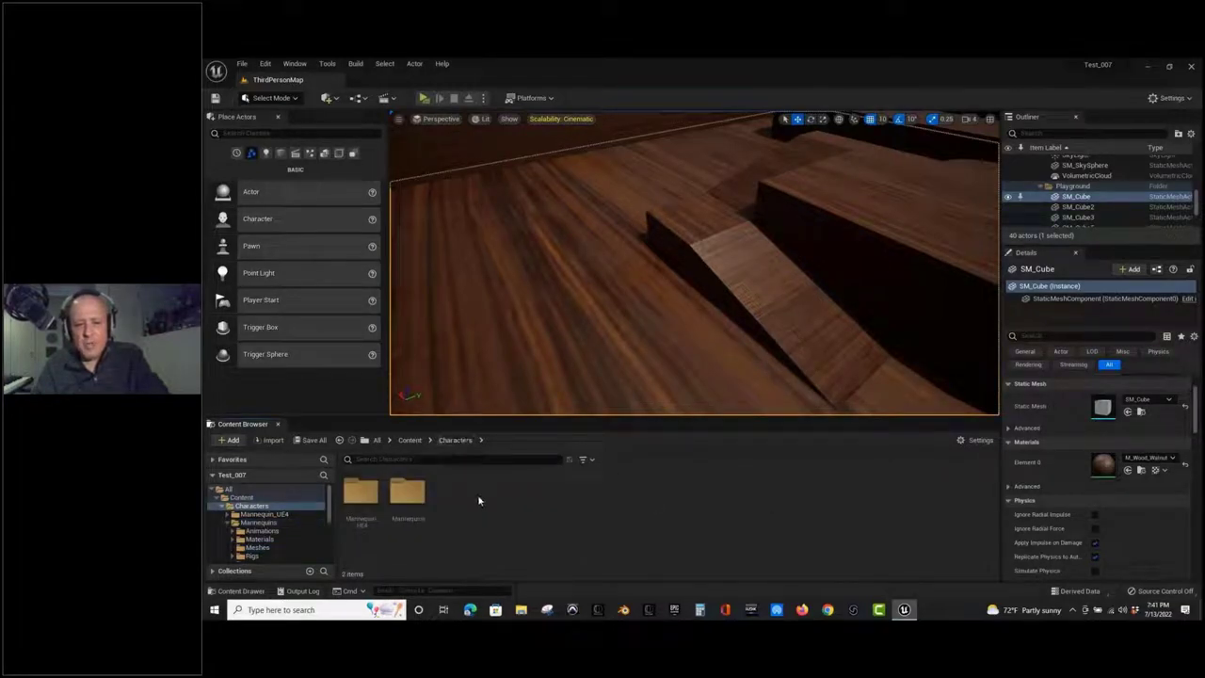
pyautogui.doubleClick(407, 491)
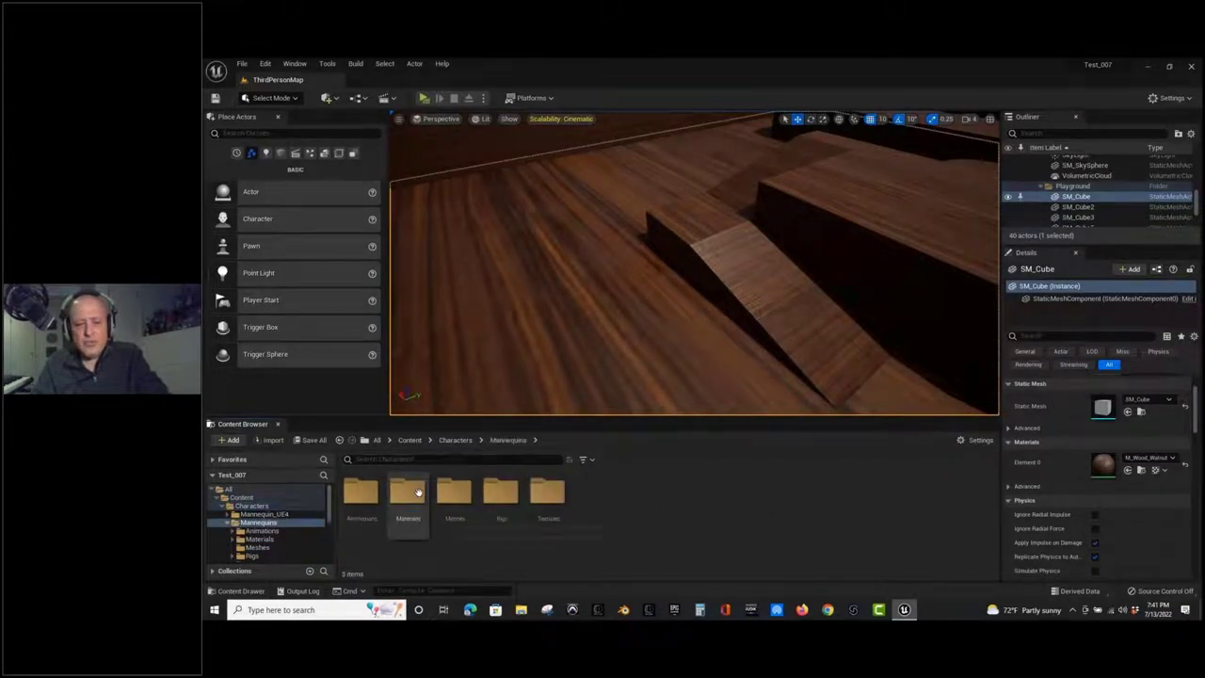
pyautogui.doubleClick(359, 494)
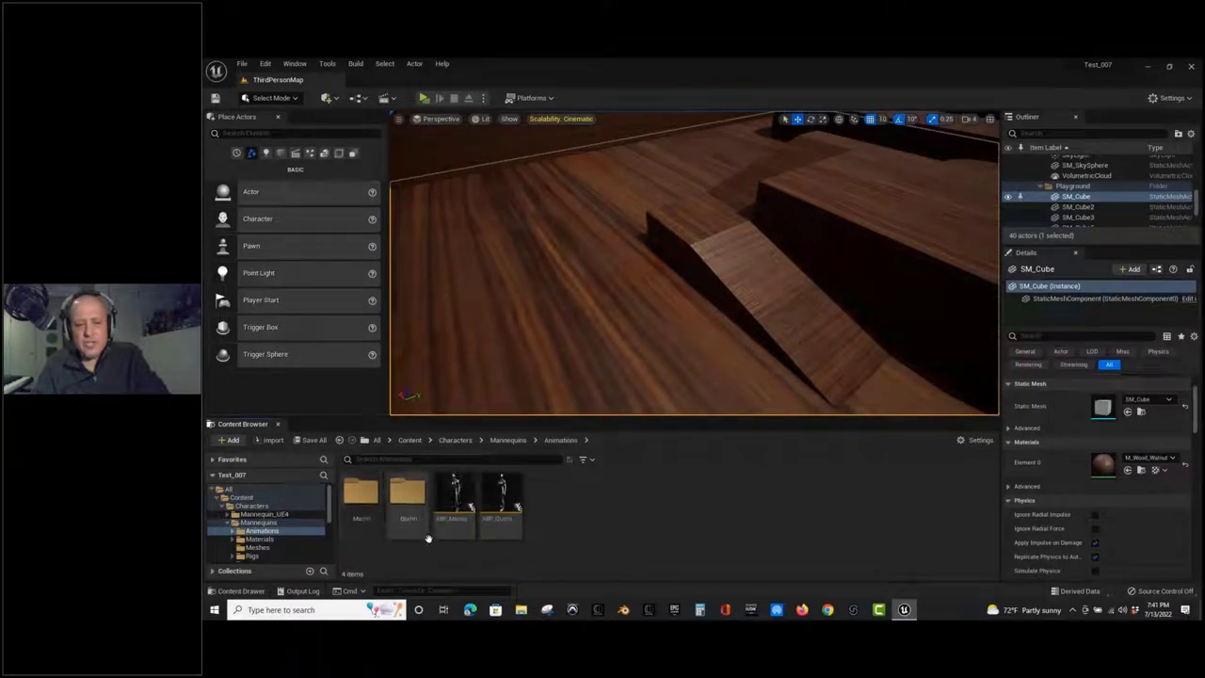
pyautogui.click(453, 520)
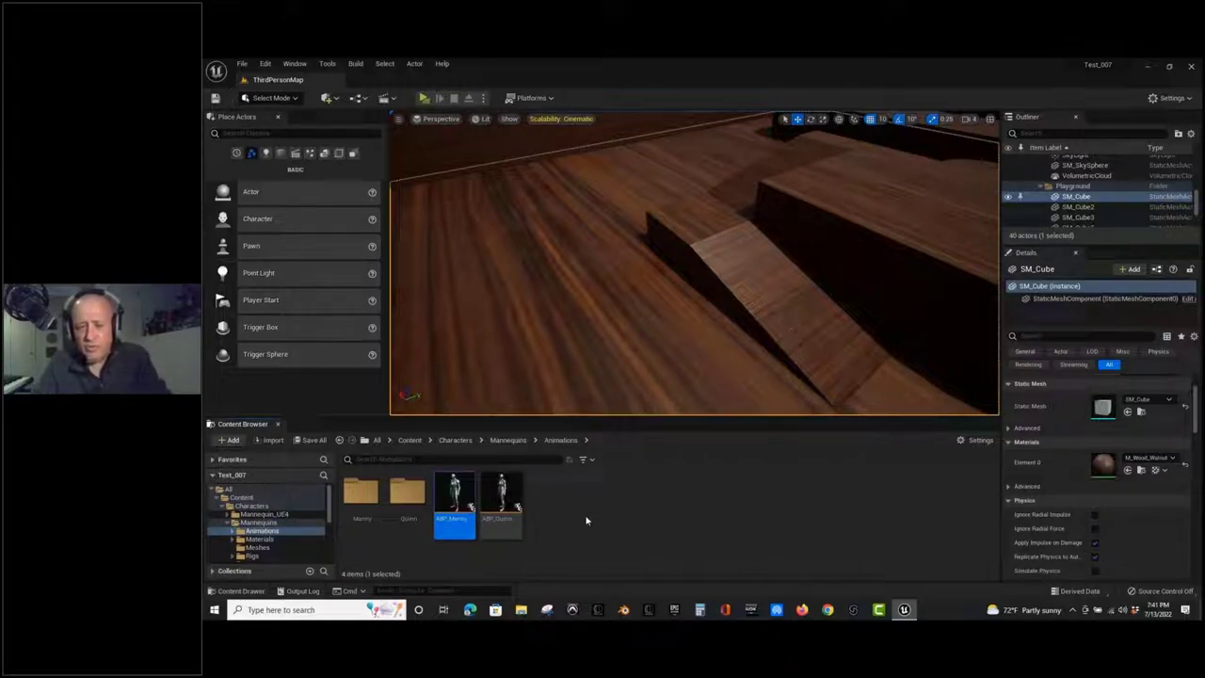
pyautogui.click(501, 508)
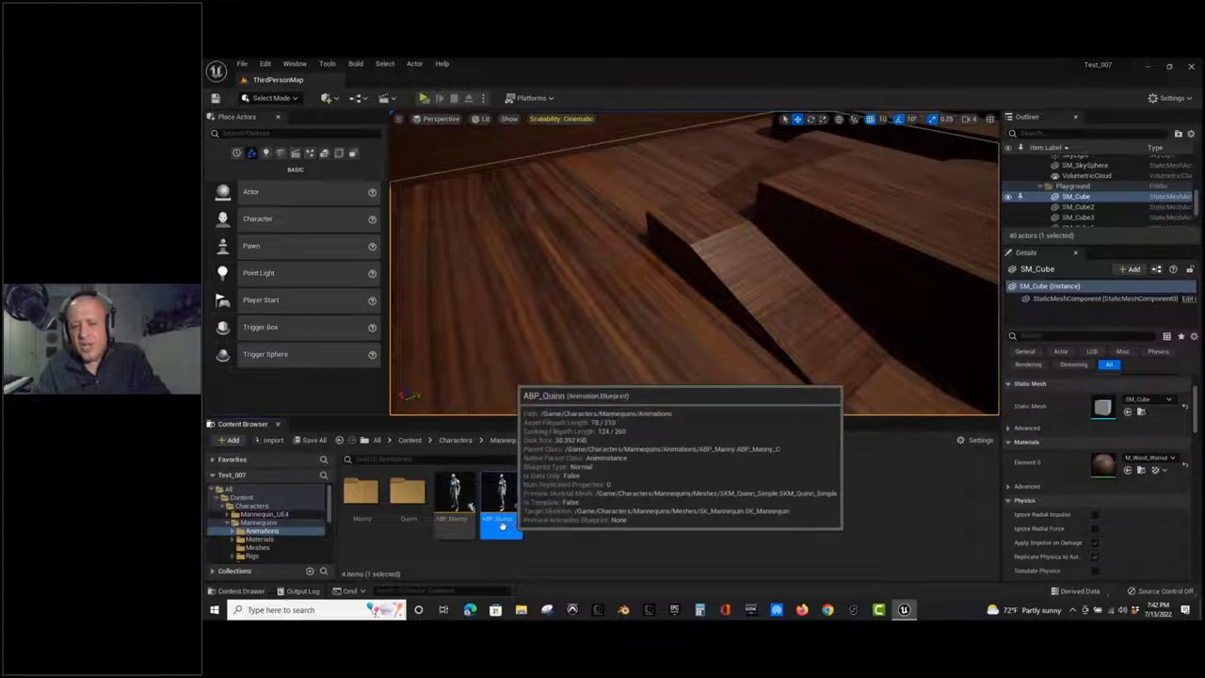
pyautogui.click(450, 521)
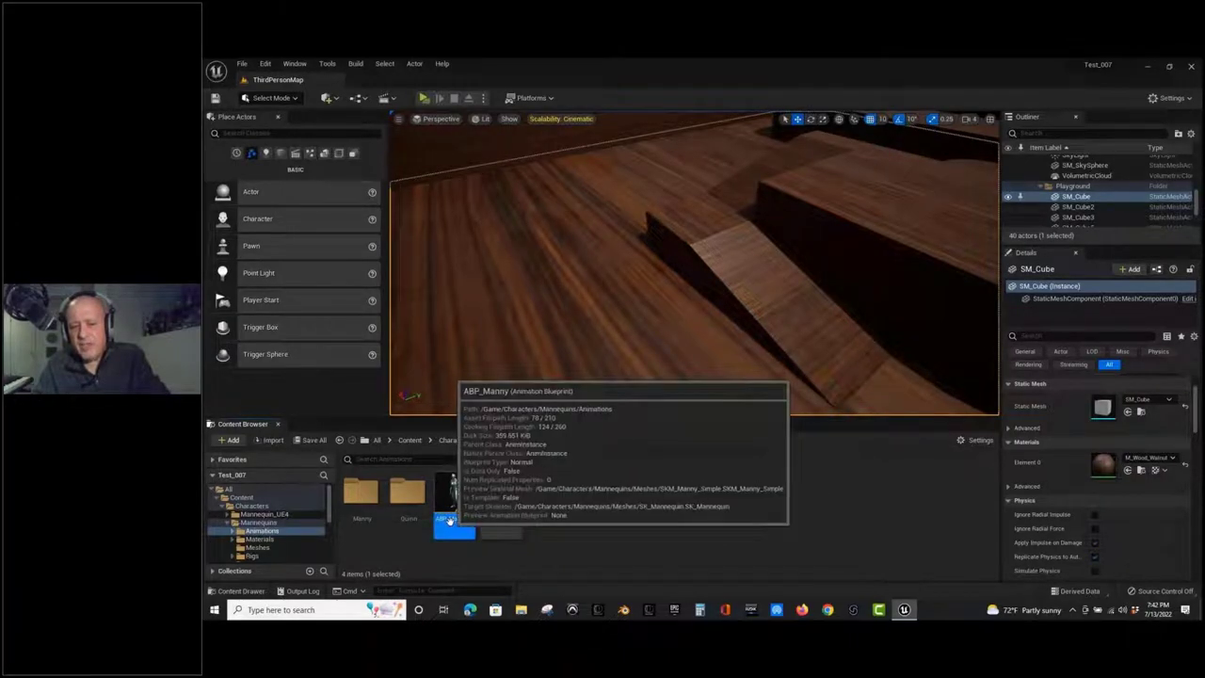
# Open the ABP_Manny animation blueprint and view its AnimGraph.
pyautogui.click(501, 508)
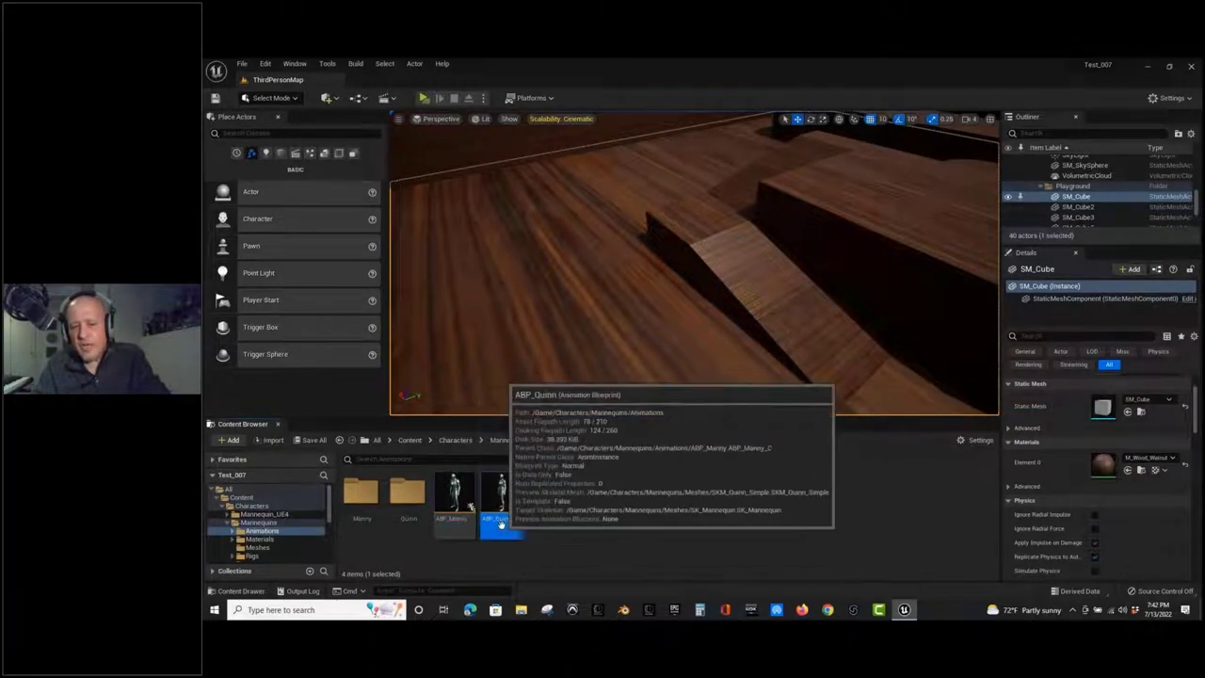
pyautogui.click(462, 516)
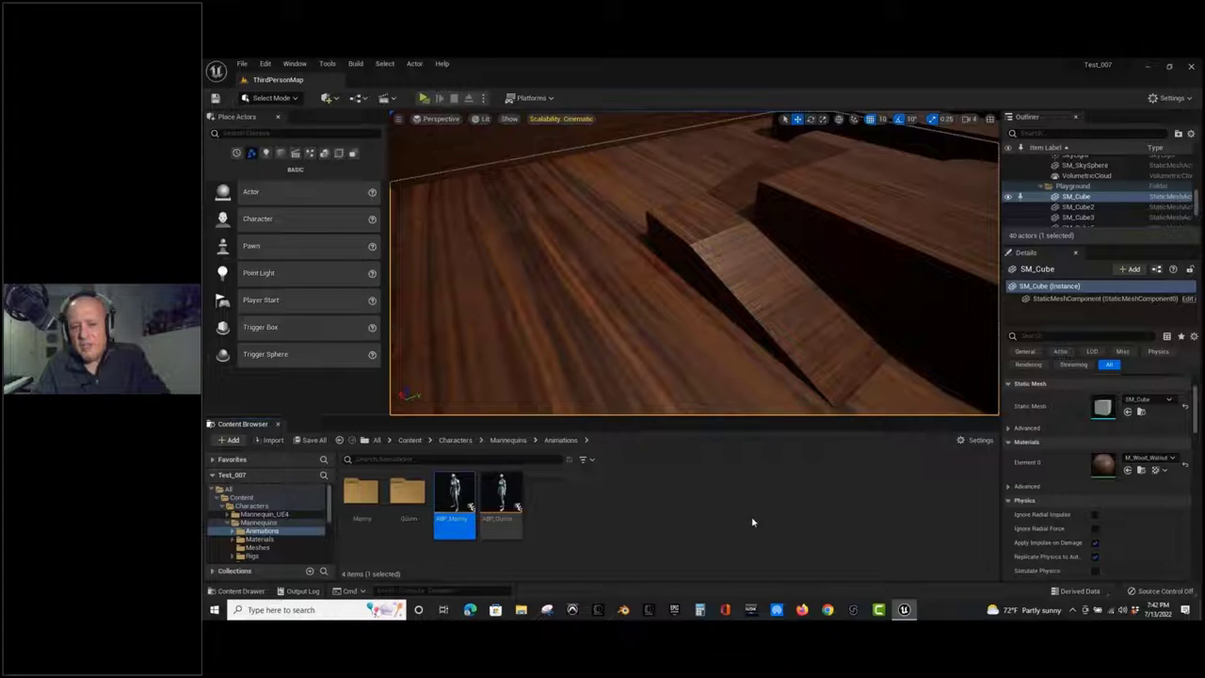
pyautogui.moveTo(457, 523)
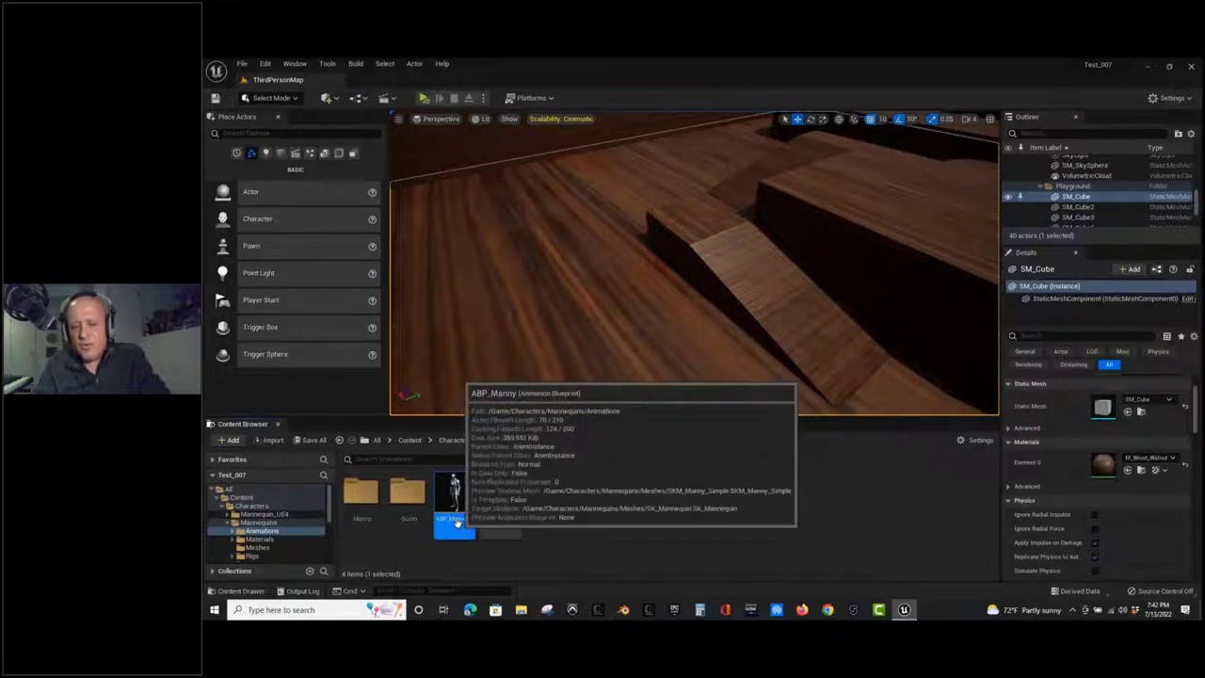
pyautogui.doubleClick(456, 518)
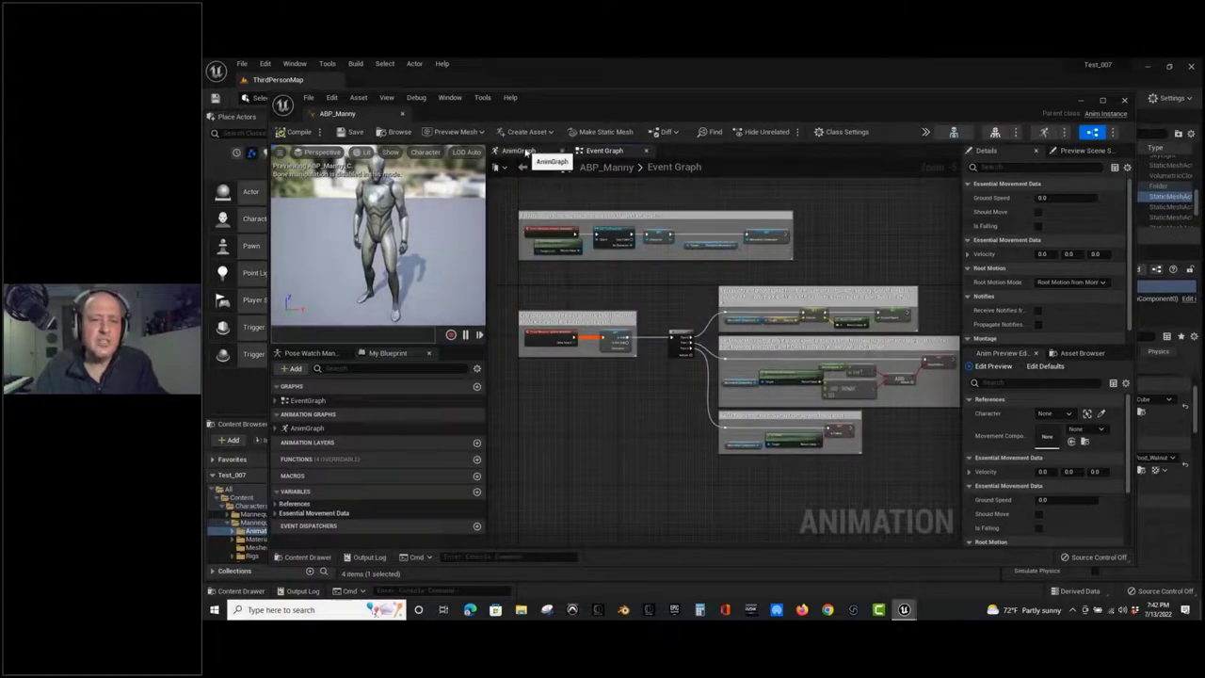
pyautogui.doubleClick(302, 428)
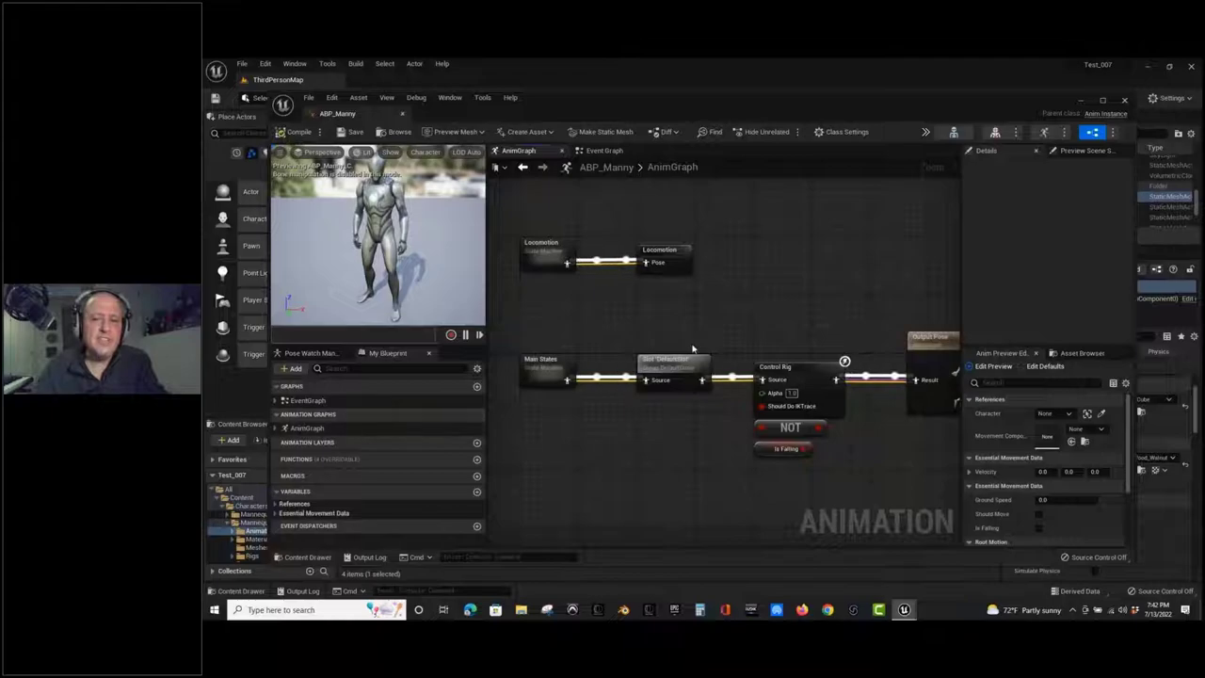
pyautogui.moveTo(799, 310); pyautogui.dragTo(791, 341, button='right')
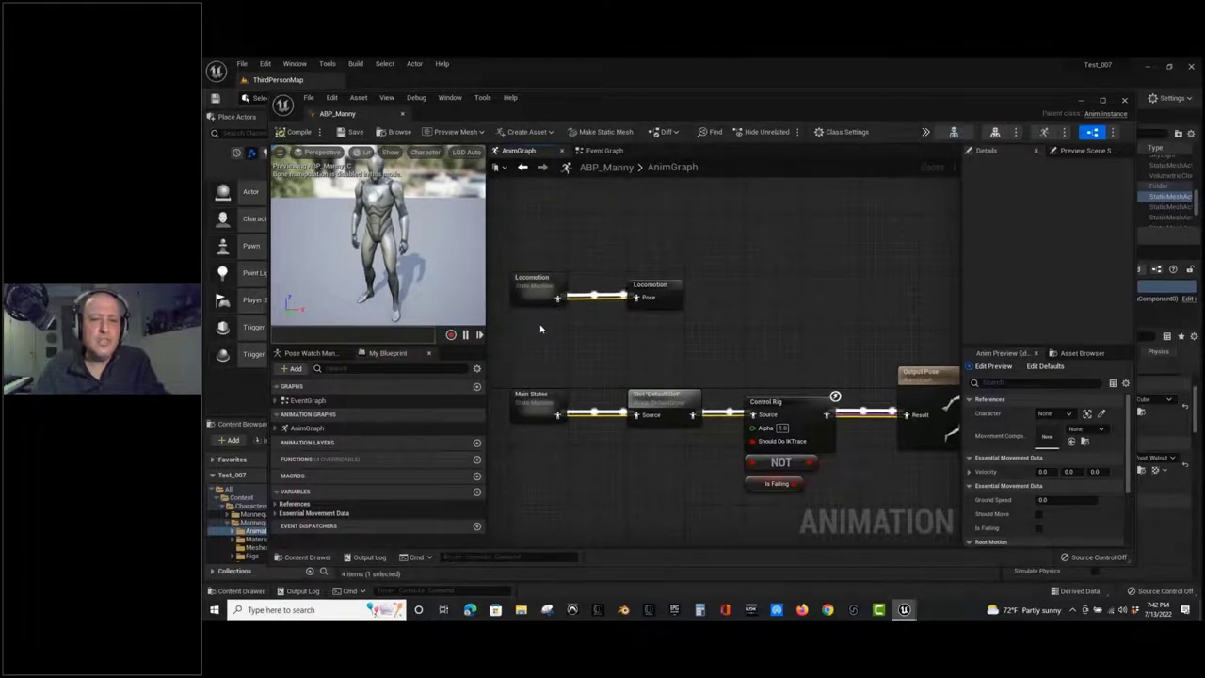
# Open the Locomotion state machine in the AnimGraph and save the ABP_Manny blueprint.
pyautogui.click(534, 278)
pyautogui.click(534, 279)
pyautogui.doubleClick(539, 282)
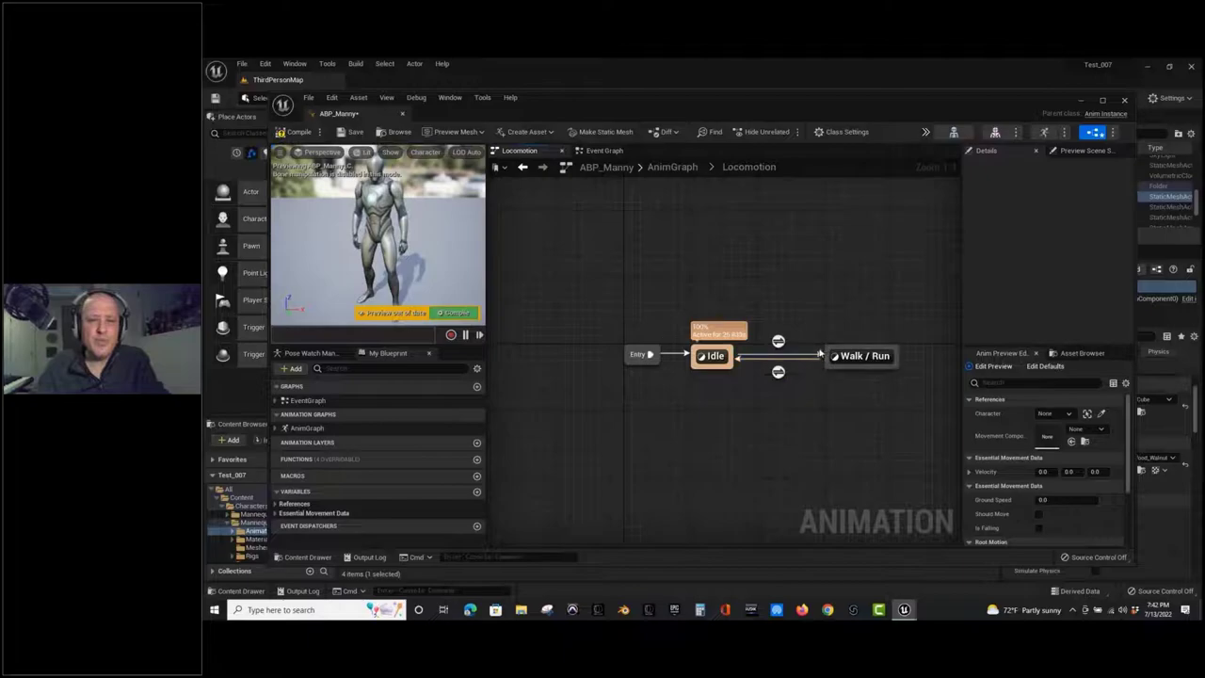
pyautogui.click(351, 131)
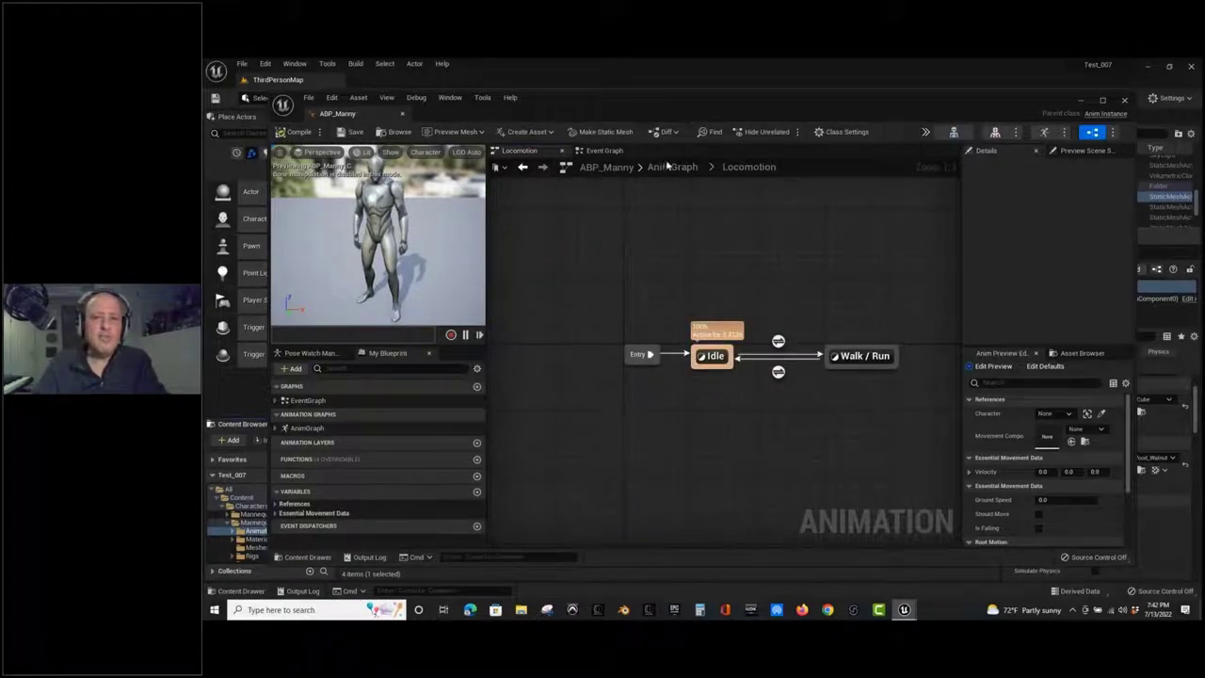
# Reposition the cached Locomotion pose and DefaultSlot nodes in the AnimGraph, and save and close ABP_Manny.
pyautogui.doubleClick(303, 428)
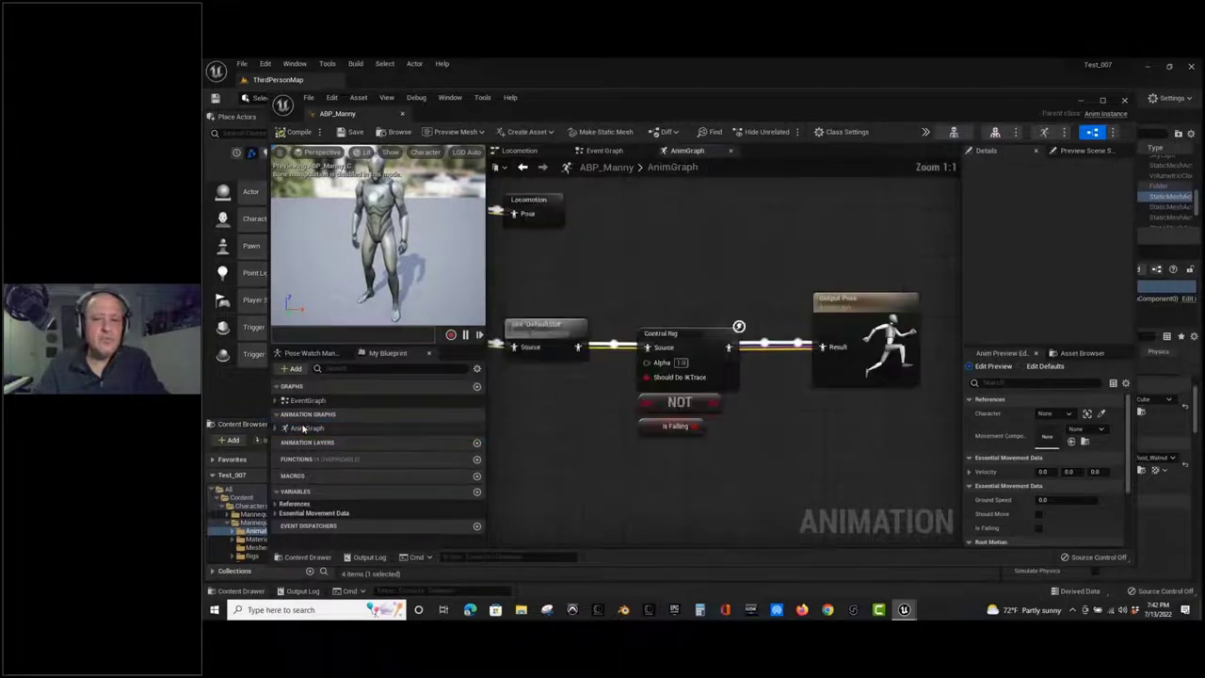
pyautogui.click(739, 256)
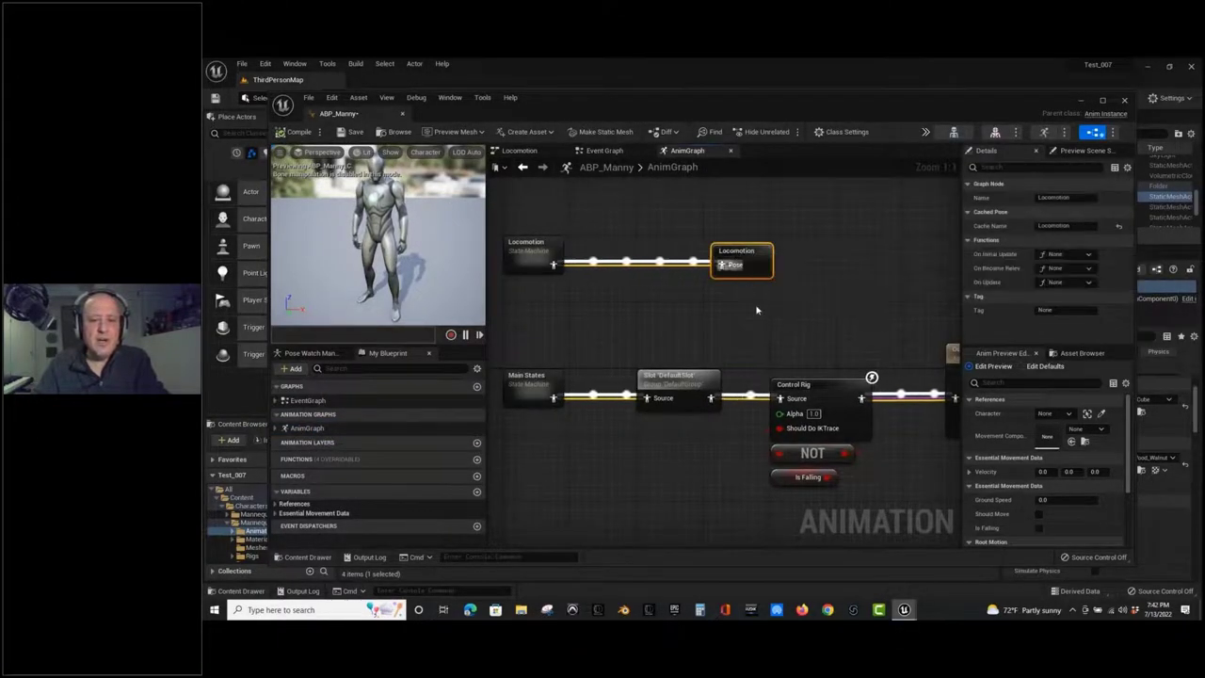
pyautogui.moveTo(702, 386); pyautogui.dragTo(769, 339, button='right')
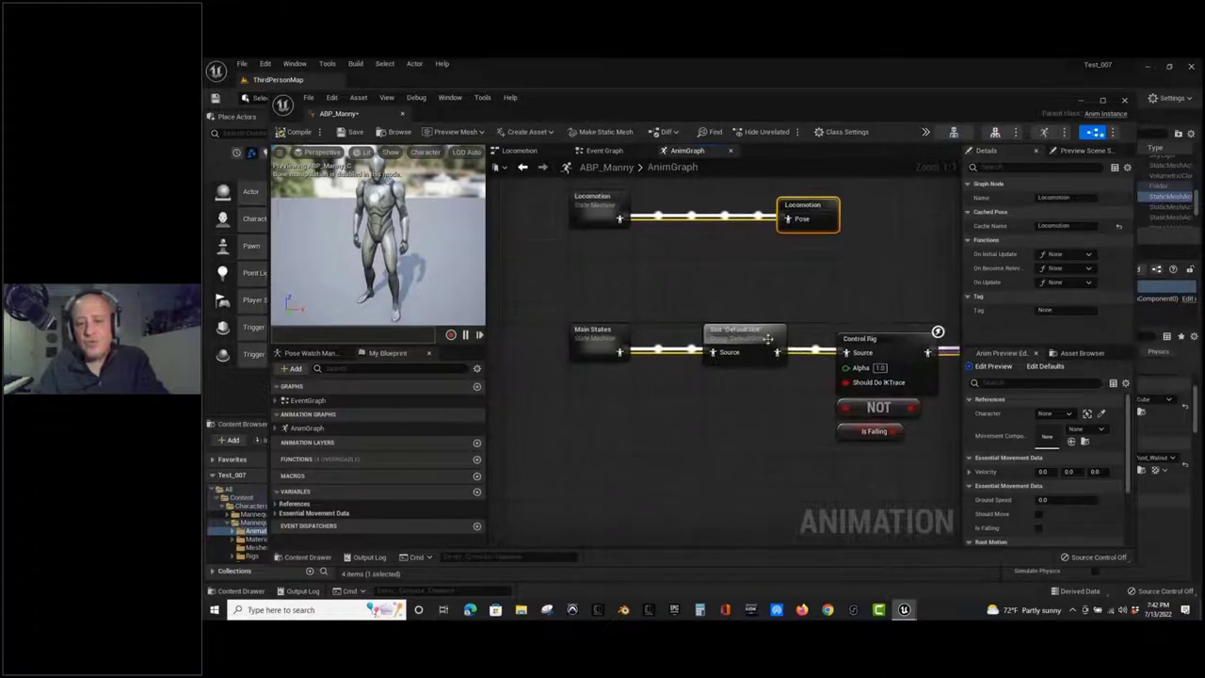
pyautogui.moveTo(757, 332); pyautogui.dragTo(735, 331)
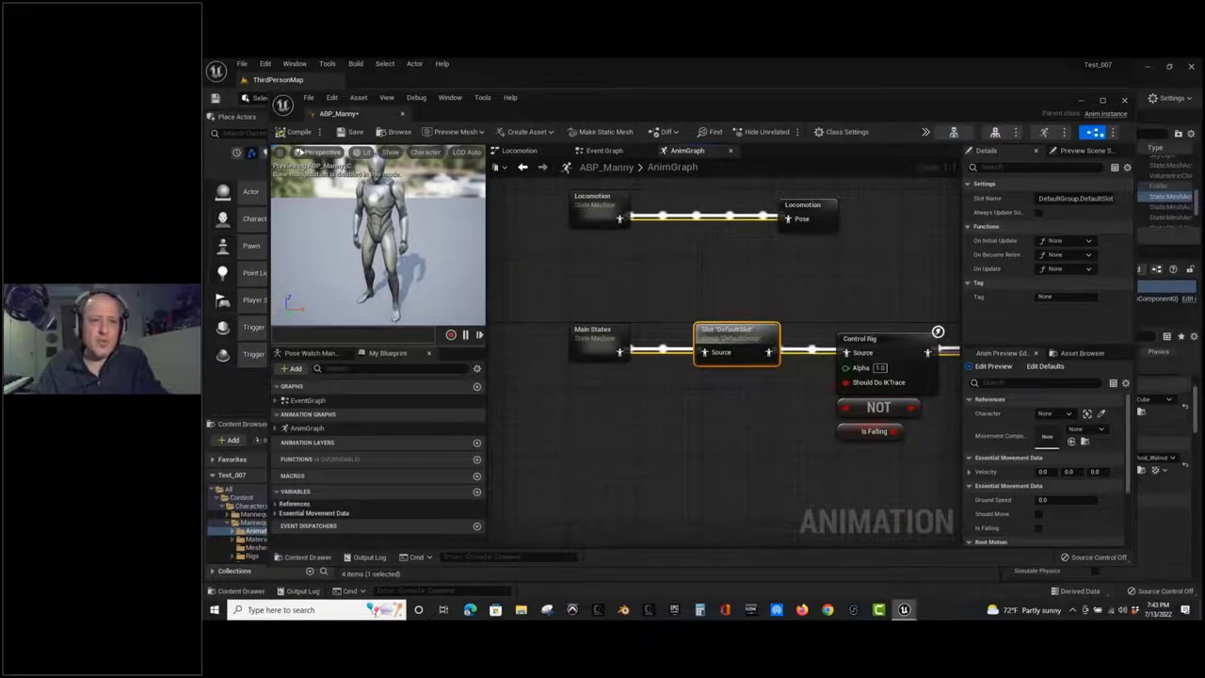
pyautogui.click(350, 133)
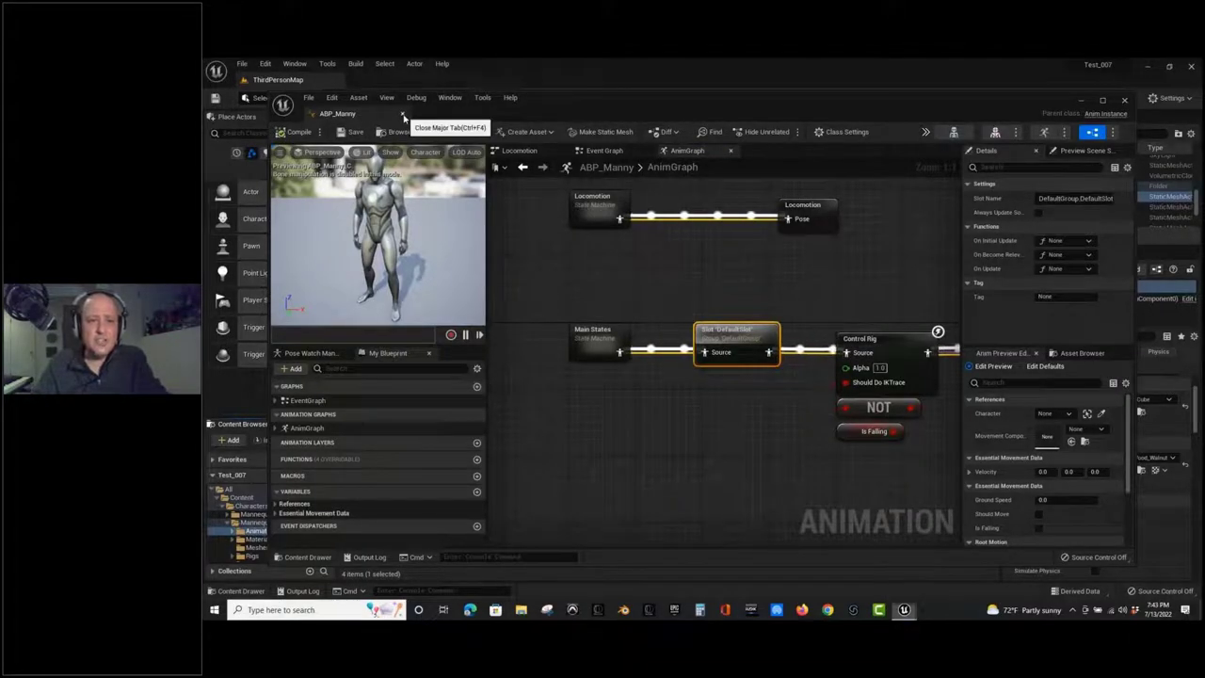
pyautogui.click(403, 115)
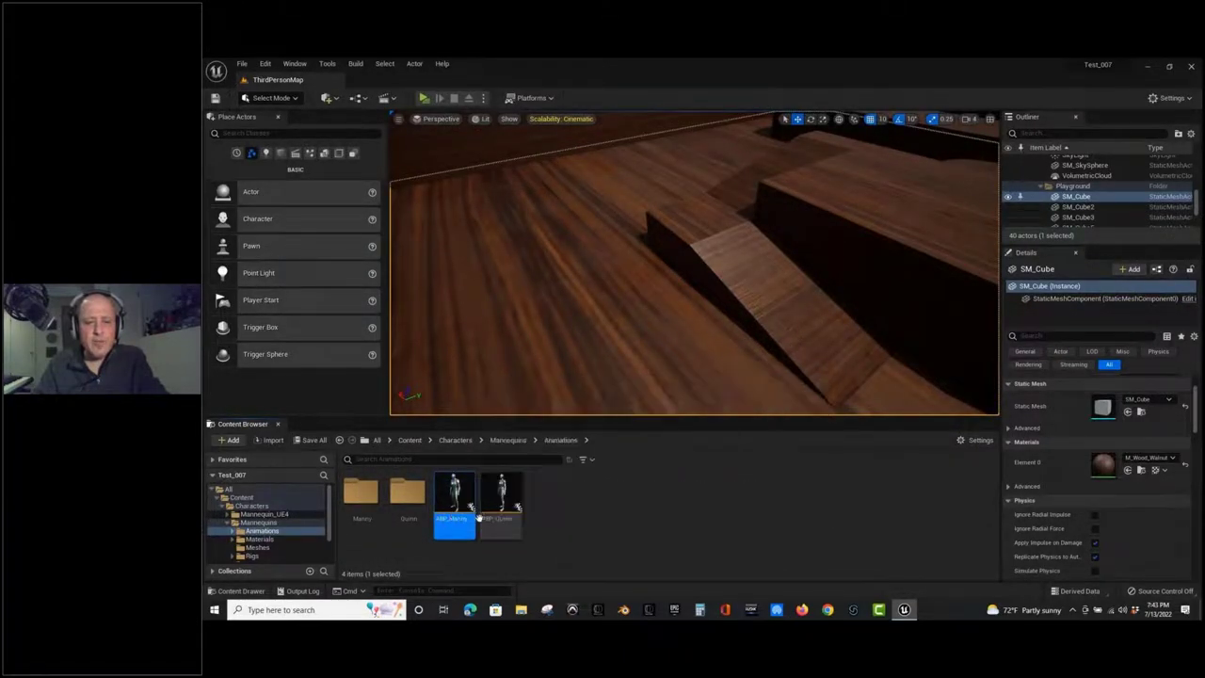
# Open the MM_Walk_InPlace animation from the Manny animations folder and pause it at about frame 62.
pyautogui.click(360, 499)
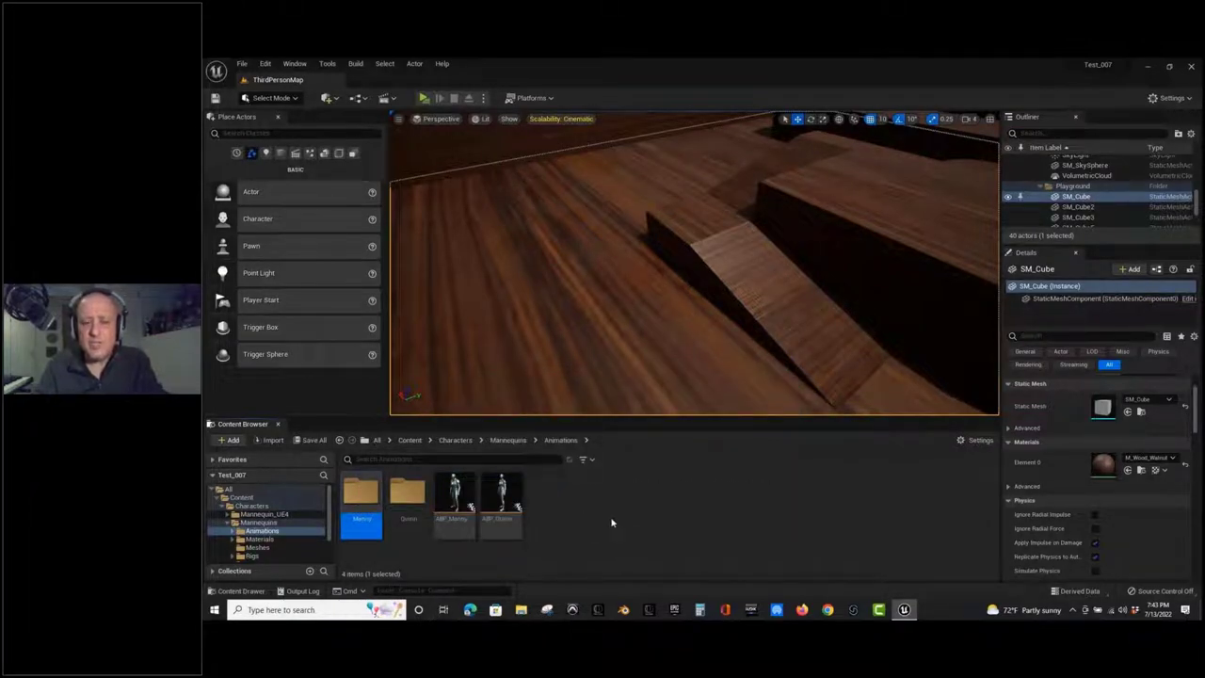
pyautogui.doubleClick(361, 499)
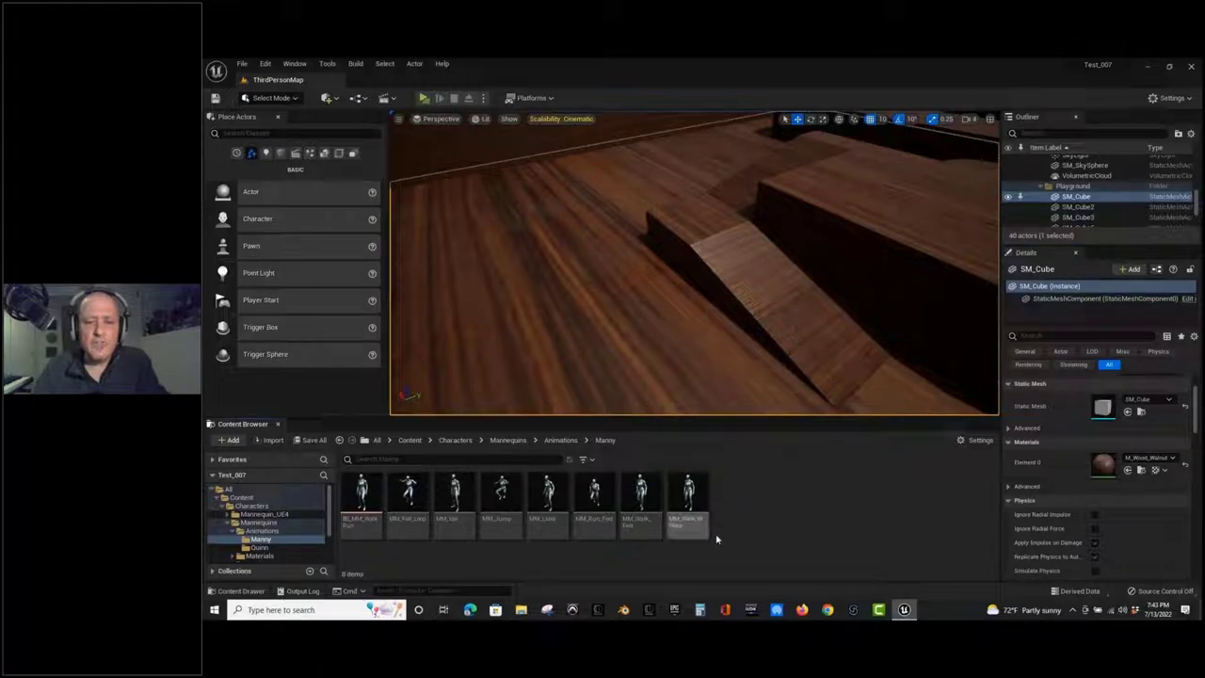
pyautogui.moveTo(629, 521)
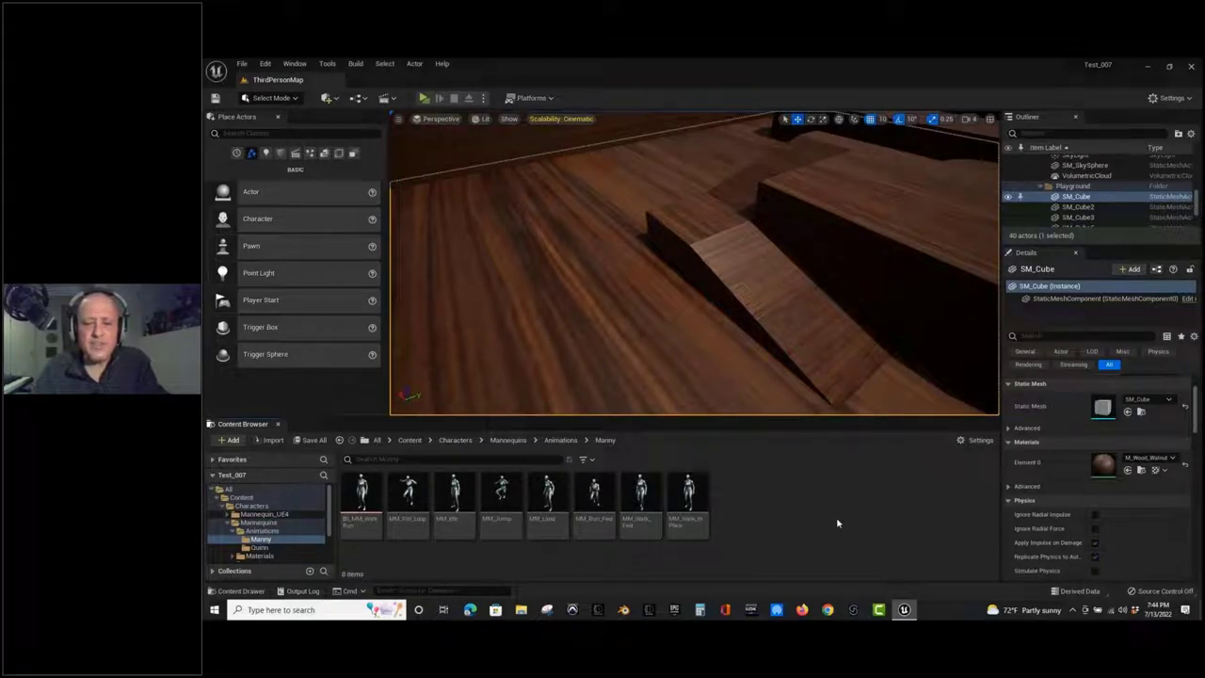
pyautogui.click(690, 527)
pyautogui.doubleClick(690, 525)
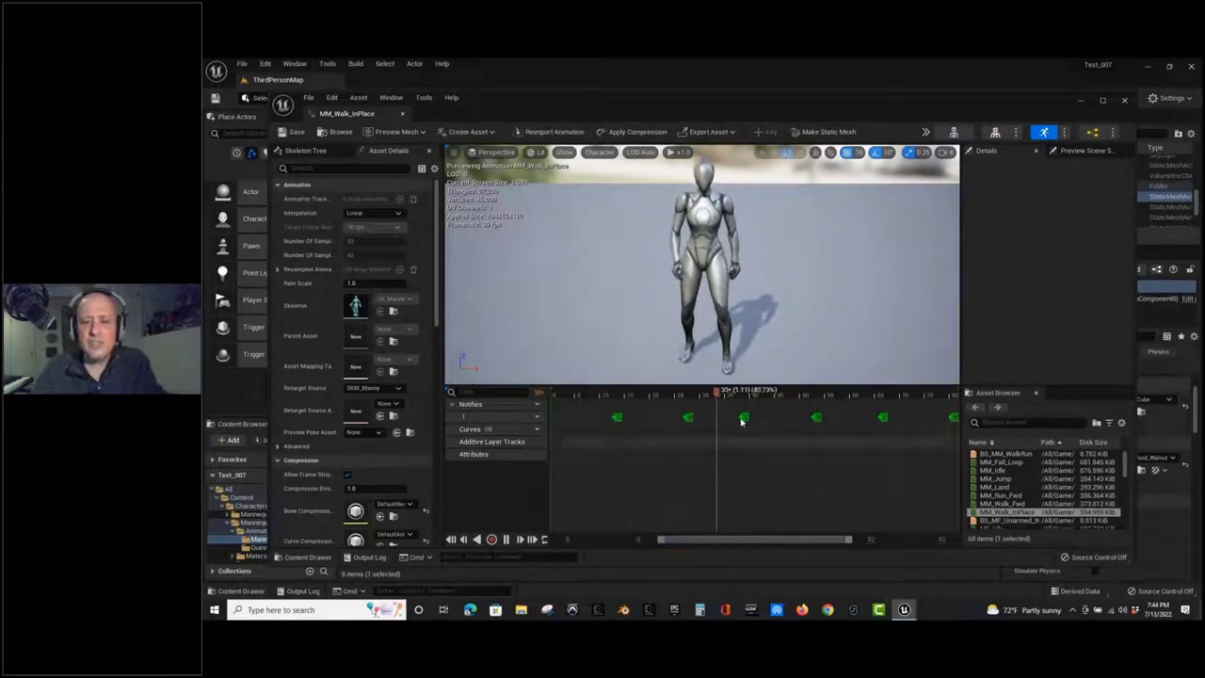
pyautogui.click(861, 393)
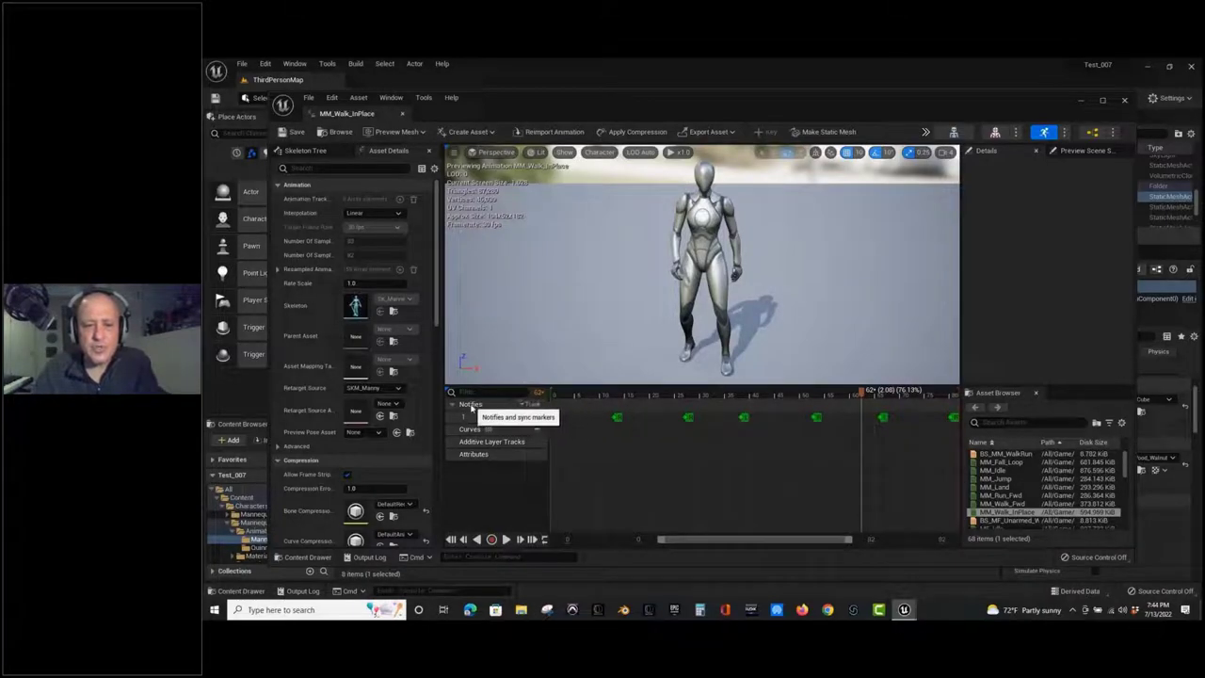
# Add a notify track to MM_Walk_InPlace and name it Footfalls.
pyautogui.click(531, 404)
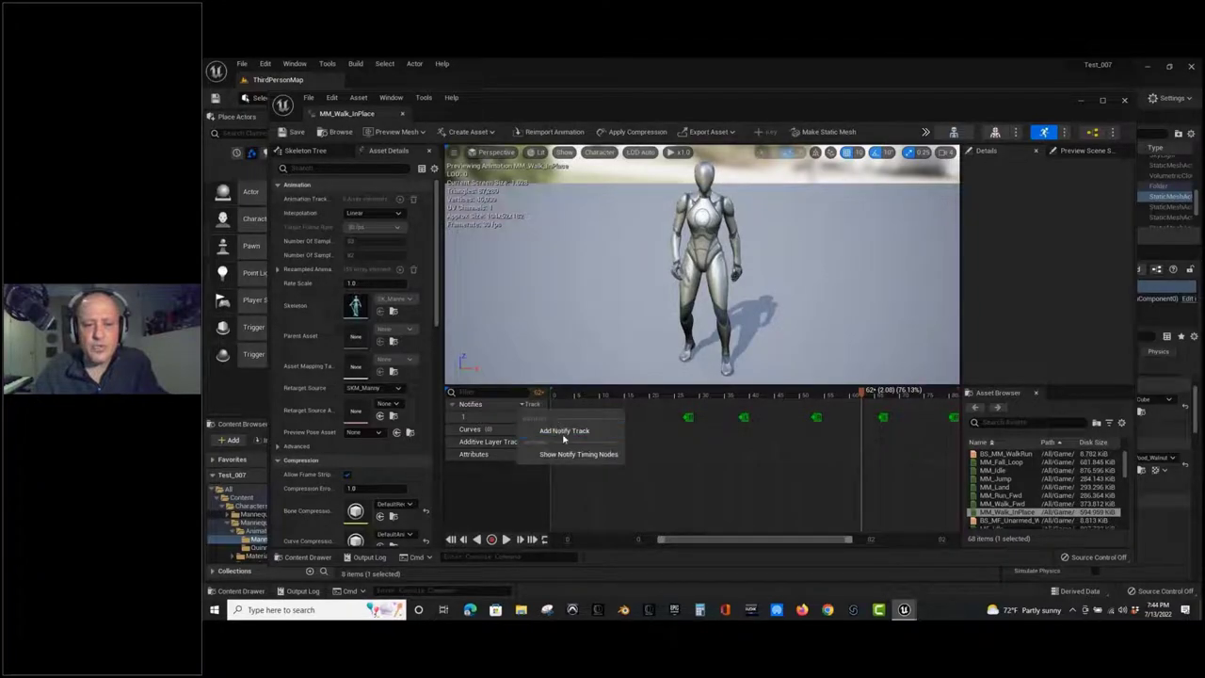
pyautogui.click(563, 430)
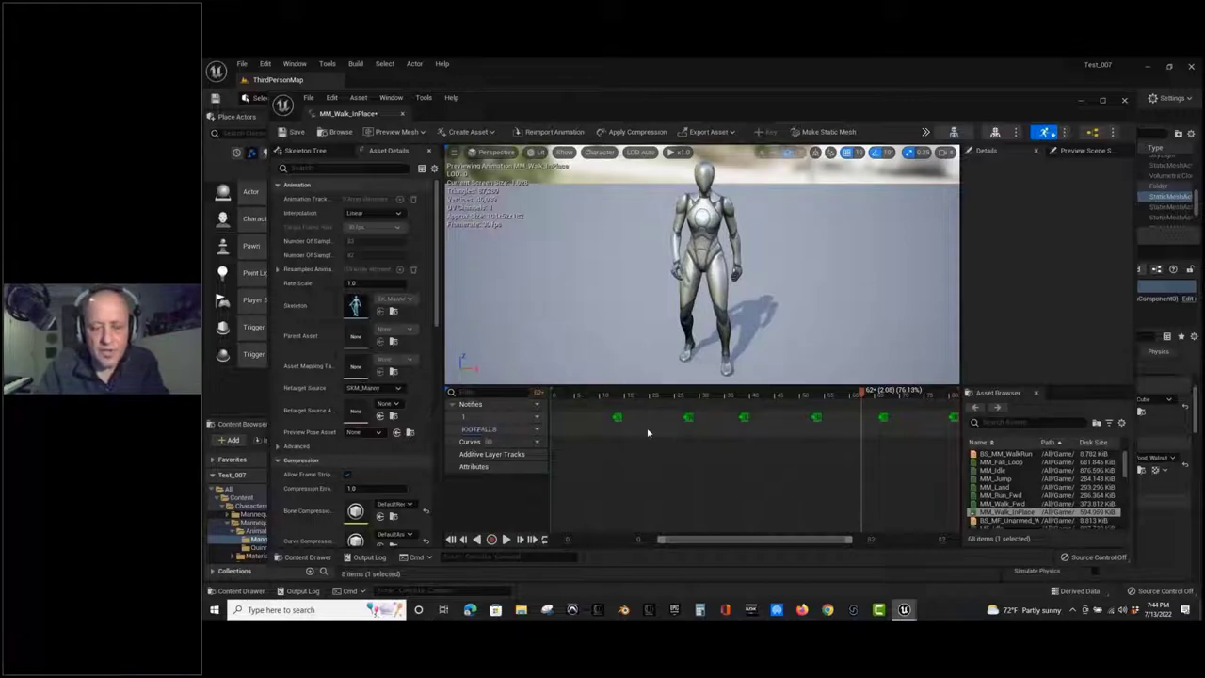
pyautogui.doubleClick(472, 431)
pyautogui.press('Return')
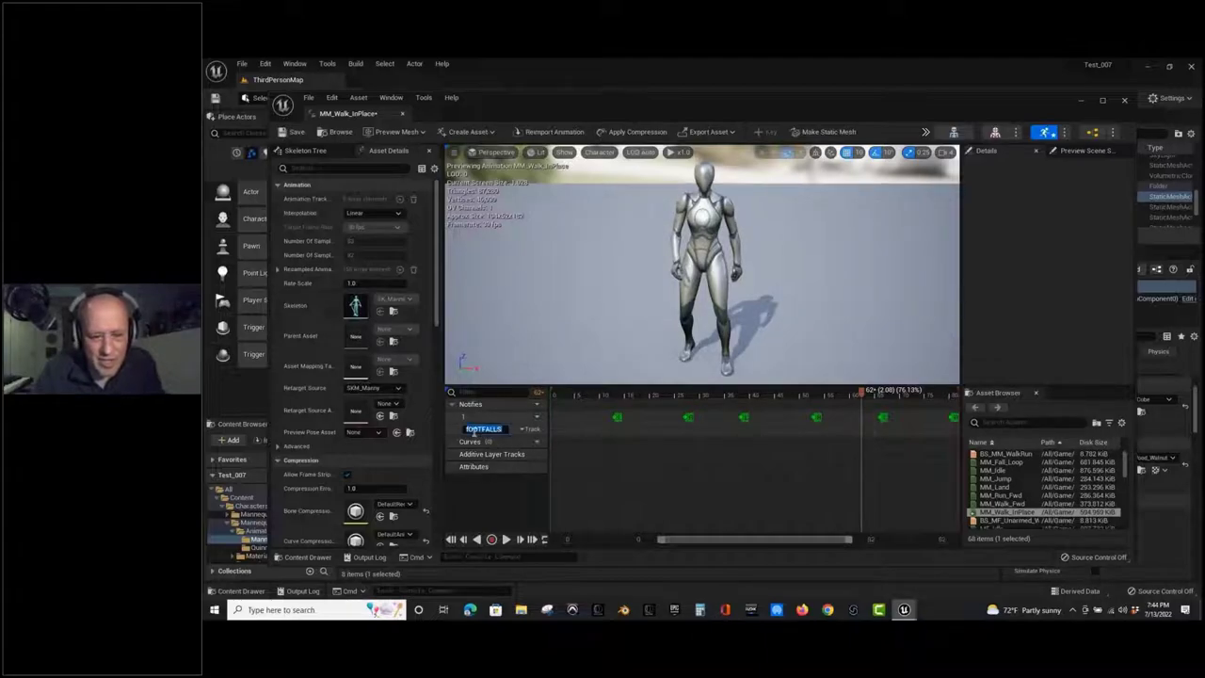
pyautogui.write('Footfall')
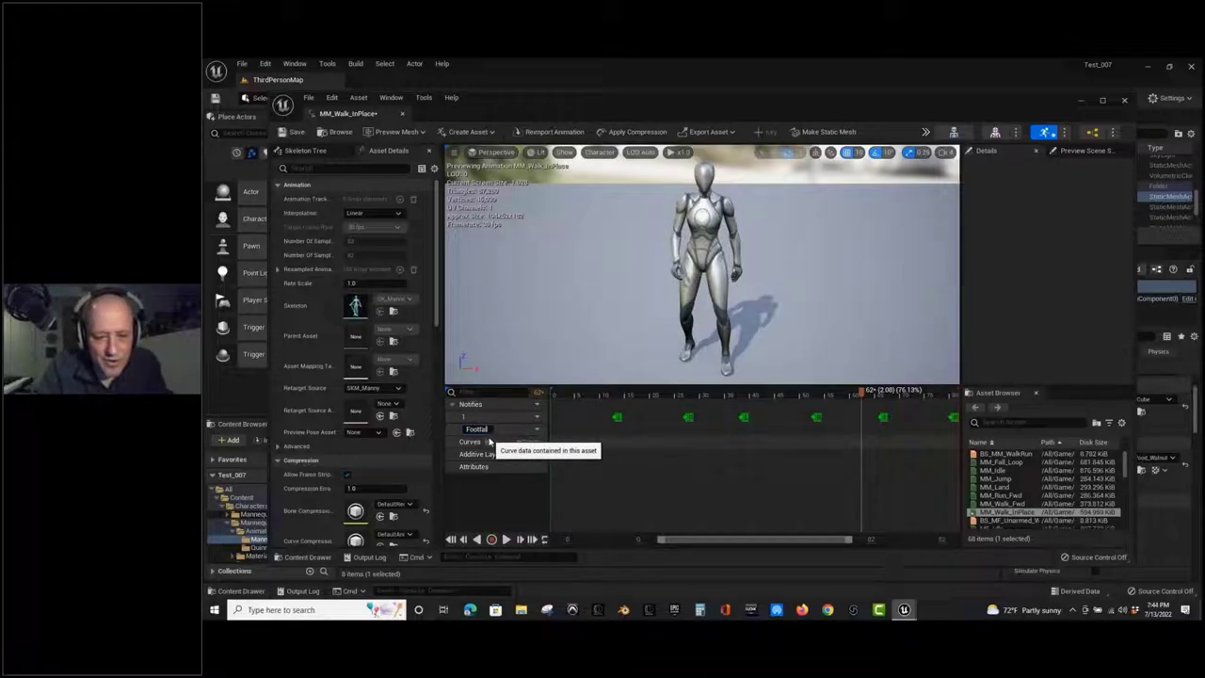
pyautogui.write('s')
pyautogui.press('Return')
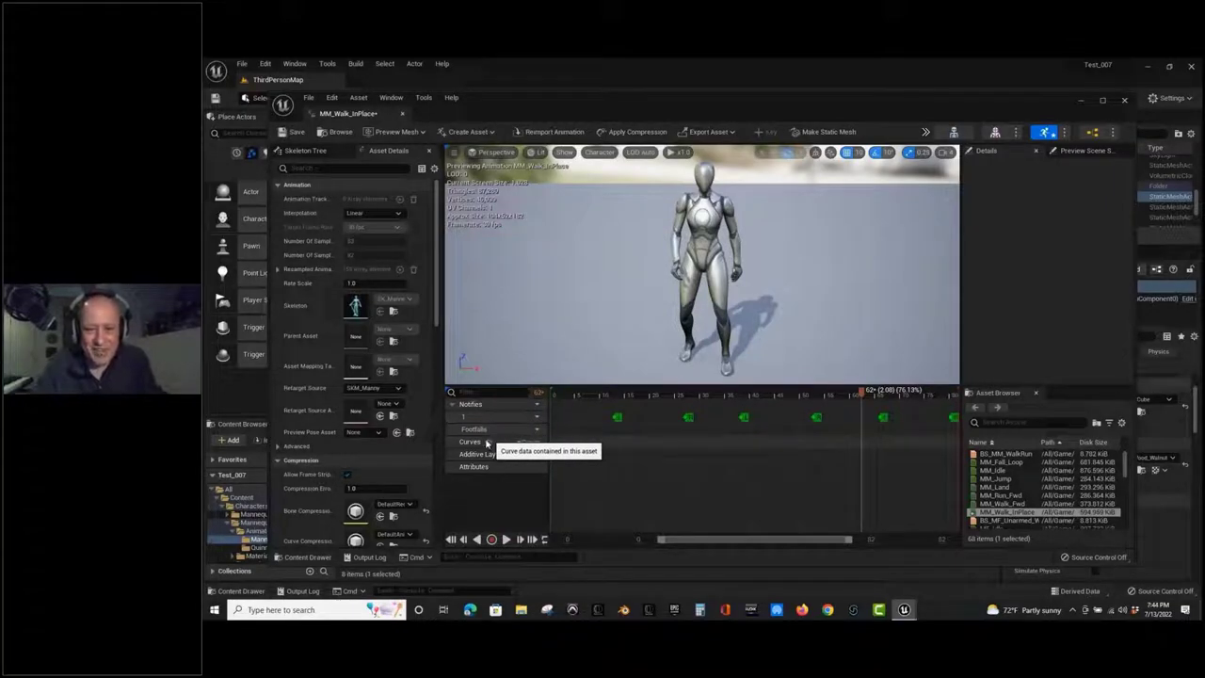
# Set the preview camera speed to 3 and frame the mannequin's legs and feet from the side.
pyautogui.moveTo(670, 211); pyautogui.dragTo(816, 238)
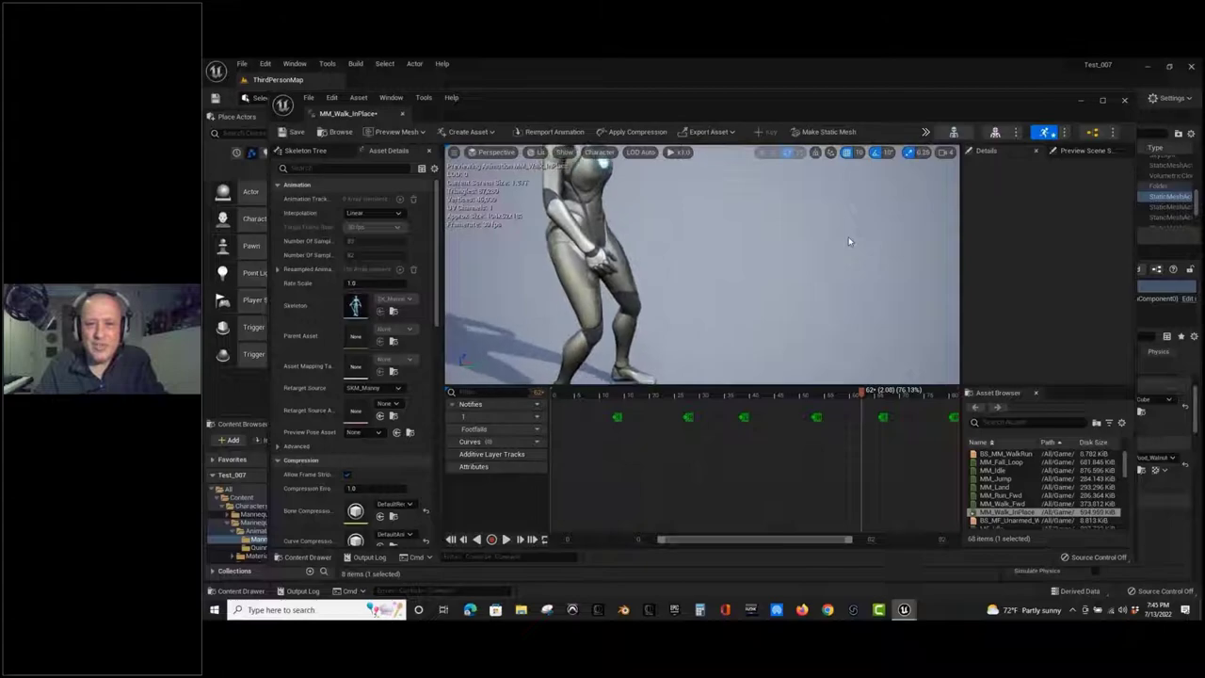
pyautogui.click(945, 153)
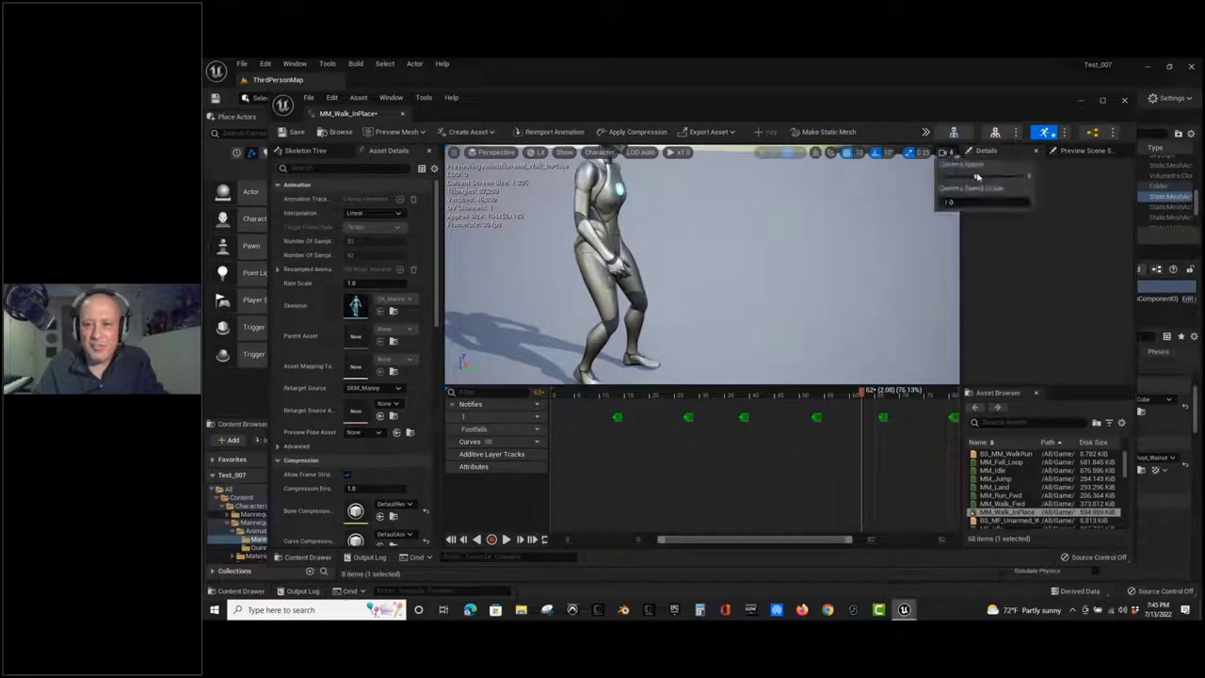
pyautogui.click(780, 223)
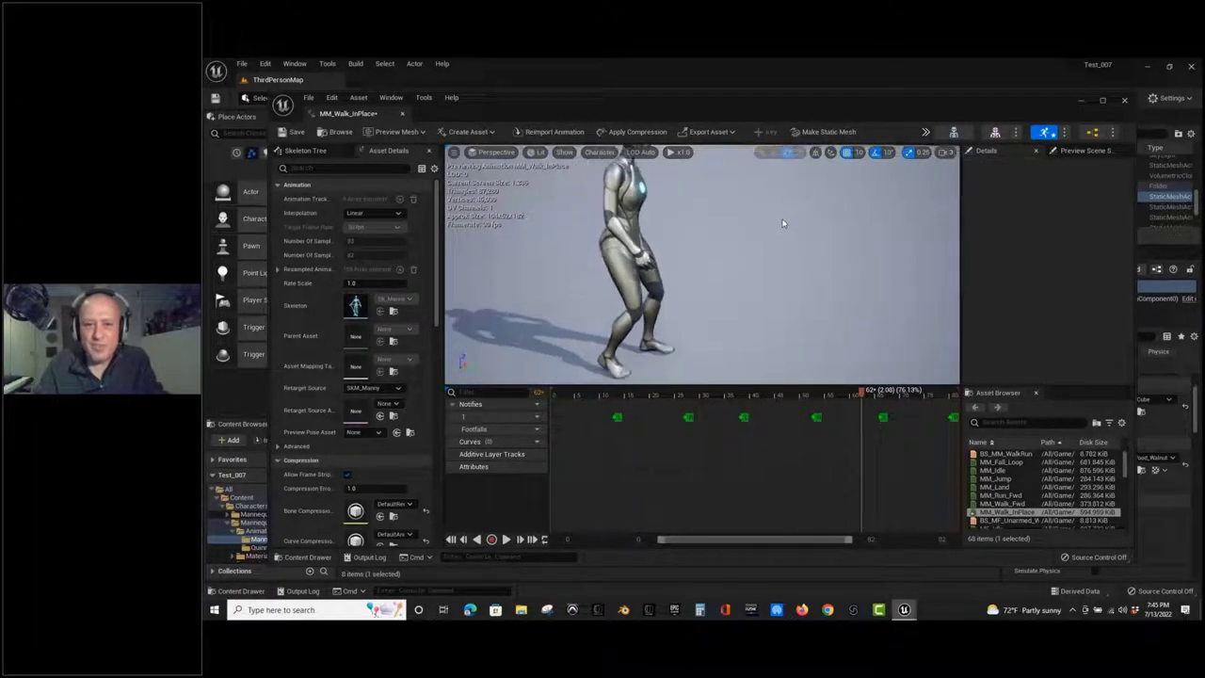
pyautogui.scroll(3, 775, 218)
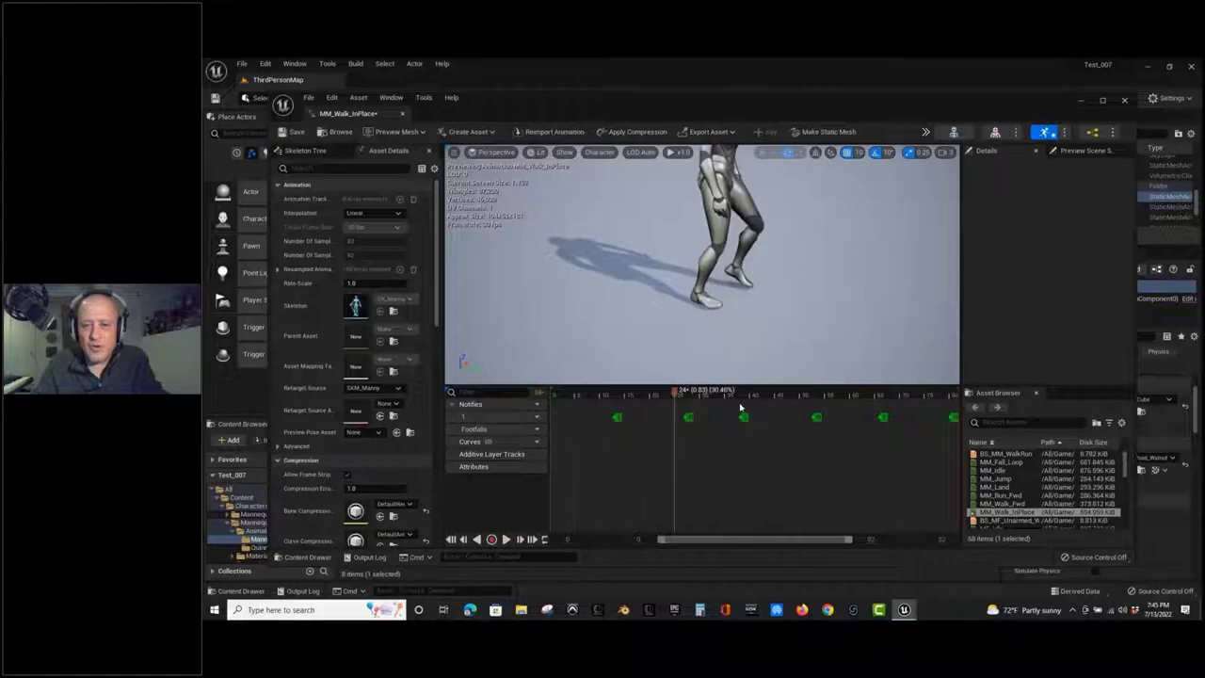
# Add a new notify named Footfall on the Footfalls track at about frame 5 of the walk.
pyautogui.moveTo(856, 395); pyautogui.dragTo(510, 398)
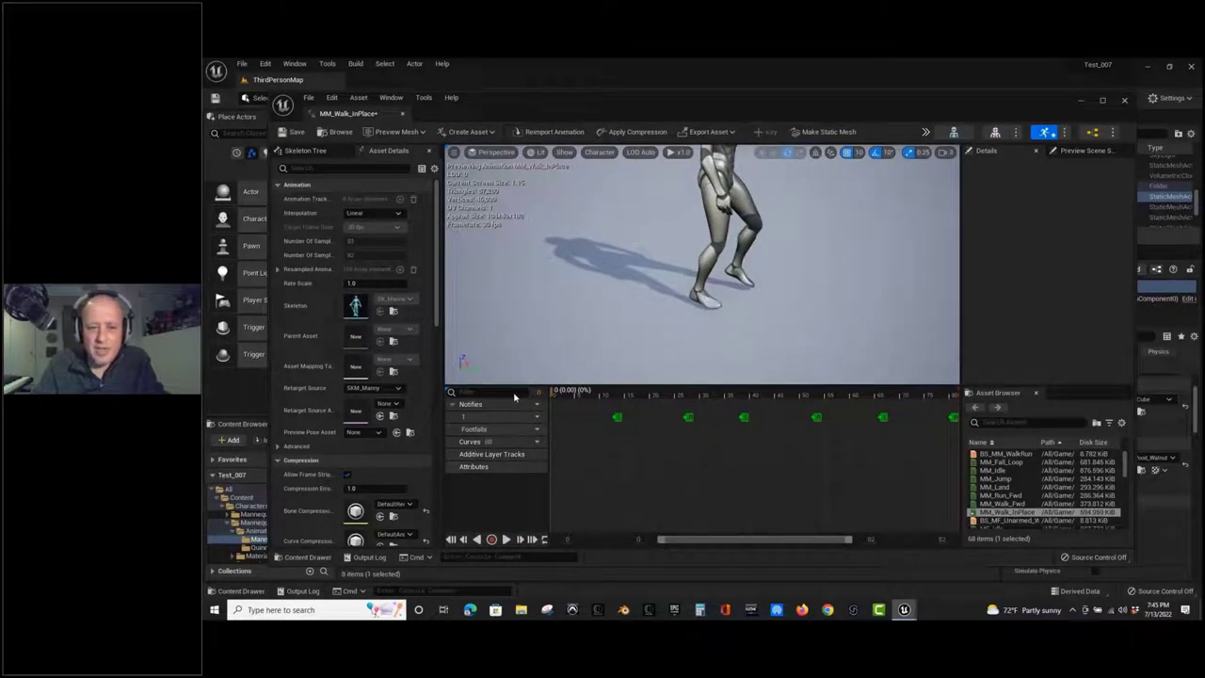
pyautogui.moveTo(481, 433)
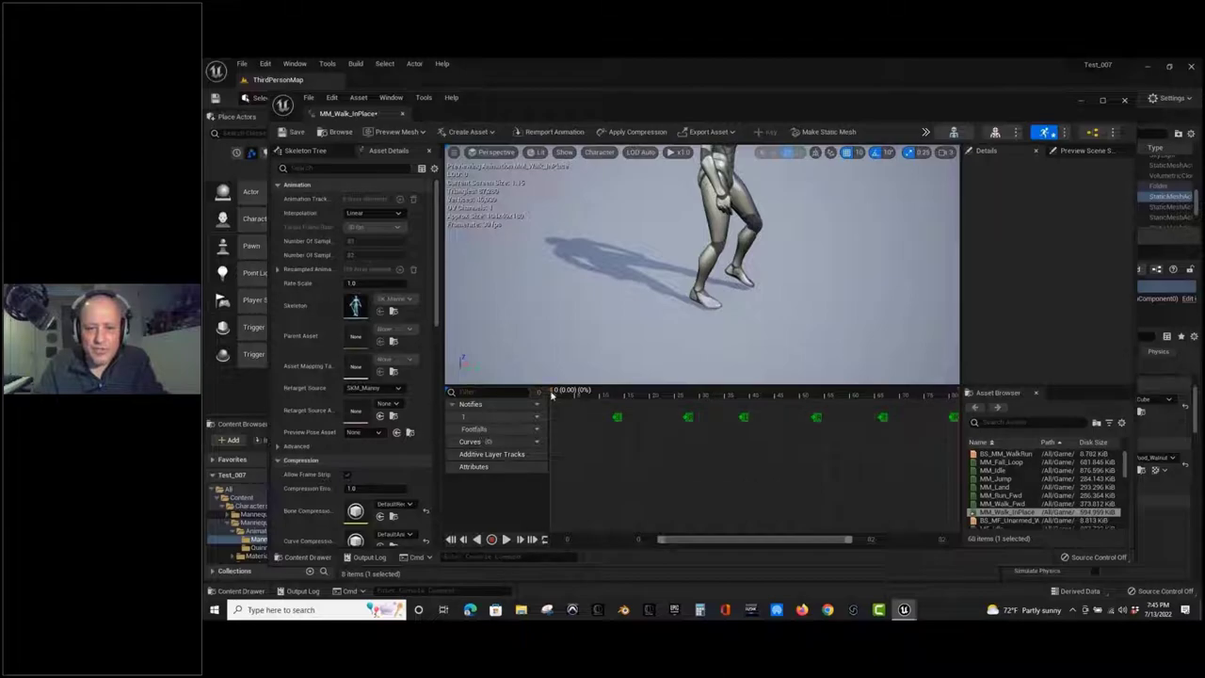
pyautogui.moveTo(553, 394); pyautogui.dragTo(579, 395)
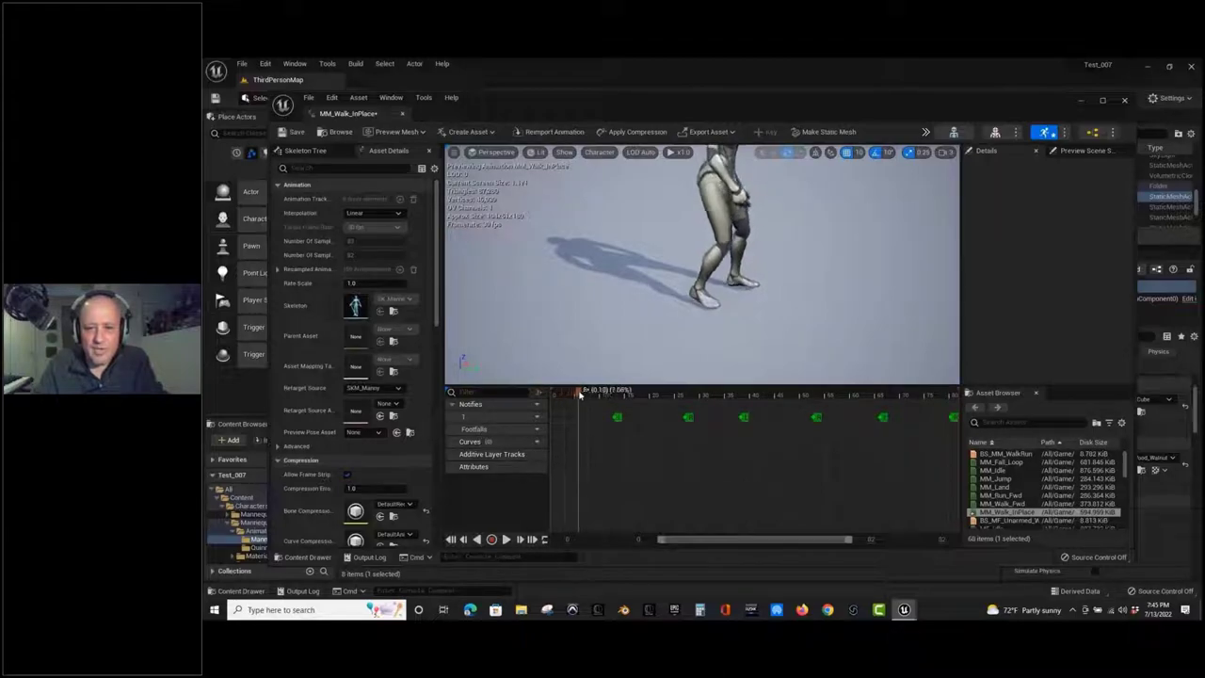
pyautogui.rightClick(578, 432)
pyautogui.moveTo(598, 453)
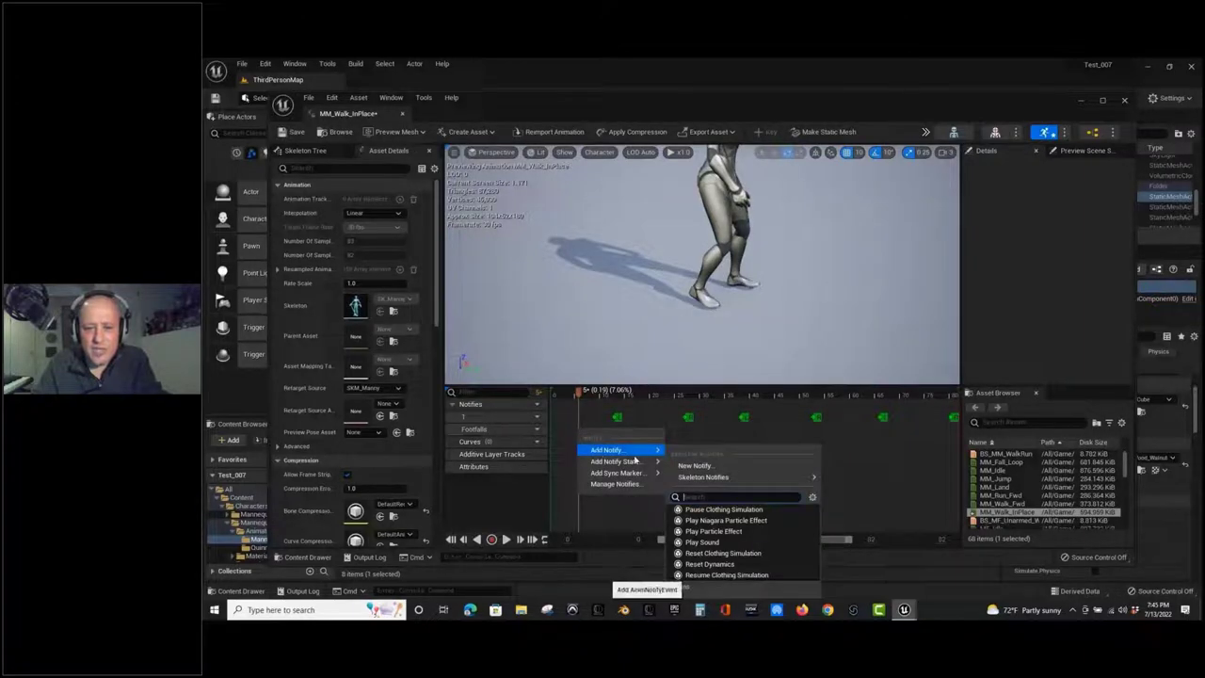
pyautogui.click(697, 466)
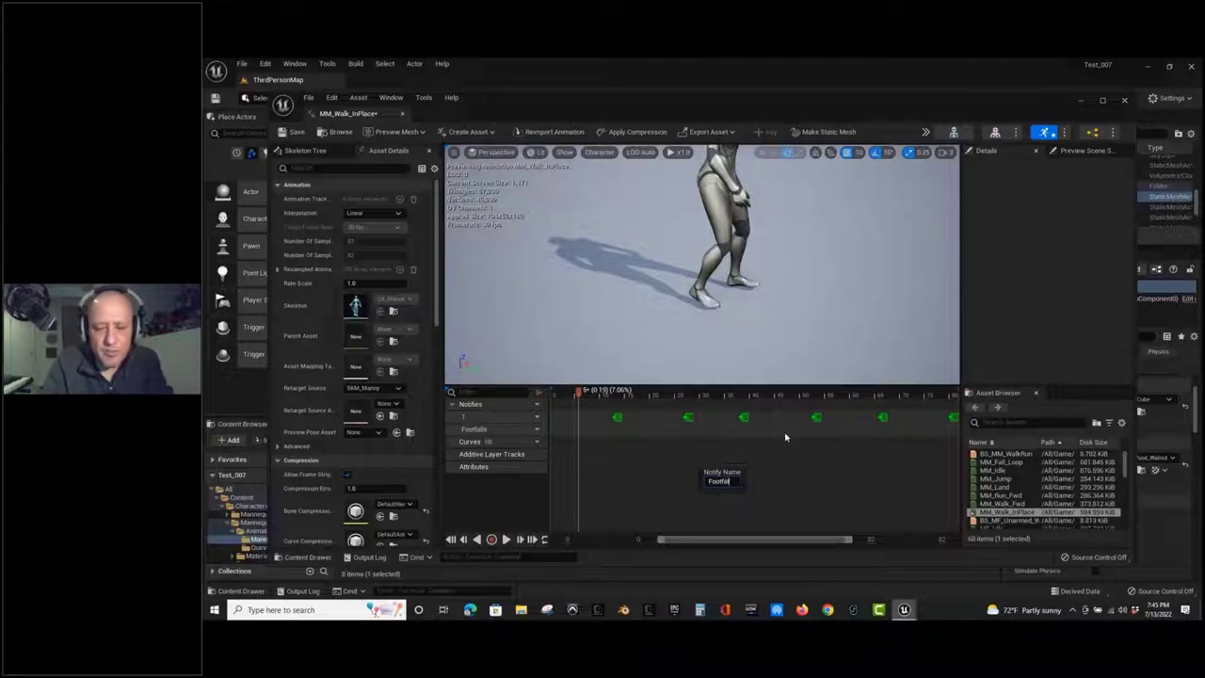
pyautogui.press('Return')
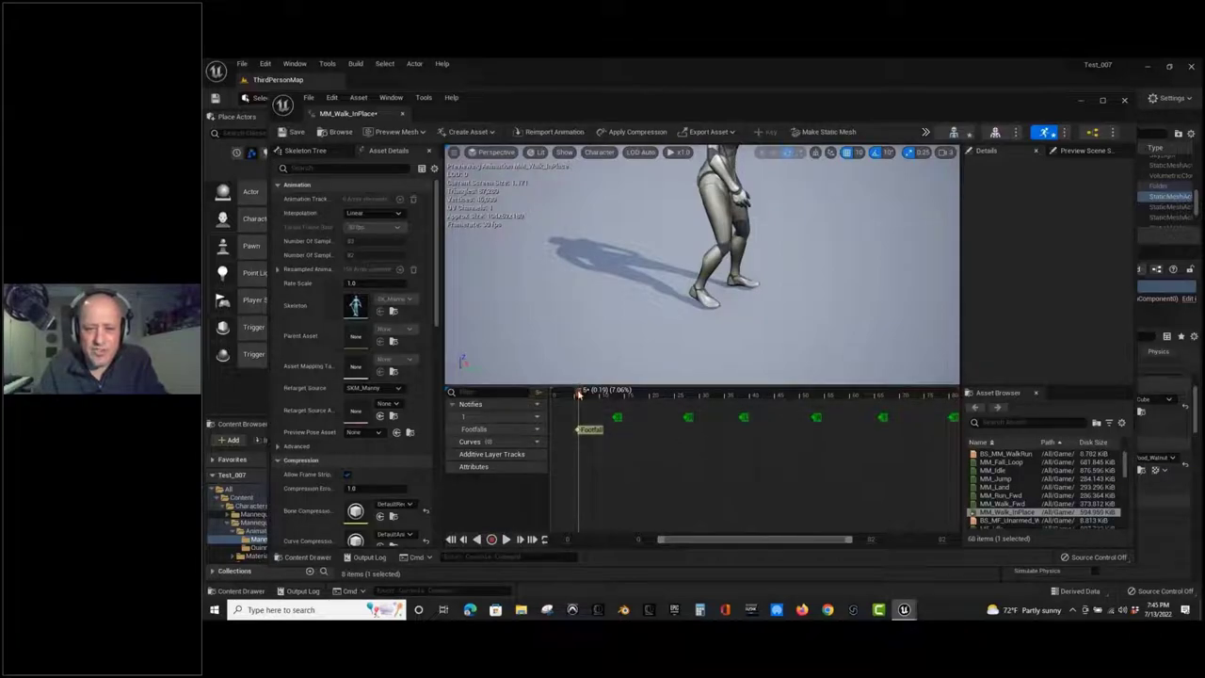
# Place the existing Footfall skeleton notify on the Footfalls track at the second foot contact, about frame 19.
pyautogui.moveTo(579, 396); pyautogui.dragTo(650, 397)
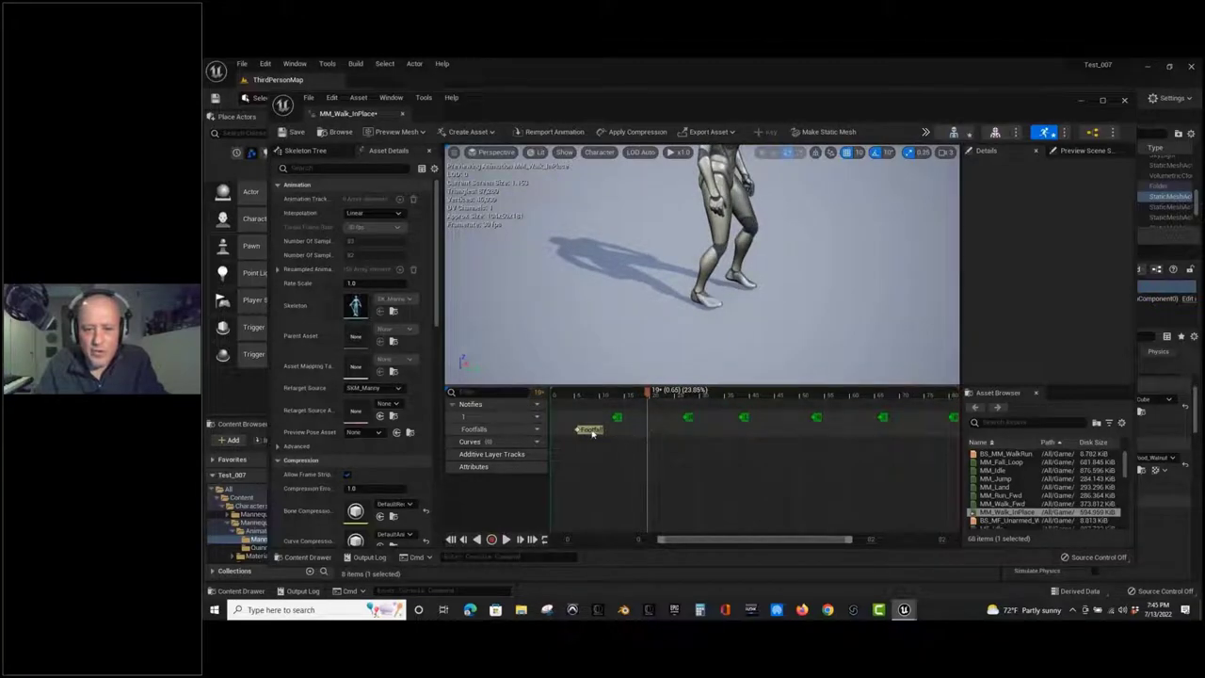
pyautogui.rightClick(645, 433)
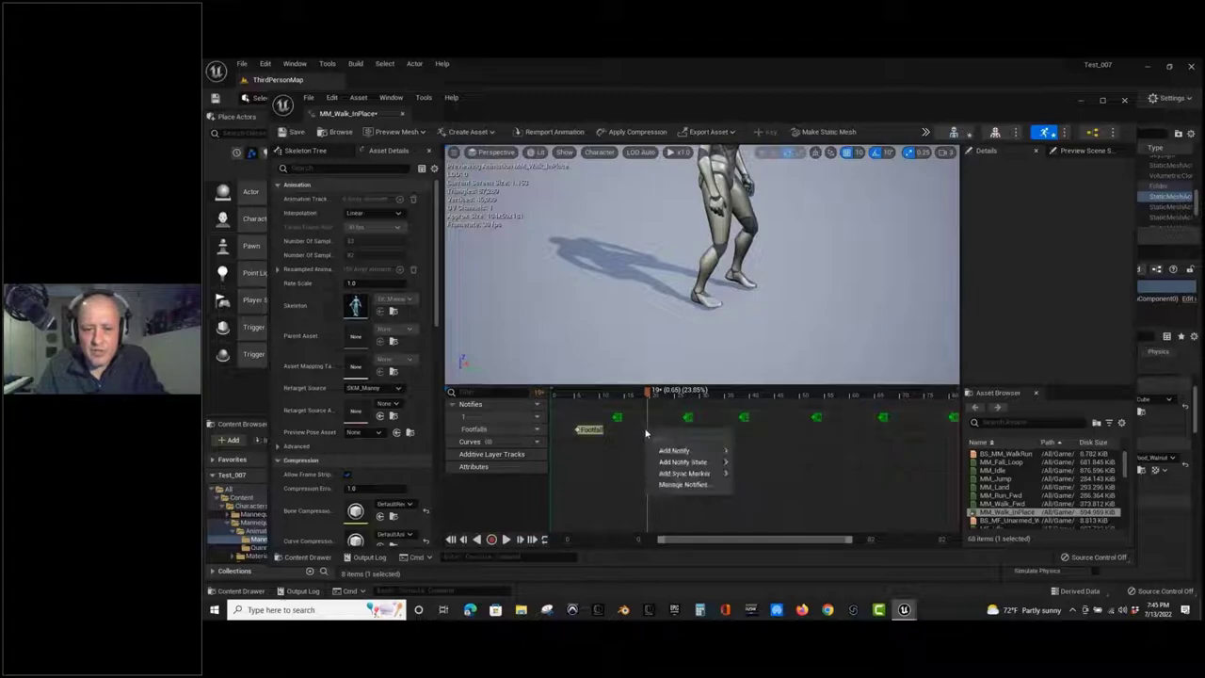
pyautogui.moveTo(676, 452)
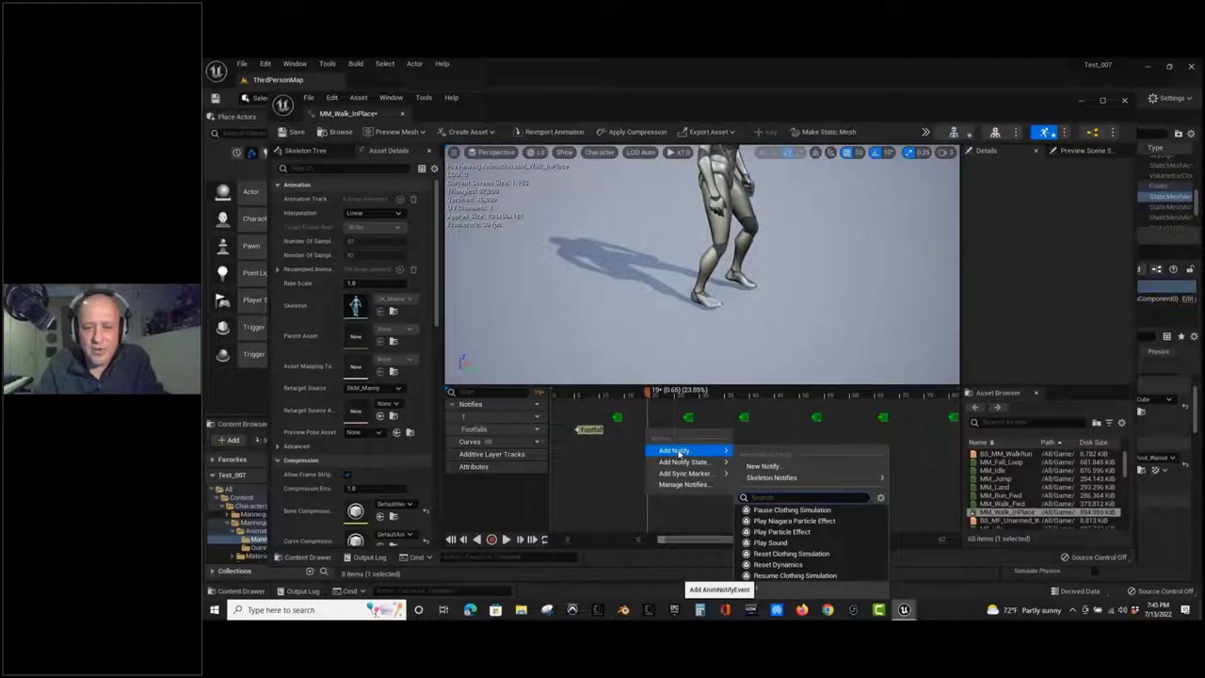
pyautogui.moveTo(781, 480)
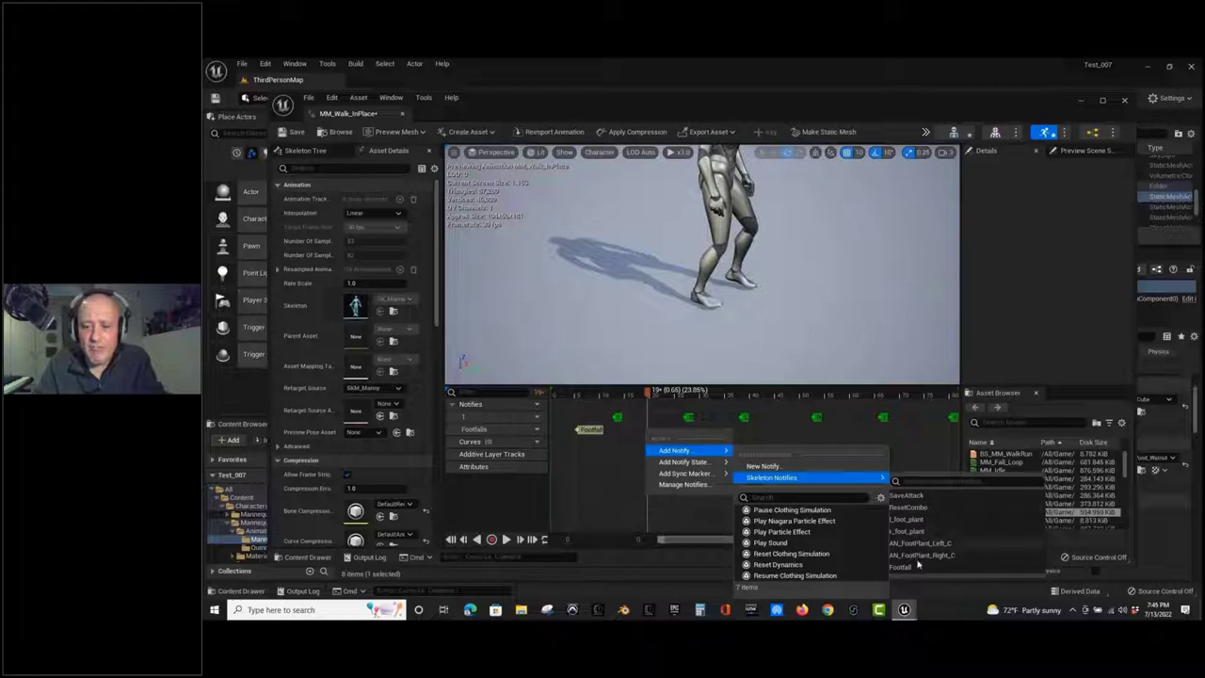
pyautogui.click(911, 568)
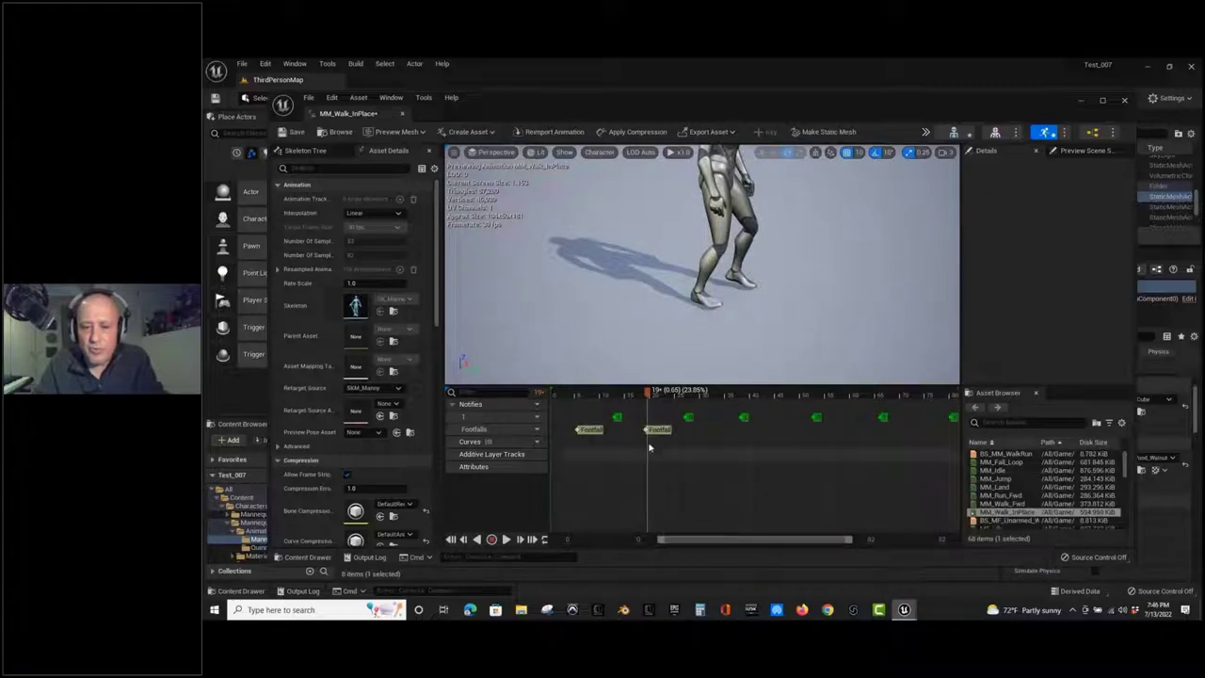
# Add another Footfall skeleton notify on the Footfalls track at about frame 33 of MM_Walk_InPlace.
pyautogui.moveTo(658, 396); pyautogui.dragTo(720, 402)
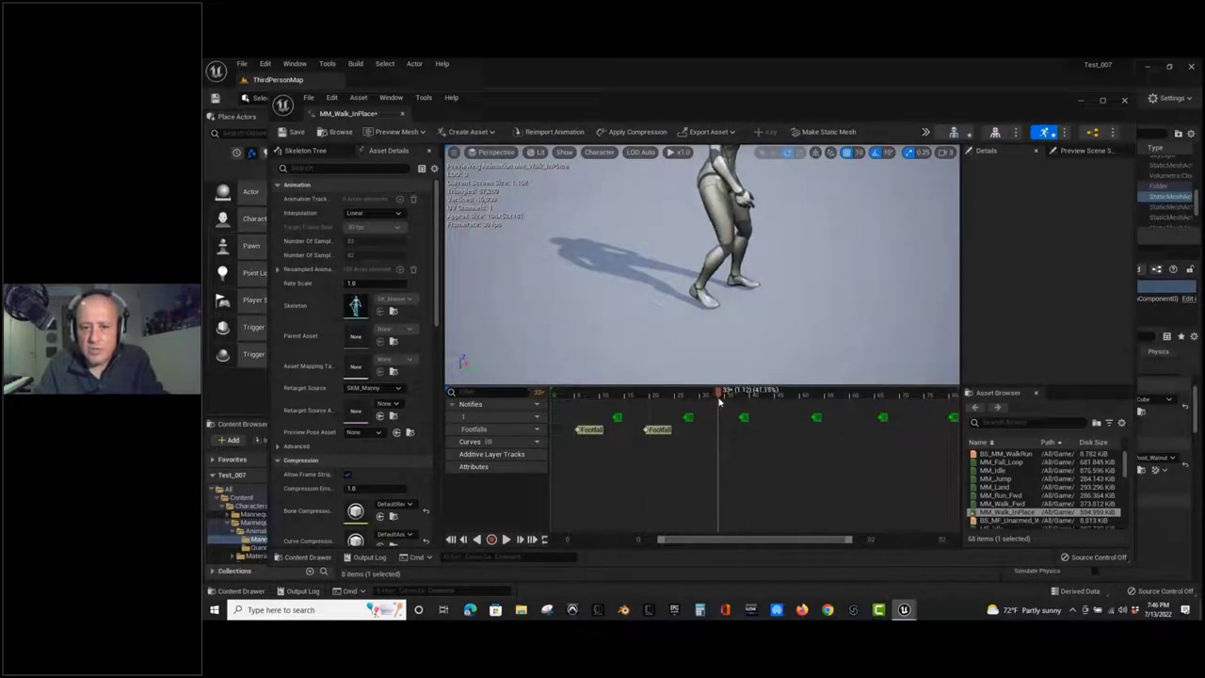
pyautogui.rightClick(717, 432)
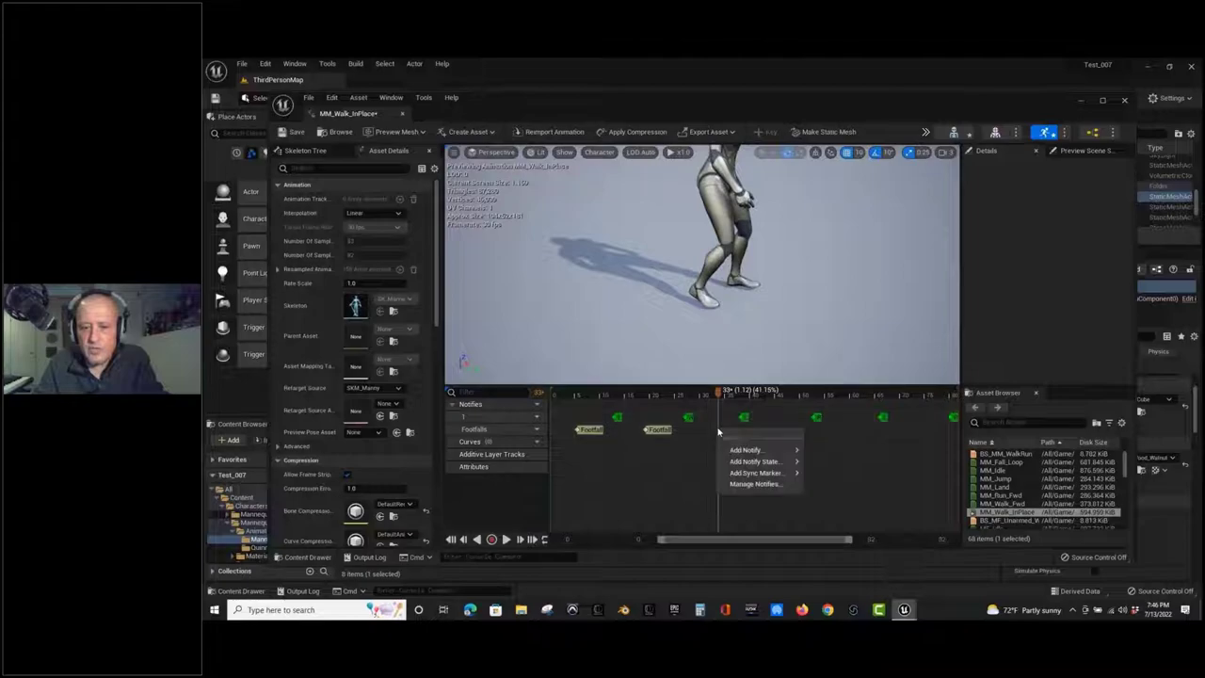
pyautogui.moveTo(744, 450)
pyautogui.moveTo(845, 477)
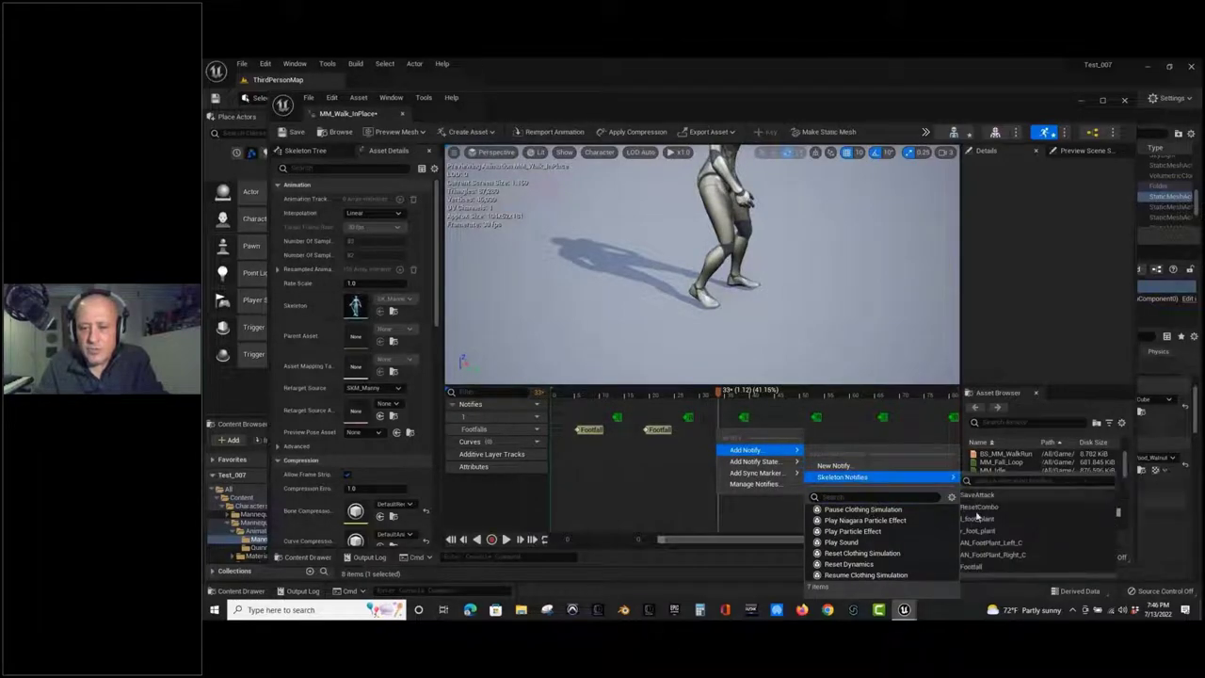
pyautogui.click(967, 563)
# Add the fourth Footfall skeleton notify on the Footfalls track at about frame 45.
pyautogui.moveTo(718, 395); pyautogui.dragTo(779, 433)
pyautogui.rightClick(777, 433)
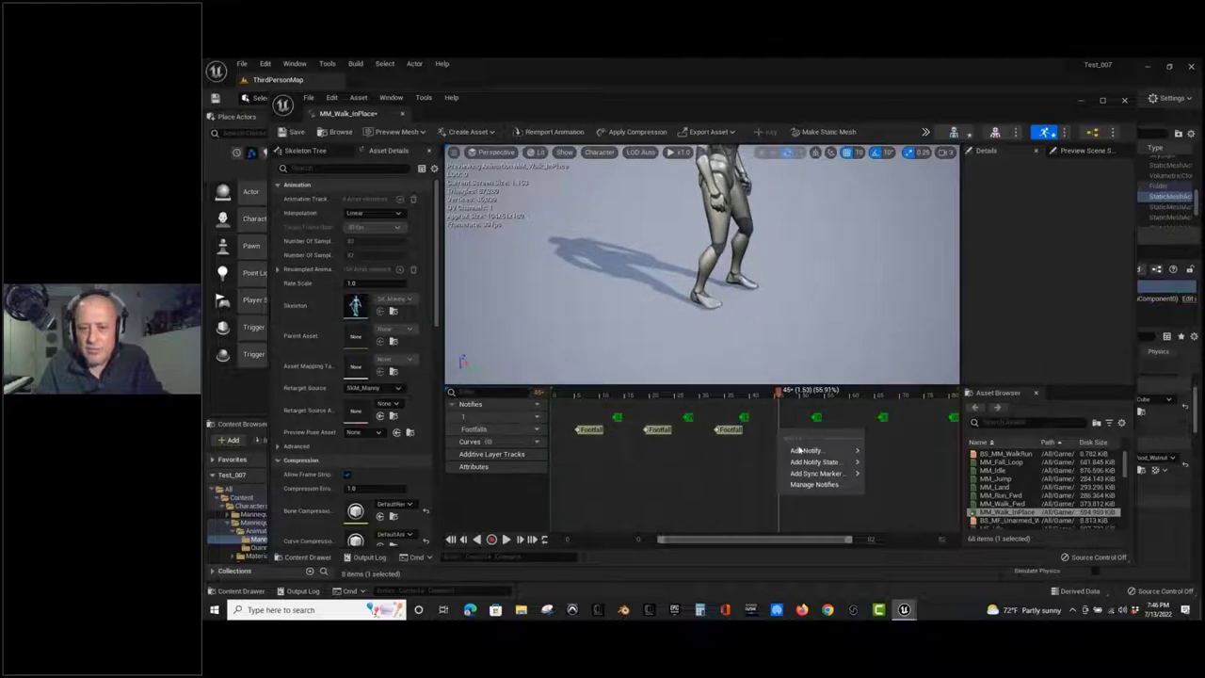
pyautogui.moveTo(806, 451)
pyautogui.moveTo(932, 478)
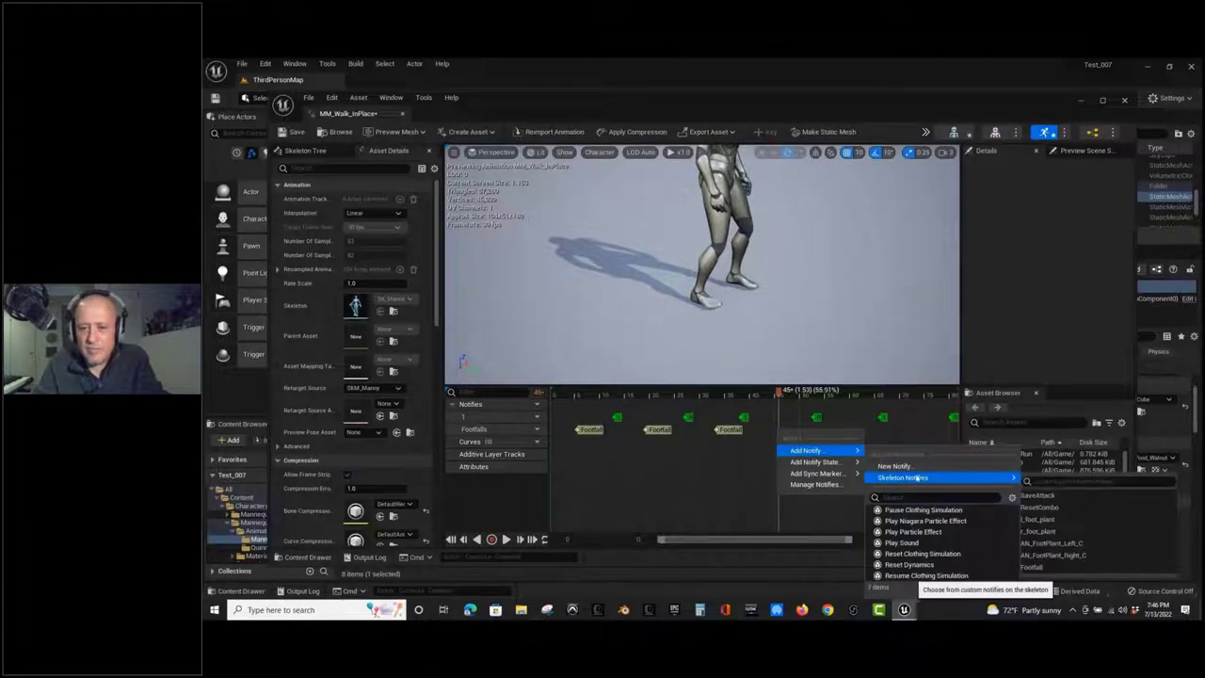
pyautogui.click(1036, 567)
# Add the fifth Footfall skeleton notify on the Footfalls track at about frame 58.
pyautogui.moveTo(787, 393); pyautogui.dragTo(848, 399)
pyautogui.rightClick(846, 439)
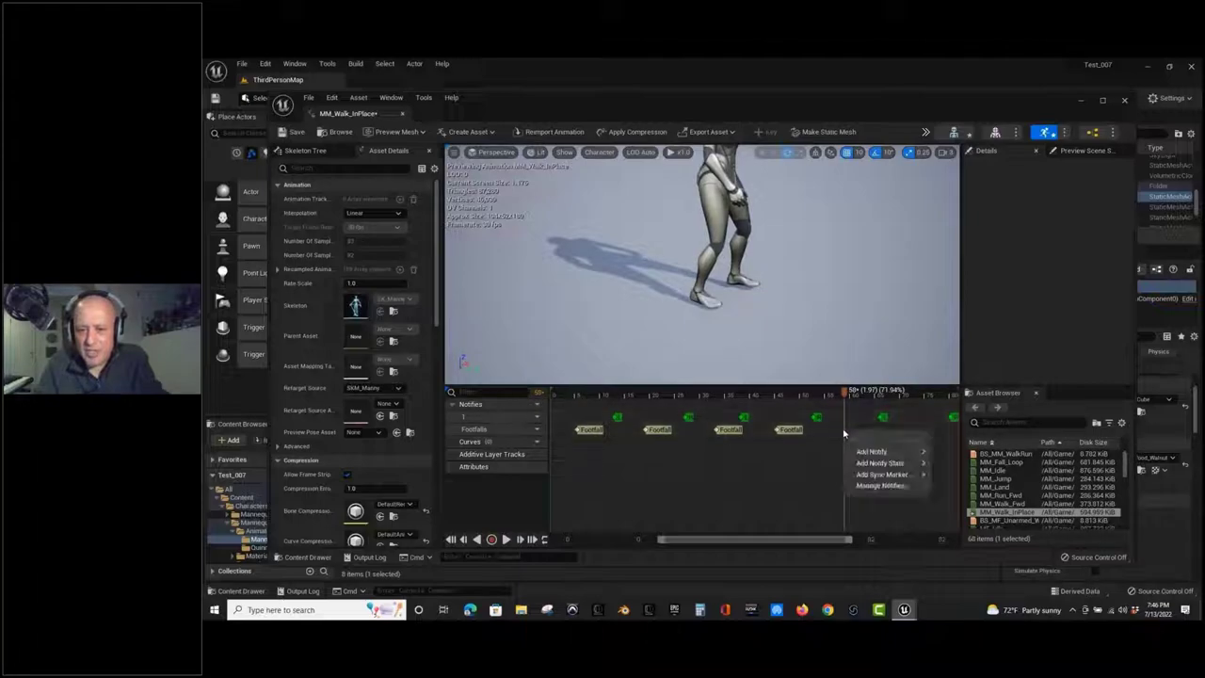
pyautogui.moveTo(859, 455)
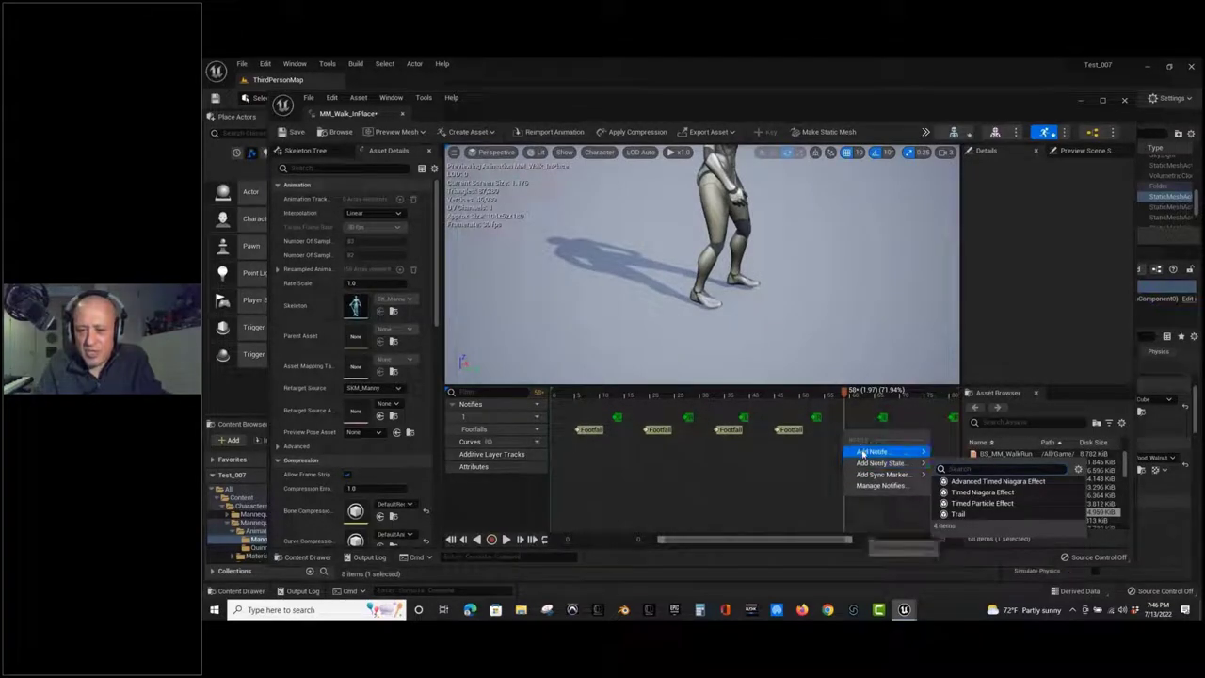
pyautogui.moveTo(979, 479)
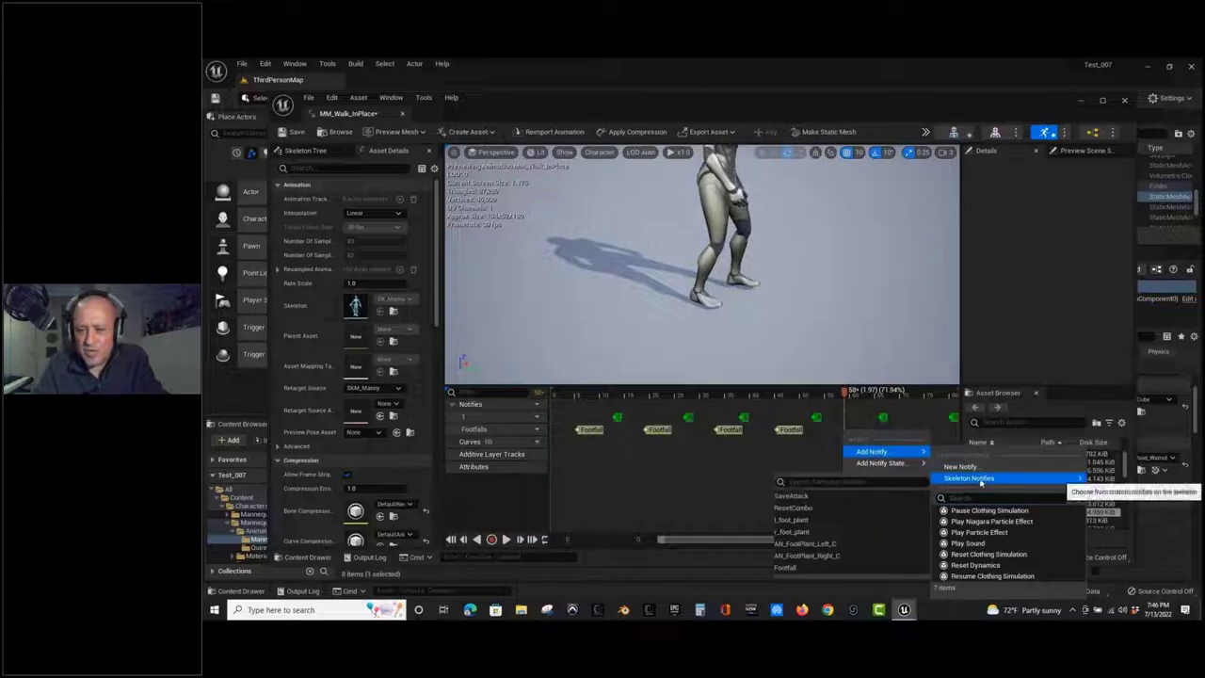
pyautogui.click(799, 569)
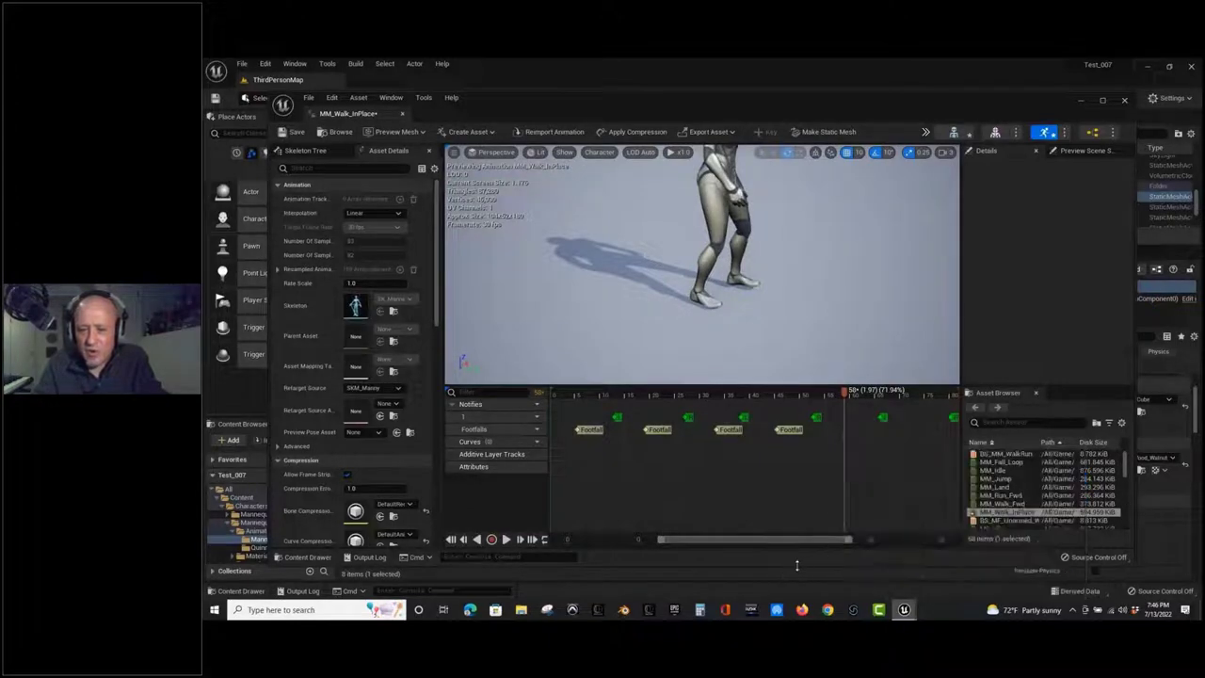
# Add the last Footfall skeleton notify of MM_Walk_InPlace on the Footfalls track at about frame 73.
pyautogui.moveTo(848, 395); pyautogui.dragTo(919, 402)
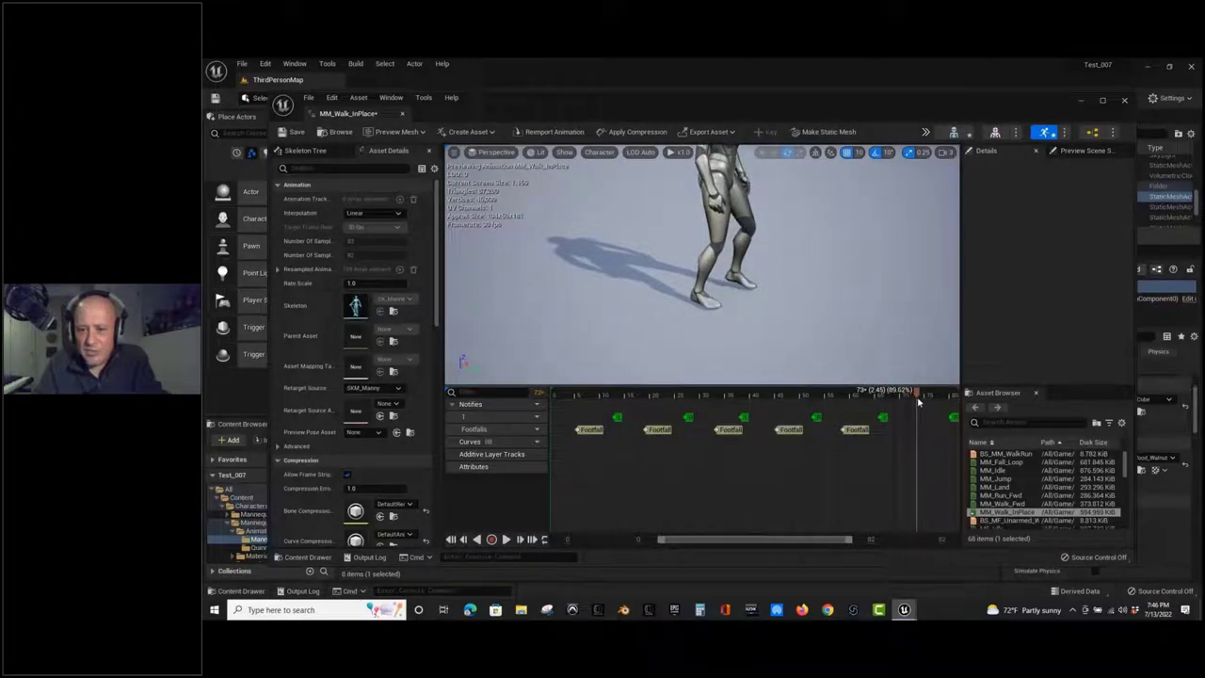
pyautogui.rightClick(918, 430)
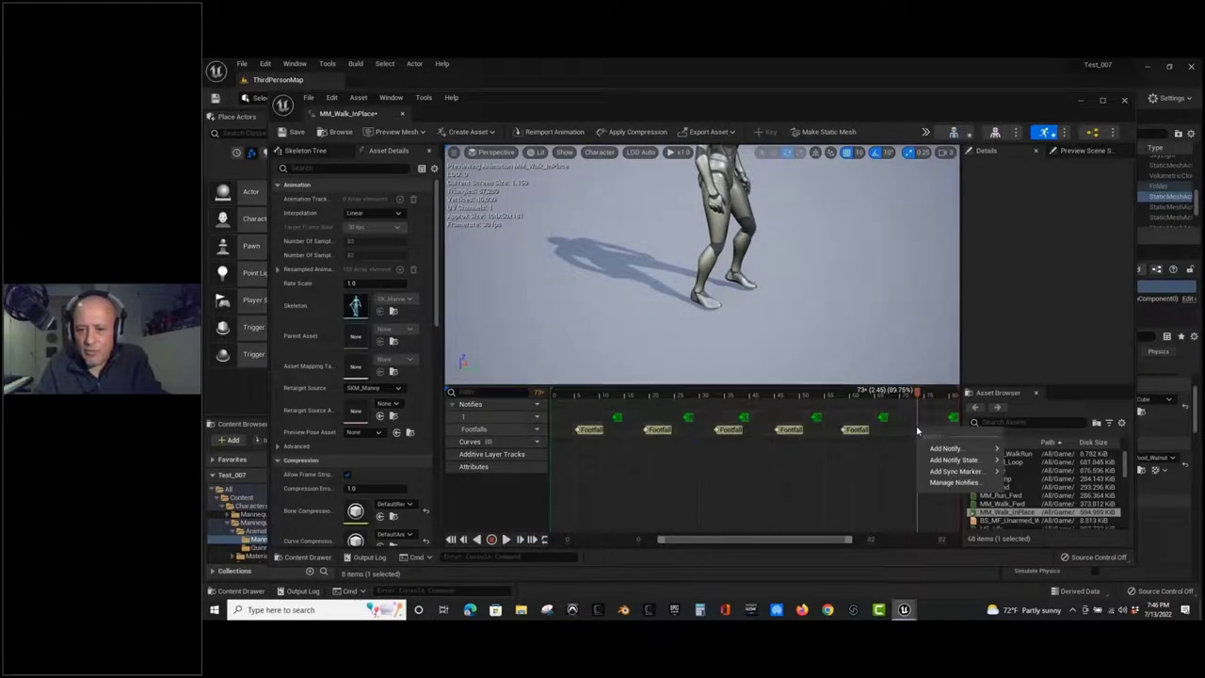
pyautogui.moveTo(949, 461)
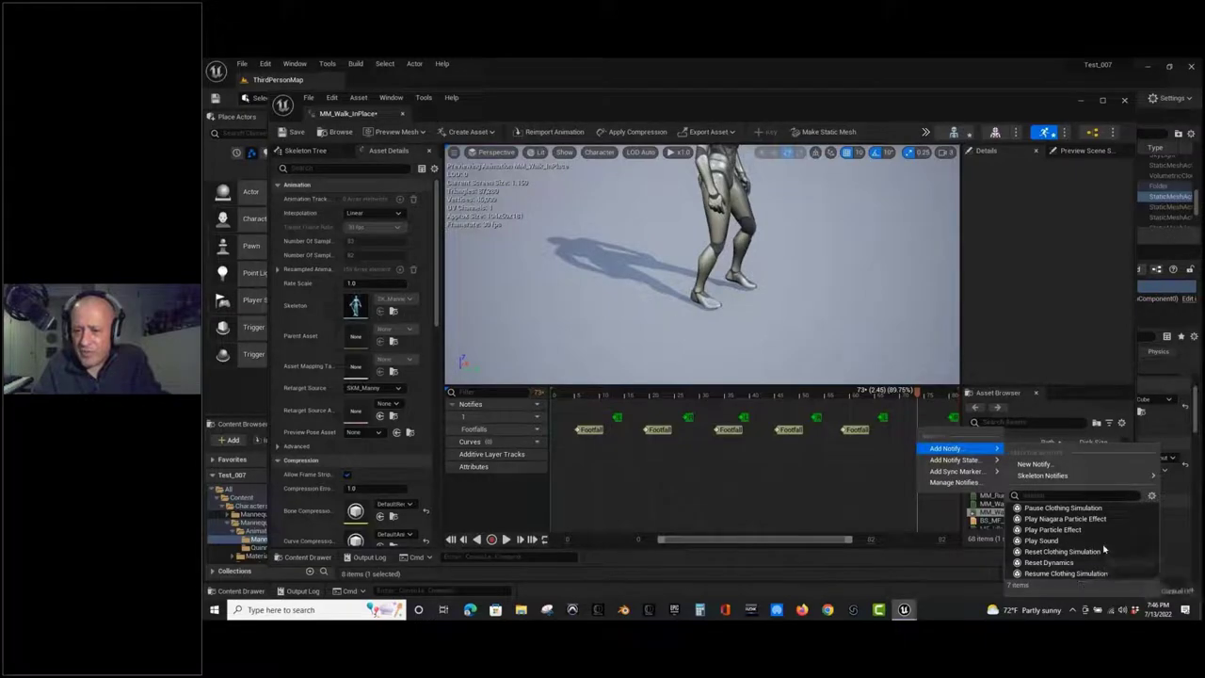
pyautogui.moveTo(1076, 475)
pyautogui.press('Escape')
pyautogui.moveTo(1009, 511)
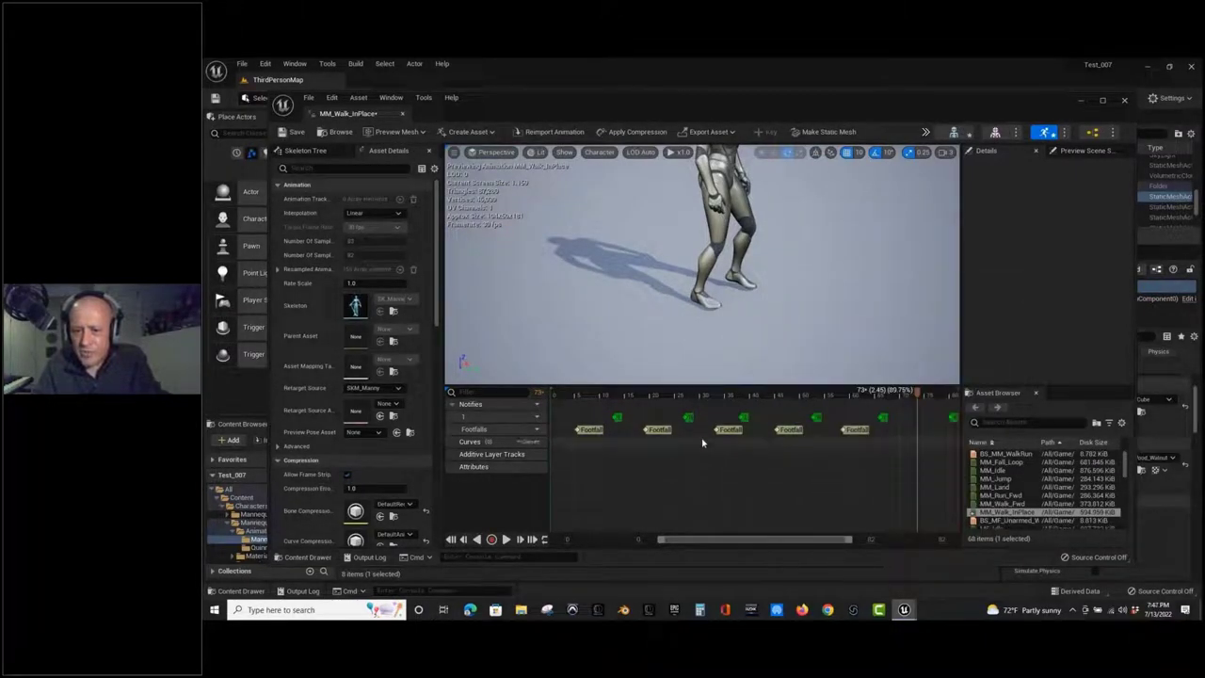
pyautogui.rightClick(919, 432)
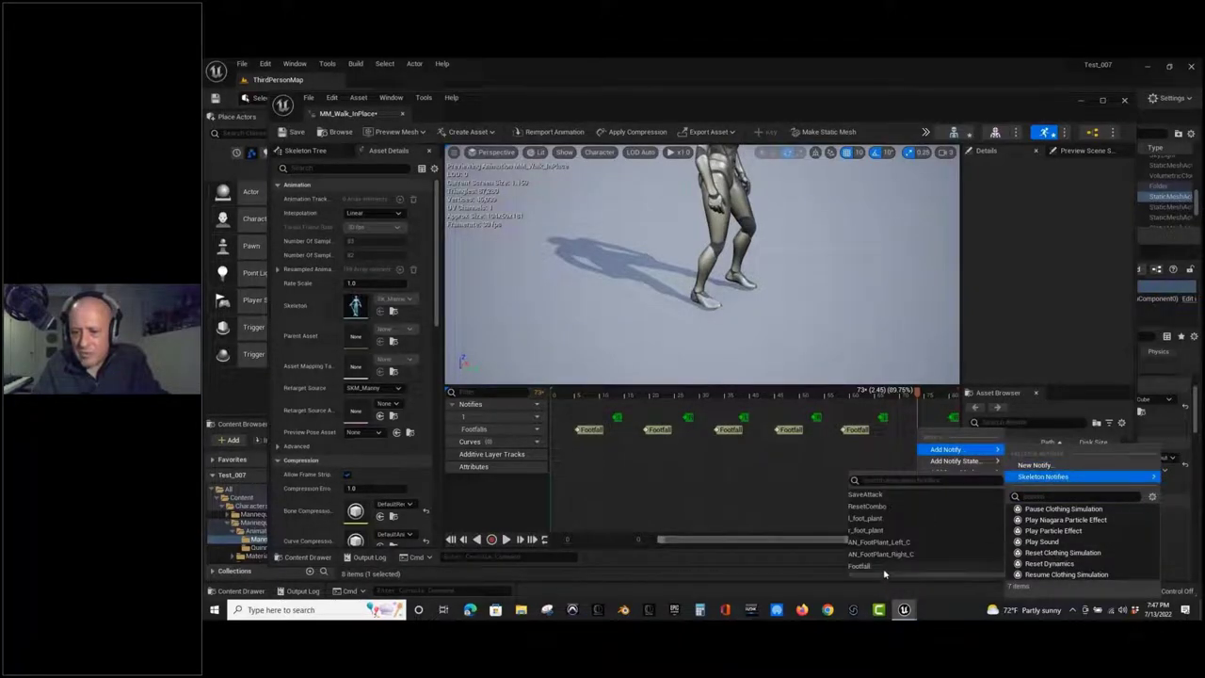
pyautogui.click(887, 568)
# Scrub MM_Walk_InPlace to its final frame to check for further foot contacts, and save the animation.
pyautogui.moveTo(922, 393); pyautogui.dragTo(956, 392)
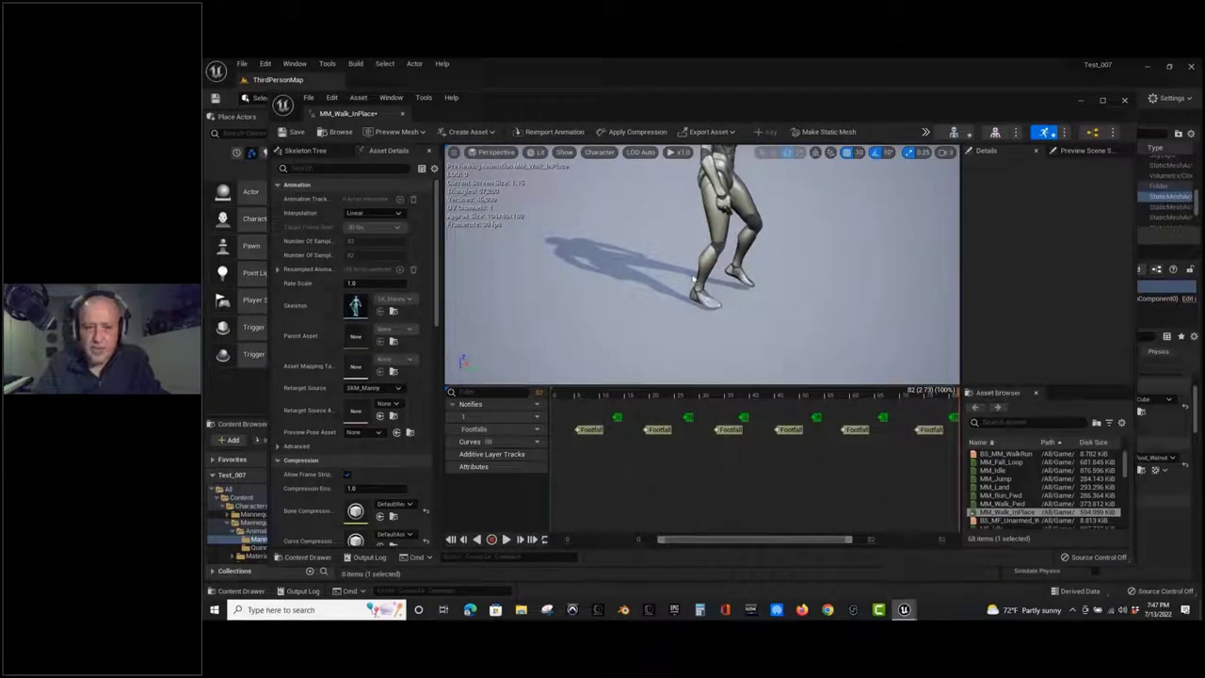
pyautogui.click(992, 514)
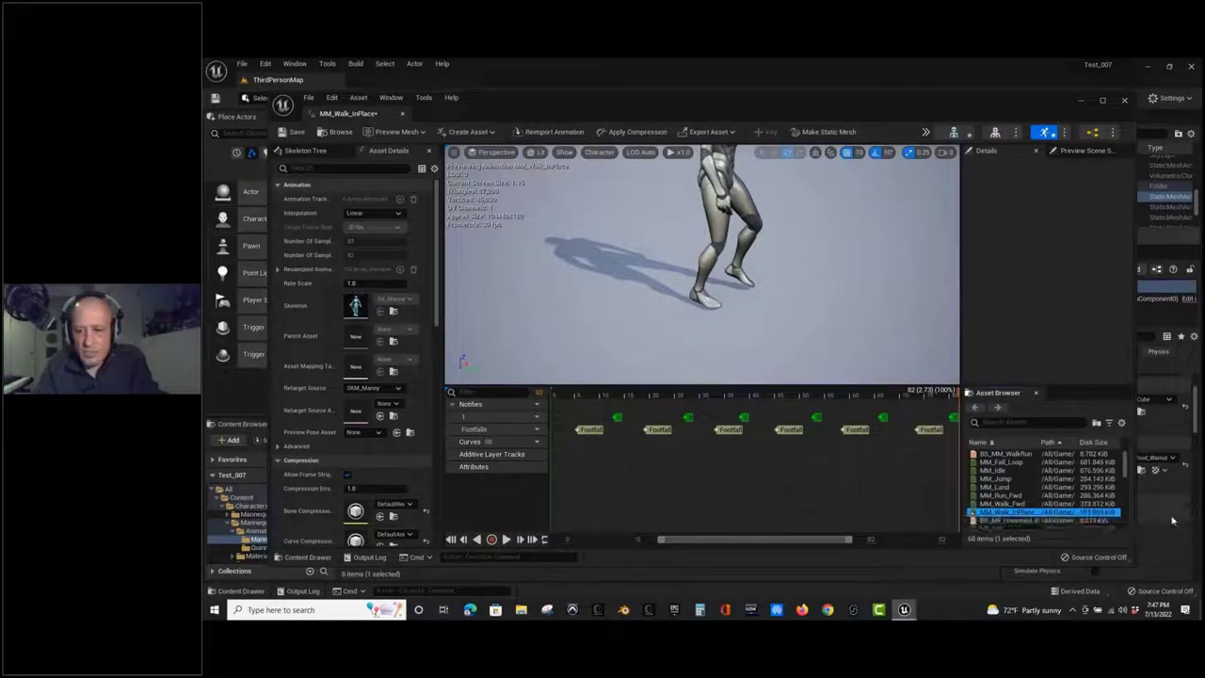
pyautogui.hotkey('ctrl', 's')
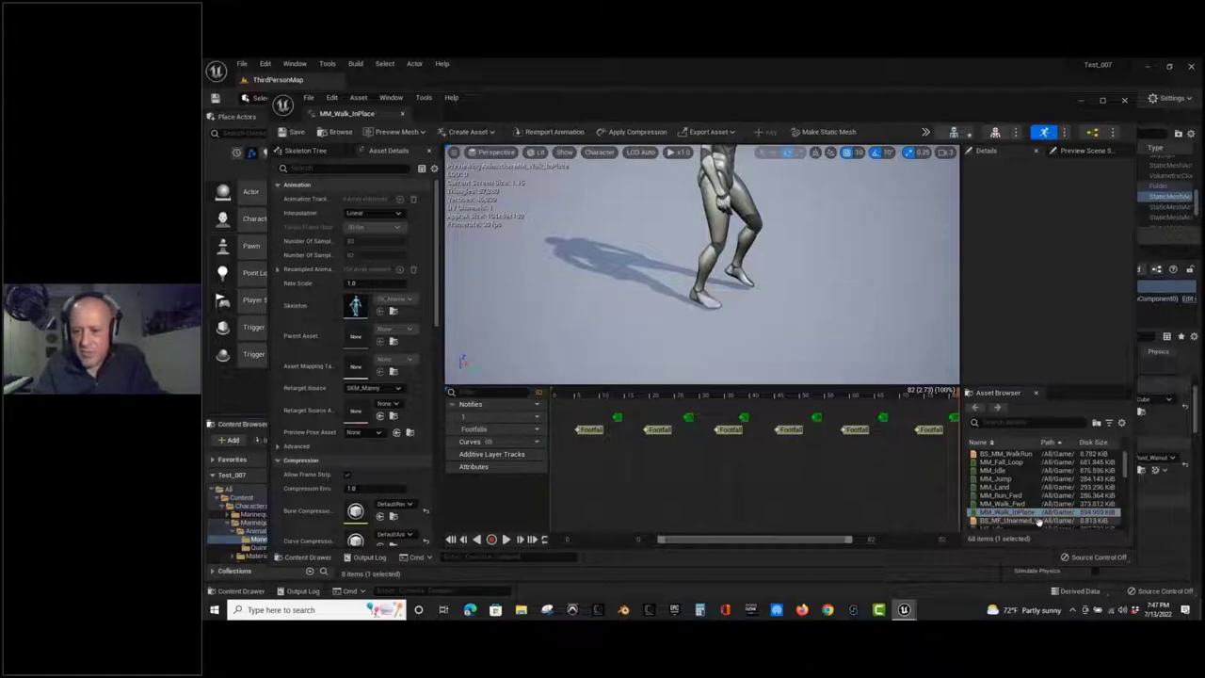
# Dock the animation editor beside the ThirdPersonMap tab and open the MM_Walk_Fwd animation from the Manny animations folder.
pyautogui.moveTo(989, 505)
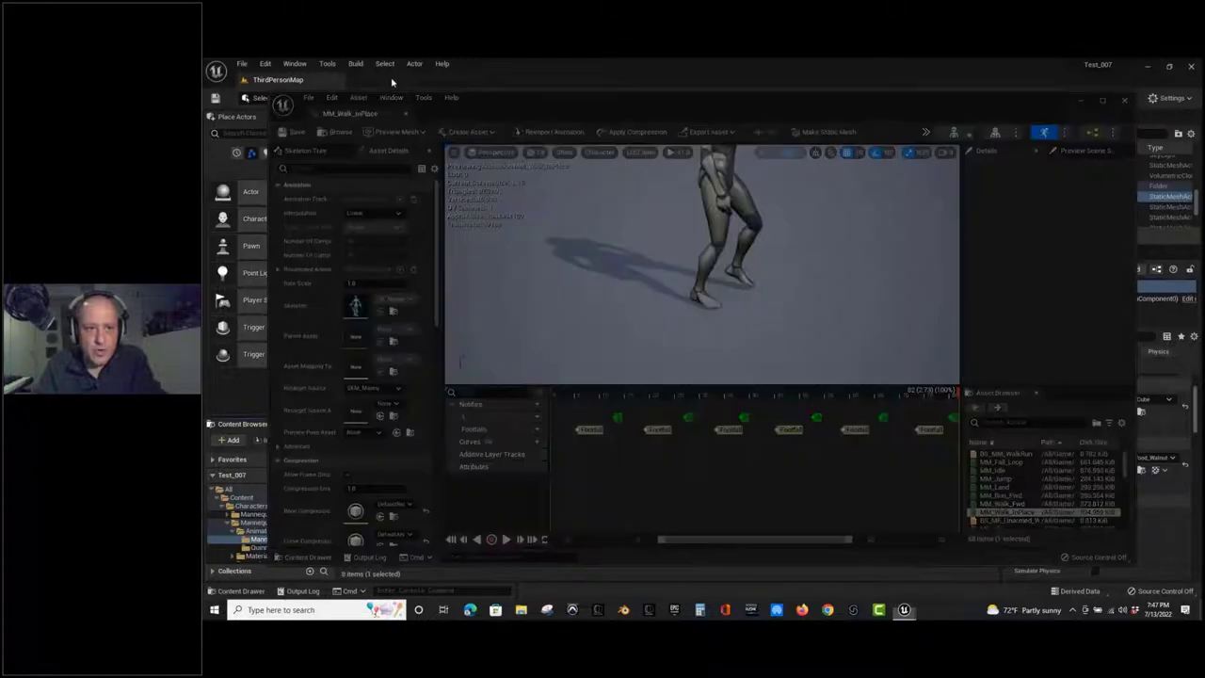
pyautogui.click(396, 79)
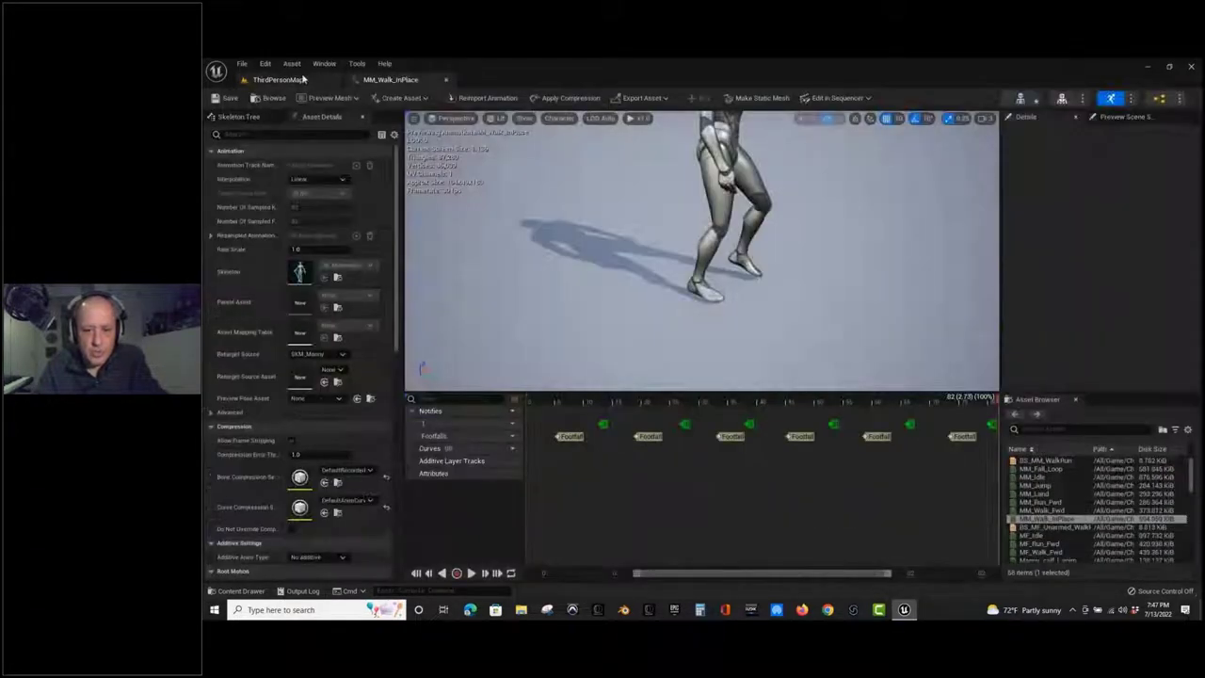
pyautogui.click(278, 79)
pyautogui.doubleClick(640, 520)
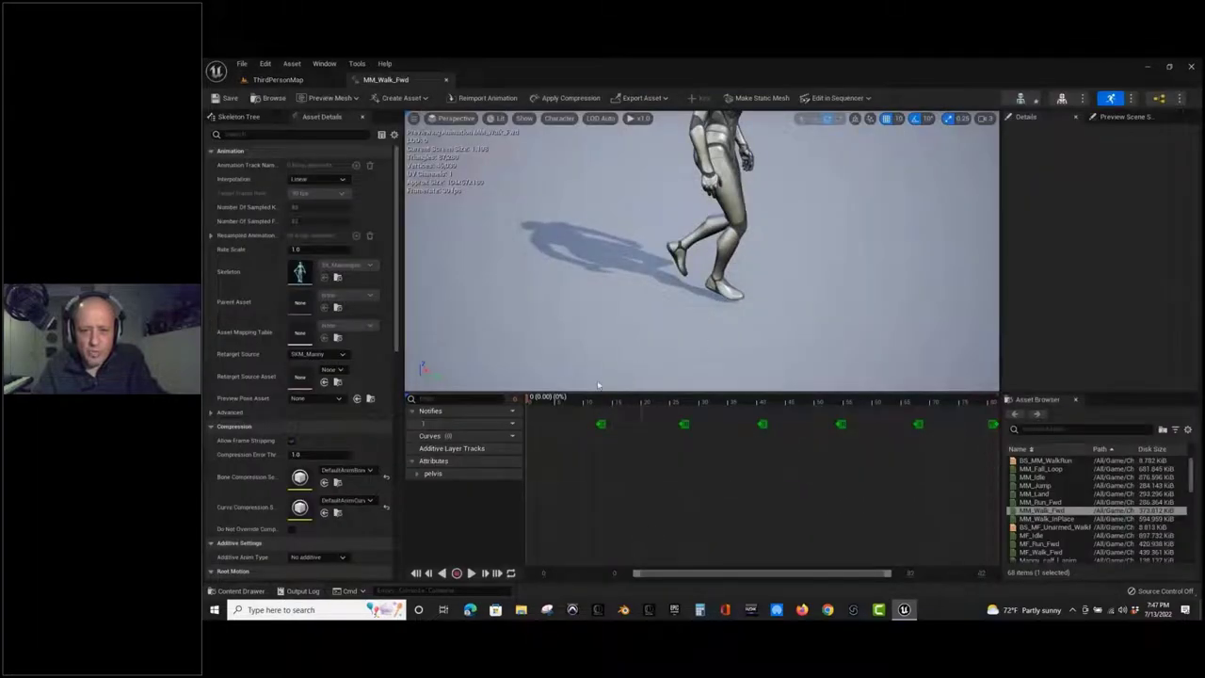
# Scrub MM_Walk_Fwd to the first foot contact at about frame 9 and add a notify track named Footfalls.
pyautogui.moveTo(525, 397); pyautogui.dragTo(546, 396)
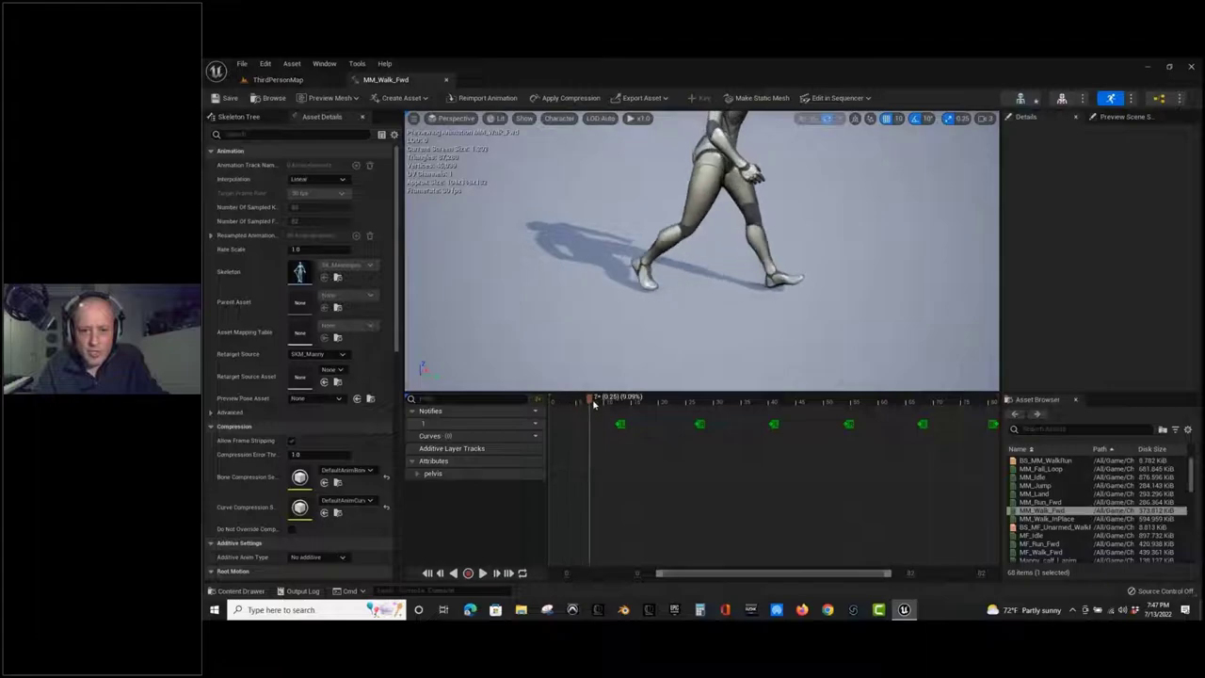
pyautogui.moveTo(548, 412); pyautogui.dragTo(601, 423)
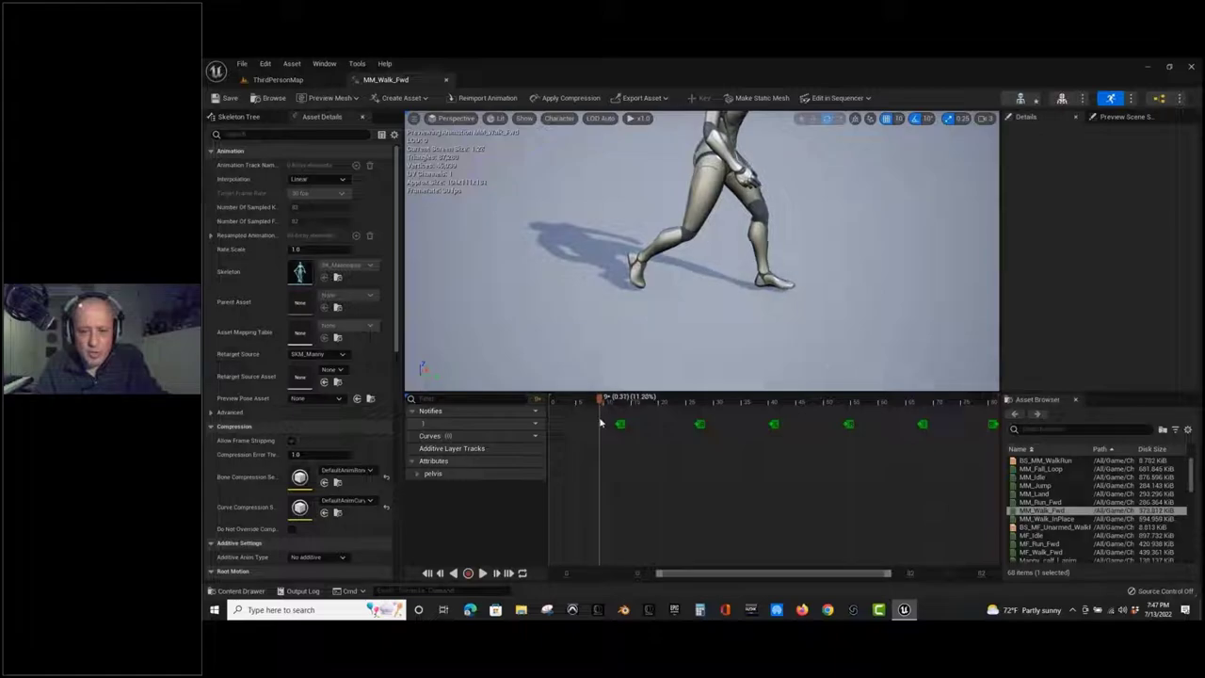
pyautogui.rightClick(554, 420)
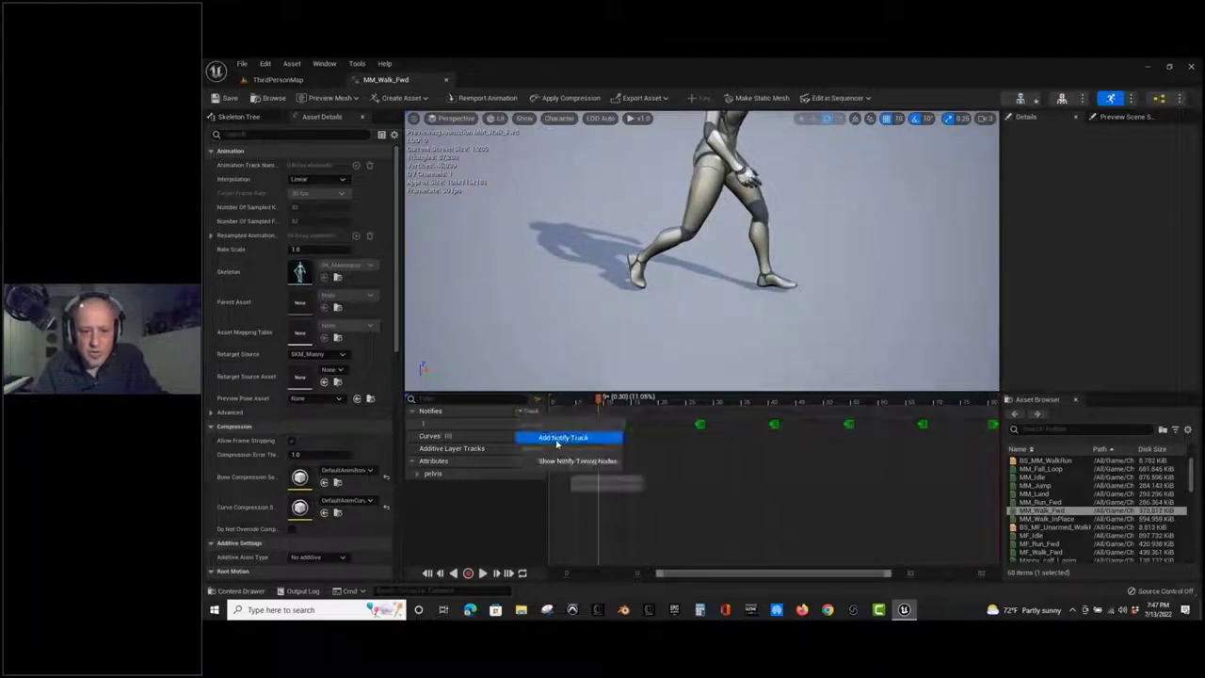
pyautogui.click(565, 436)
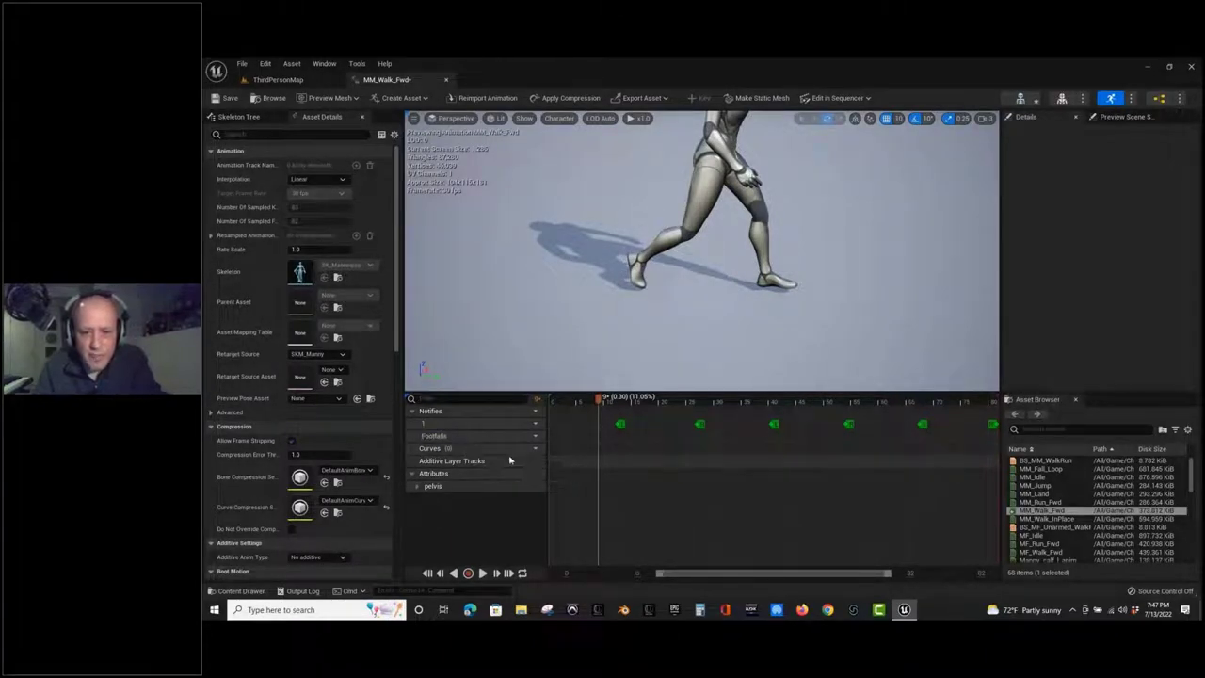
# Add a Footfall skeleton notify on the Footfalls track of MM_Walk_Fwd at about frame 9.
pyautogui.click(569, 403)
pyautogui.moveTo(570, 403); pyautogui.dragTo(604, 411)
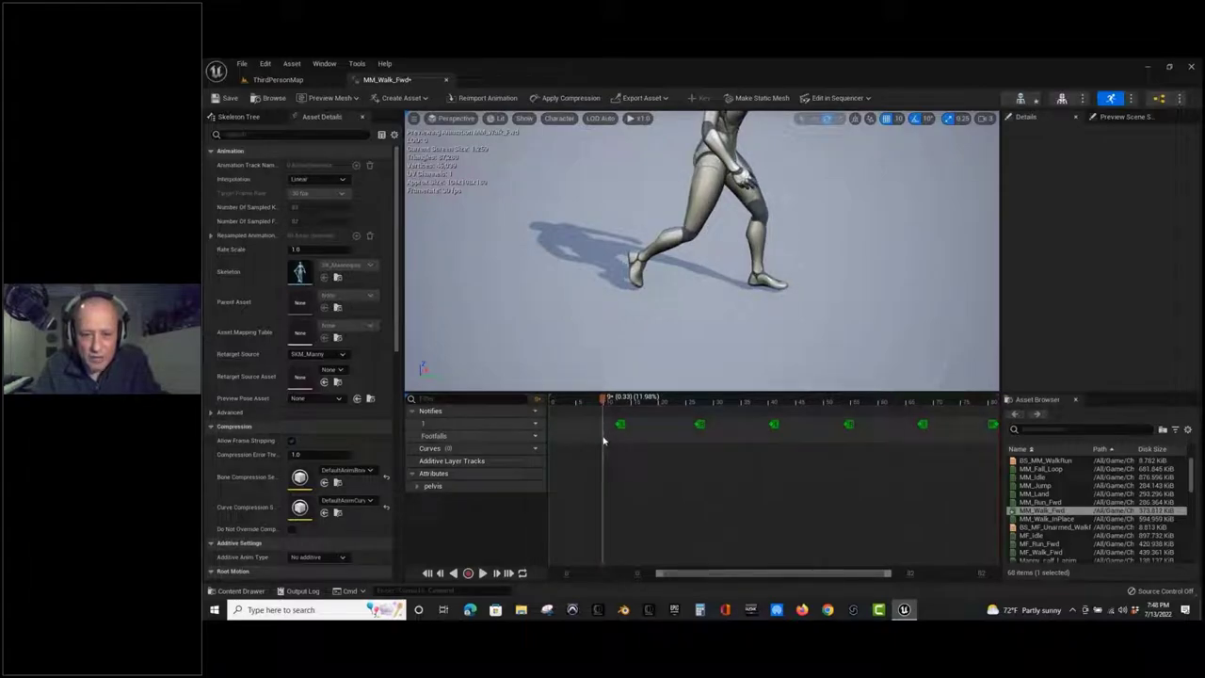
pyautogui.rightClick(604, 439)
pyautogui.moveTo(645, 457)
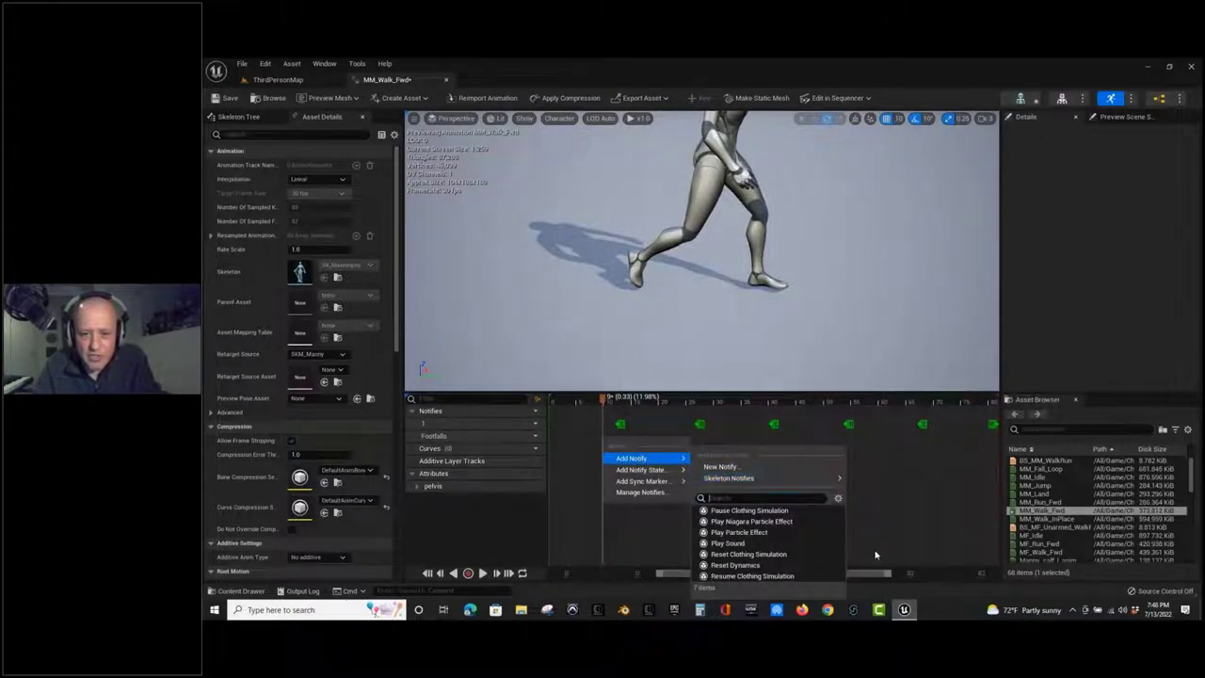
pyautogui.moveTo(801, 478)
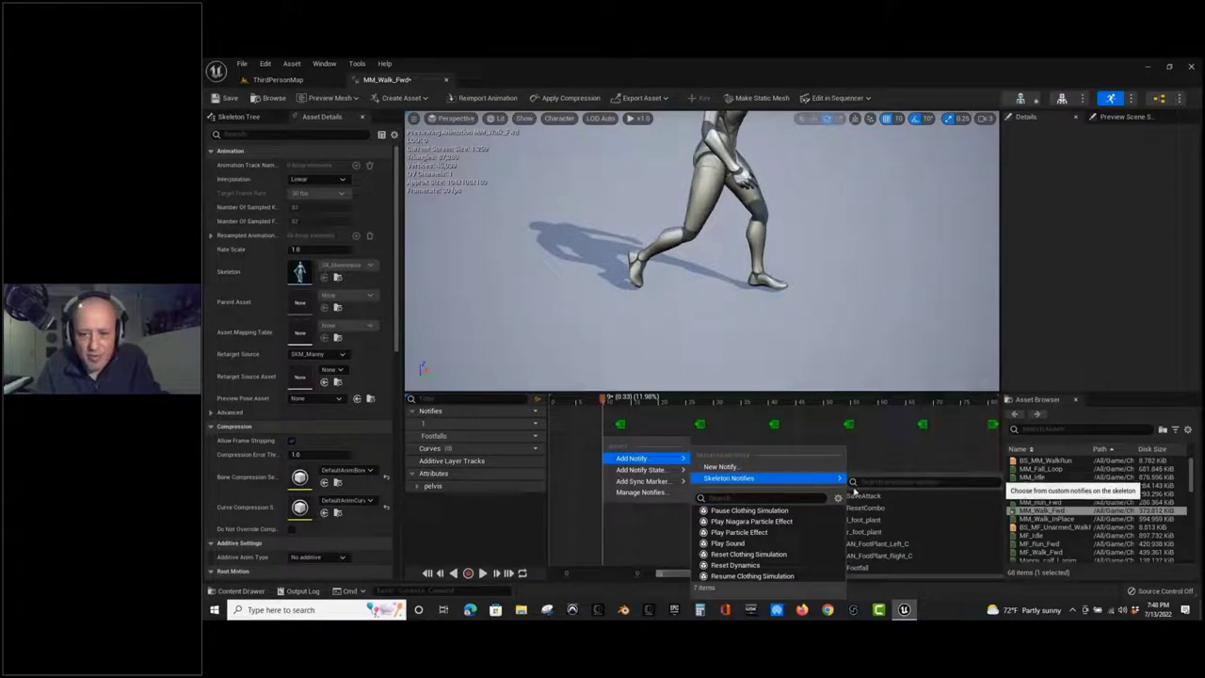
pyautogui.click(865, 565)
# Add a Footfall skeleton notify on the Footfalls track of MM_Walk_Fwd at the foot contact near frame 23.
pyautogui.moveTo(617, 402); pyautogui.dragTo(678, 406)
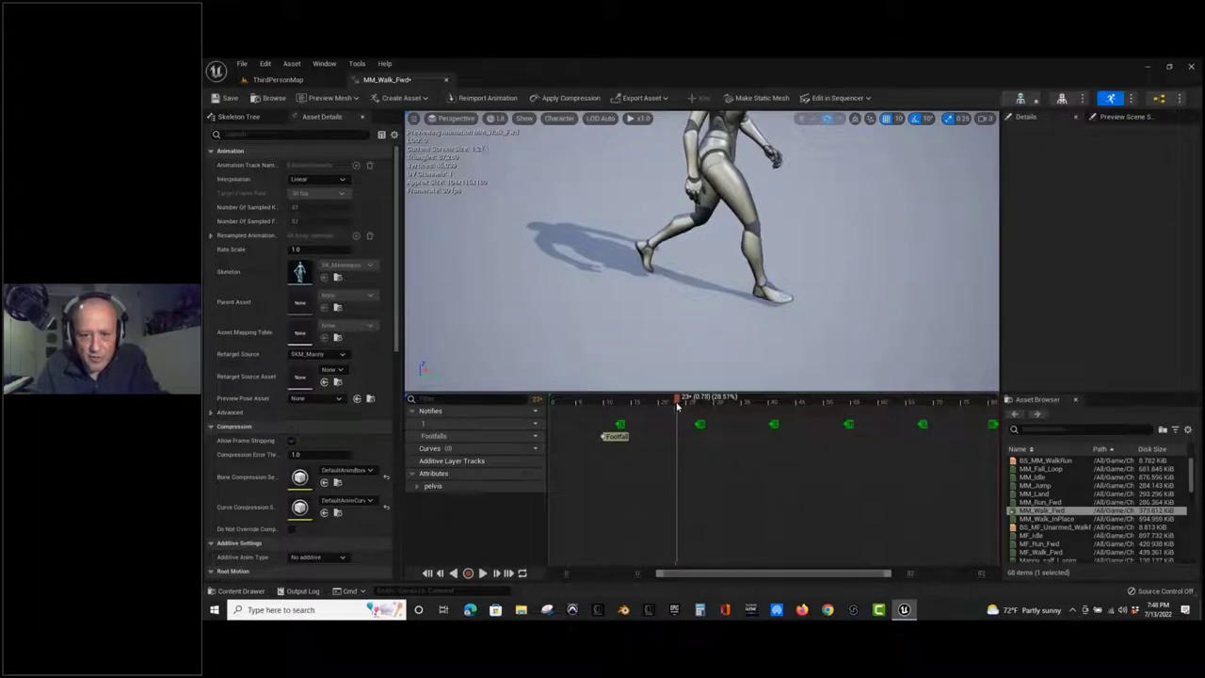
pyautogui.rightClick(677, 438)
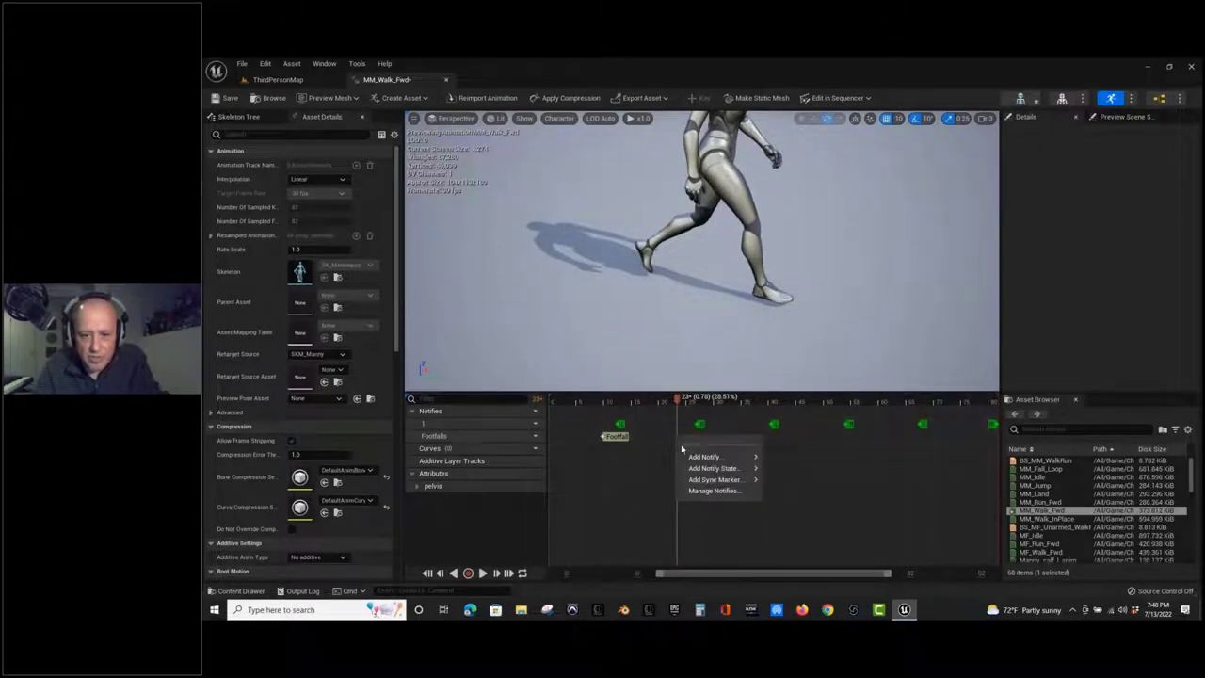
pyautogui.moveTo(720, 457)
pyautogui.moveTo(799, 480)
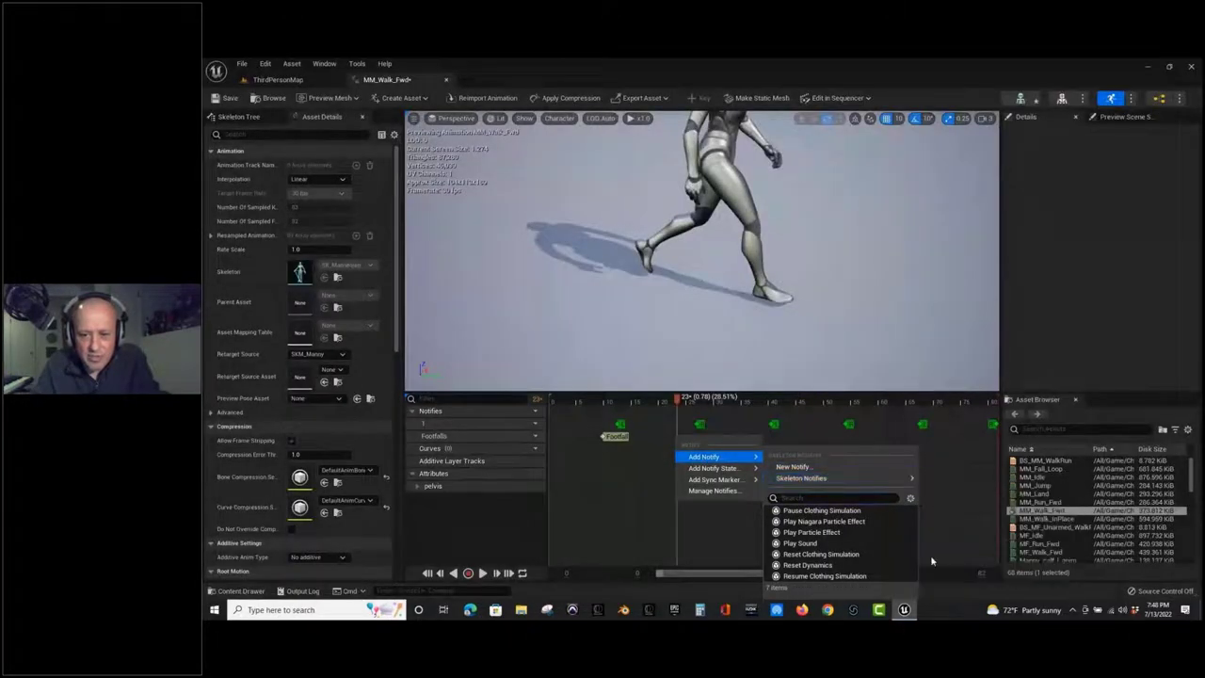
pyautogui.moveTo(846, 480)
pyautogui.click(940, 570)
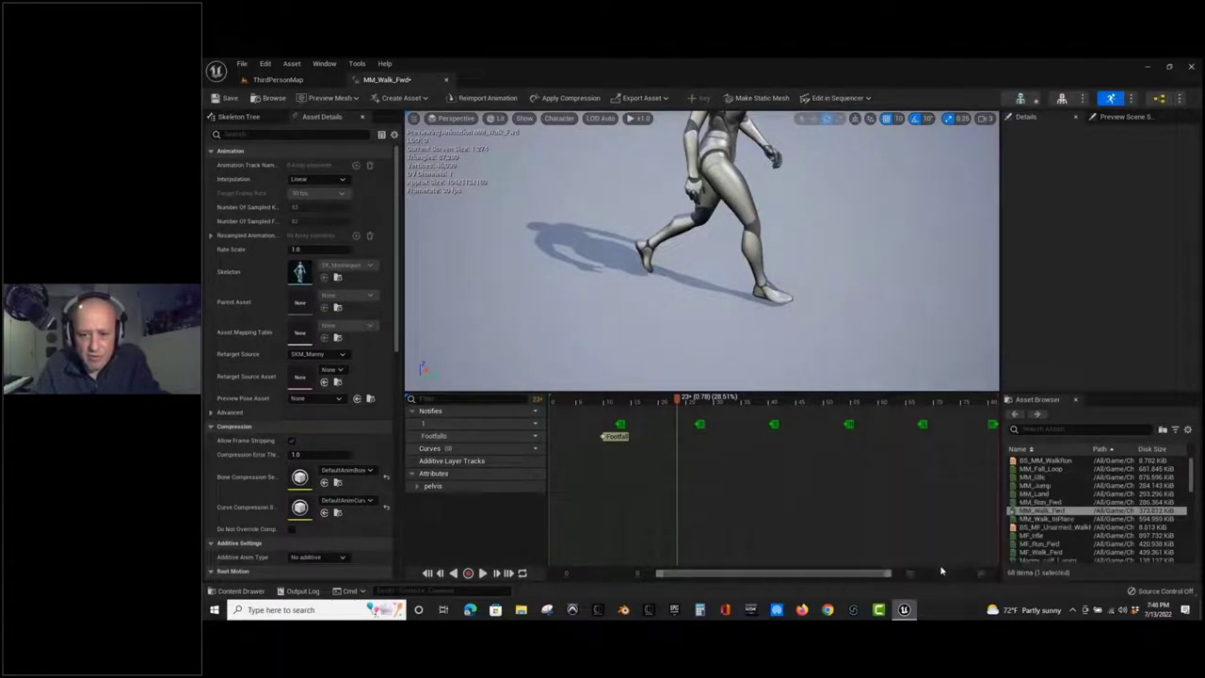
# Scrub MM_Walk_Fwd to the foot contact at about frame 37 and add a Footfall skeleton notify there on the Footfalls track.
pyautogui.moveTo(682, 401); pyautogui.dragTo(753, 415)
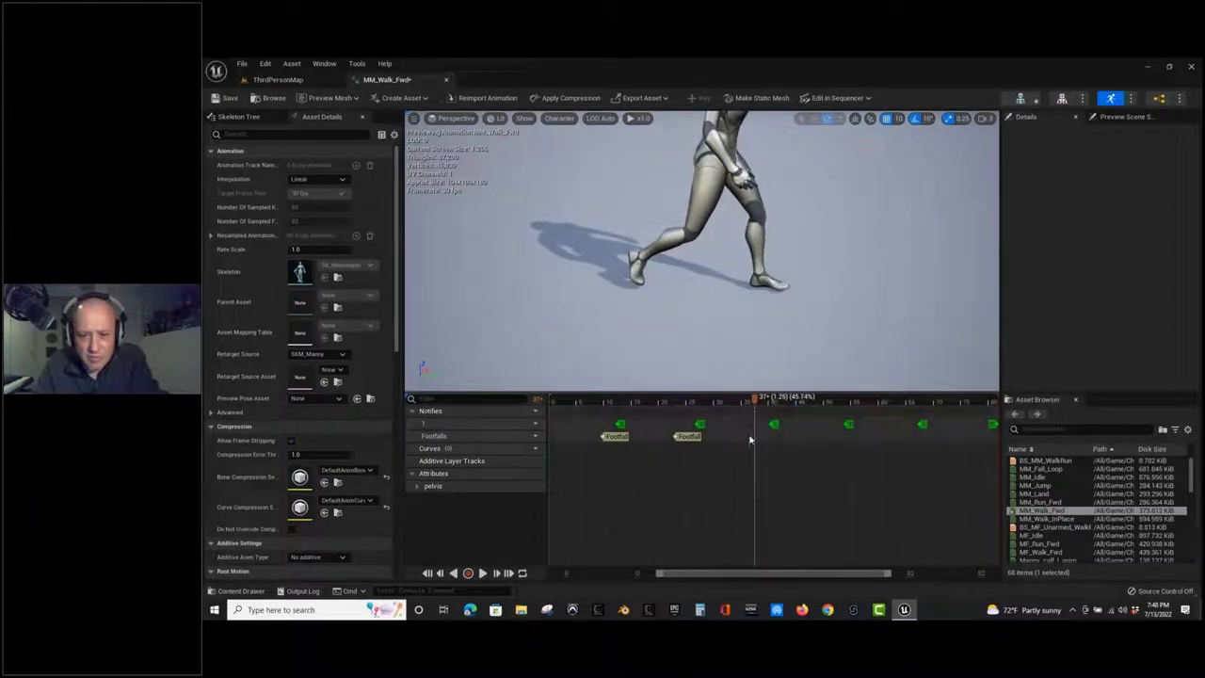
pyautogui.rightClick(754, 440)
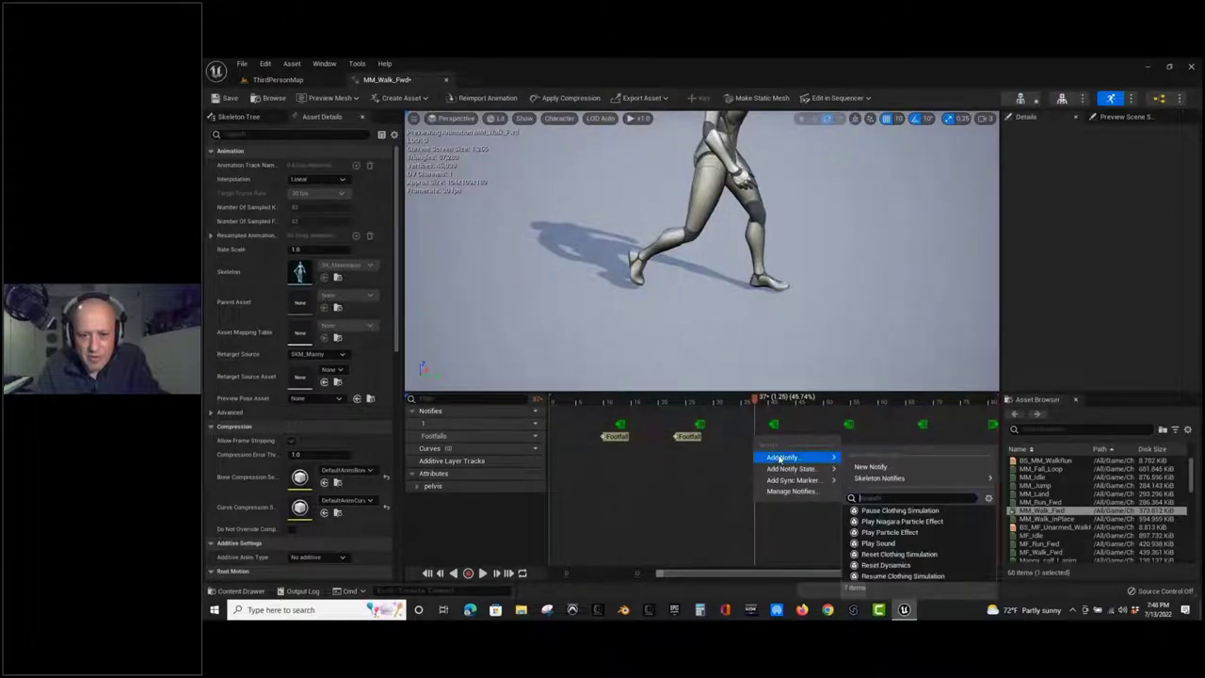
pyautogui.moveTo(838, 480)
pyautogui.moveTo(803, 458)
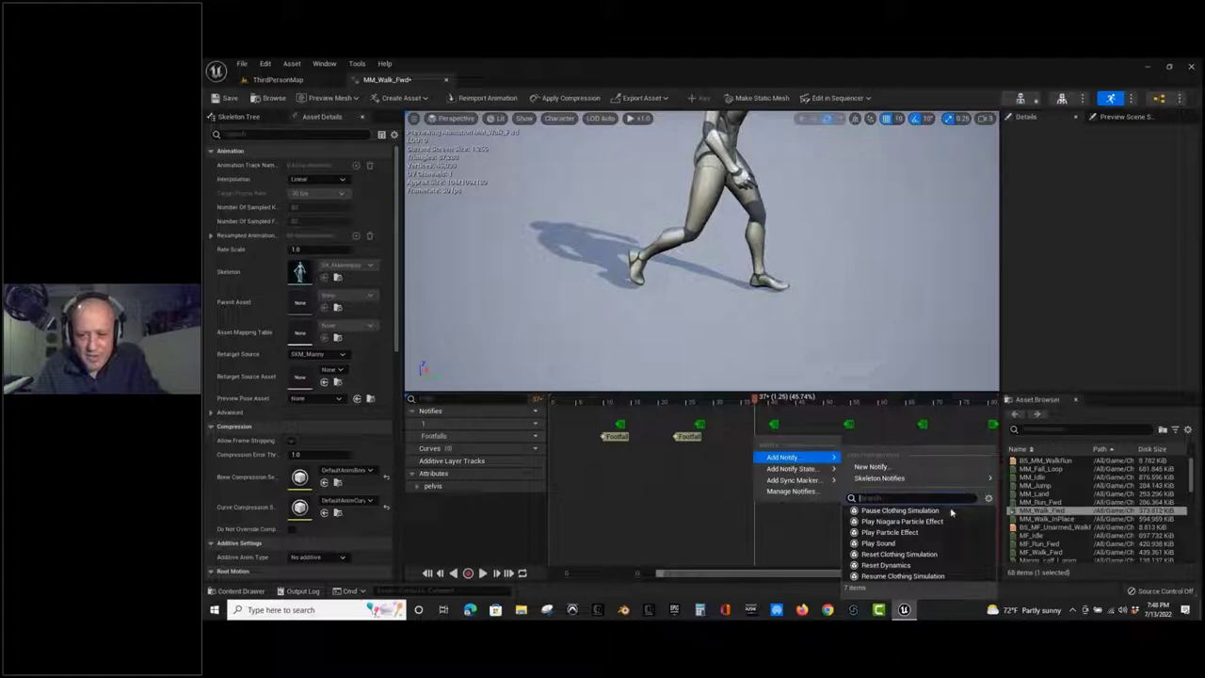
pyautogui.click(933, 467)
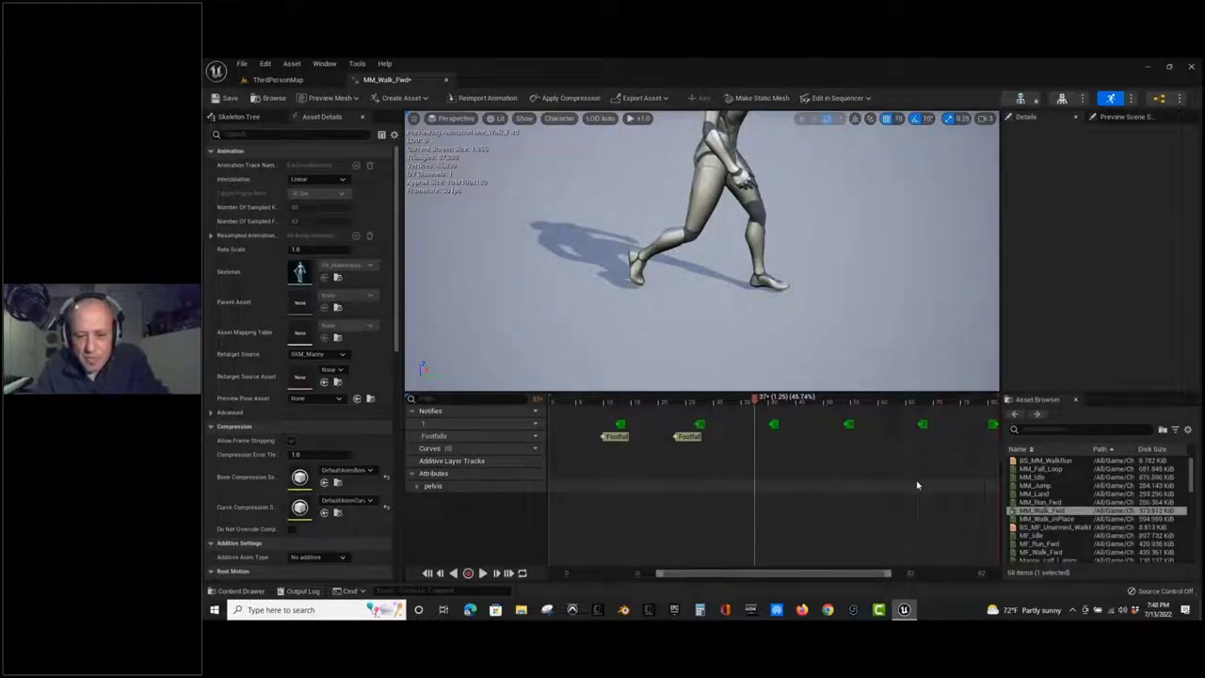
pyautogui.rightClick(754, 441)
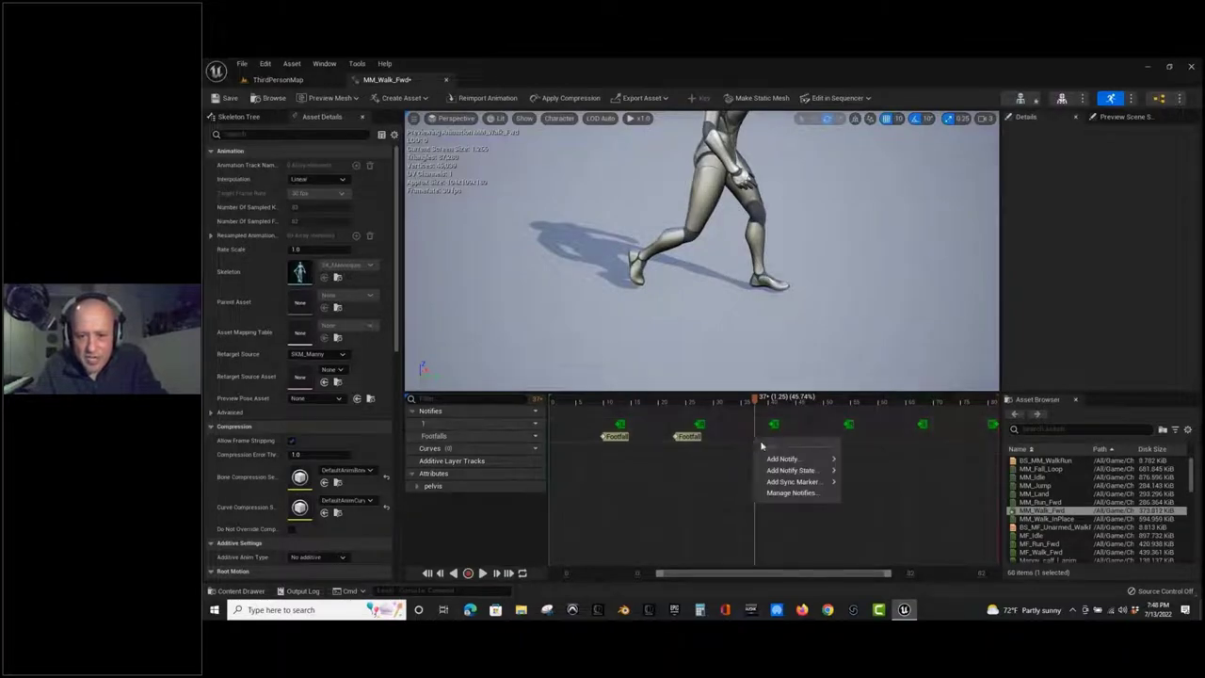
pyautogui.moveTo(784, 459)
pyautogui.moveTo(880, 477)
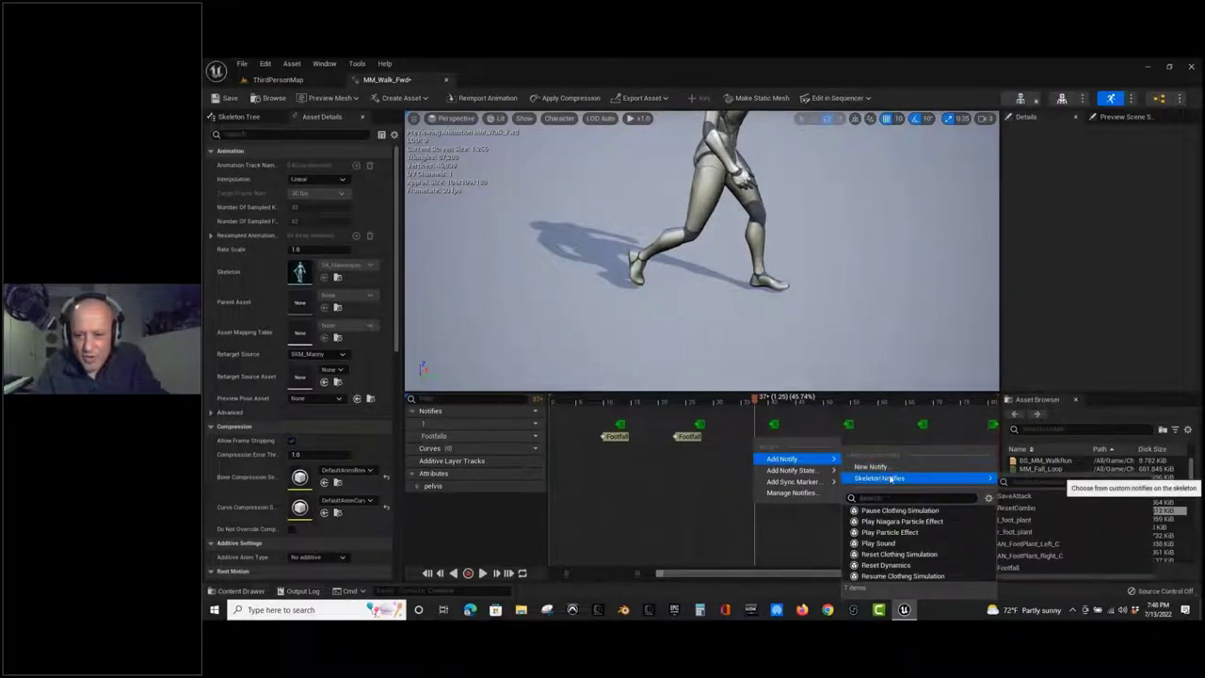
pyautogui.click(1073, 567)
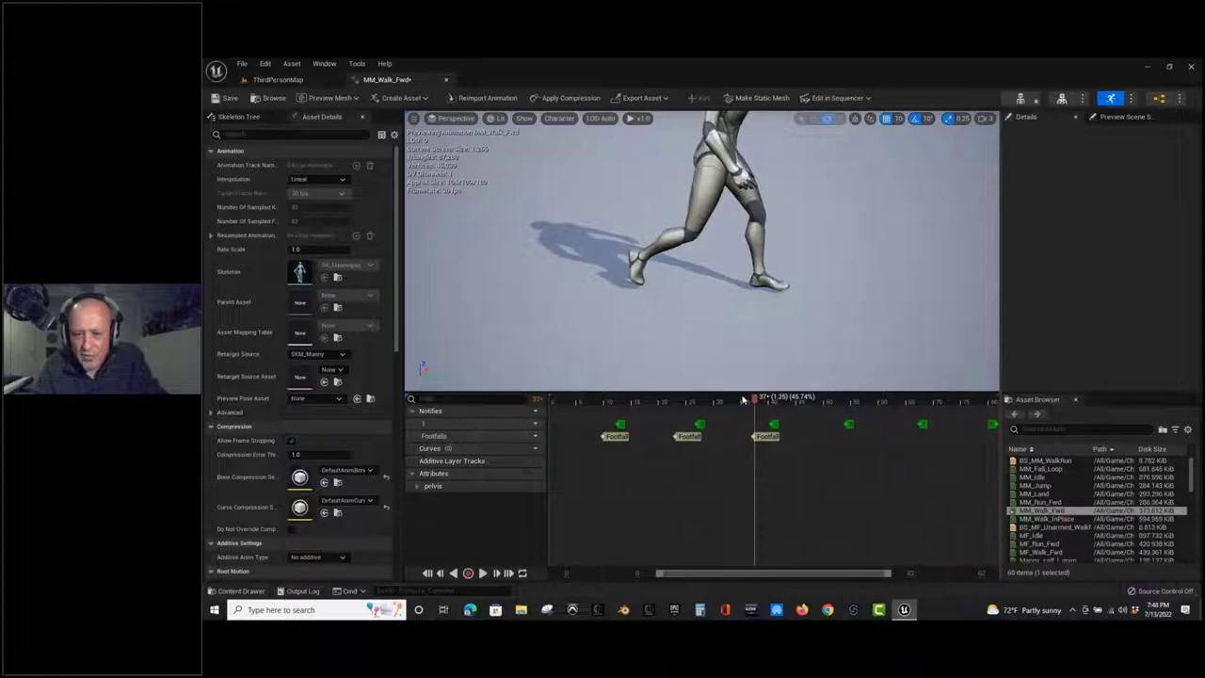
# Add a Footfall skeleton notify at the fourth foot contact of MM_Walk_Fwd, at about frame 51 on the Footfalls track.
pyautogui.moveTo(756, 402); pyautogui.dragTo(831, 413)
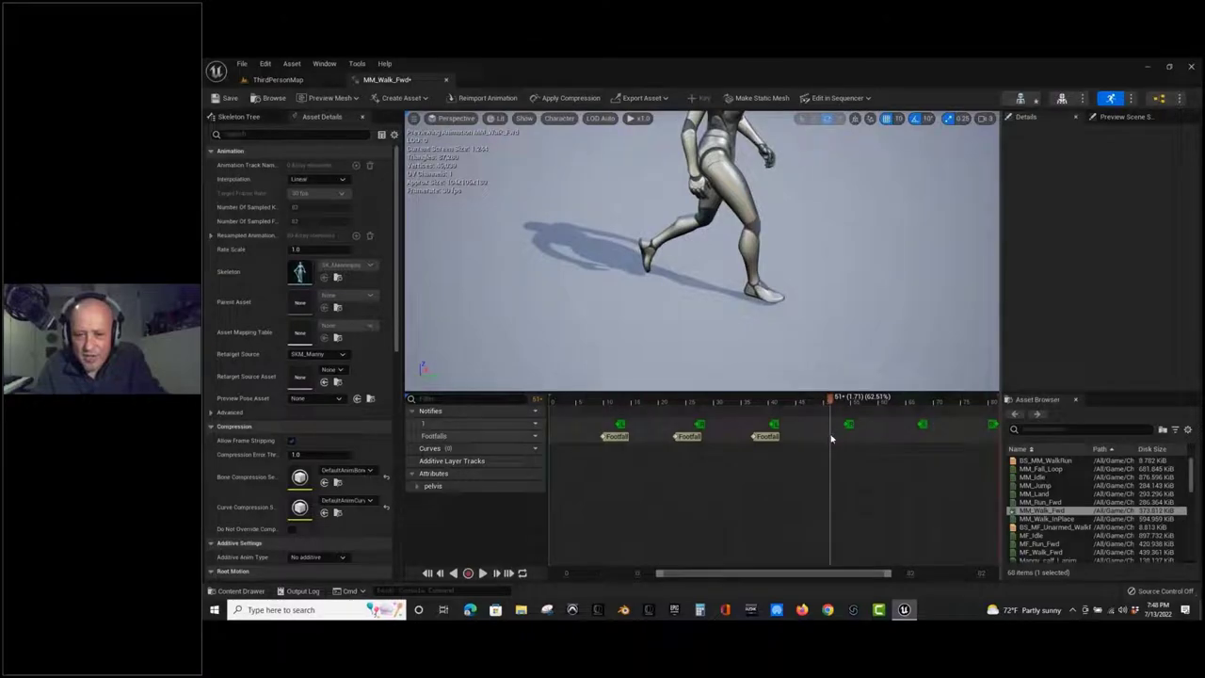
pyautogui.rightClick(832, 437)
pyautogui.moveTo(856, 457)
pyautogui.moveTo(962, 481)
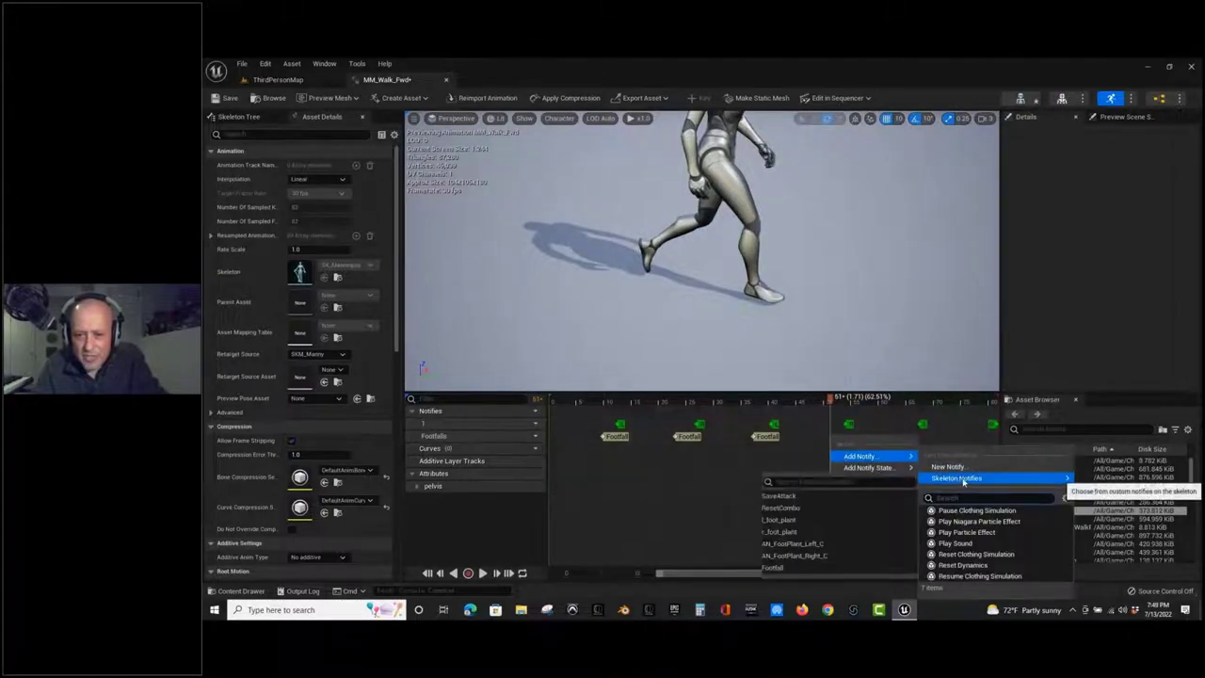
pyautogui.click(806, 568)
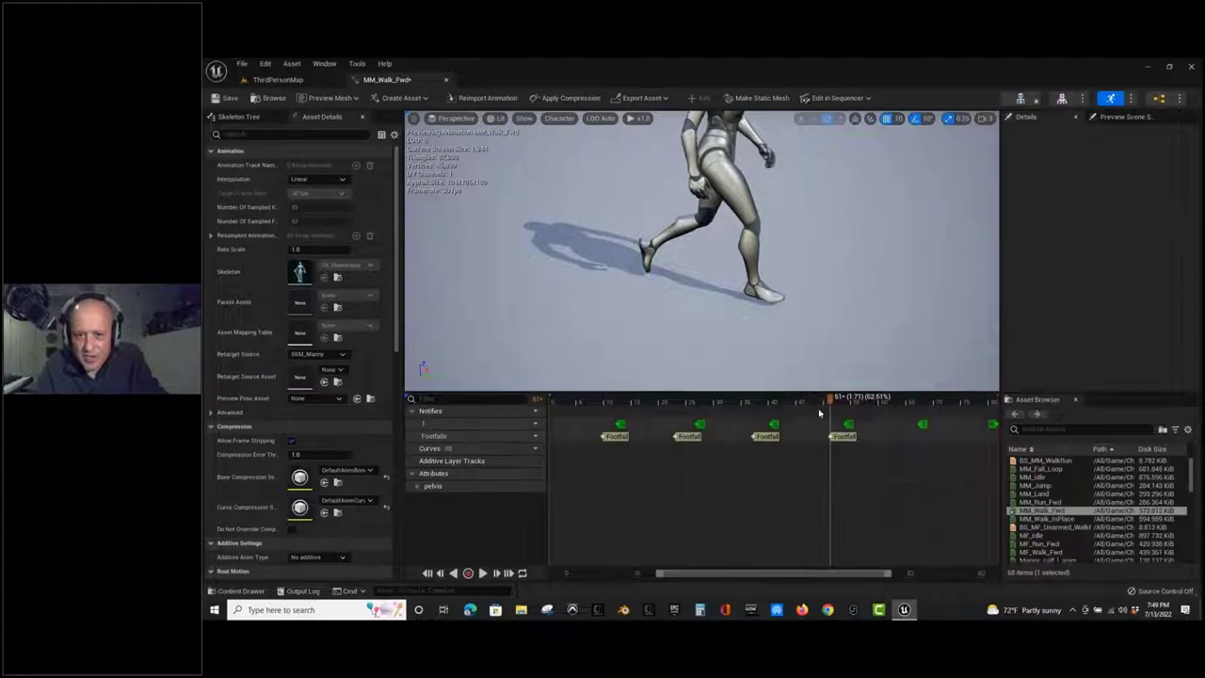
# Add a Footfall skeleton notify at the fifth foot contact of MM_Walk_Fwd, at about frame 64 on the Footfalls track.
pyautogui.moveTo(838, 400); pyautogui.dragTo(902, 422)
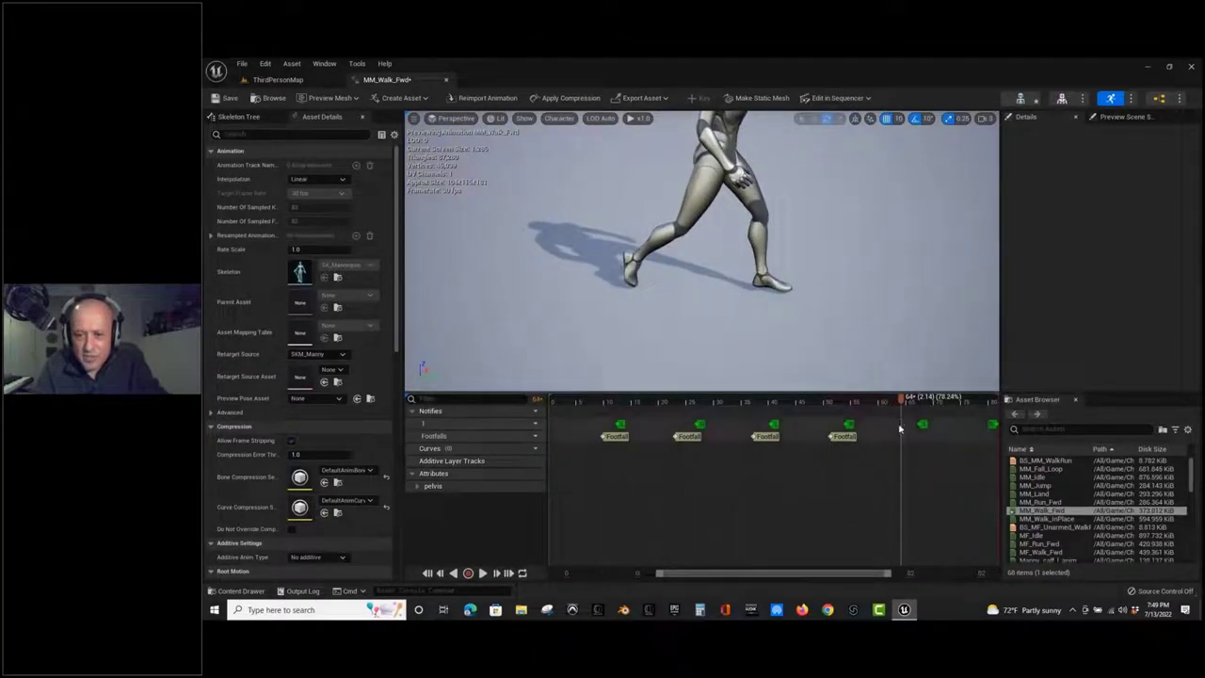
pyautogui.rightClick(900, 439)
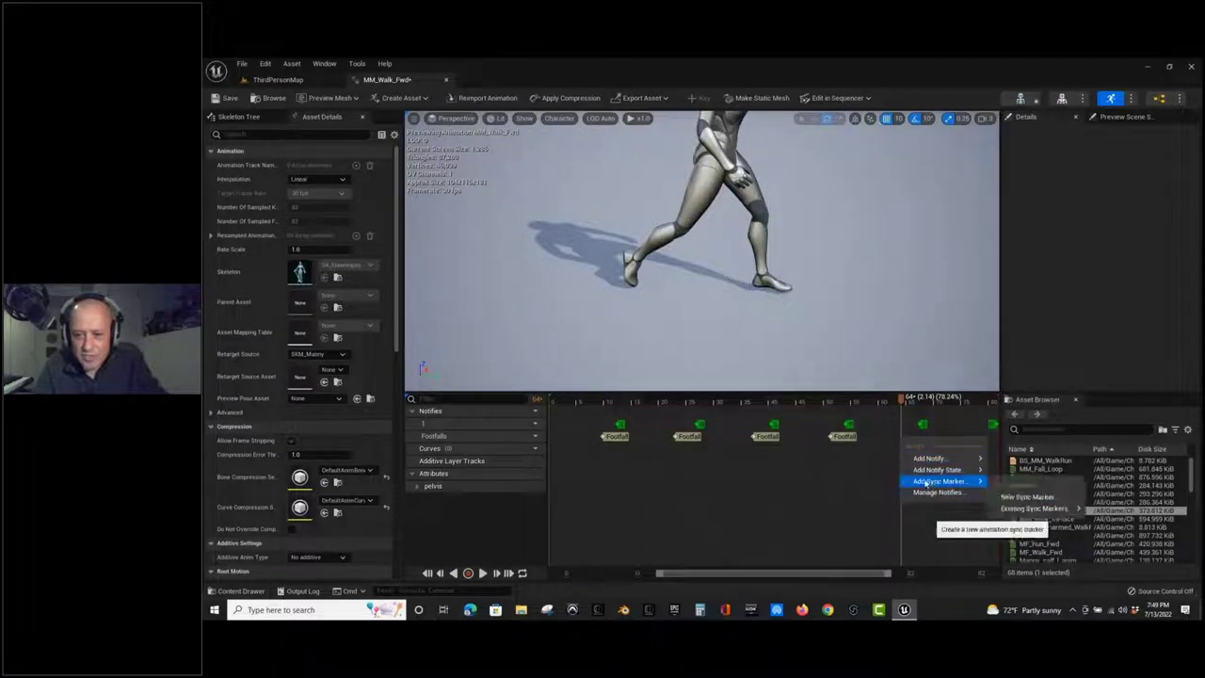
pyautogui.moveTo(930, 459)
pyautogui.moveTo(1024, 478)
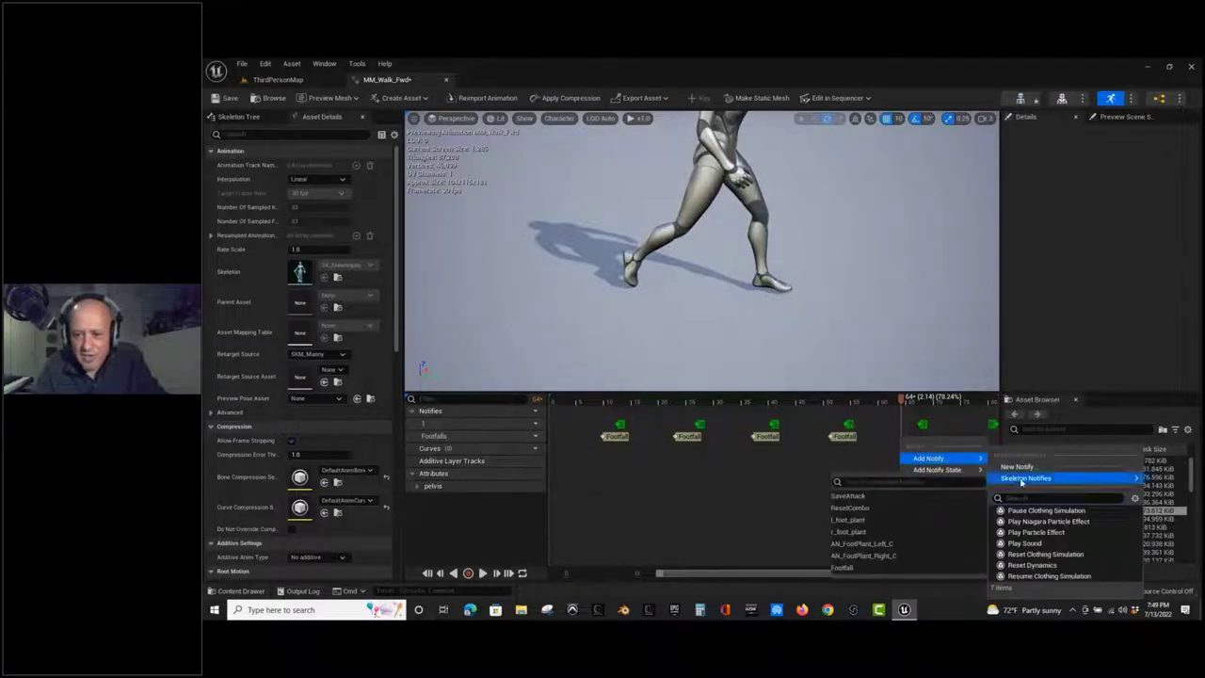
pyautogui.click(893, 570)
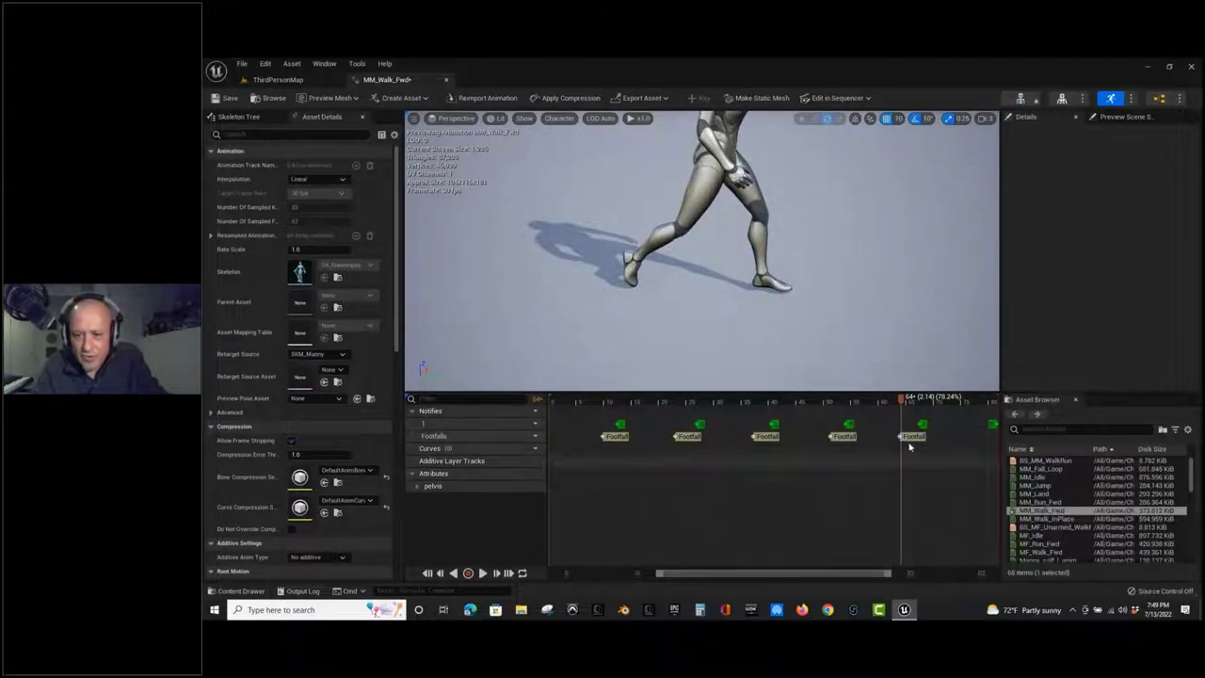
# Add a Footfall skeleton notify at the sixth foot contact of MM_Walk_Fwd, at about frame 77 on the Footfalls track.
pyautogui.moveTo(899, 401); pyautogui.dragTo(979, 431)
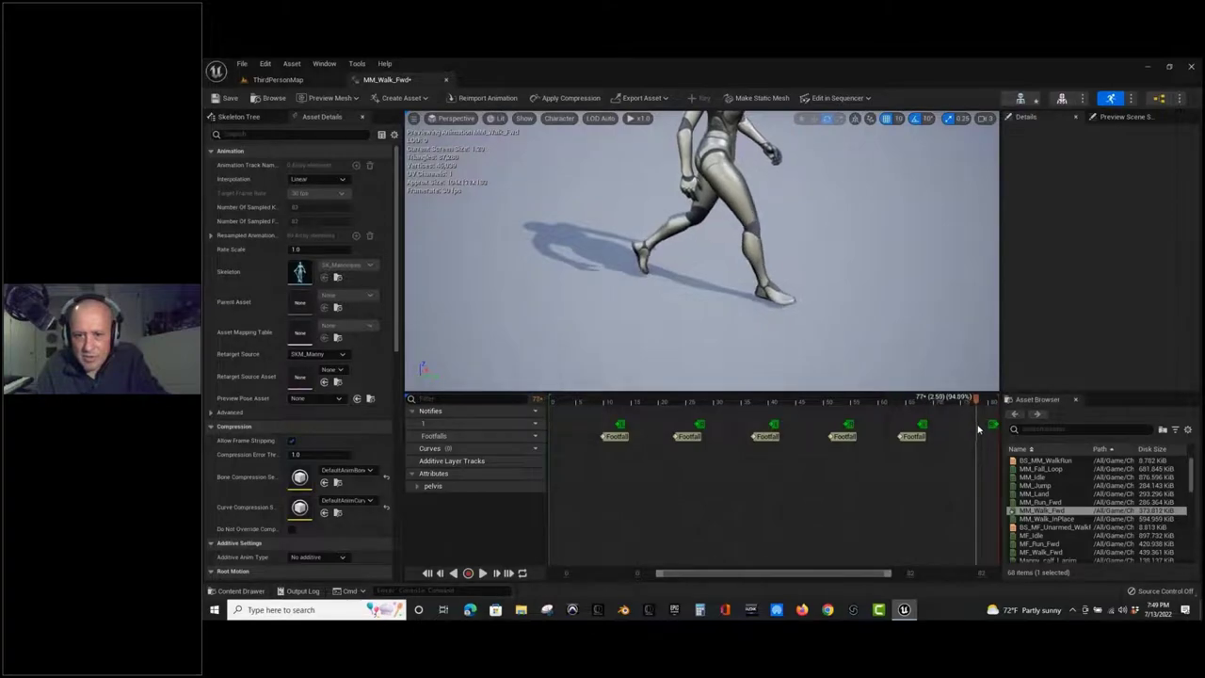
pyautogui.rightClick(978, 436)
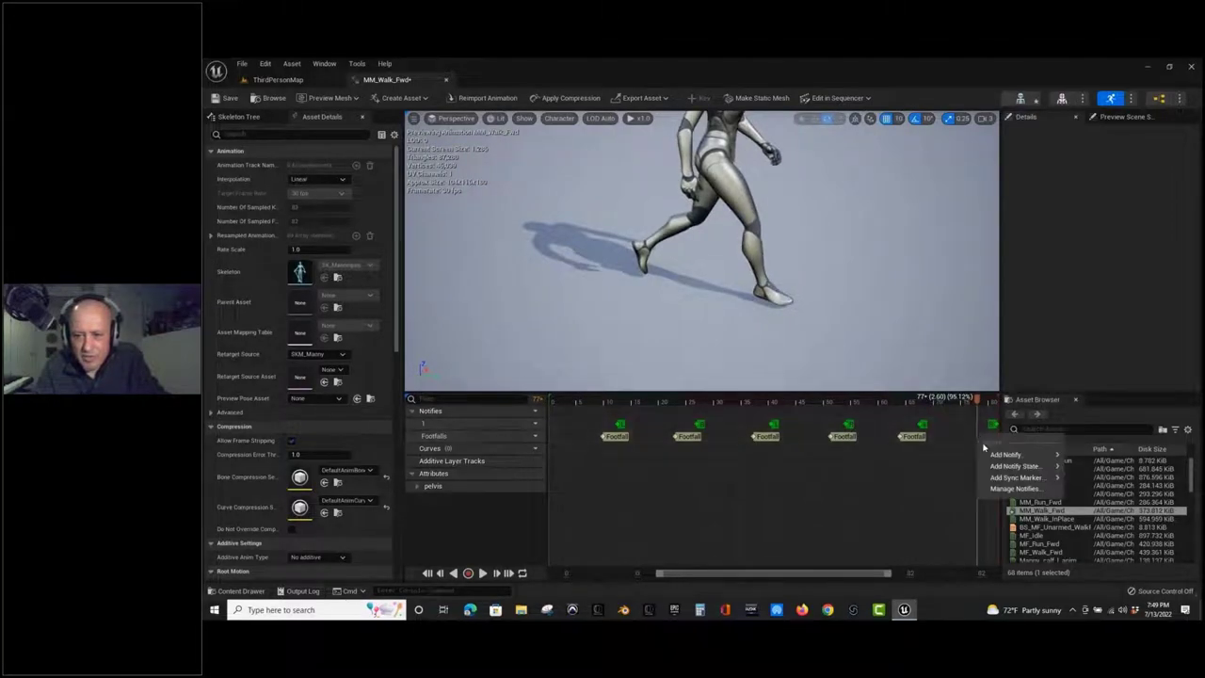
pyautogui.moveTo(1002, 454)
pyautogui.moveTo(880, 478)
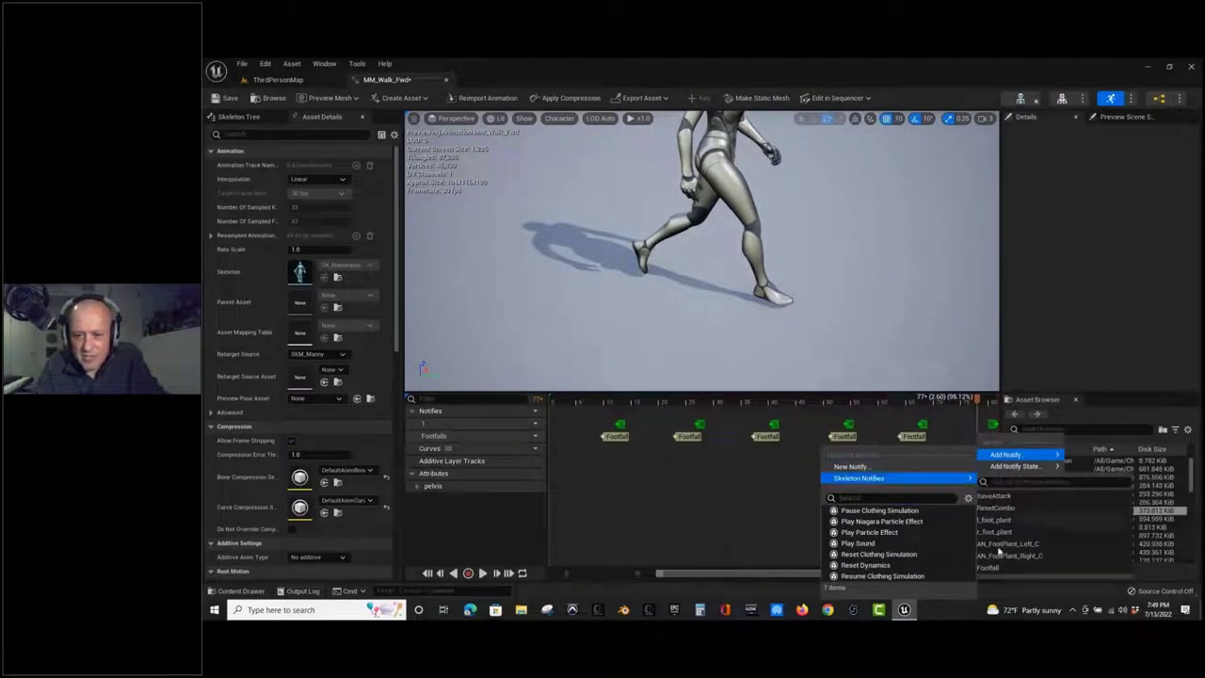
pyautogui.click(994, 569)
# Scrub MM_Walk_Fwd to its final frame to check for further foot contacts, and save the animation.
pyautogui.moveTo(977, 398); pyautogui.dragTo(997, 399)
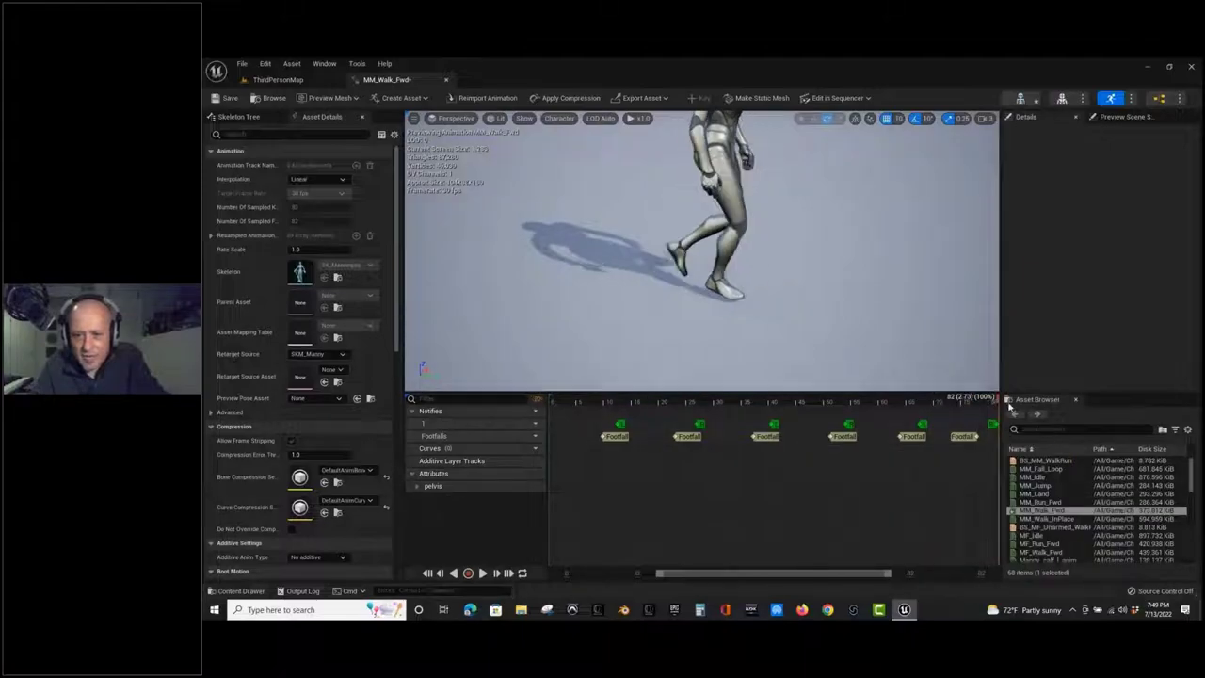
pyautogui.click(1045, 509)
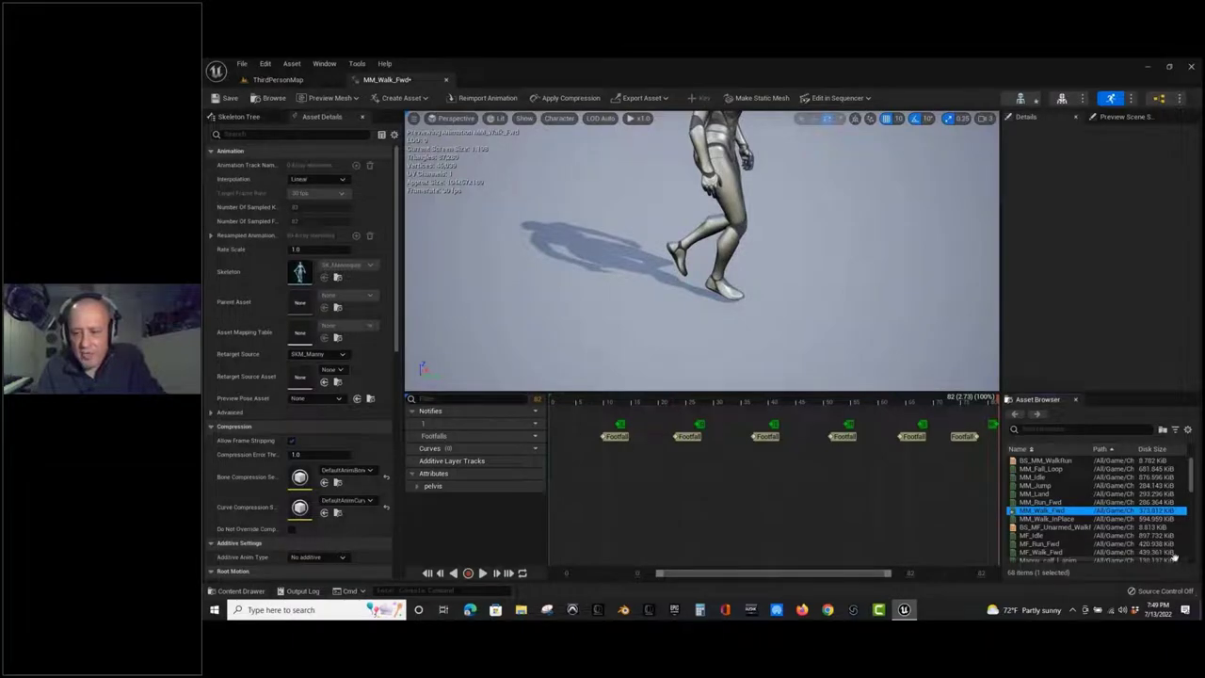
pyautogui.hotkey('ctrl', 's')
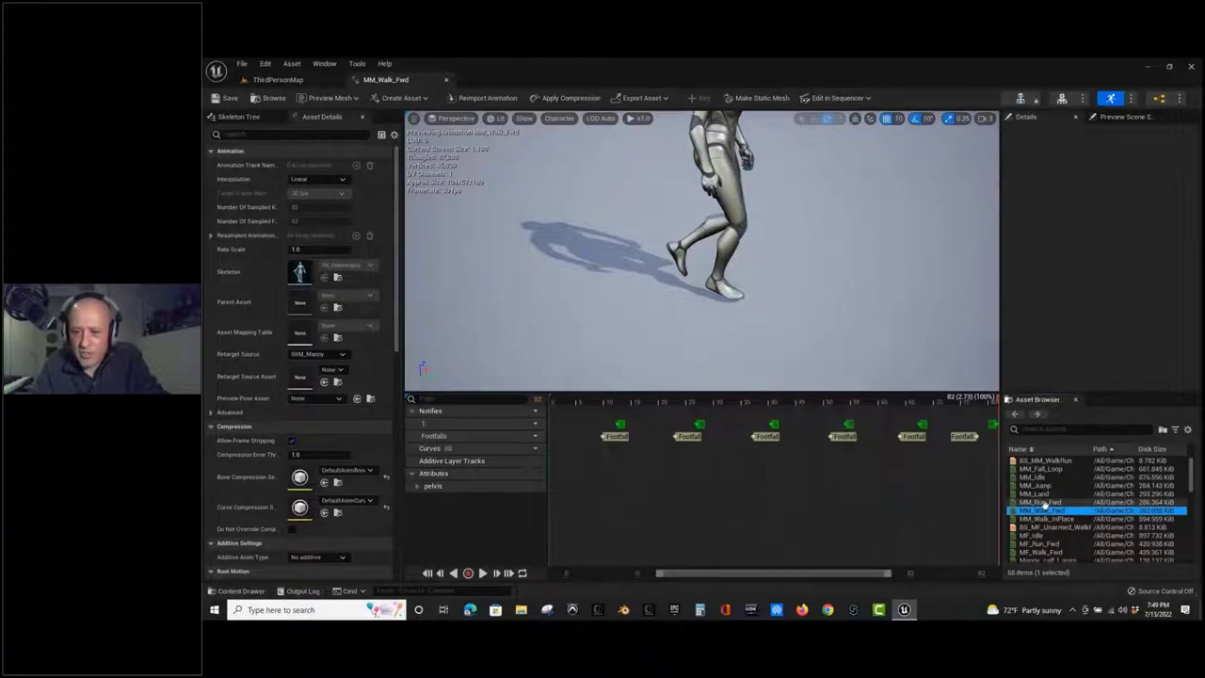
# Open the MM_Run_Fwd animation and add a notify track named Footfalls.
pyautogui.click(1043, 503)
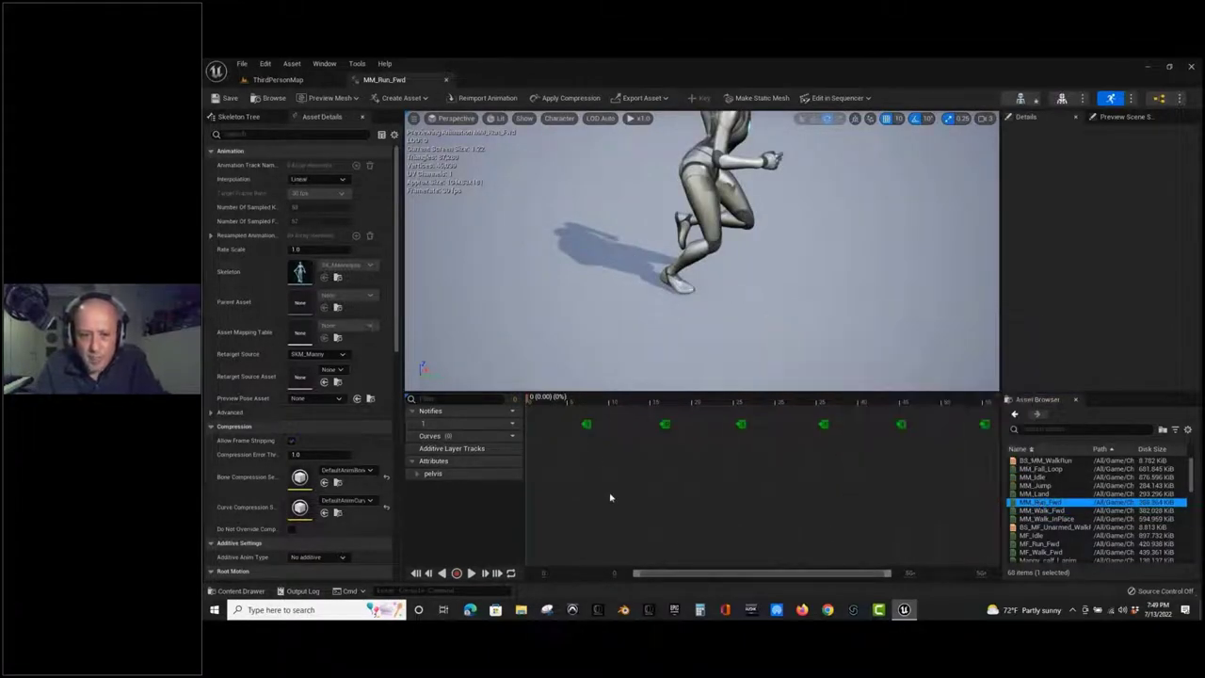
pyautogui.click(512, 413)
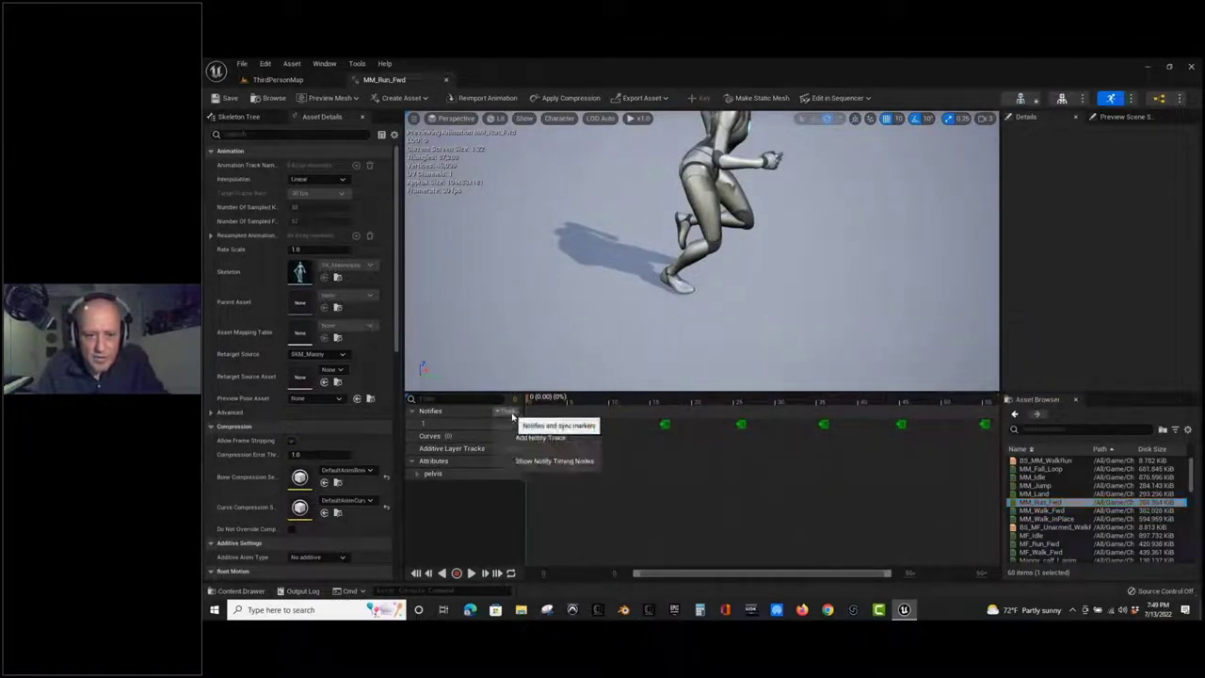
pyautogui.click(548, 437)
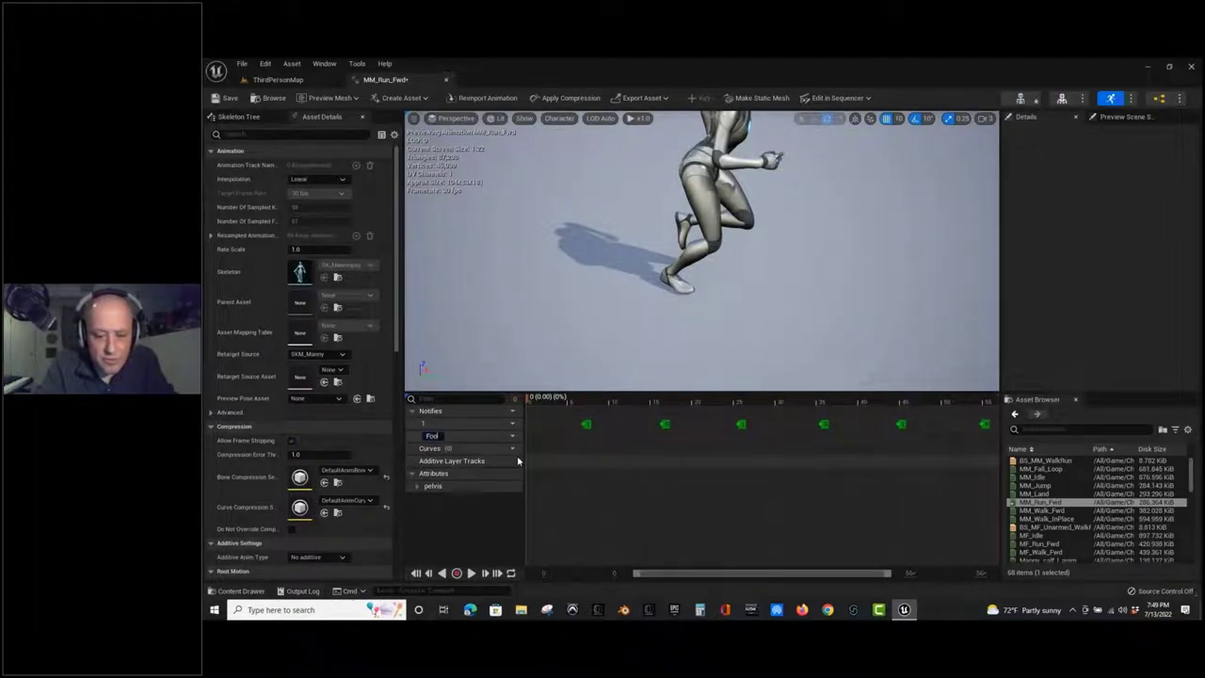
pyautogui.press('Return')
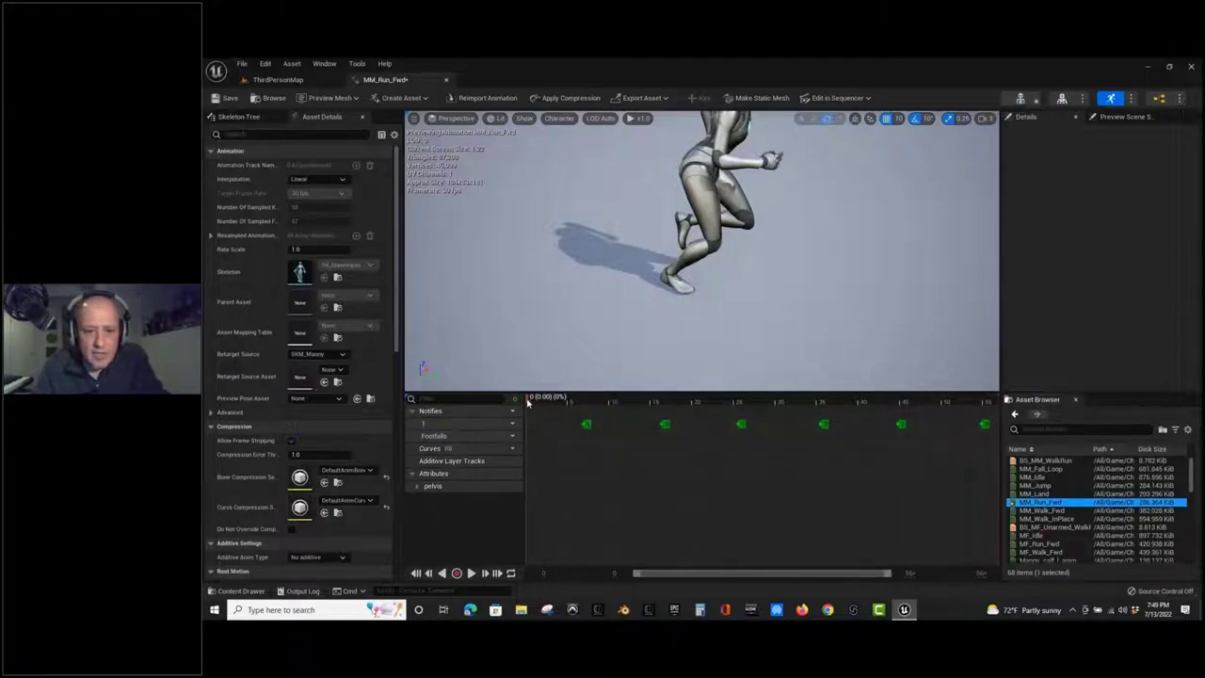
# Scrub MM_Run_Fwd to the first foot contact at about frame 6 and add a Footfall skeleton notify on the Footfalls track.
pyautogui.moveTo(521, 397); pyautogui.dragTo(581, 439)
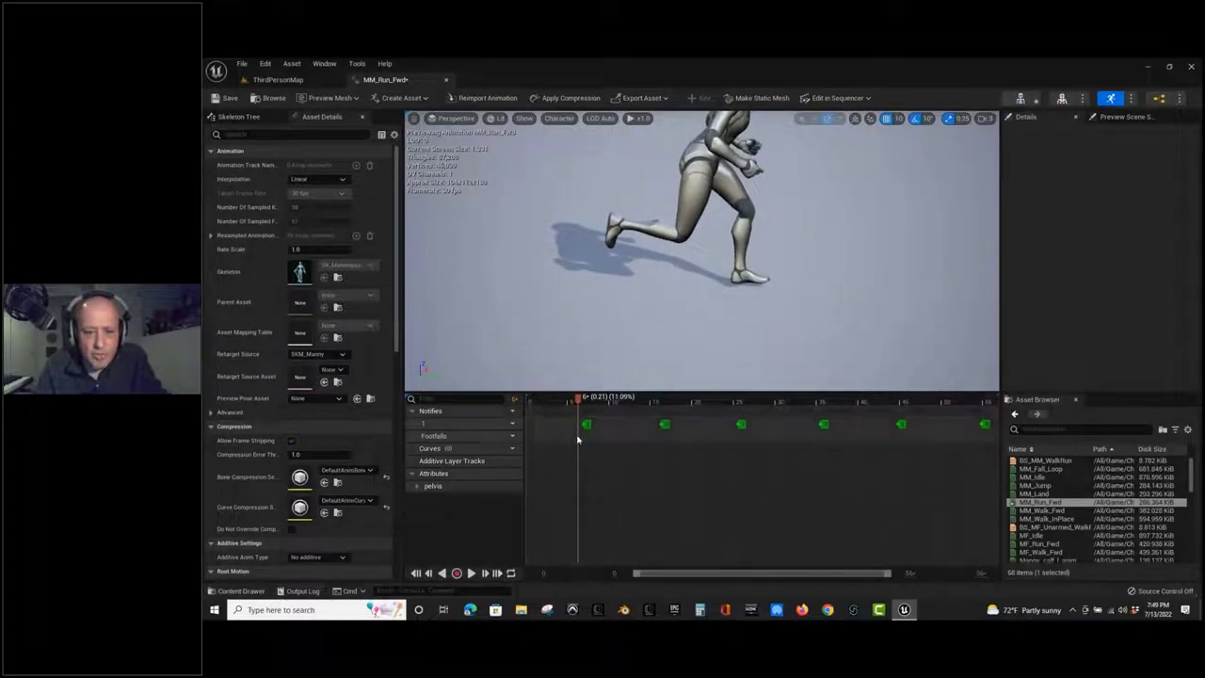
pyautogui.rightClick(578, 439)
pyautogui.moveTo(606, 459)
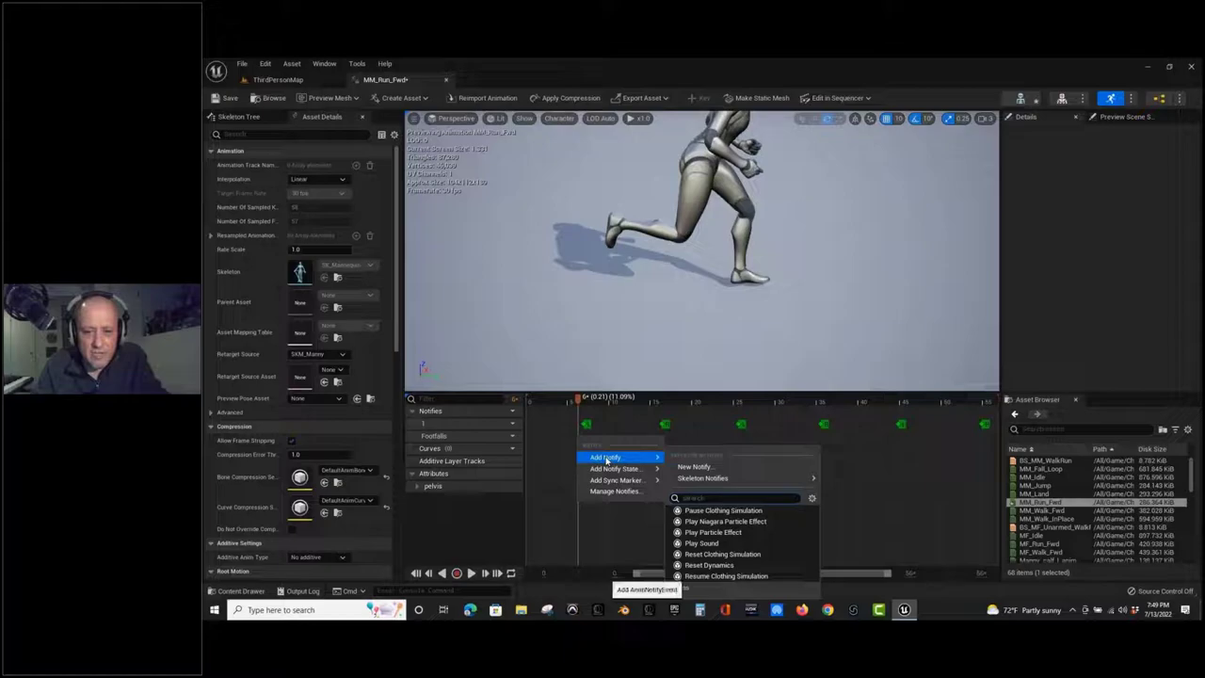
pyautogui.moveTo(746, 478)
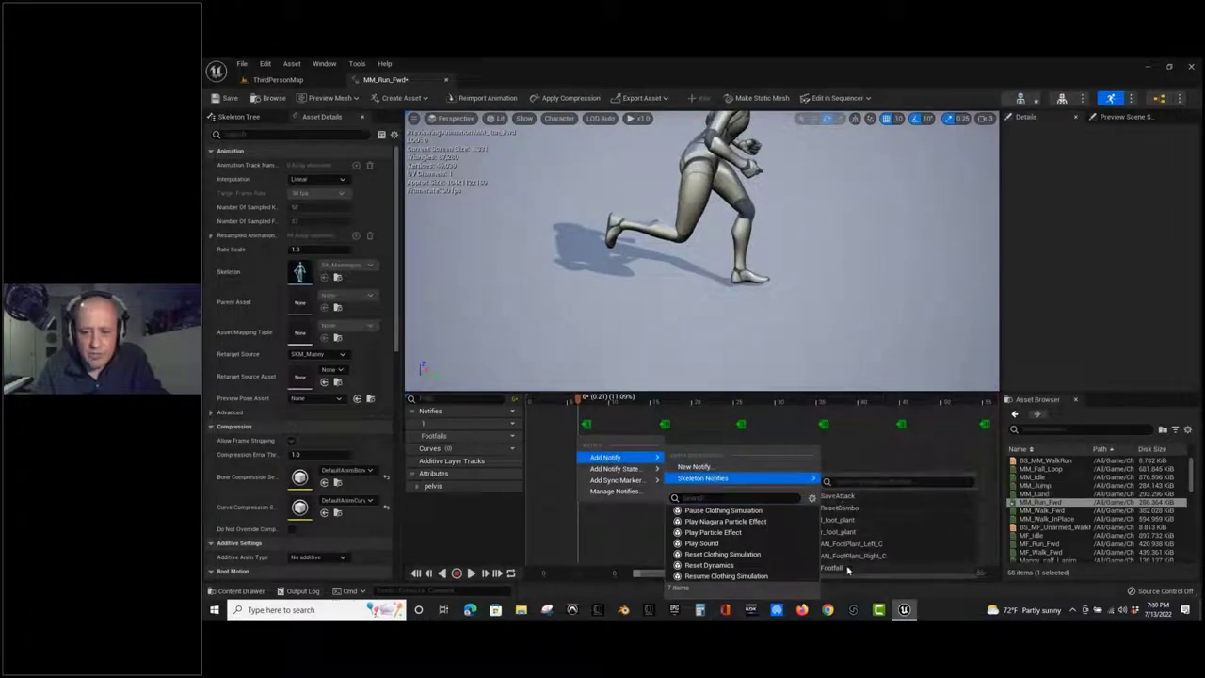
pyautogui.click(848, 569)
# Add a Footfall skeleton notify at the second foot contact of MM_Run_Fwd, at about frame 16 on the Footfalls track.
pyautogui.moveTo(579, 401); pyautogui.dragTo(660, 424)
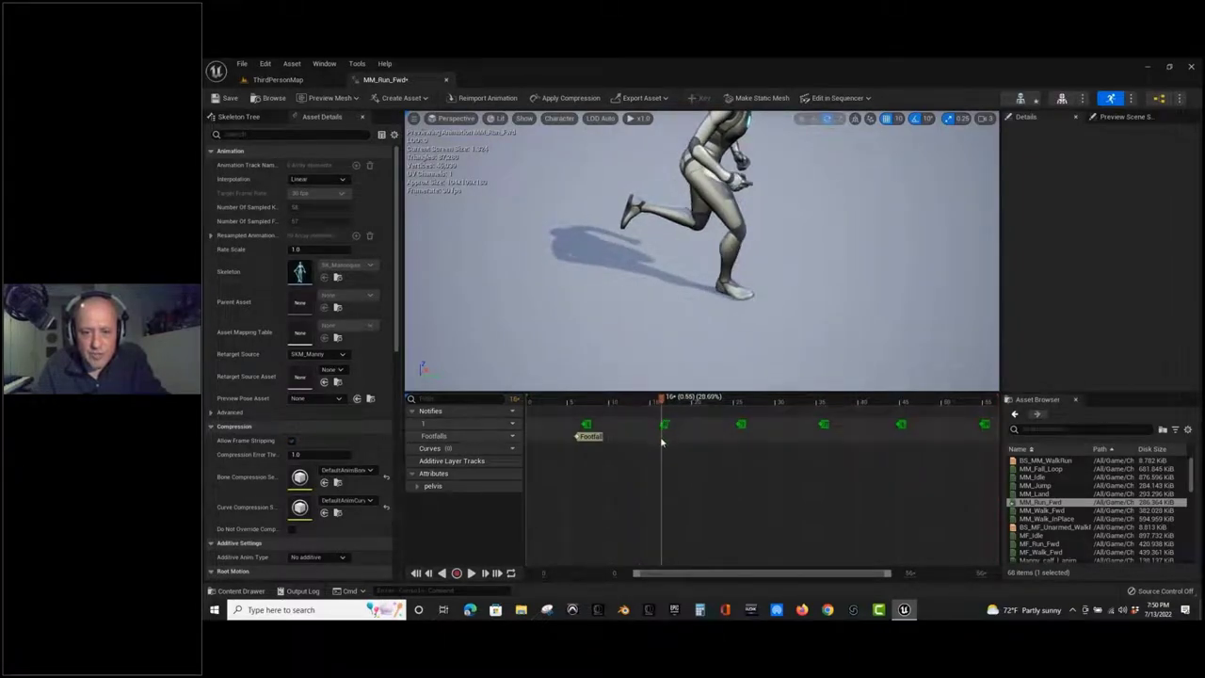
pyautogui.rightClick(662, 441)
pyautogui.moveTo(687, 459)
pyautogui.moveTo(791, 478)
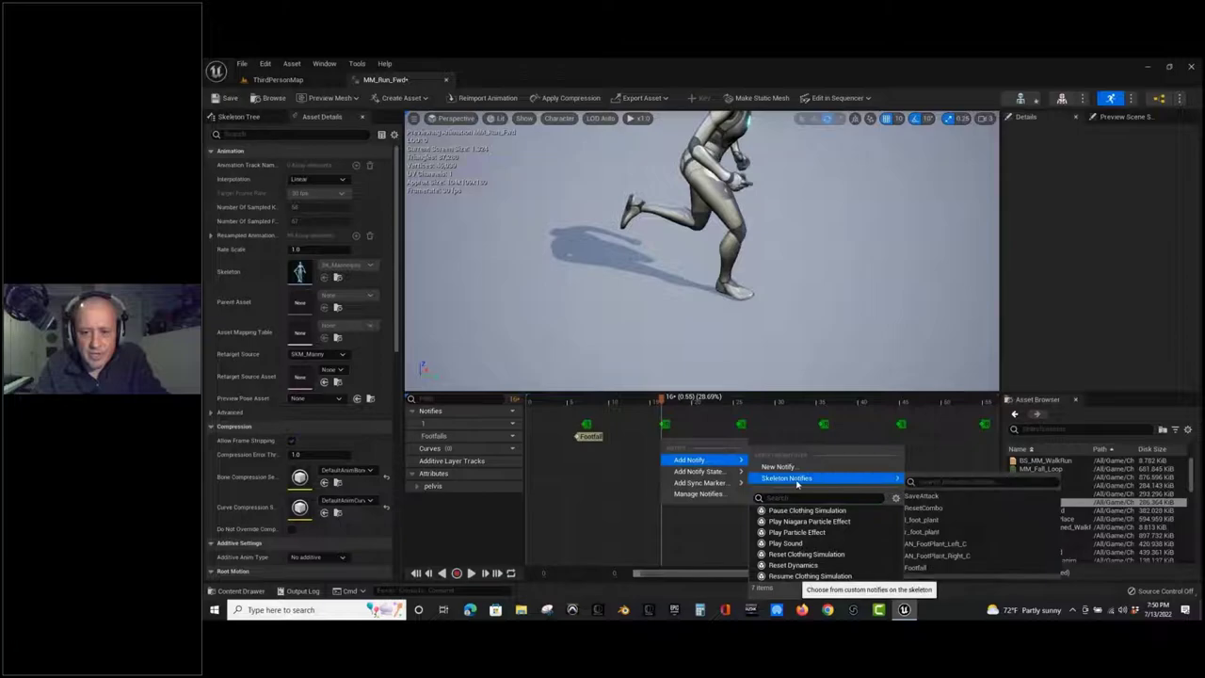
pyautogui.moveTo(889, 478)
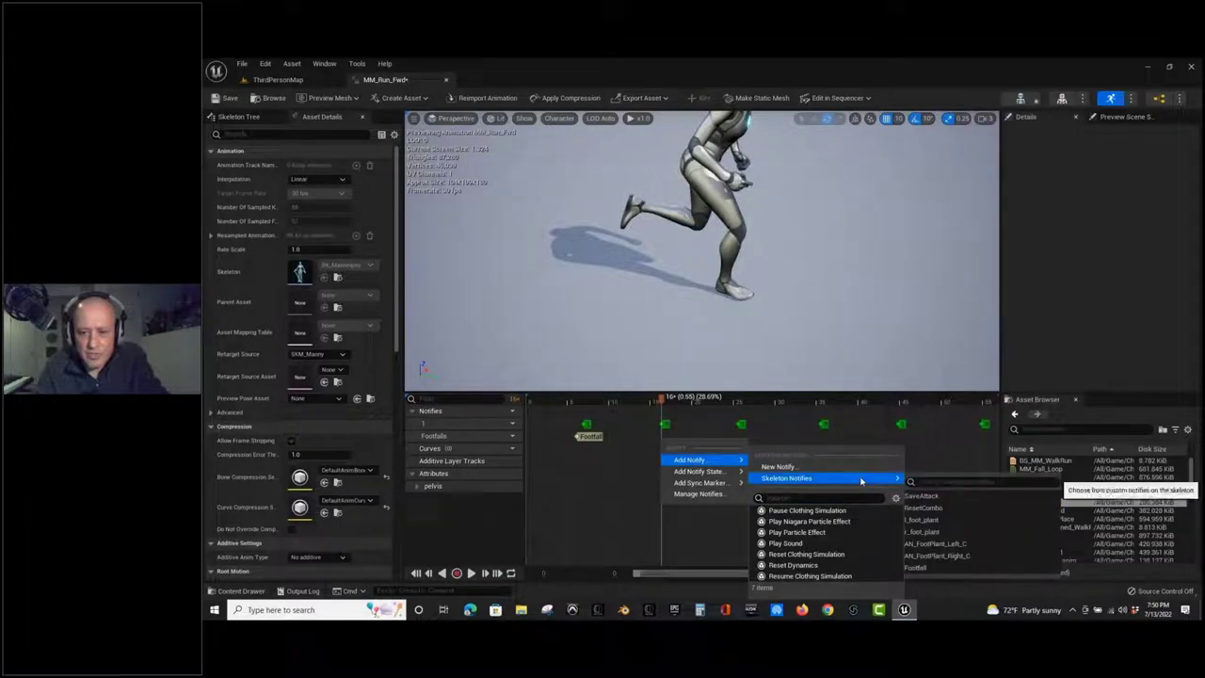
pyautogui.click(927, 570)
# Add a Footfall skeleton notify at the third foot contact of MM_Run_Fwd, at about frame 26 on the Footfalls track.
pyautogui.moveTo(663, 403); pyautogui.dragTo(743, 413)
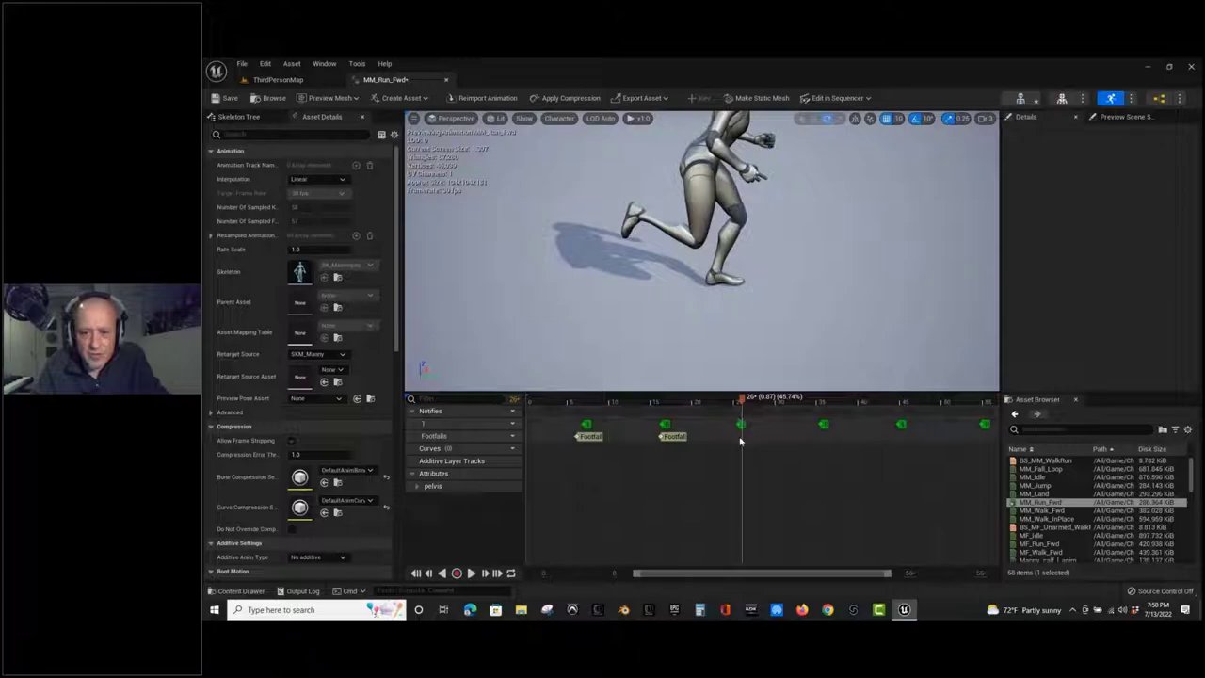
pyautogui.rightClick(741, 438)
pyautogui.moveTo(763, 458)
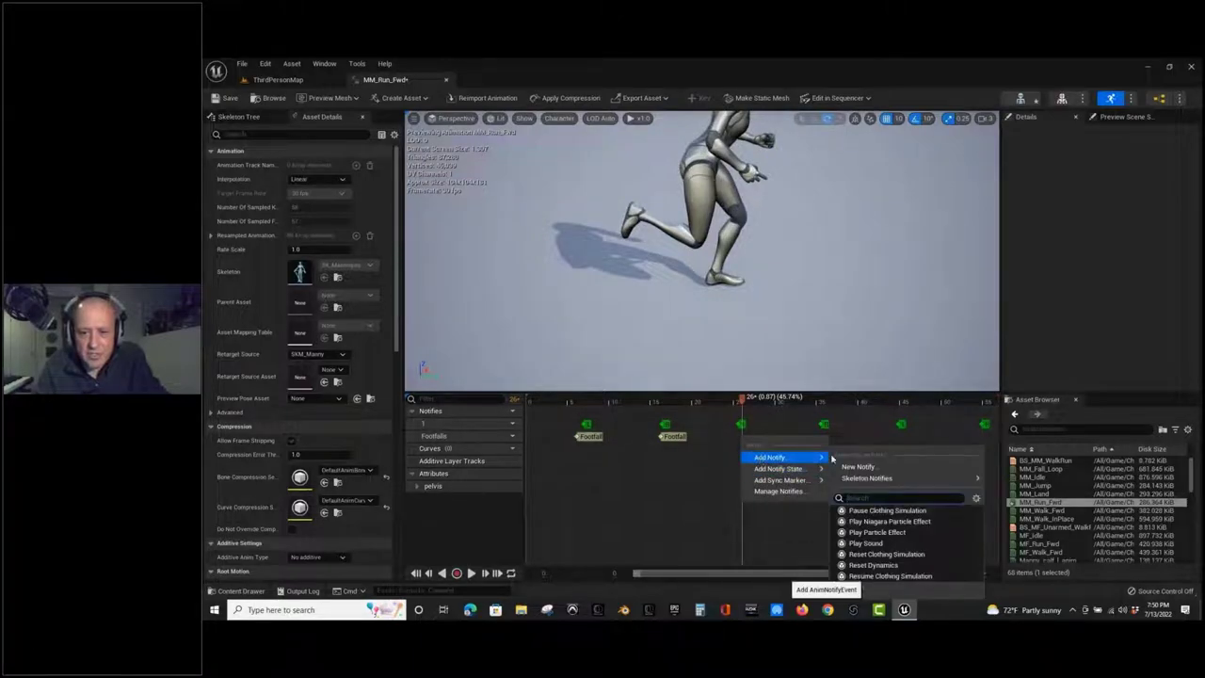
pyautogui.moveTo(980, 477)
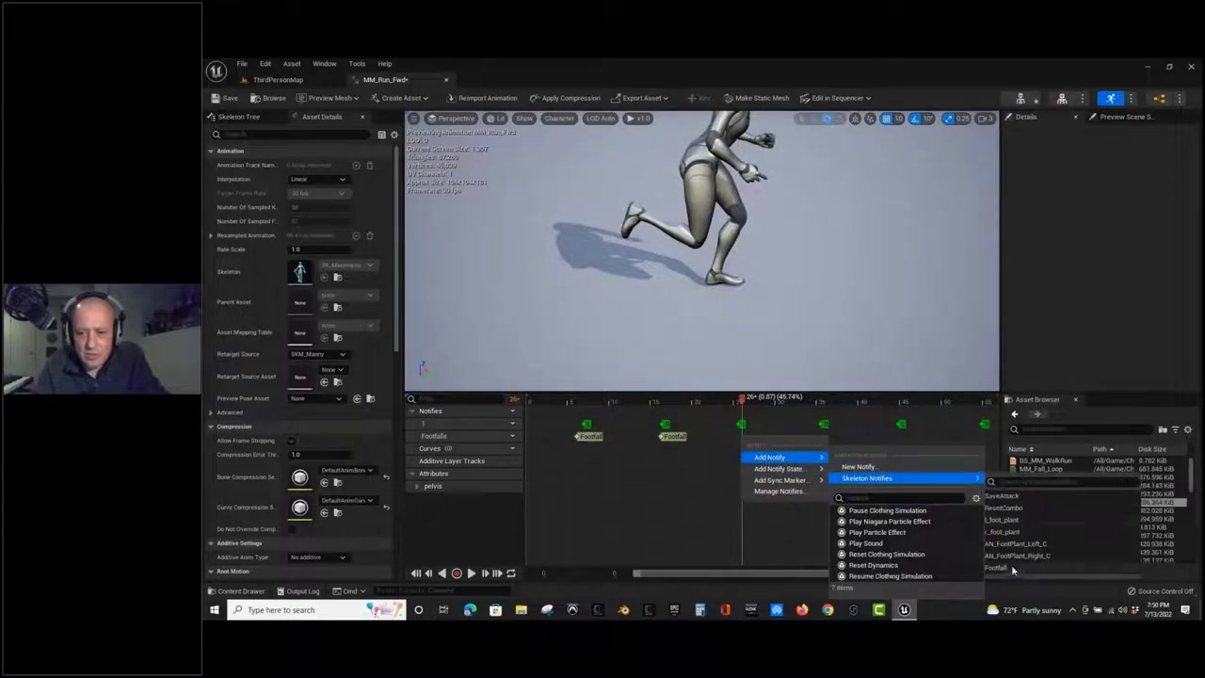
pyautogui.click(1013, 569)
# Add a Footfall skeleton notify at the fourth foot contact of MM_Run_Fwd, at about frame 35 on the Footfalls track.
pyautogui.moveTo(743, 400); pyautogui.dragTo(818, 403)
pyautogui.rightClick(818, 441)
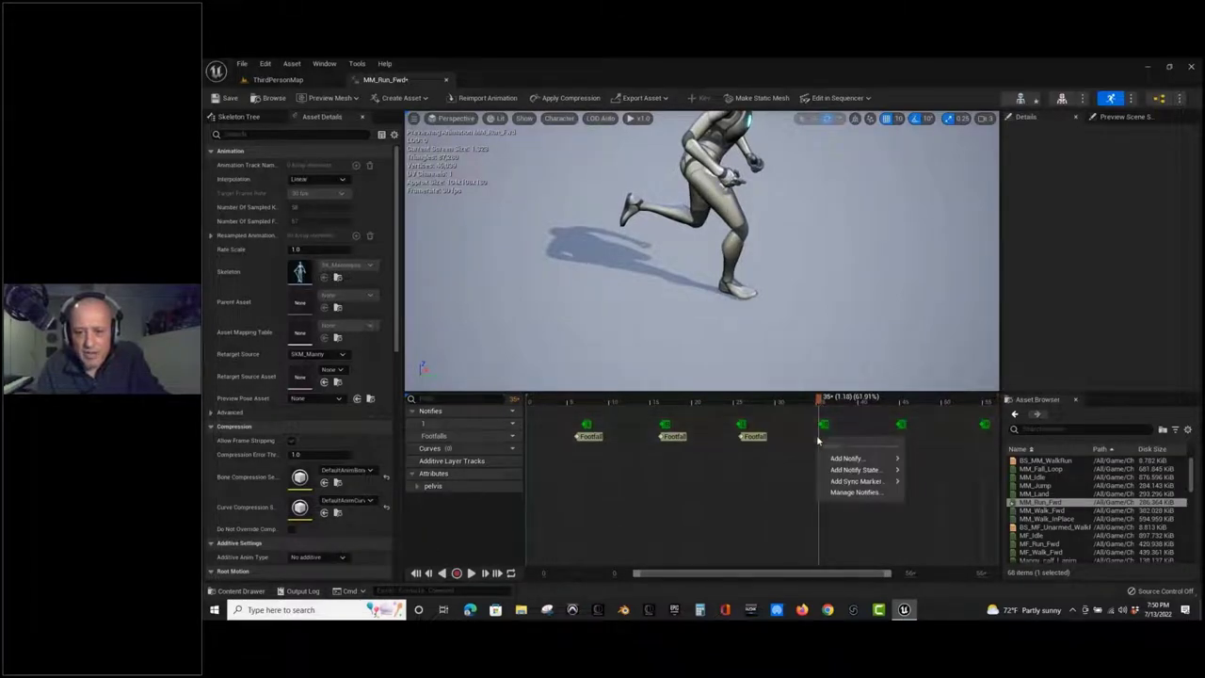
pyautogui.moveTo(853, 459)
pyautogui.moveTo(939, 479)
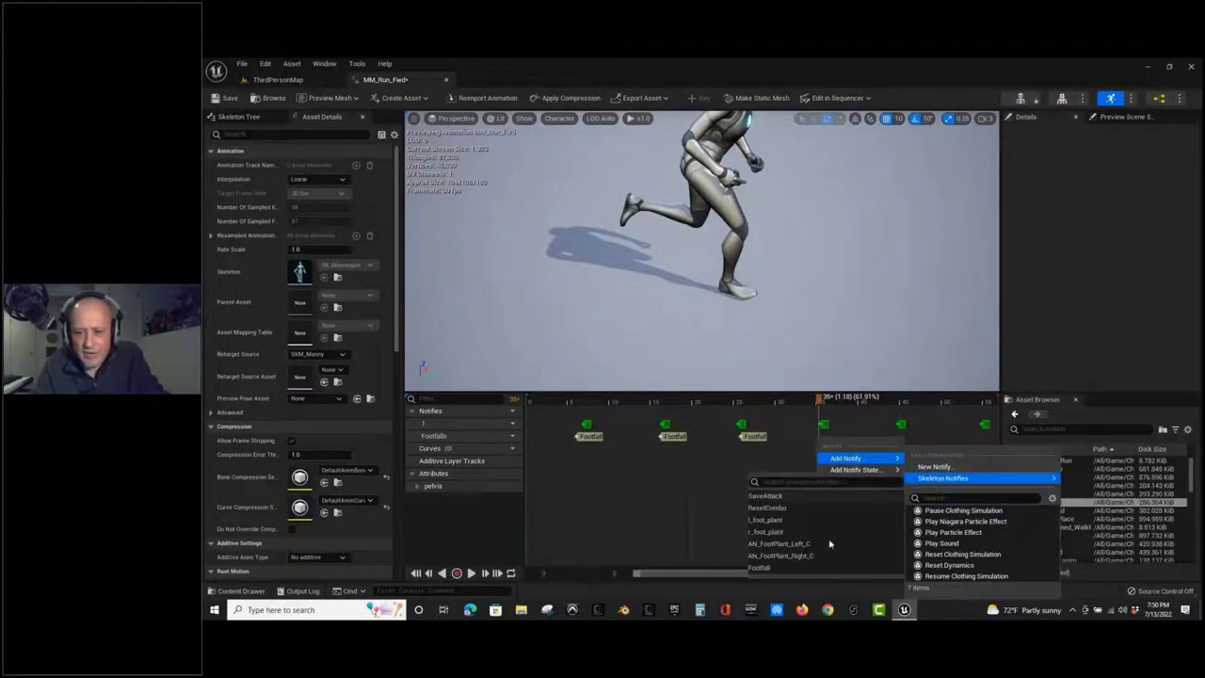
pyautogui.click(777, 569)
# Add a Footfall skeleton notify at the fifth foot contact of MM_Run_Fwd, at about frame 45 on the Footfalls track.
pyautogui.moveTo(818, 401); pyautogui.dragTo(903, 411)
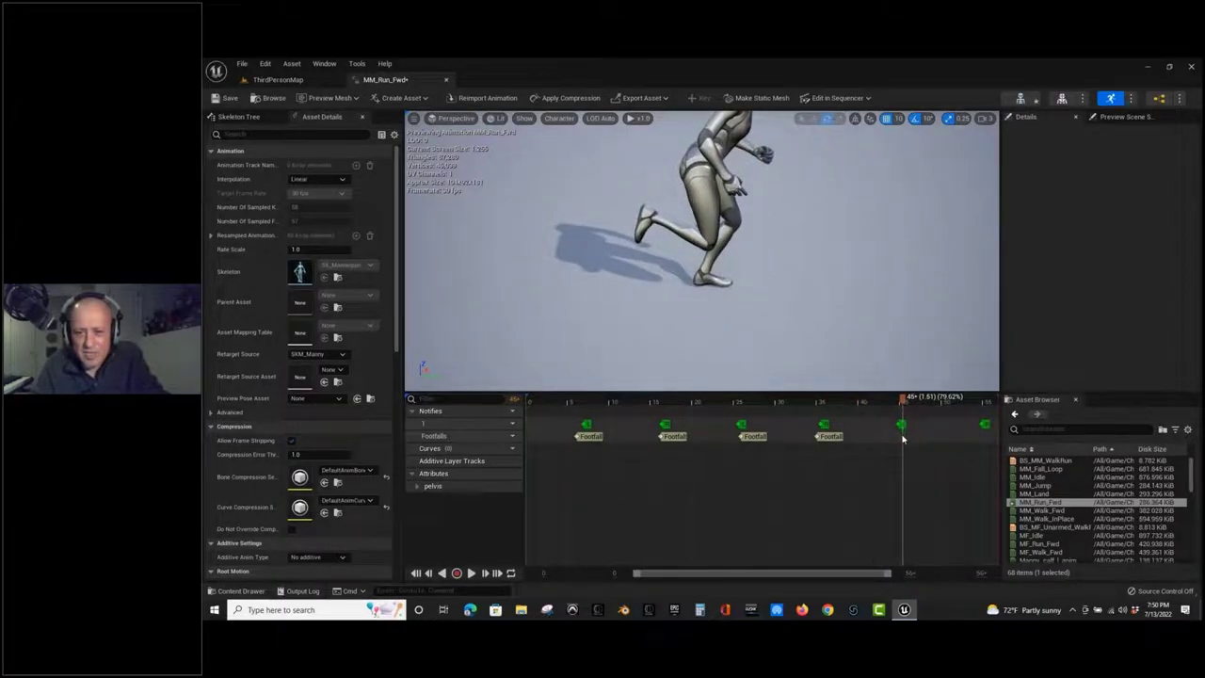
pyautogui.rightClick(902, 439)
pyautogui.moveTo(946, 482)
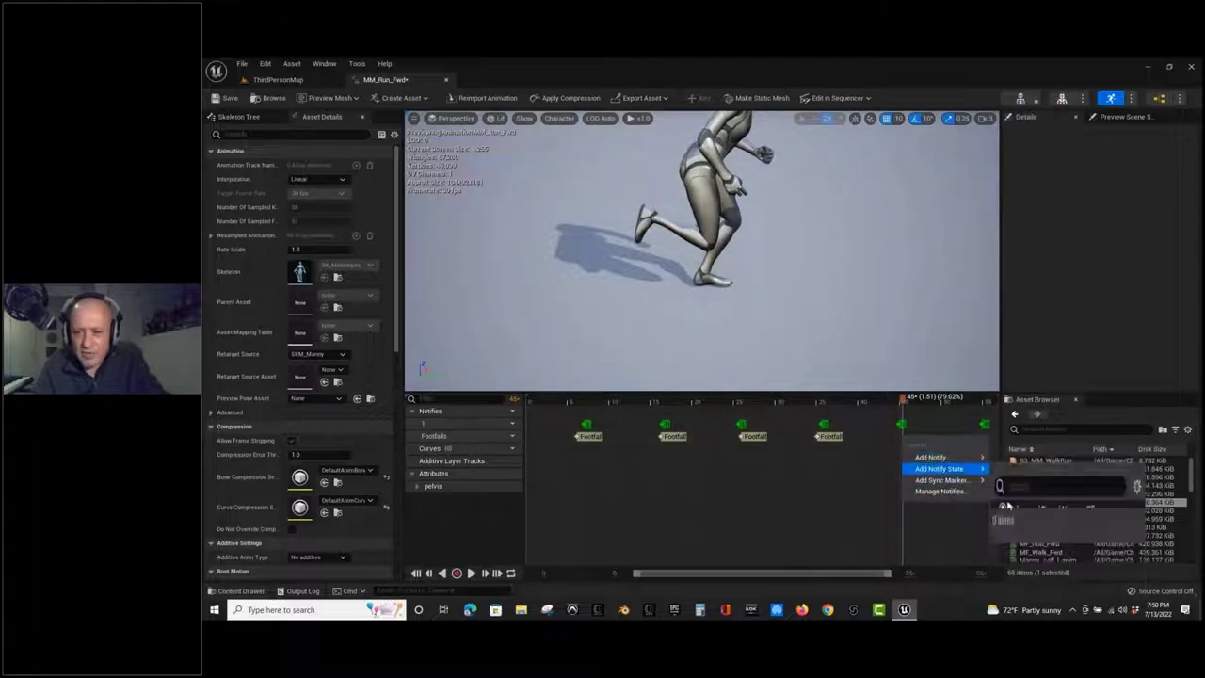
pyautogui.moveTo(1022, 478)
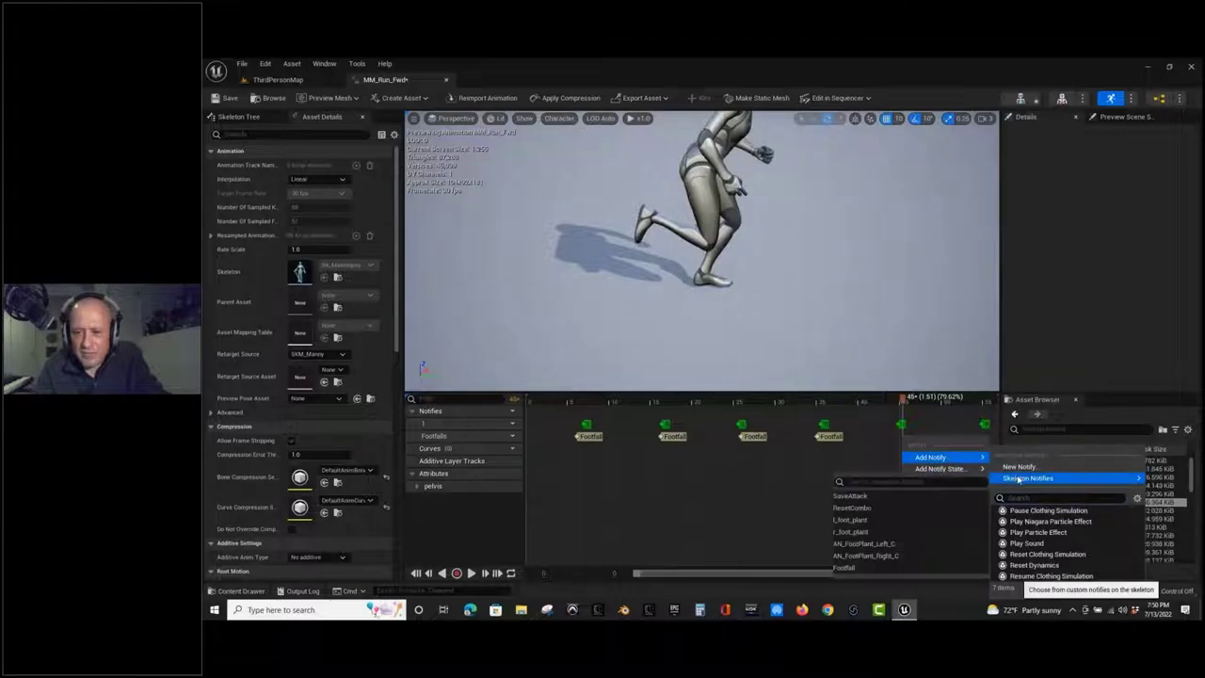
pyautogui.click(853, 569)
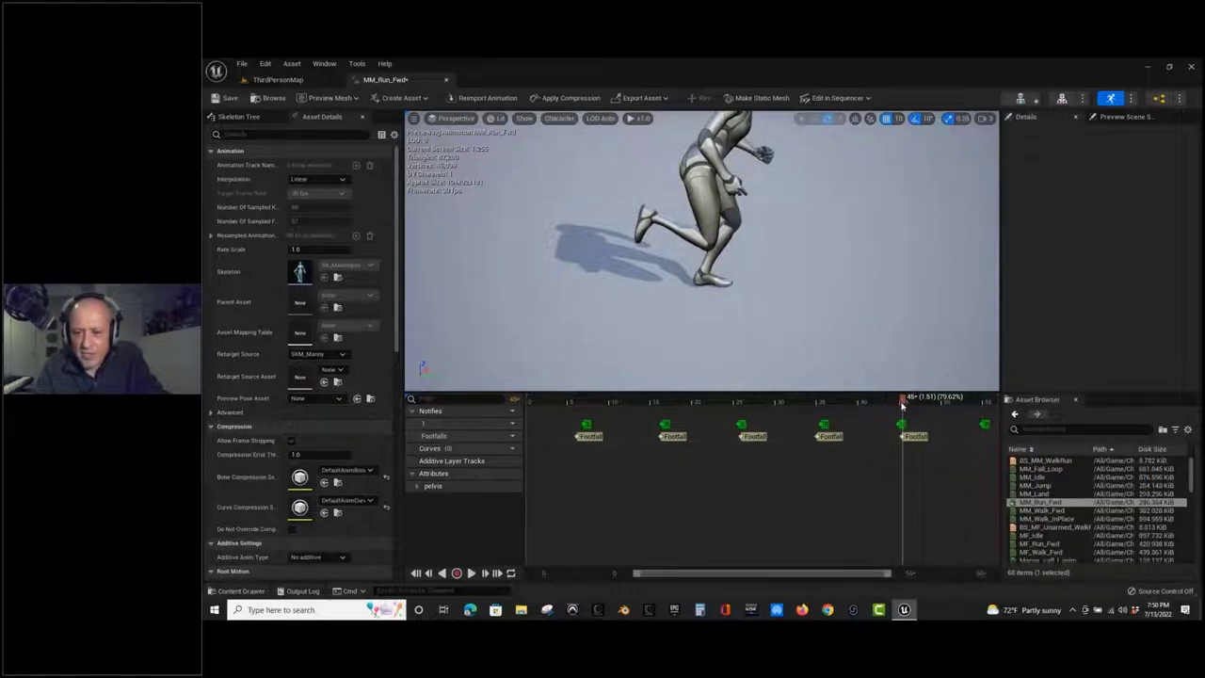
# Add a Footfall skeleton notify at the last foot contact of MM_Run_Fwd, at about frame 54, and save the animation.
pyautogui.moveTo(903, 399); pyautogui.dragTo(932, 399)
pyautogui.moveTo(960, 402); pyautogui.dragTo(979, 448)
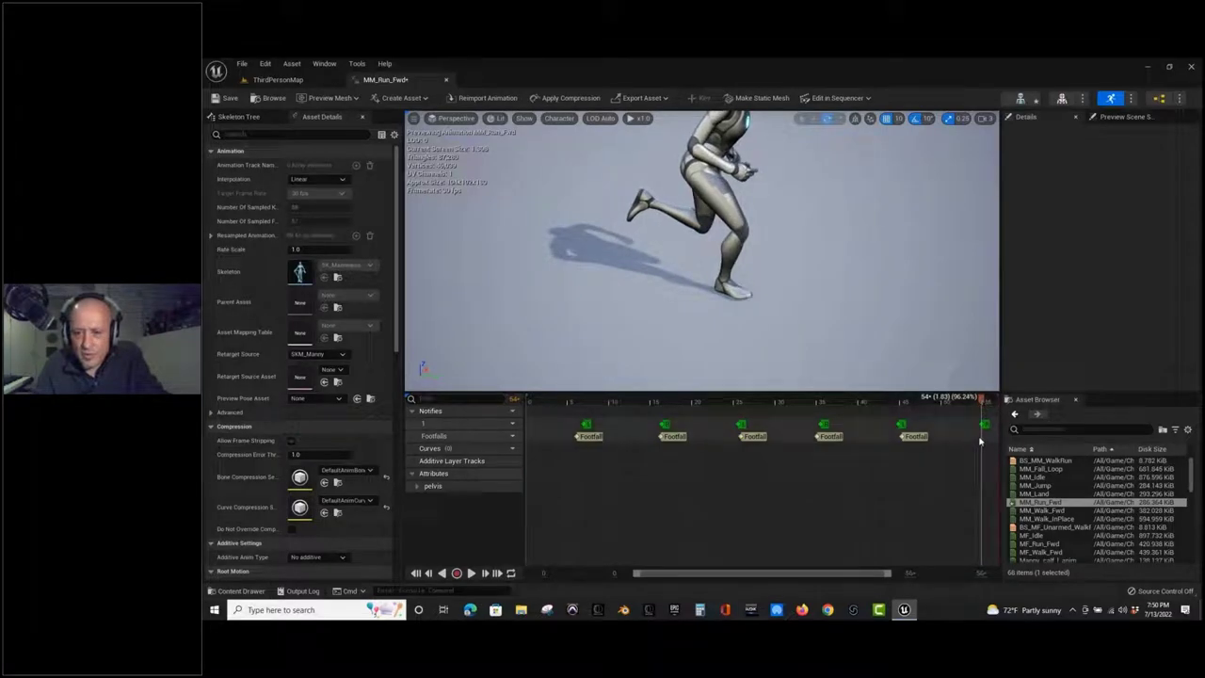
pyautogui.rightClick(982, 439)
pyautogui.moveTo(1021, 459)
pyautogui.moveTo(960, 478)
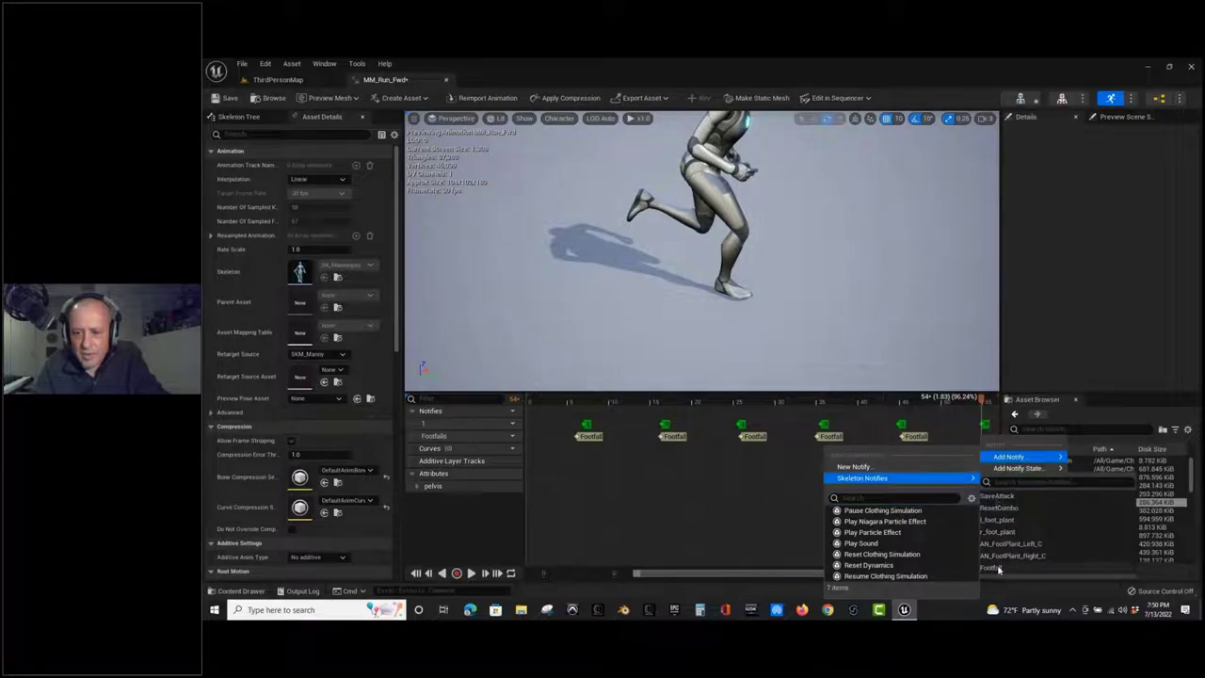
pyautogui.click(998, 566)
pyautogui.click(1045, 504)
pyautogui.hotkey('ctrl', 's')
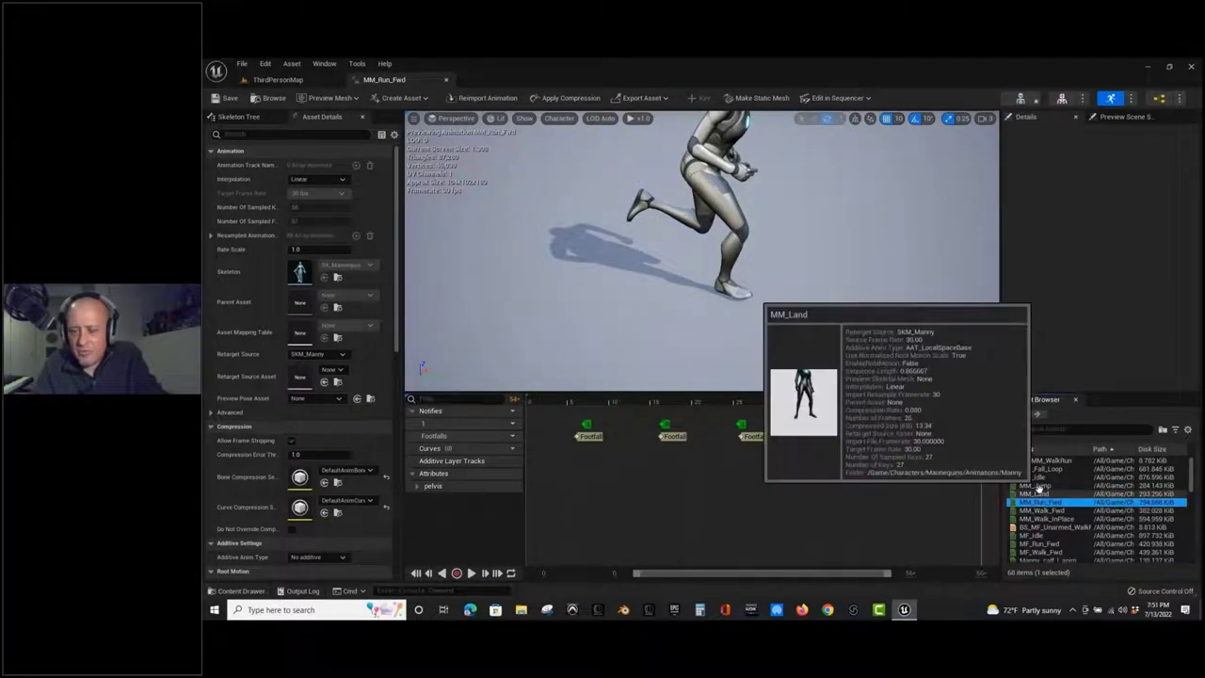
pyautogui.moveTo(1036, 503)
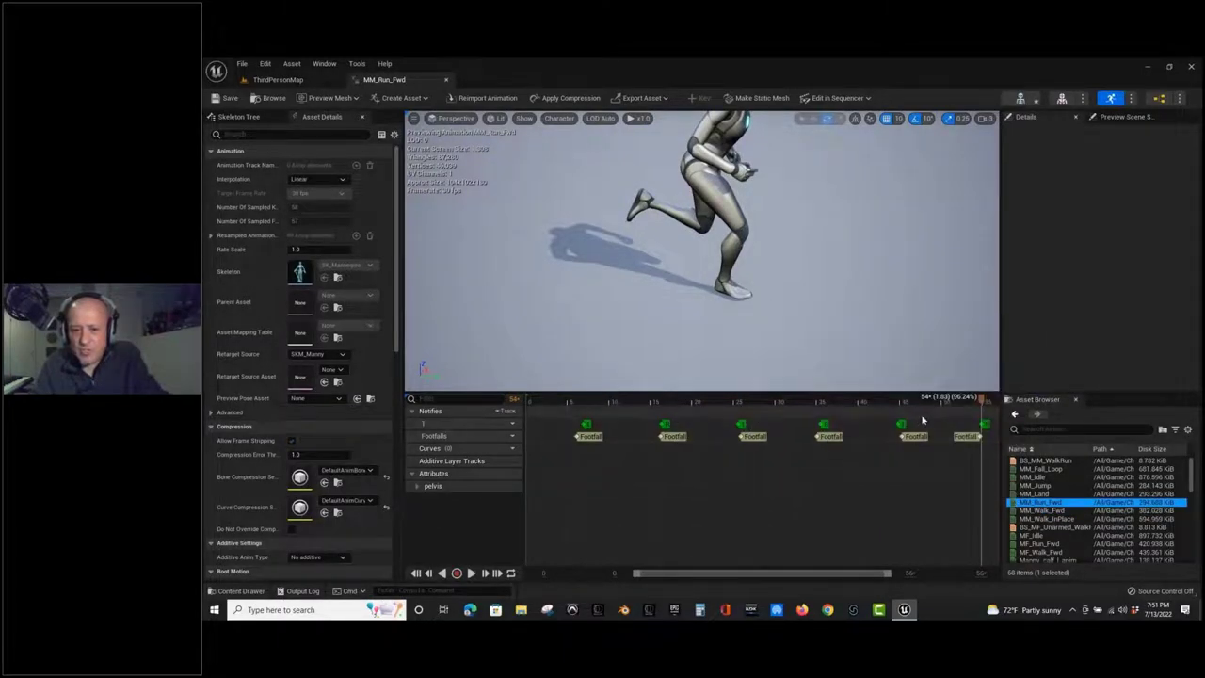
# Open the MM_Land animation and scrub to the landing contact at about frame 3.
pyautogui.click(1041, 493)
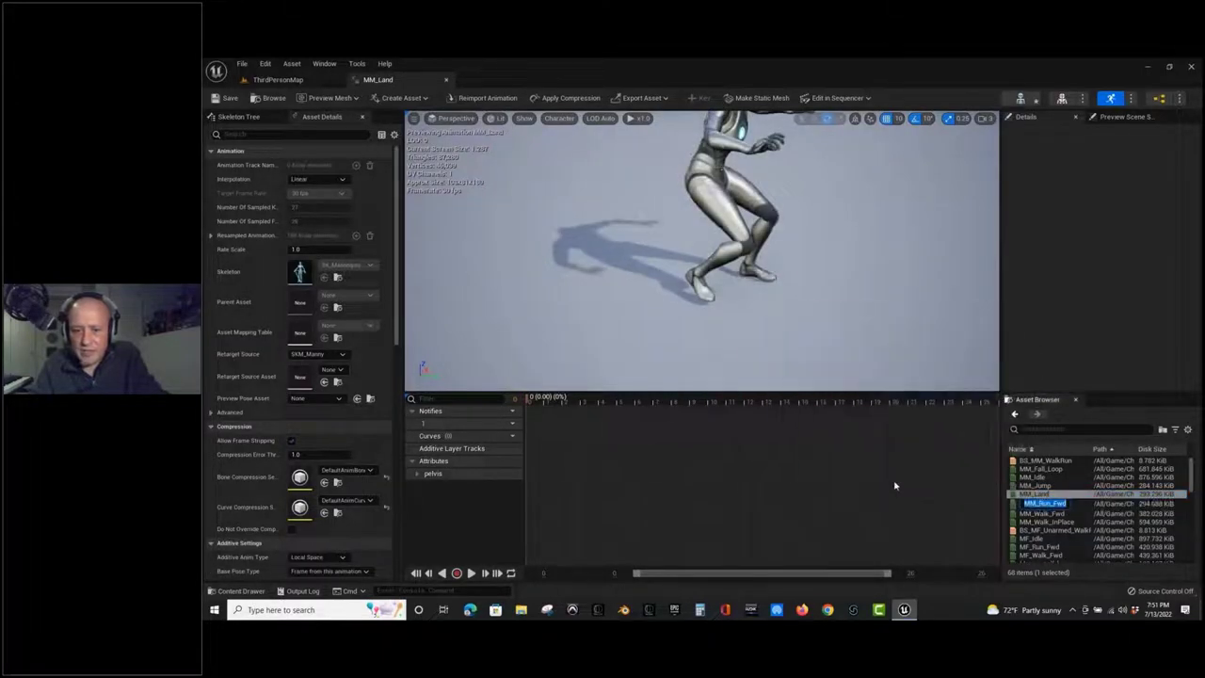
pyautogui.click(1053, 494)
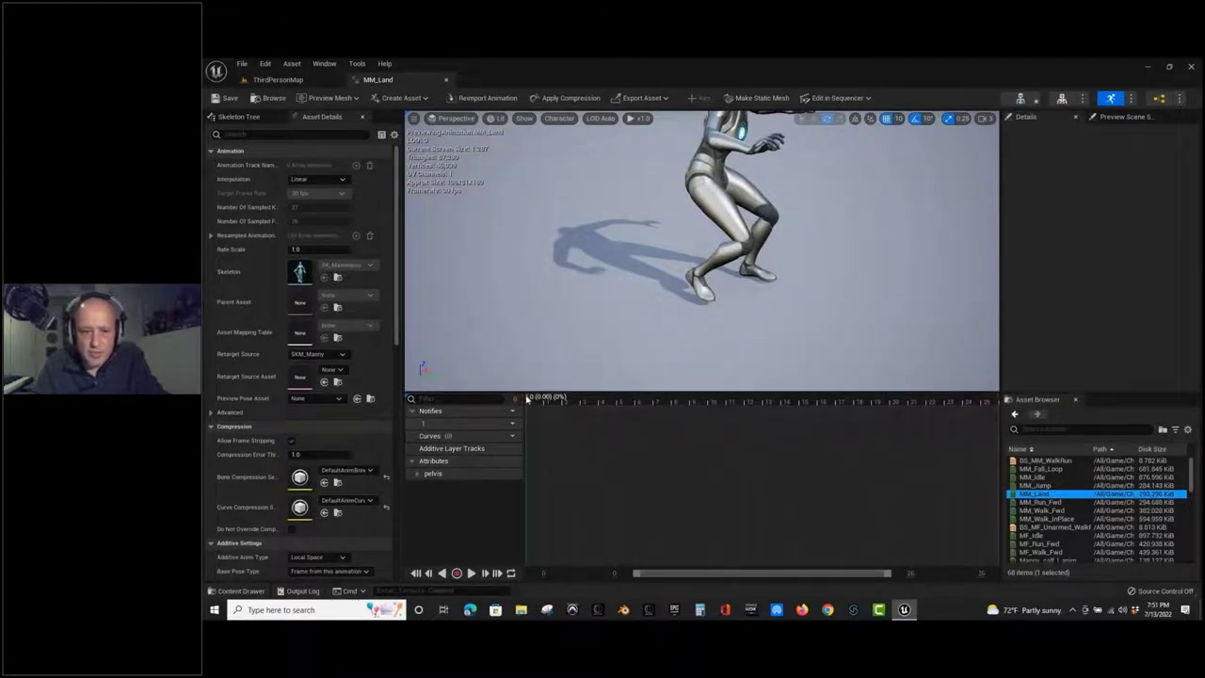
pyautogui.moveTo(529, 399); pyautogui.dragTo(587, 434)
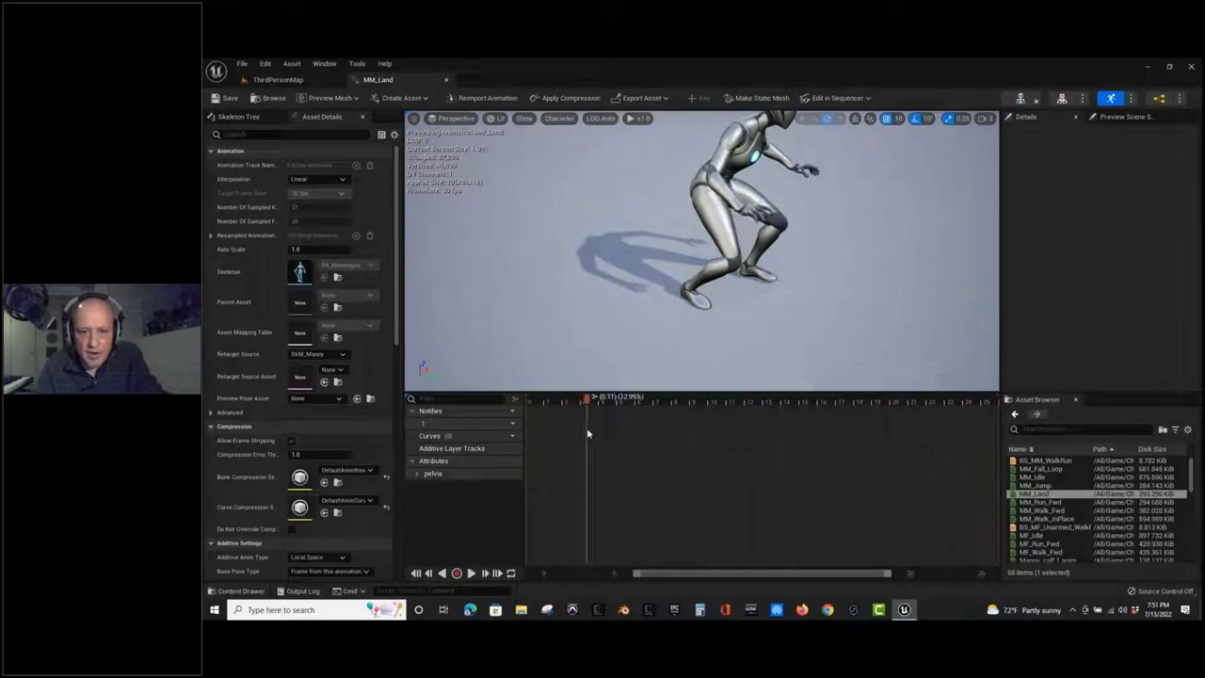
# Add a notify track named Footfalls to the MM_Land animation.
pyautogui.click(512, 410)
pyautogui.click(537, 437)
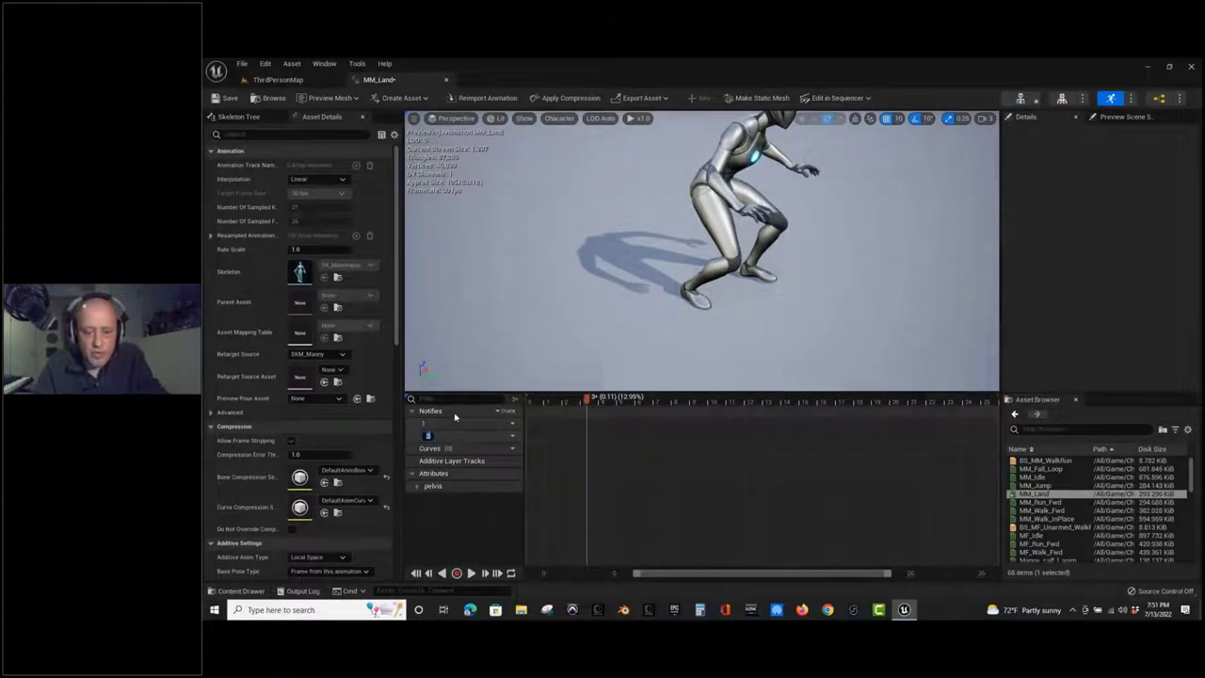
pyautogui.write('ft')
pyautogui.write('otfalls')
pyautogui.press('Return')
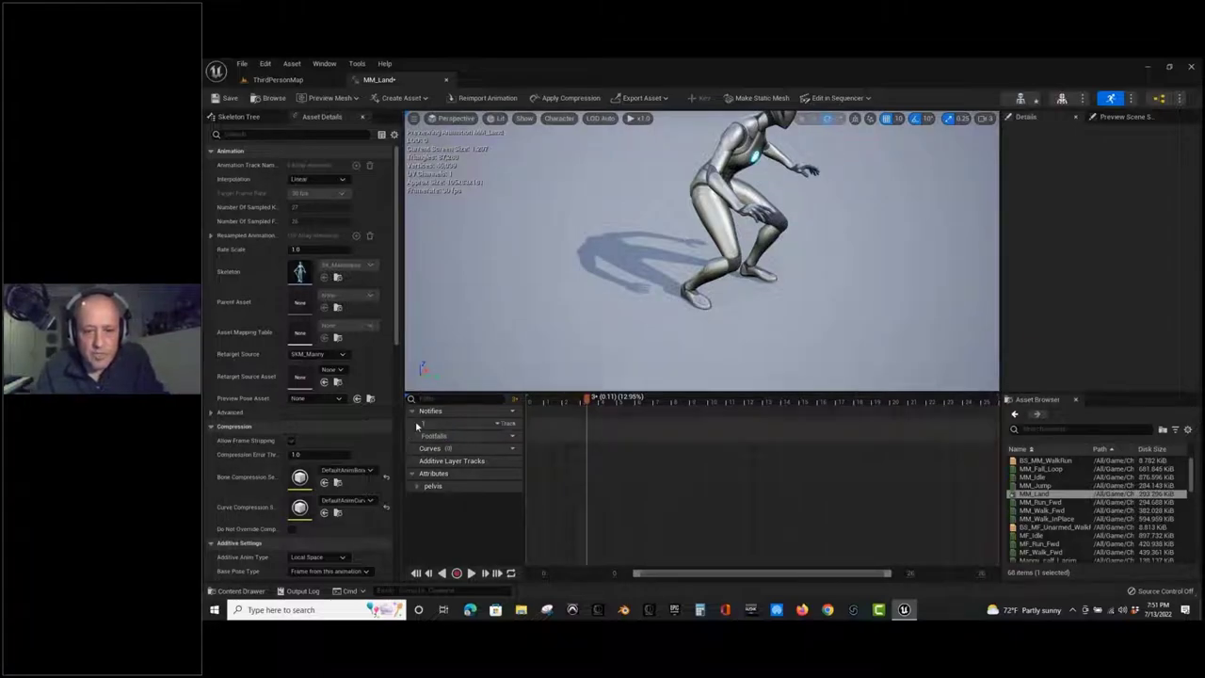
pyautogui.rightClick(587, 436)
pyautogui.moveTo(595, 456)
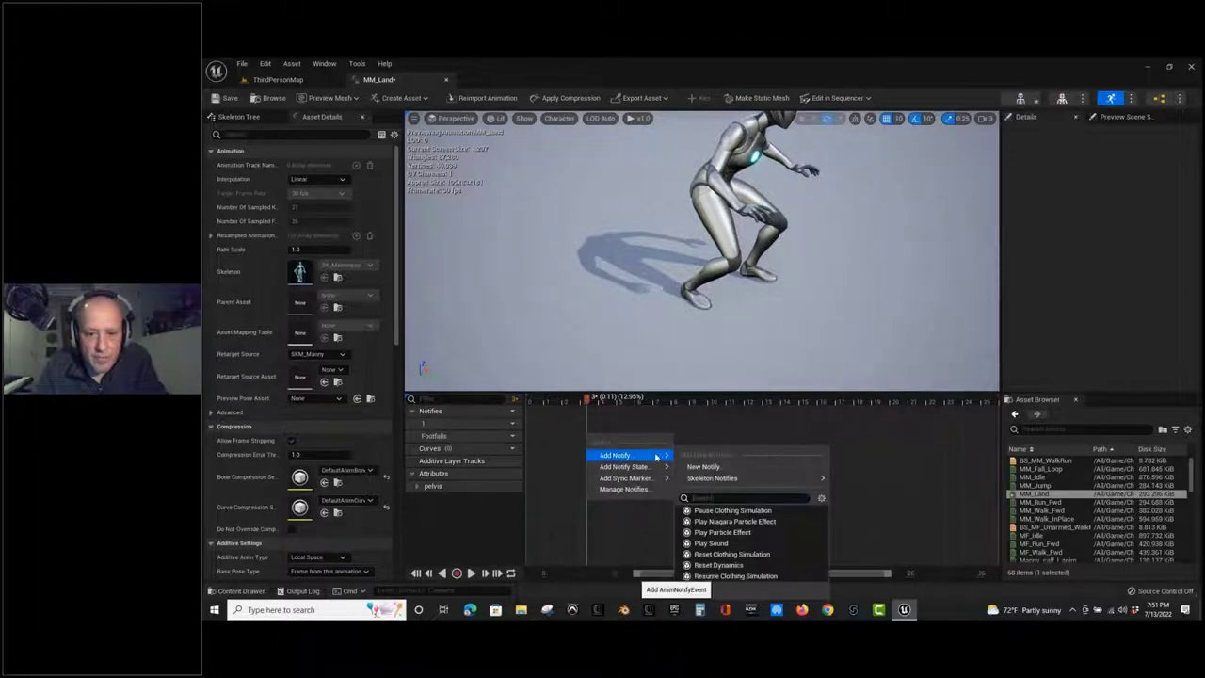
pyautogui.click(701, 464)
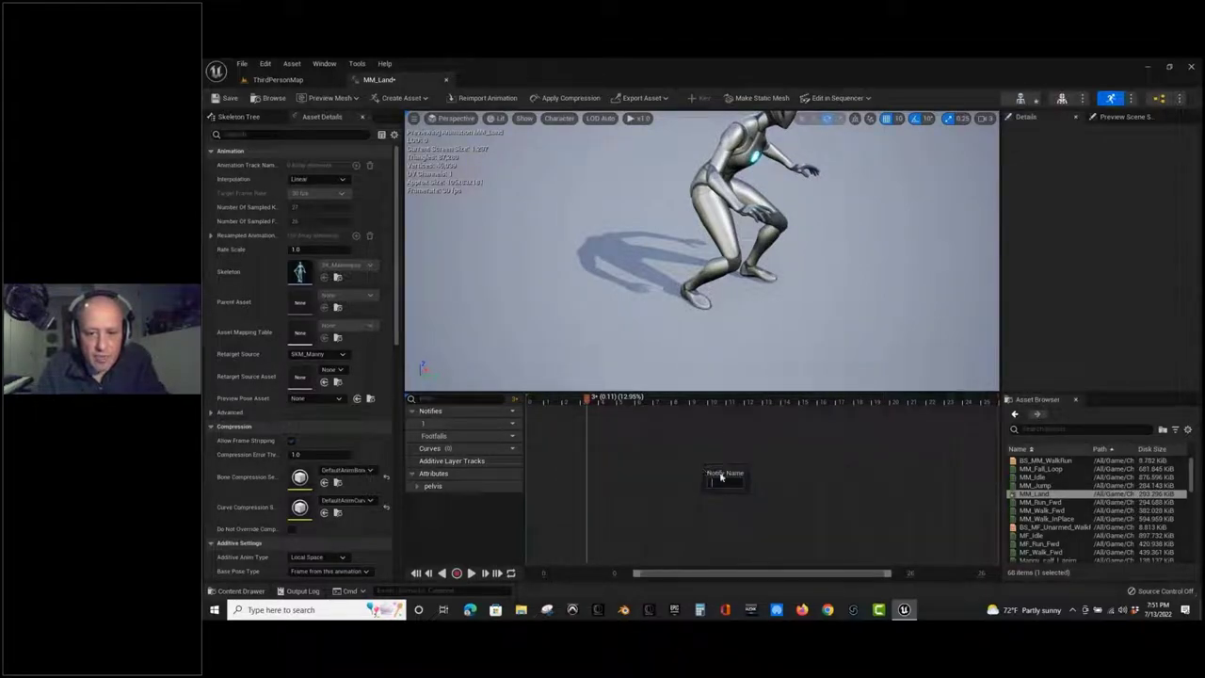
pyautogui.press('Escape')
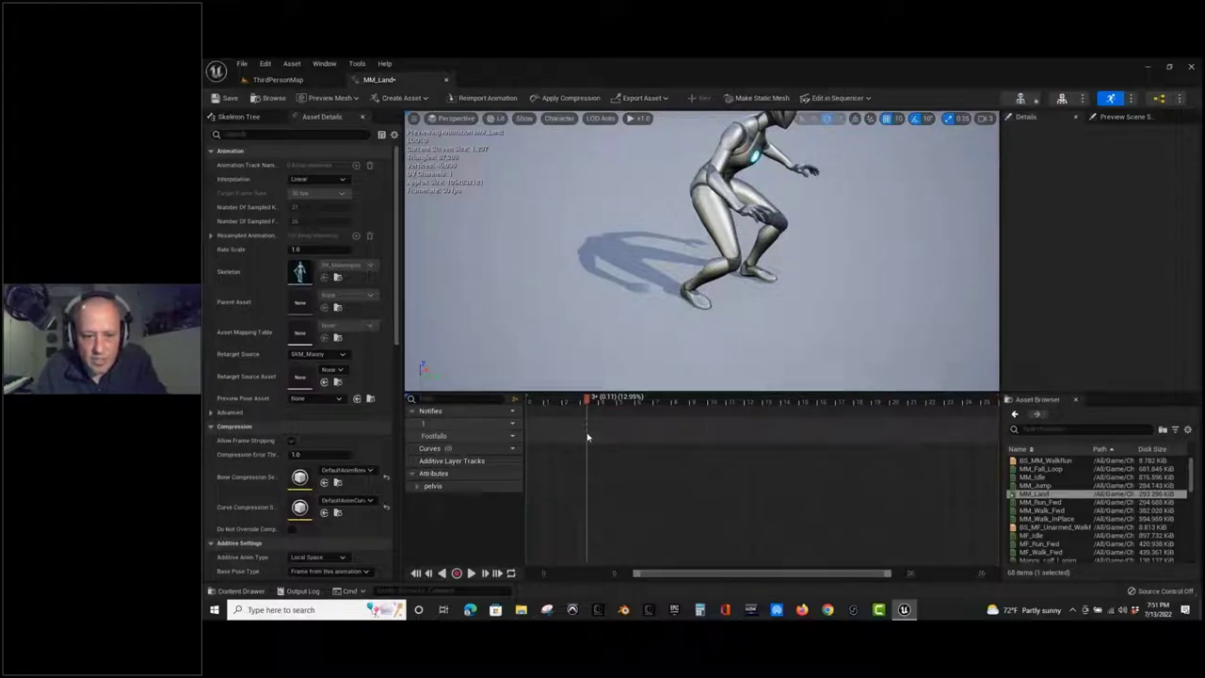
# Add a Footfall skeleton notify at about frame 3 on the Footfalls track of MM_Land, and save the animation.
pyautogui.rightClick(587, 437)
pyautogui.moveTo(608, 456)
pyautogui.moveTo(710, 479)
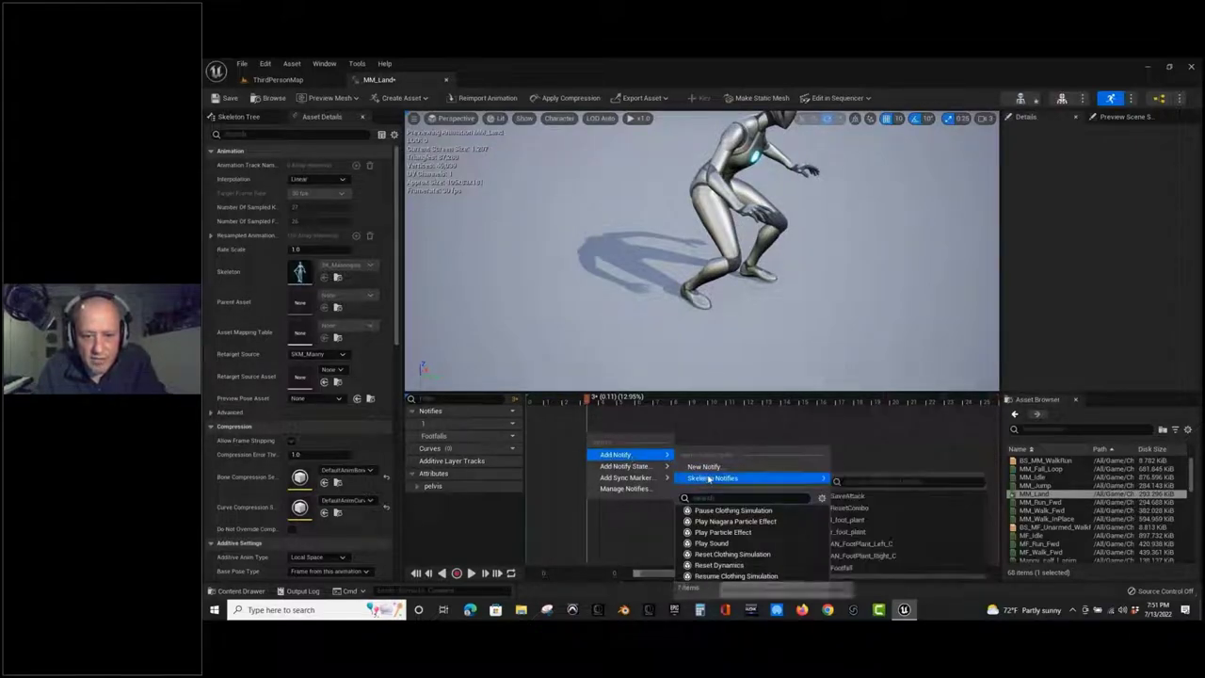
pyautogui.click(838, 567)
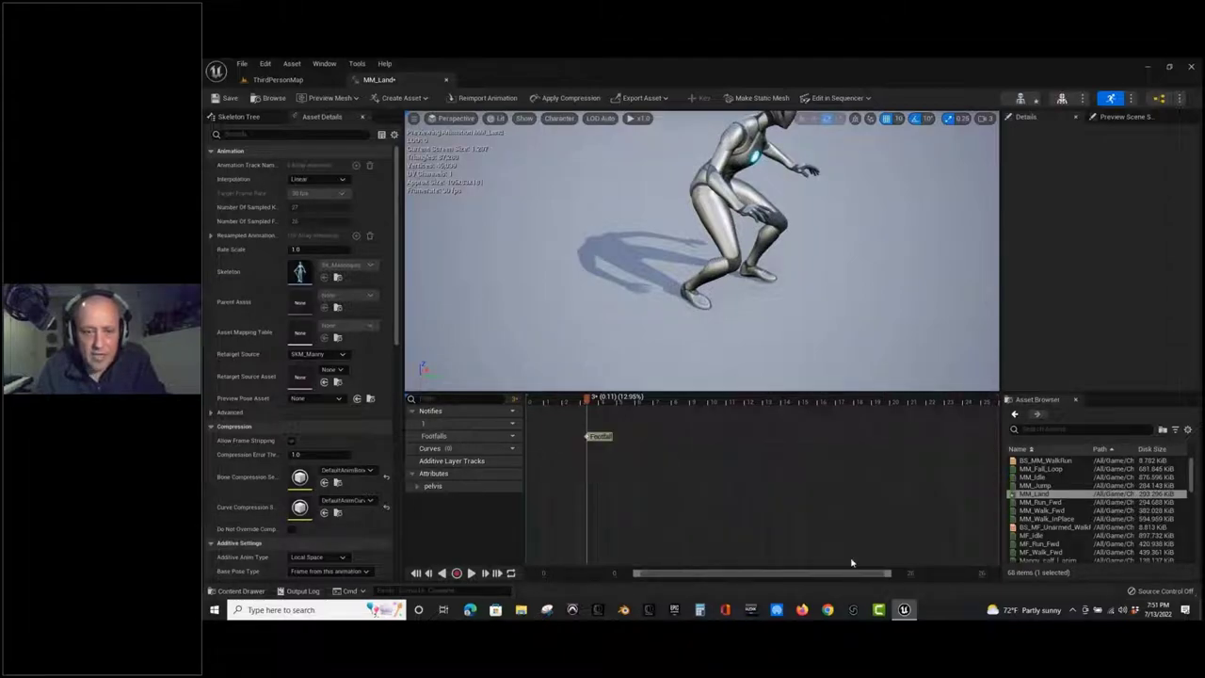
pyautogui.click(229, 98)
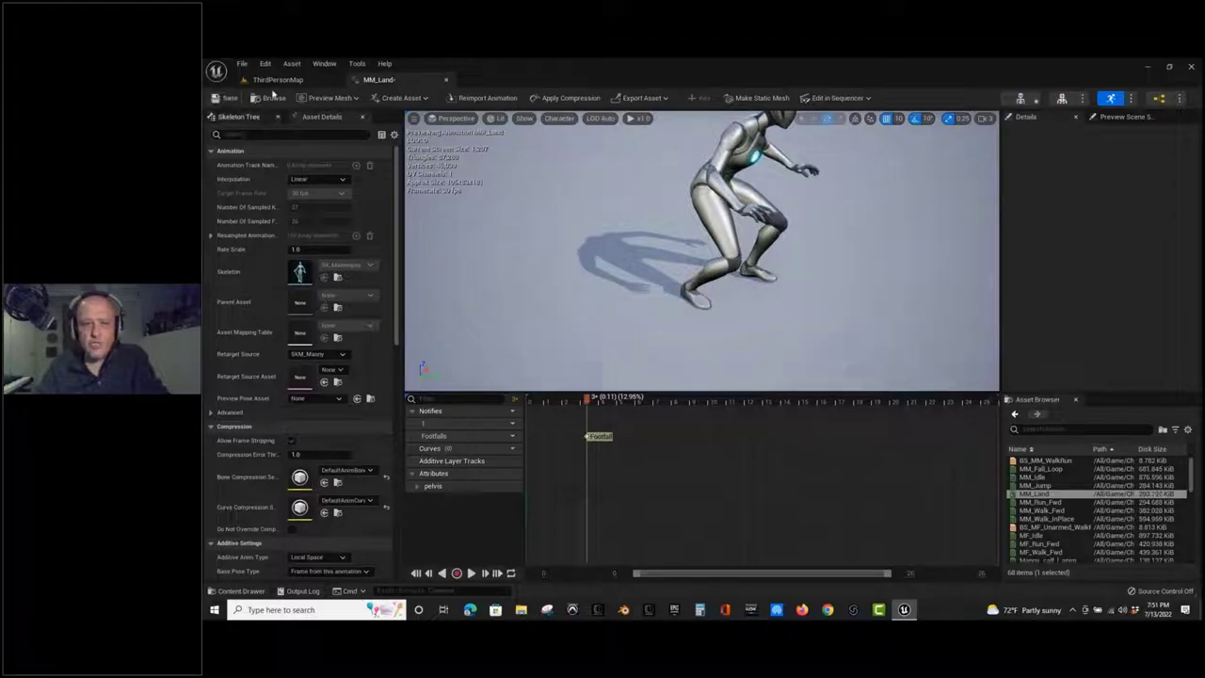
# Close the MM_Land animation editor and open the FoleyFootsteps folder inside CustomAudio_01 in the project content.
pyautogui.click(448, 82)
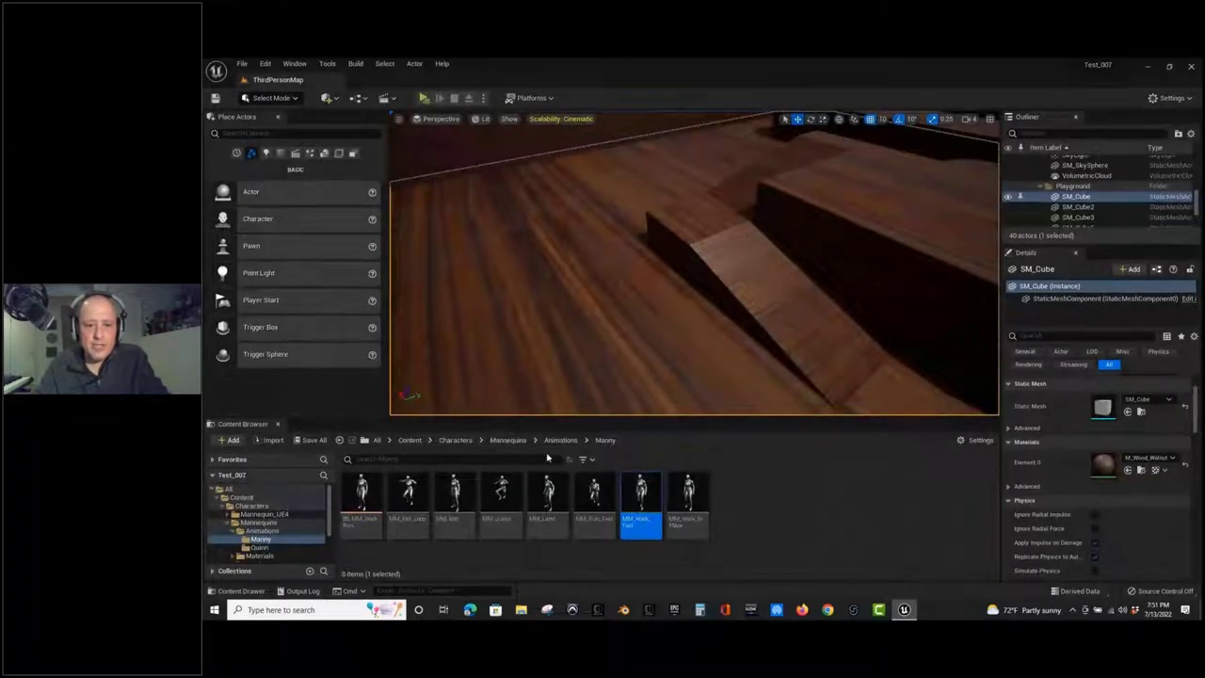
pyautogui.click(418, 441)
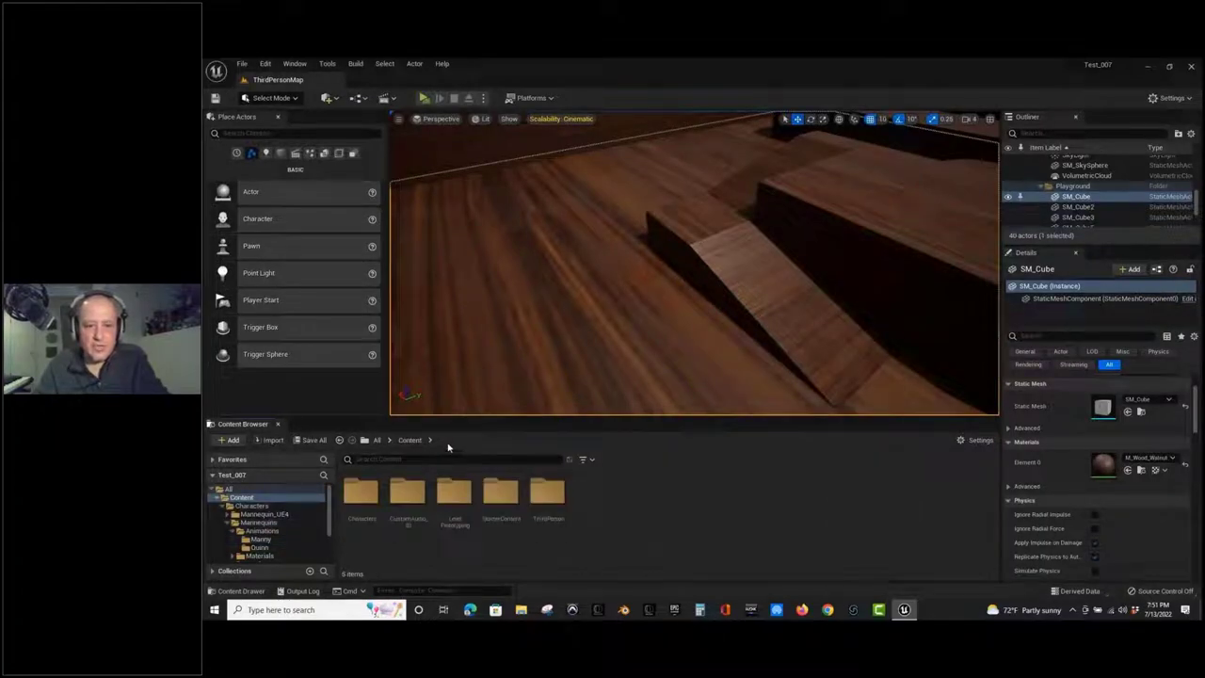
pyautogui.doubleClick(403, 494)
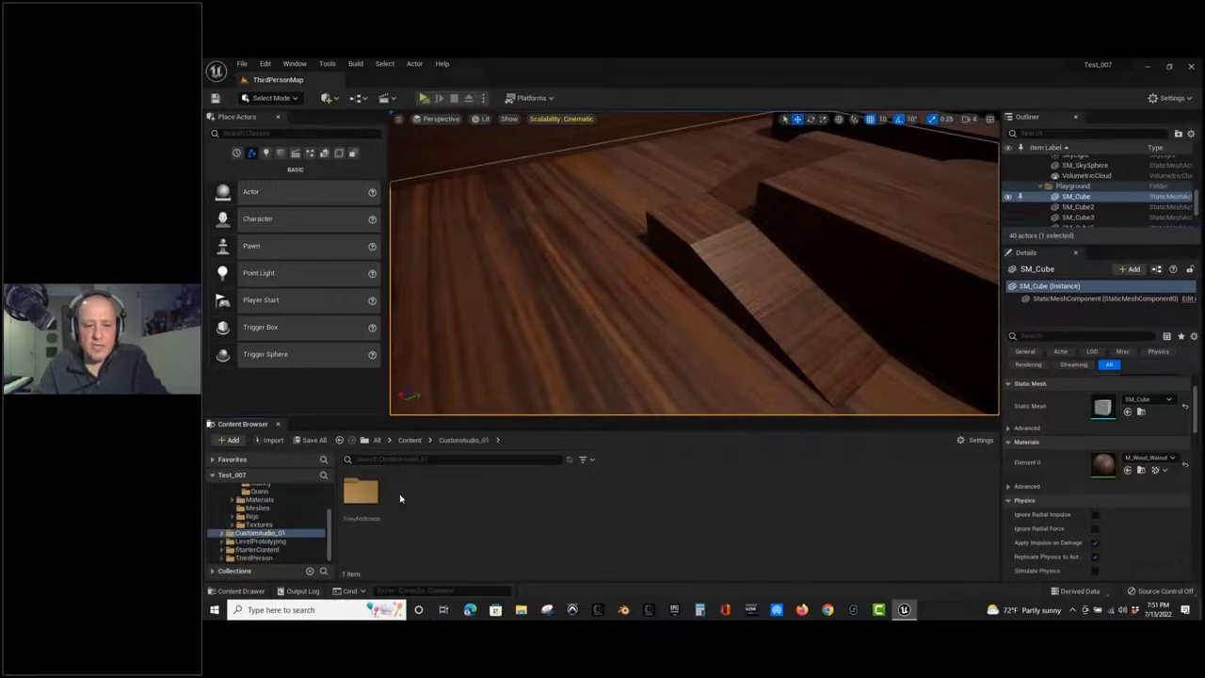
pyautogui.doubleClick(375, 498)
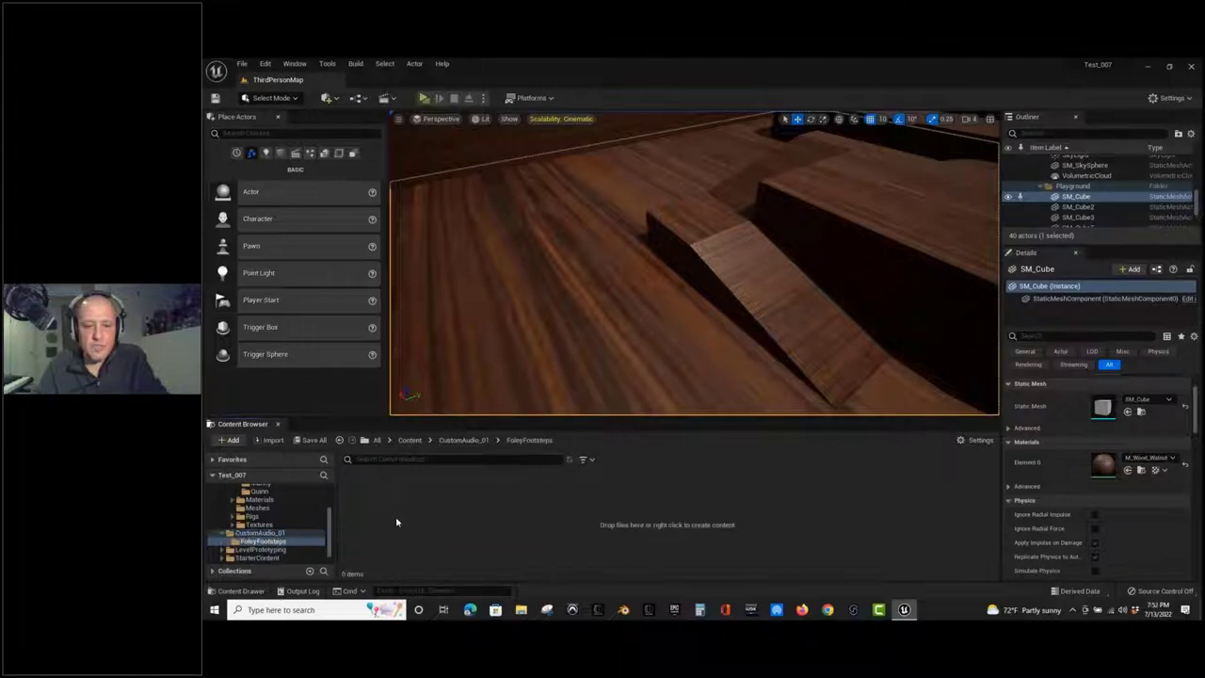
pyautogui.click(464, 441)
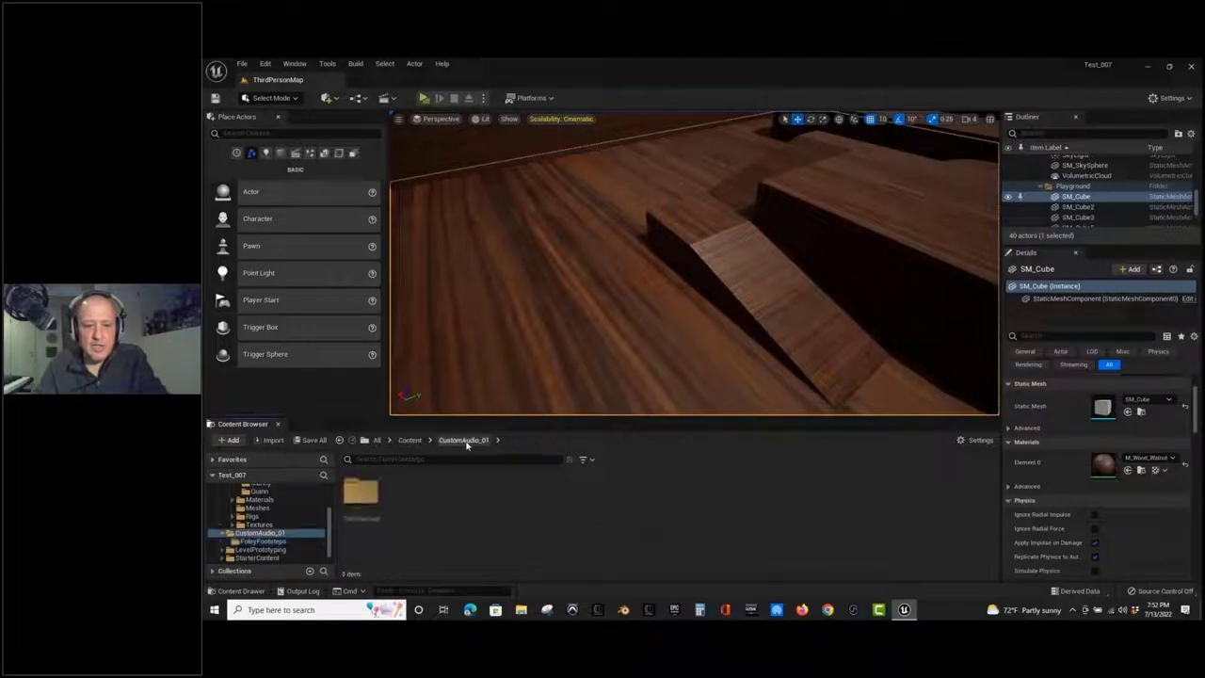
pyautogui.doubleClick(369, 497)
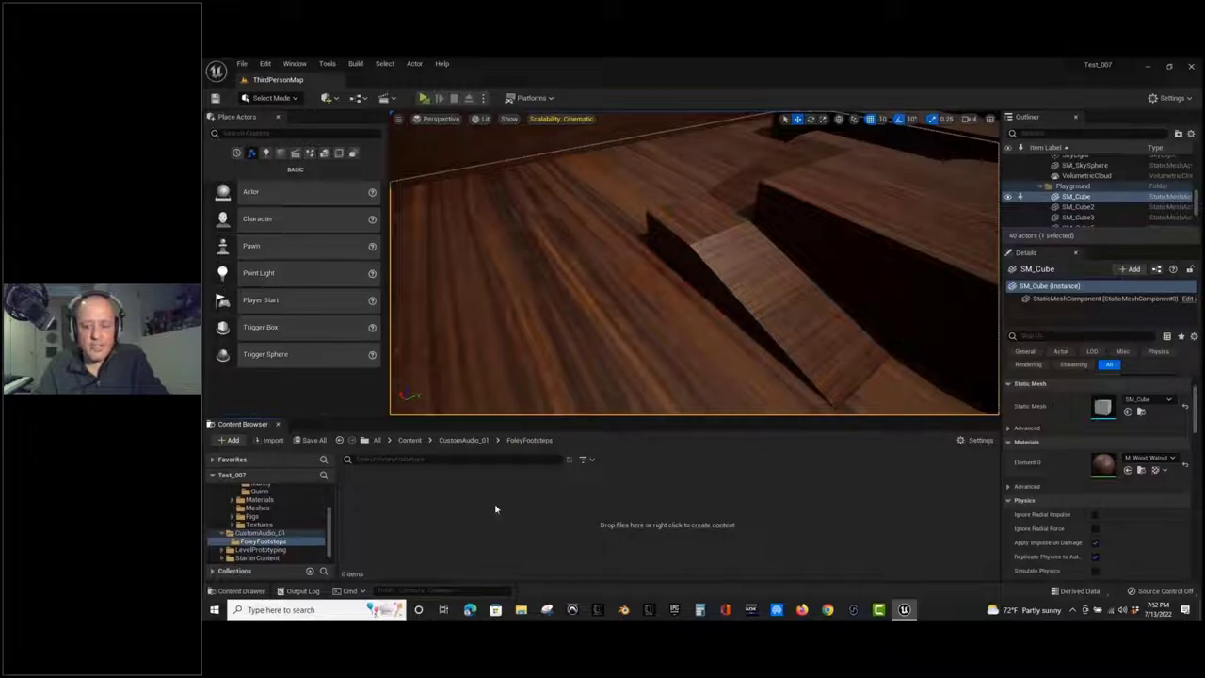
# Start an import into the FoleyFootsteps folder and browse to the Footfall WAVs folder on the T7 (G:) drive.
pyautogui.click(272, 440)
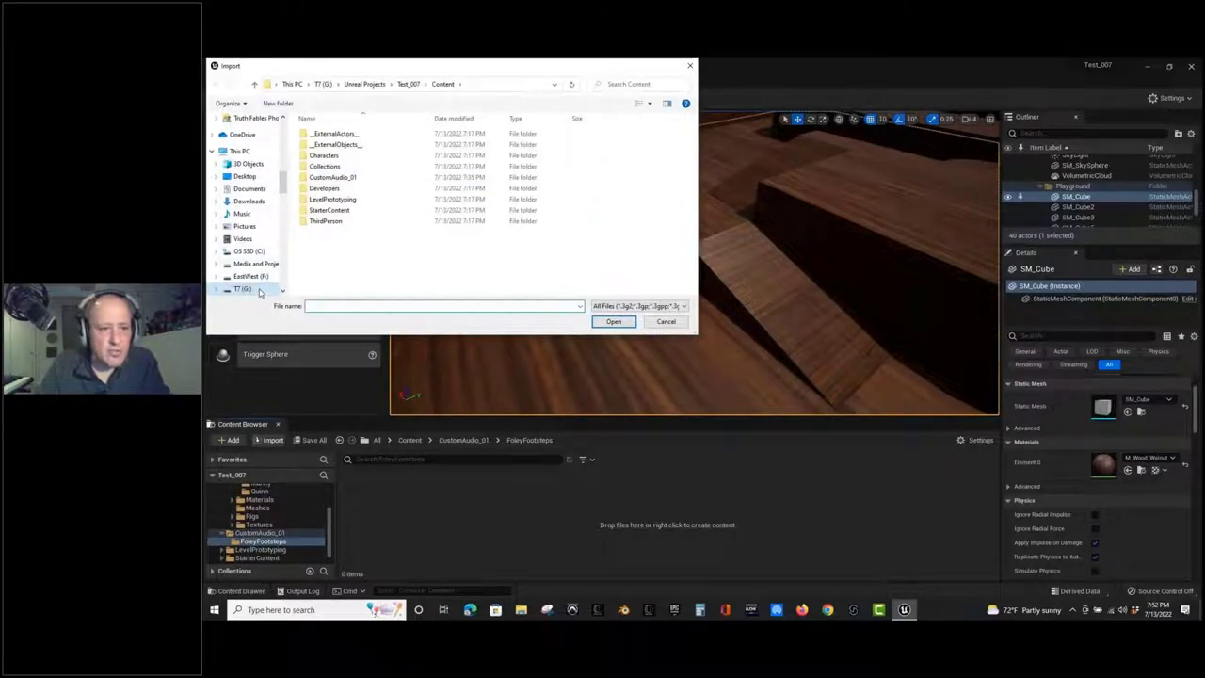
pyautogui.click(260, 290)
pyautogui.scroll(-5, 353, 258)
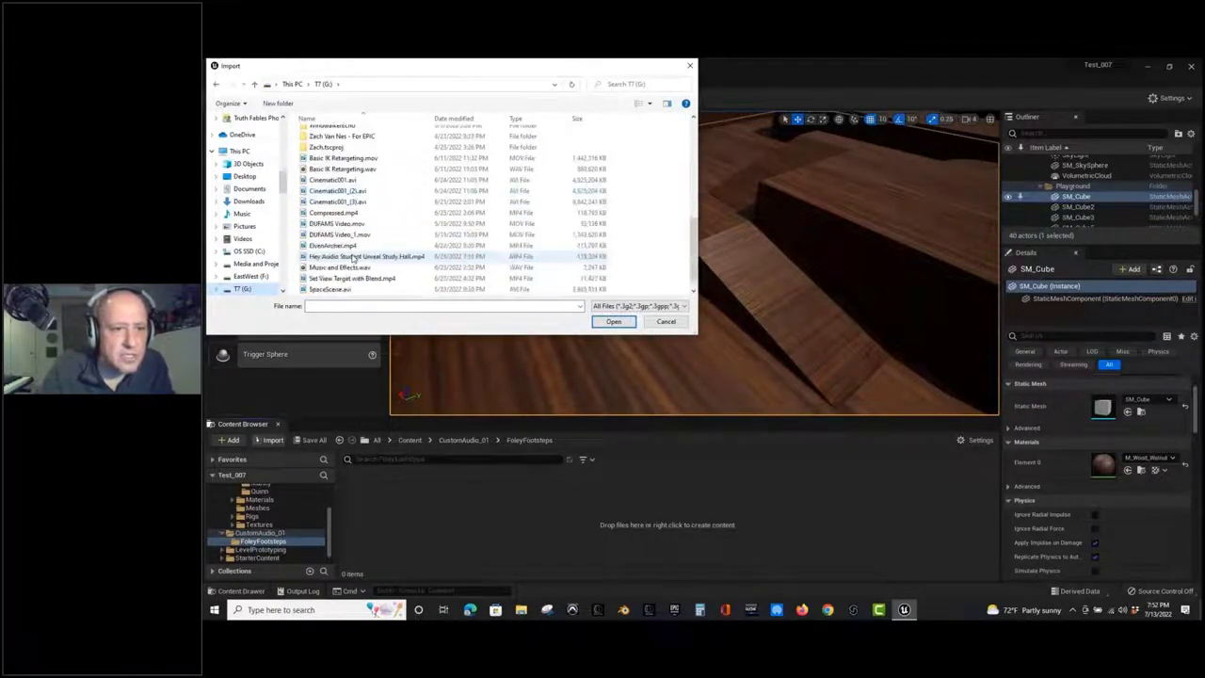
pyautogui.scroll(1, 351, 258)
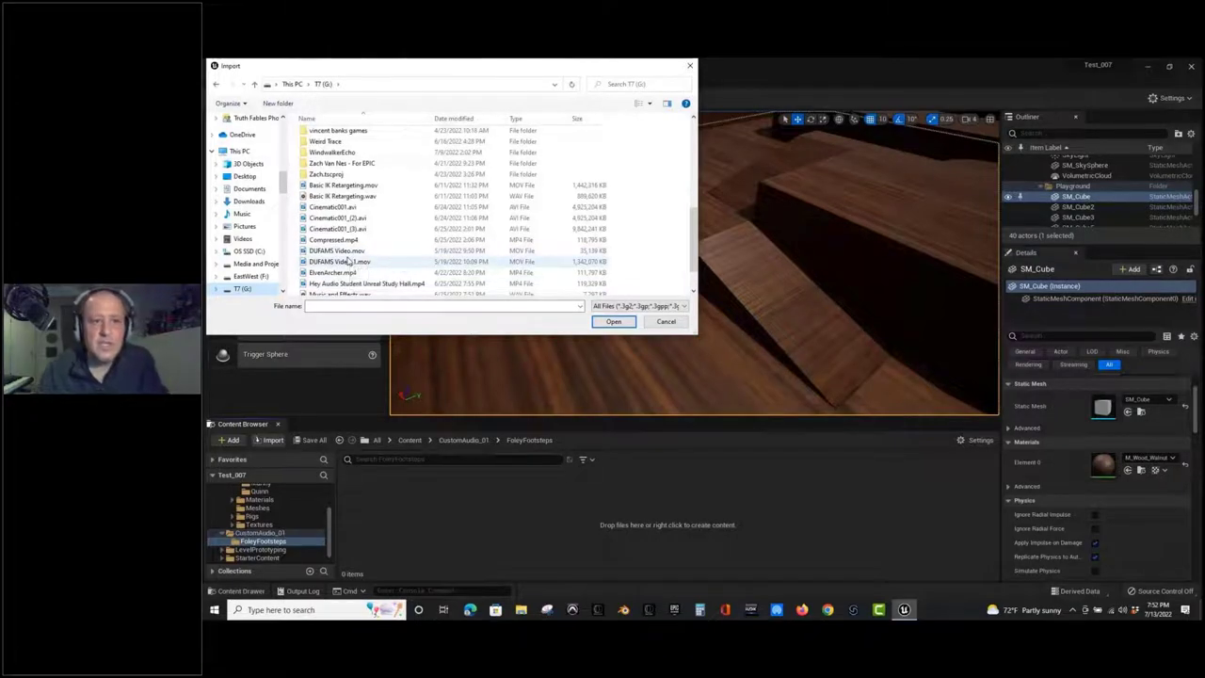
pyautogui.scroll(2, 350, 271)
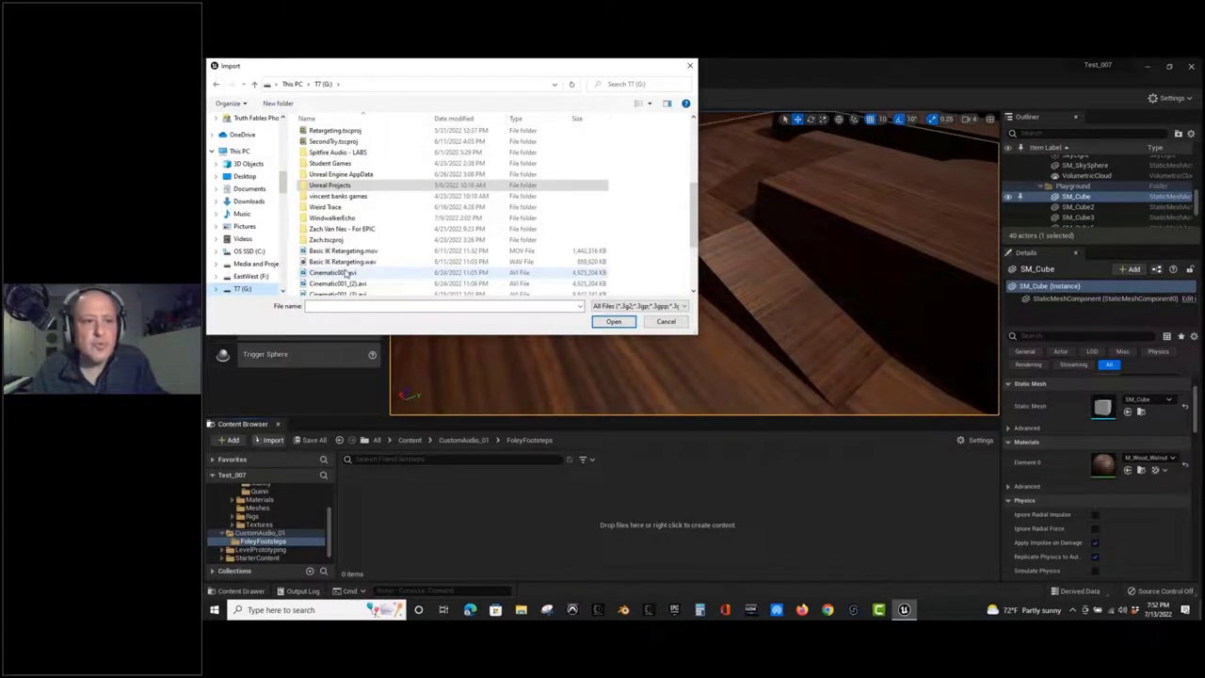
pyautogui.scroll(4, 348, 271)
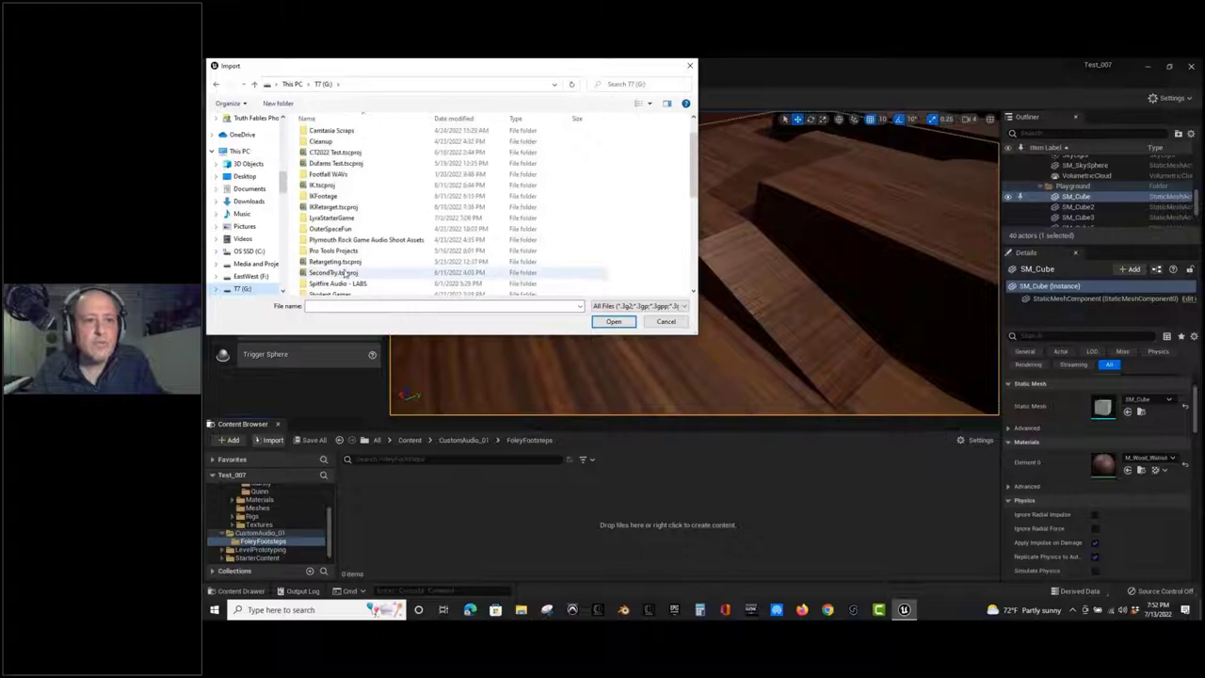
pyautogui.scroll(1, 342, 272)
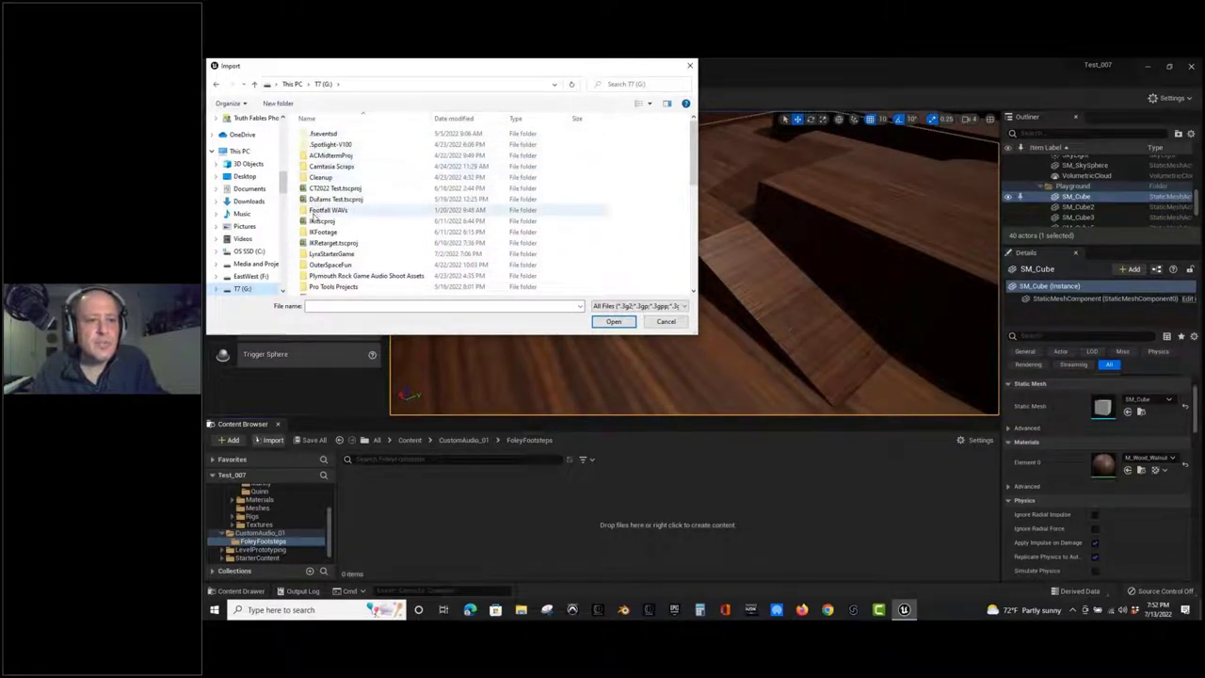
pyautogui.scroll(-2, 330, 250)
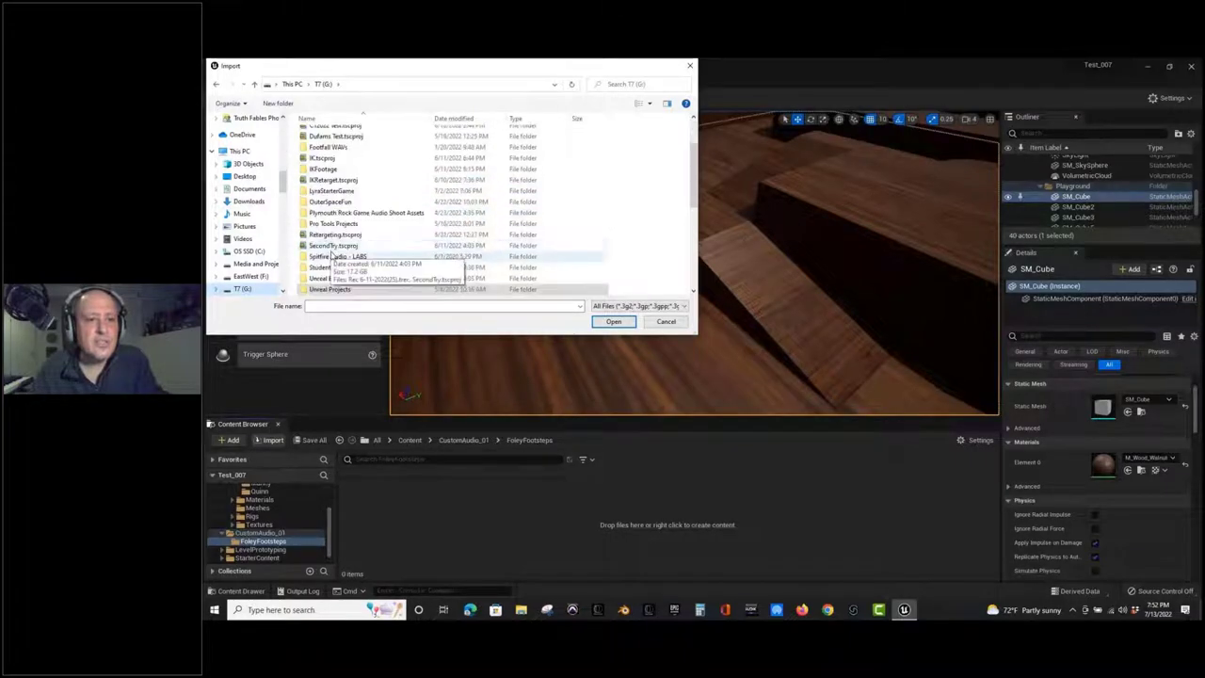
pyautogui.scroll(-4, 370, 247)
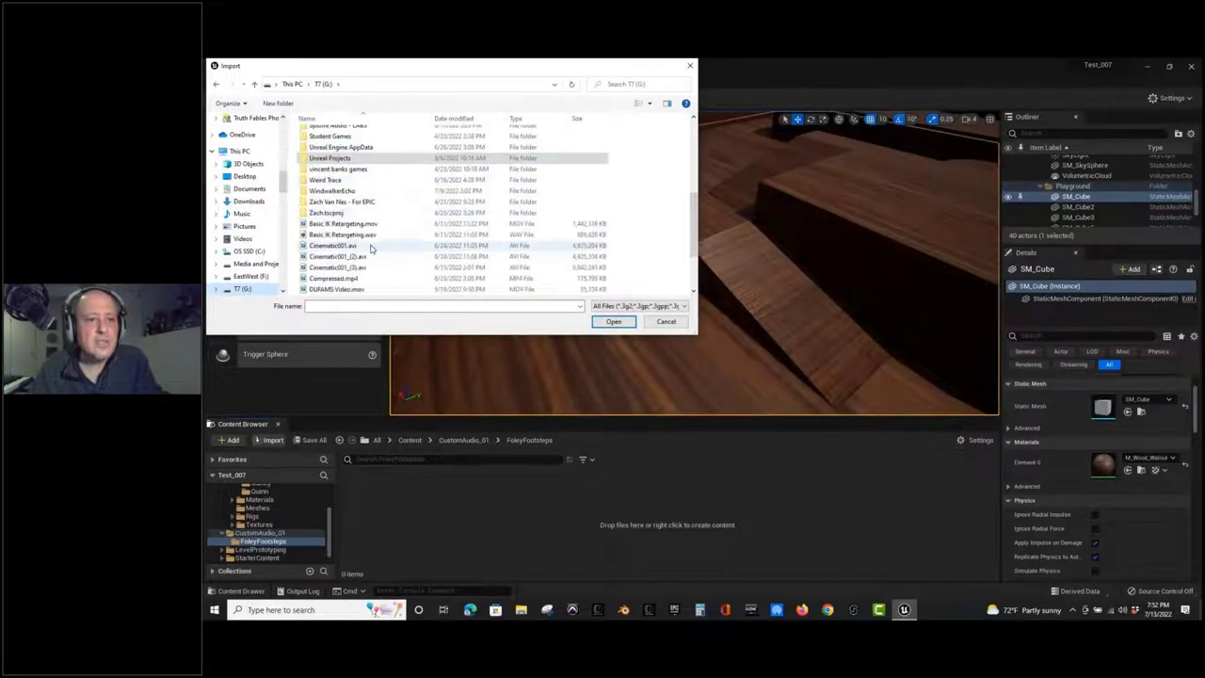
pyautogui.scroll(-2, 371, 248)
pyautogui.scroll(4, 371, 249)
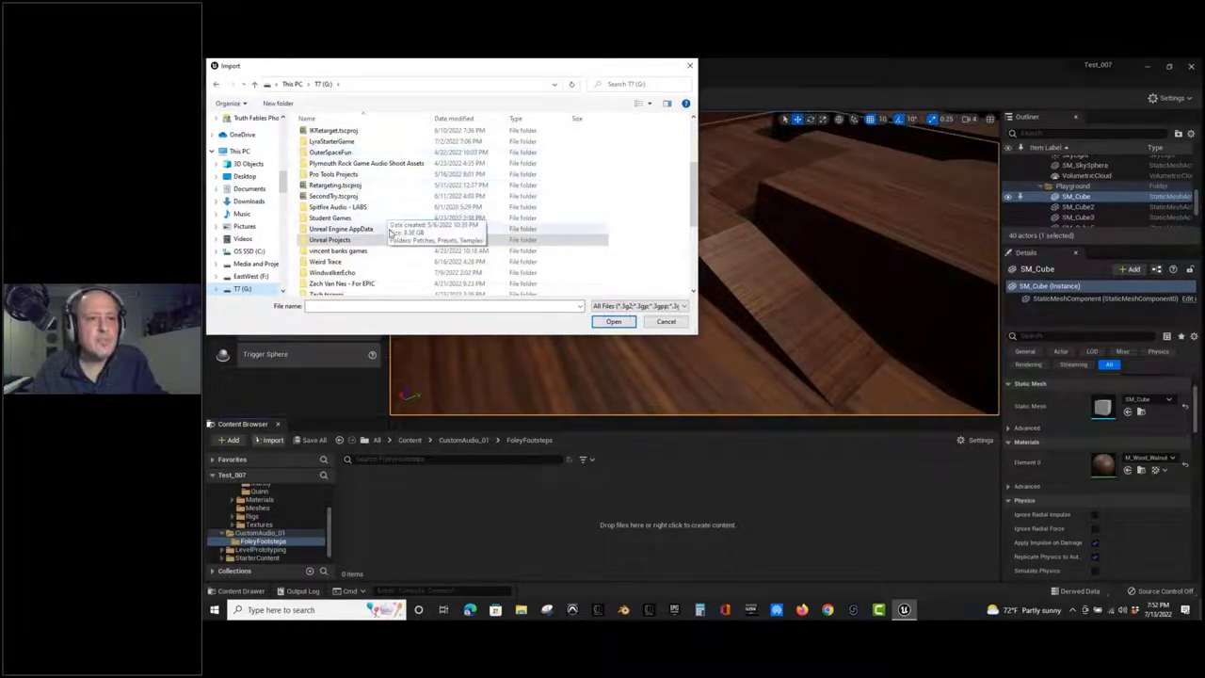
pyautogui.scroll(2, 390, 231)
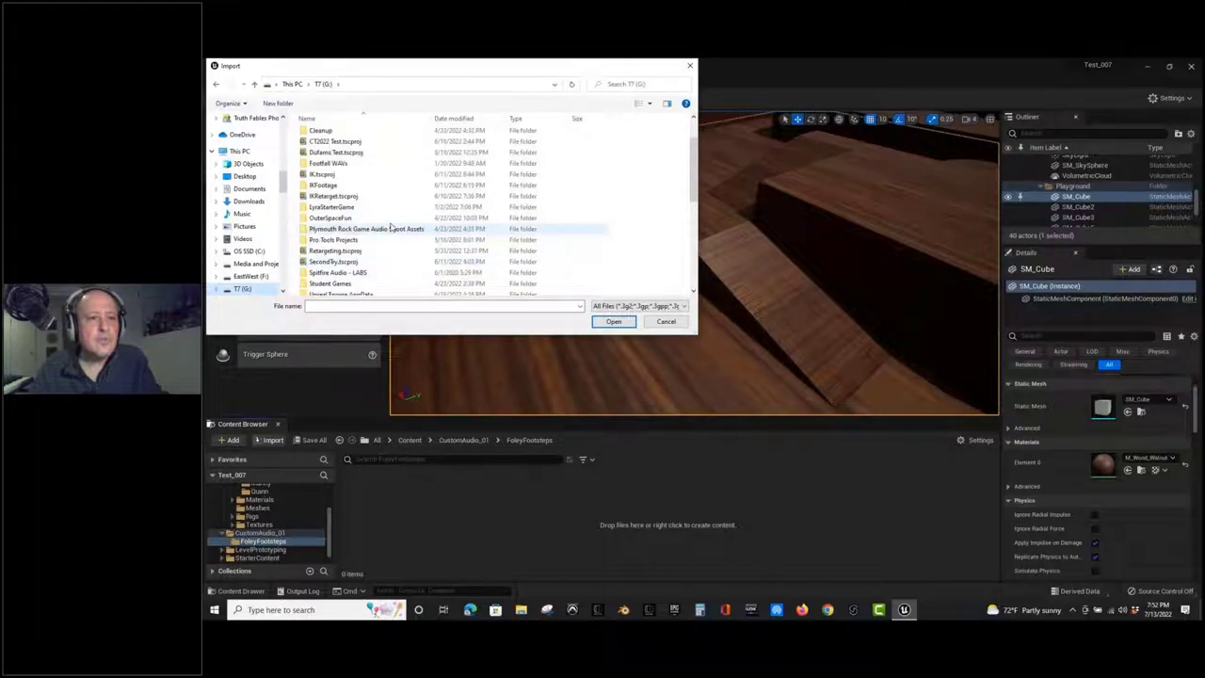
pyautogui.doubleClick(366, 164)
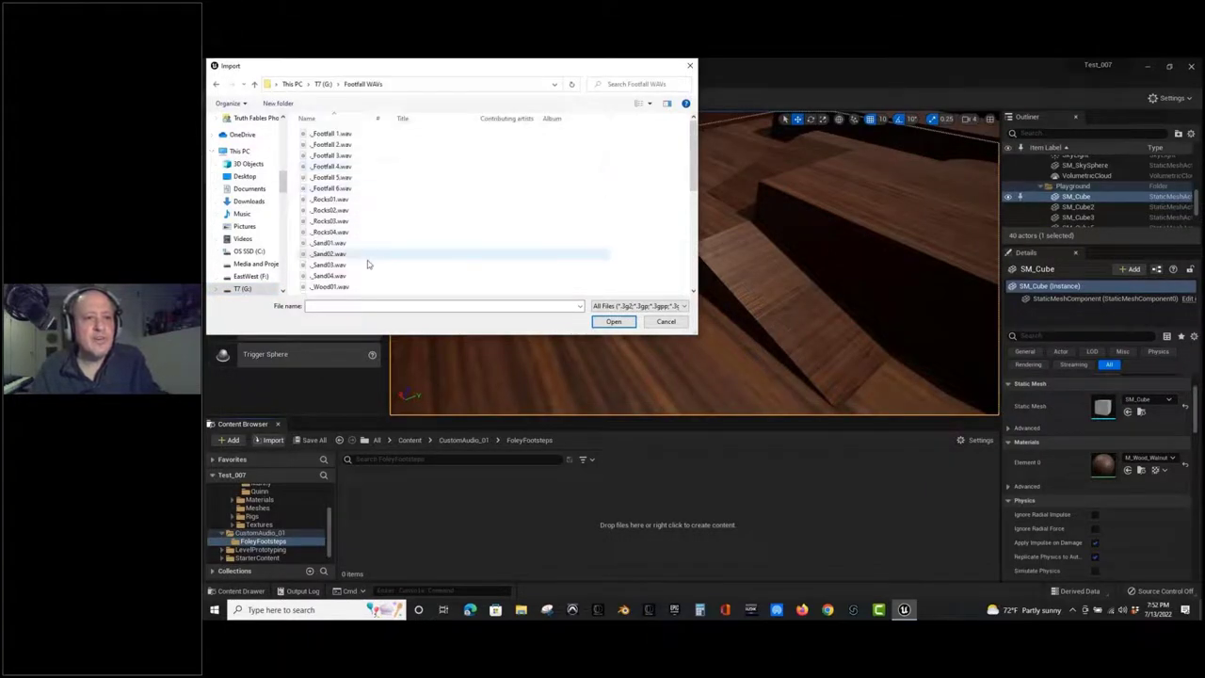
# Import all the footstep WAV files from Footfall 1.wav through Wood04.wav, including the Rocks and Sand sets.
pyautogui.scroll(-1, 375, 268)
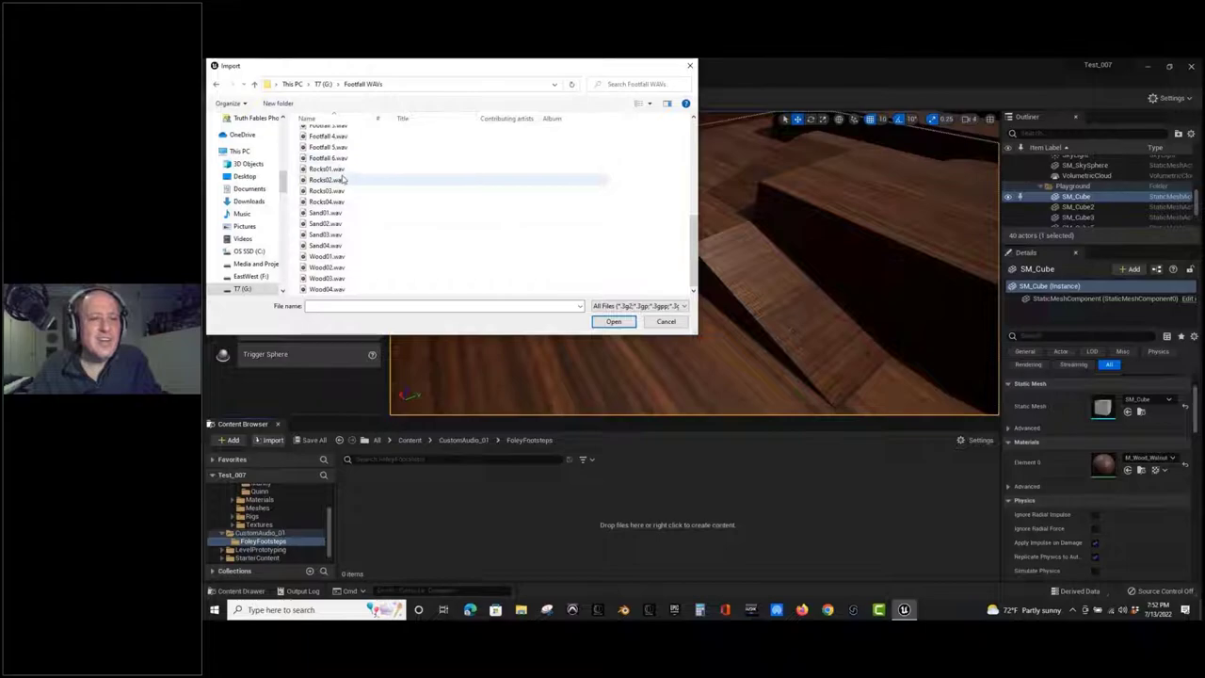
pyautogui.scroll(1, 339, 150)
pyautogui.click(326, 131)
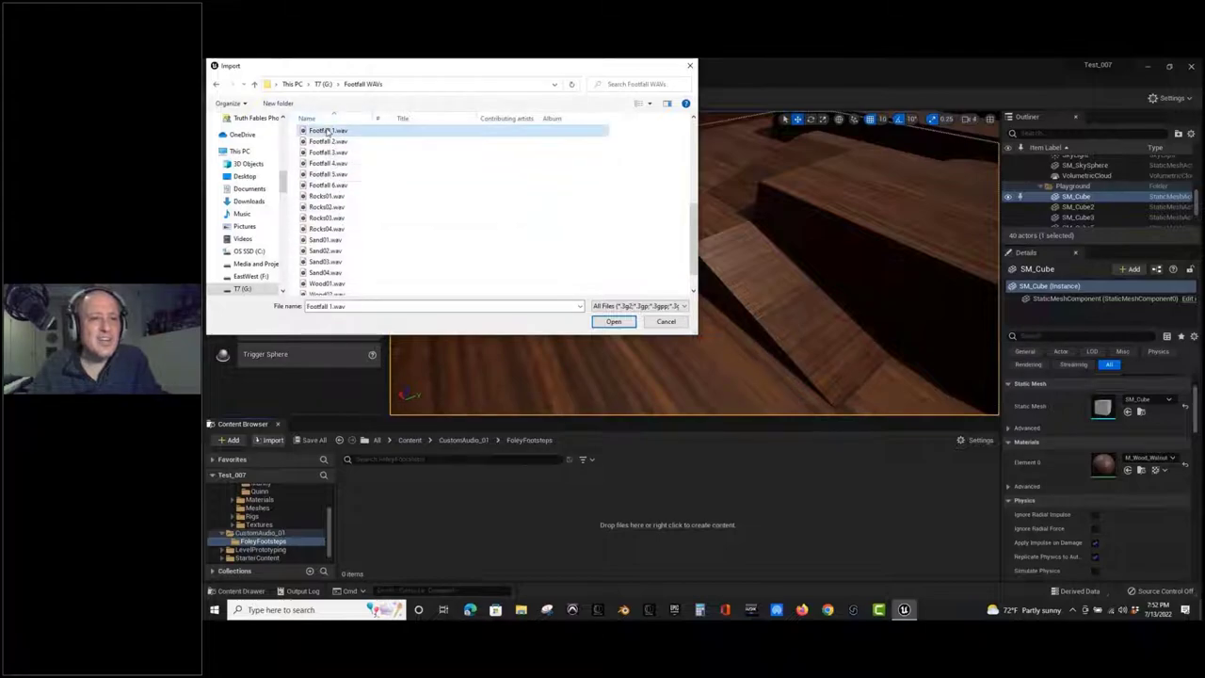
pyautogui.scroll(-1, 433, 252)
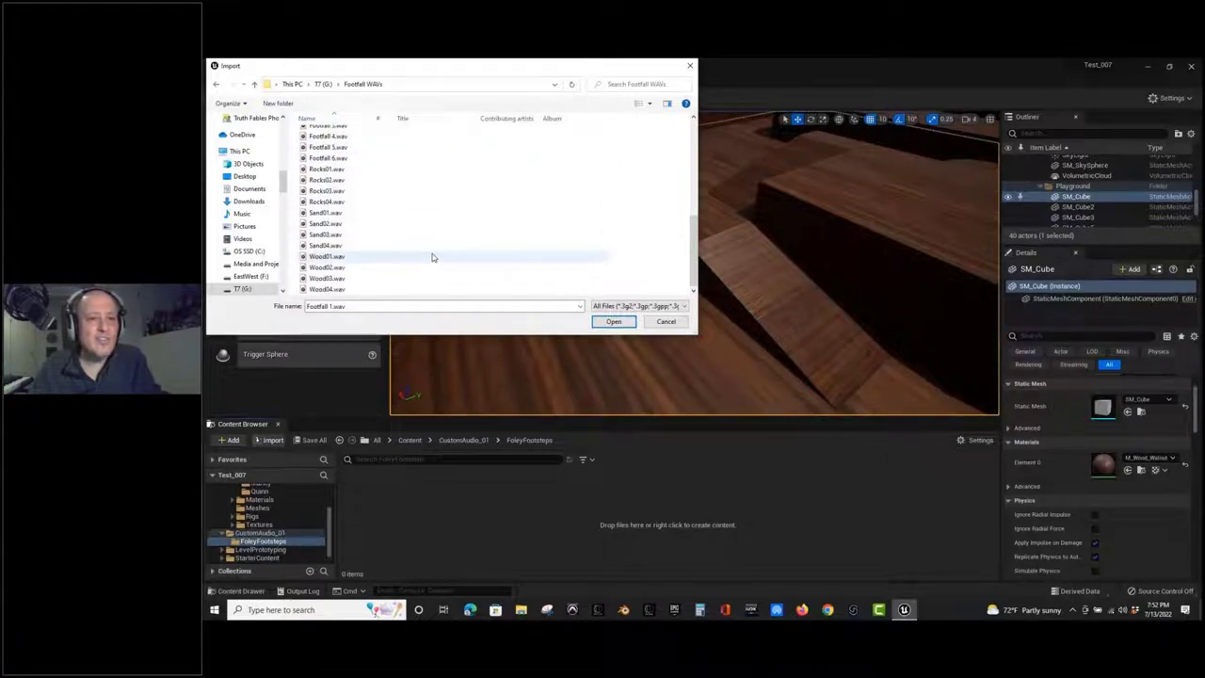
pyautogui.keyDown('shift'); pyautogui.click(388, 290); pyautogui.keyUp('shift')
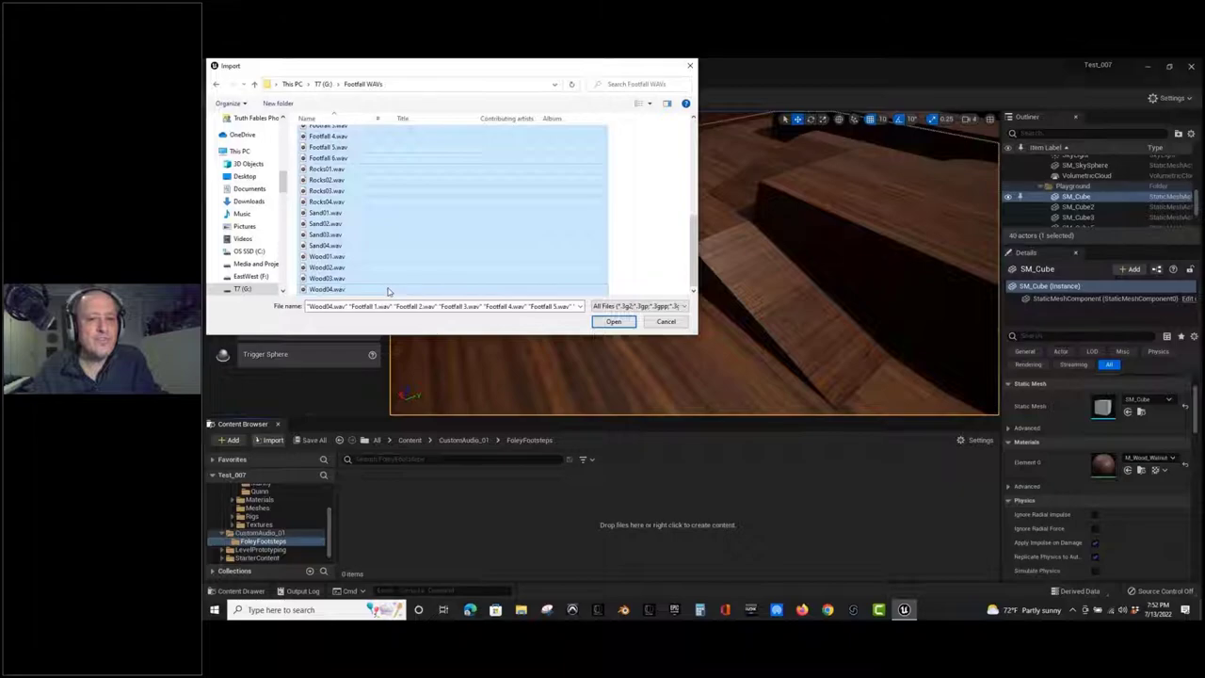
pyautogui.click(615, 322)
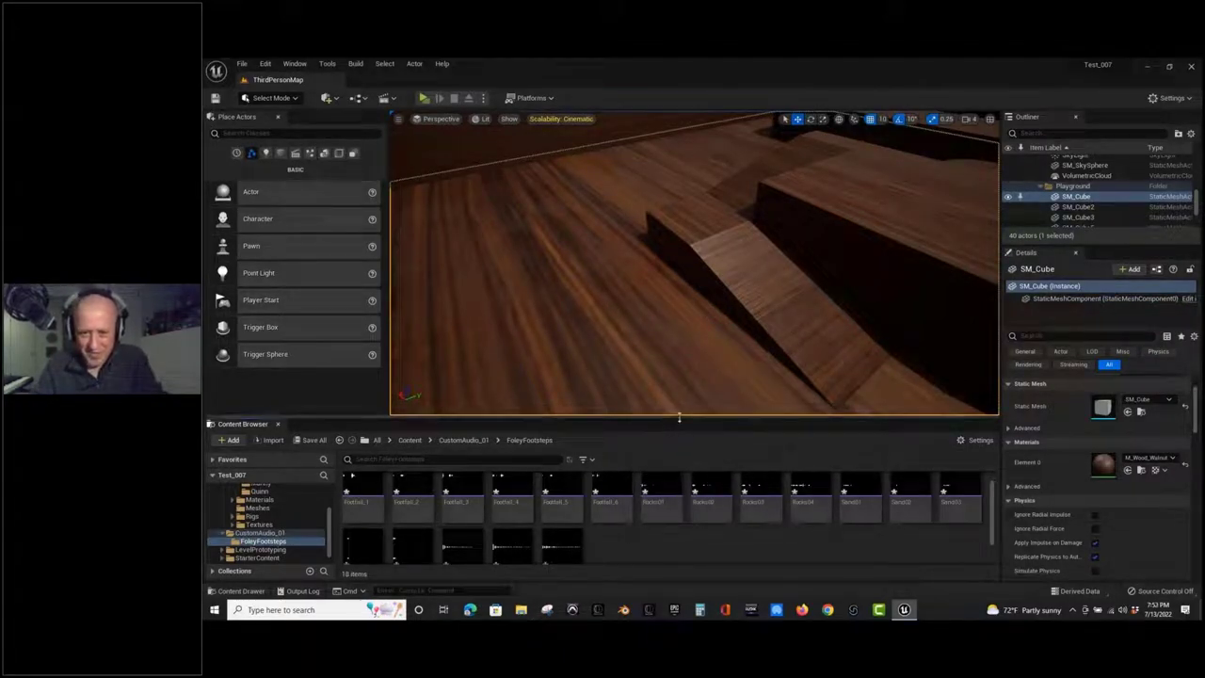
# Enlarge the content area and audition the imported Footfall sound waves 1 to 6.
pyautogui.moveTo(676, 413); pyautogui.dragTo(662, 357)
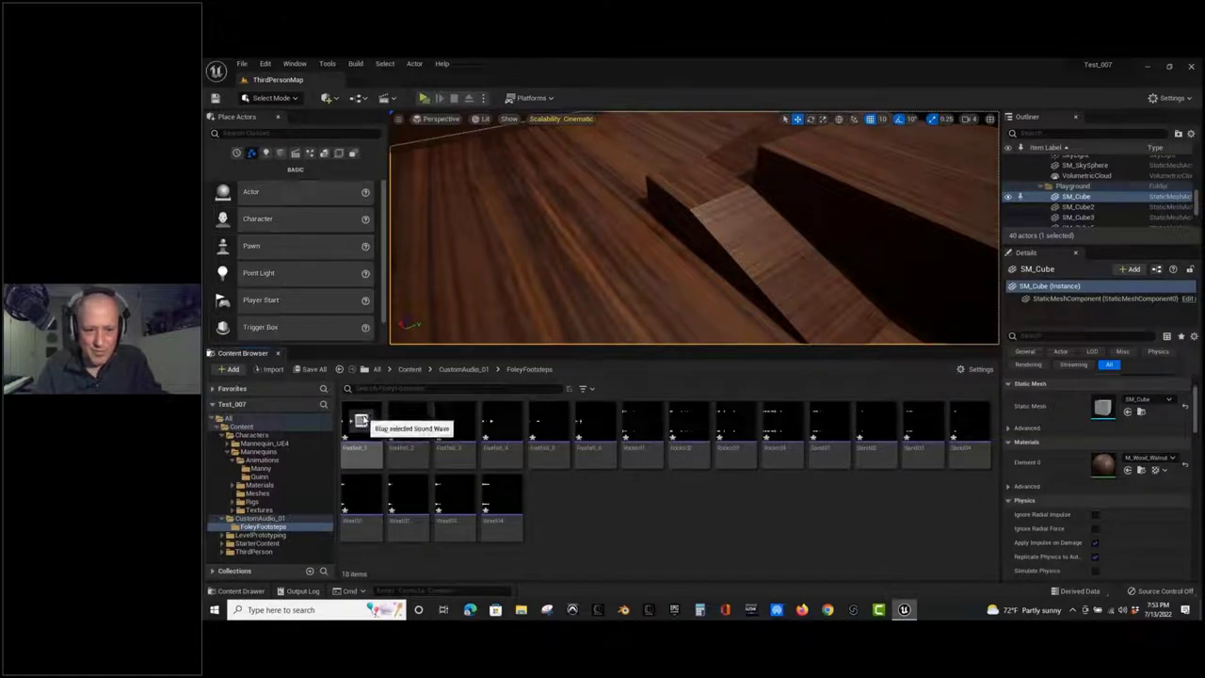
pyautogui.click(408, 420)
pyautogui.click(455, 420)
pyautogui.click(500, 420)
pyautogui.click(546, 420)
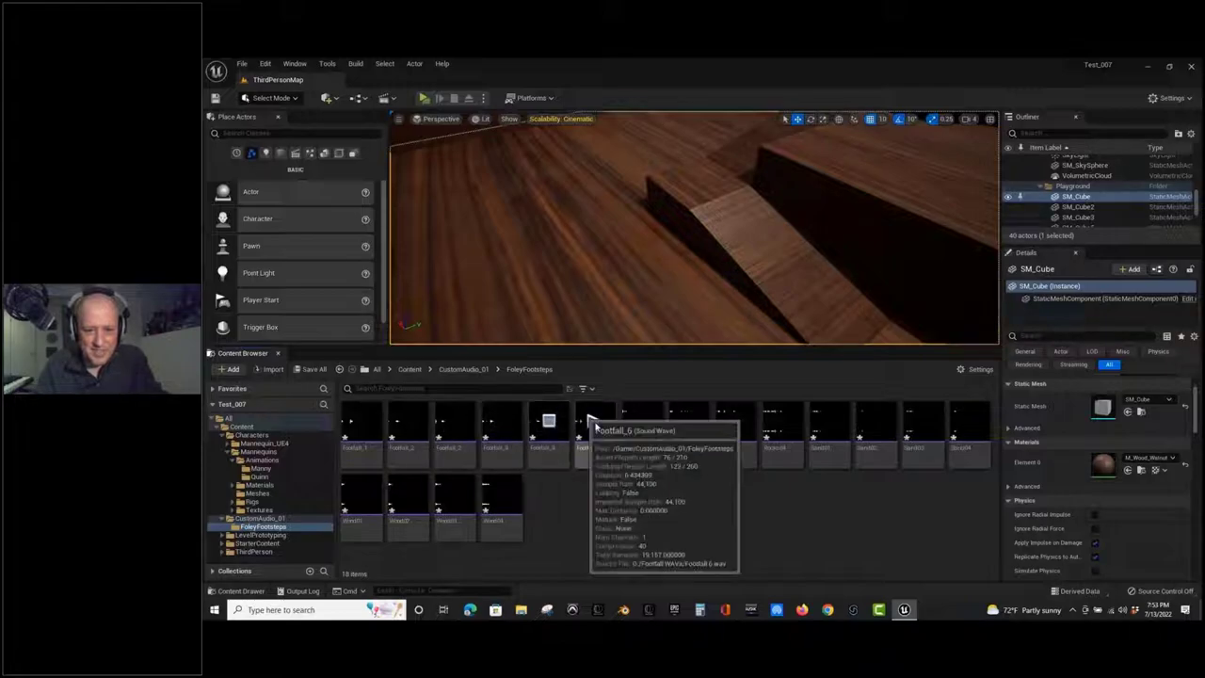
pyautogui.click(595, 422)
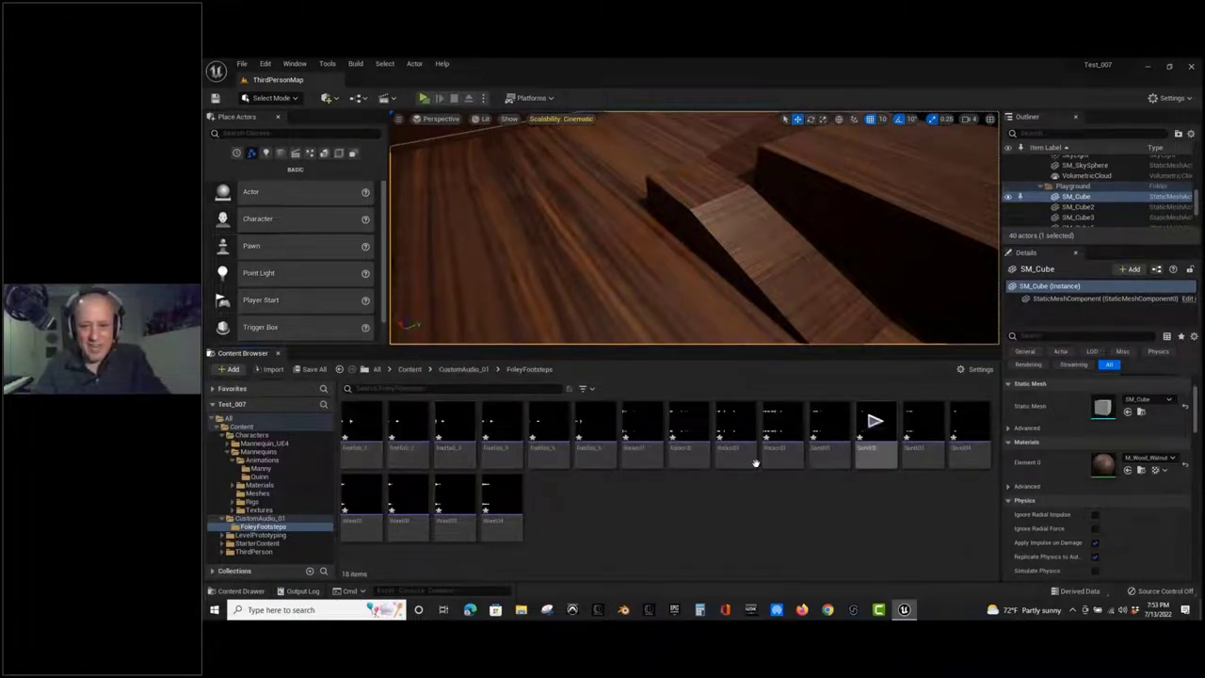
# Select all the imported sound waves in the FoleyFootsteps folder, save them, and clear the selection.
pyautogui.click(363, 450)
pyautogui.keyDown('shift'); pyautogui.click(500, 520); pyautogui.keyUp('shift')
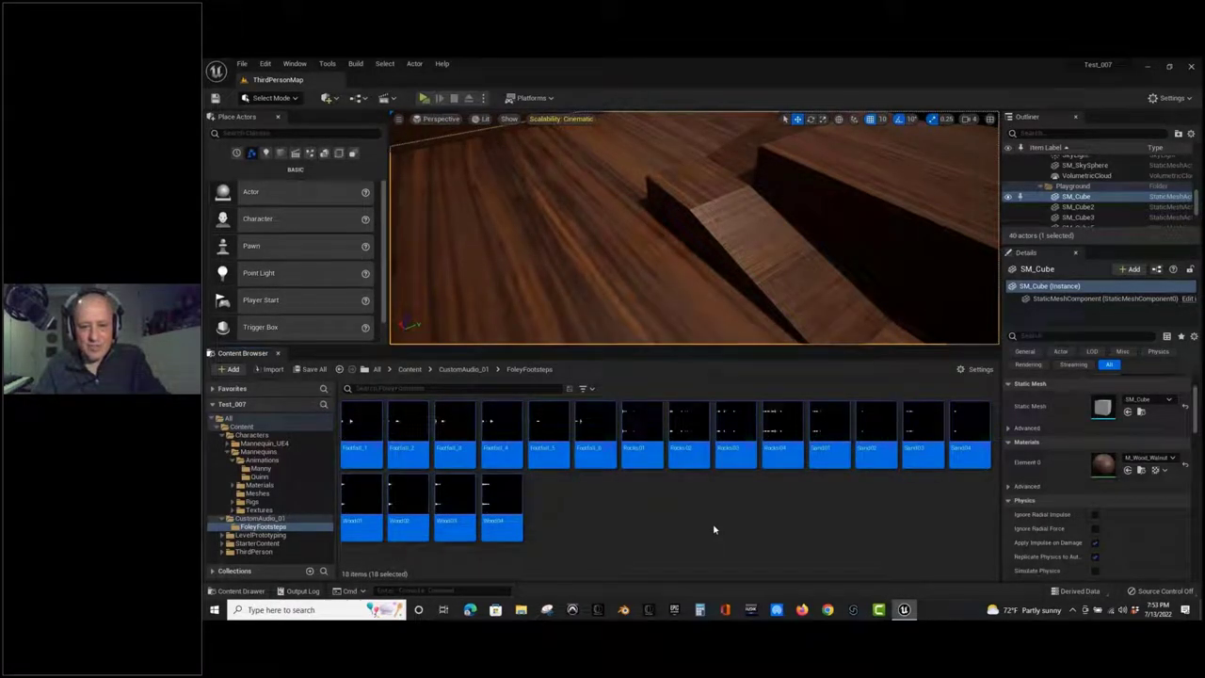
pyautogui.click(693, 501)
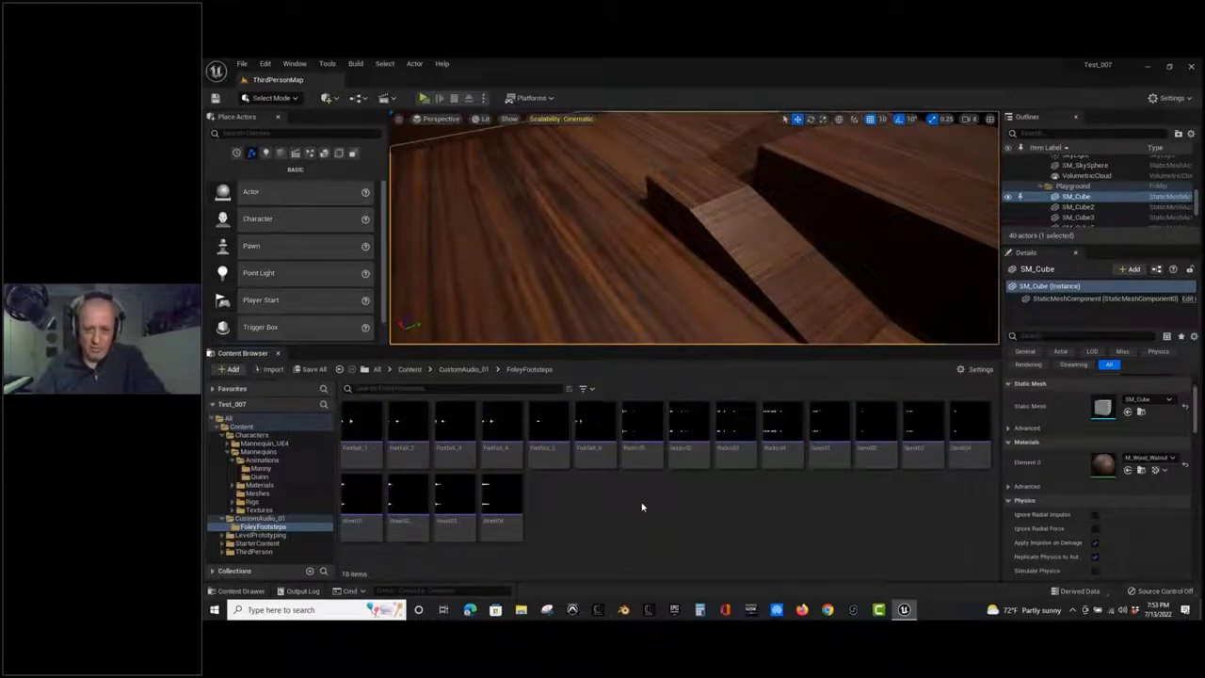
pyautogui.rightClick(566, 543)
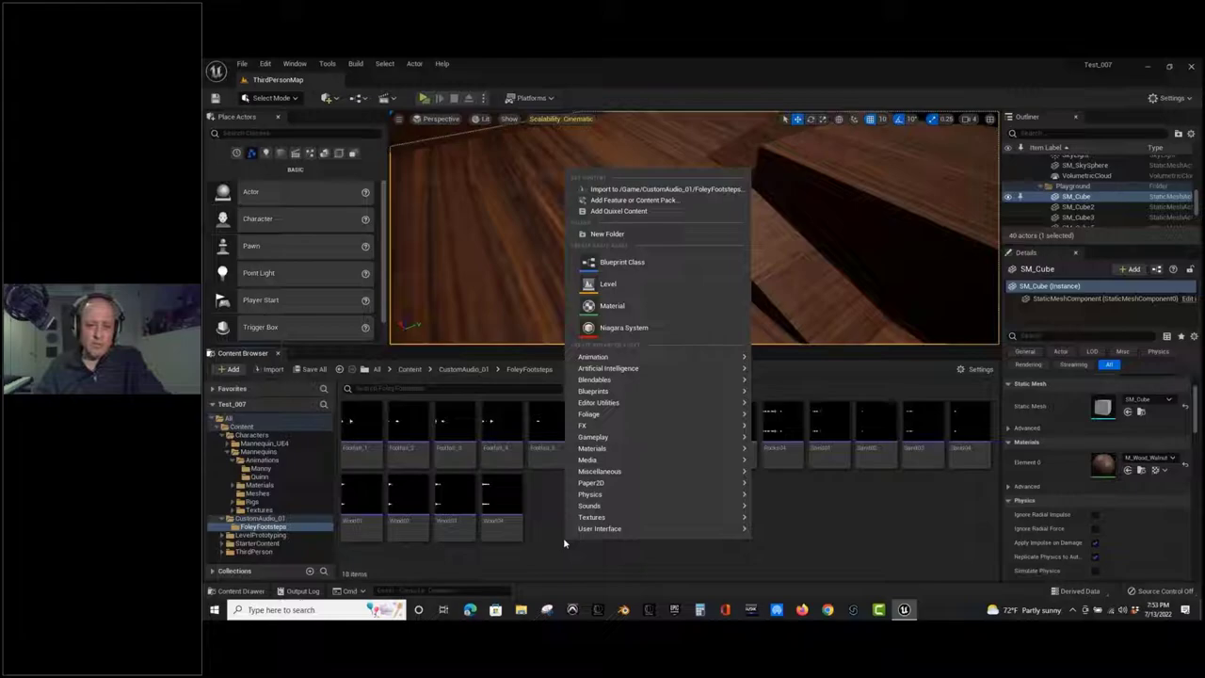
pyautogui.moveTo(595, 507)
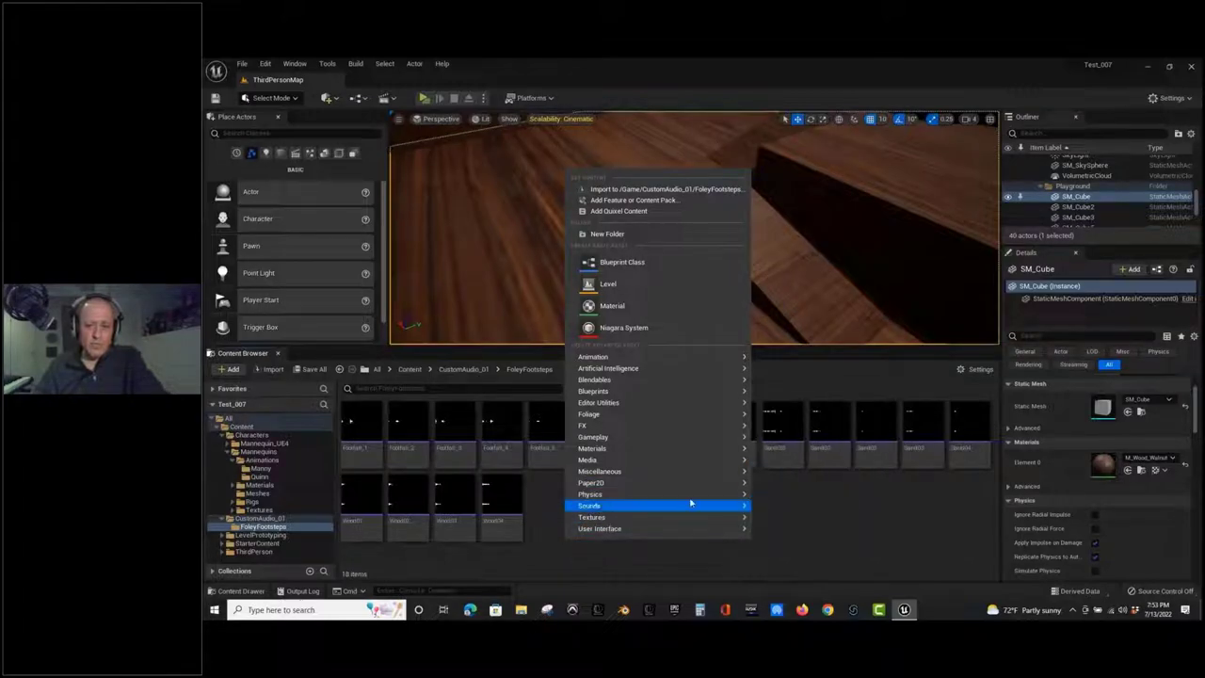
pyautogui.click(559, 525)
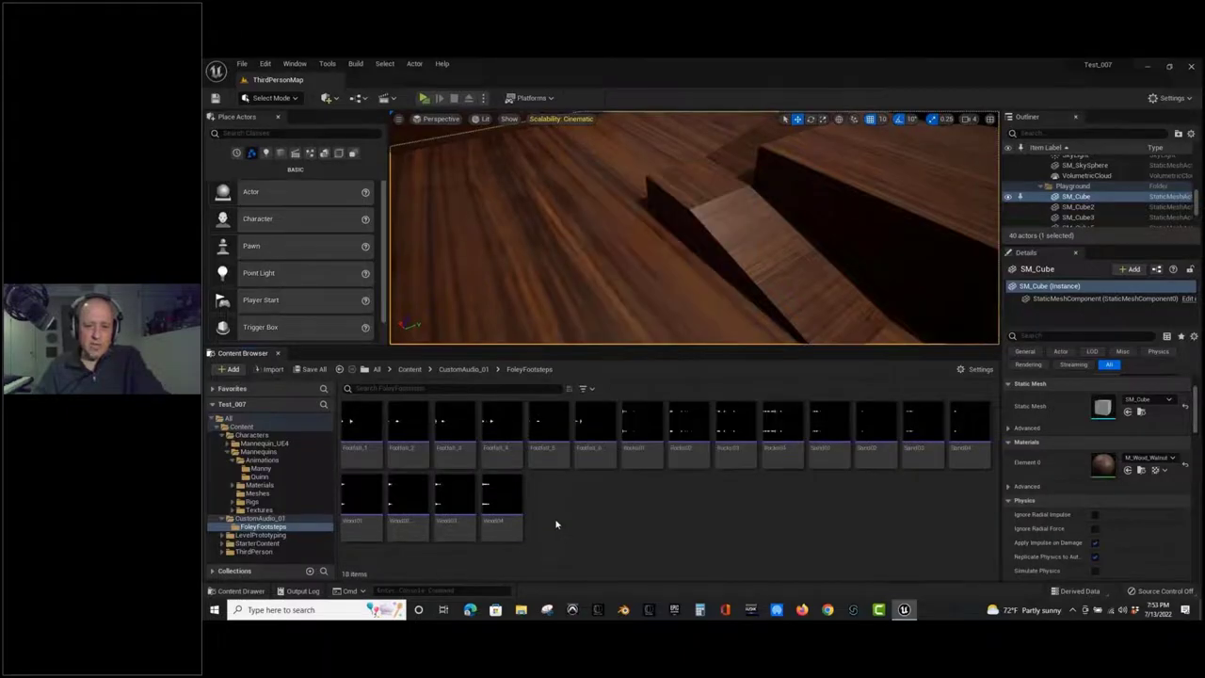
# Create a Sound Cue named Footfalls_CUE in the FoleyFootsteps folder and open it for editing.
pyautogui.rightClick(555, 524)
pyautogui.moveTo(716, 486)
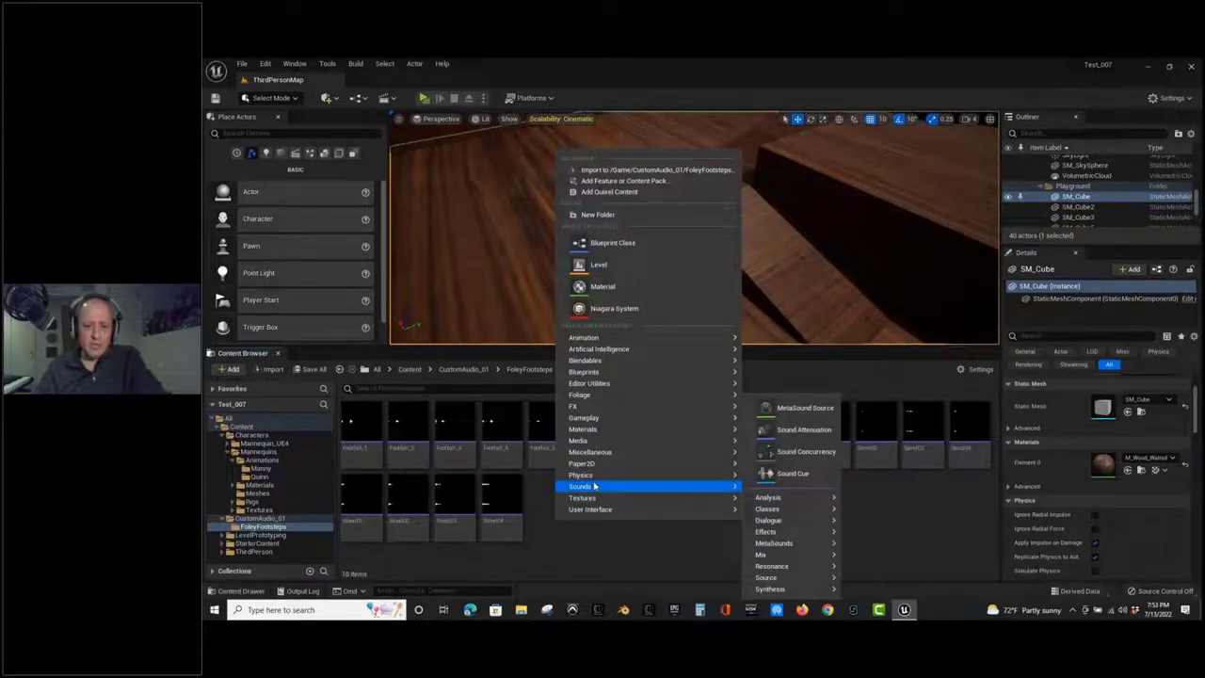
pyautogui.click(796, 474)
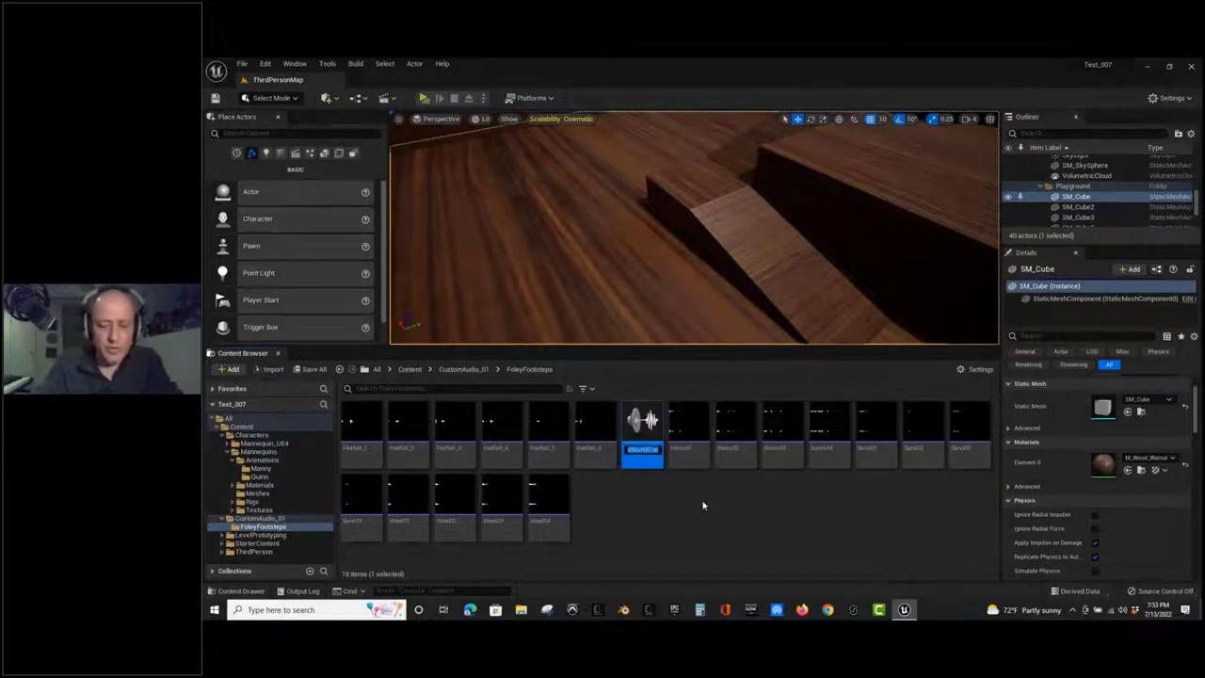
pyautogui.write('Foot')
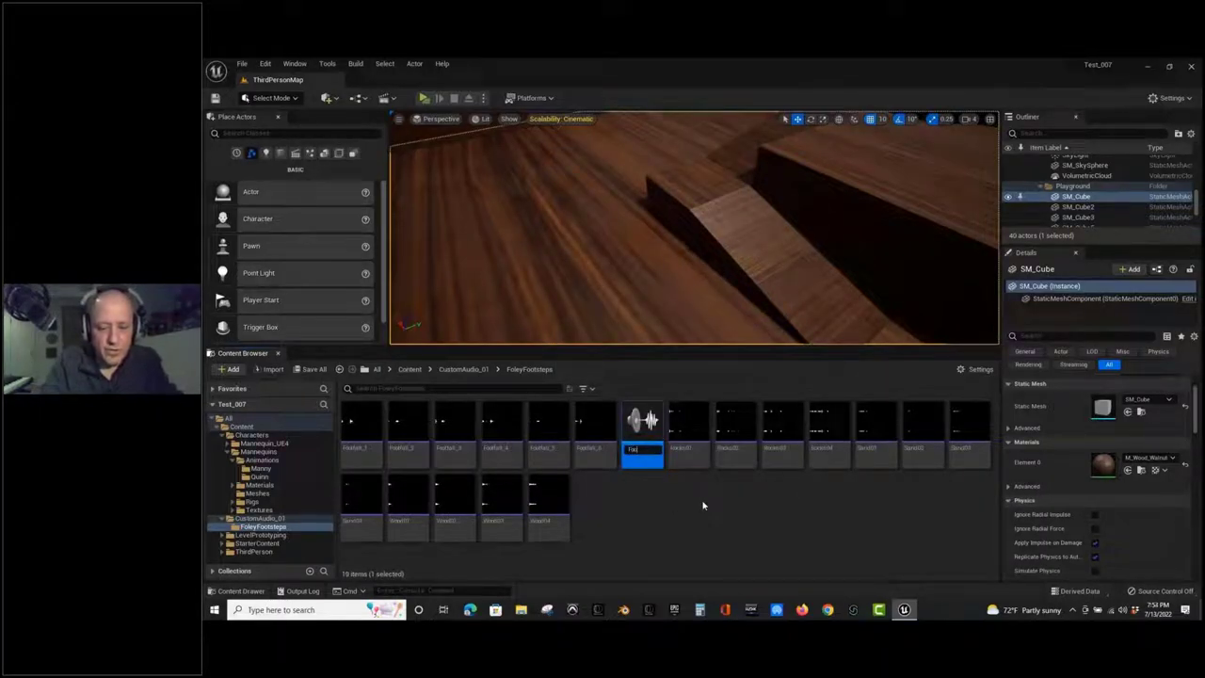
pyautogui.write('fall_01_CUE')
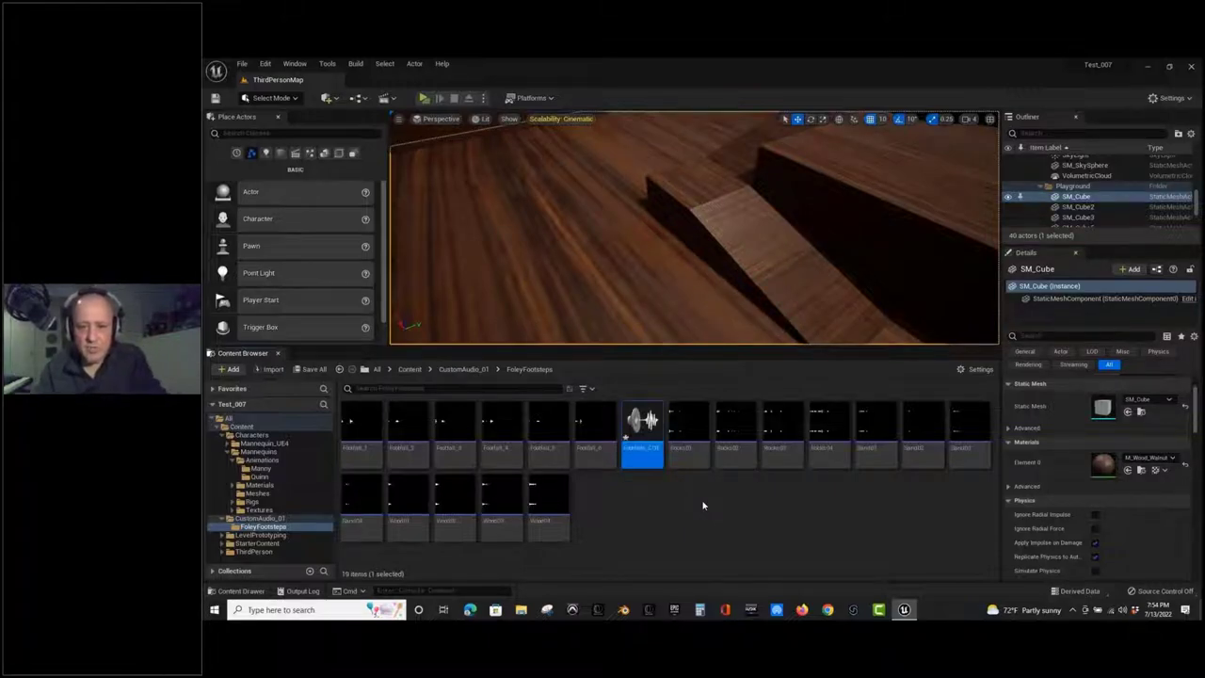
pyautogui.doubleClick(642, 433)
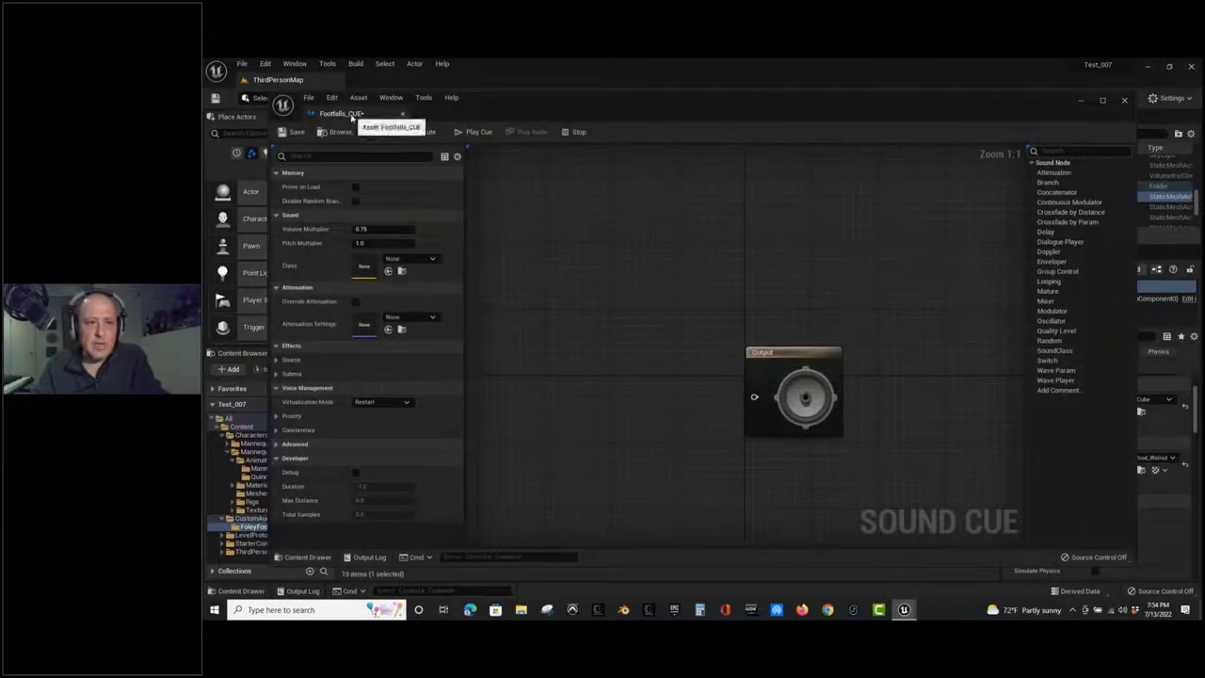
# Dock the Footfalls_CUE editor beside the level's tab and add the Wood01 to Wood04 sound waves to its graph.
pyautogui.moveTo(354, 113); pyautogui.dragTo(382, 98)
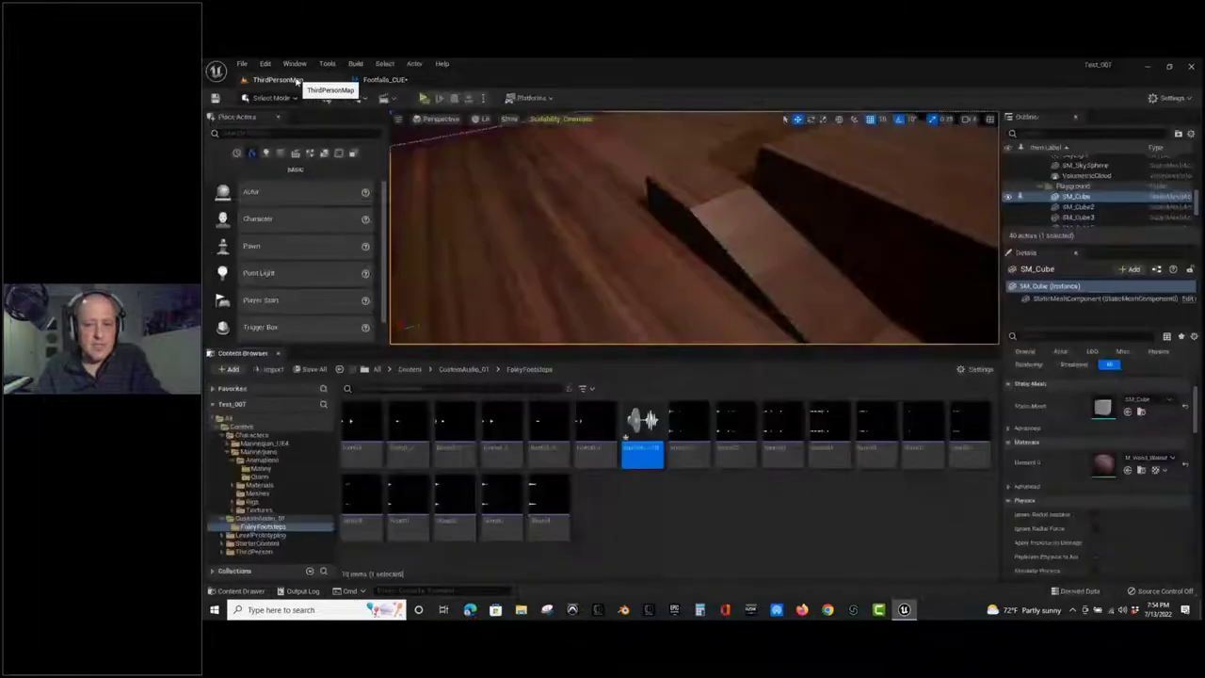
pyautogui.click(277, 79)
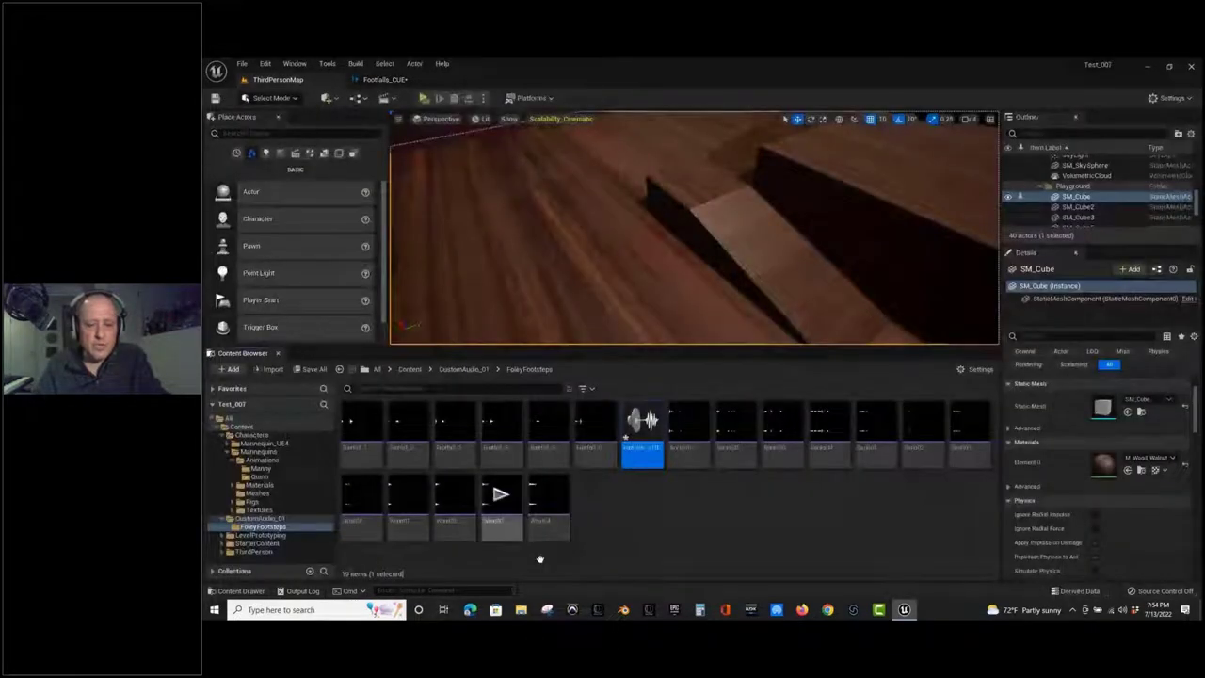
pyautogui.click(417, 523)
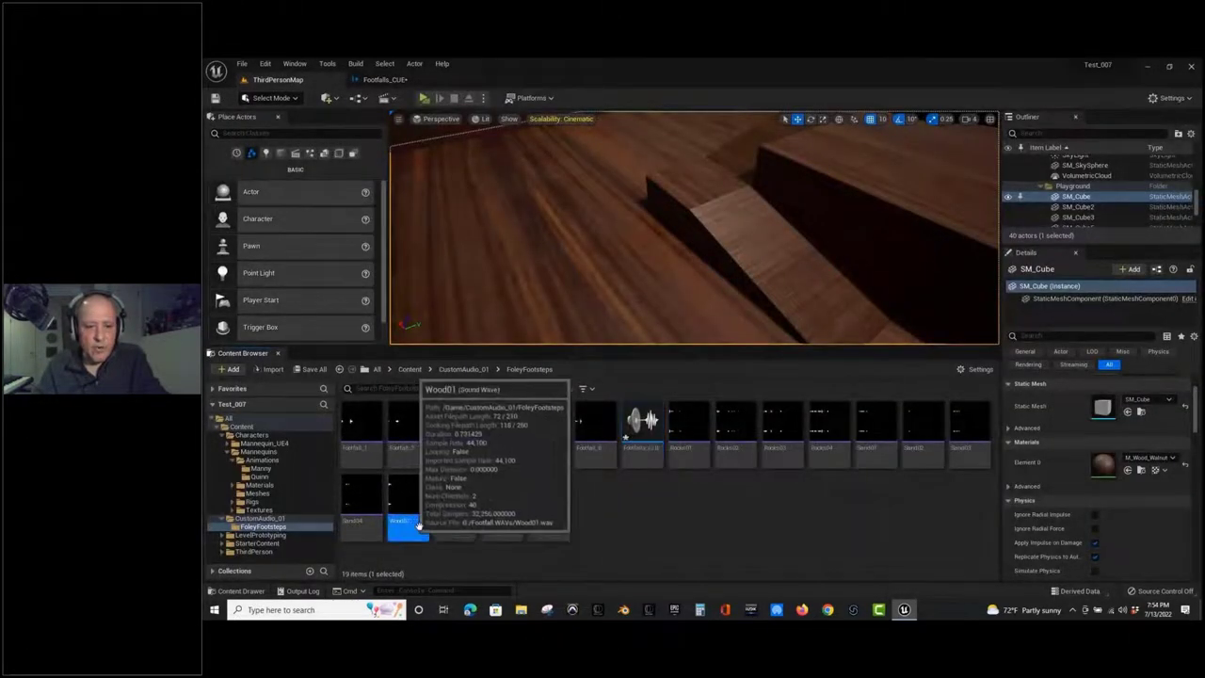
pyautogui.keyDown('shift'); pyautogui.click(554, 523); pyautogui.keyUp('shift')
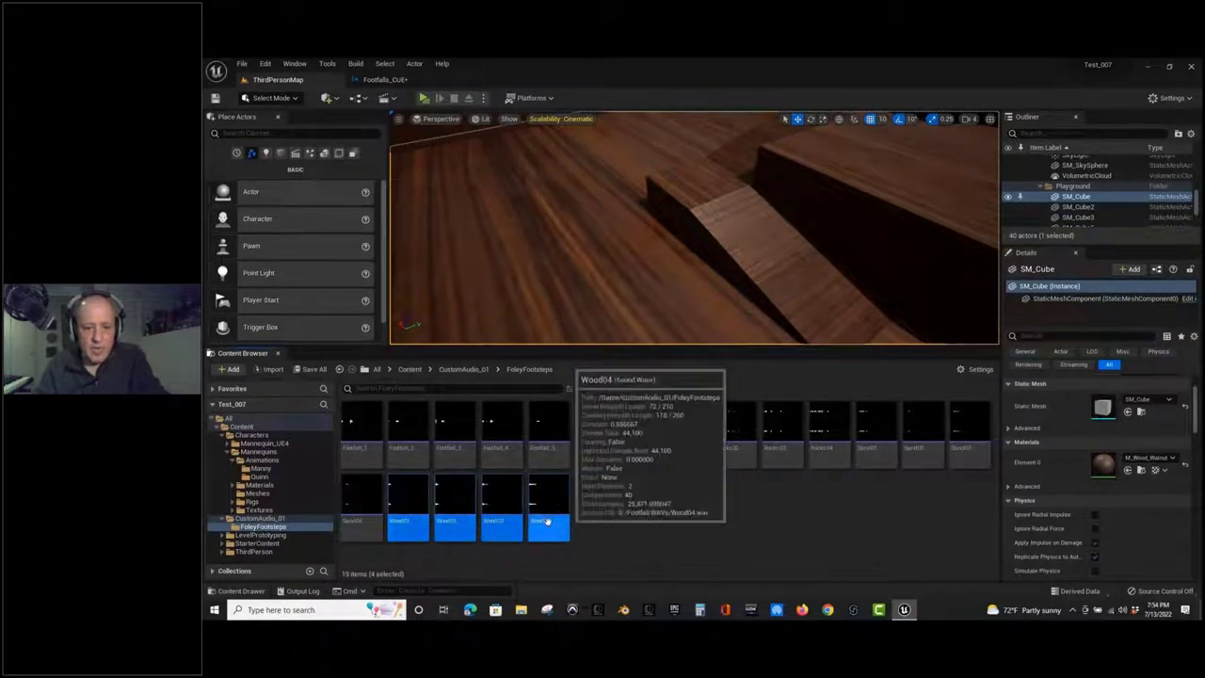
pyautogui.moveTo(429, 524); pyautogui.dragTo(508, 231)
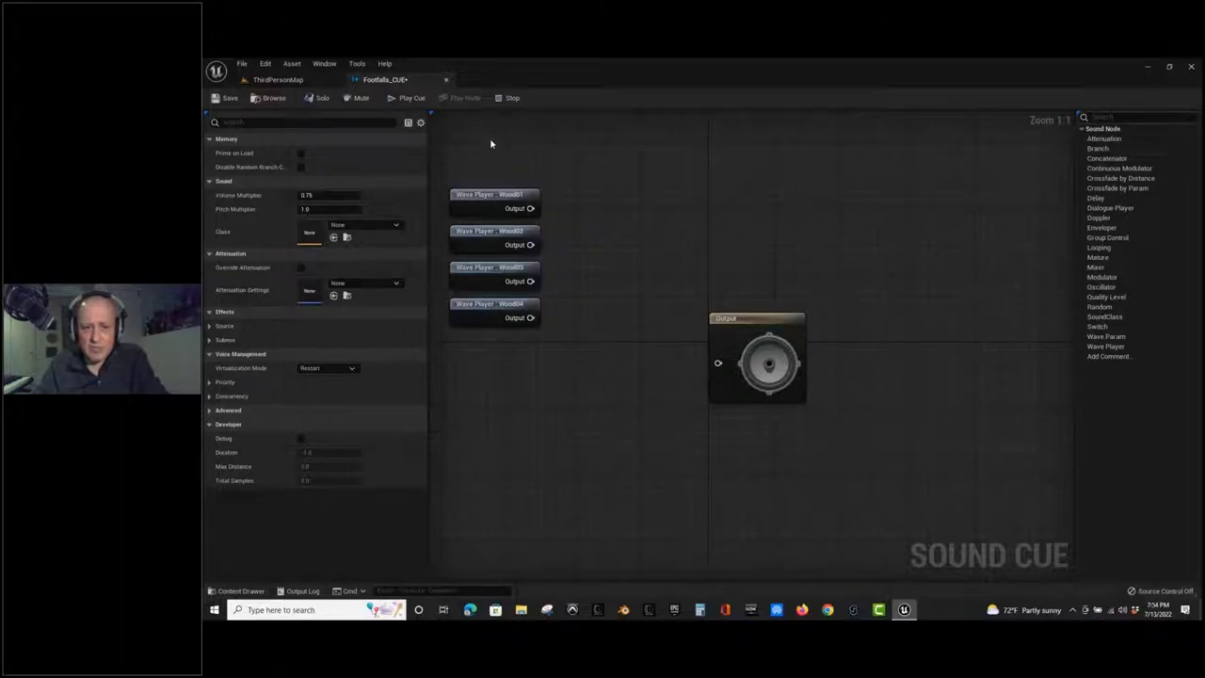
# Feed the four Wood wave players into a new Random node and connect that node to the Output.
pyautogui.moveTo(490, 141); pyautogui.dragTo(547, 362)
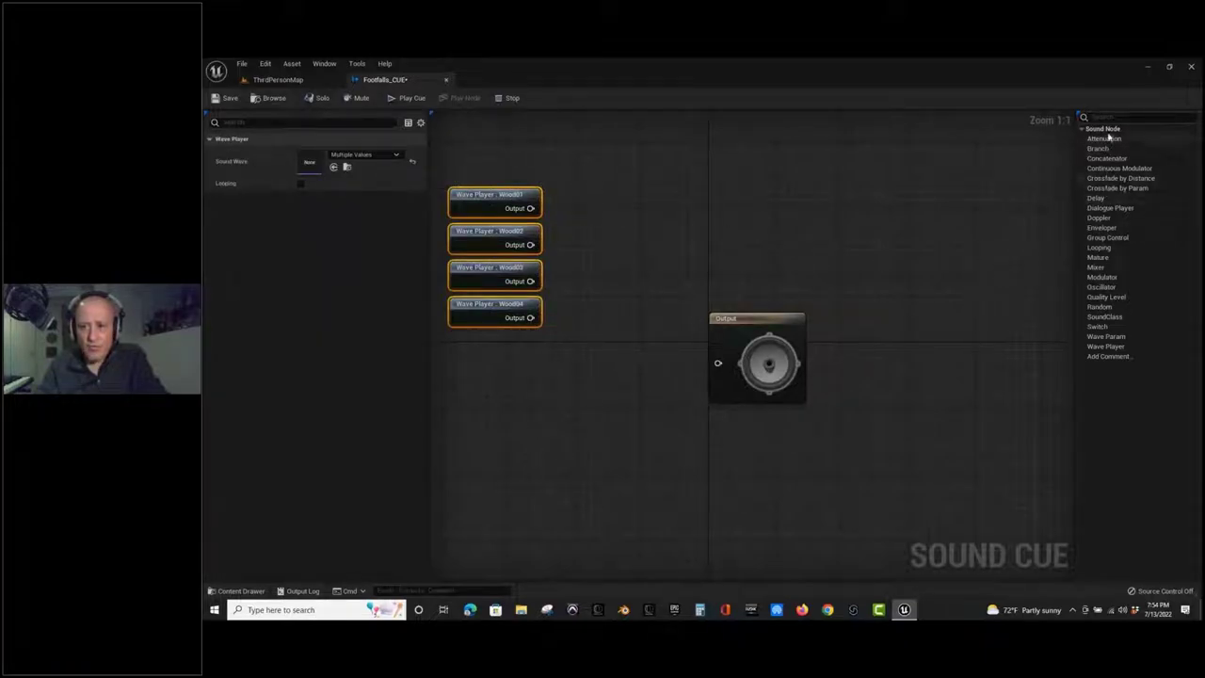
pyautogui.moveTo(1098, 309); pyautogui.dragTo(617, 225)
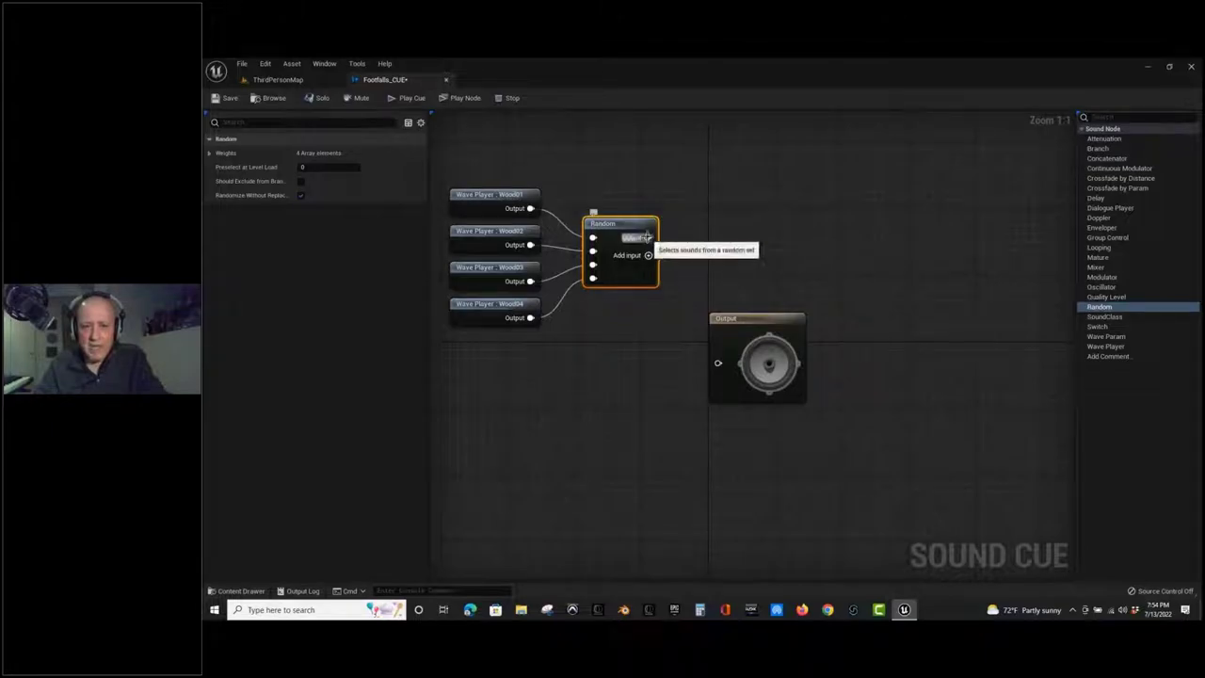
pyautogui.moveTo(647, 238); pyautogui.dragTo(717, 362)
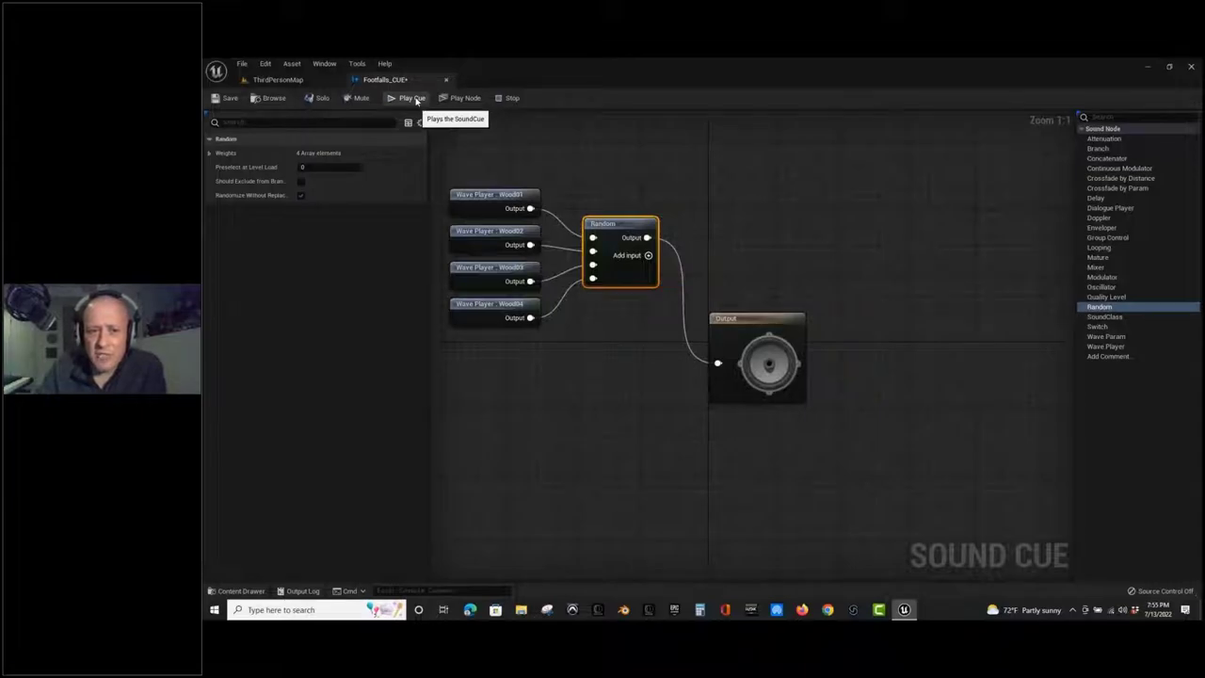
# Check the settings of the Output node and Wood01 wave player, and play the cue repeatedly to hear the random wood footsteps.
pyautogui.click(727, 320)
pyautogui.click(304, 193)
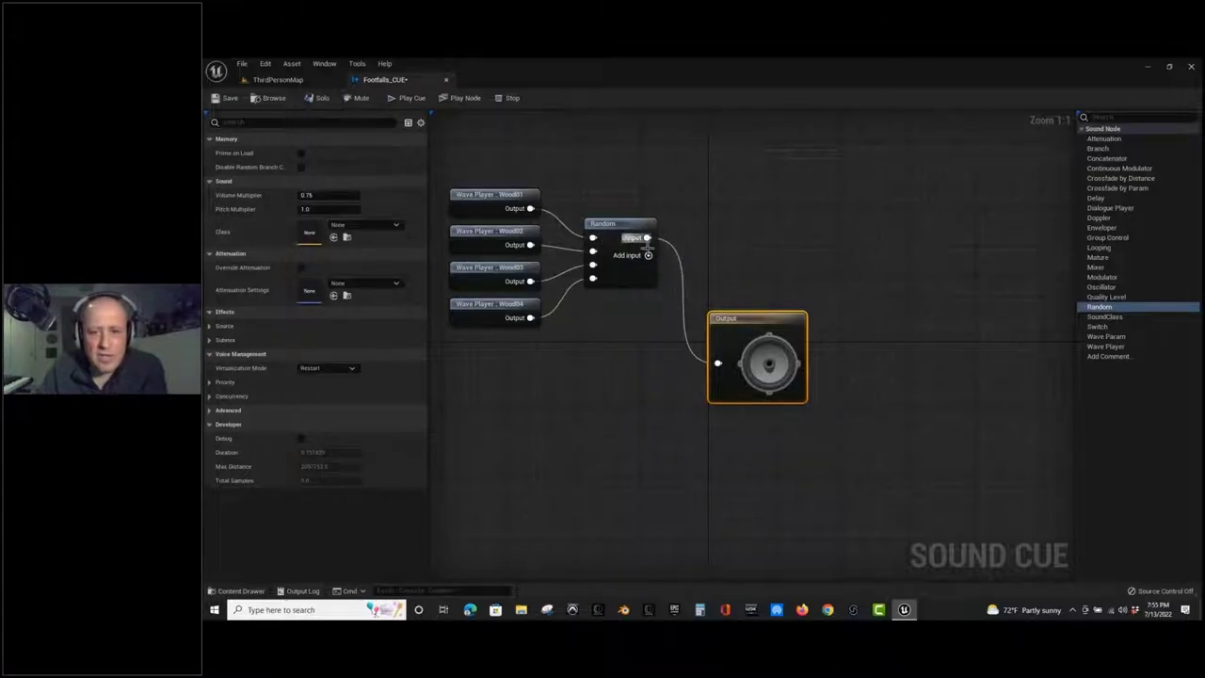
pyautogui.click(505, 201)
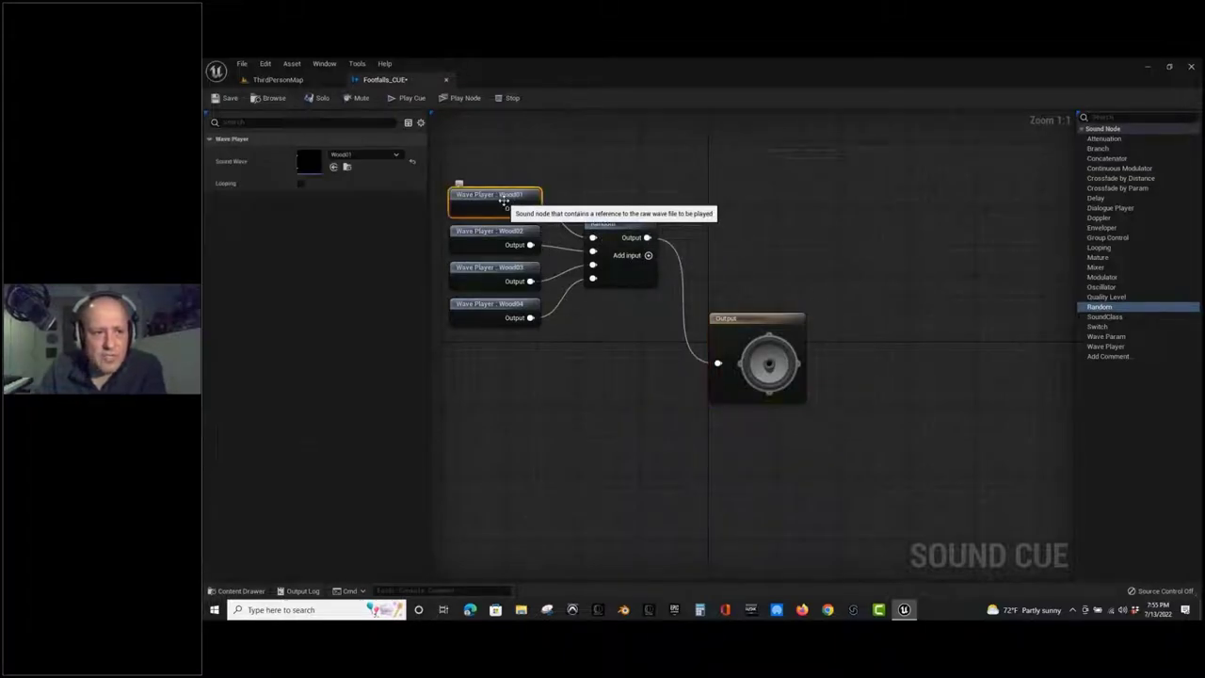
pyautogui.click(406, 102)
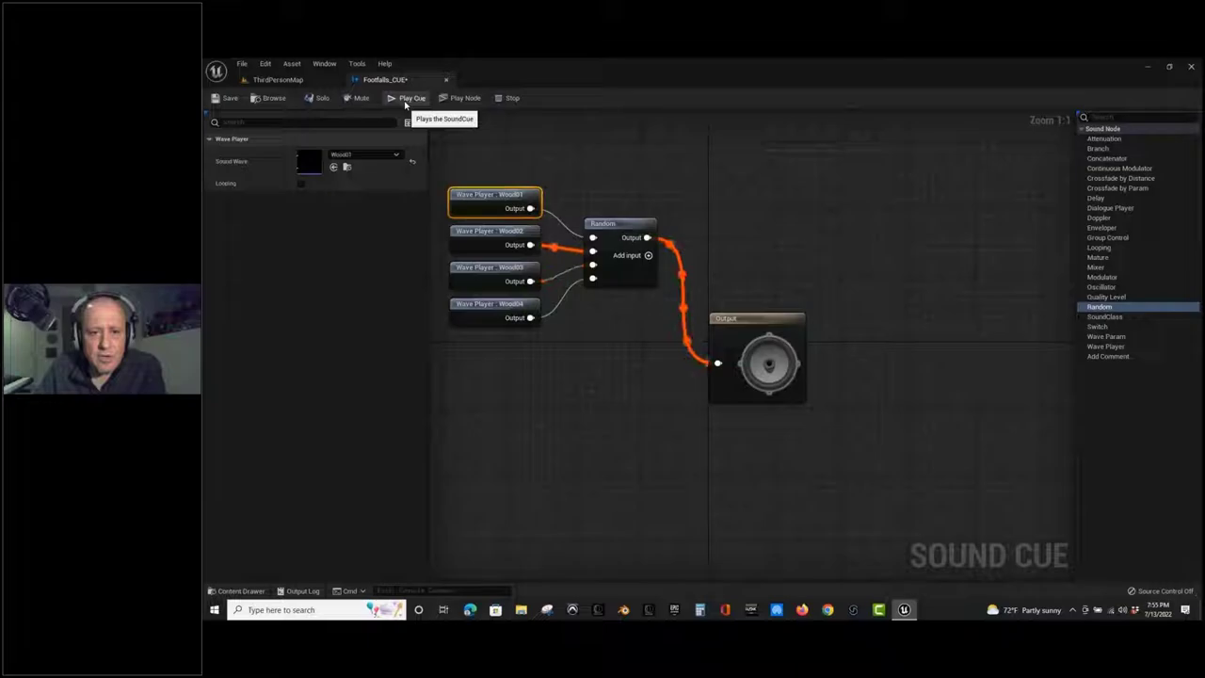
pyautogui.click(406, 102)
pyautogui.click(406, 102)
pyautogui.click(406, 102)
pyautogui.click(406, 102)
pyautogui.click(405, 102)
pyautogui.click(406, 102)
pyautogui.click(406, 102)
pyautogui.click(406, 101)
pyautogui.click(406, 102)
# Add the Footfall_1 to Footfall_6 sound waves to the cue graph and line them up below the Wood wave players.
pyautogui.moveTo(616, 413); pyautogui.dragTo(655, 377, button='right')
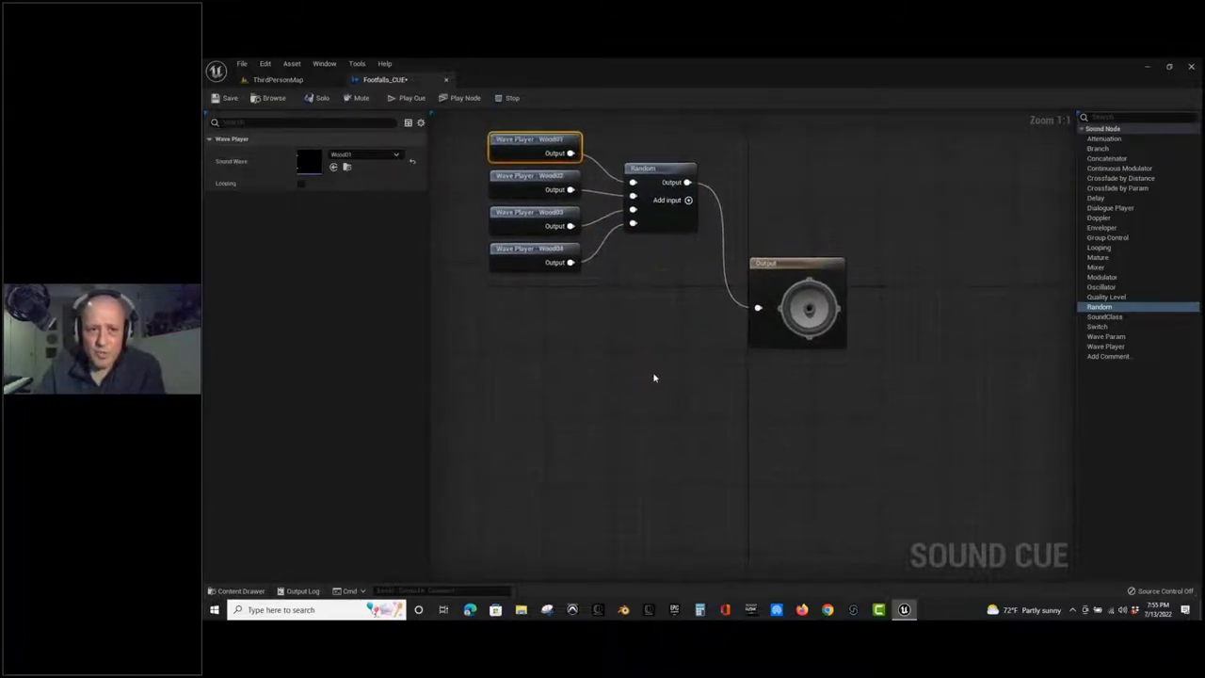
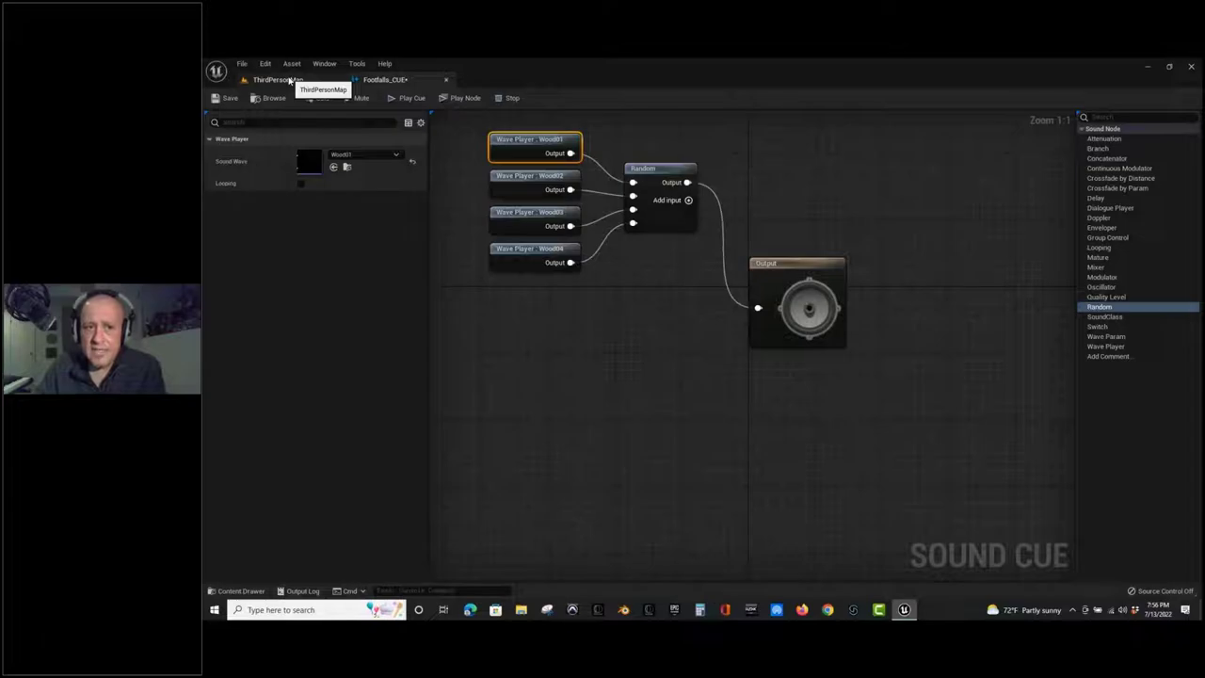
pyautogui.click(278, 80)
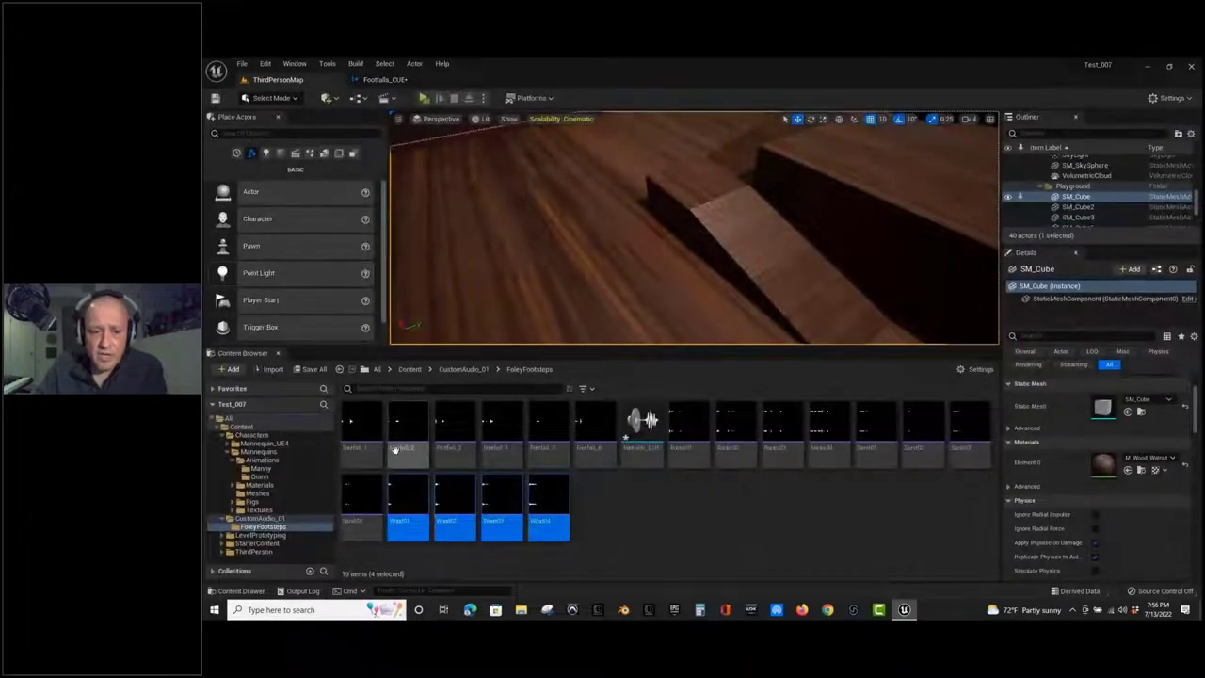
pyautogui.click(361, 433)
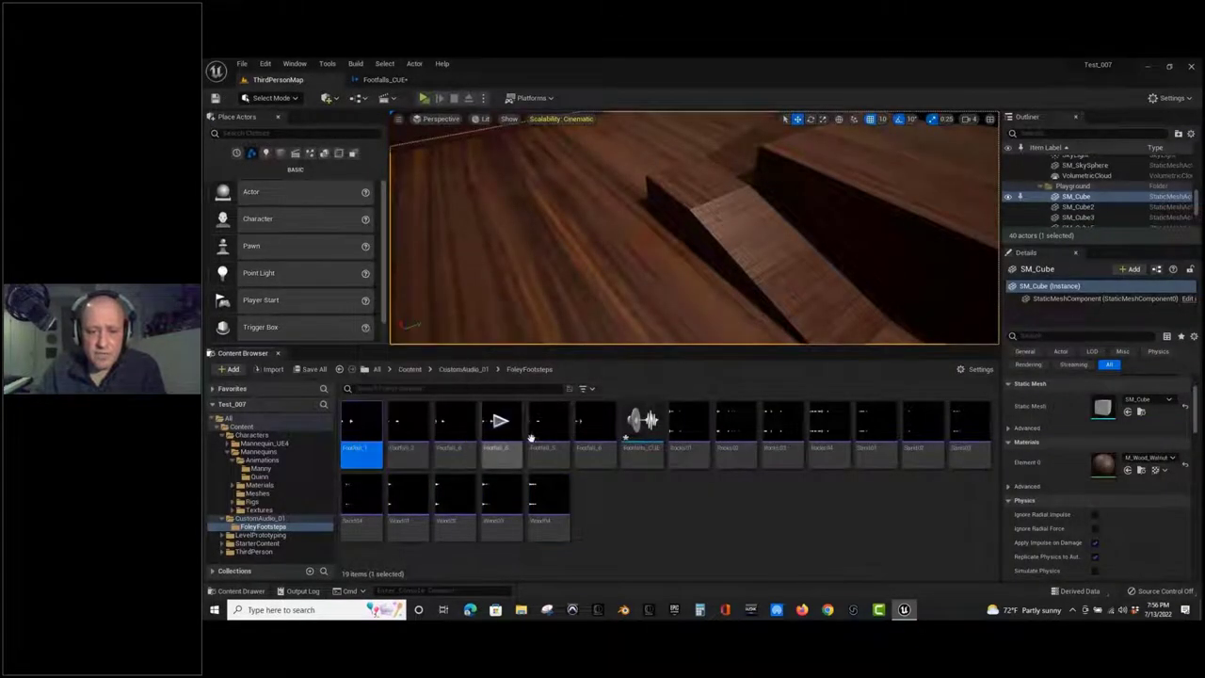
pyautogui.keyDown('shift'); pyautogui.click(593, 444); pyautogui.keyUp('shift')
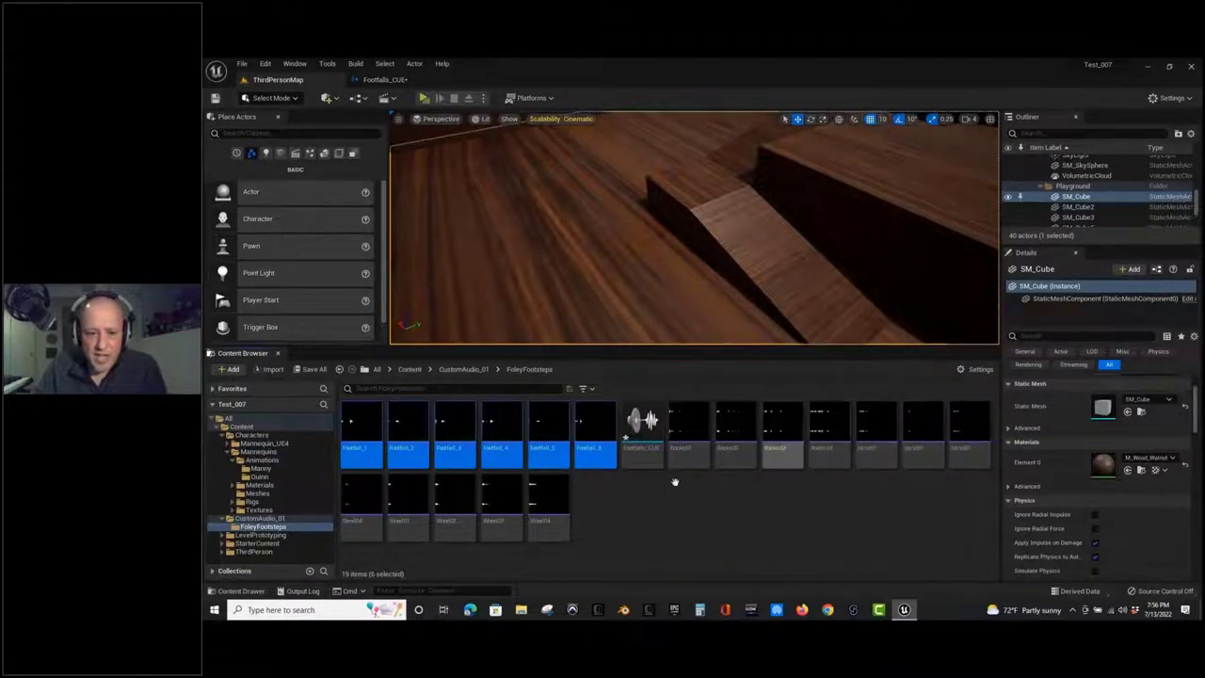
pyautogui.moveTo(601, 449); pyautogui.dragTo(527, 334)
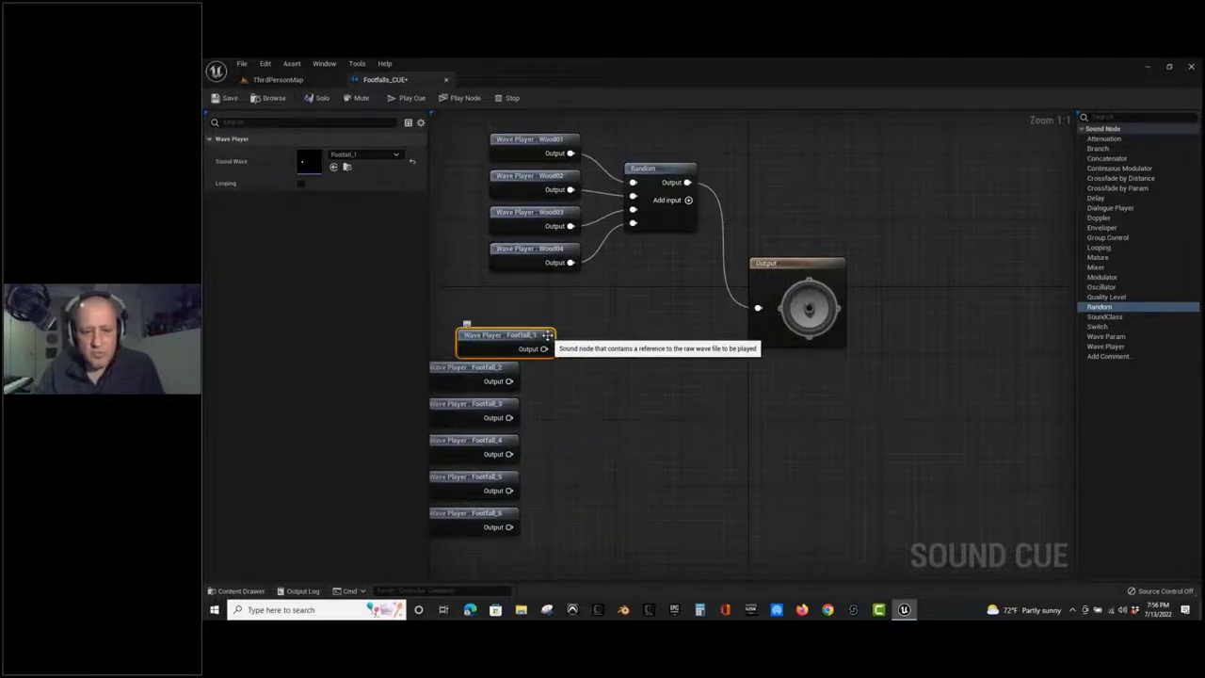
pyautogui.hotkey('ctrl', 'z')
pyautogui.moveTo(474, 300); pyautogui.dragTo(527, 523)
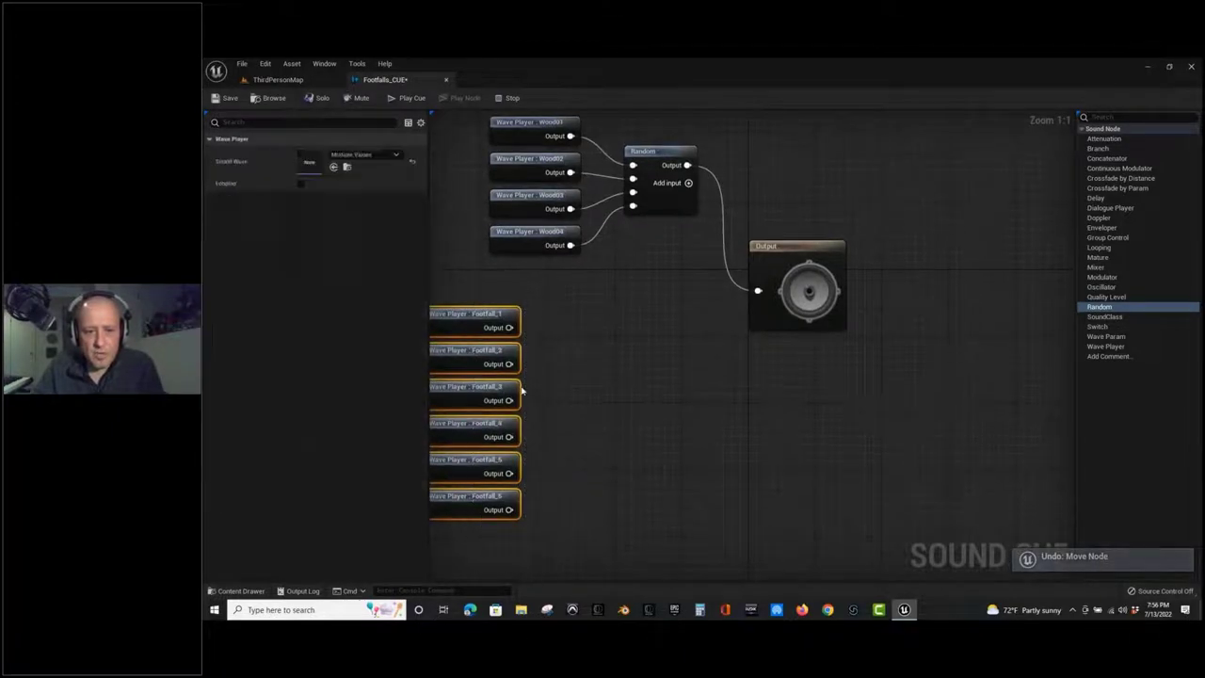
pyautogui.moveTo(470, 318); pyautogui.dragTo(537, 308)
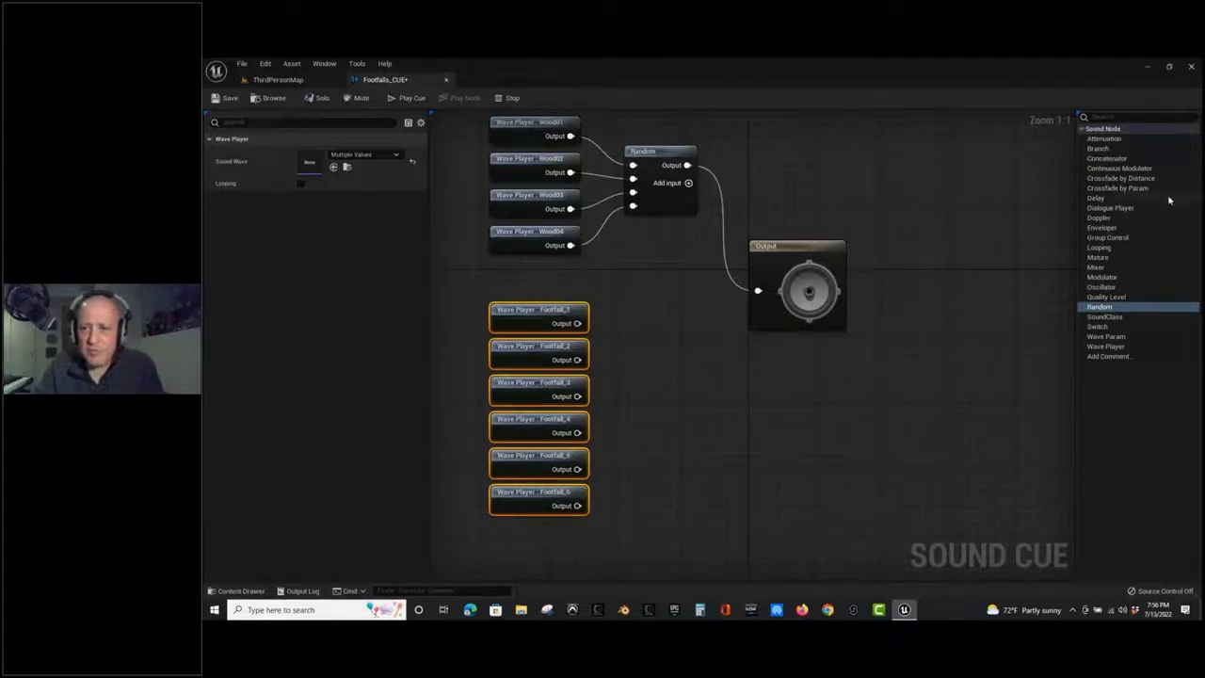
# Feed the six Footfall wave players into a second Random node and try each Random node's connection to the Output.
pyautogui.moveTo(1099, 307); pyautogui.dragTo(680, 364)
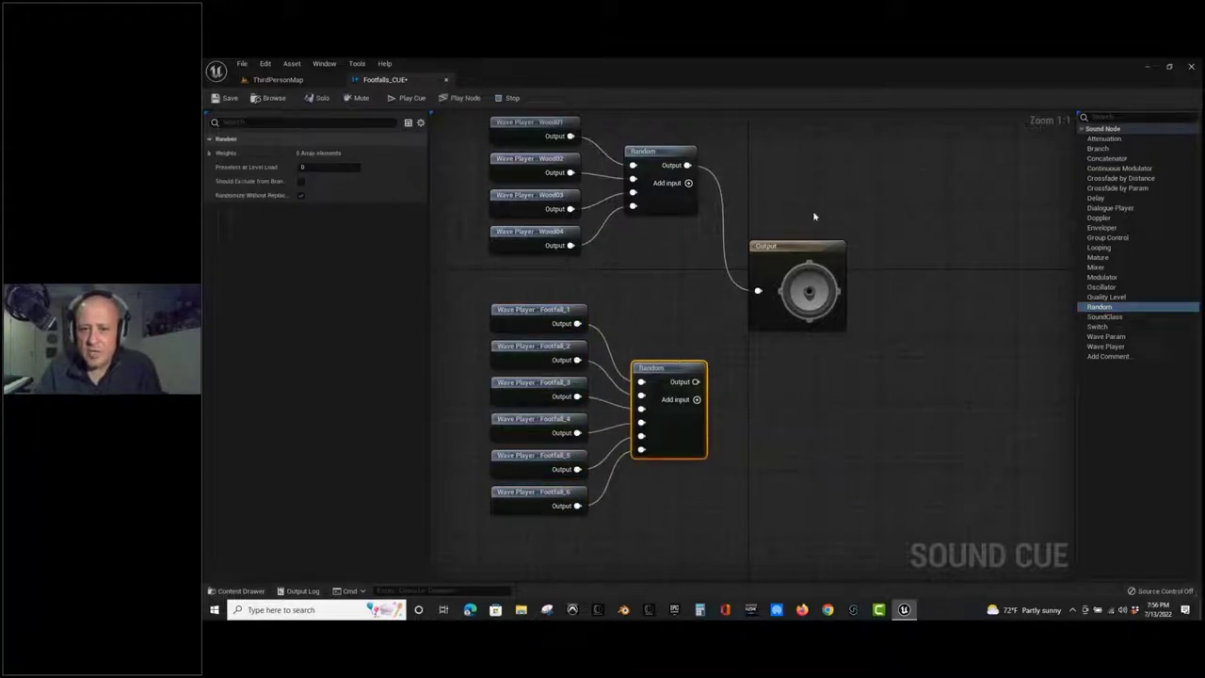
pyautogui.moveTo(704, 381); pyautogui.dragTo(759, 290)
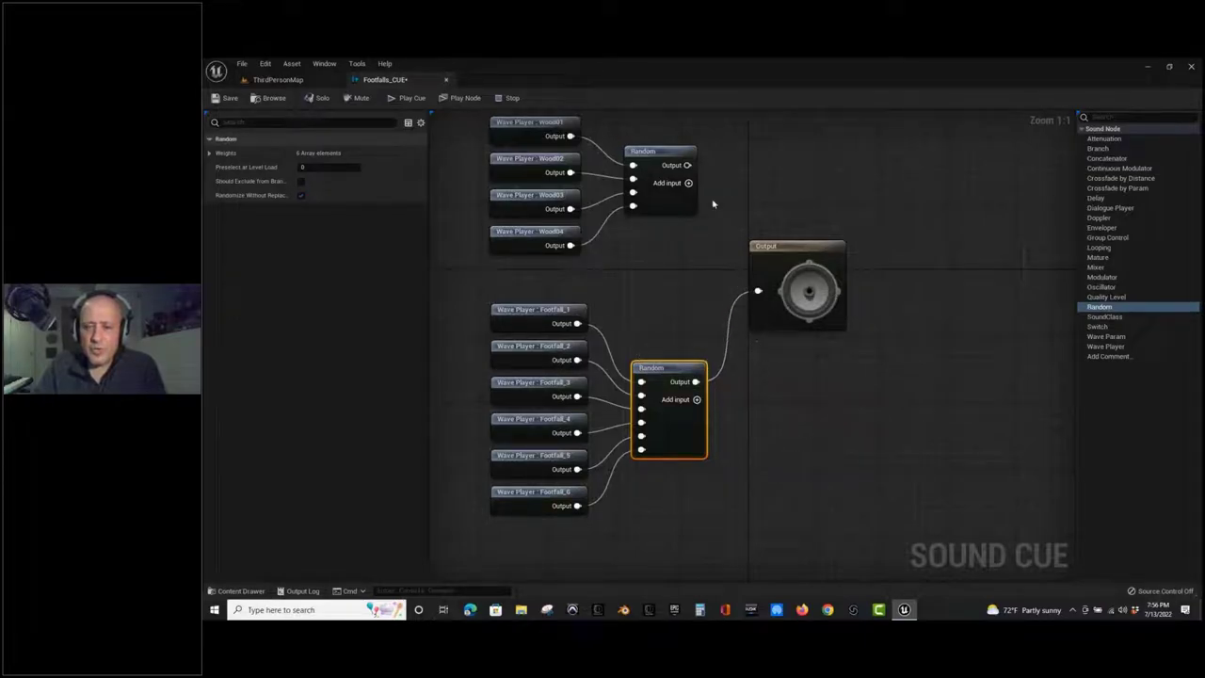
pyautogui.moveTo(687, 165); pyautogui.dragTo(768, 294)
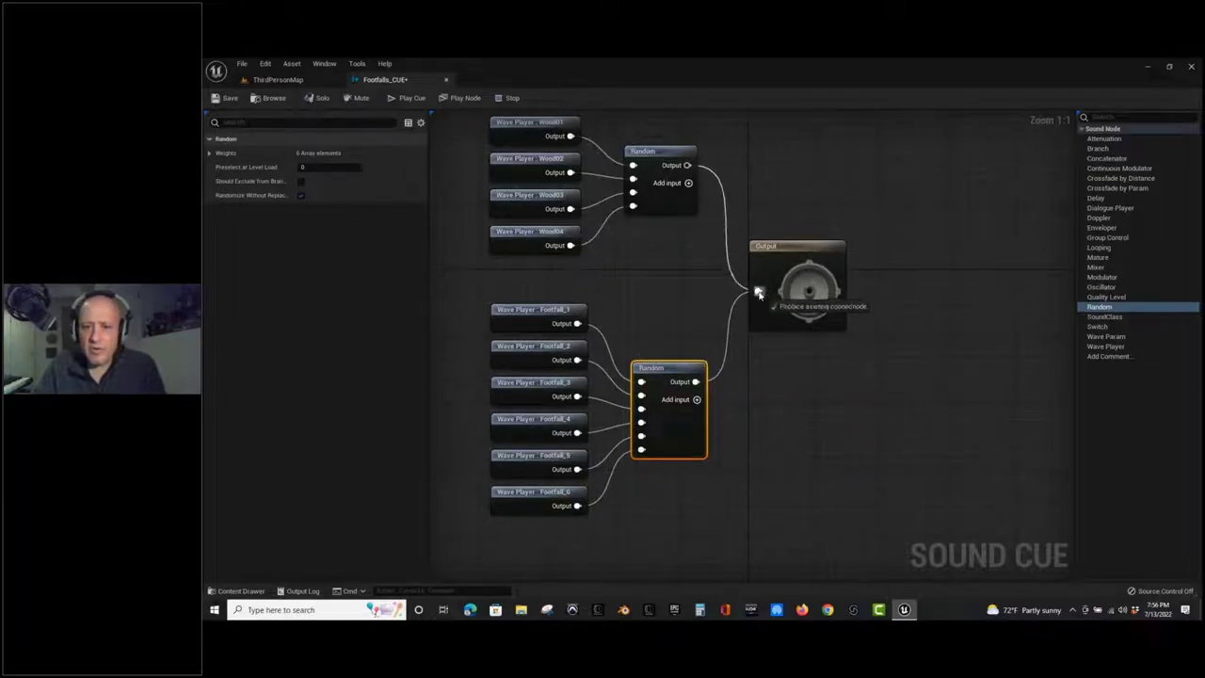
# Make room before the Output node, add a Mixer node and connect both Random nodes to its inputs.
pyautogui.moveTo(796, 250); pyautogui.dragTo(911, 246)
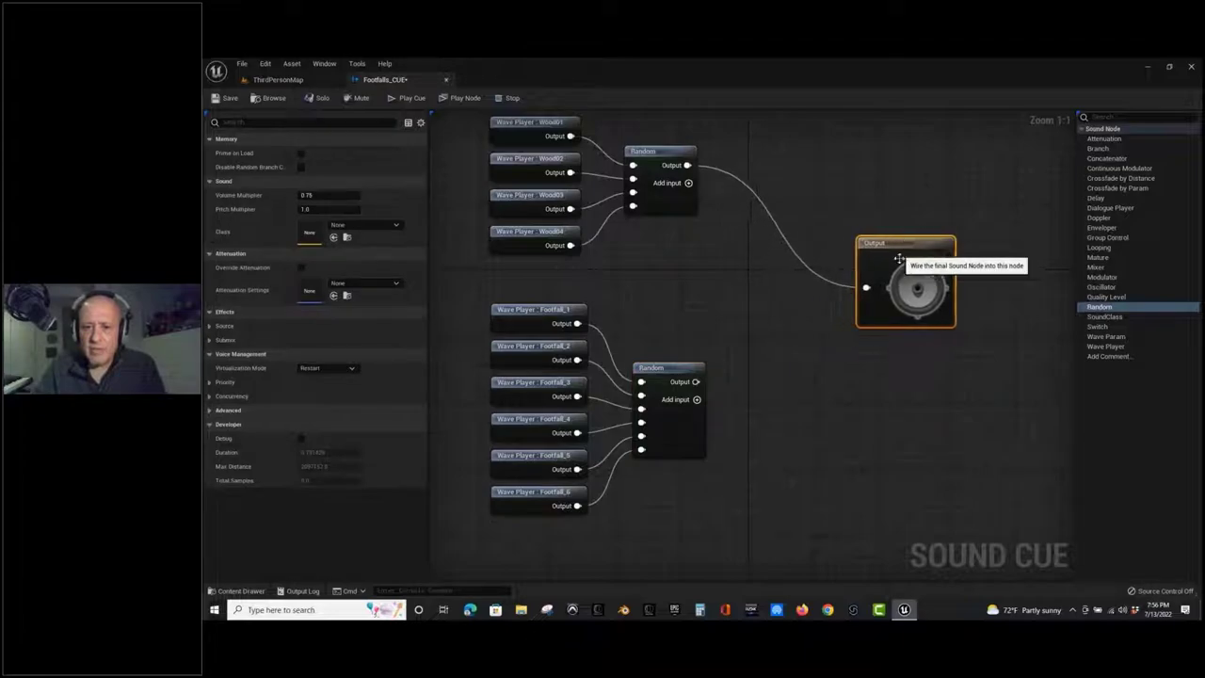
pyautogui.moveTo(1098, 268); pyautogui.dragTo(732, 284)
pyautogui.click(756, 310)
pyautogui.moveTo(686, 165); pyautogui.dragTo(734, 299)
pyautogui.press('Escape')
pyautogui.moveTo(697, 381); pyautogui.dragTo(733, 313)
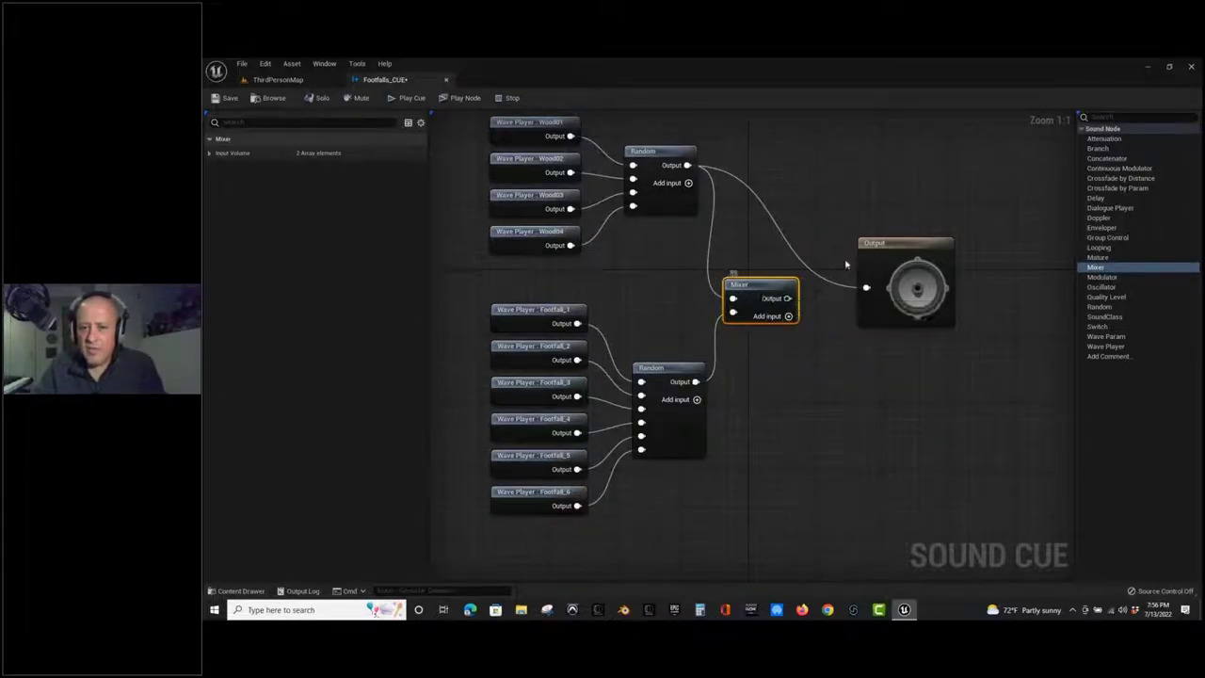
# Insert a Modulator node between the Mixer and the Output, wiring the Mixer through it to the Output.
pyautogui.moveTo(875, 241); pyautogui.dragTo(925, 231)
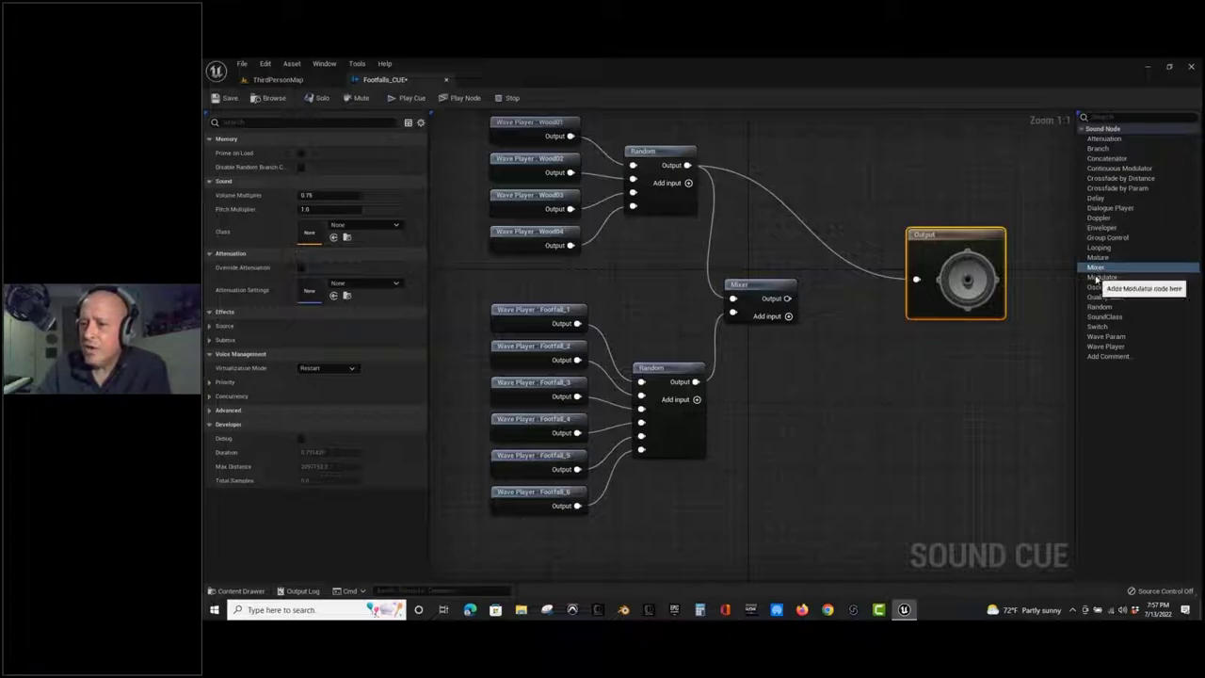
pyautogui.moveTo(1097, 279); pyautogui.dragTo(817, 294)
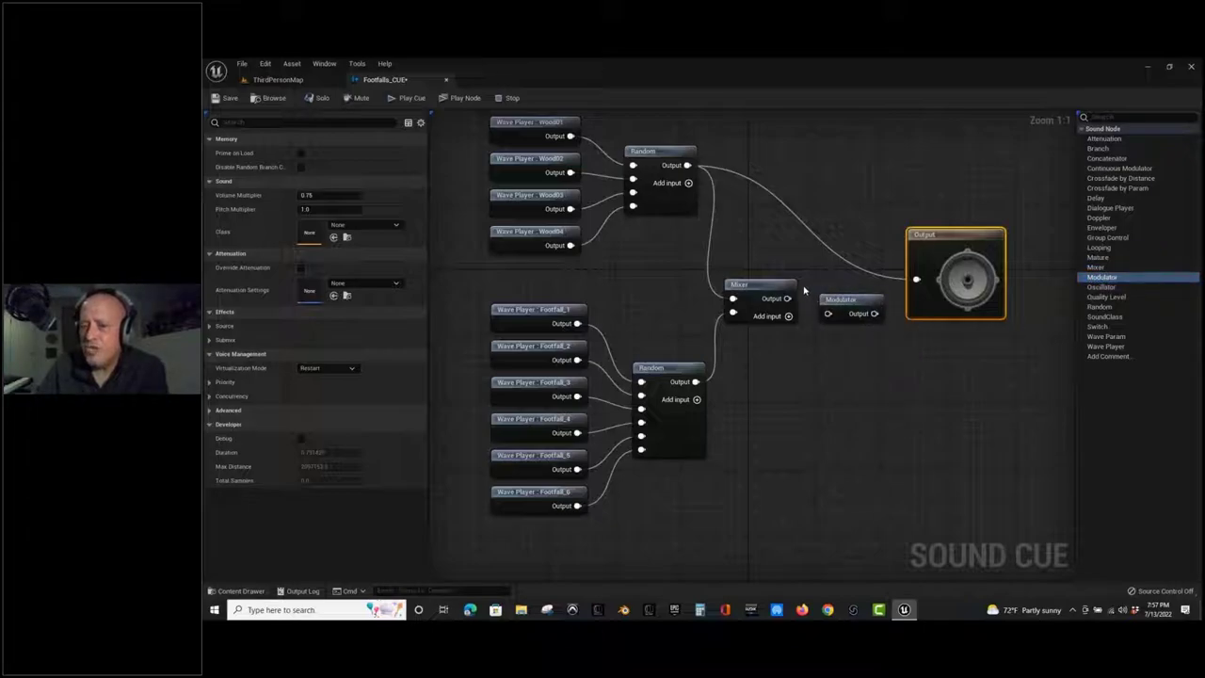
pyautogui.moveTo(822, 292); pyautogui.dragTo(857, 299)
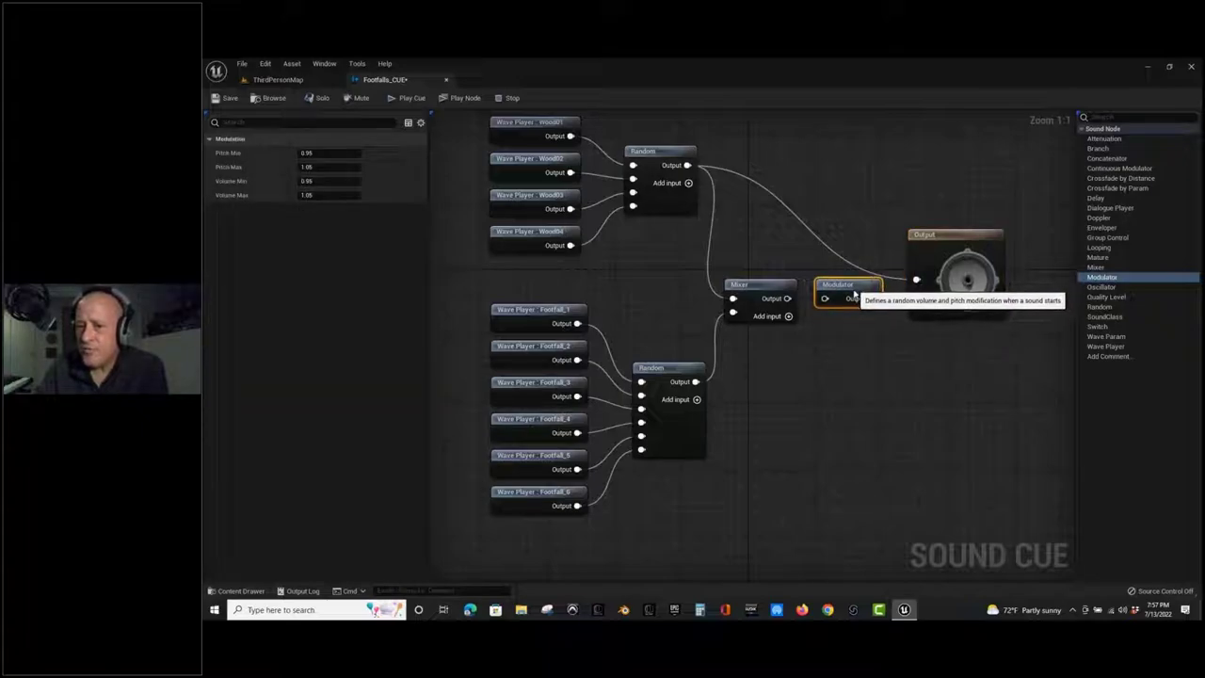
pyautogui.moveTo(790, 301); pyautogui.dragTo(800, 303)
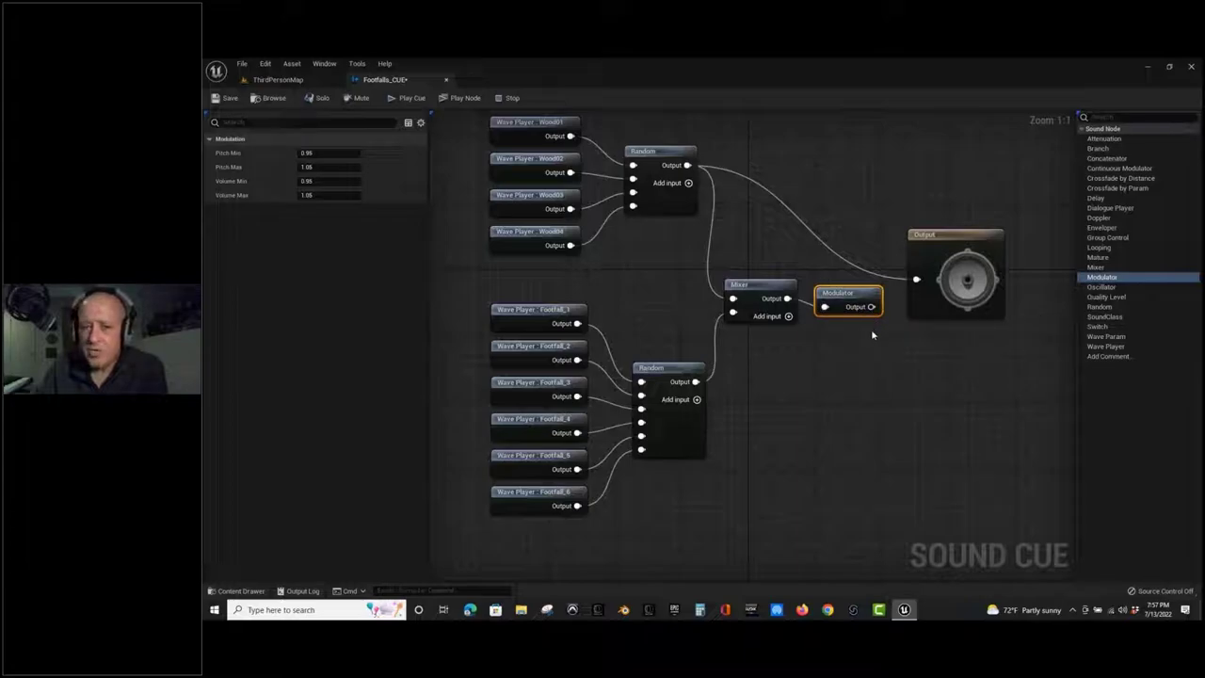
pyautogui.moveTo(871, 307); pyautogui.dragTo(917, 280)
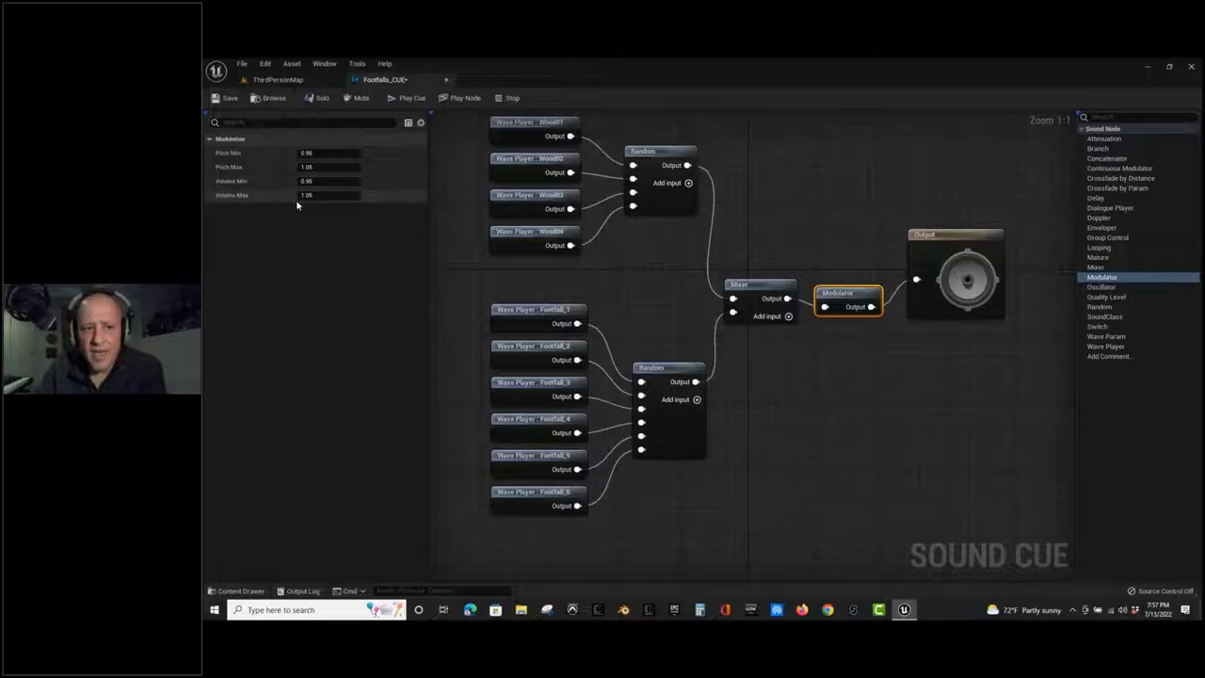
# Set the Modulator's Pitch Min to 0.5 and Pitch Max to 10.
pyautogui.moveTo(315, 150); pyautogui.dragTo(316, 153)
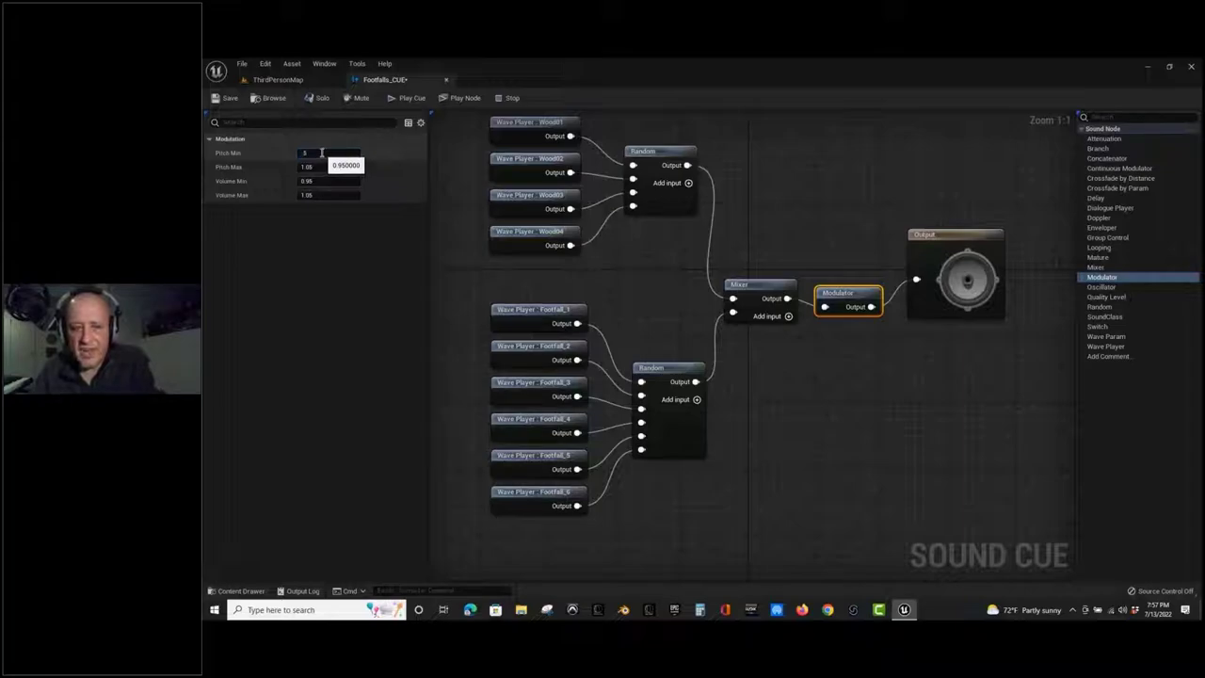
pyautogui.press('Return')
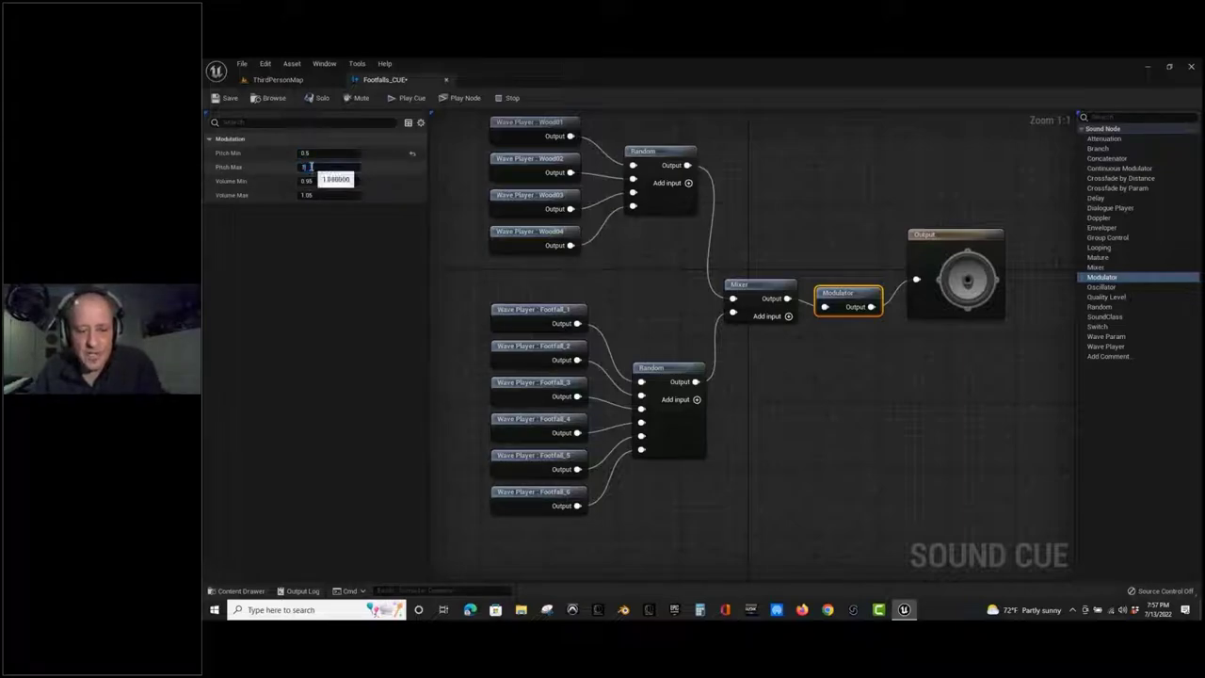
pyautogui.click(311, 167)
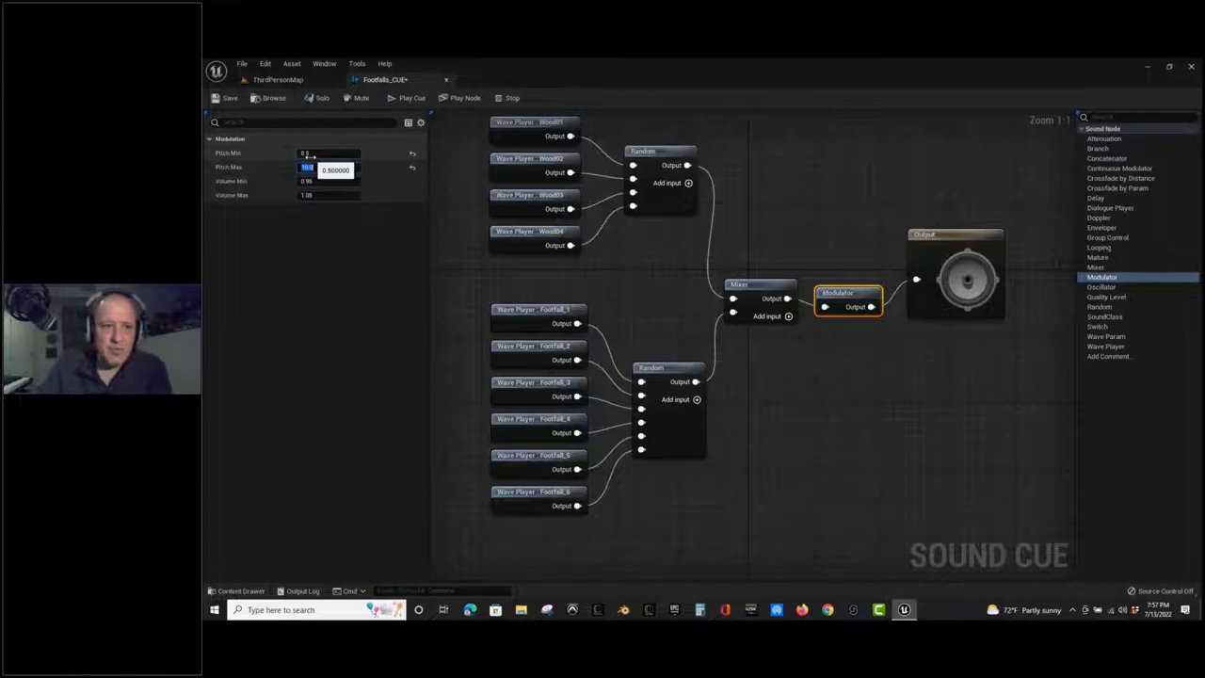
# Play the cue repeatedly to hear the mixed footsteps with the Modulator's random pitch variation.
pyautogui.click(409, 99)
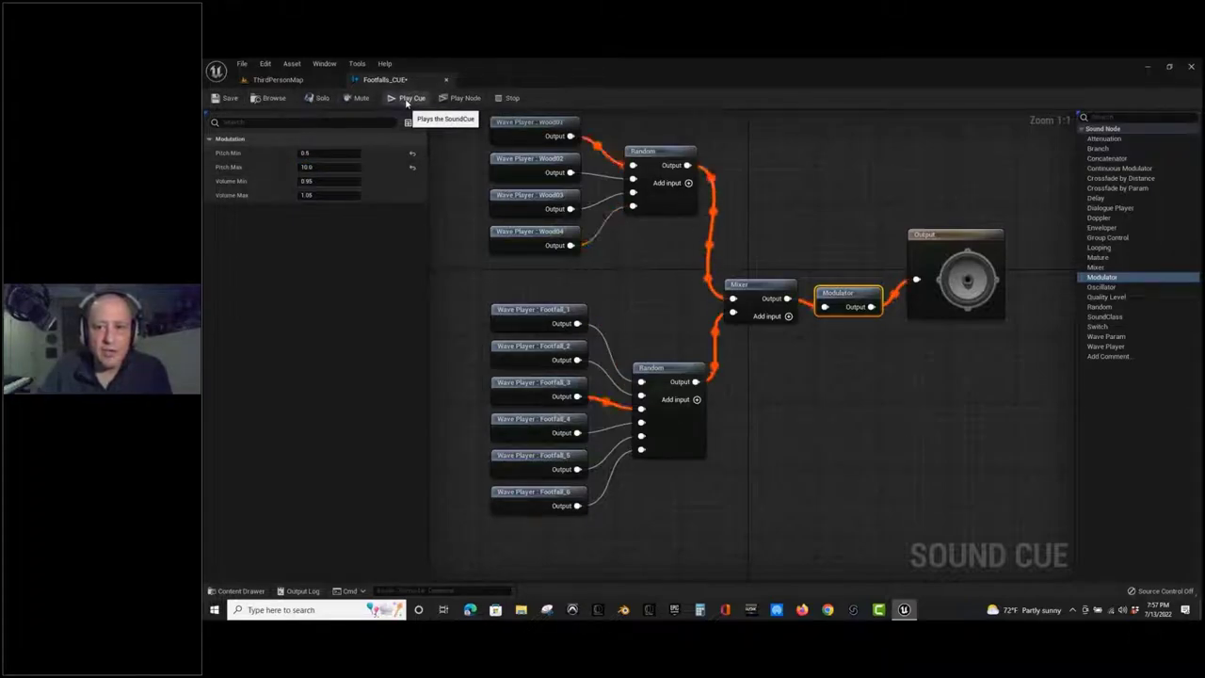
pyautogui.click(408, 98)
pyautogui.click(409, 99)
pyautogui.click(408, 99)
pyautogui.click(409, 99)
pyautogui.click(409, 99)
pyautogui.click(408, 98)
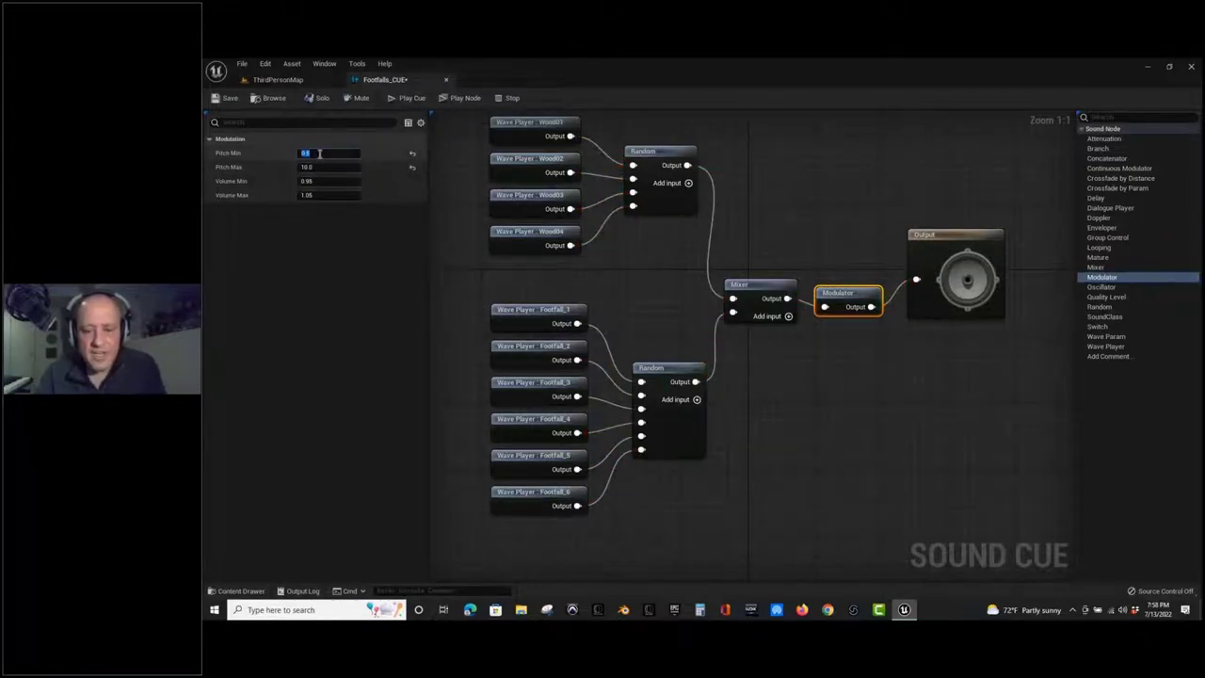
# Set the Modulator's Pitch Min to -5.0.
pyautogui.press('BackSpace')
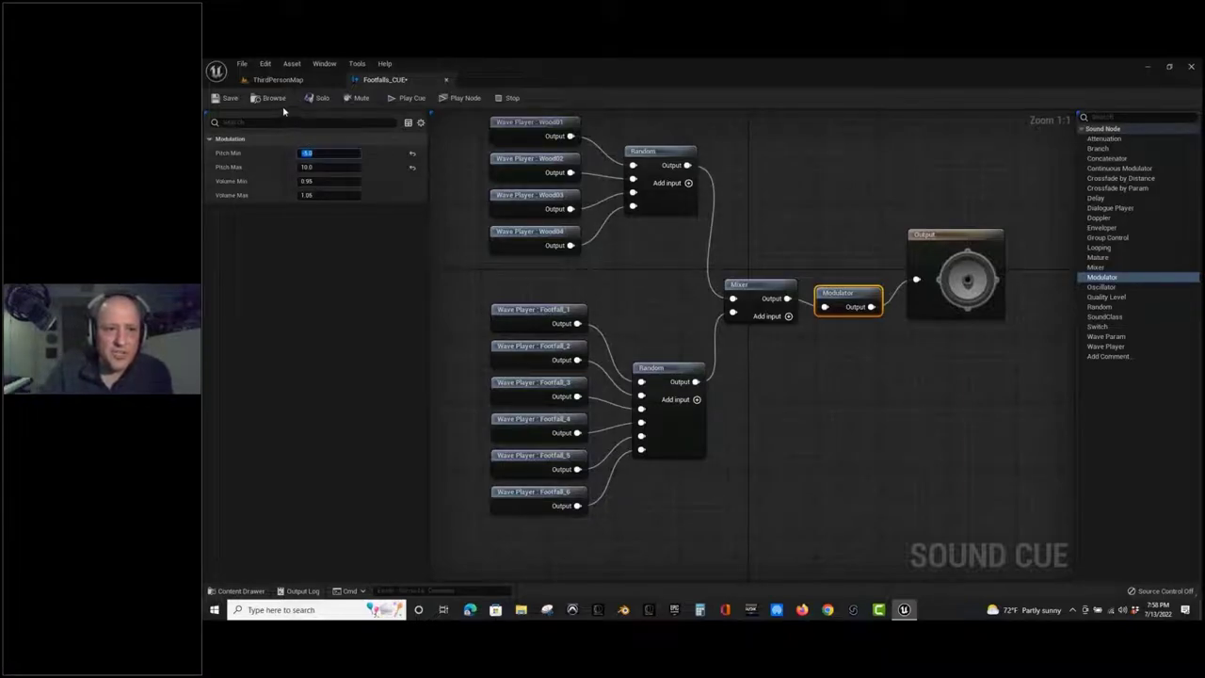
# Play the cue and reset the Modulator's Pitch Min and Pitch Max to their defaults of 0.95 and 1.05.
pyautogui.click(403, 98)
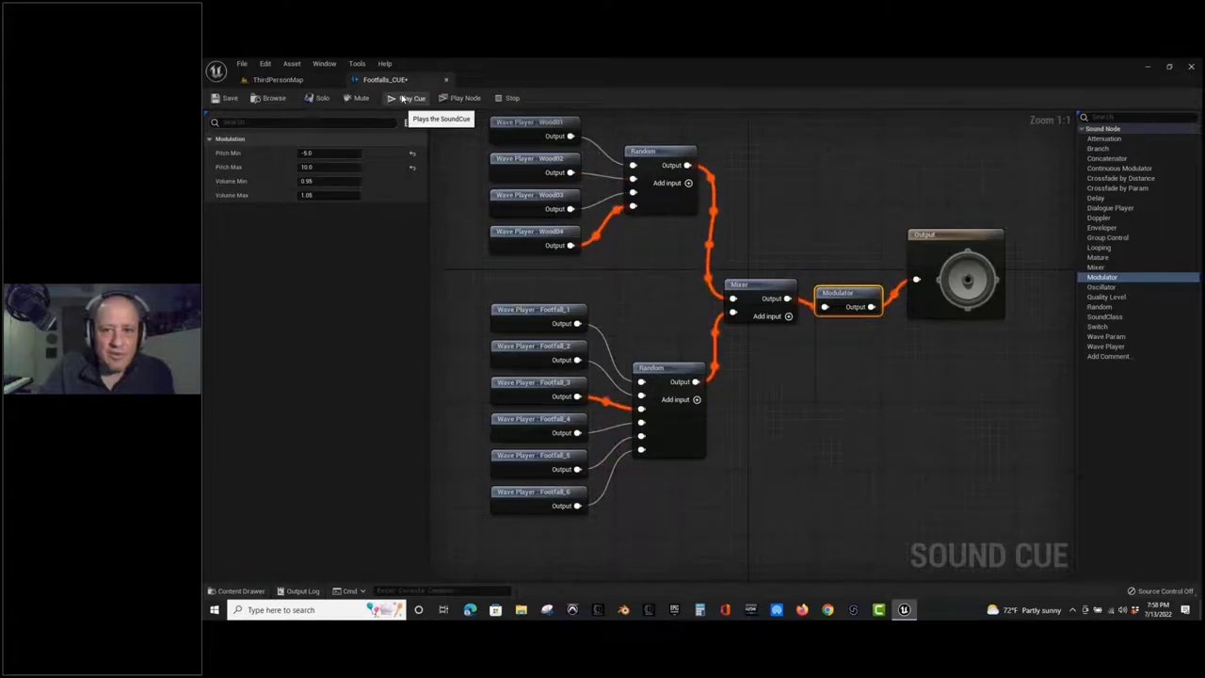
pyautogui.click(403, 98)
pyautogui.click(411, 167)
pyautogui.click(412, 153)
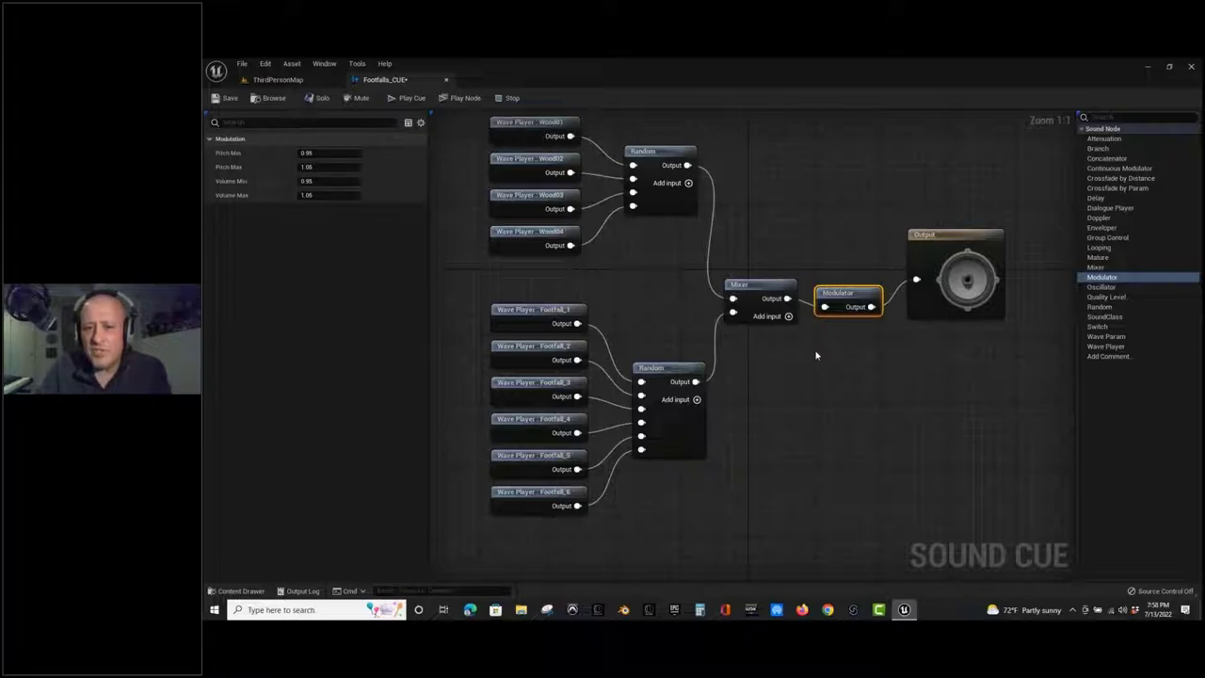
# Inspect the Mixer's per-input volumes and the Footfall_1 wave player, and audition the Footfall_2 wave player on its own.
pyautogui.click(765, 286)
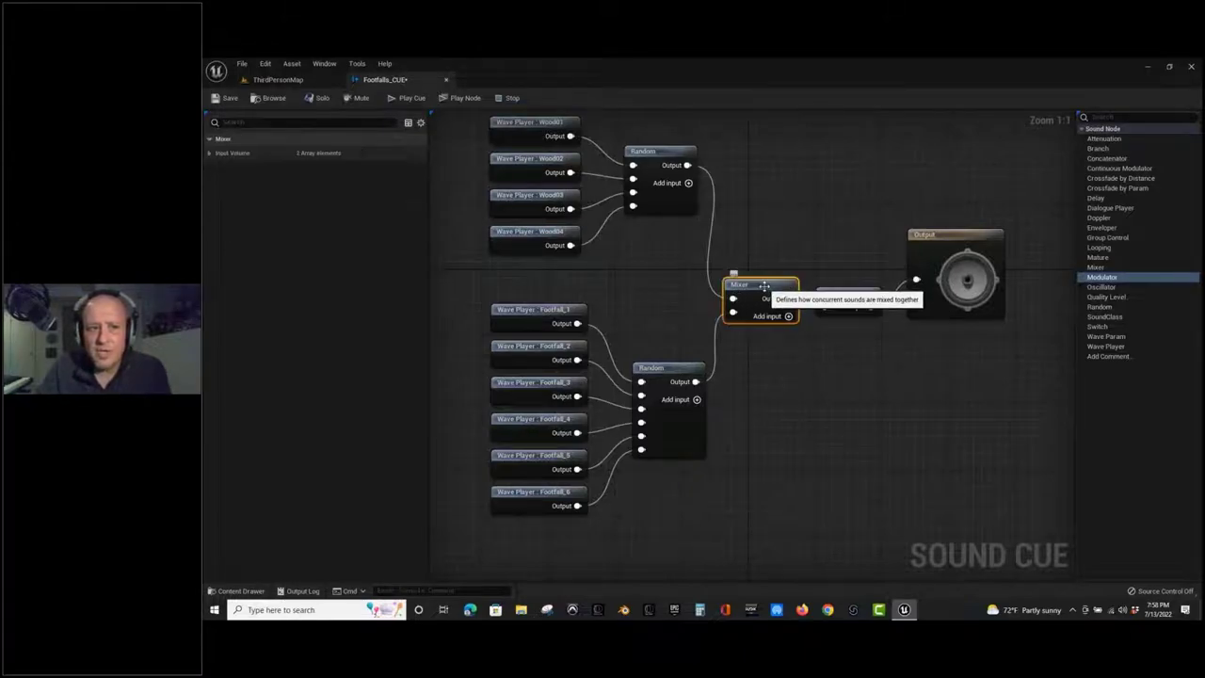
pyautogui.click(210, 152)
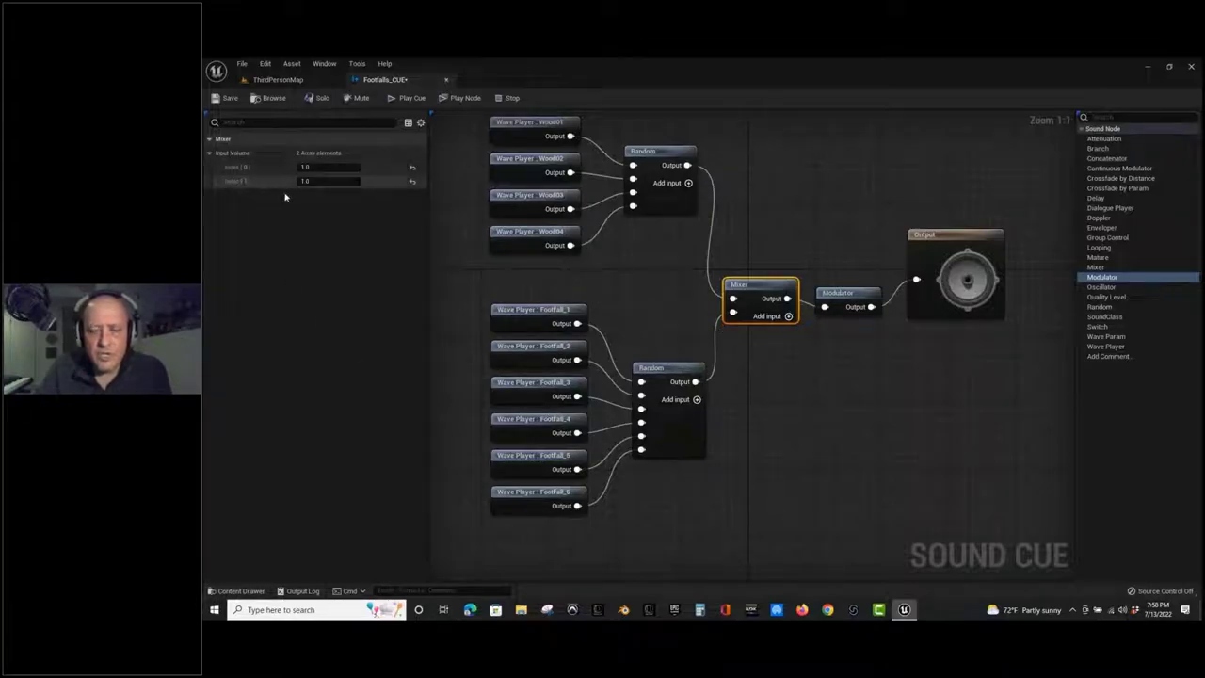
pyautogui.click(554, 311)
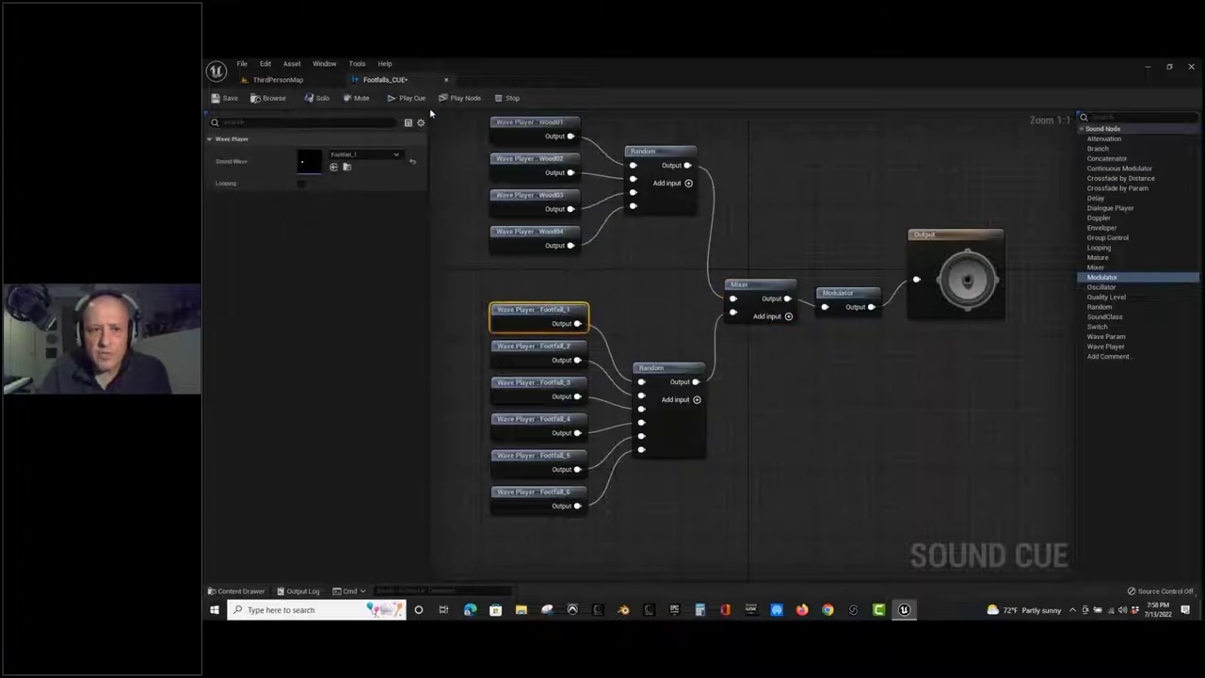
pyautogui.click(533, 345)
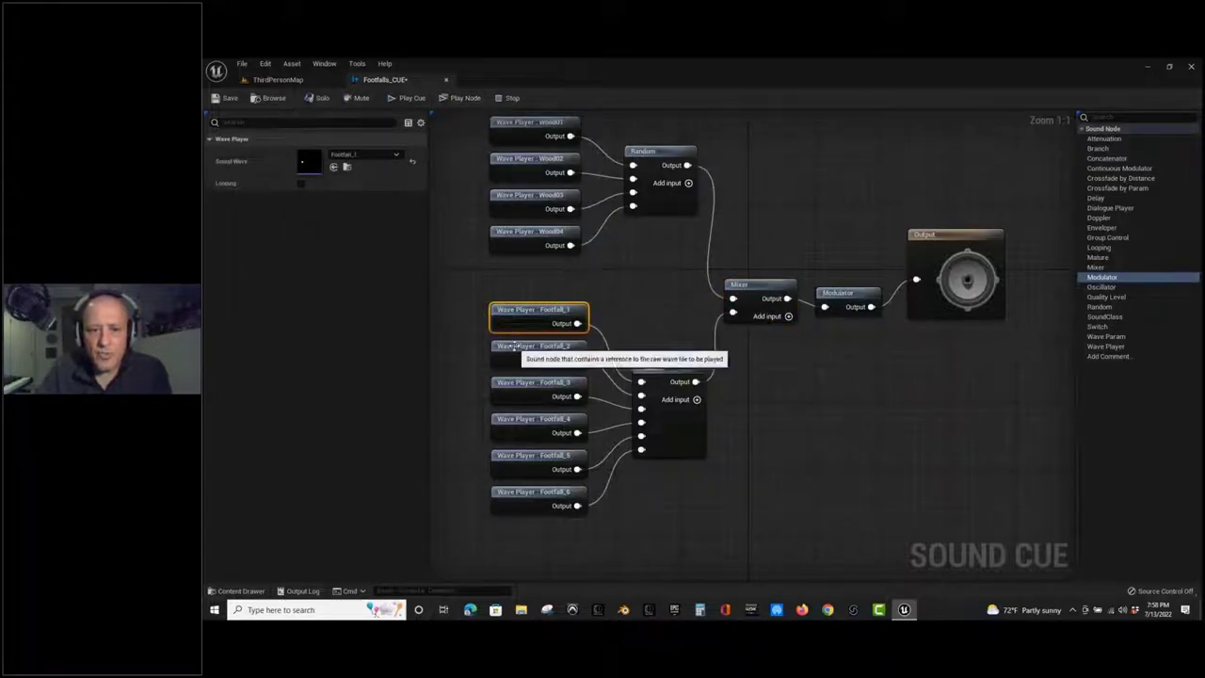
pyautogui.click(461, 98)
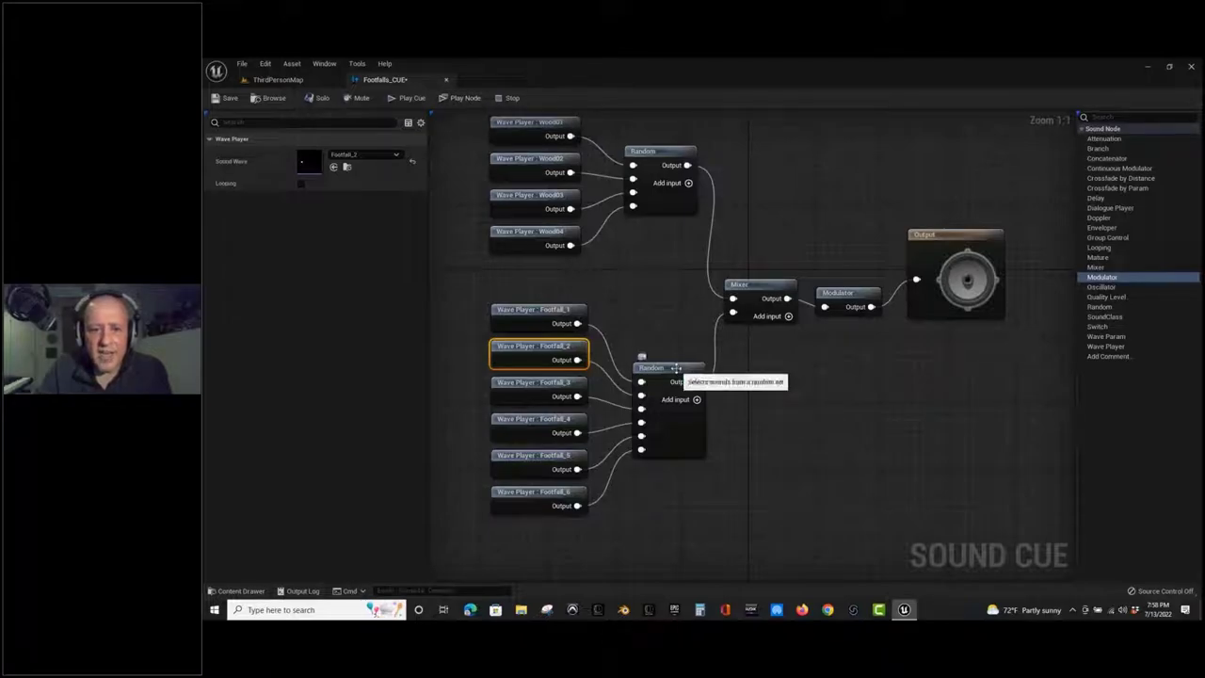
# Try Mixer input volumes of about 0.928 for index 0 and 2.08 for index 1, playing the cue to compare.
pyautogui.click(771, 290)
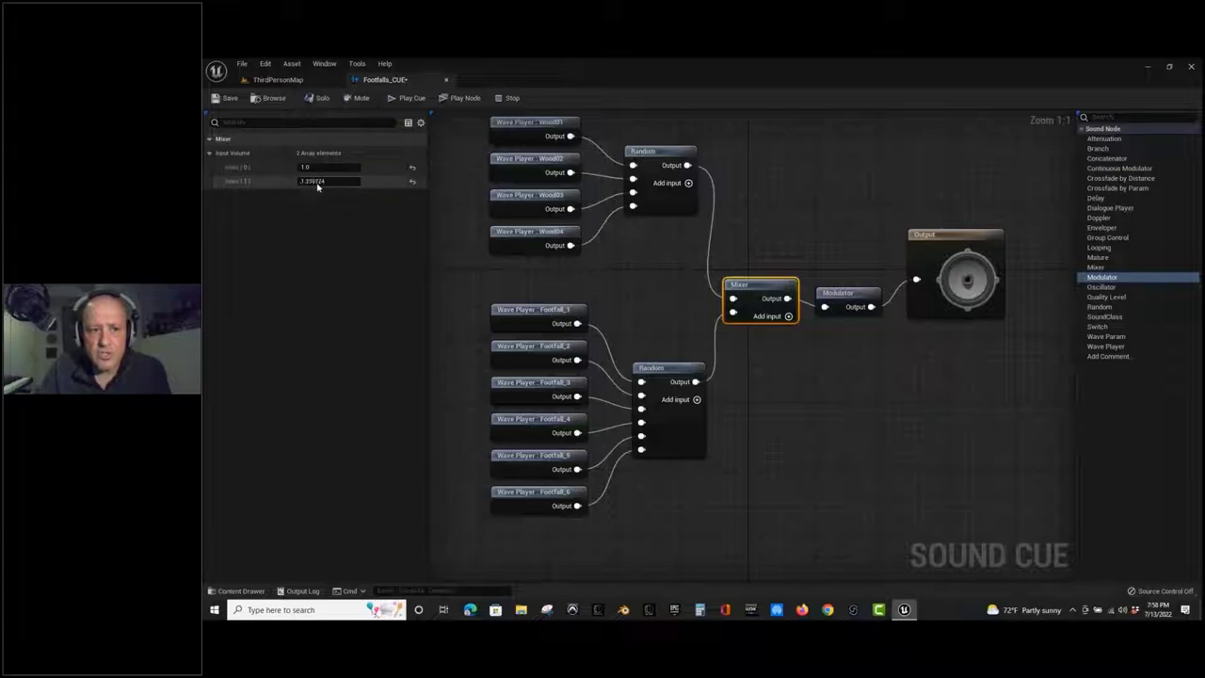
pyautogui.moveTo(335, 186); pyautogui.dragTo(325, 186)
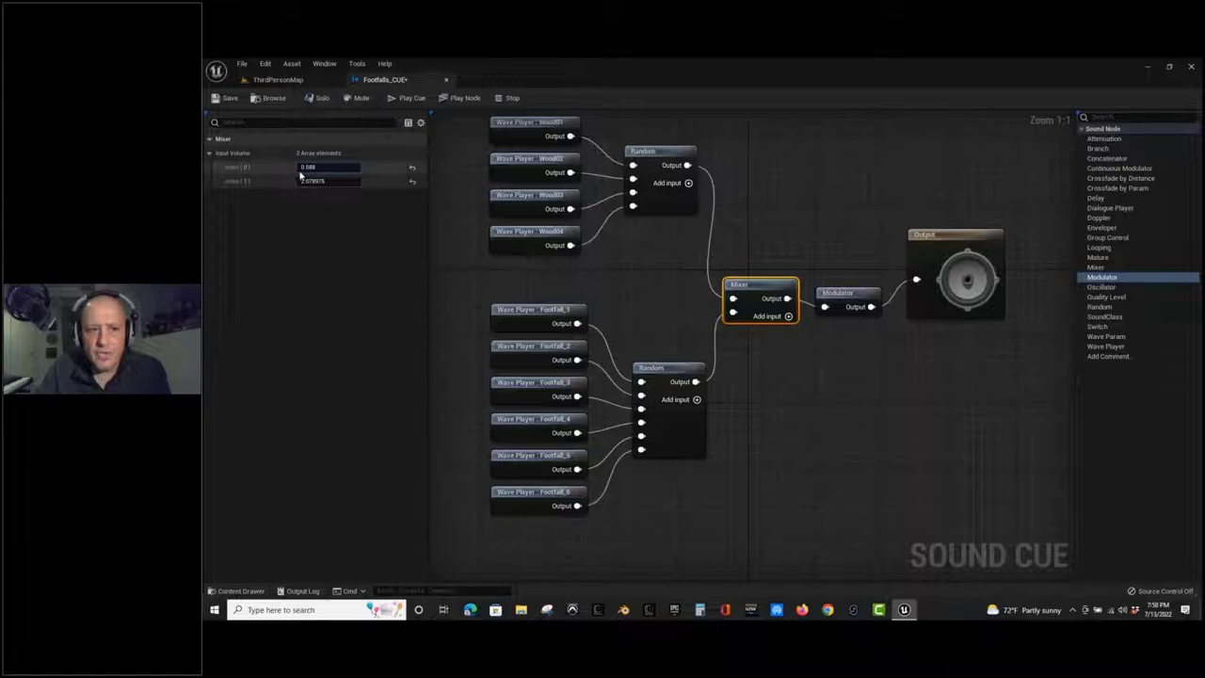
pyautogui.moveTo(299, 173); pyautogui.dragTo(307, 173)
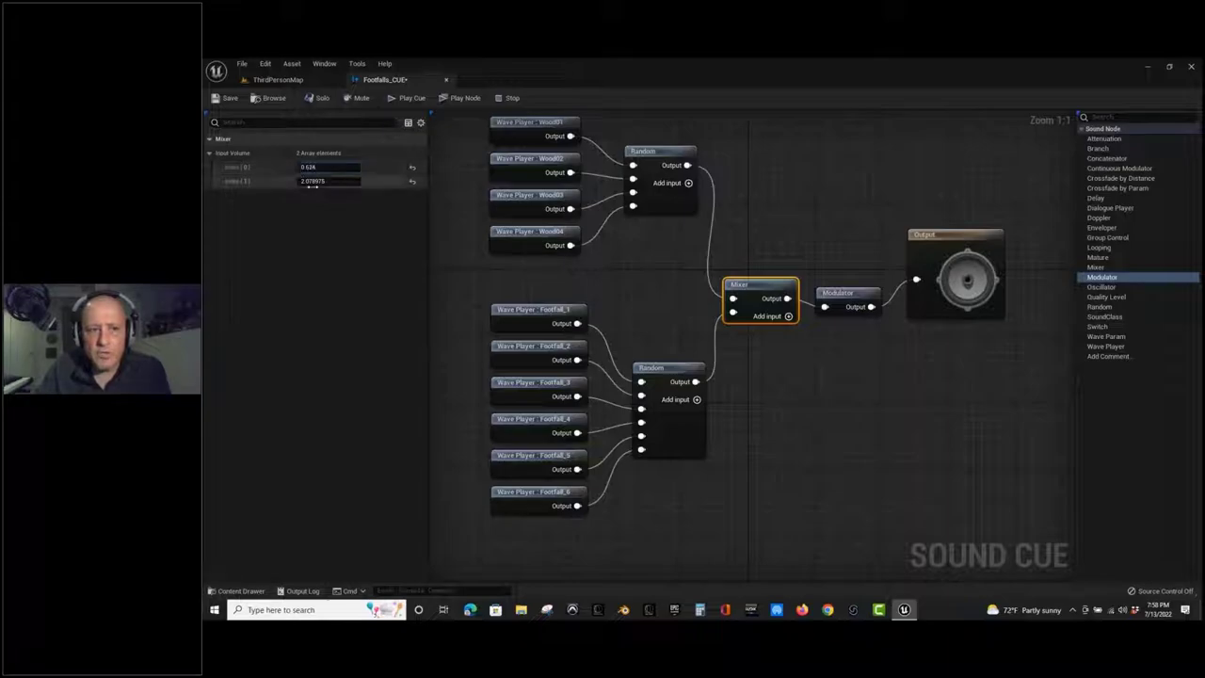
pyautogui.click(402, 99)
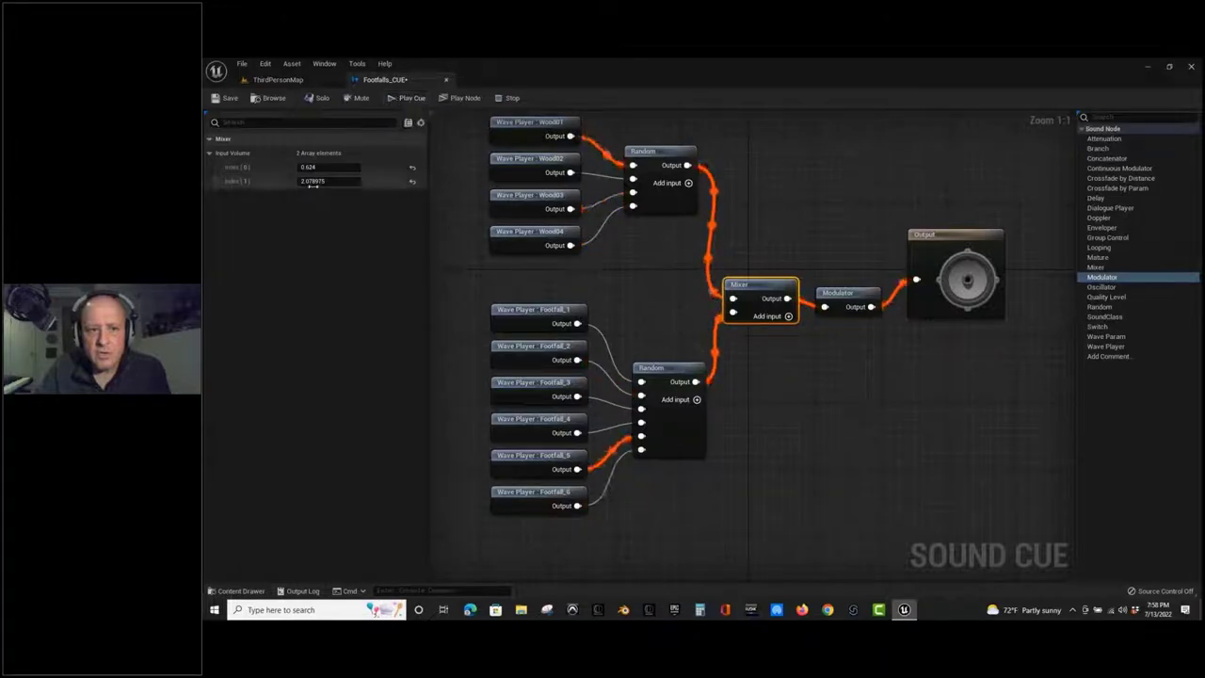
pyautogui.moveTo(303, 171); pyautogui.dragTo(292, 171)
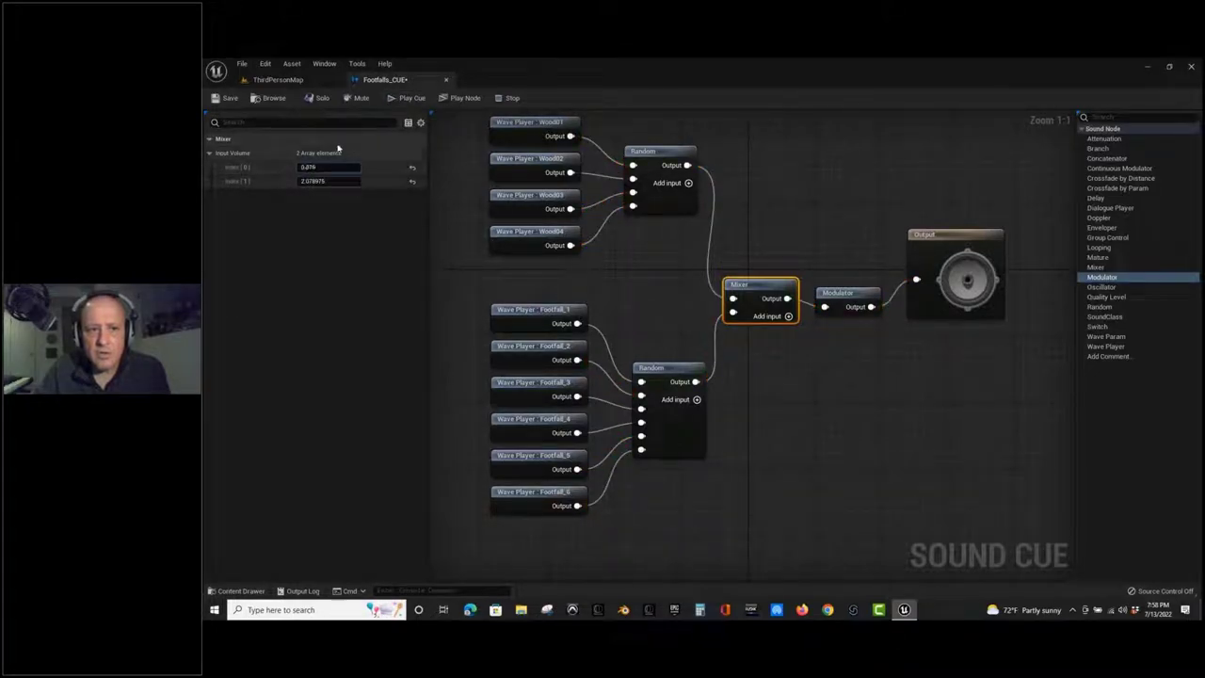
pyautogui.click(410, 99)
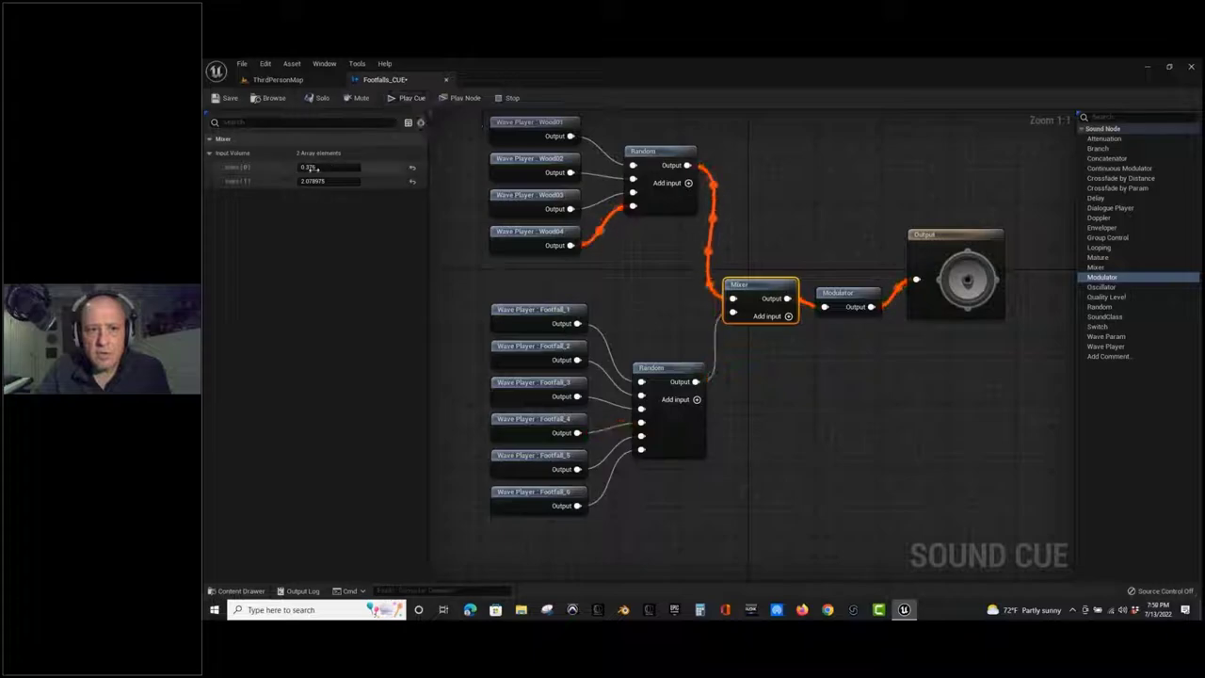
pyautogui.click(411, 98)
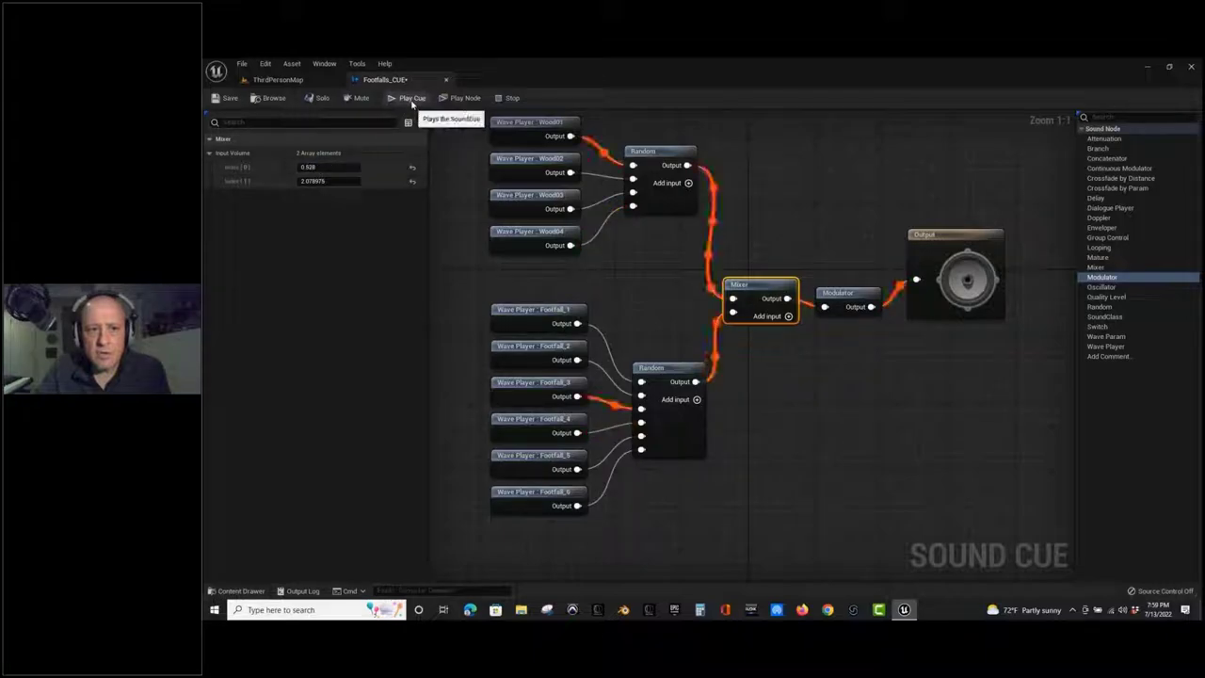
# Set the Mixer's input volumes to about 0.432 for index 0 and 1.826 for index 1, checking the balance by playing the cue.
pyautogui.moveTo(323, 186); pyautogui.dragTo(307, 187)
pyautogui.click(410, 99)
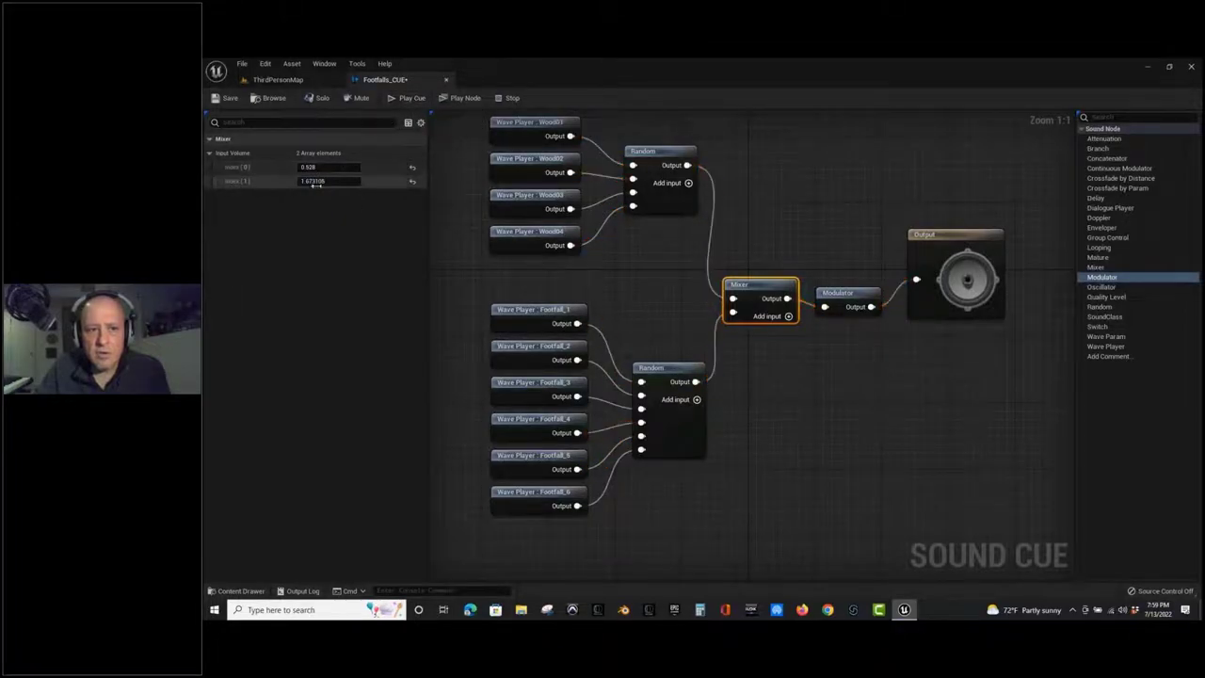
pyautogui.moveTo(318, 184); pyautogui.dragTo(302, 167)
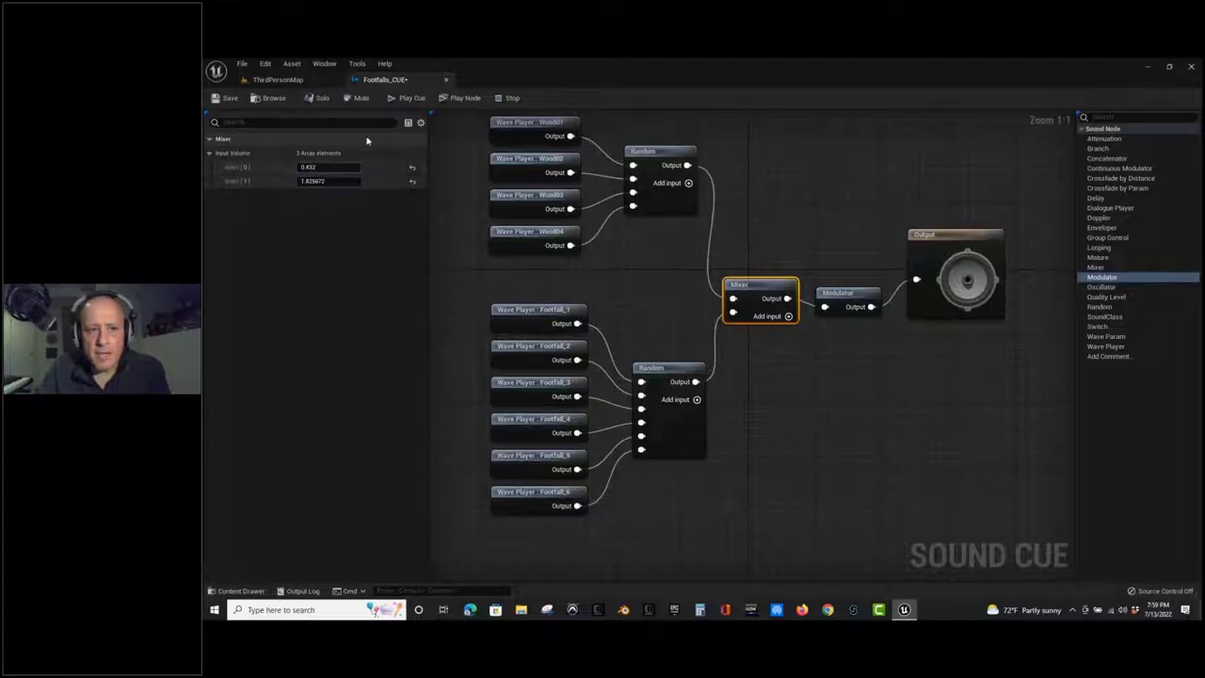
pyautogui.click(407, 99)
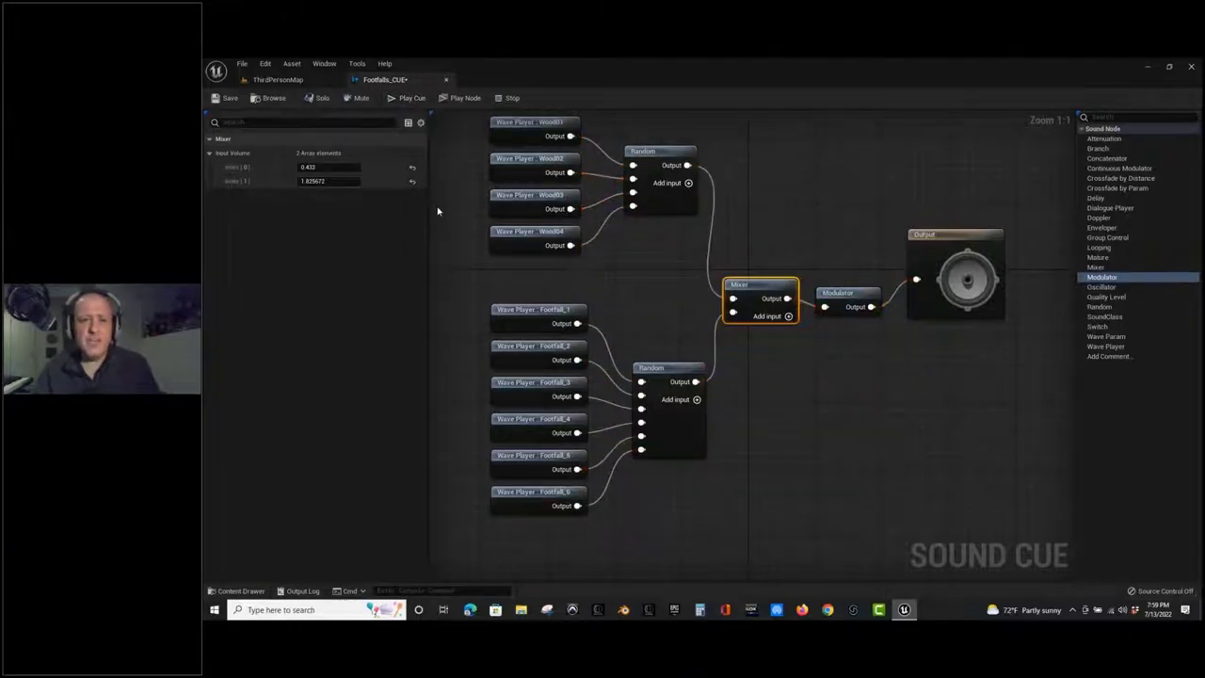
# Save the Footfalls_CUE sound cue and close its editor.
pyautogui.click(224, 100)
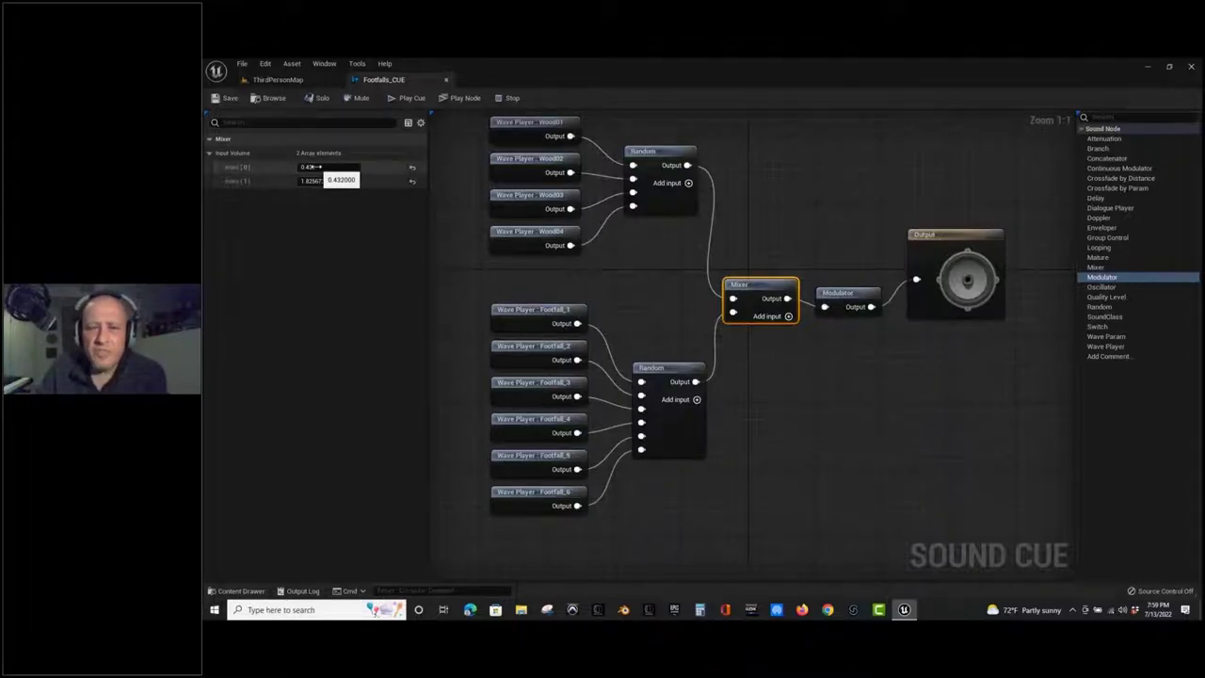
pyautogui.click(229, 98)
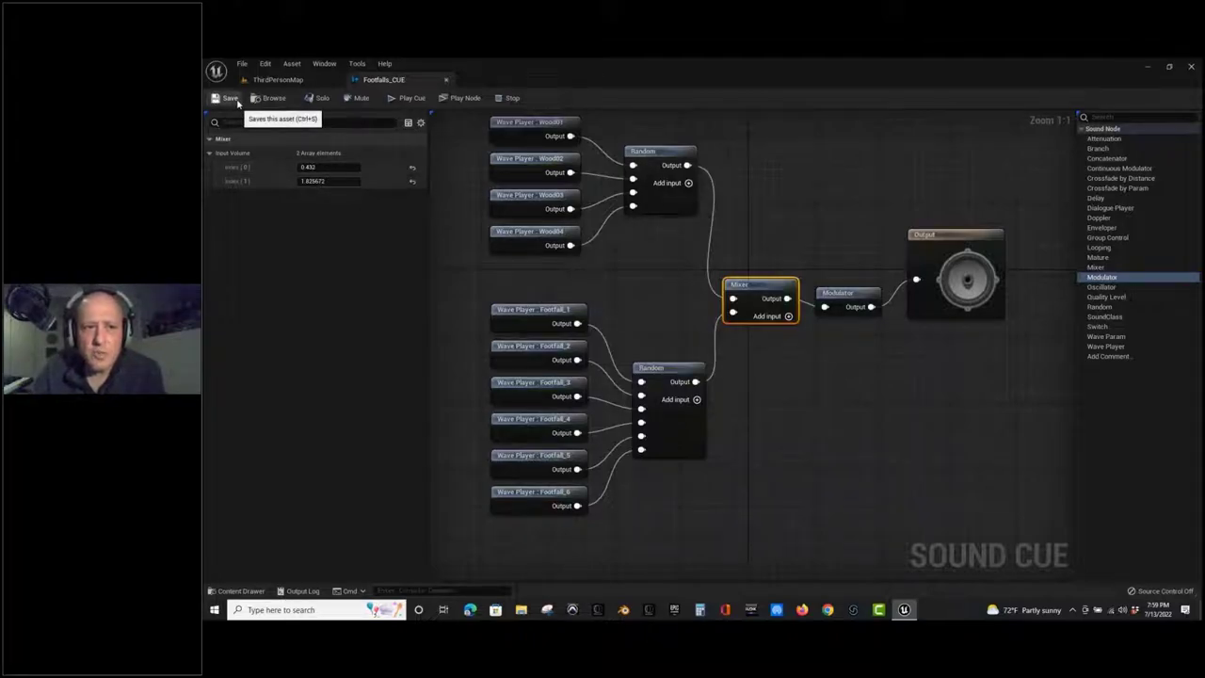
pyautogui.click(446, 79)
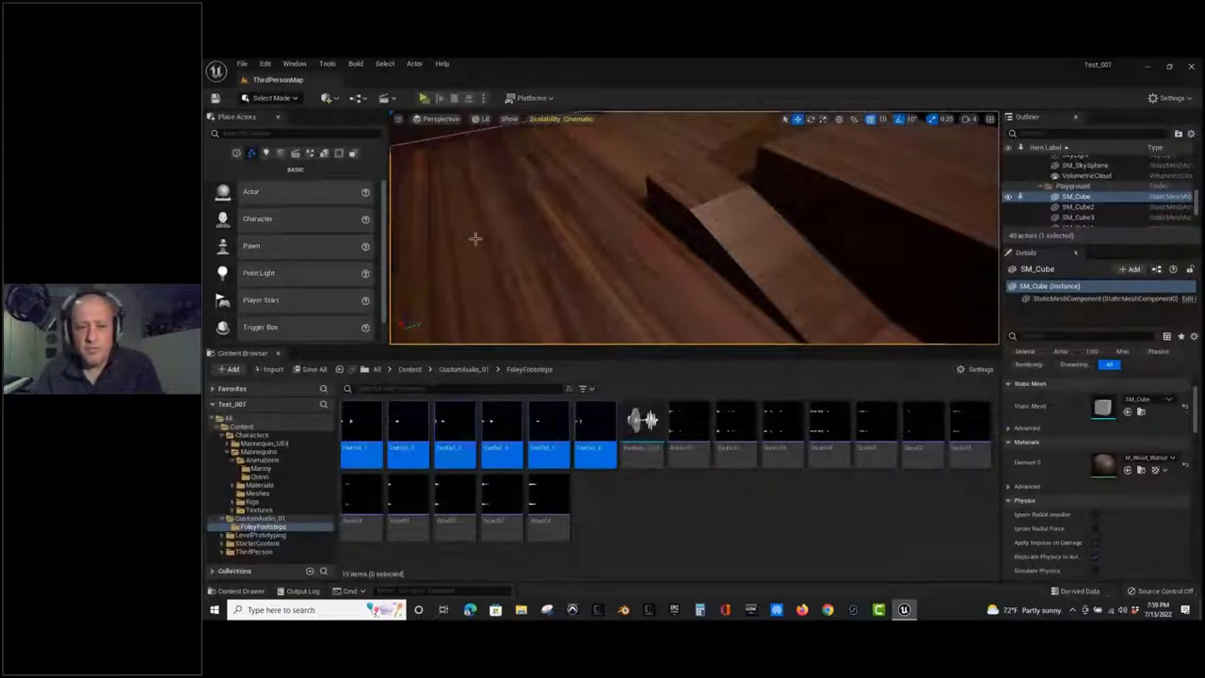
# Open the BP_ThirdPersonCharacter blueprint from the Blueprints folder inside Content's ThirdPerson folder.
pyautogui.click(656, 449)
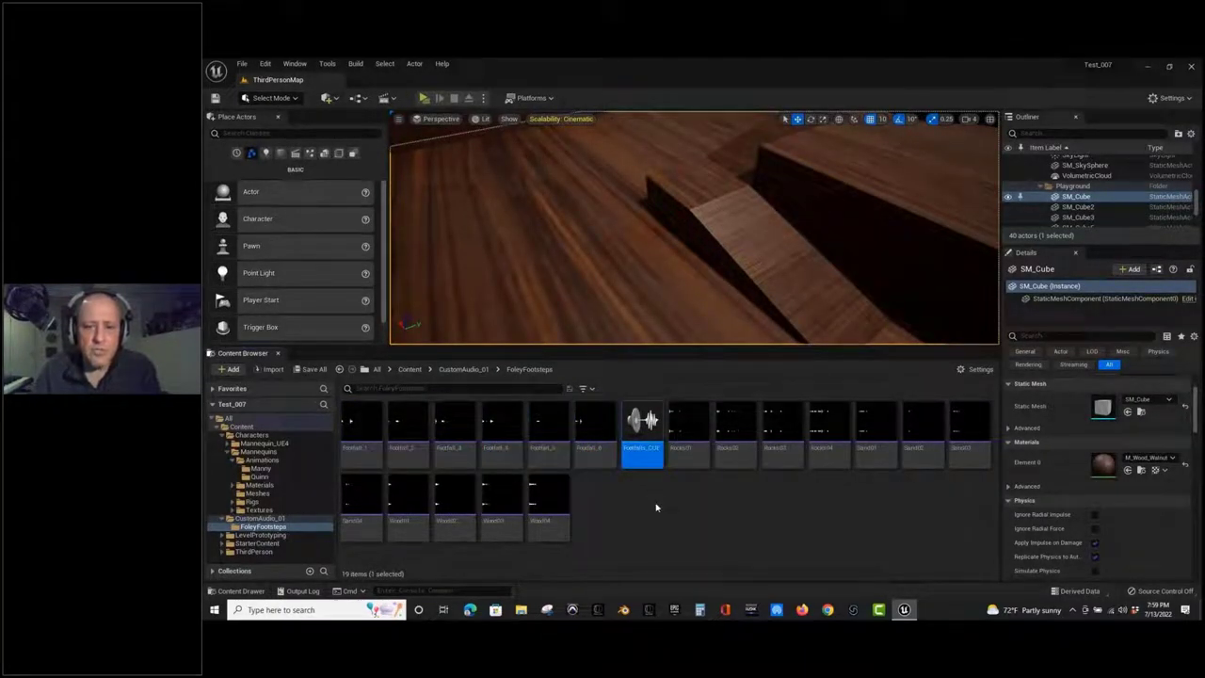
pyautogui.click(410, 369)
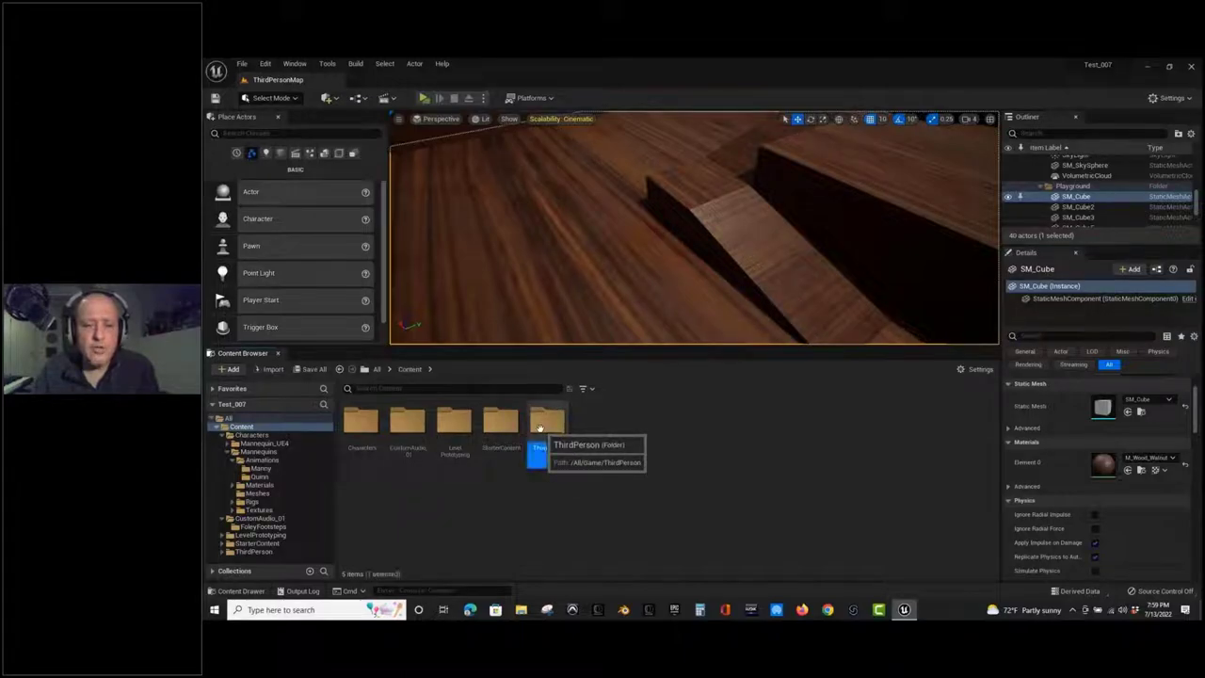
pyautogui.doubleClick(544, 421)
pyautogui.click(370, 424)
pyautogui.doubleClick(370, 425)
pyautogui.doubleClick(367, 454)
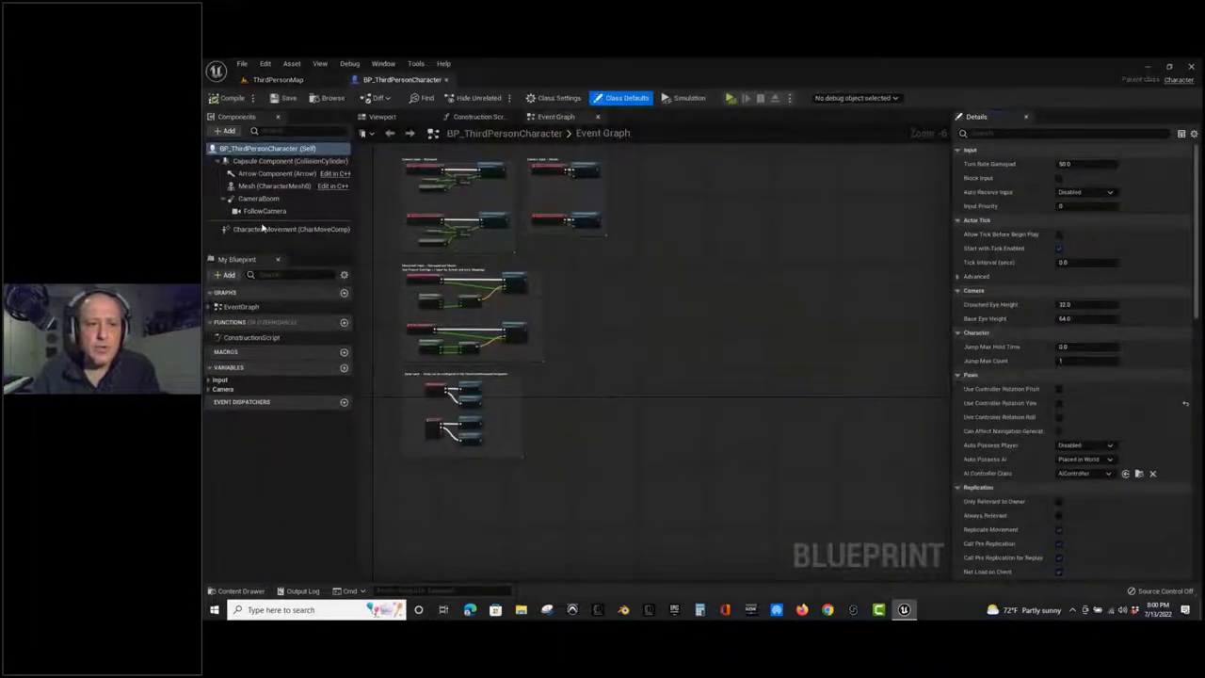
# Locate the animation class assigned to the character's Mesh component and open the ABP_Manny animation blueprint.
pyautogui.click(382, 116)
pyautogui.click(274, 185)
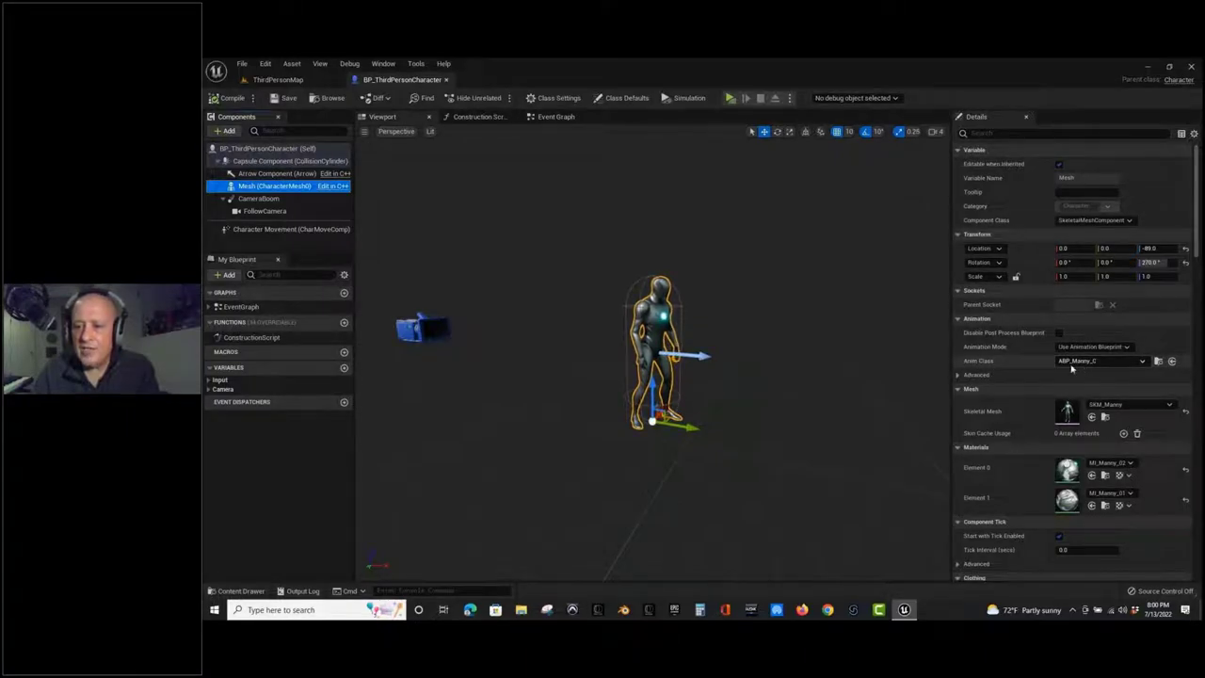
pyautogui.click(1159, 361)
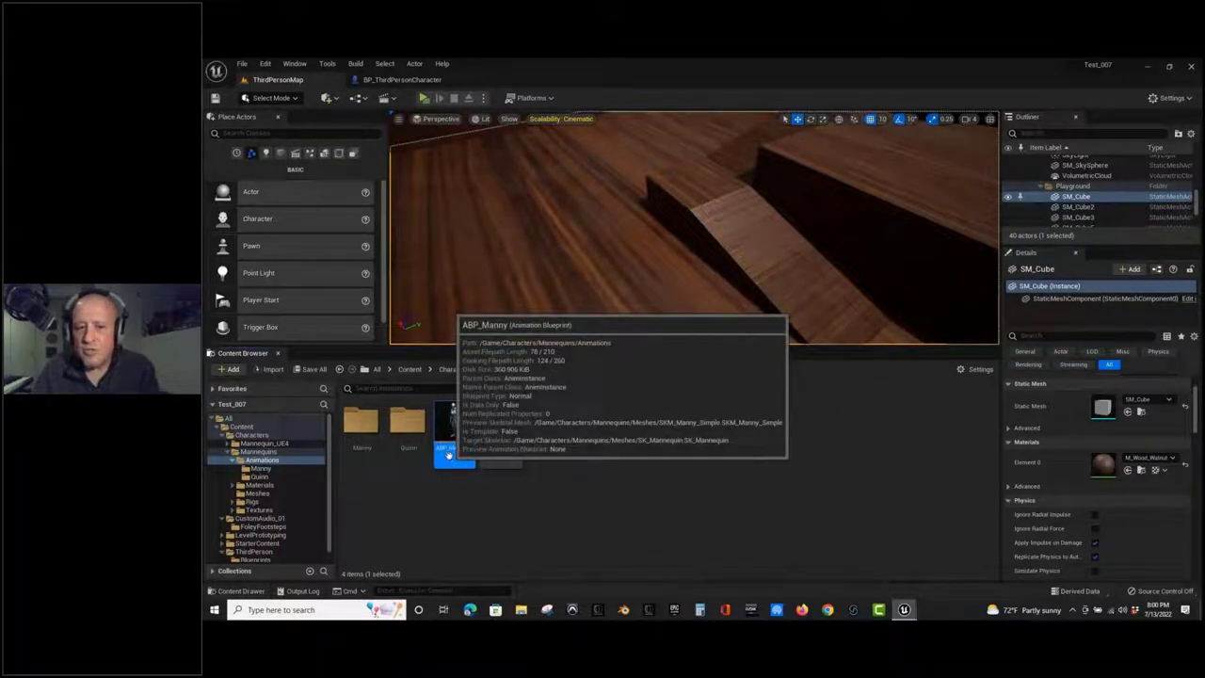
pyautogui.doubleClick(449, 455)
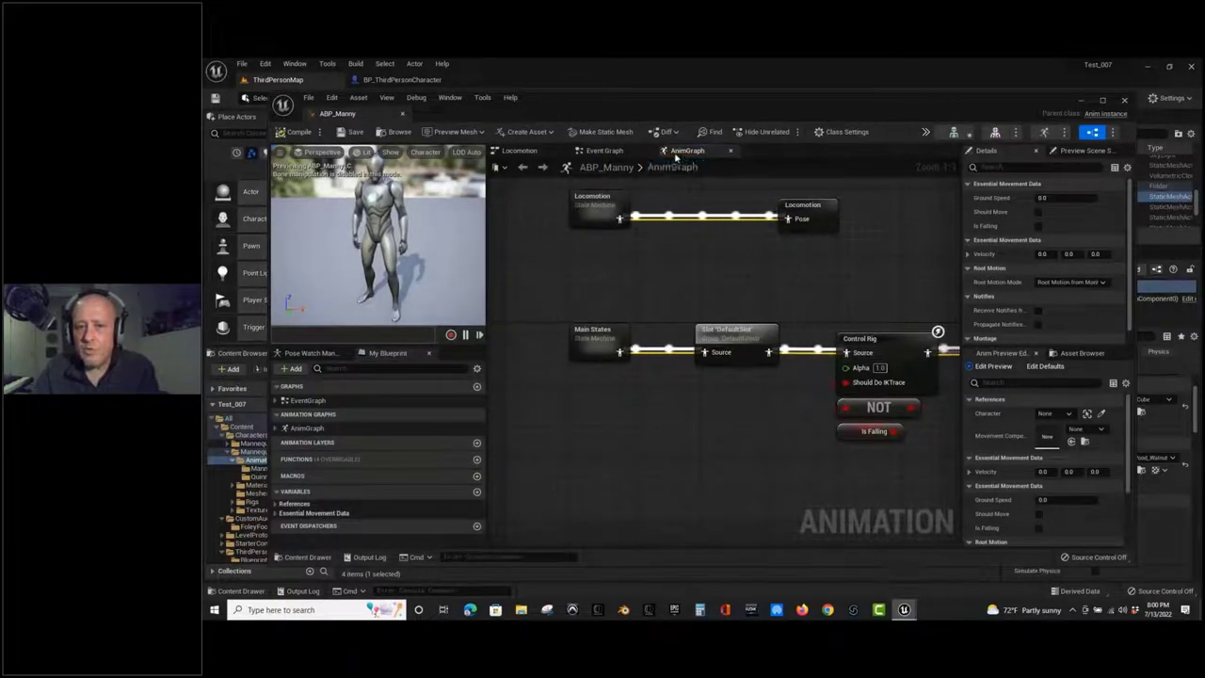
# Add an AnimNotify_Footfall event in an empty area of ABP_Manny's Event Graph.
pyautogui.click(606, 151)
pyautogui.moveTo(622, 422); pyautogui.dragTo(643, 218, button='right')
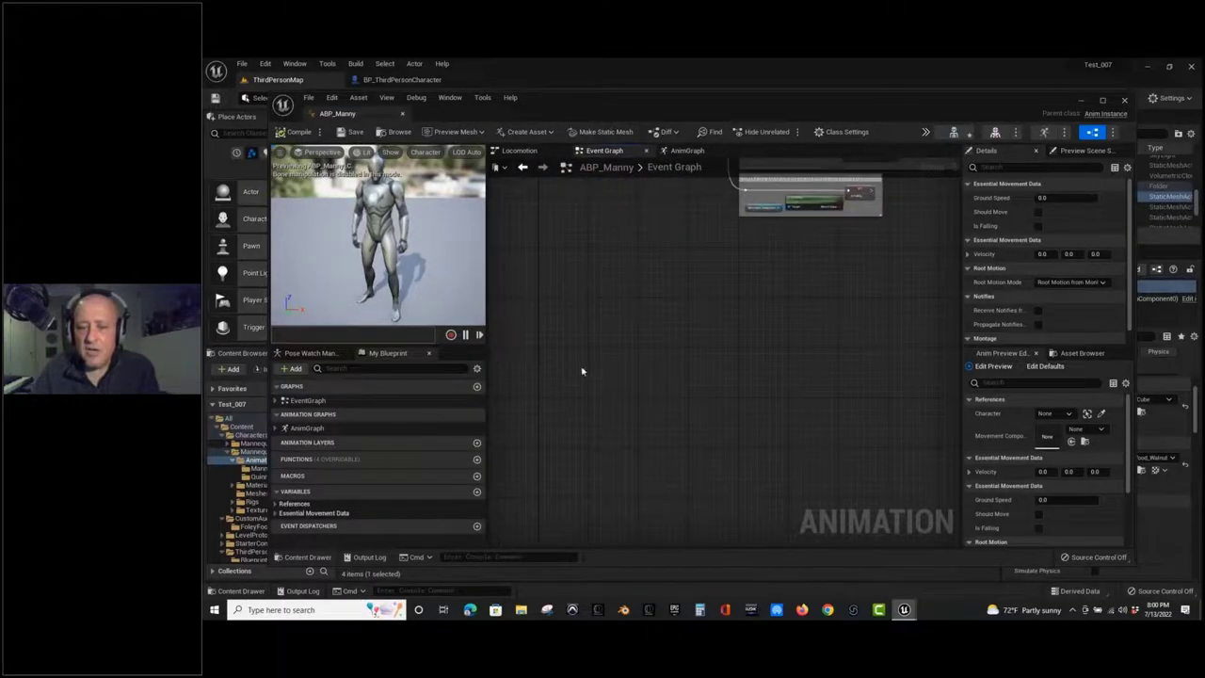
pyautogui.moveTo(582, 371); pyautogui.dragTo(577, 347, button='right')
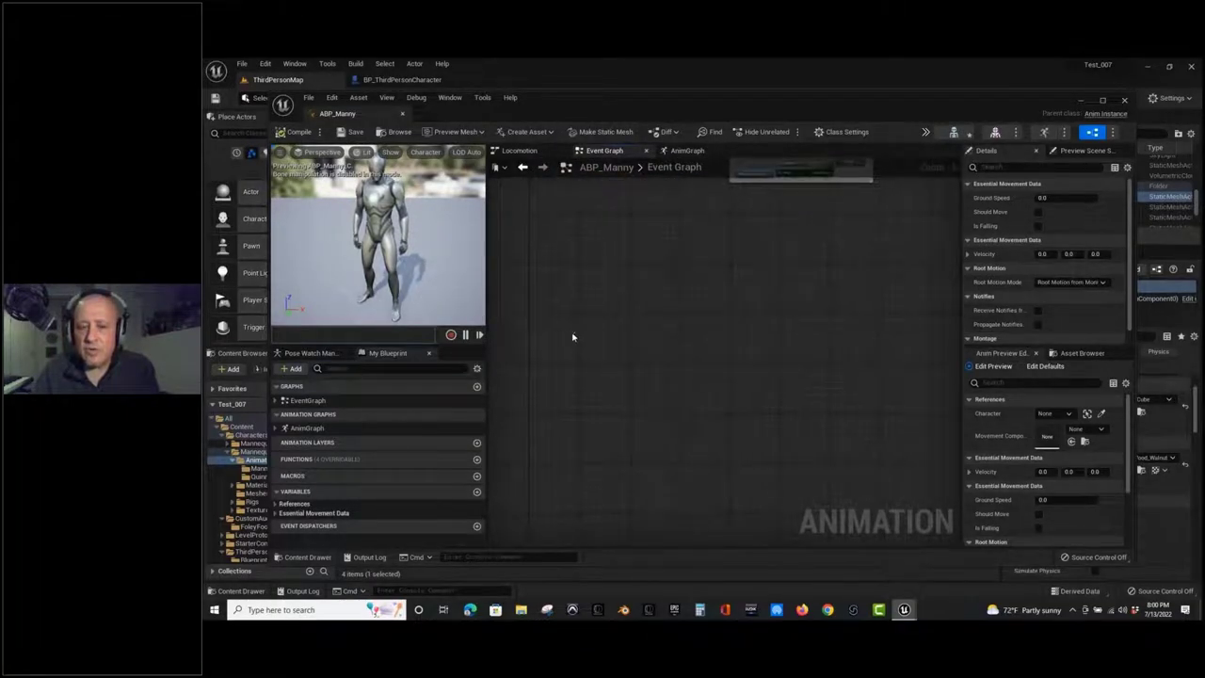
pyautogui.rightClick(572, 336)
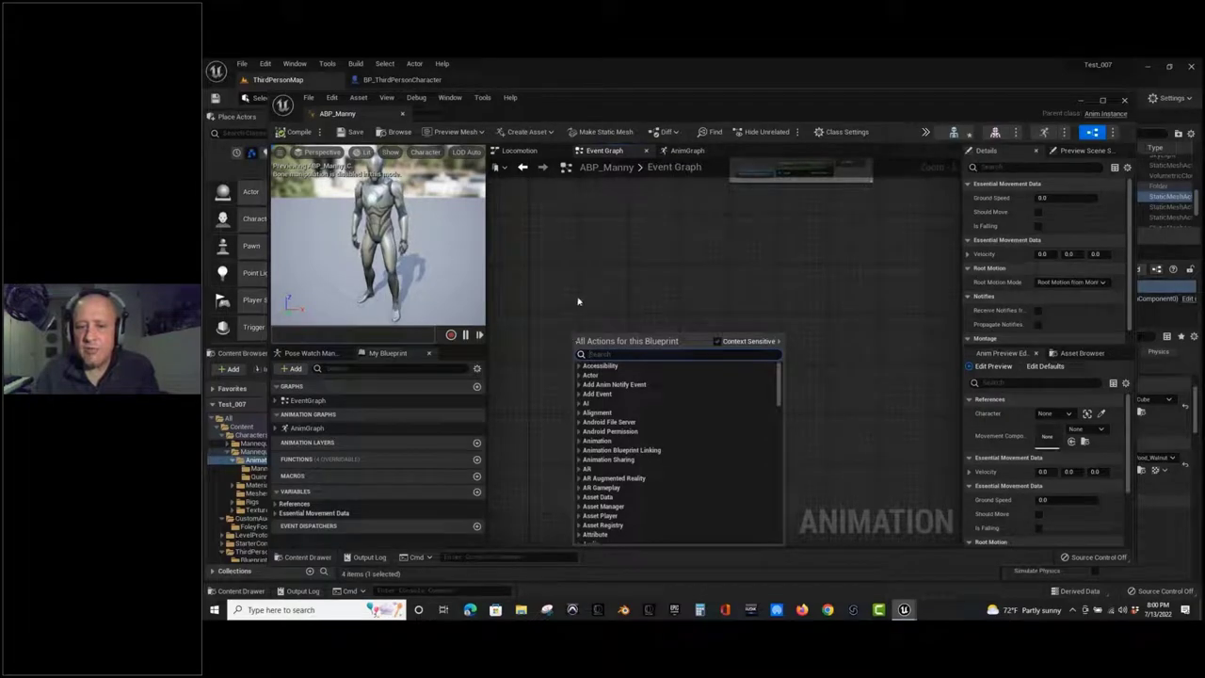
pyautogui.click(578, 301)
pyautogui.rightClick(578, 301)
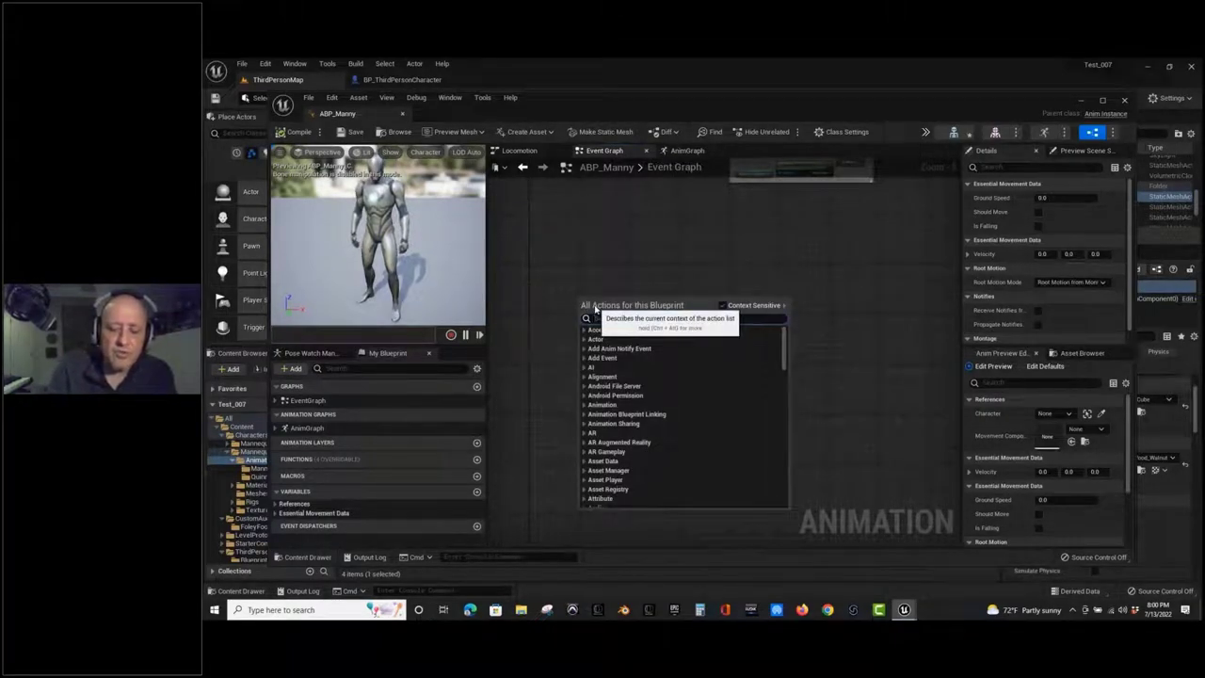
pyautogui.write('foot')
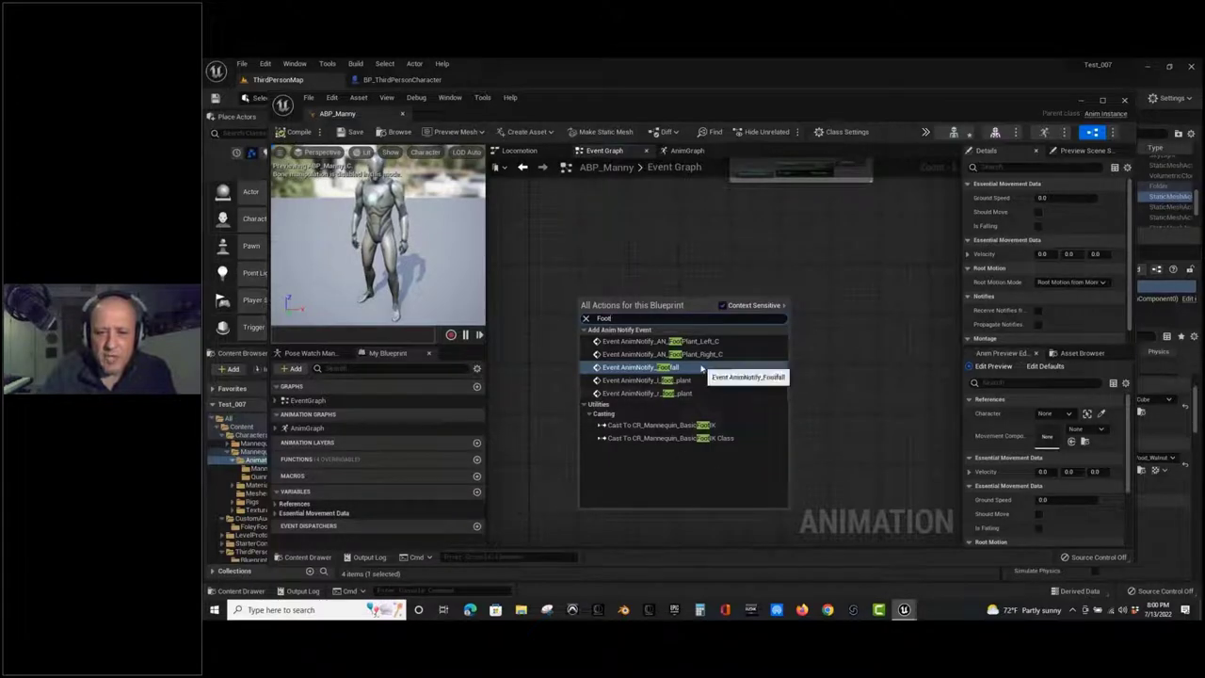
pyautogui.click(668, 370)
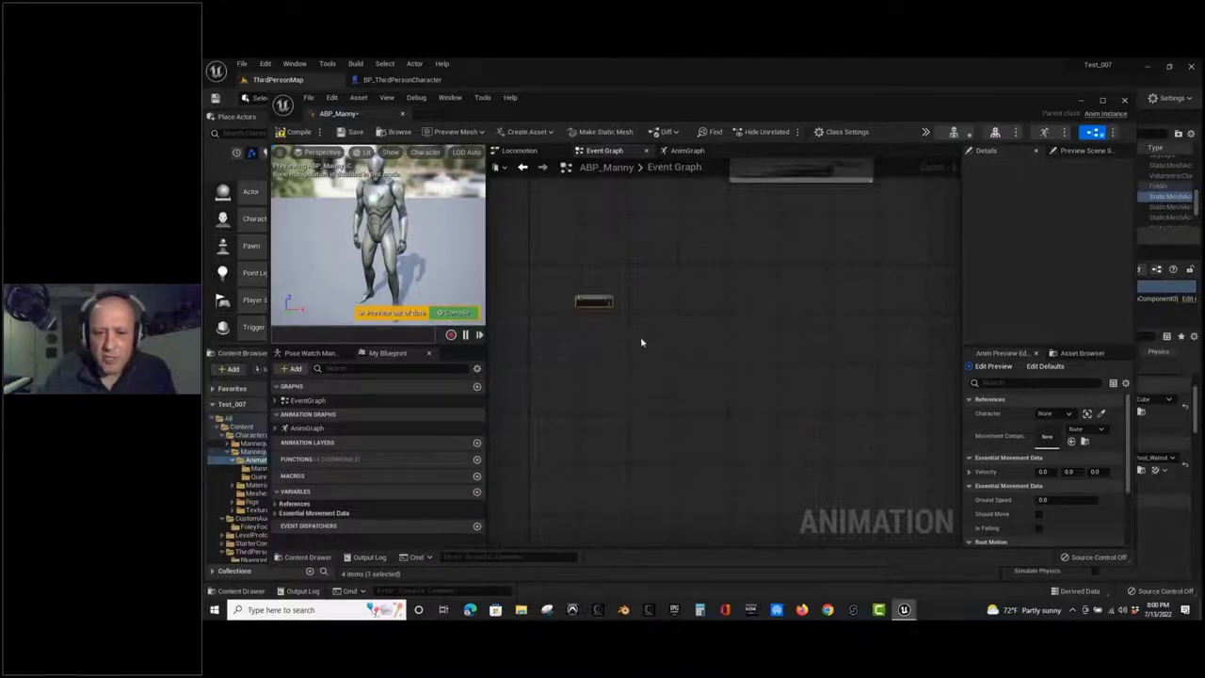
# Add a Cast To BP_ThirdPersonCharacter node driven by the AnimNotify_Footfall event's execution output and straighten the connection between them.
pyautogui.scroll(3, 624, 345)
pyautogui.moveTo(615, 328); pyautogui.dragTo(633, 382, button='right')
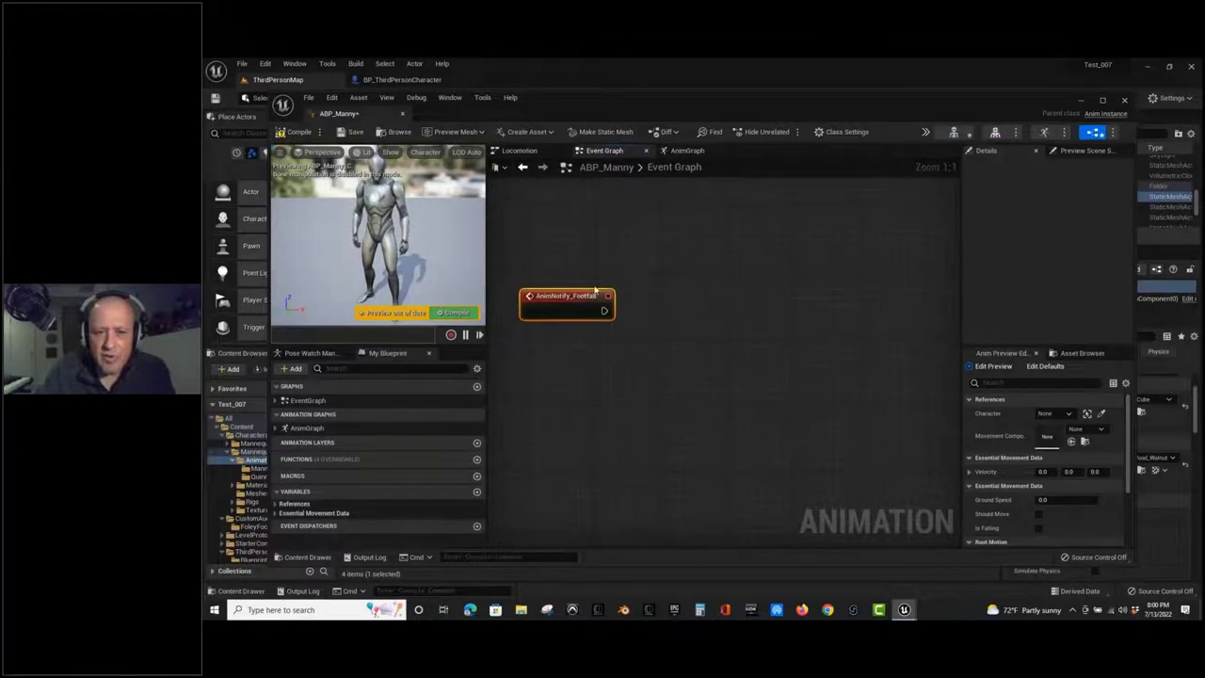
pyautogui.moveTo(624, 310); pyautogui.dragTo(662, 359, button='right')
pyautogui.moveTo(638, 352); pyautogui.dragTo(690, 356)
pyautogui.write('ca')
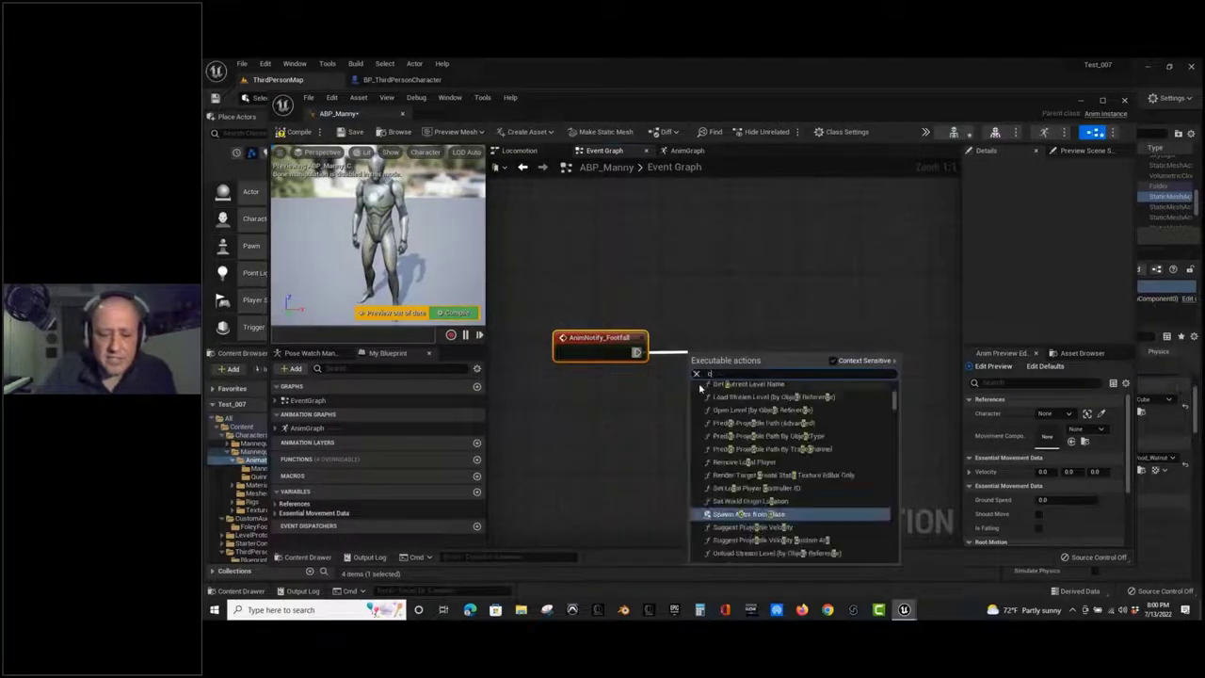
pyautogui.press('BackSpace')
pyautogui.press('BackSpace')
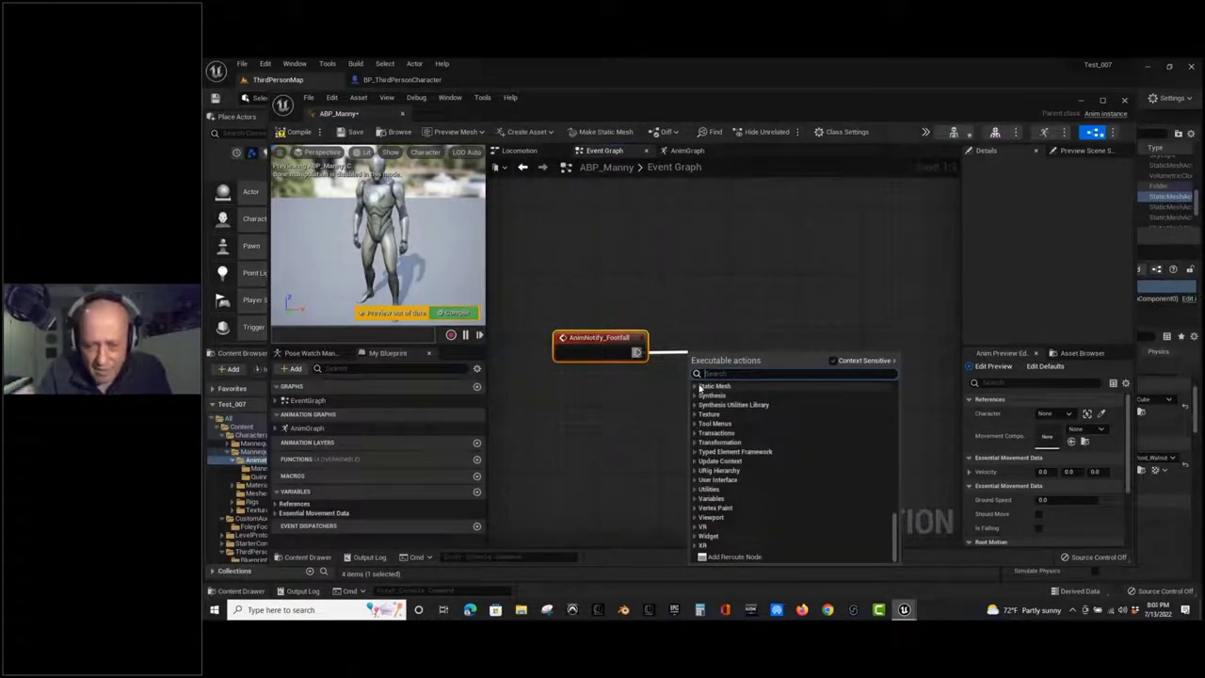
pyautogui.write('cast the')
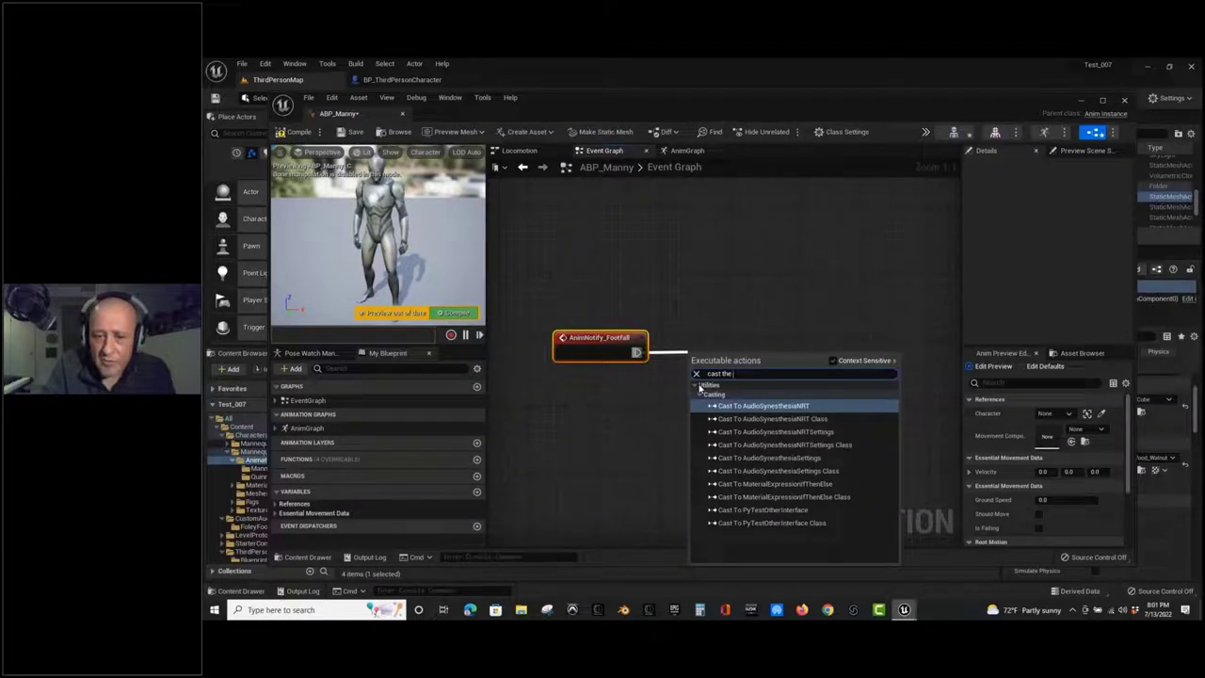
pyautogui.write(' BP')
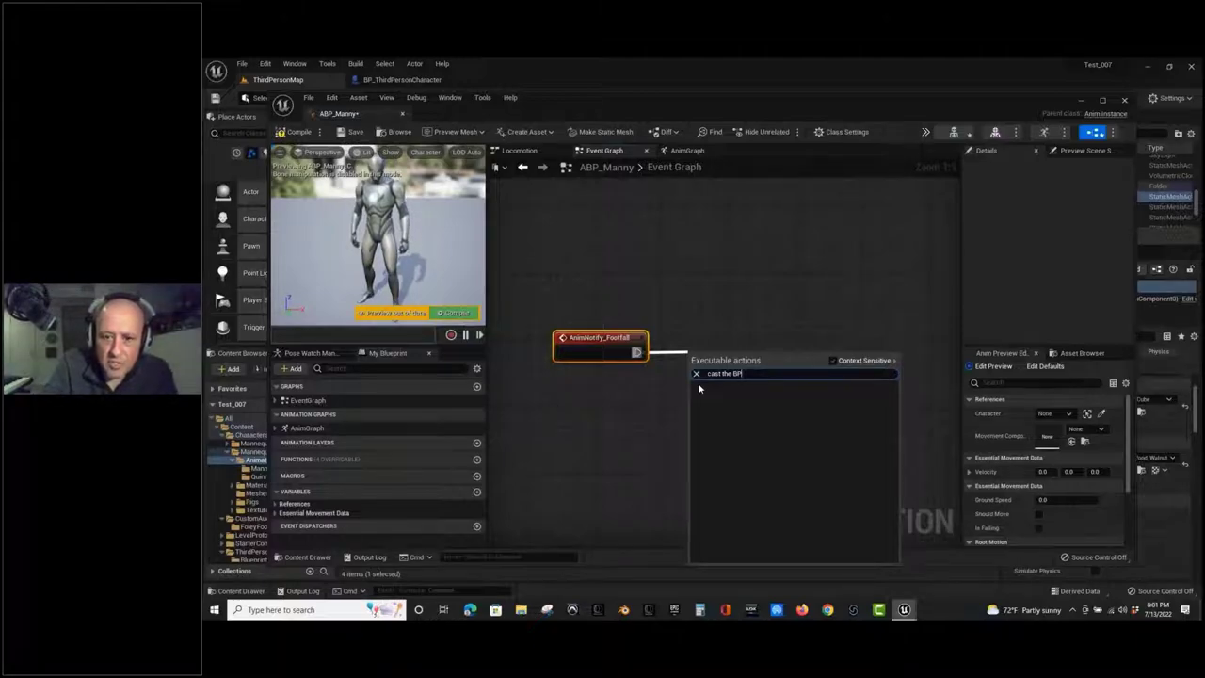
pyautogui.write('_Third')
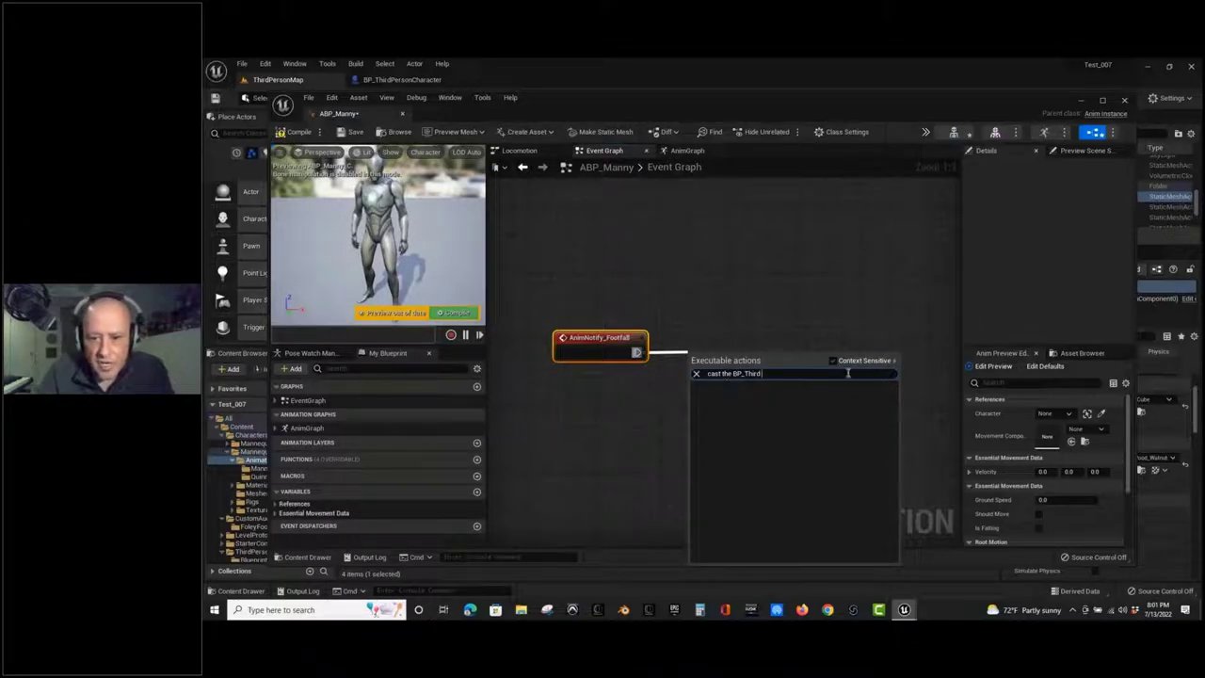
pyautogui.doubleClick(726, 374)
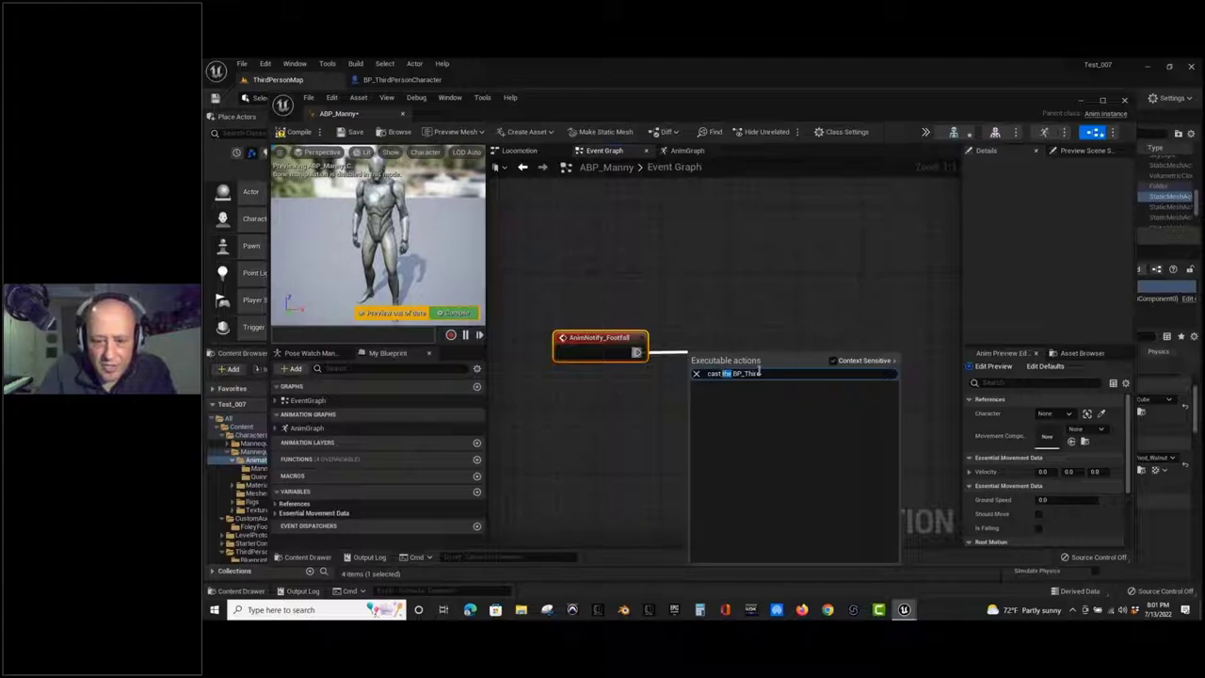
pyautogui.write('to')
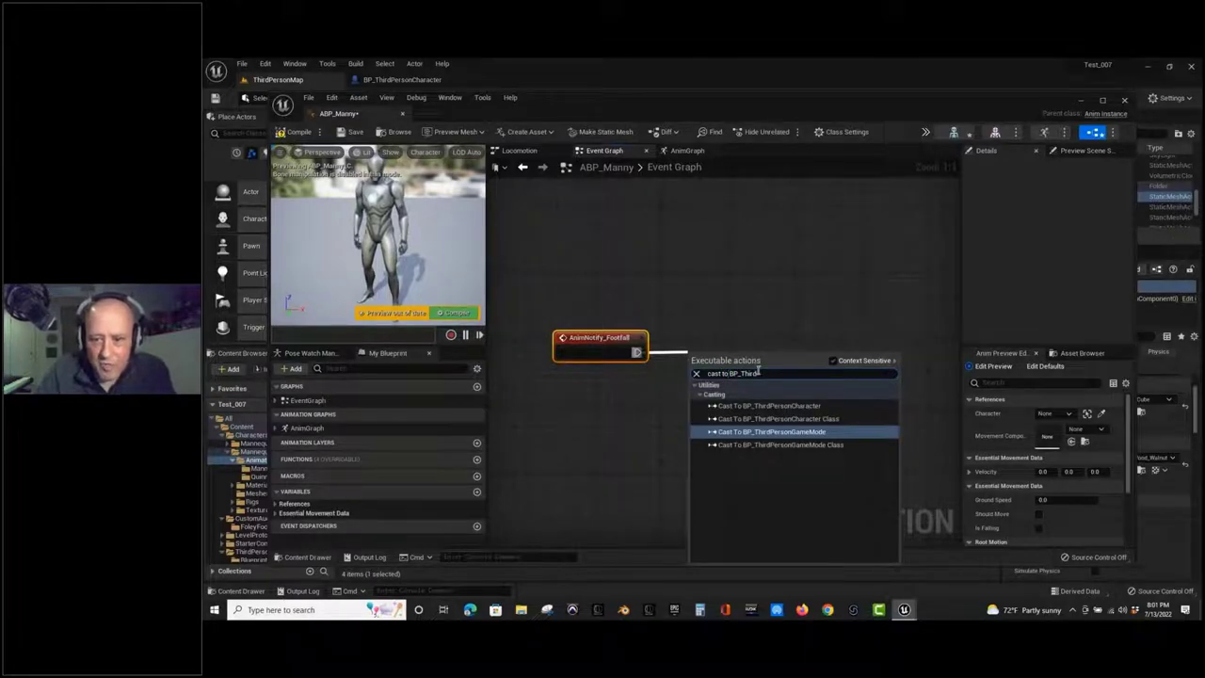
pyautogui.click(789, 408)
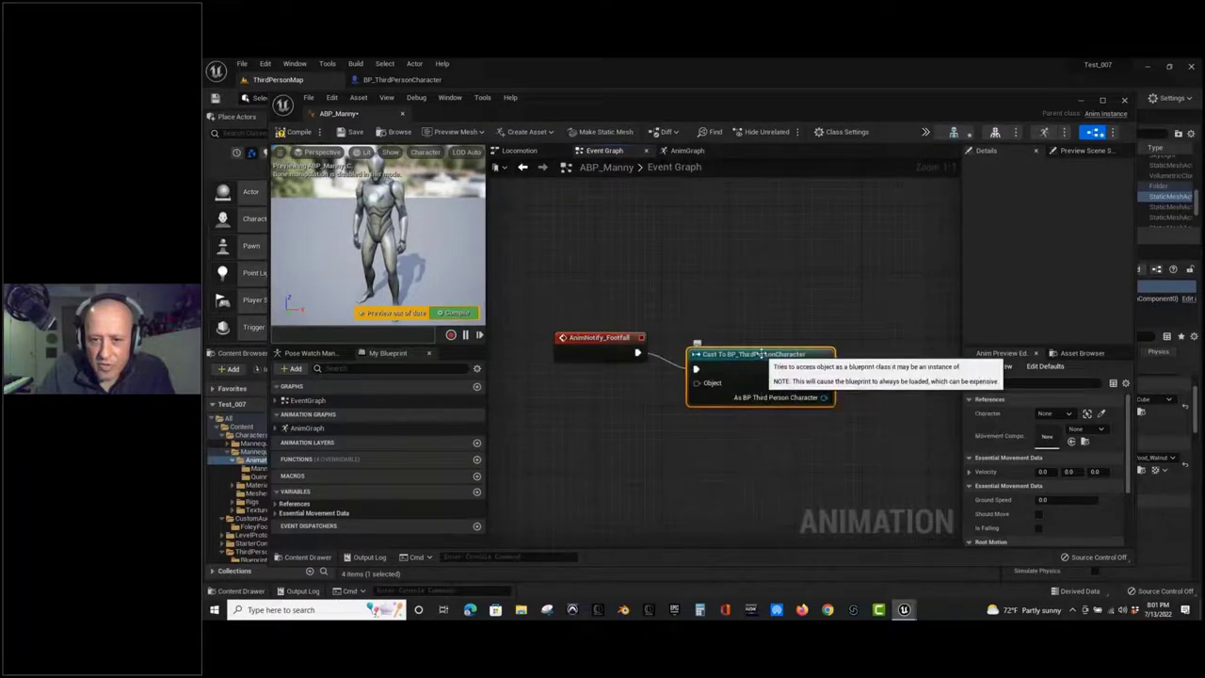
pyautogui.press('q')
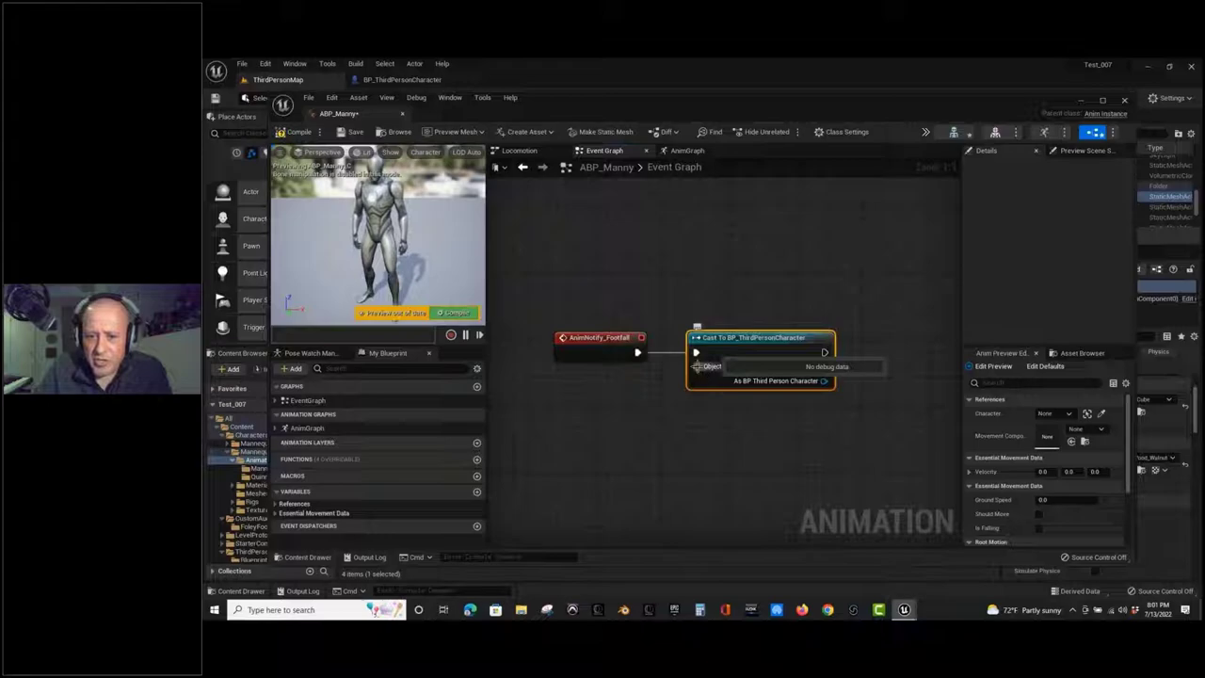
# Feed the cast node's Object input from a new Try Get Pawn Owner node and place it beneath the AnimNotify_Footfall event.
pyautogui.moveTo(698, 366); pyautogui.dragTo(629, 415)
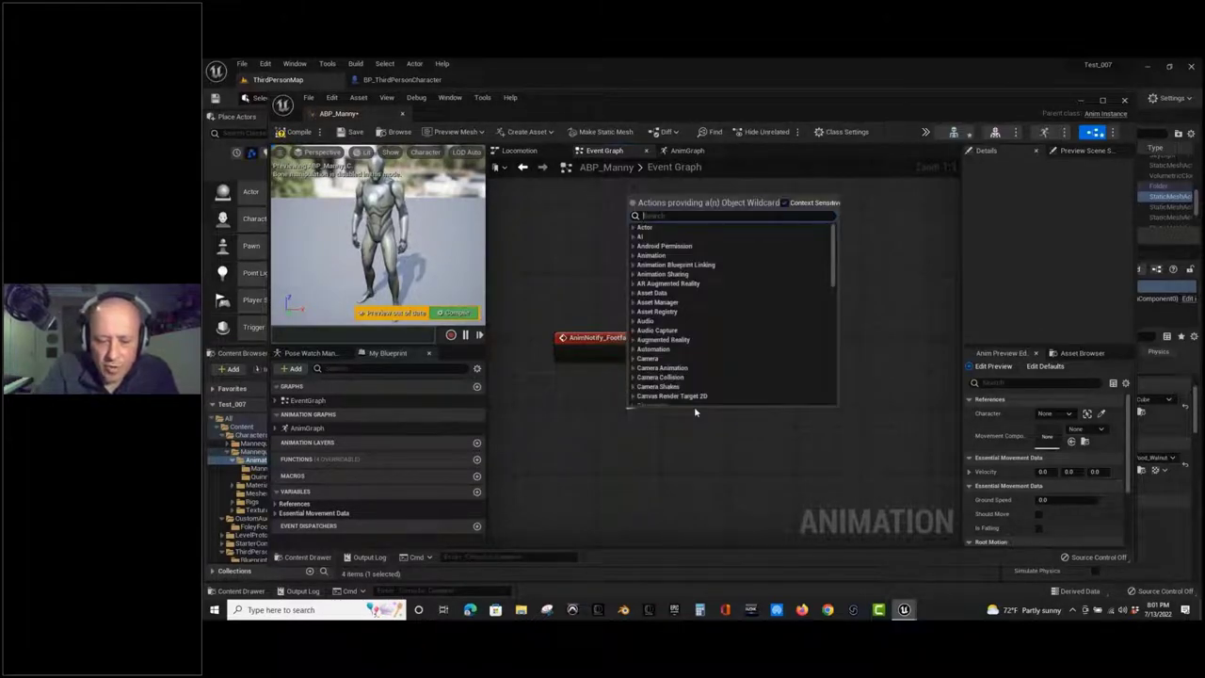
pyautogui.write('try get')
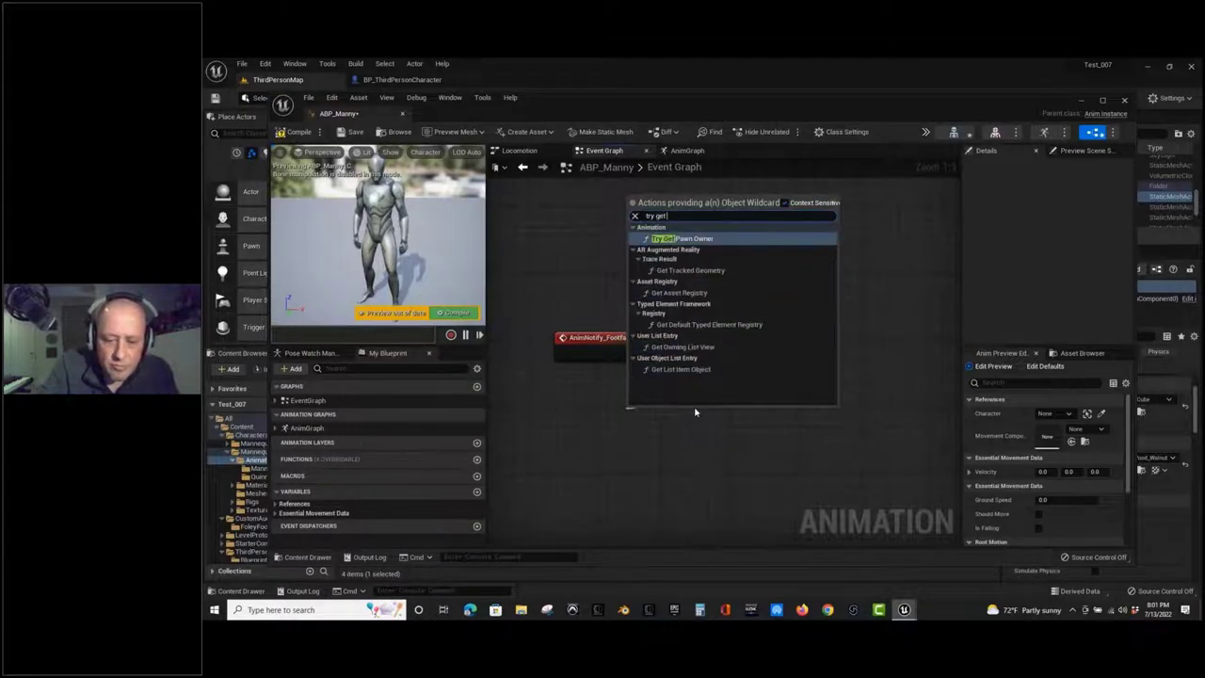
pyautogui.write(' pawn owner')
pyautogui.press('Return')
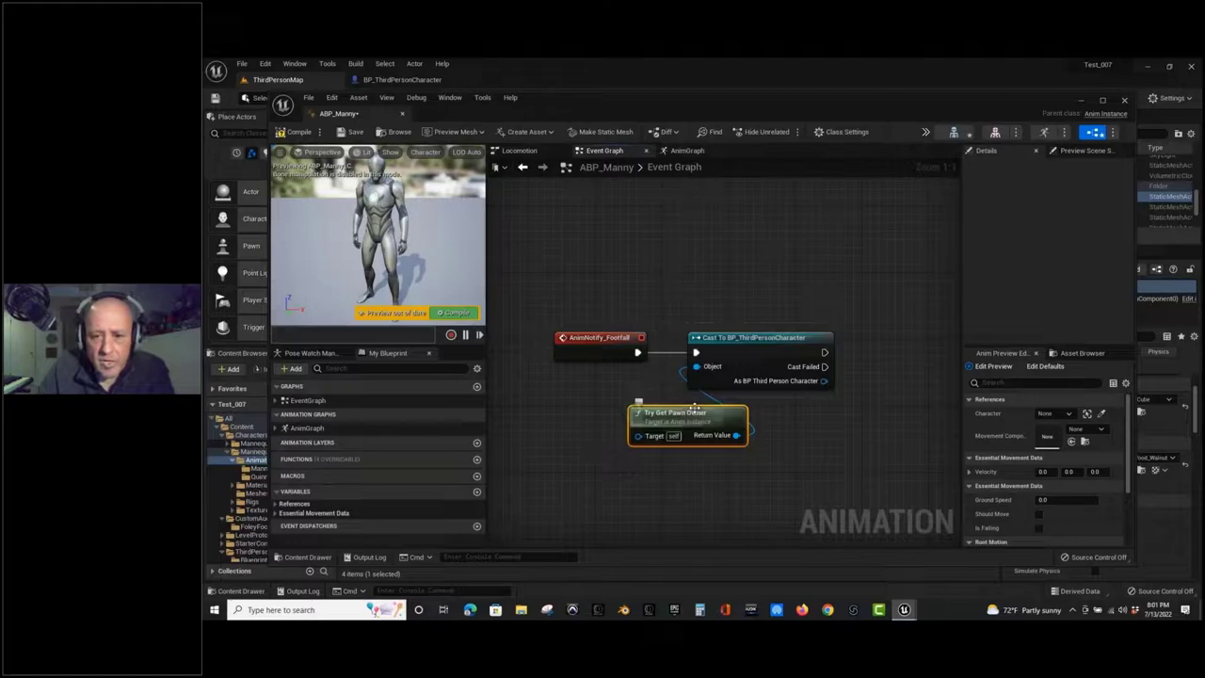
pyautogui.moveTo(694, 407); pyautogui.dragTo(621, 387)
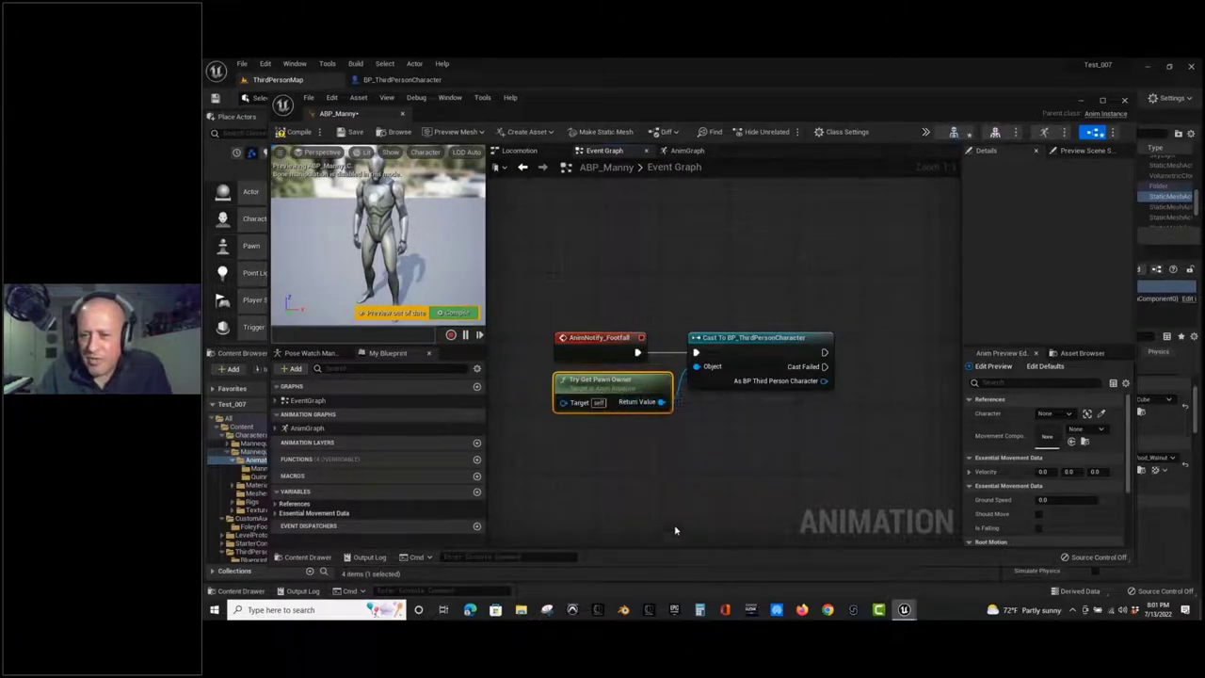
pyautogui.moveTo(712, 484); pyautogui.dragTo(671, 389, button='right')
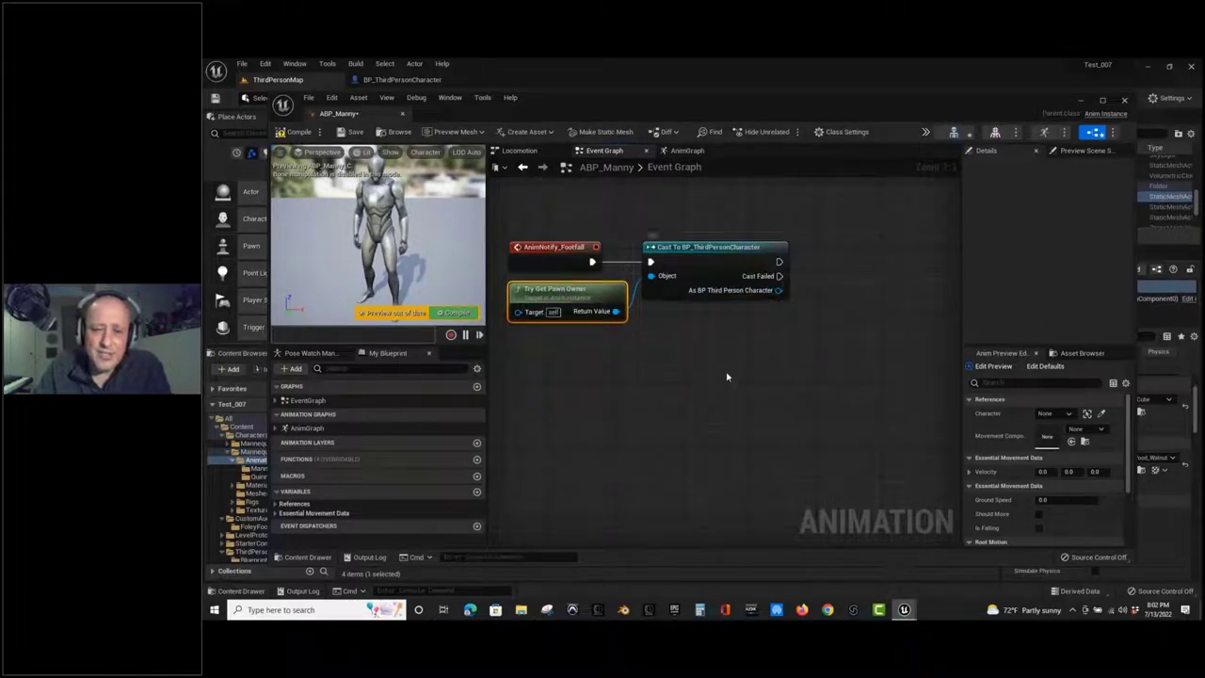
pyautogui.moveTo(880, 304); pyautogui.dragTo(874, 269, button='right')
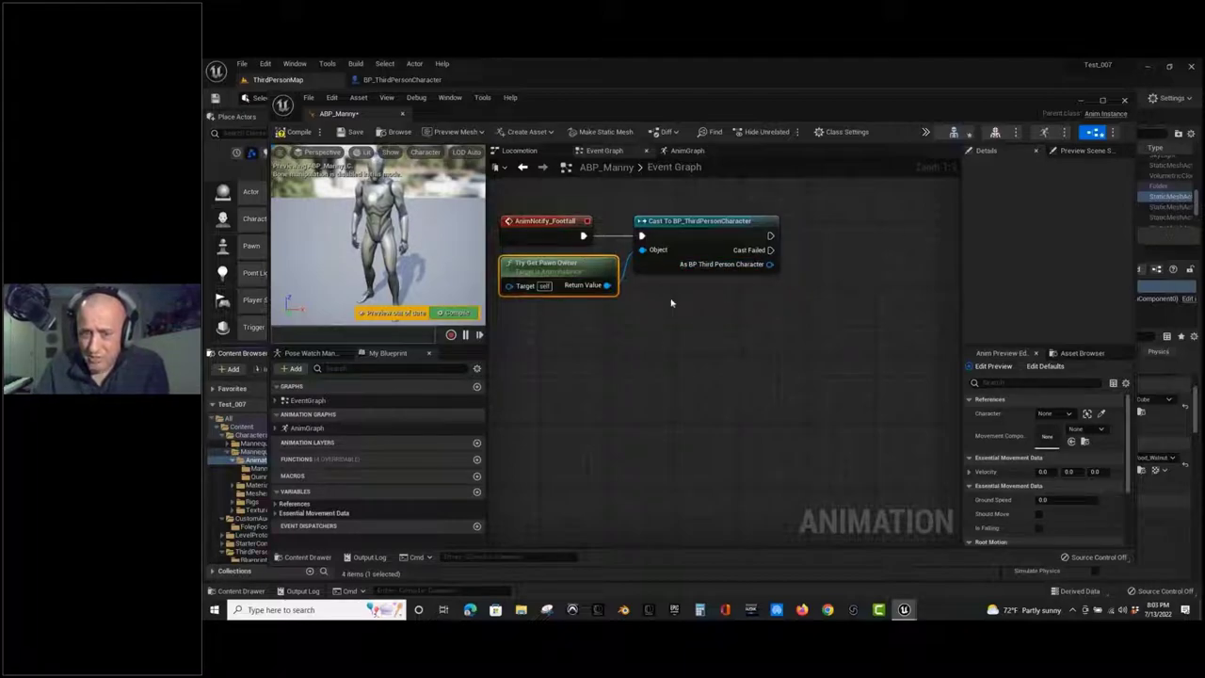
pyautogui.moveTo(794, 311); pyautogui.dragTo(795, 356, button='right')
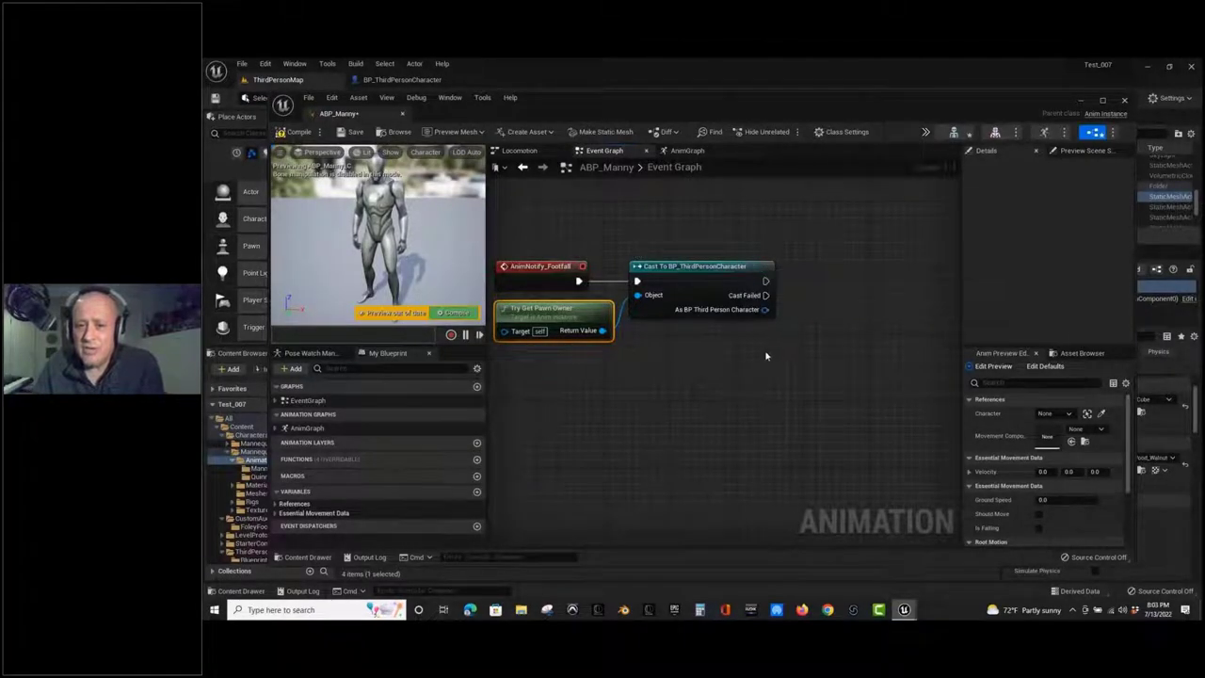
pyautogui.moveTo(765, 280); pyautogui.dragTo(840, 285)
pyautogui.write('foot')
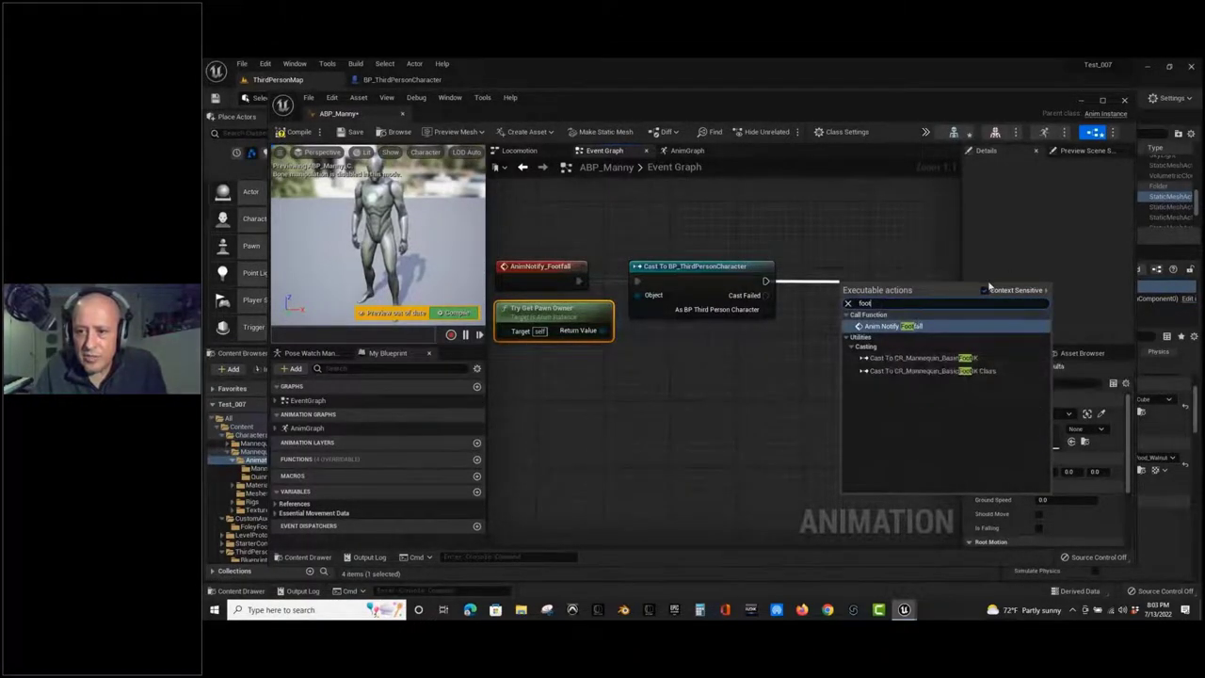
pyautogui.click(984, 290)
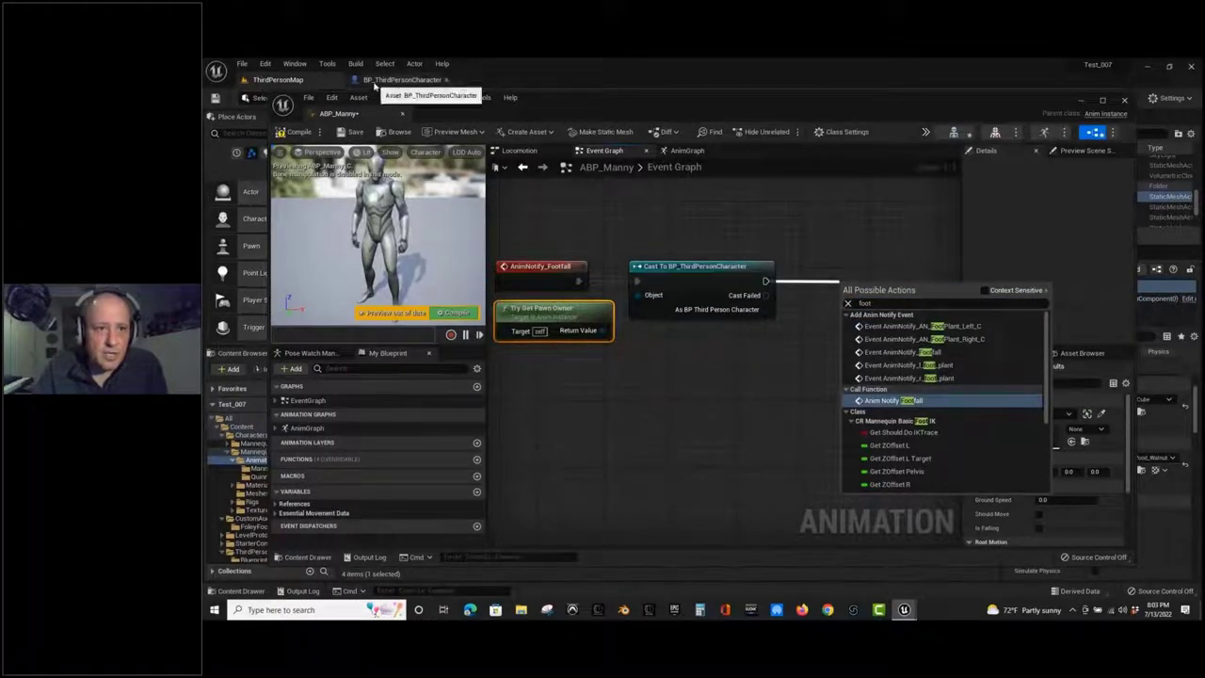
pyautogui.click(344, 108)
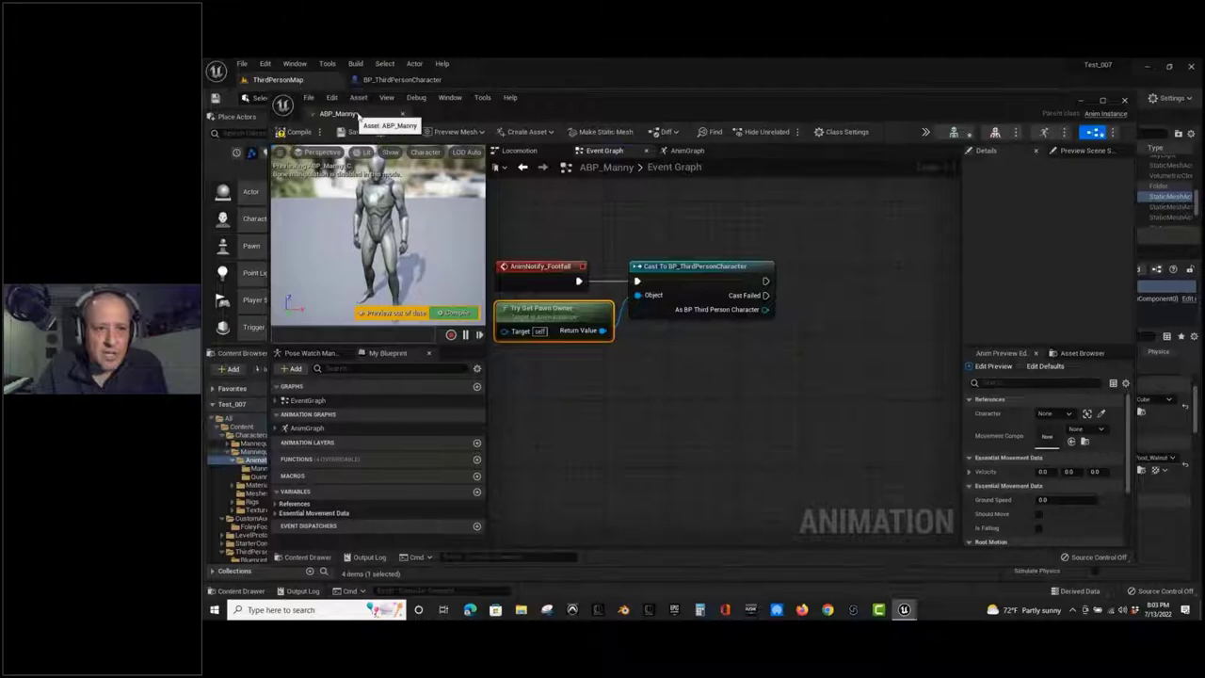
# Dock the ABP_Manny editor in the main window and save the ABP_Manny asset from the ThirdPersonMap level editor.
pyautogui.click(358, 115)
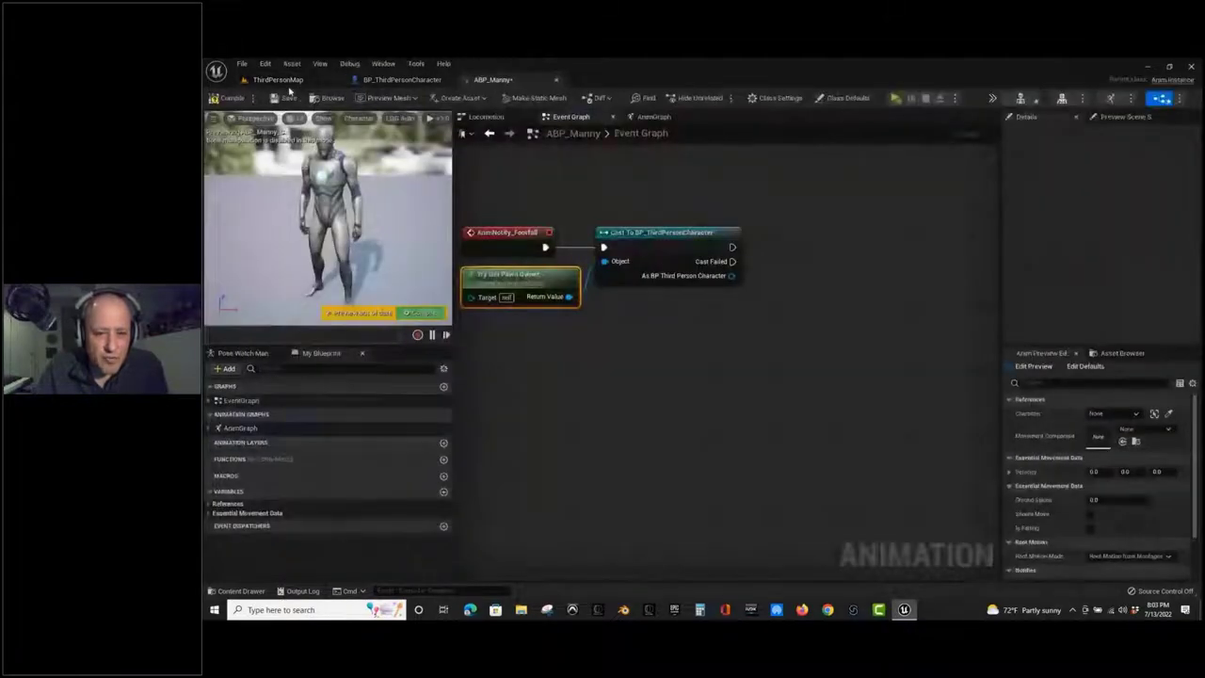
pyautogui.click(273, 79)
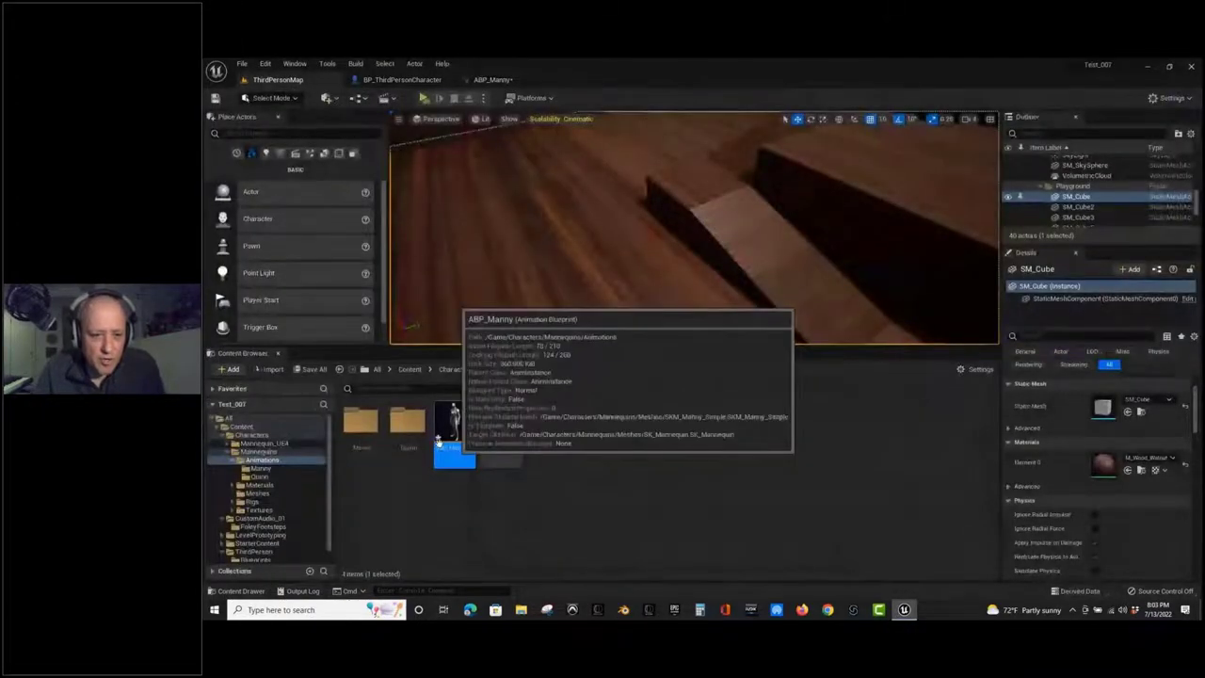
pyautogui.hotkey('ctrl', 's')
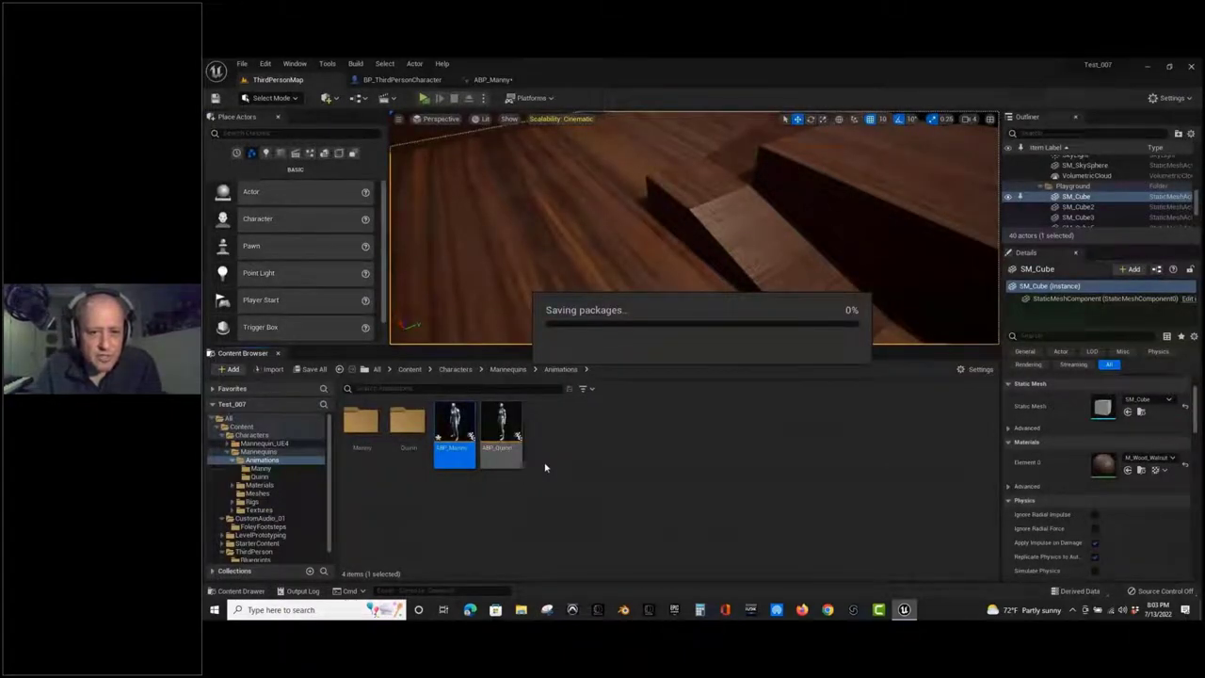
# Select the Footfalls_CUE sound cue in the FoleyFootsteps folder inside Content's CustomAudio_01 folder.
pyautogui.click(410, 369)
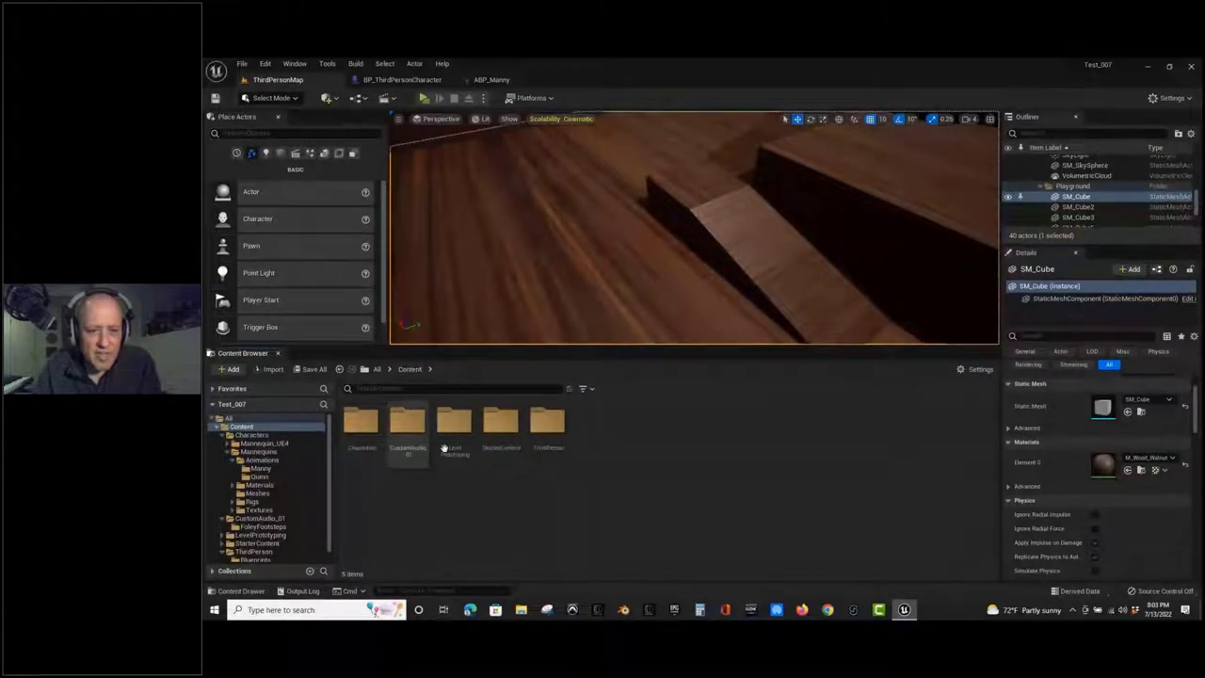
pyautogui.doubleClick(407, 424)
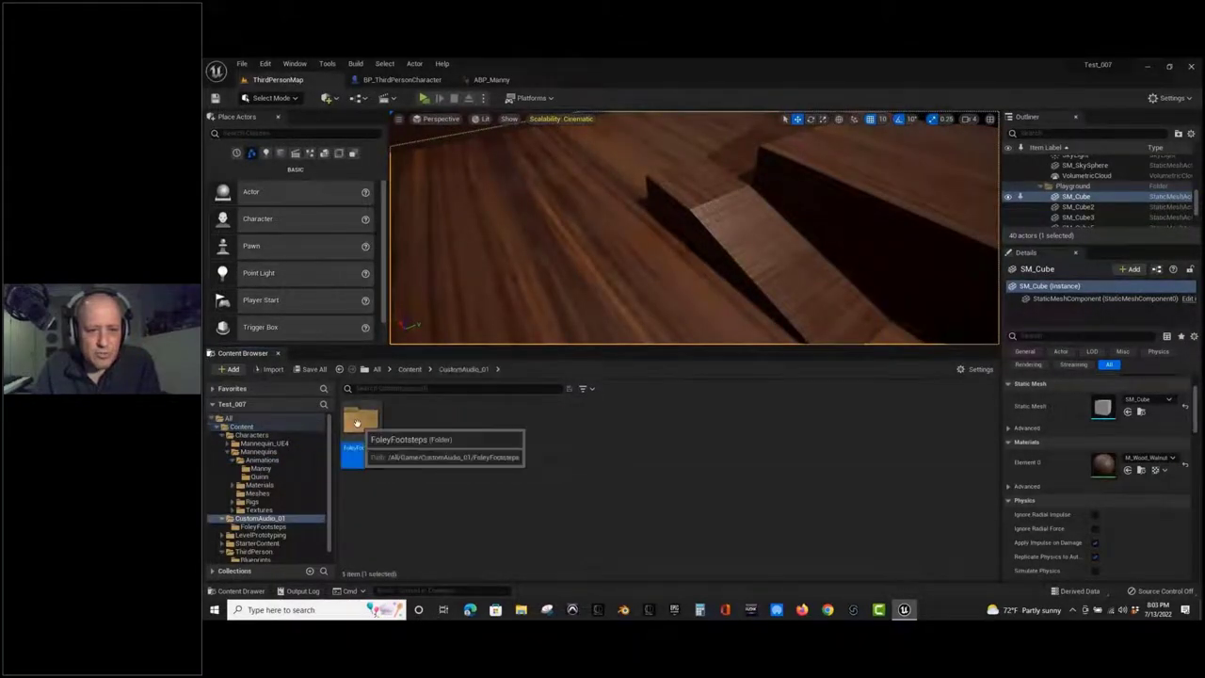
pyautogui.doubleClick(365, 425)
pyautogui.click(643, 428)
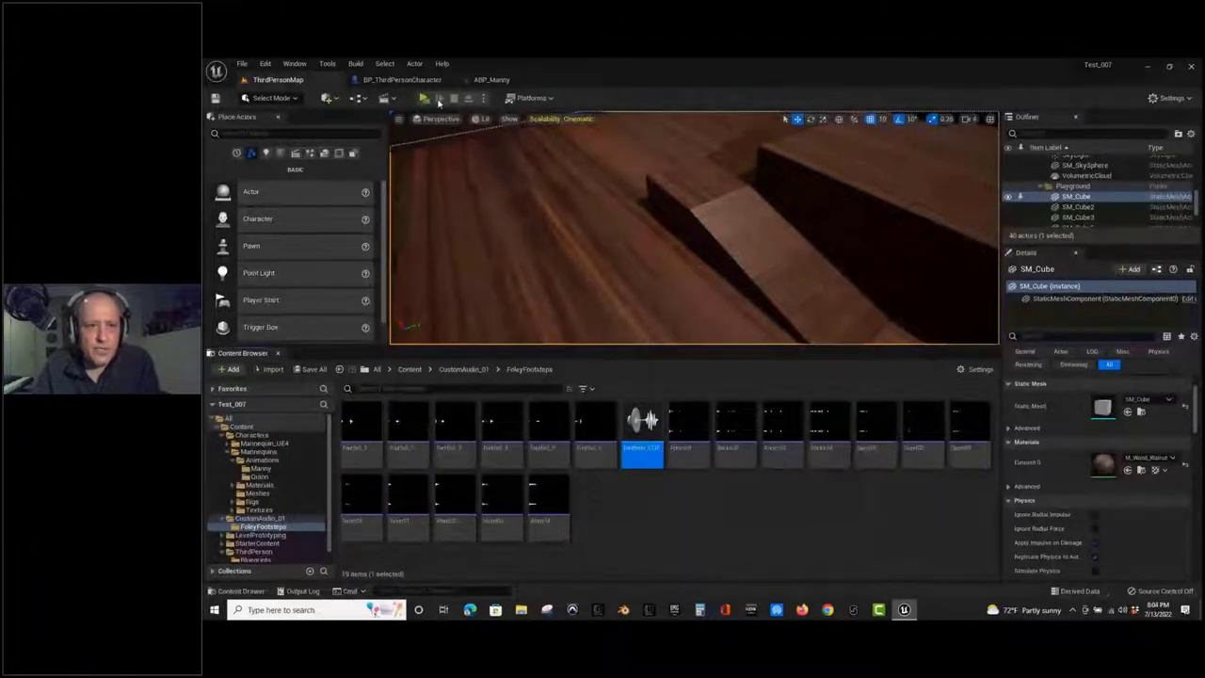
# Add a Play Sound at Location node to ABP_Manny's Event Graph, driven by the successful cast output, and place it beside the cast node.
pyautogui.click(492, 81)
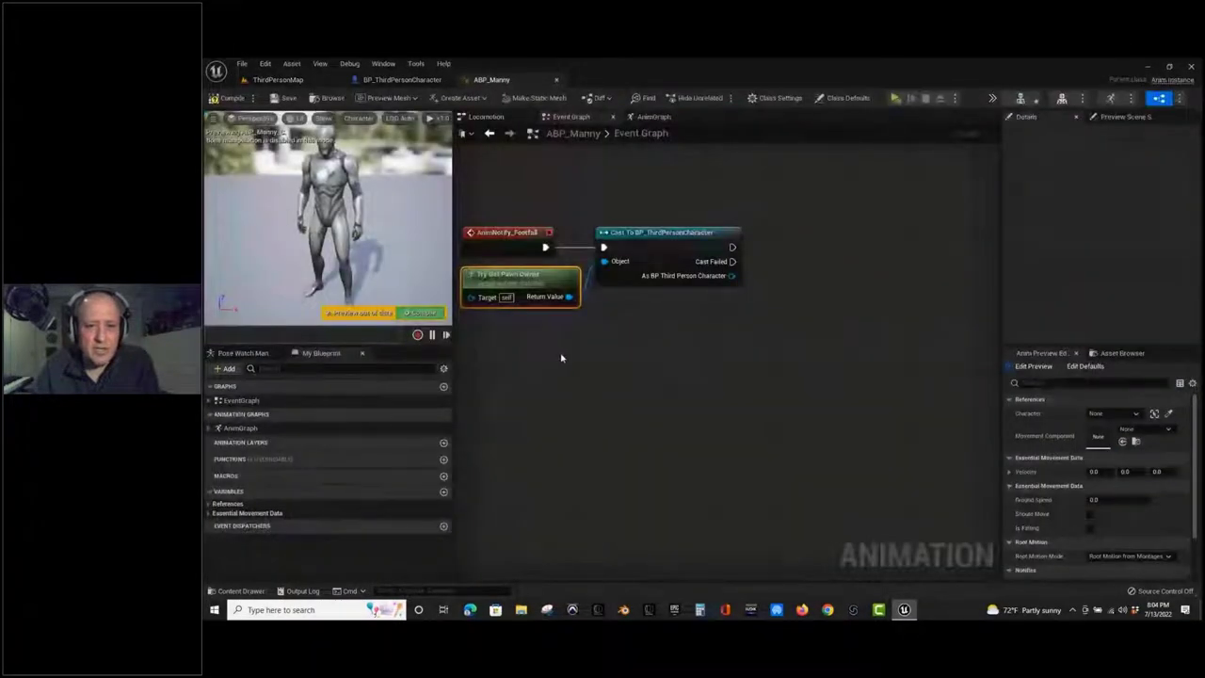
pyautogui.moveTo(730, 247); pyautogui.dragTo(808, 251)
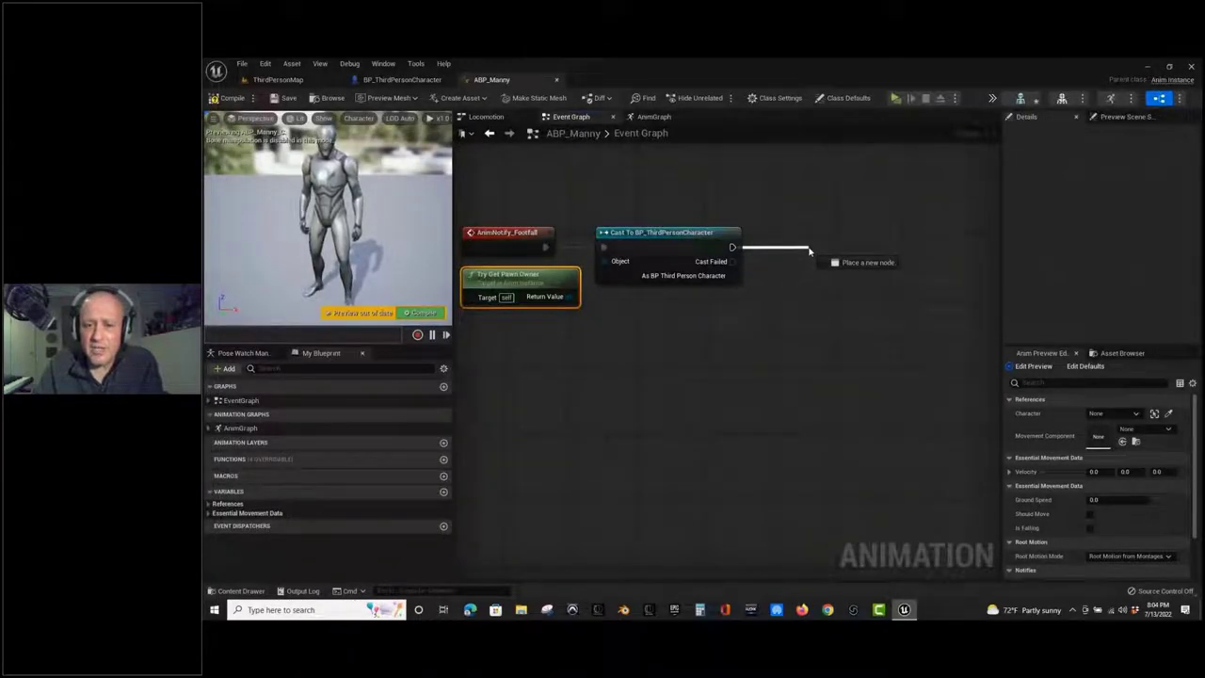
pyautogui.moveTo(809, 250); pyautogui.dragTo(811, 250)
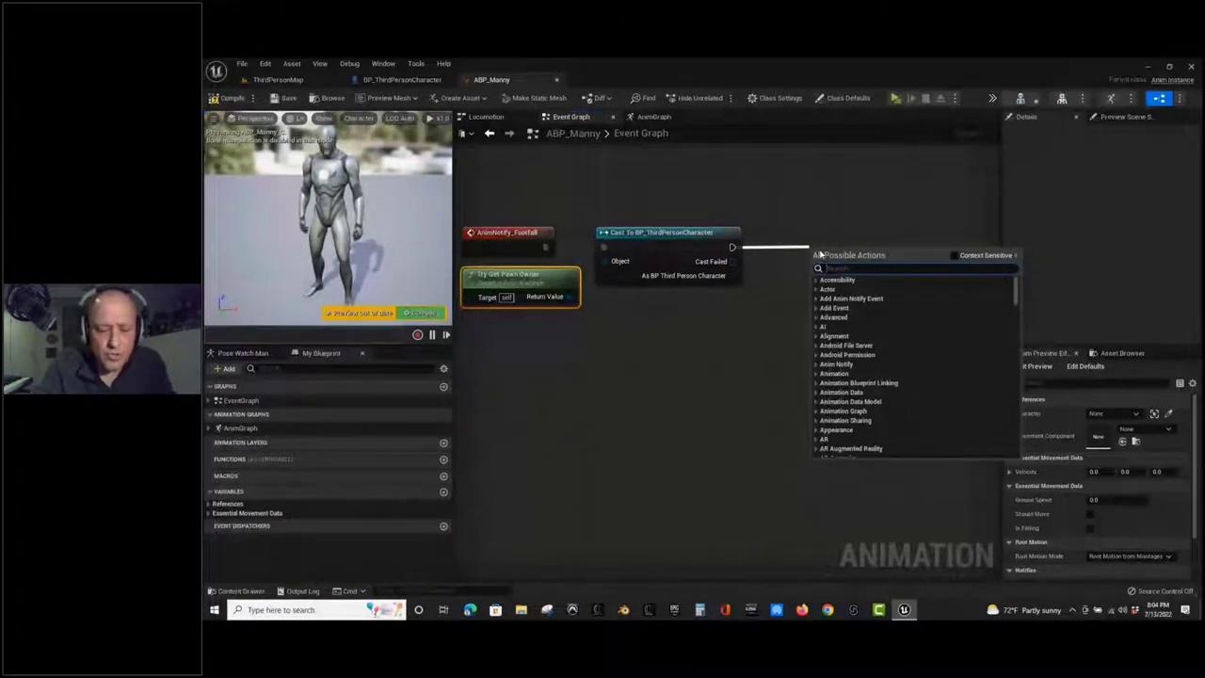
pyautogui.write('play s')
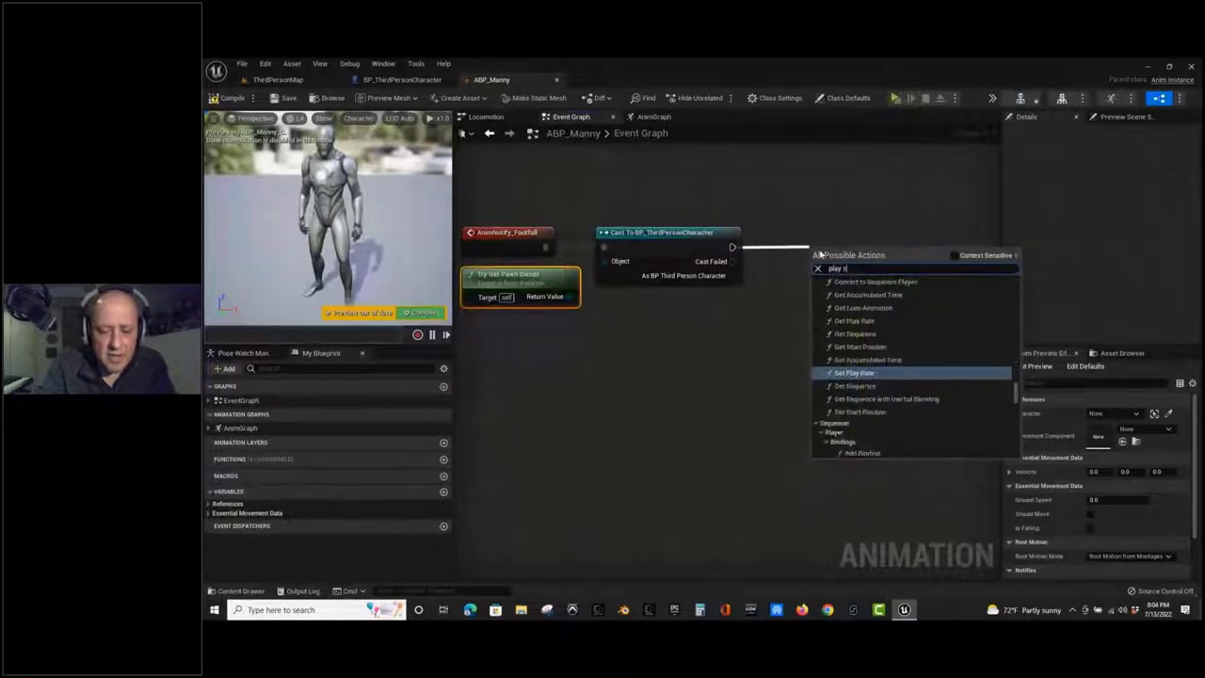
pyautogui.write('ound at location')
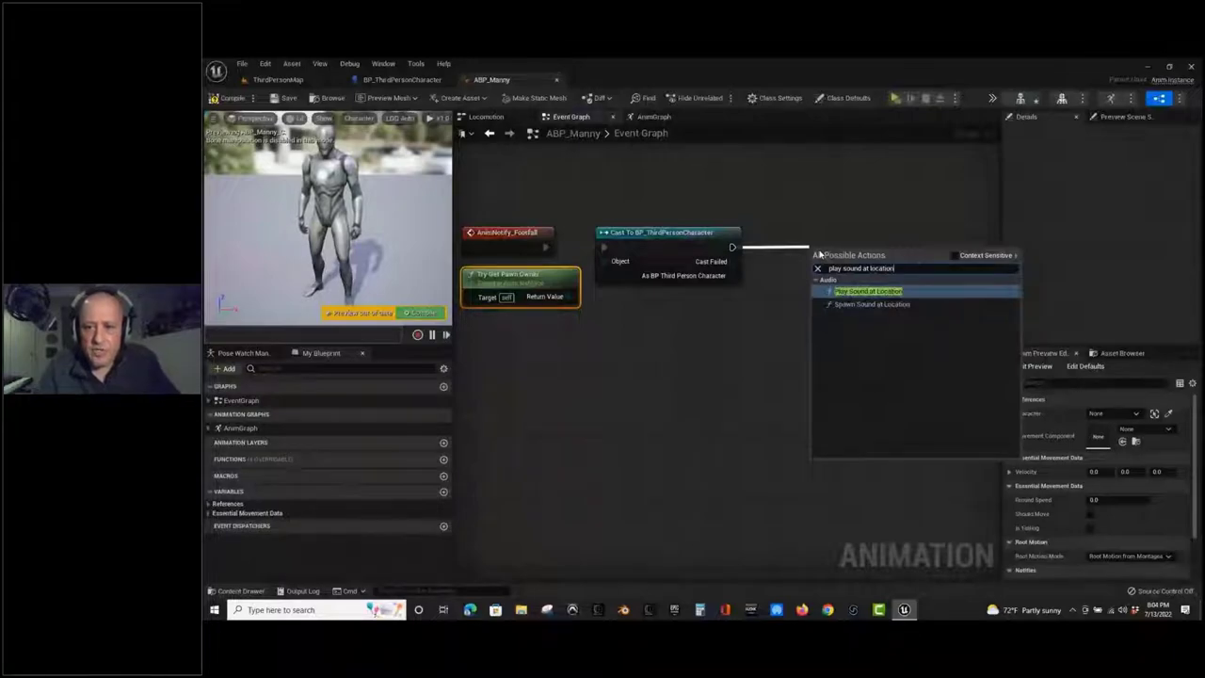
pyautogui.click(868, 292)
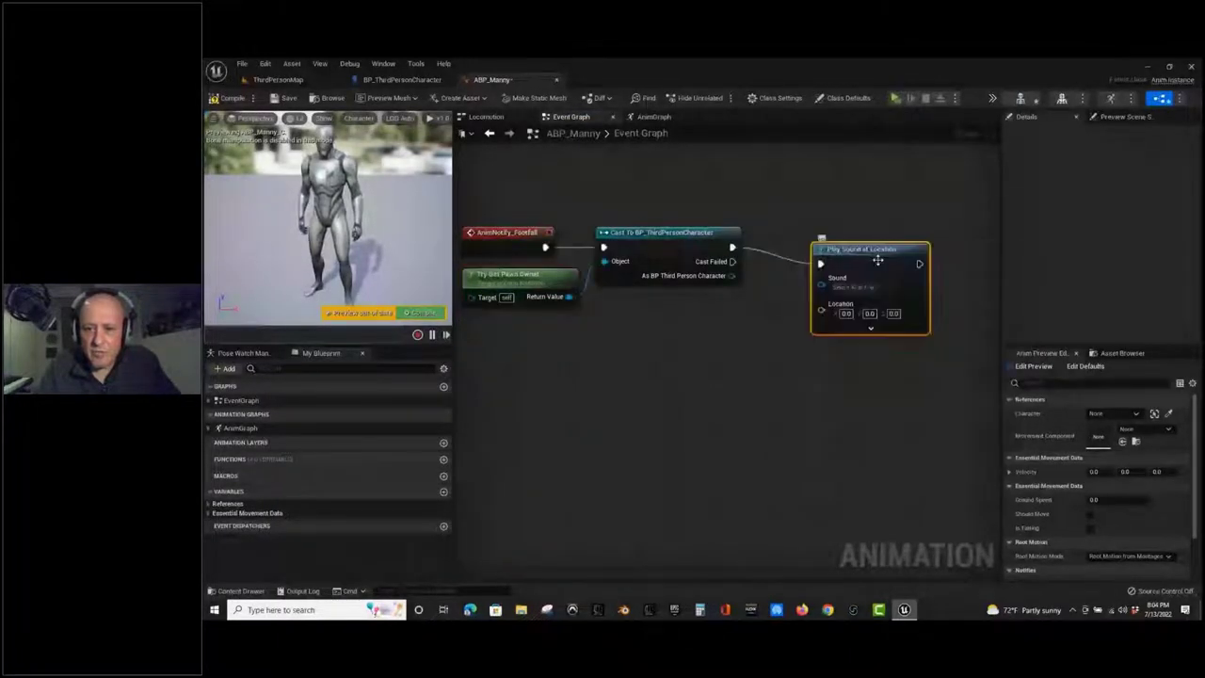
pyautogui.moveTo(878, 261); pyautogui.dragTo(828, 244)
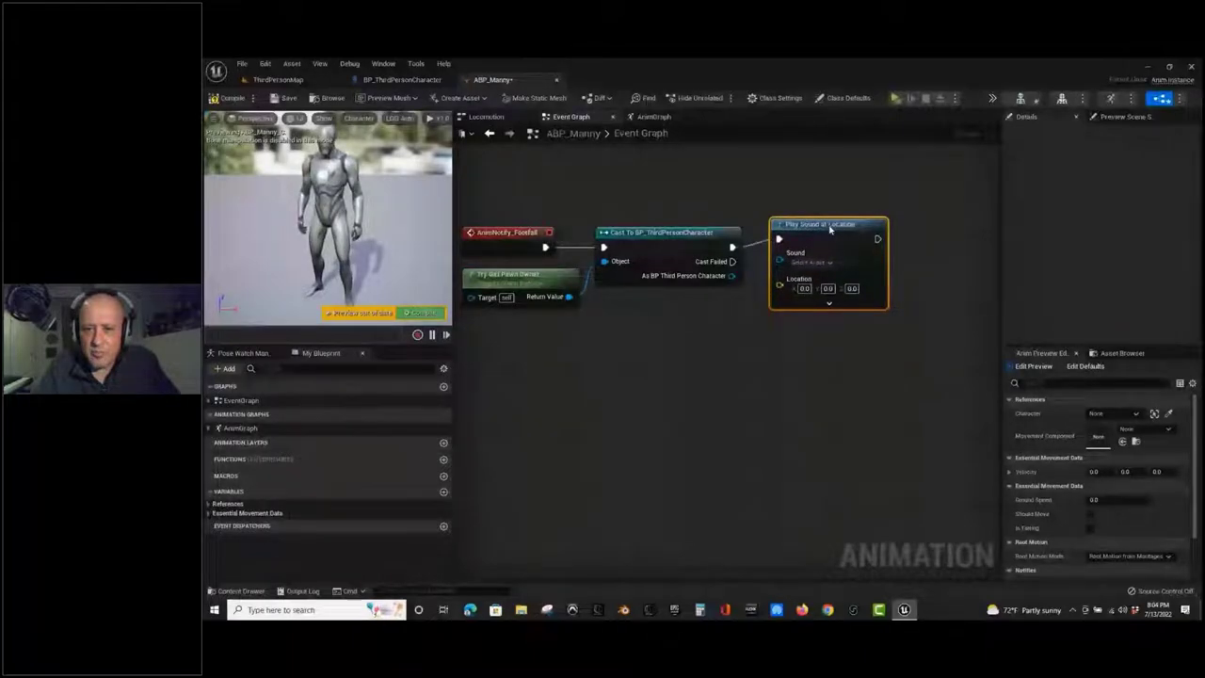
# Assign Footfalls_CUE as the Play Sound at Location node's sound and move the node farther from the cast node.
pyautogui.click(805, 270)
pyautogui.click(869, 280)
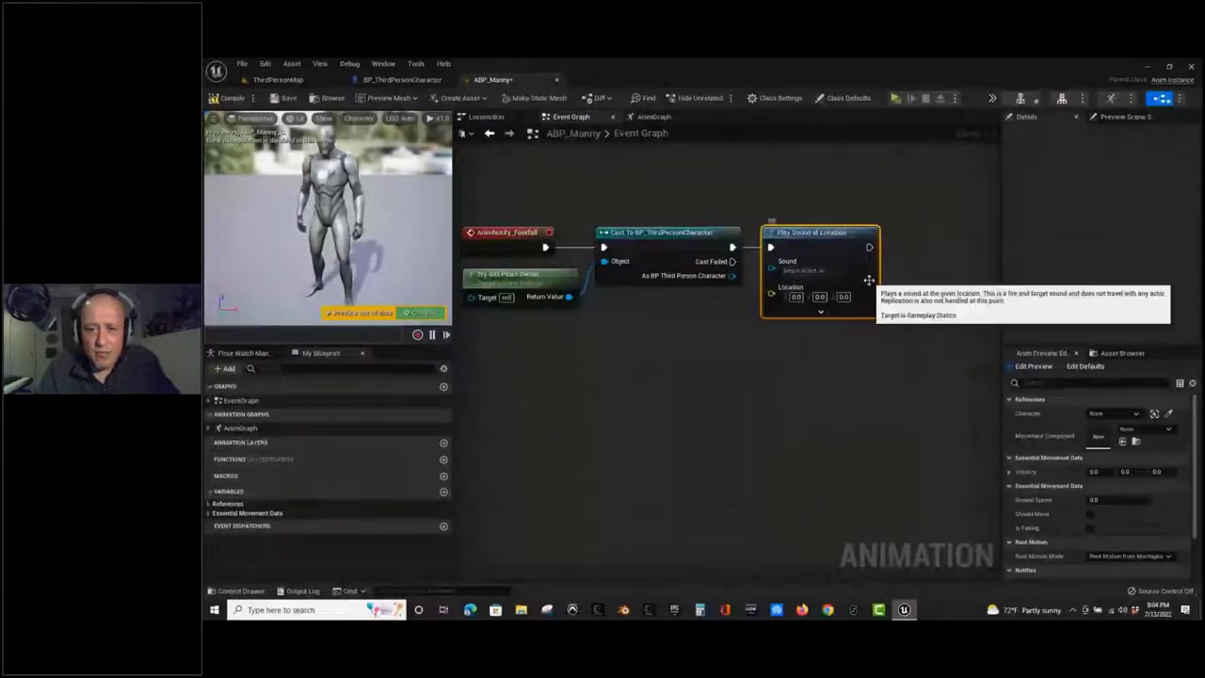
pyautogui.click(803, 270)
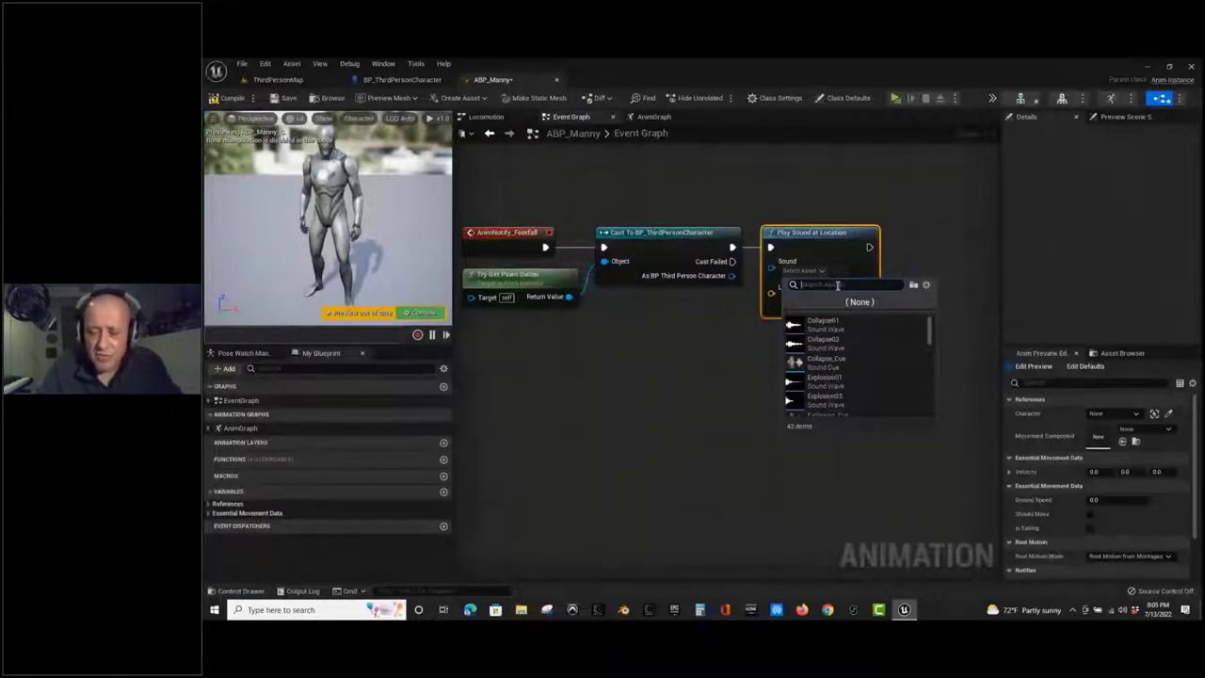
pyautogui.write('Foot')
pyautogui.scroll(-3, 931, 337)
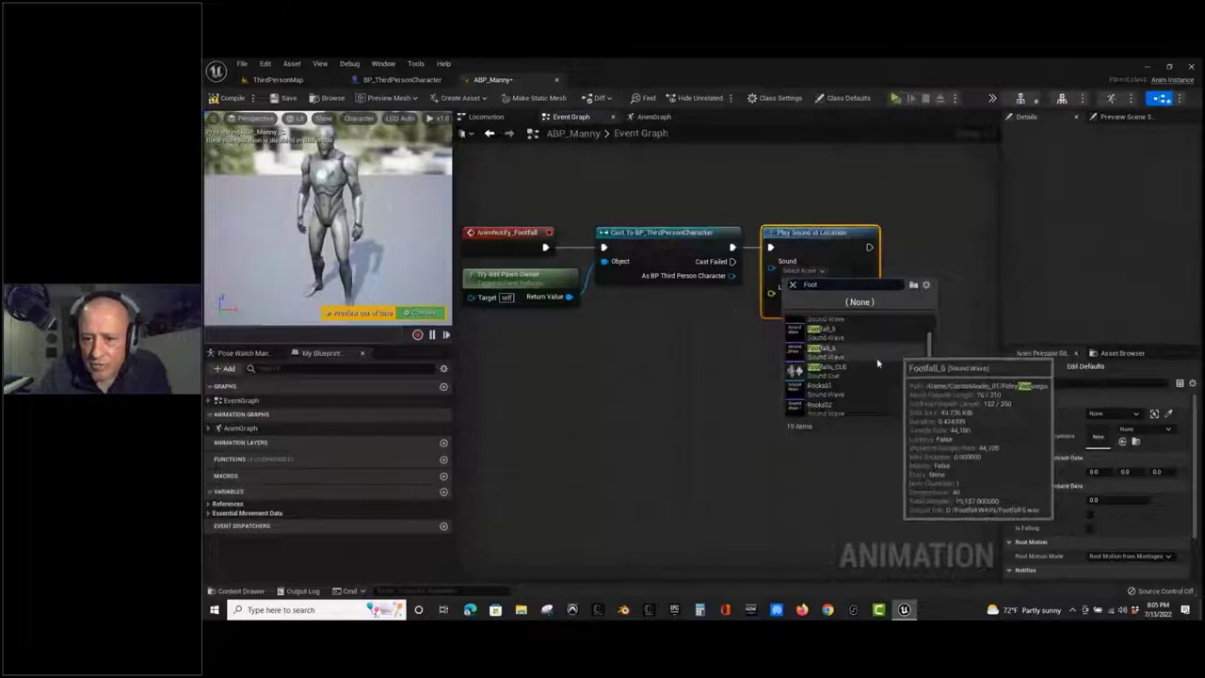
pyautogui.click(904, 356)
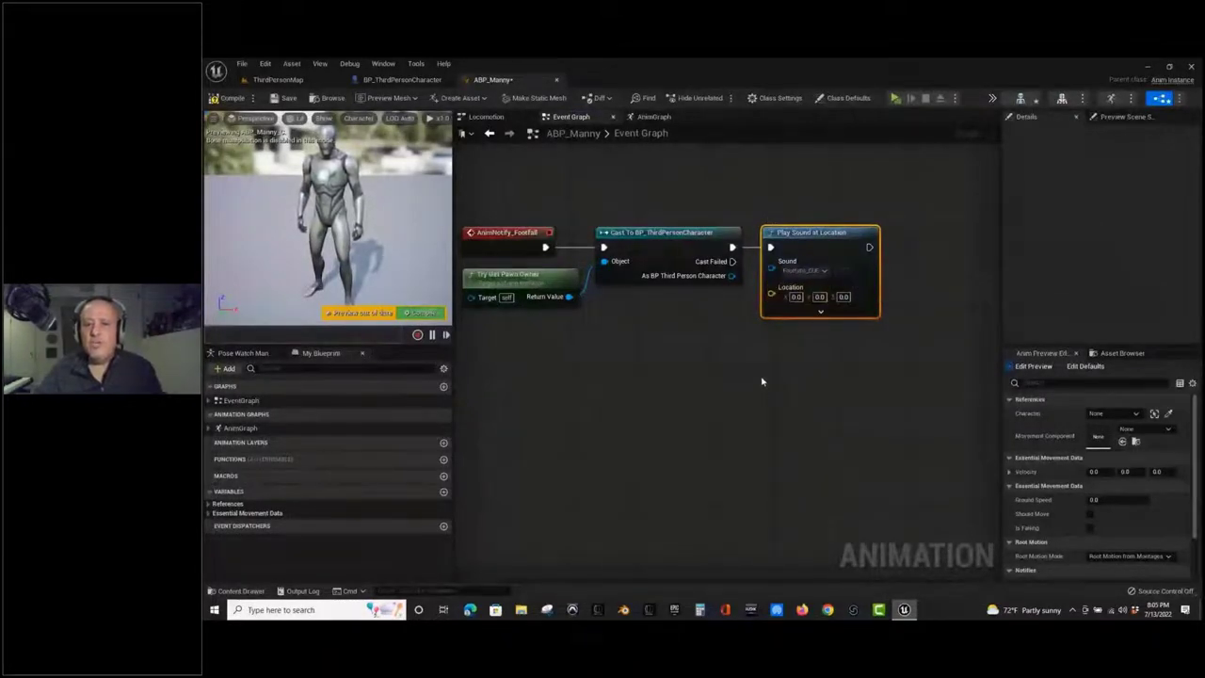
pyautogui.moveTo(798, 233); pyautogui.dragTo(833, 233)
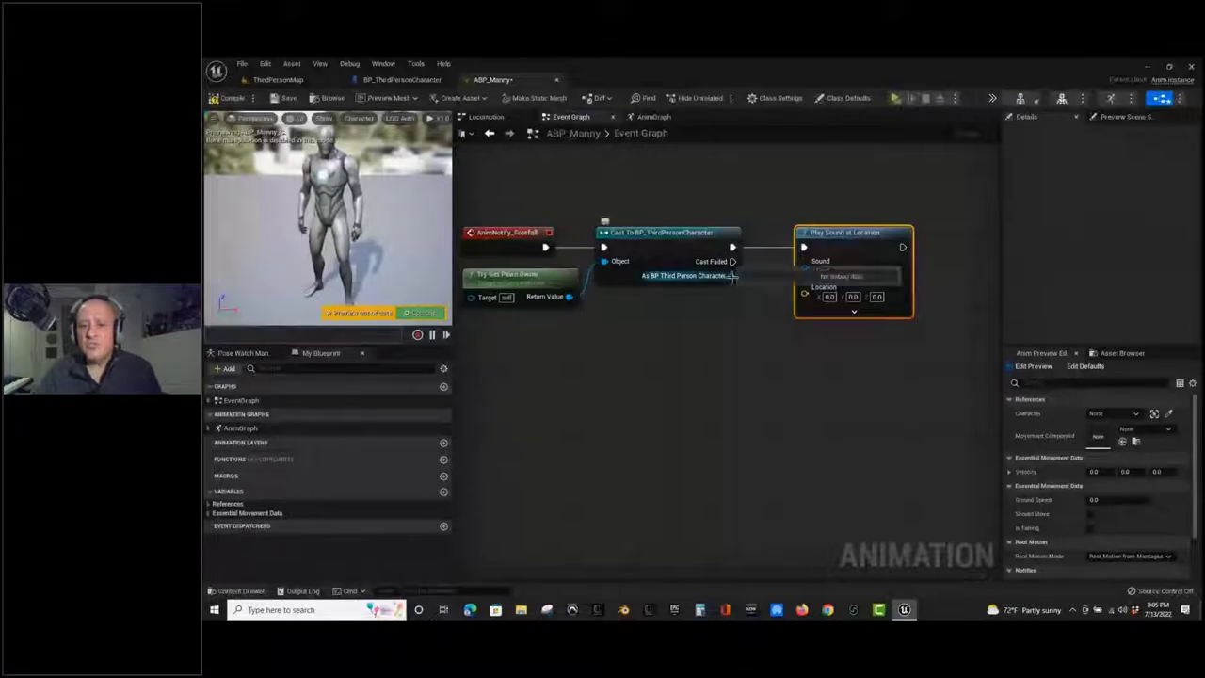
# Add a Get Actor Location node targeting the cast node's As BP Third Person Character output.
pyautogui.moveTo(731, 275); pyautogui.dragTo(701, 402)
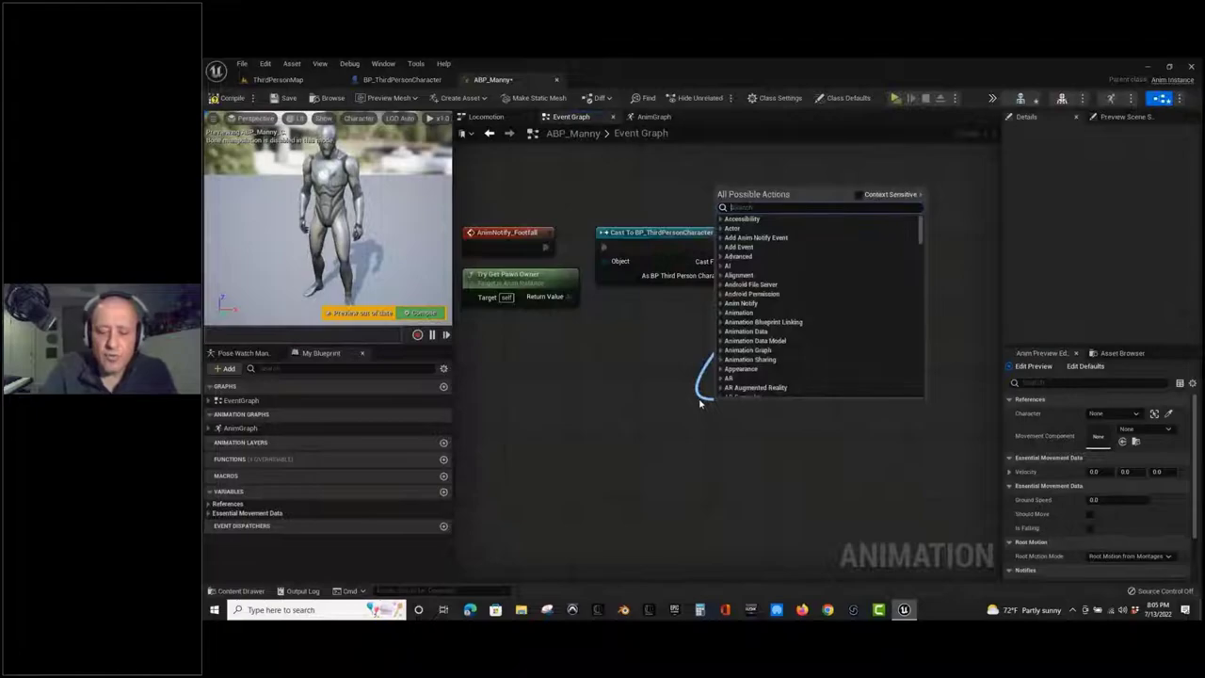
pyautogui.write('get actor loca')
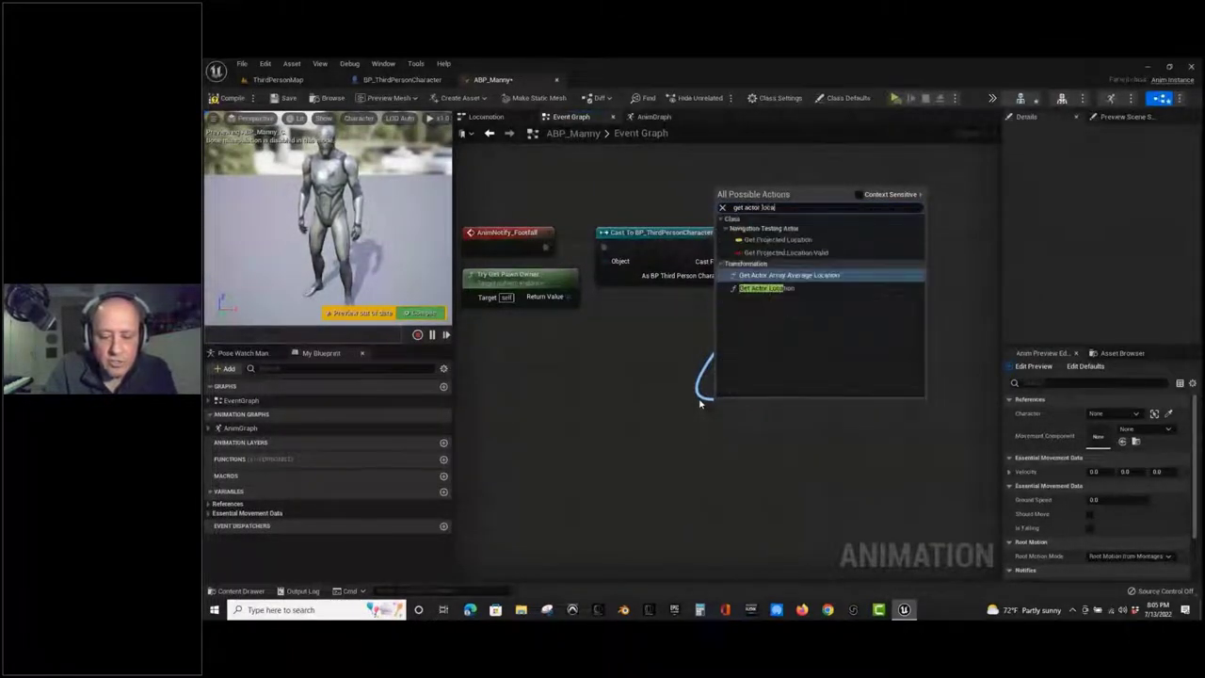
pyautogui.write('tion')
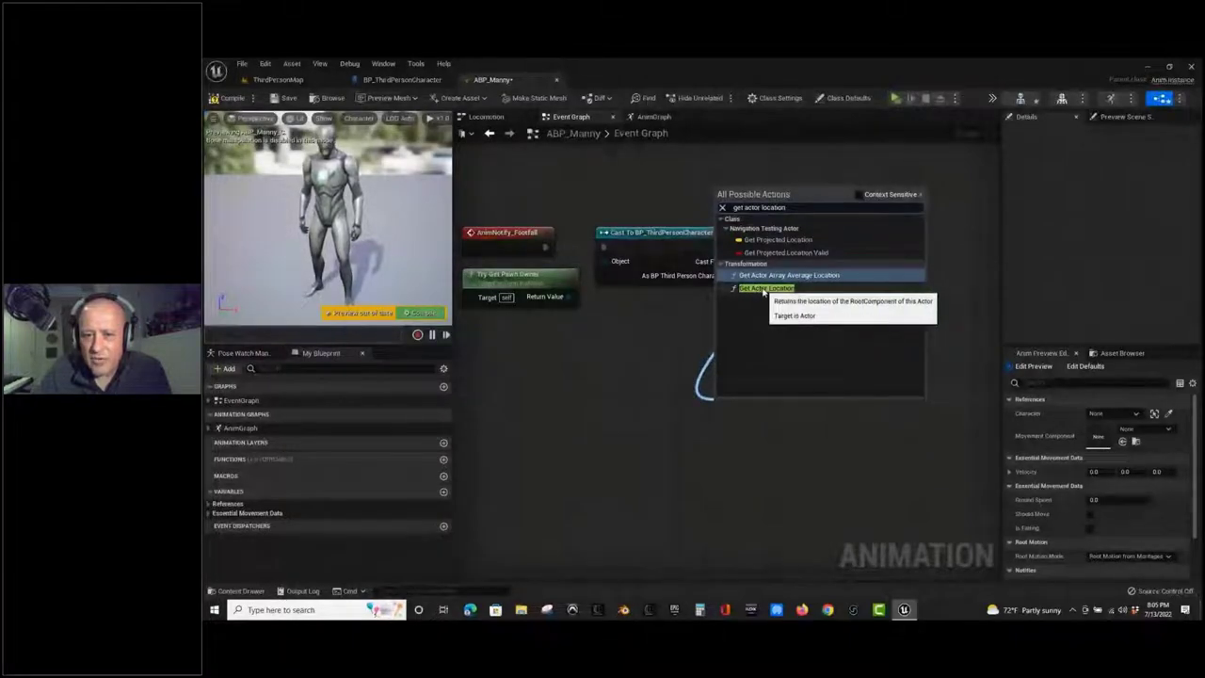
pyautogui.click(749, 290)
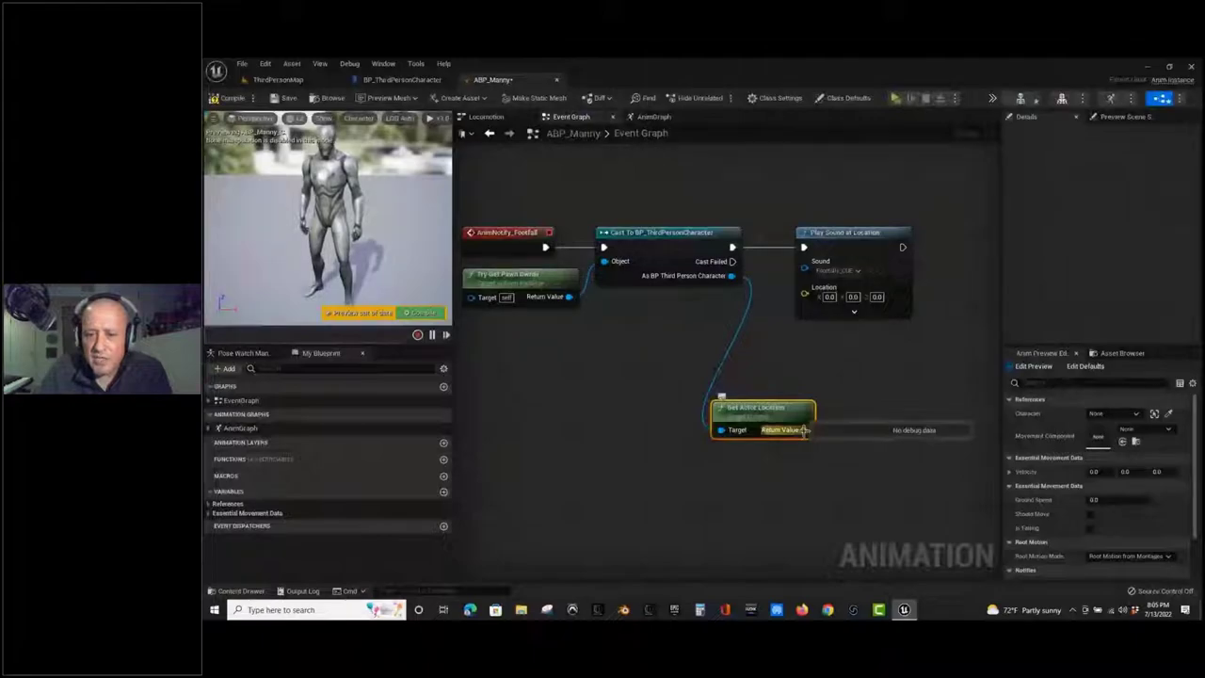
# Wire Get Actor Location's return value into Play Sound at Location's Location input, move the node up closer, and save ABP_Manny.
pyautogui.moveTo(805, 431); pyautogui.dragTo(806, 294)
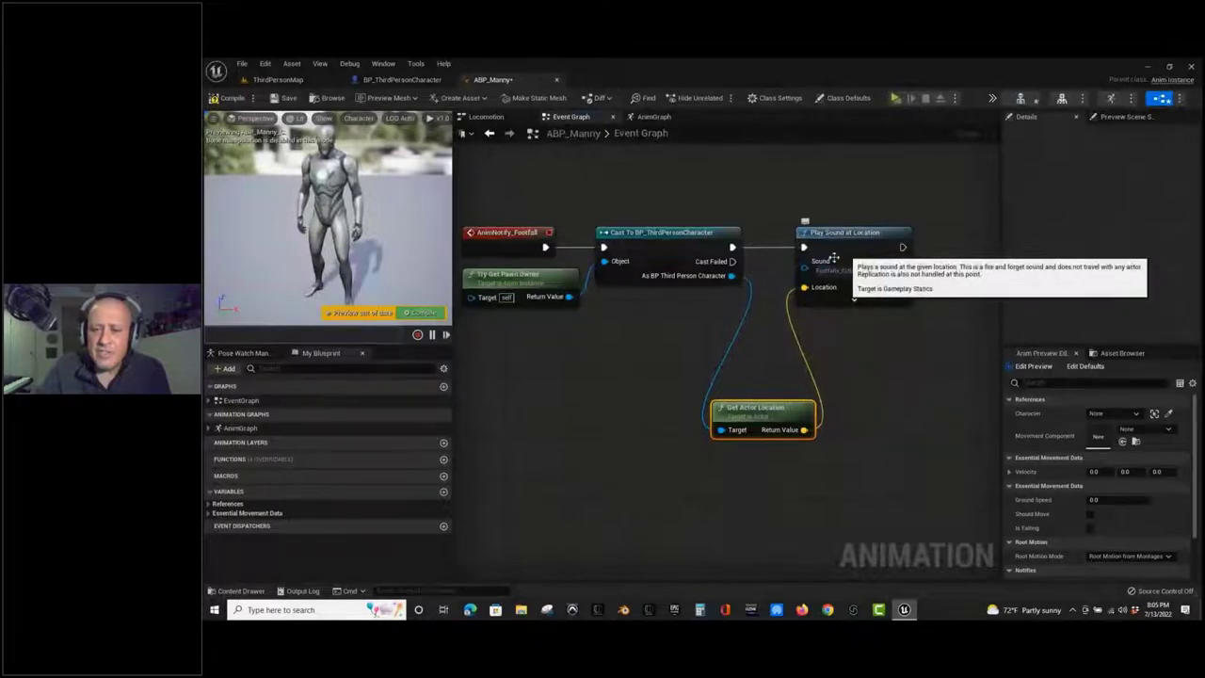
pyautogui.moveTo(770, 406); pyautogui.dragTo(770, 347)
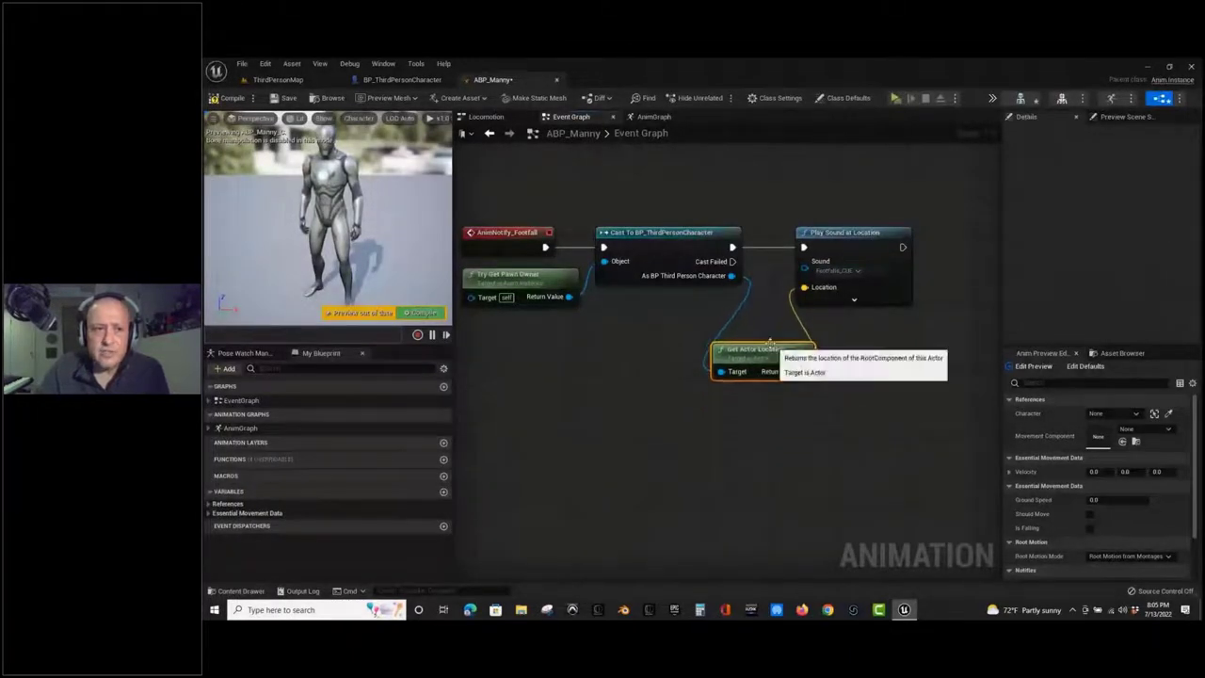
pyautogui.click(280, 100)
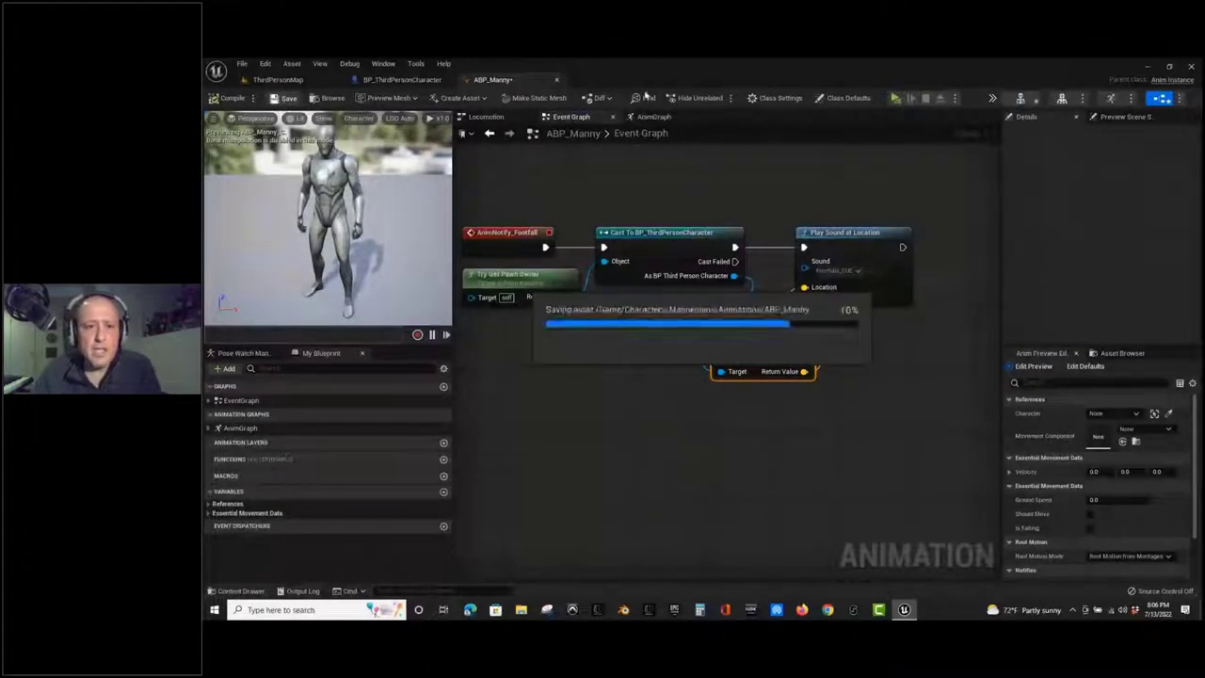
# Play-test ThirdPersonMap by running and jumping the character around the level to check the footstep sounds.
pyautogui.click(285, 81)
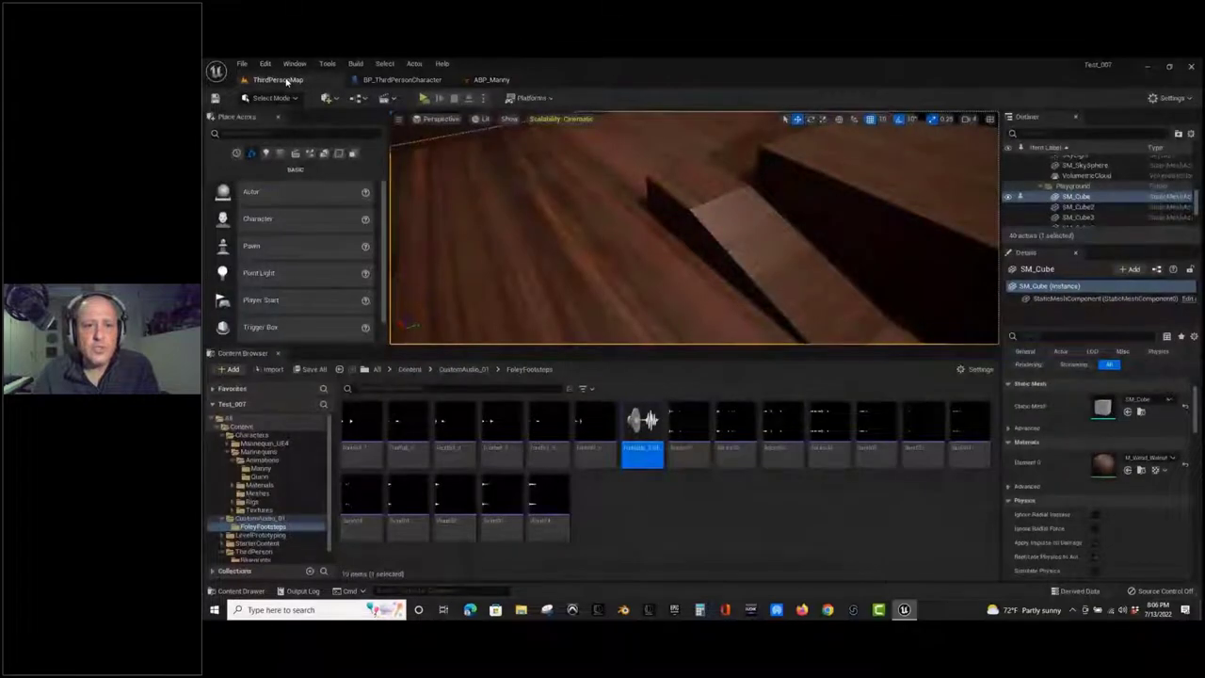
pyautogui.click(437, 100)
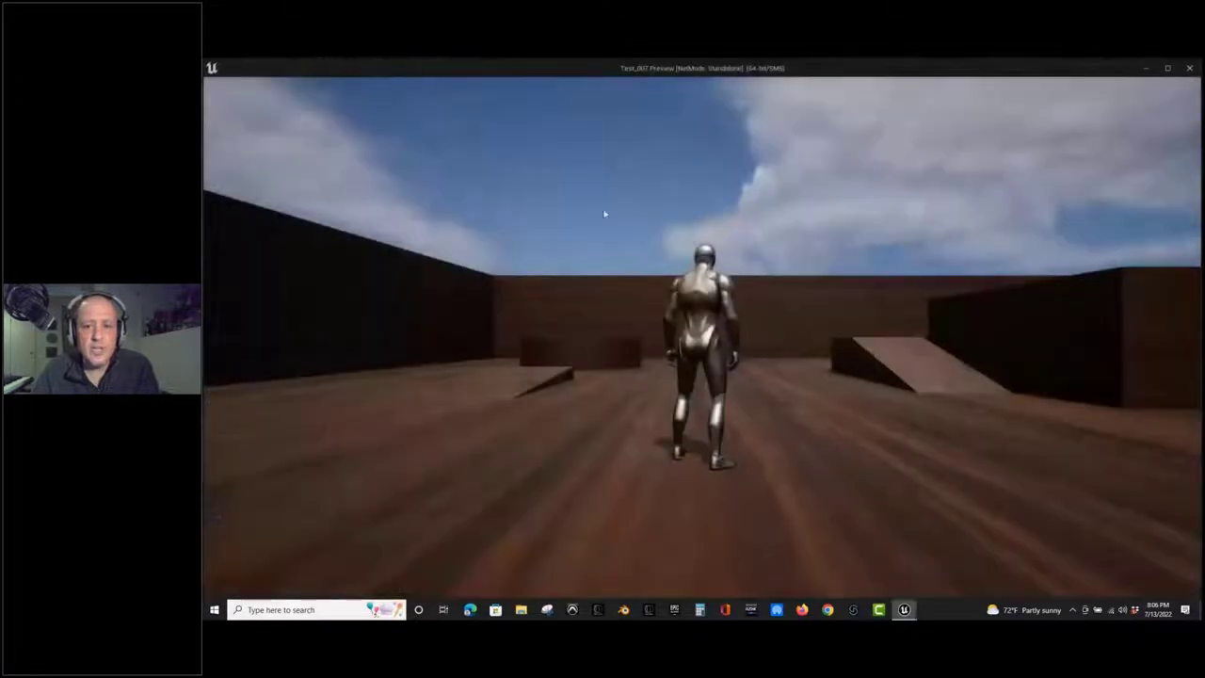
pyautogui.press('w')
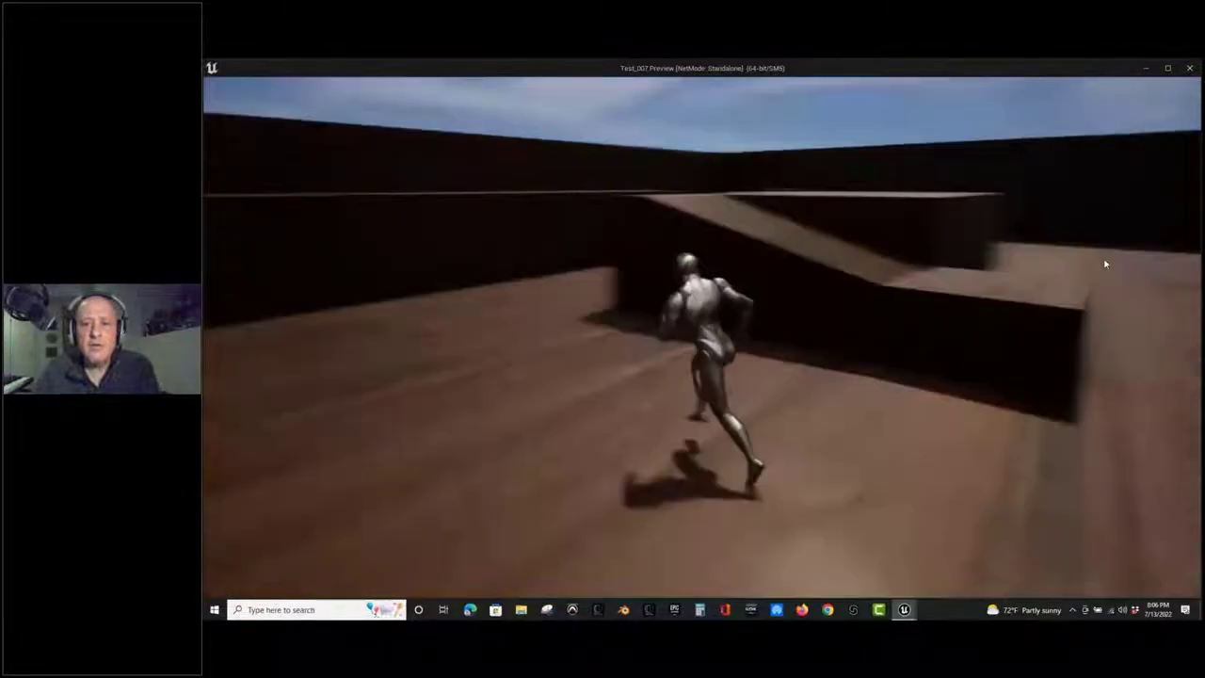
pyautogui.press('space')
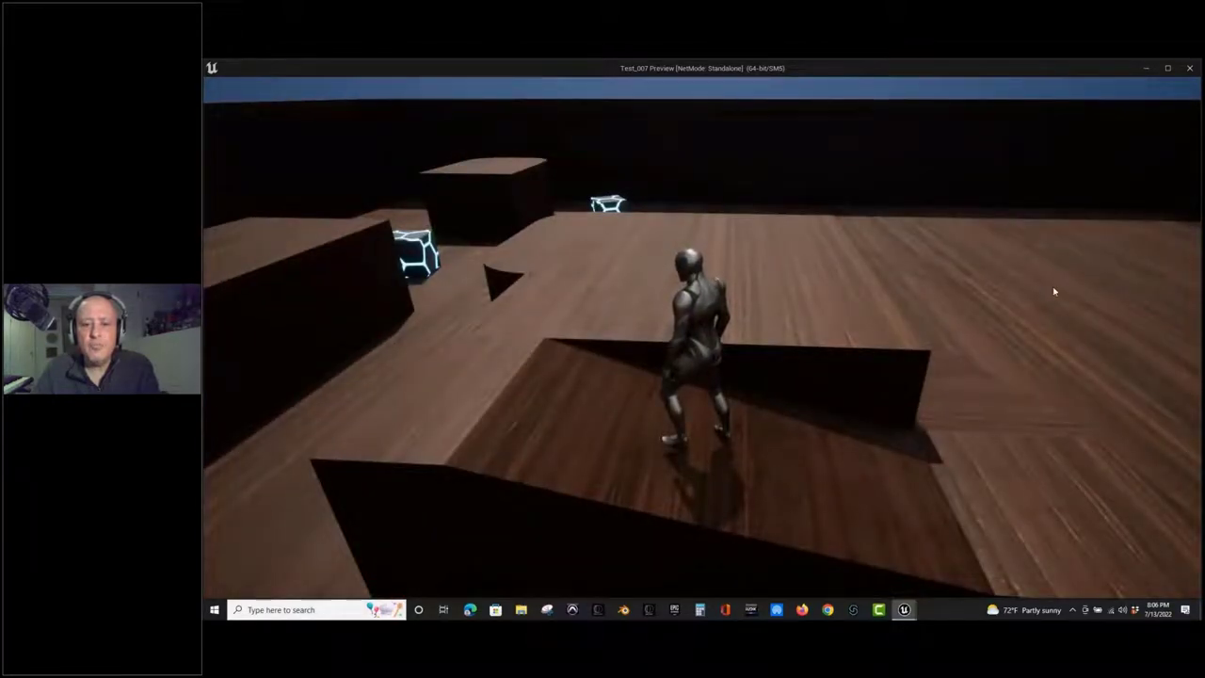
pyautogui.press('space')
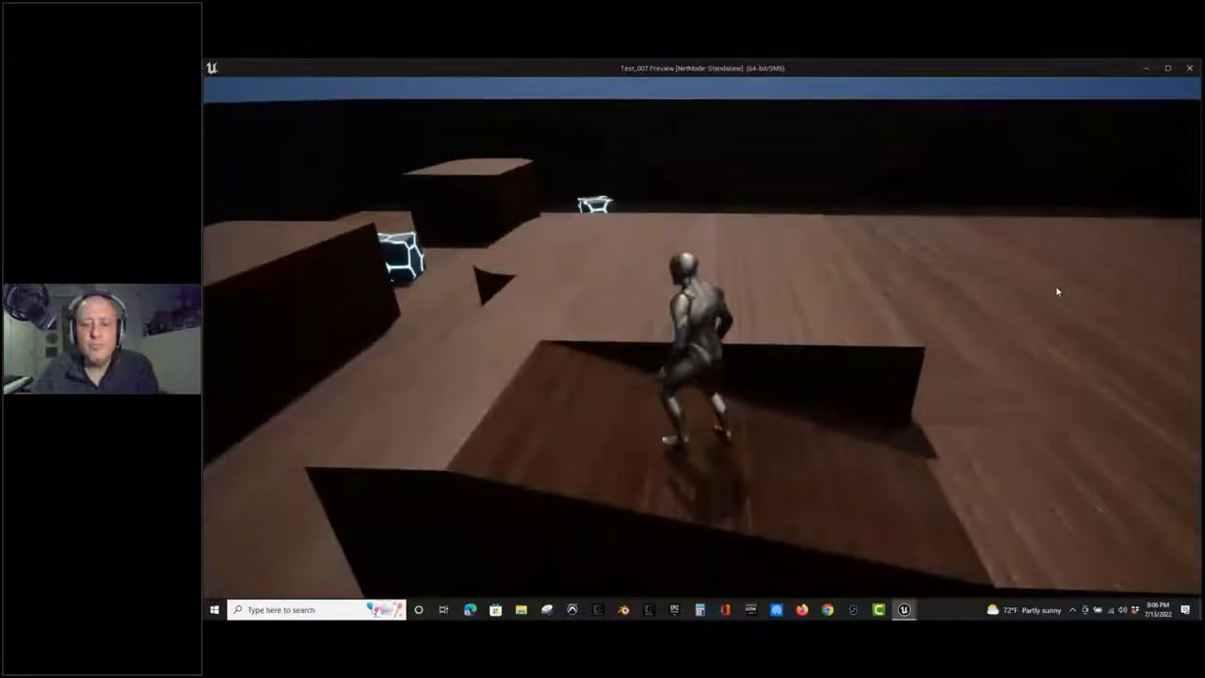
pyautogui.press('space')
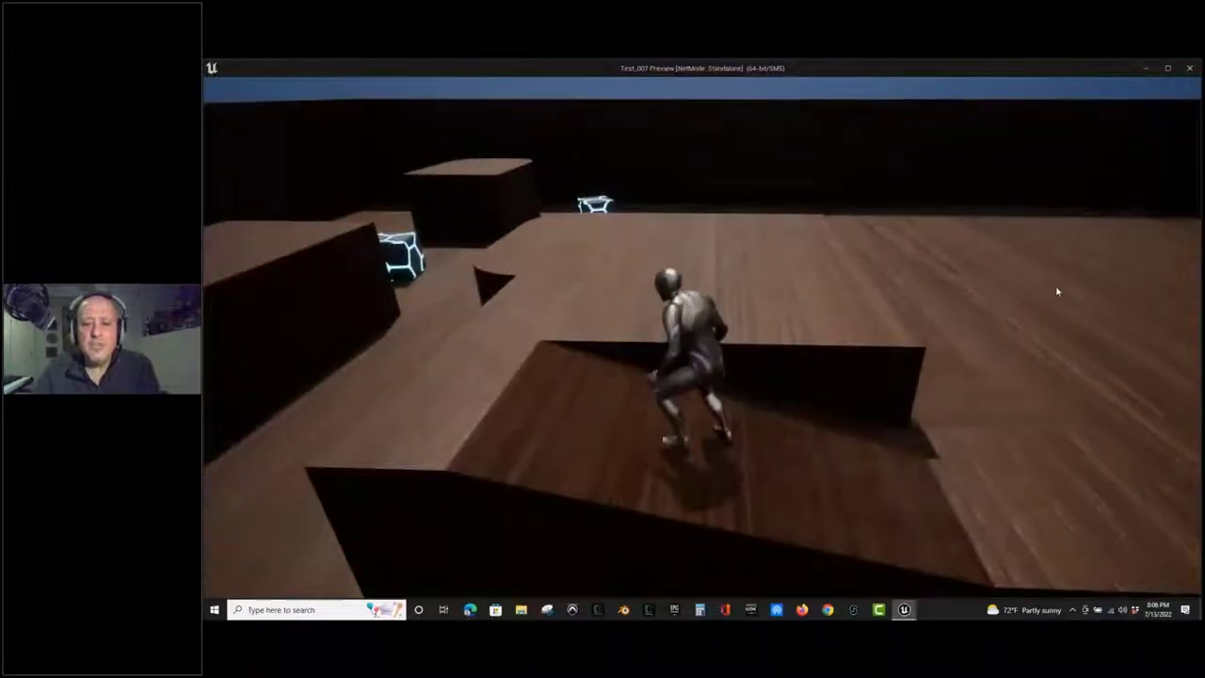
pyautogui.moveTo(1057, 289); pyautogui.dragTo(742, 290)
pyautogui.press('w')
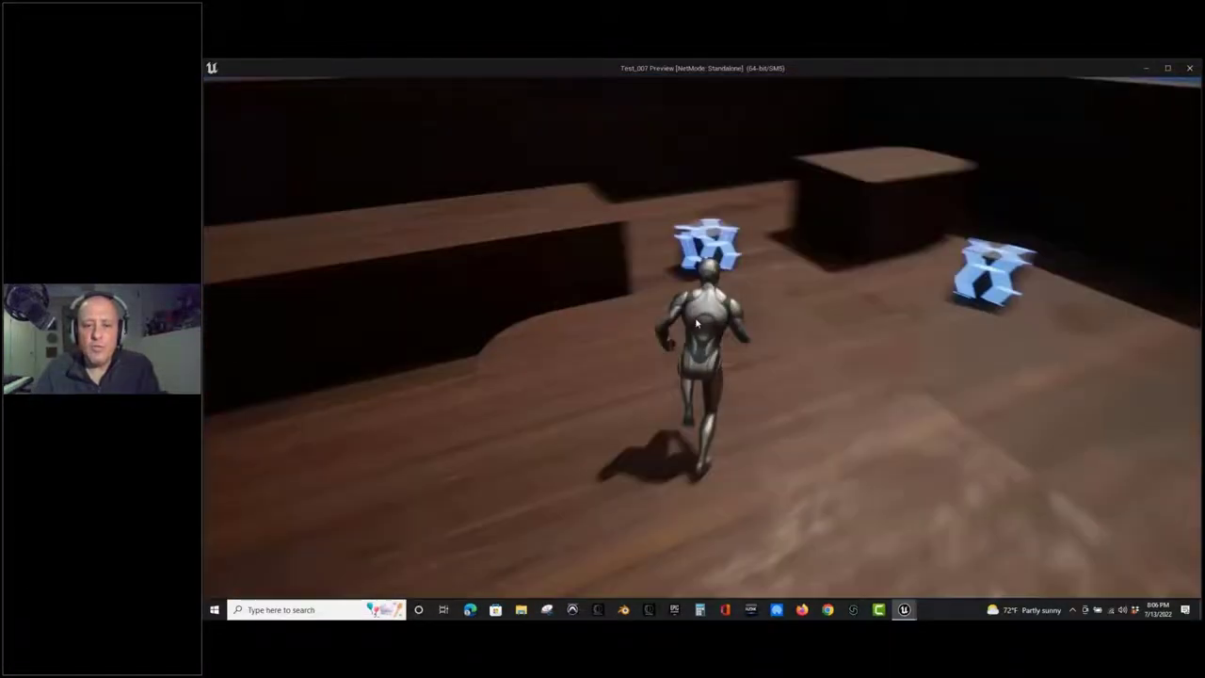
pyautogui.moveTo(697, 323)
pyautogui.mouseDown()
pyautogui.moveTo(597, 310)
pyautogui.moveTo(829, 326)
pyautogui.moveTo(1199, 299)
pyautogui.moveTo(1202, 282)
pyautogui.moveTo(1188, 293)
pyautogui.mouseUp()
pyautogui.press('Escape')
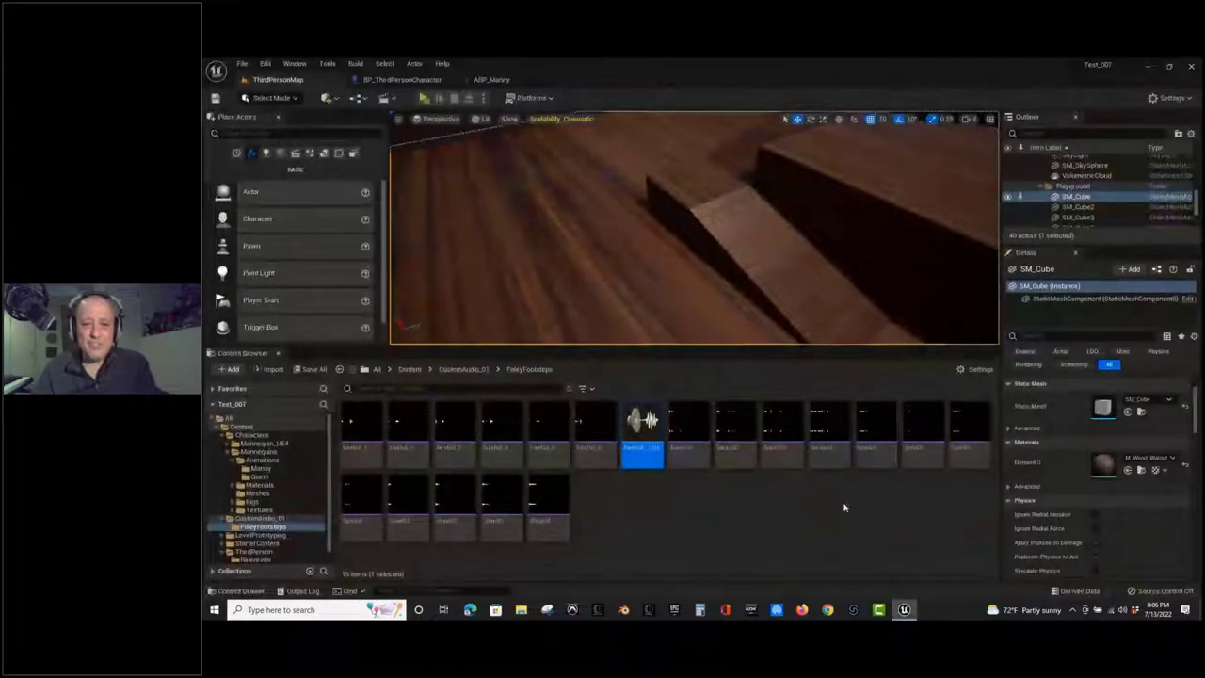
# Go back to the Content folder and open its CustomAudio_01 folder.
pyautogui.click(463, 369)
pyautogui.click(410, 369)
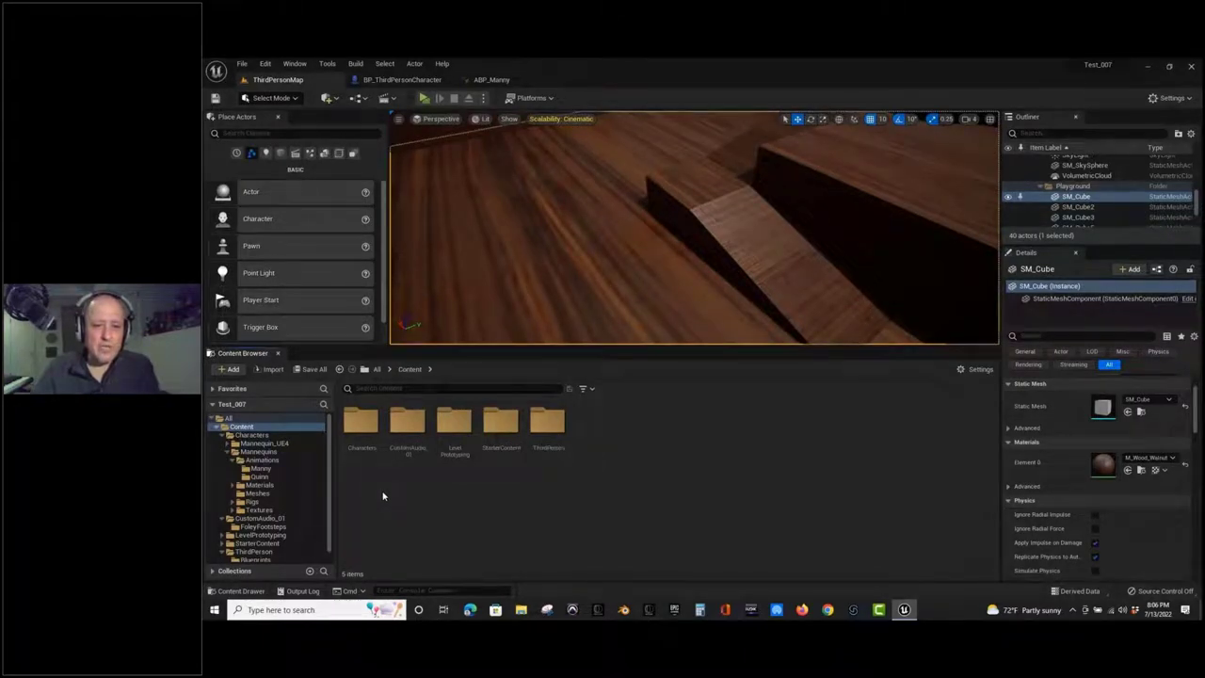
pyautogui.click(415, 417)
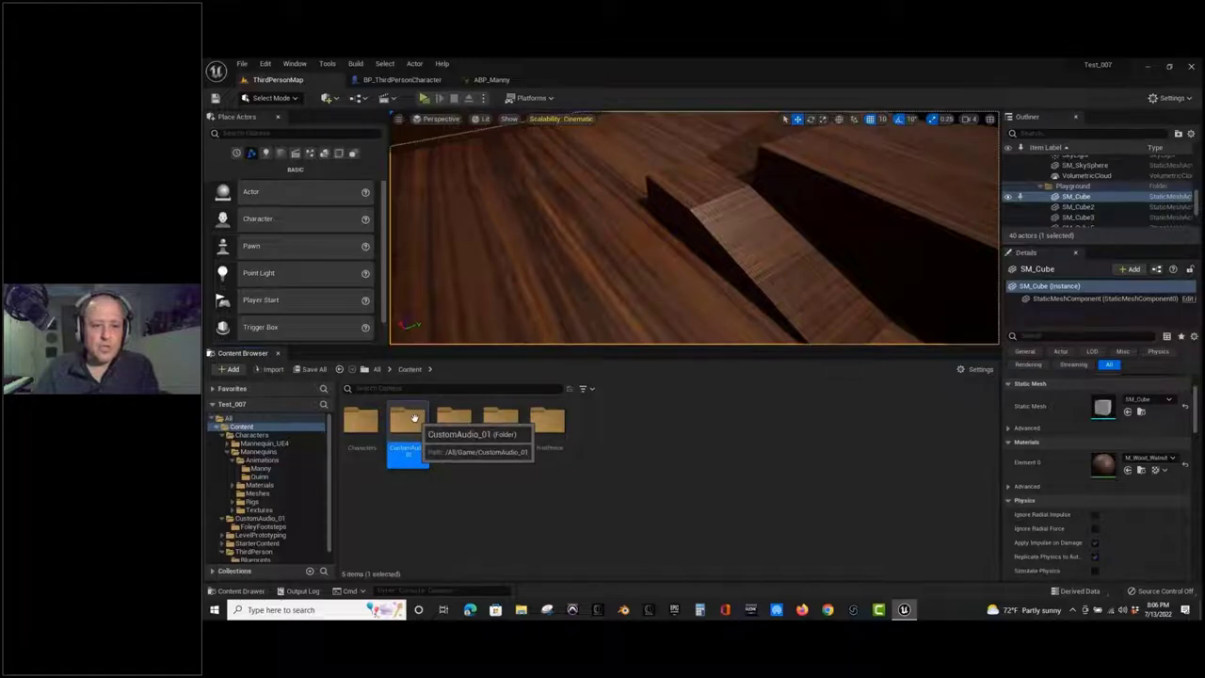
pyautogui.doubleClick(414, 418)
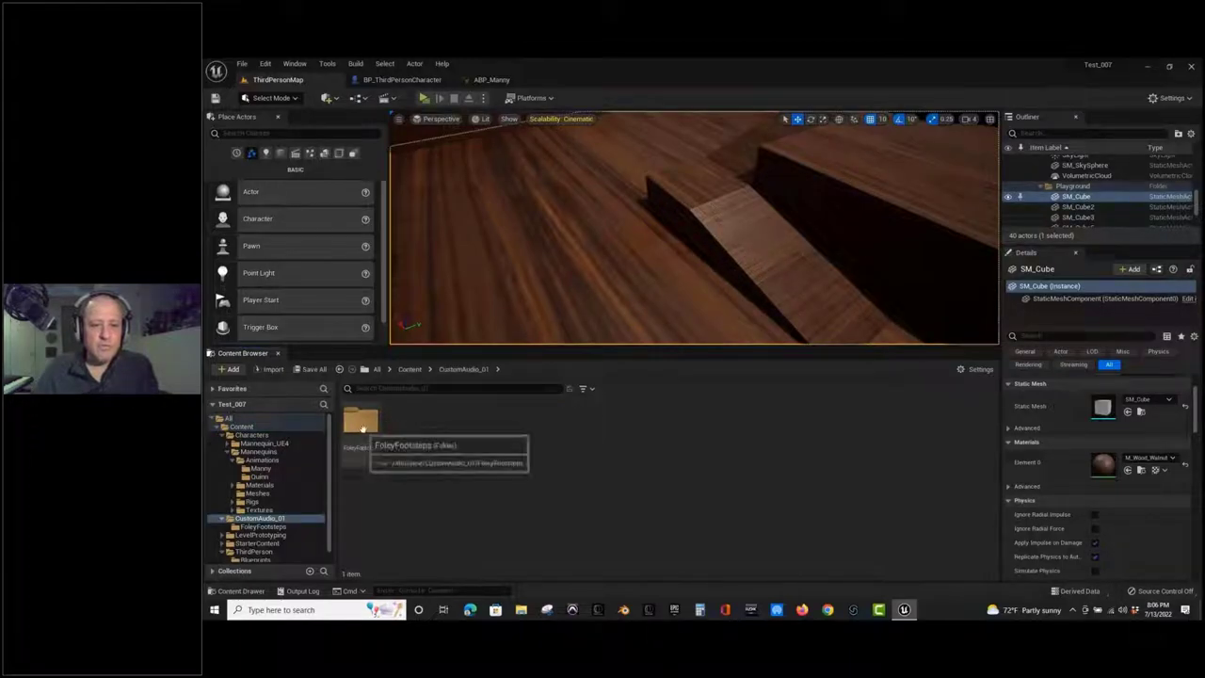
# Create a new folder named MSS_FoleyFootsteps inside CustomAudio_01.
pyautogui.rightClick(424, 446)
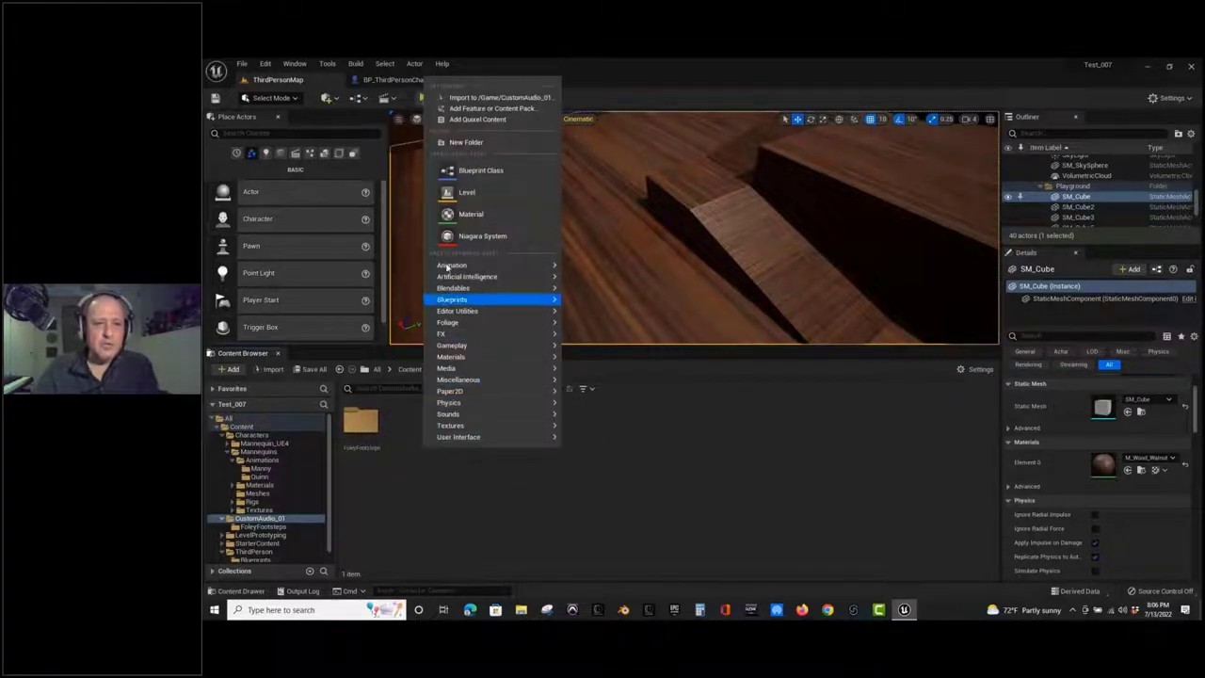
pyautogui.click(466, 141)
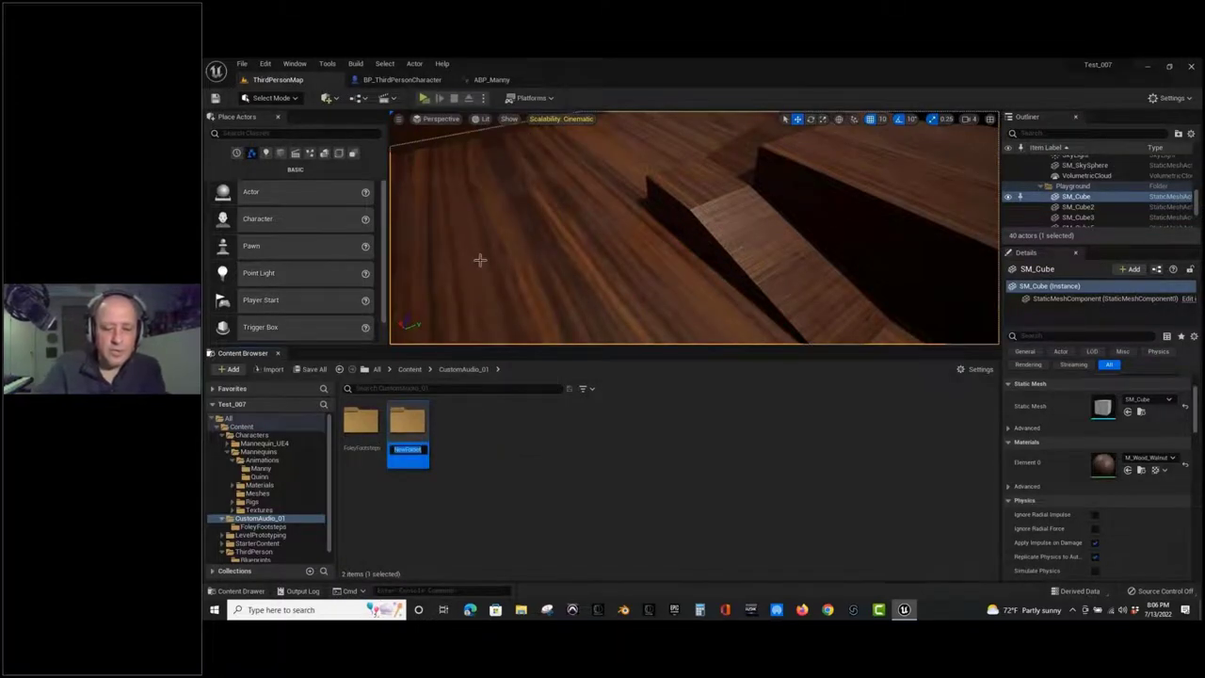
pyautogui.write('Fol')
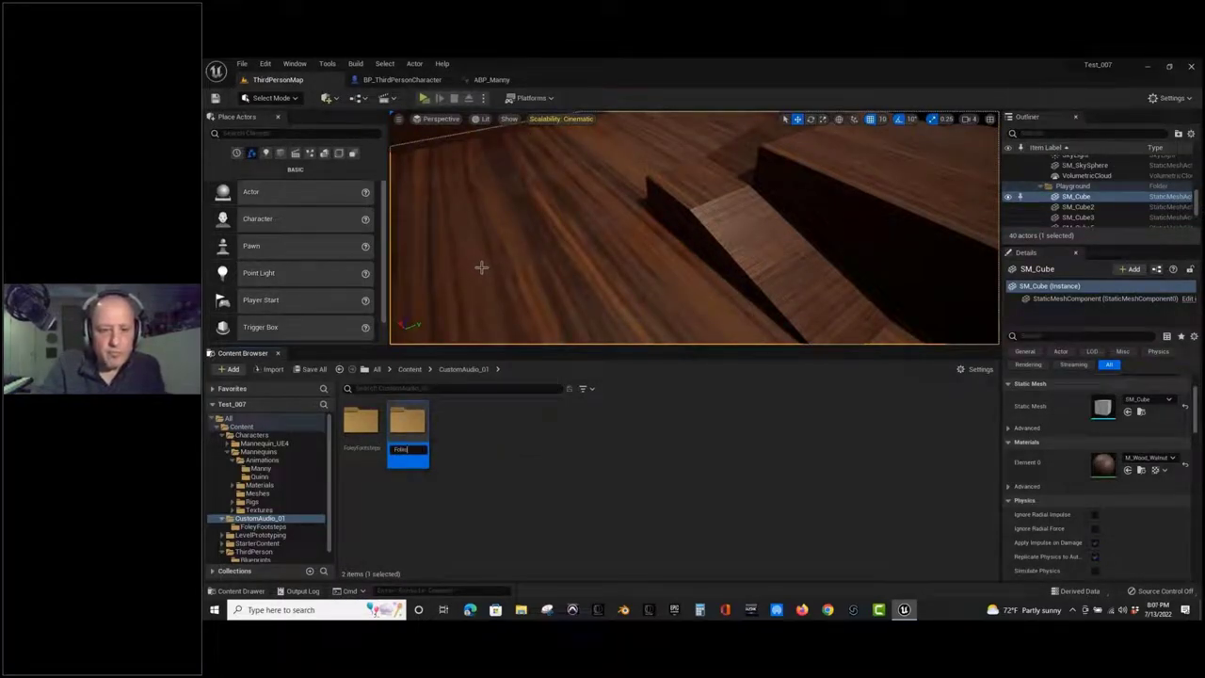
pyautogui.write('eyFi')
pyautogui.write('otsteps')
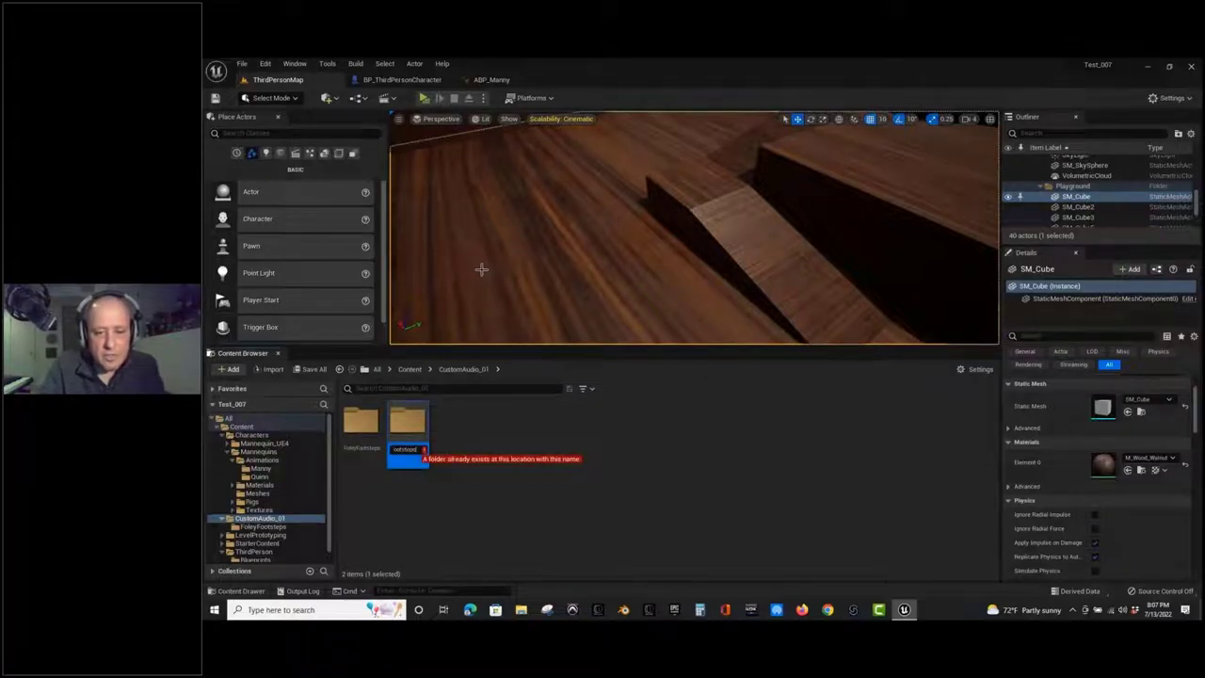
pyautogui.write('01')
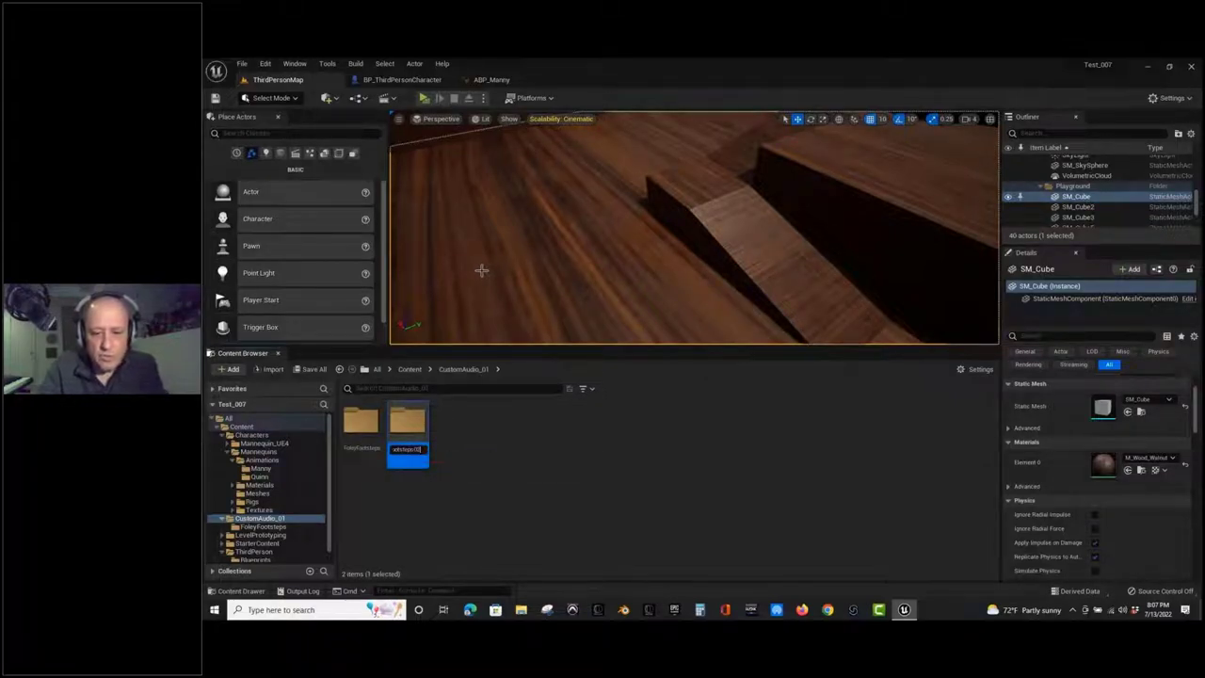
pyautogui.press('BackSpace')
pyautogui.press('BackSpace')
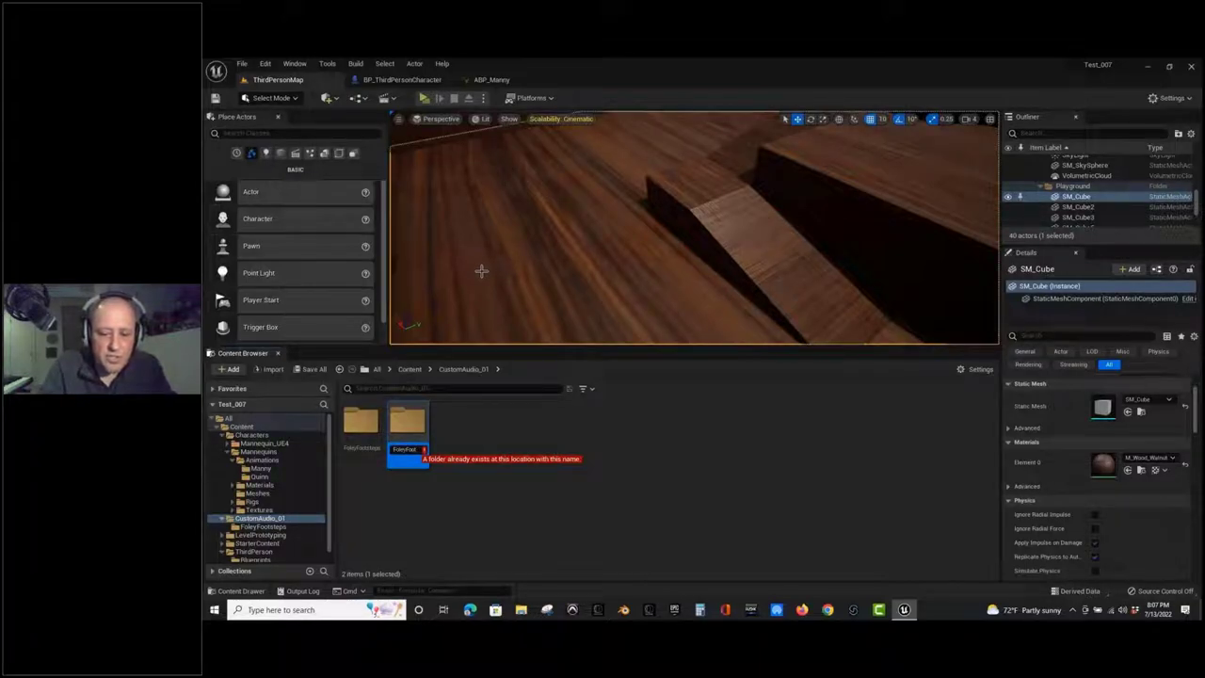
pyautogui.write('2')
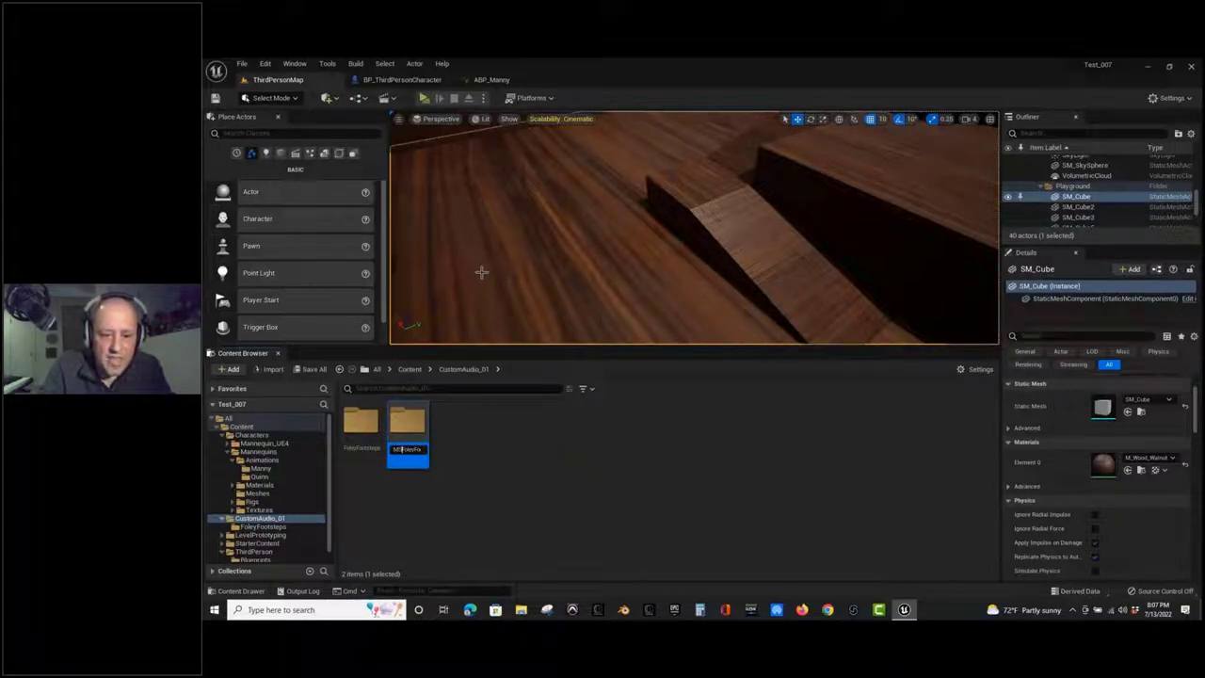
pyautogui.press('Return')
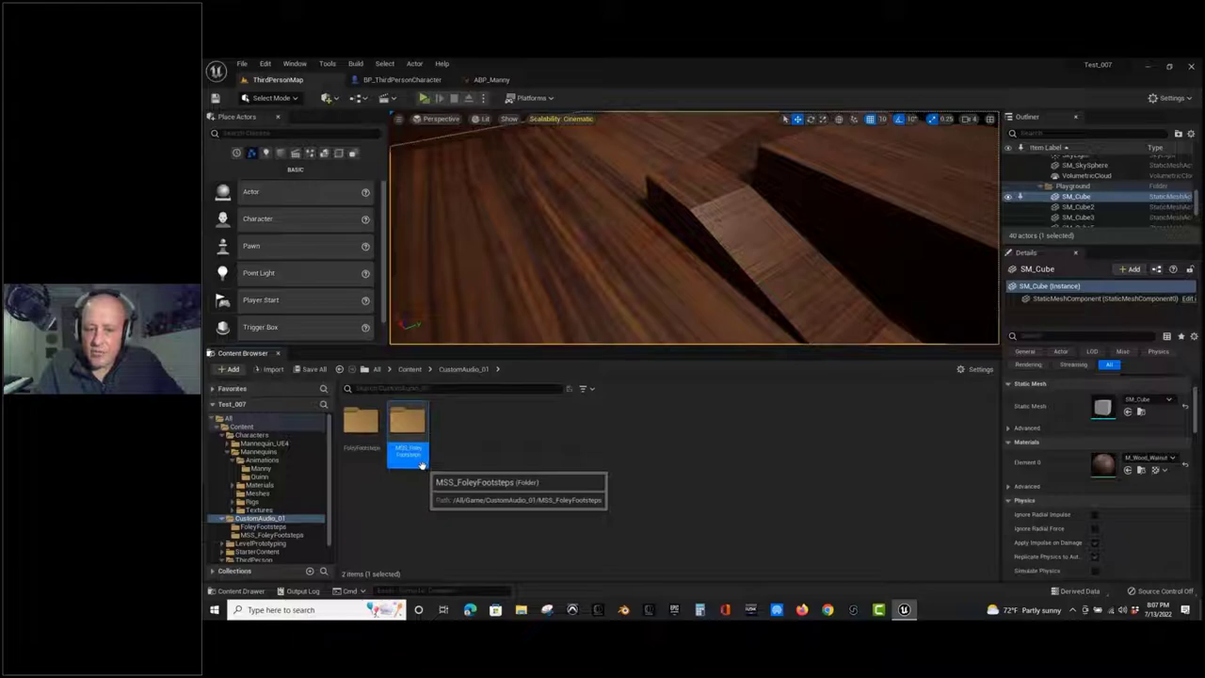
# Open the empty MSS_FoleyFootsteps folder, and return to ABP_Manny's Event Graph.
pyautogui.doubleClick(407, 419)
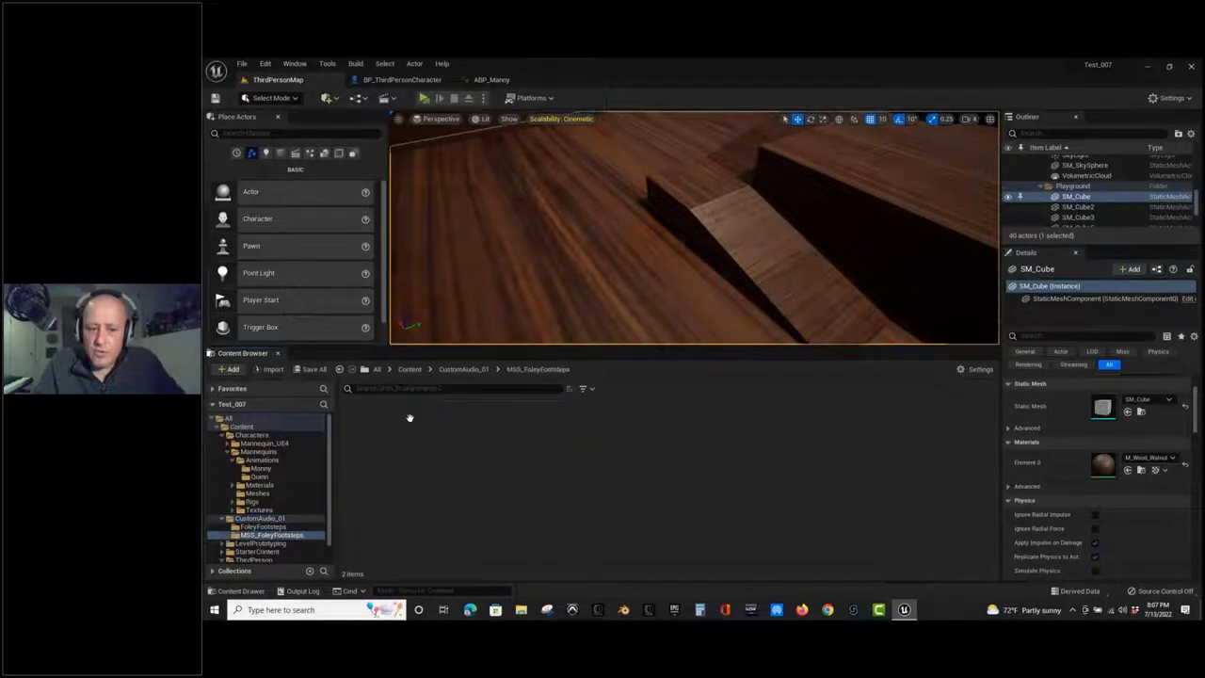
pyautogui.rightClick(395, 479)
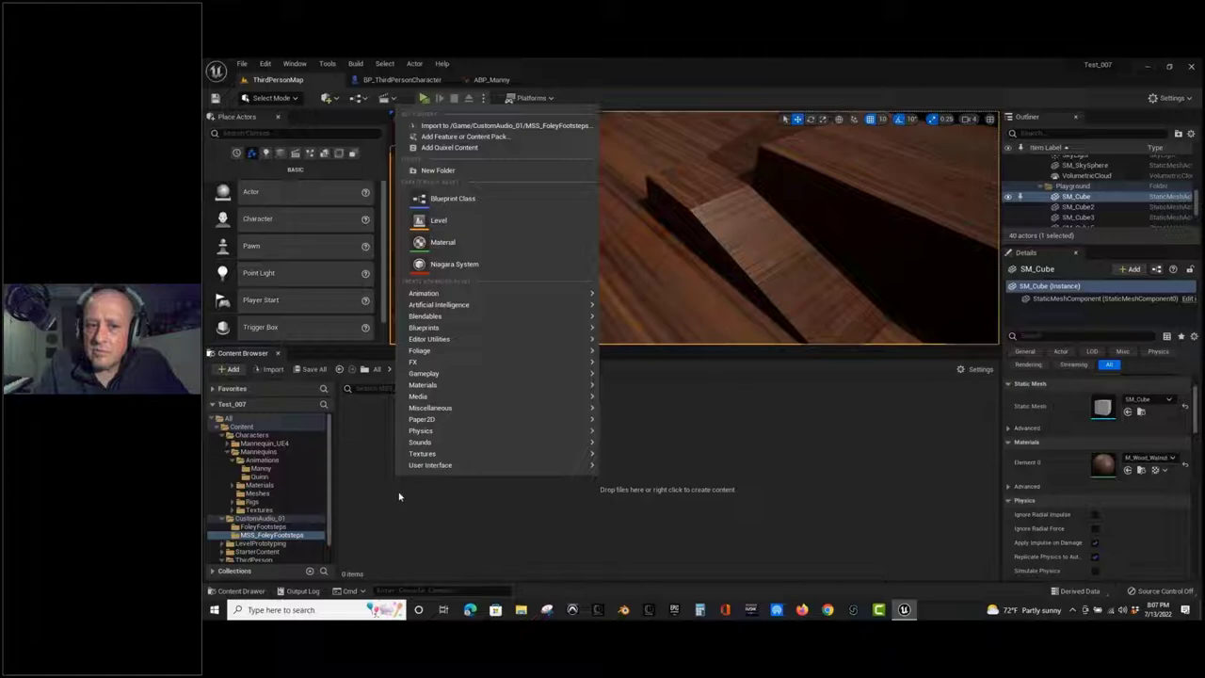
pyautogui.click(401, 499)
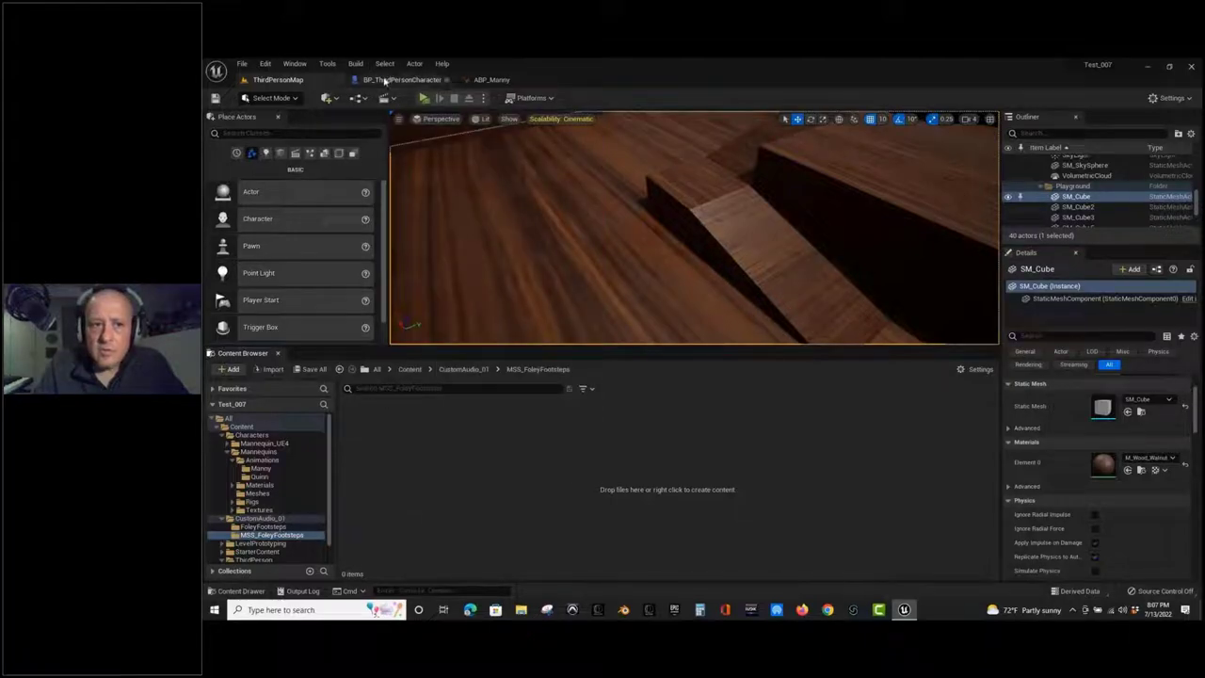
pyautogui.click(490, 80)
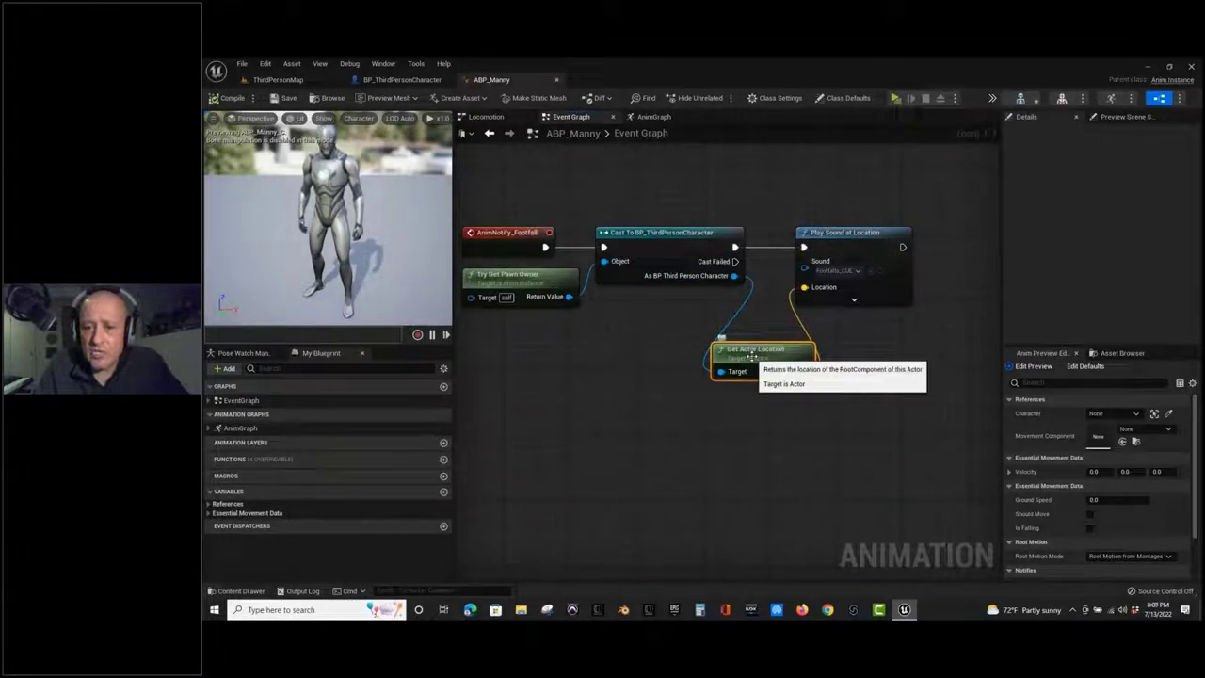
# Save and close ABP_Manny, and return to the ThirdPersonMap level.
pyautogui.moveTo(805, 289)
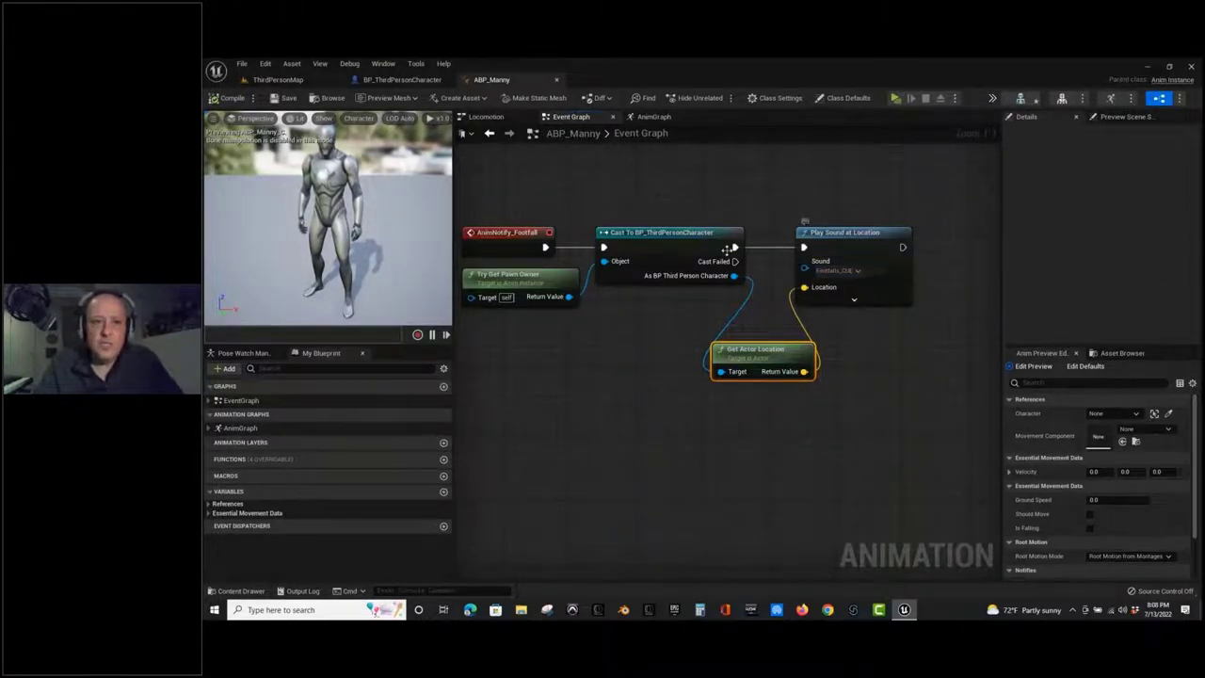
pyautogui.click(285, 98)
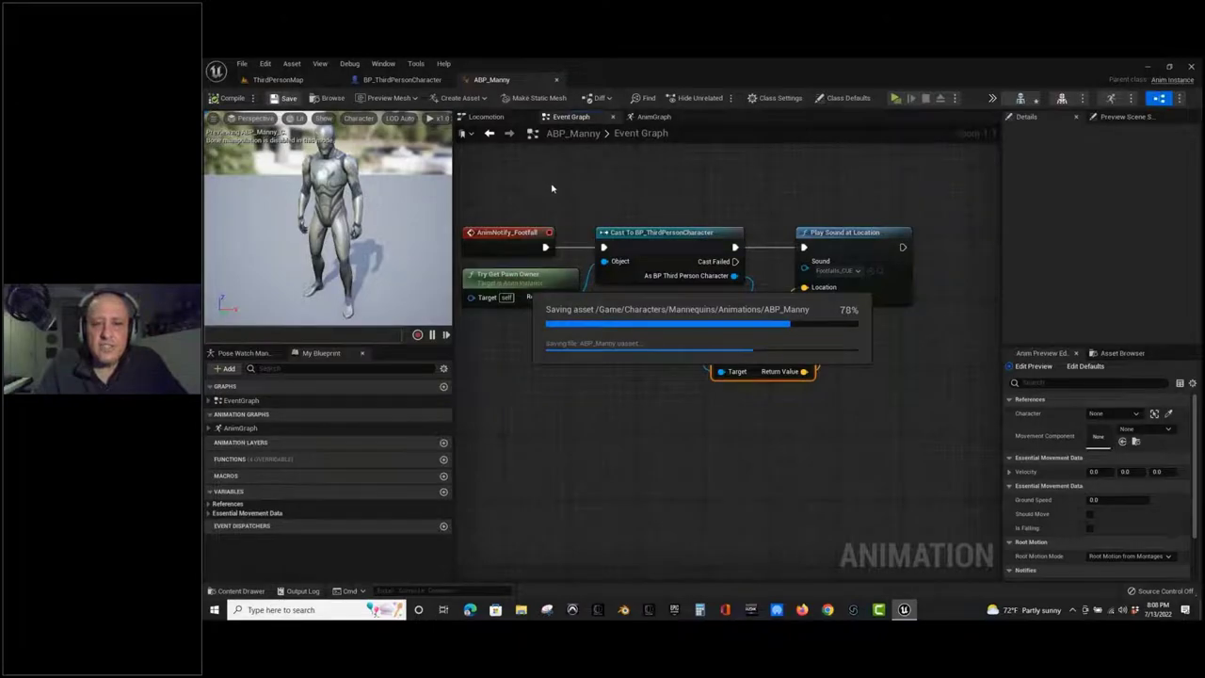
pyautogui.click(558, 79)
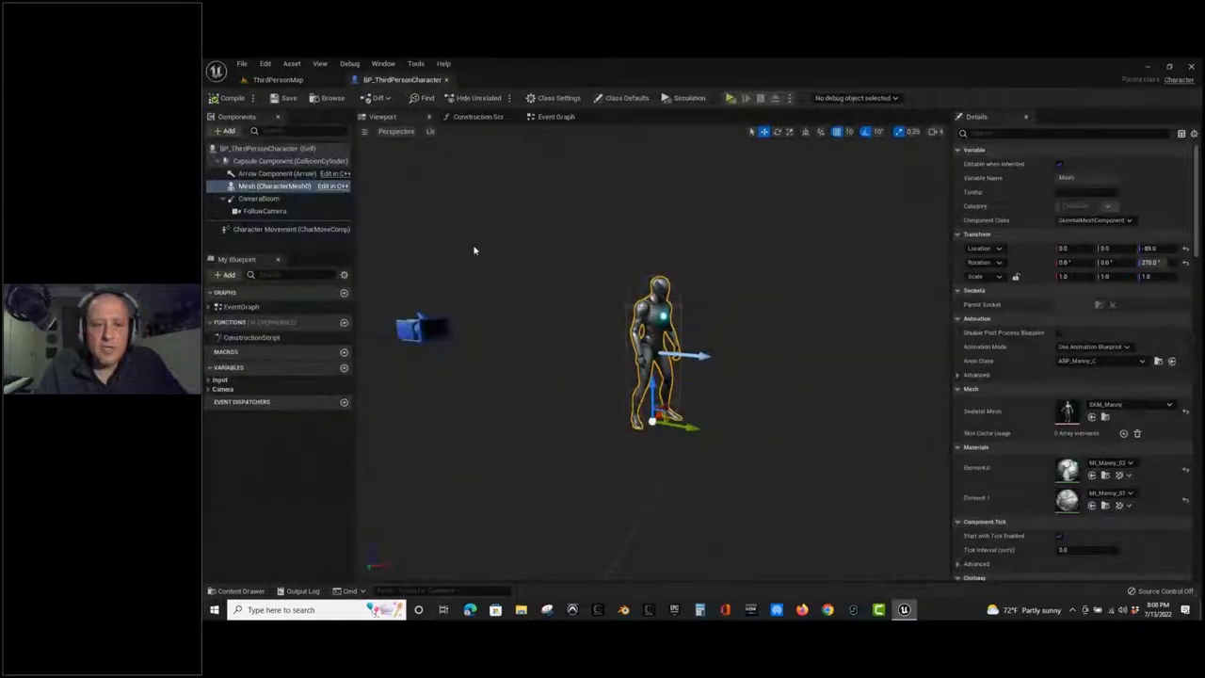
pyautogui.click(281, 80)
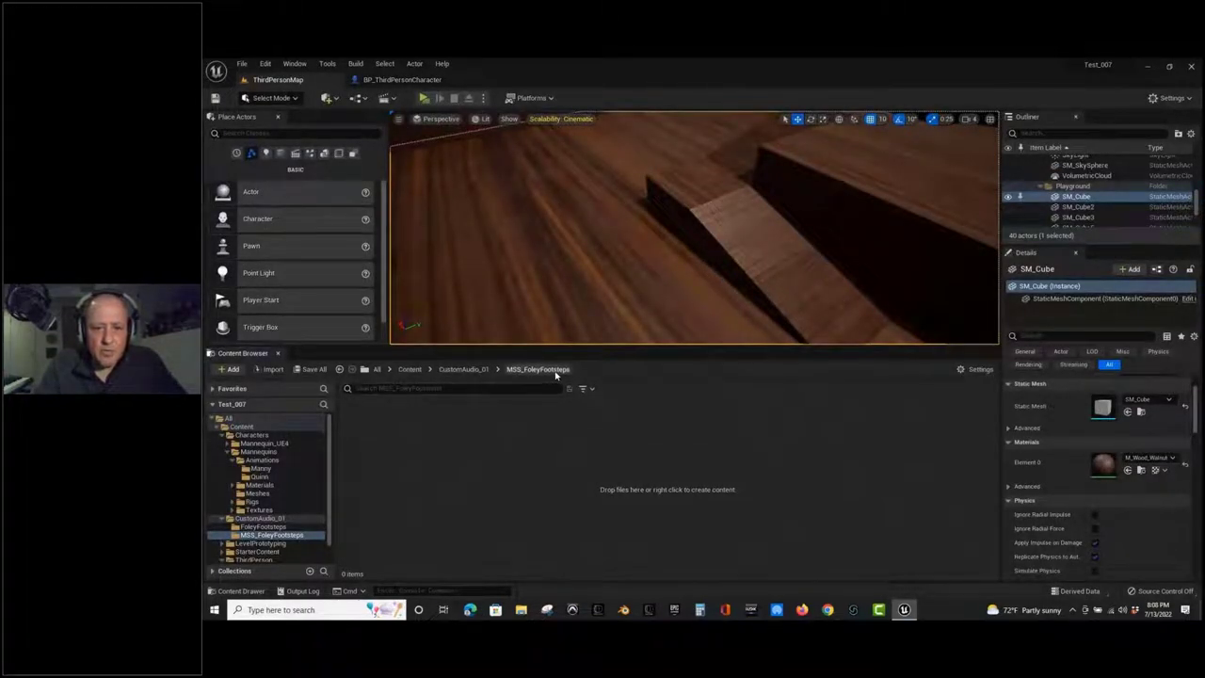
# Create a MetaSound Source named MSS_CharacterFoley in the MSS_FoleyFootsteps folder.
pyautogui.rightClick(372, 500)
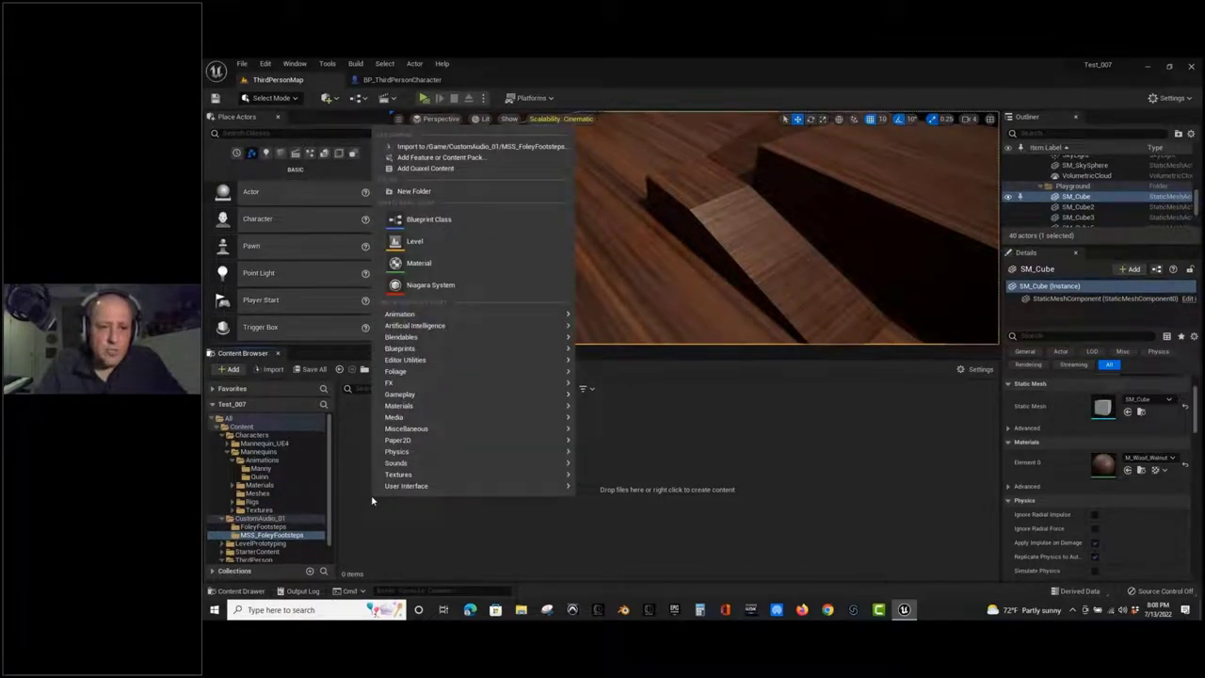
pyautogui.moveTo(398, 462)
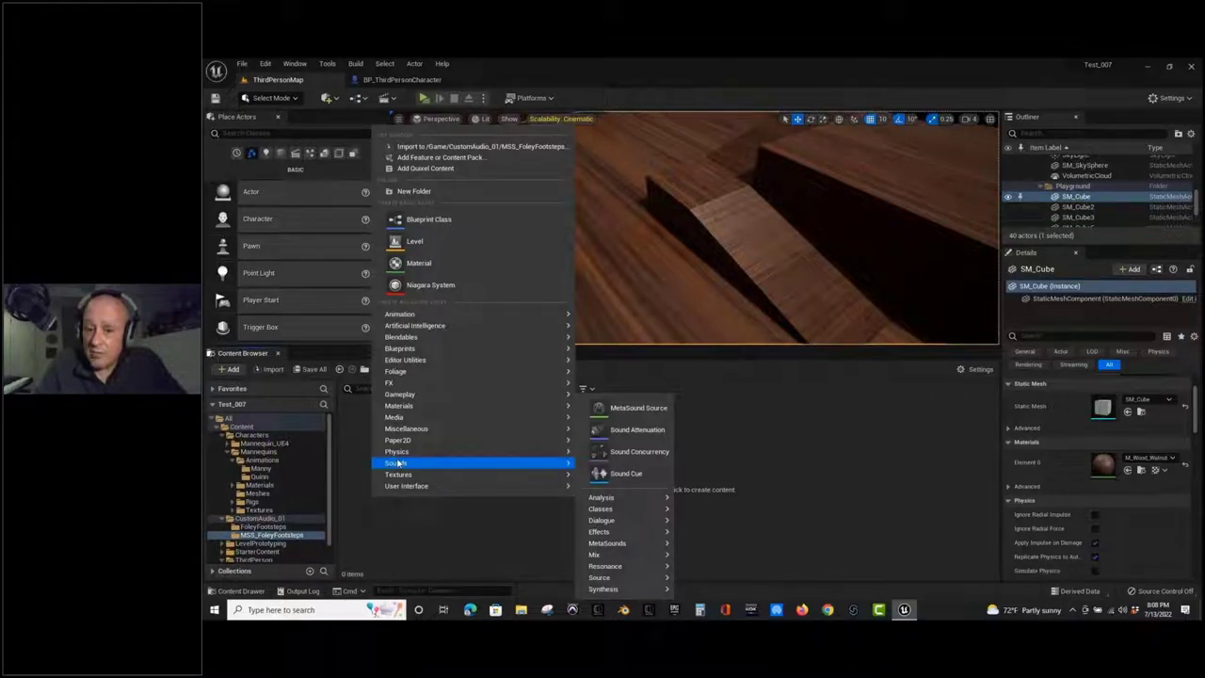
pyautogui.click(630, 408)
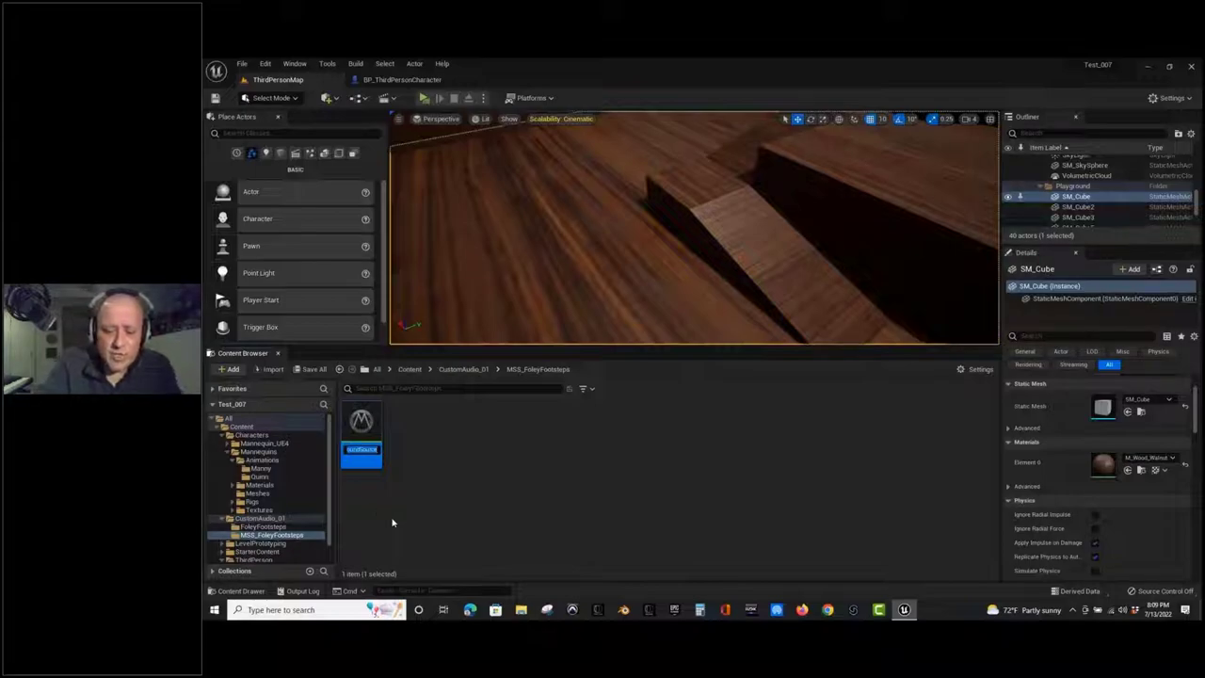
pyautogui.write('MSS')
pyautogui.write('_')
pyautogui.write('Charact')
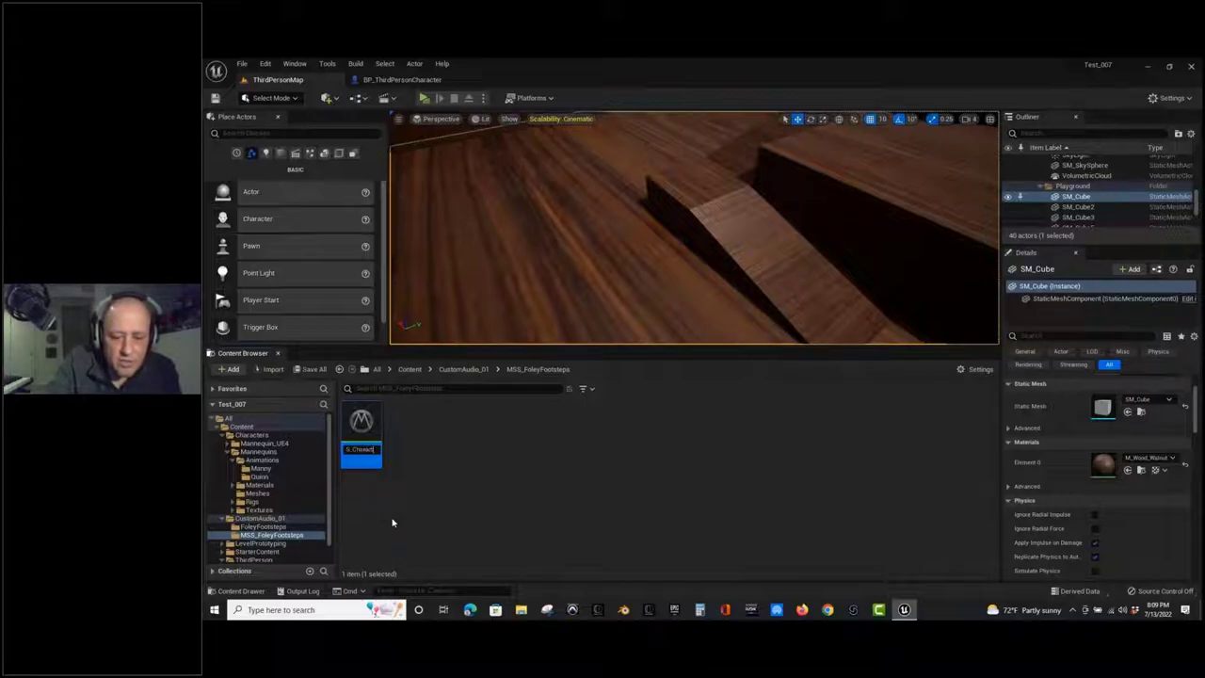
pyautogui.write('erFoley')
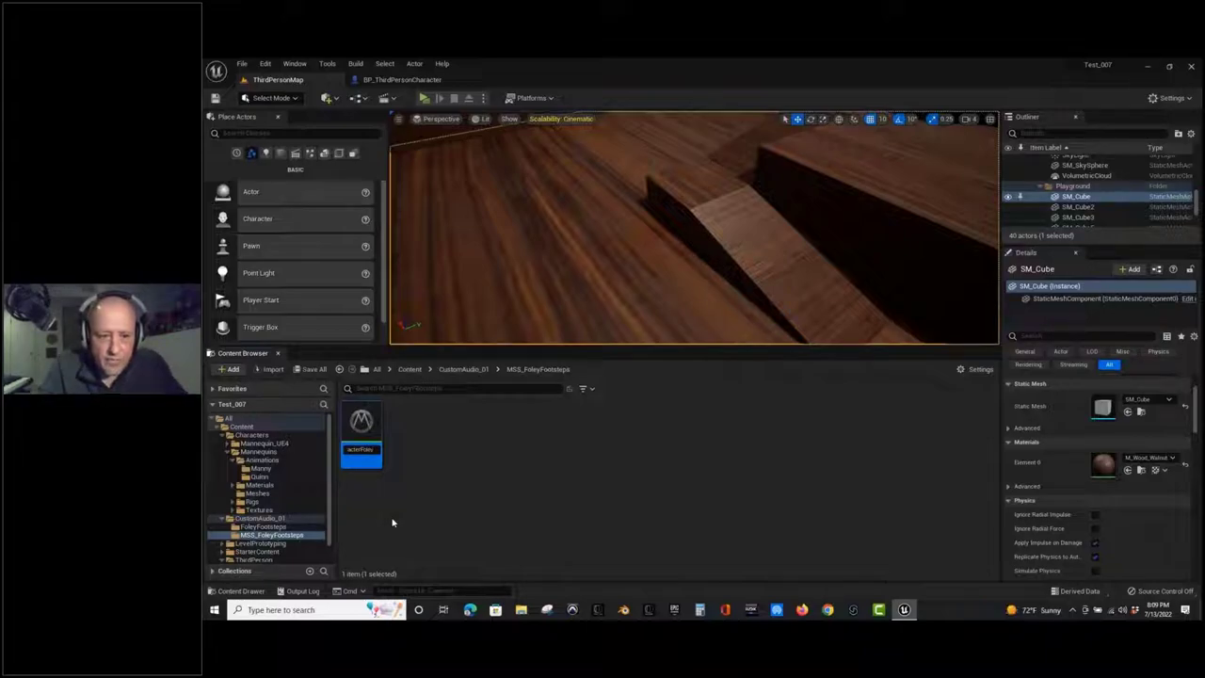
pyautogui.press('Return')
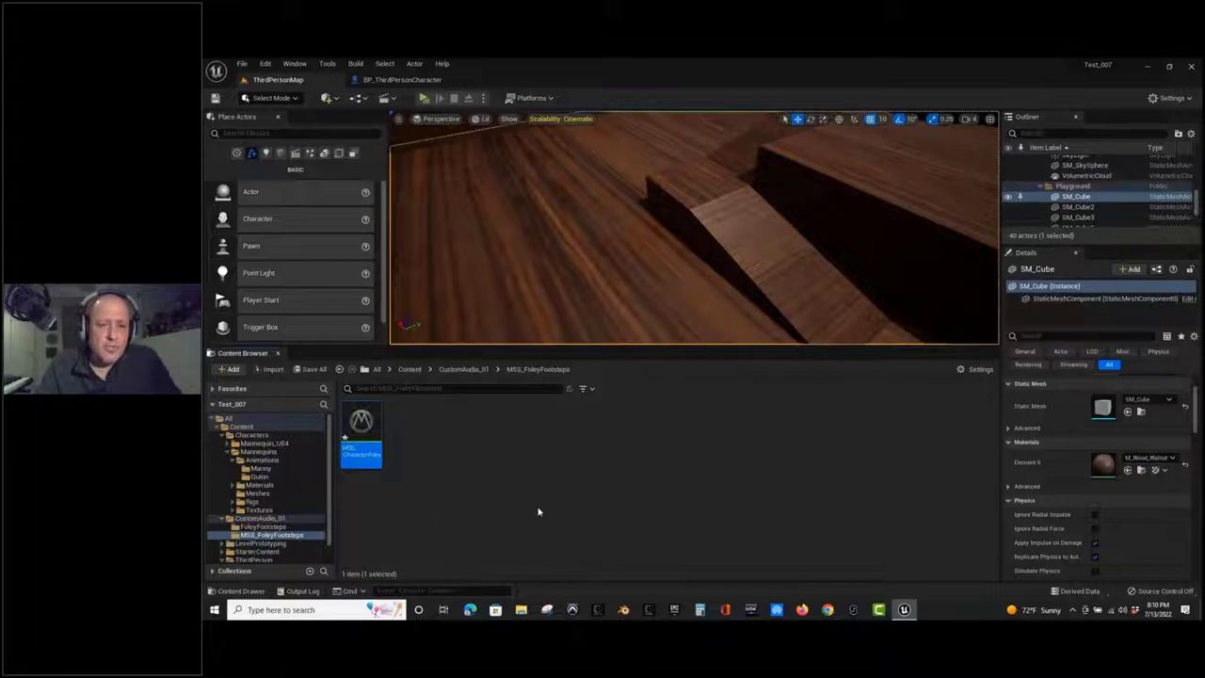
# Open MSS_CharacterFoley and dock its editor alongside the other open asset editors.
pyautogui.doubleClick(357, 454)
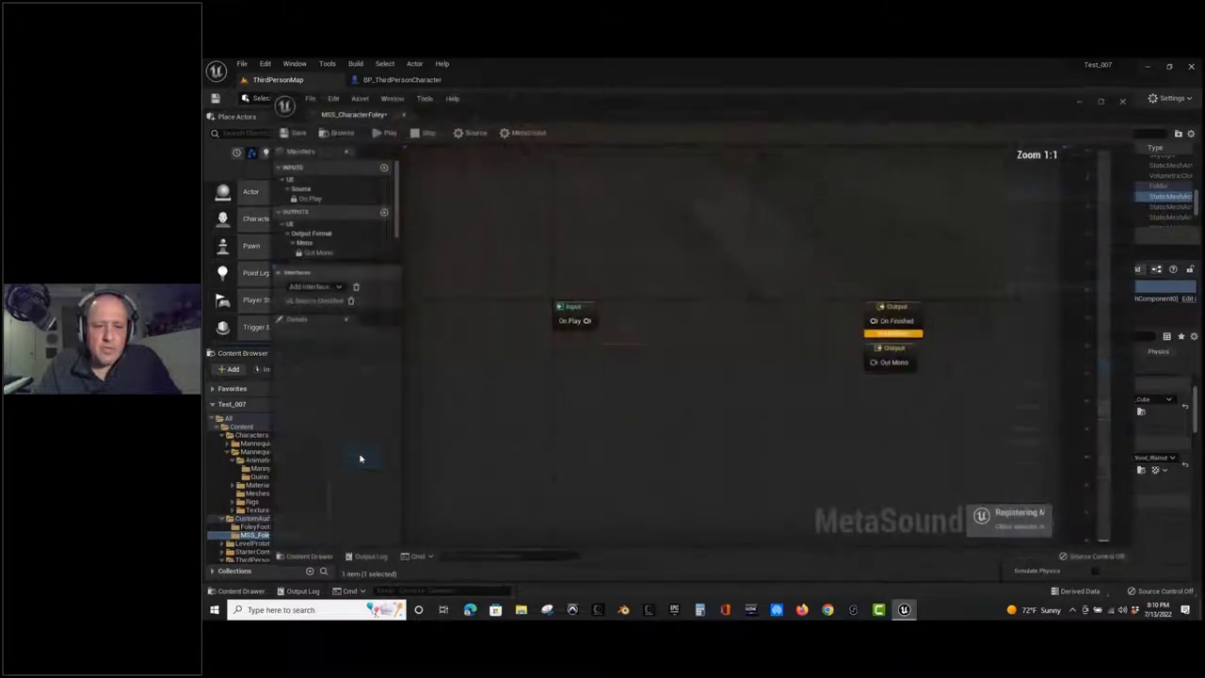
pyautogui.moveTo(699, 406); pyautogui.dragTo(617, 326, button='right')
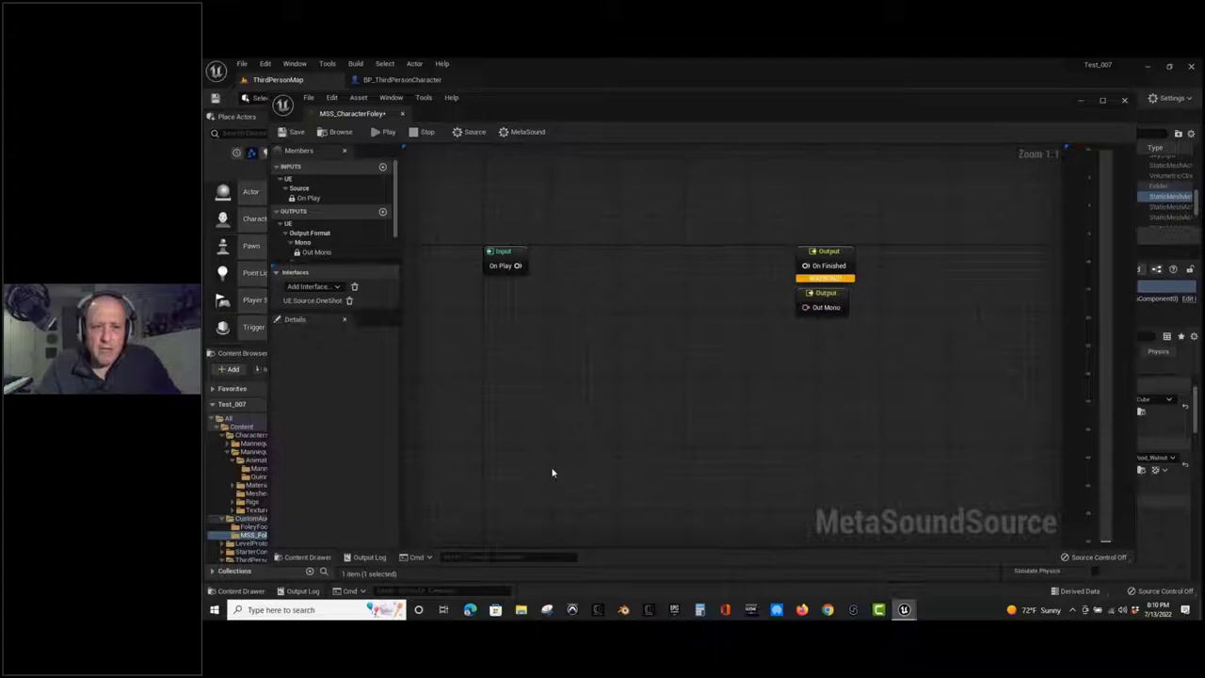
pyautogui.moveTo(362, 114); pyautogui.dragTo(452, 83)
pyautogui.moveTo(584, 299); pyautogui.dragTo(643, 323, button='right')
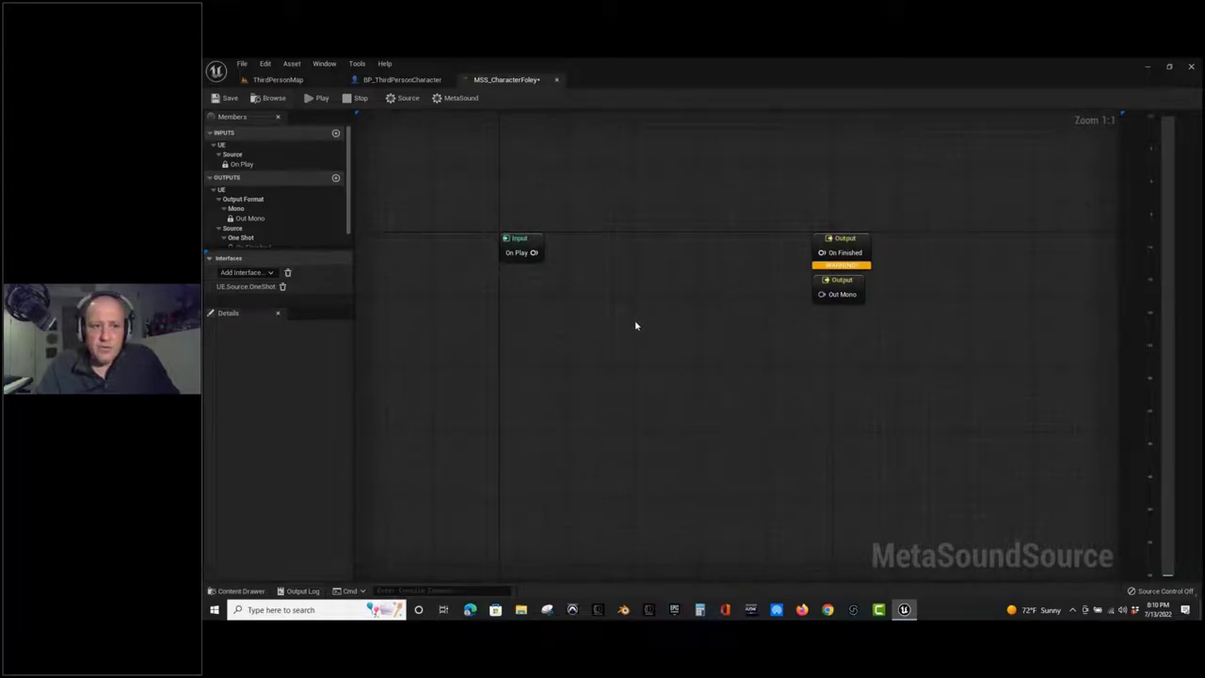
# Spread the On Play input and On Finished output nodes apart, and place a Wave Player node between them.
pyautogui.moveTo(846, 242); pyautogui.dragTo(841, 222)
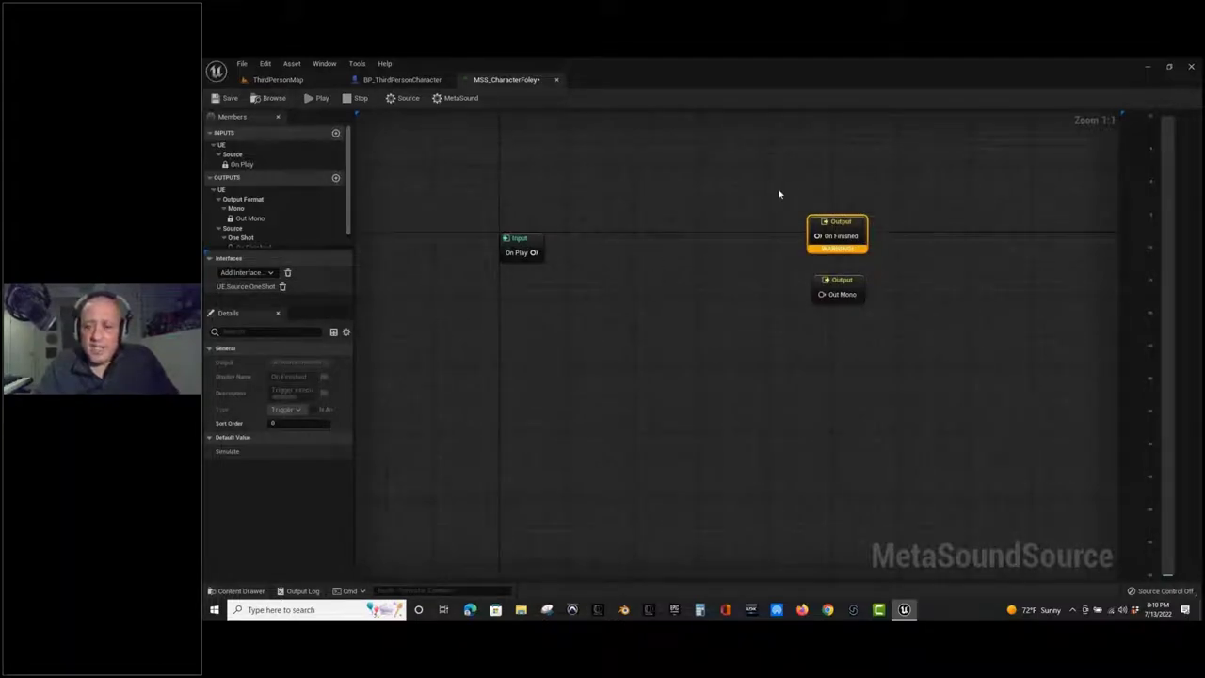
pyautogui.moveTo(533, 242); pyautogui.dragTo(469, 222)
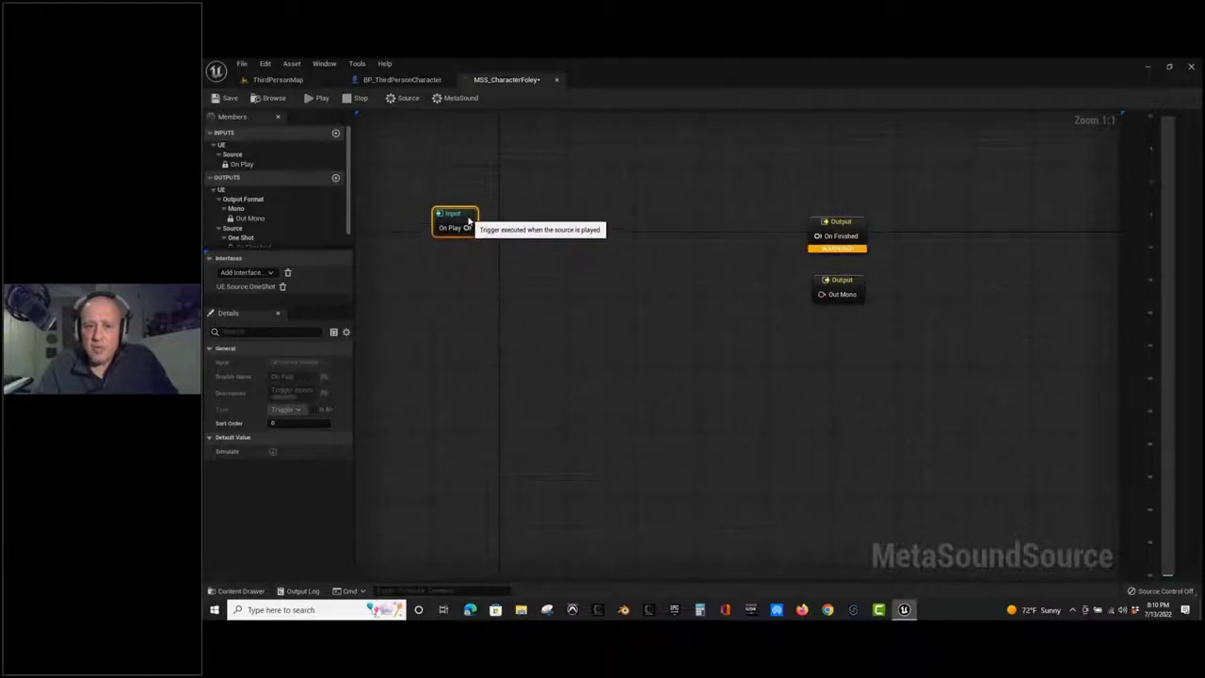
pyautogui.rightClick(596, 247)
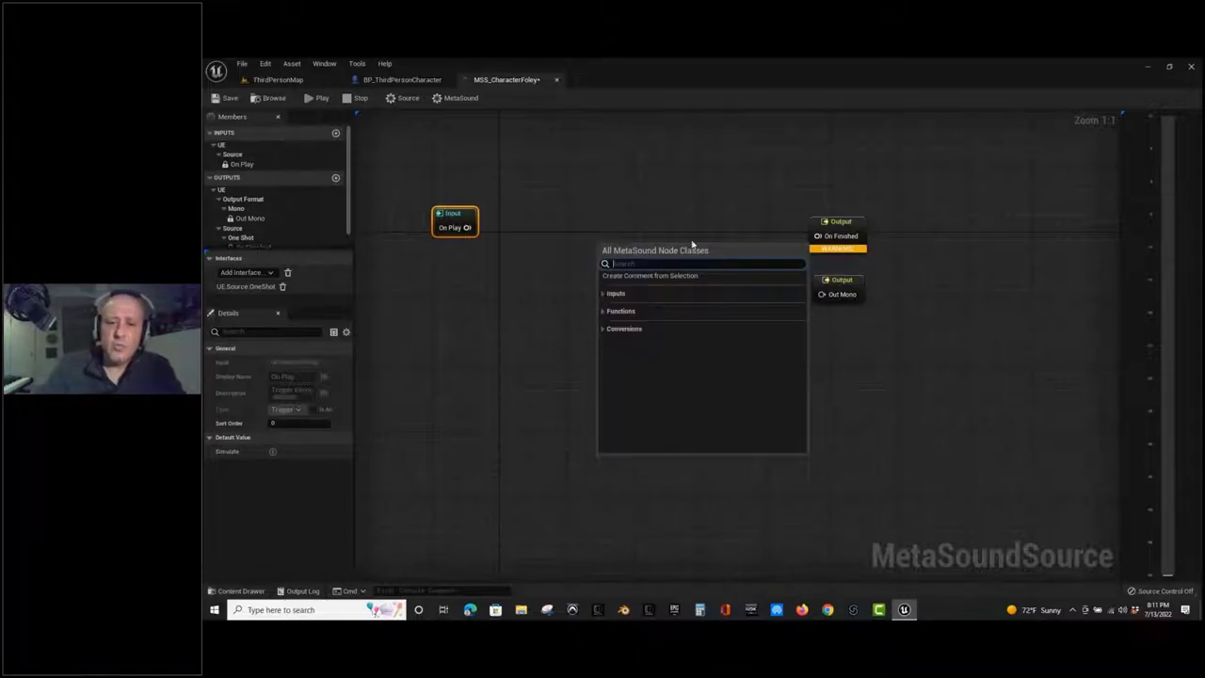
pyautogui.write('Wave')
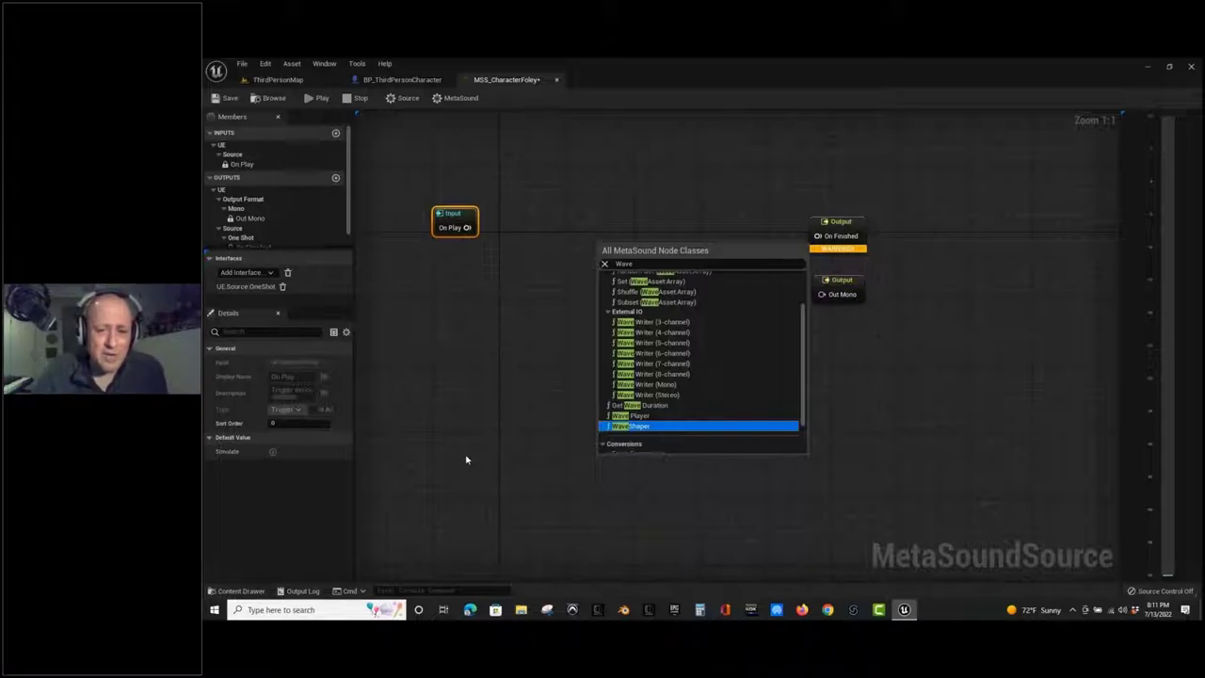
pyautogui.click(634, 420)
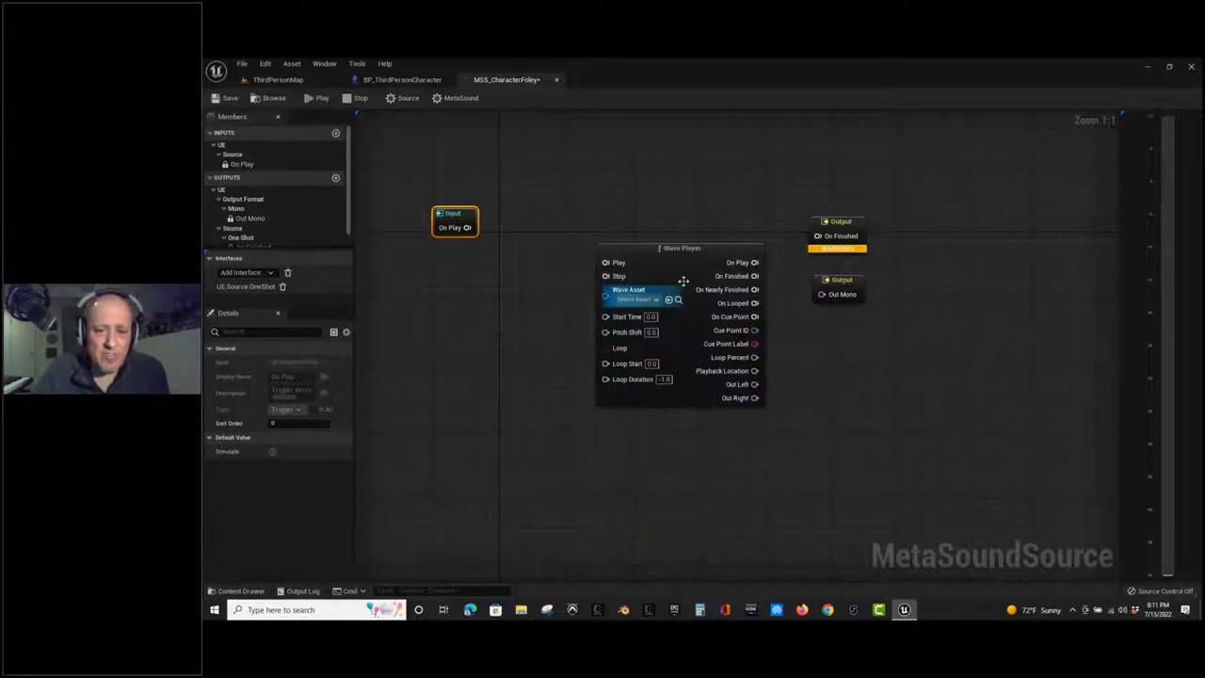
pyautogui.moveTo(681, 243); pyautogui.dragTo(679, 212)
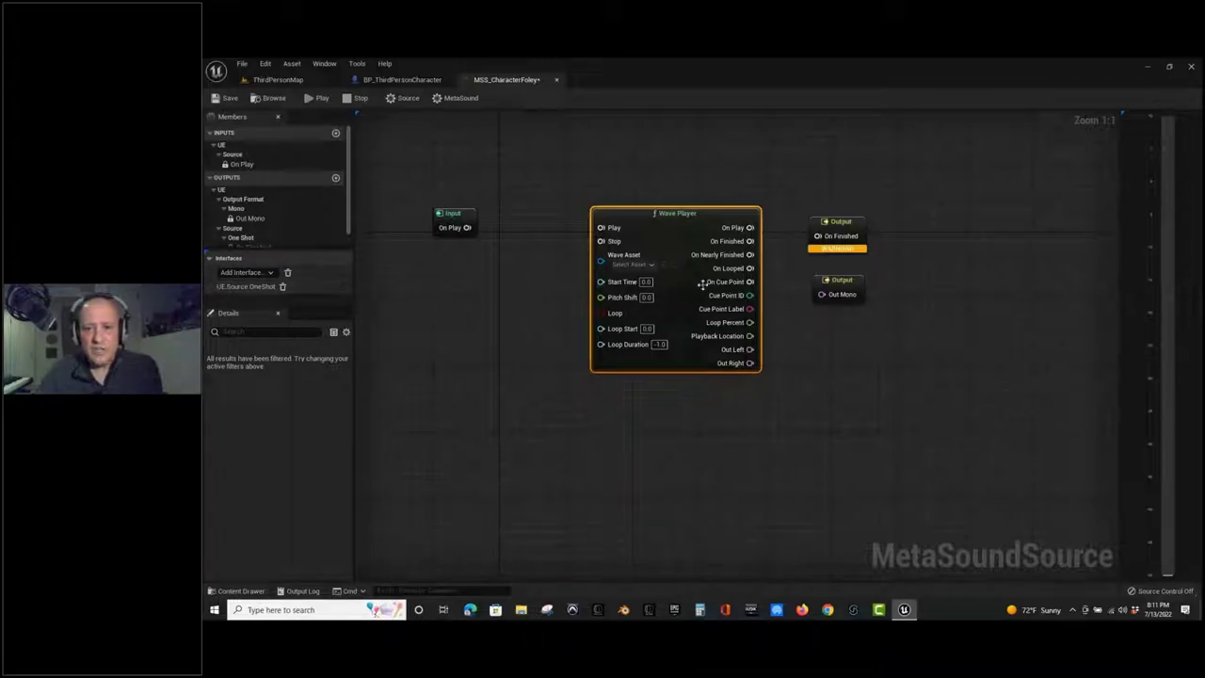
# Connect the Wave Player's On Finished to the On Finished output, and try wiring Out Left to the lowered Out Mono output.
pyautogui.moveTo(750, 241); pyautogui.dragTo(859, 207)
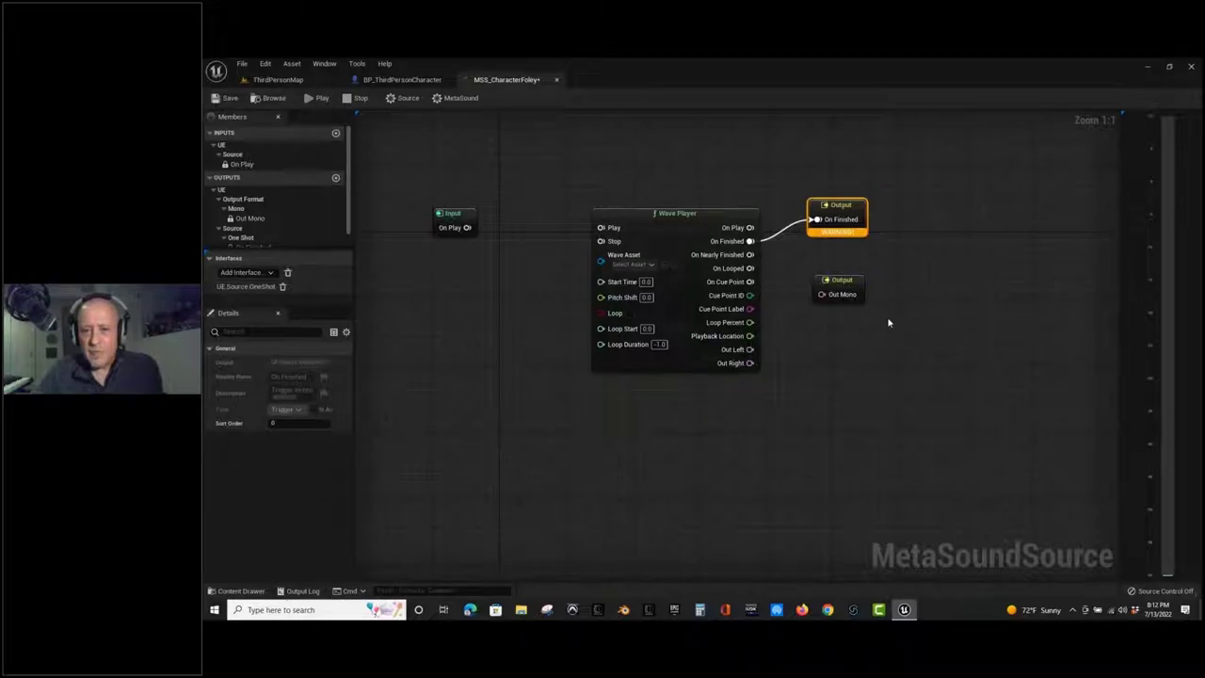
pyautogui.moveTo(840, 281); pyautogui.dragTo(841, 345)
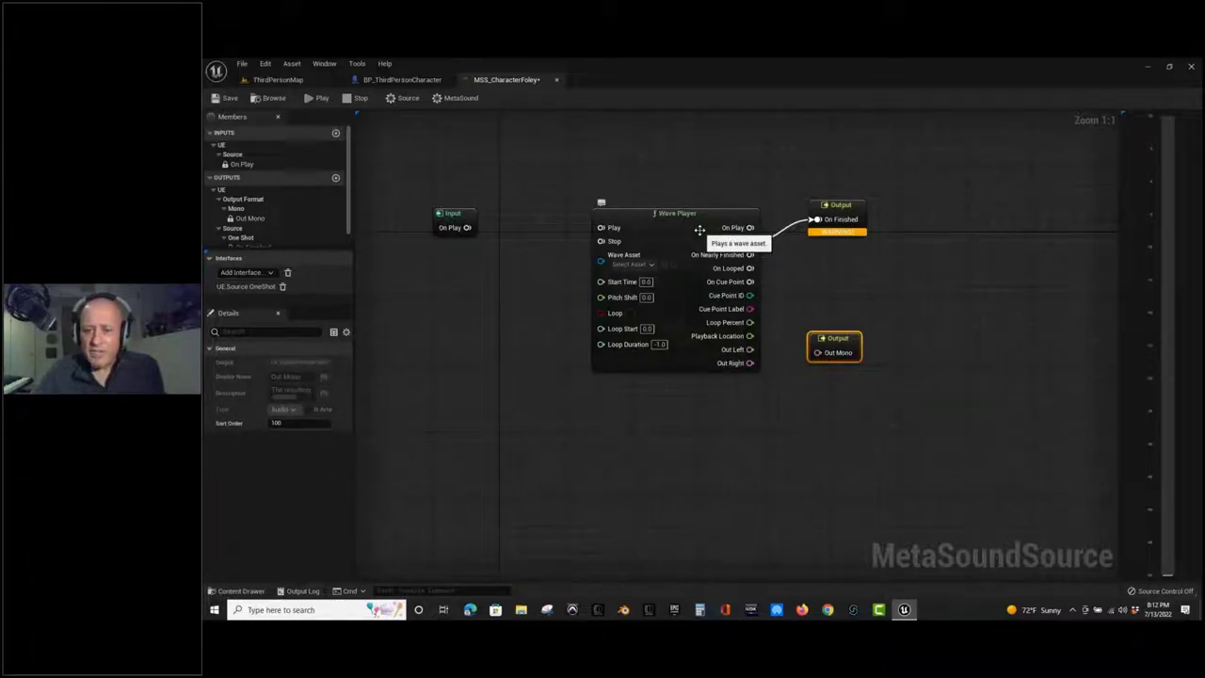
pyautogui.moveTo(750, 350); pyautogui.dragTo(816, 353)
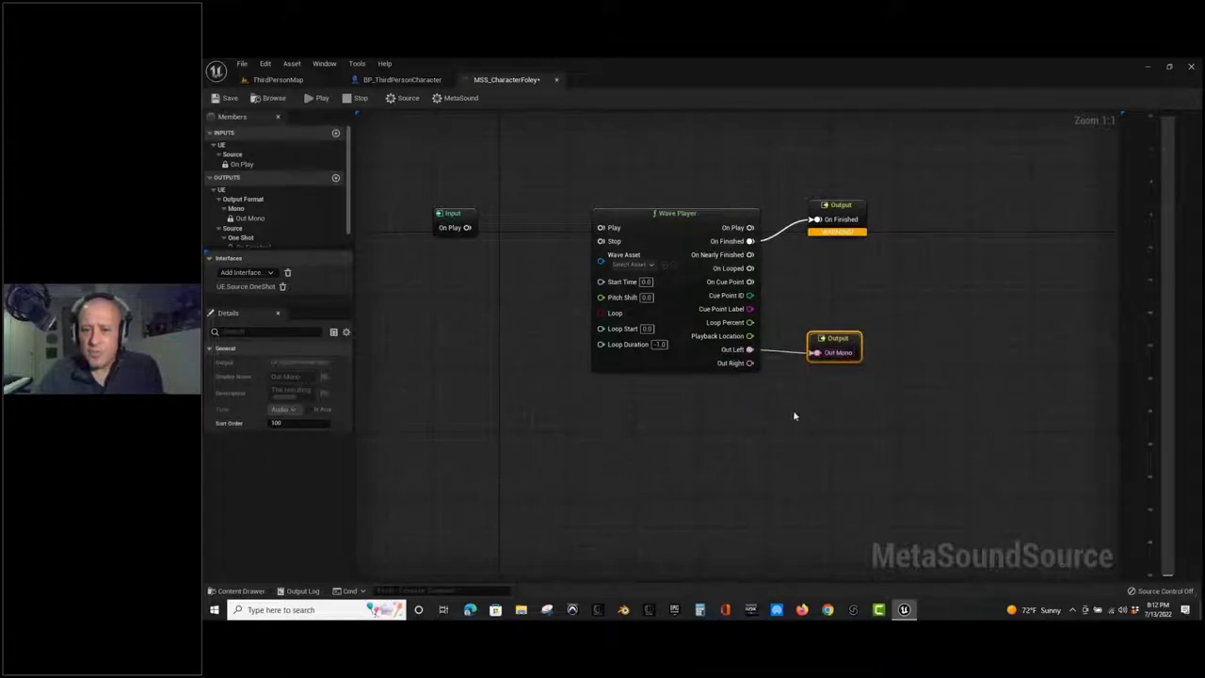
pyautogui.keyDown('alt'); pyautogui.click(815, 353); pyautogui.keyUp('alt')
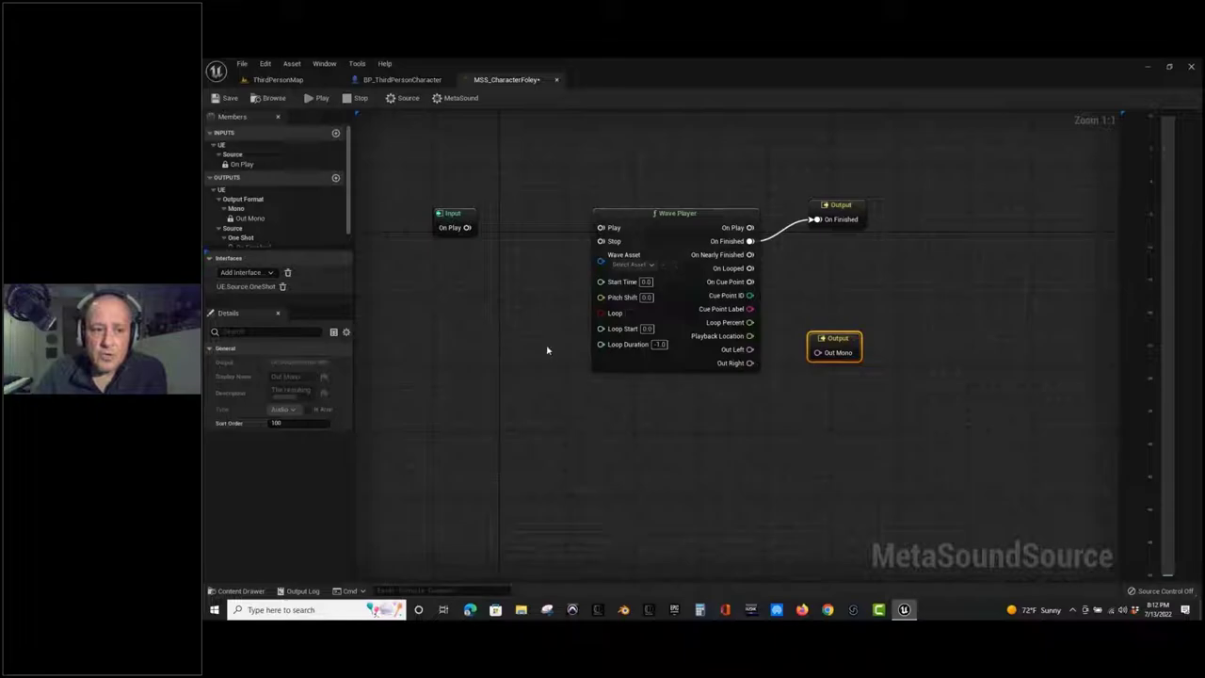
# Examine the Output Format choices in the MetaSound settings and select Mono.
pyautogui.click(454, 100)
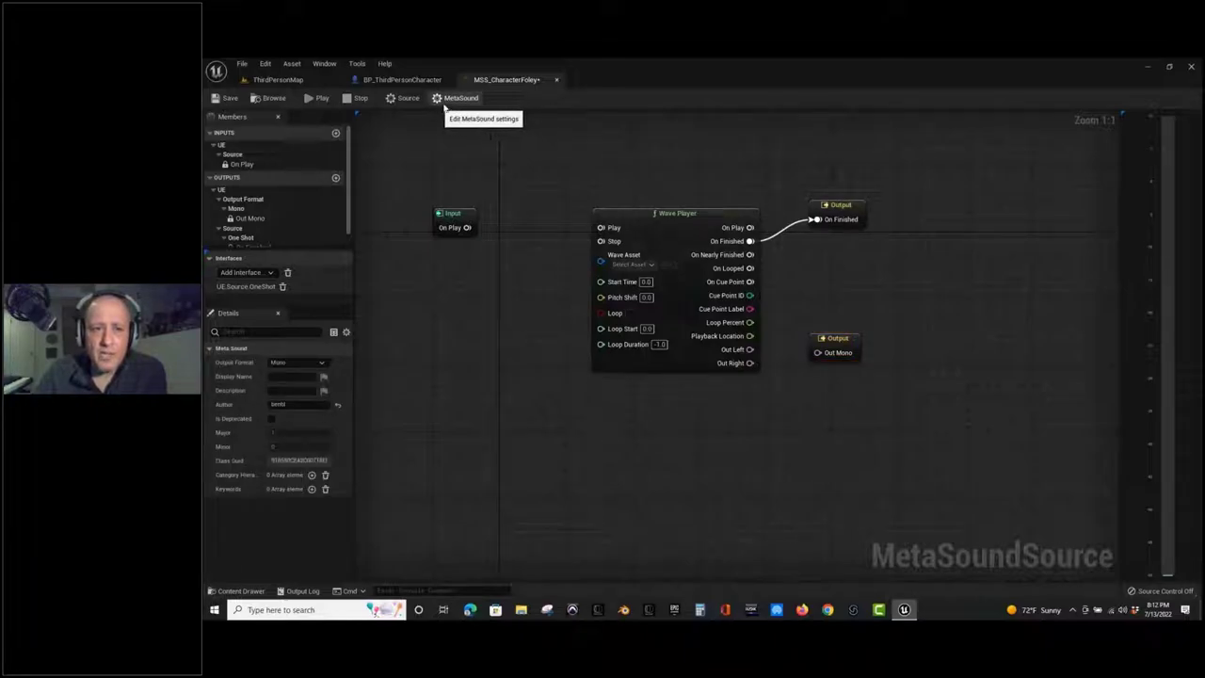
pyautogui.click(315, 364)
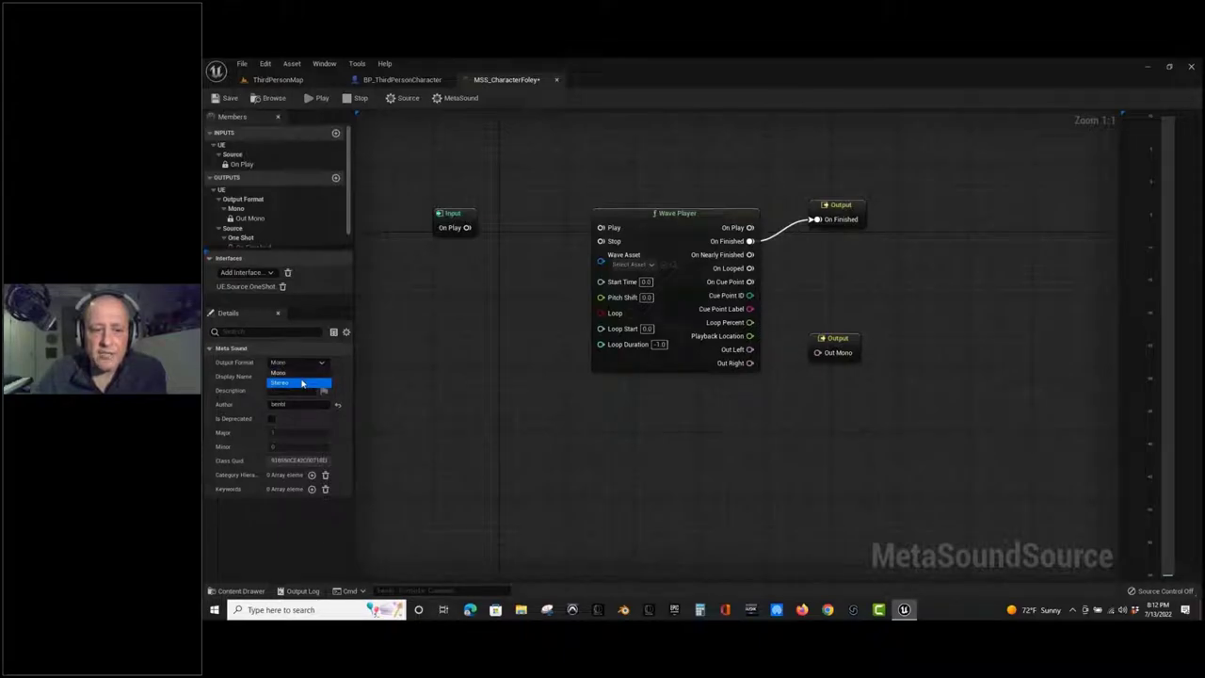
pyautogui.click(279, 388)
pyautogui.click(283, 363)
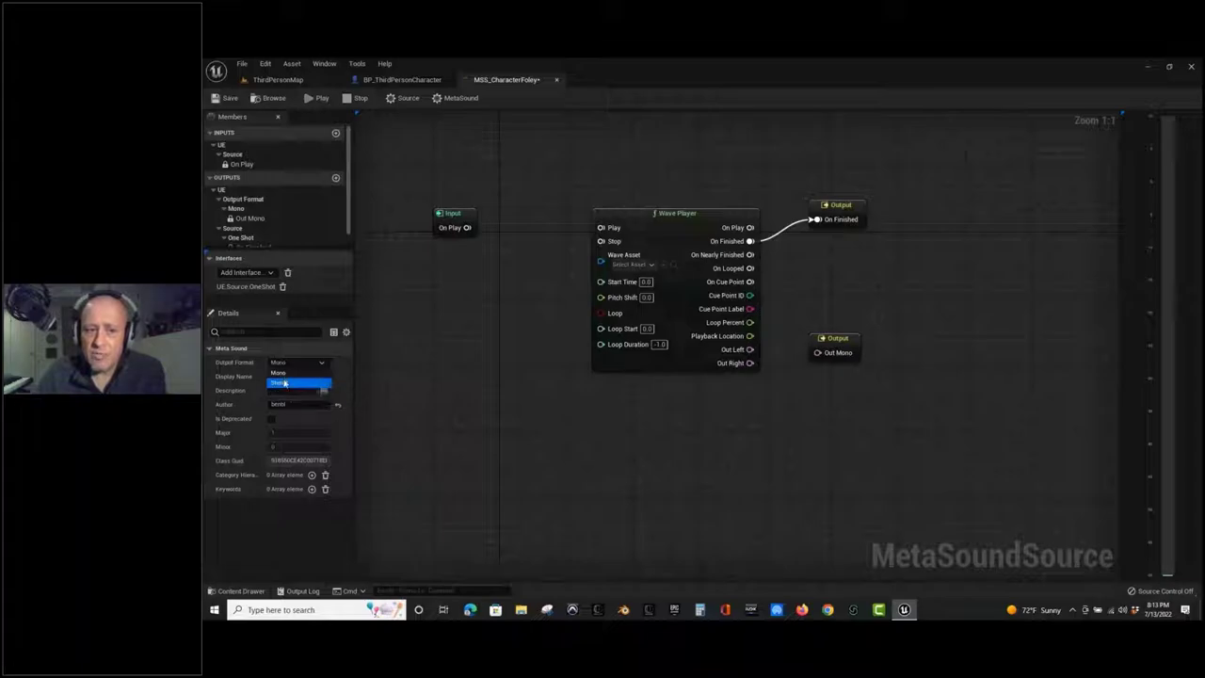
pyautogui.click(285, 375)
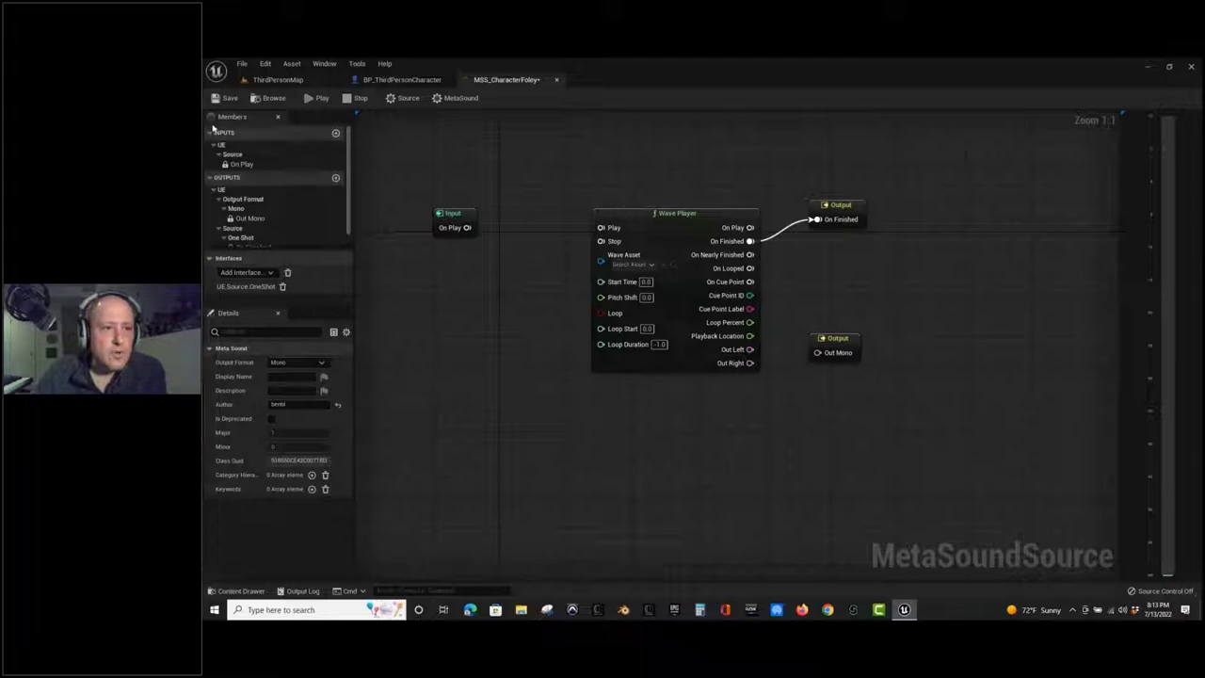
# Add a new input to the MetaSound and name it Footsteps.
pyautogui.click(335, 134)
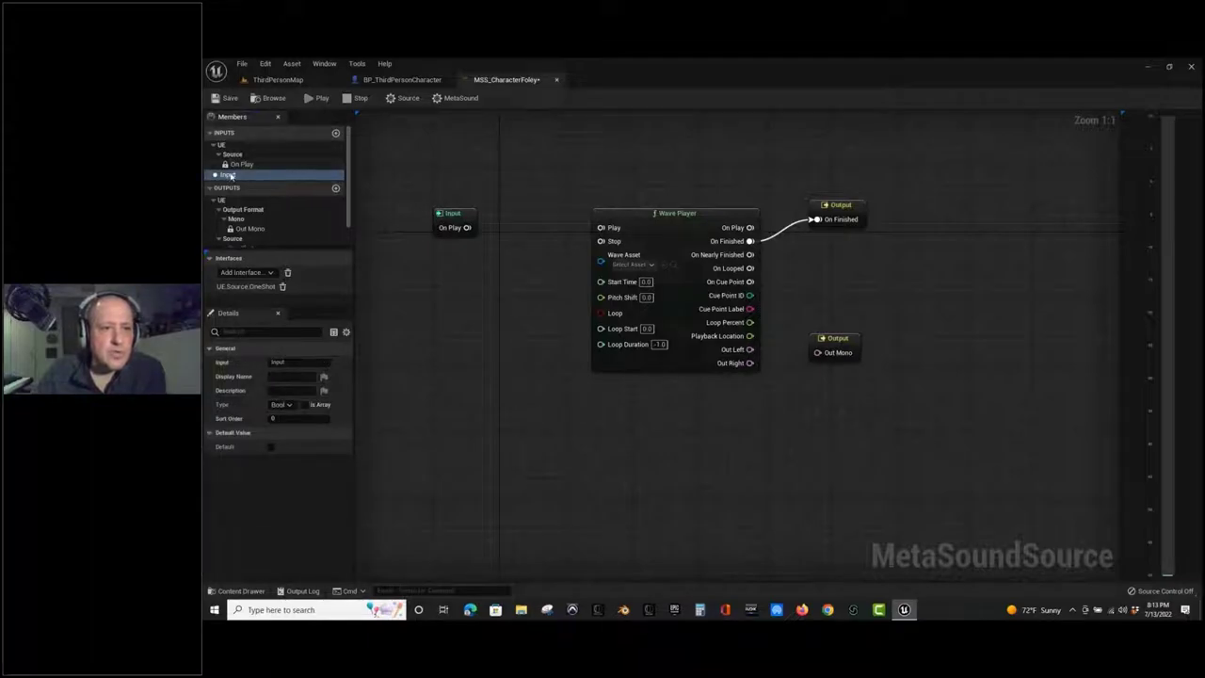
pyautogui.rightClick(228, 176)
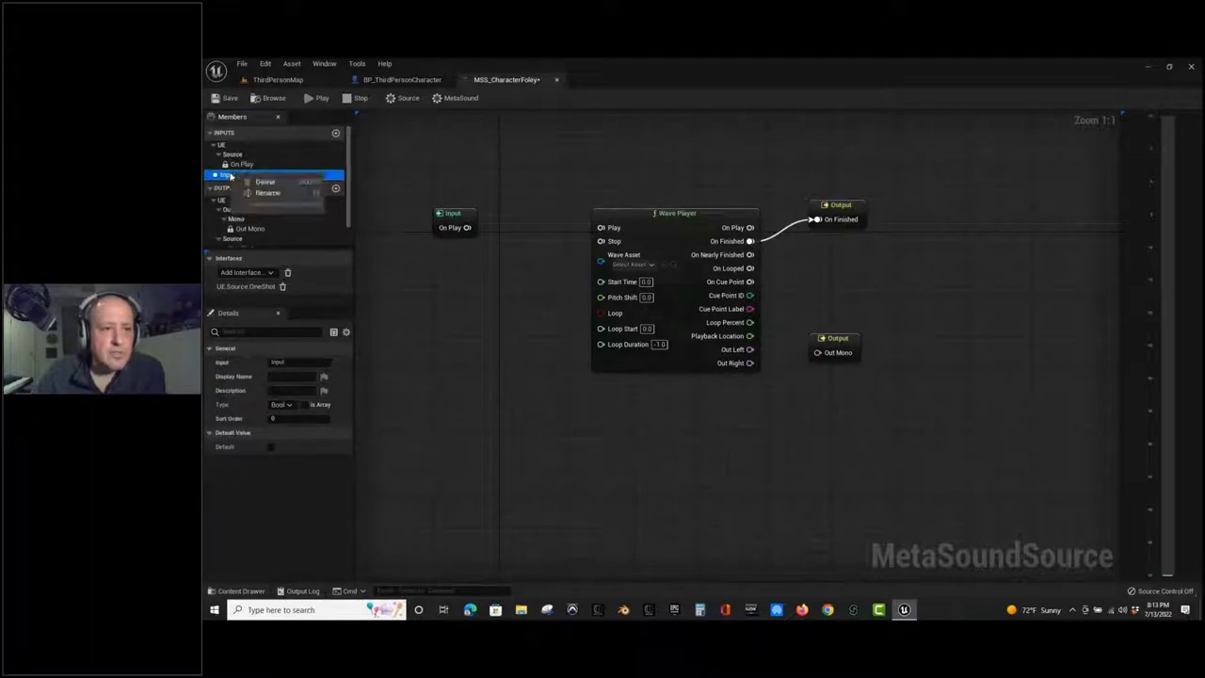
pyautogui.click(229, 176)
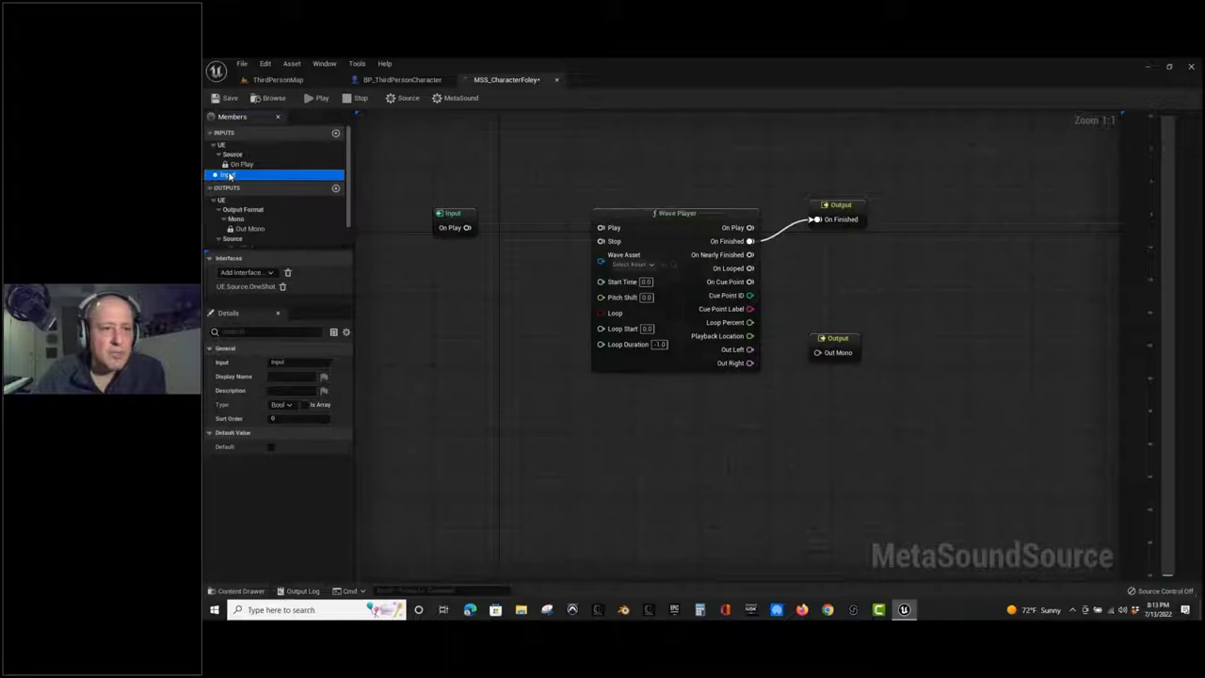
pyautogui.rightClick(228, 177)
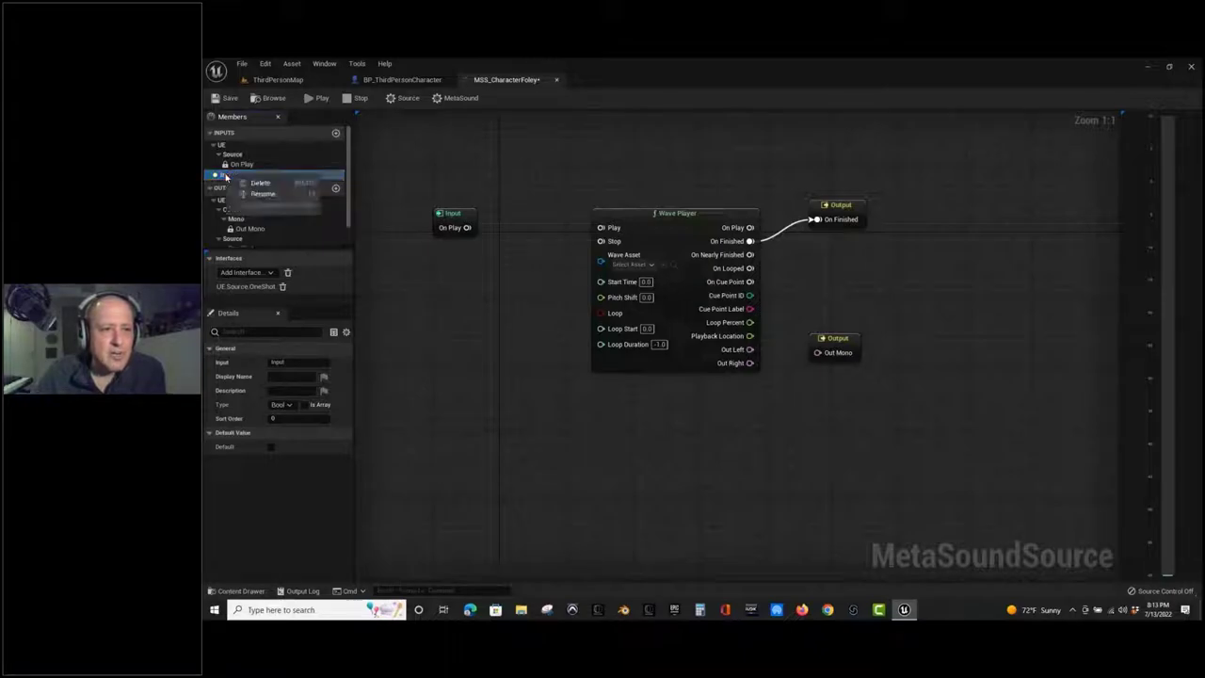
pyautogui.click(262, 195)
pyautogui.rightClick(230, 176)
pyautogui.click(229, 175)
pyautogui.click(229, 176)
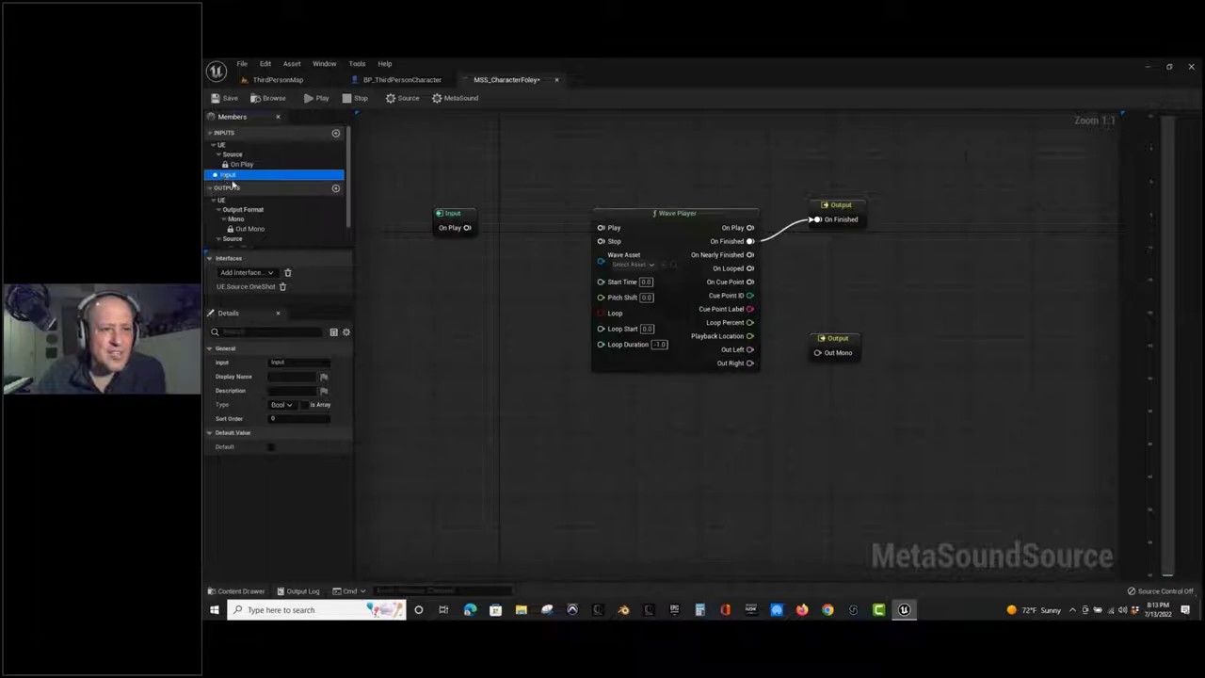
pyautogui.click(230, 177)
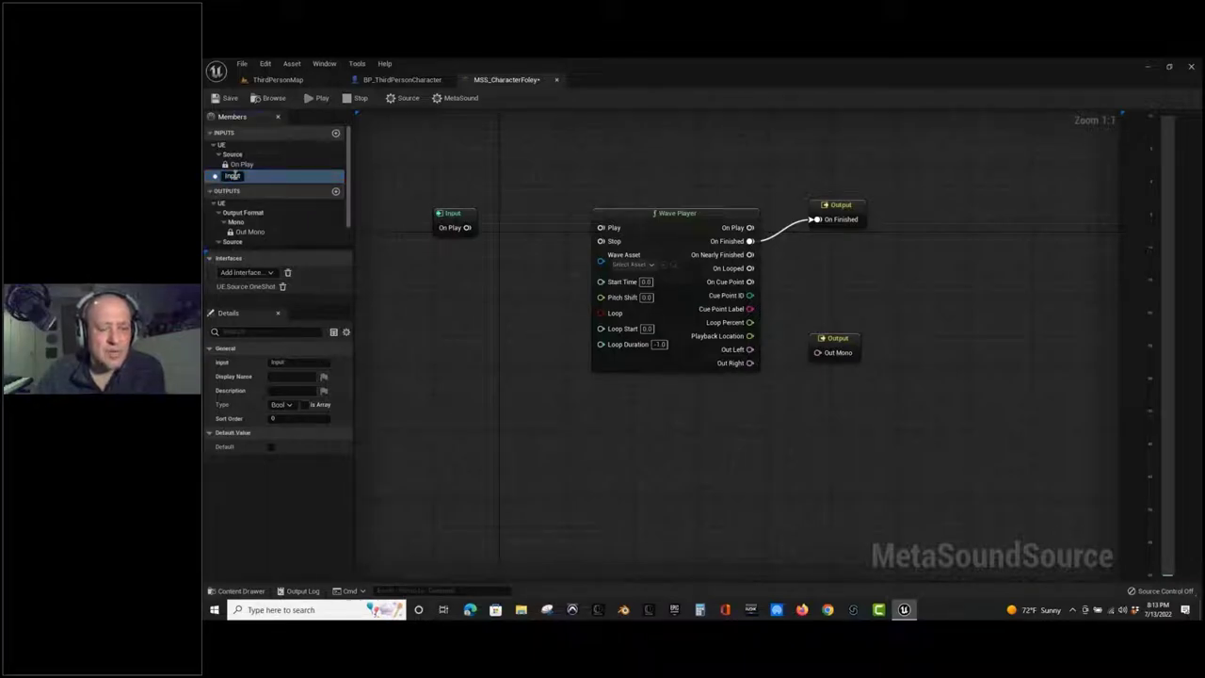
pyautogui.hotkey('ctrl', 'a')
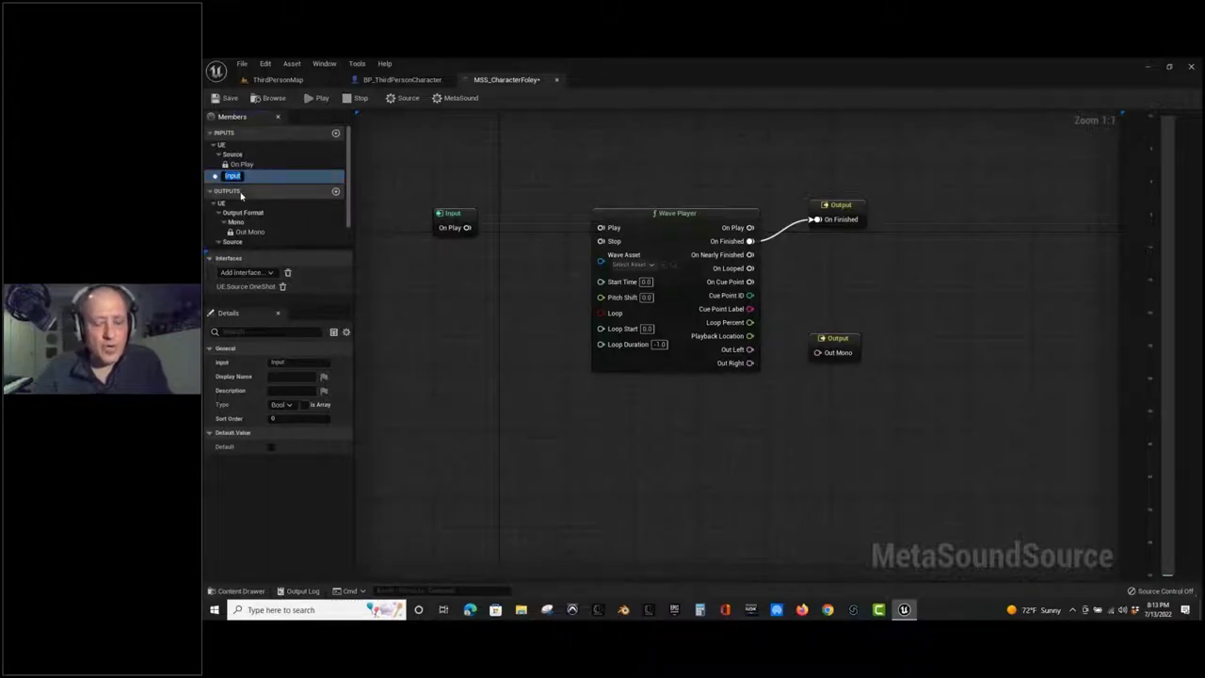
pyautogui.write('Foot')
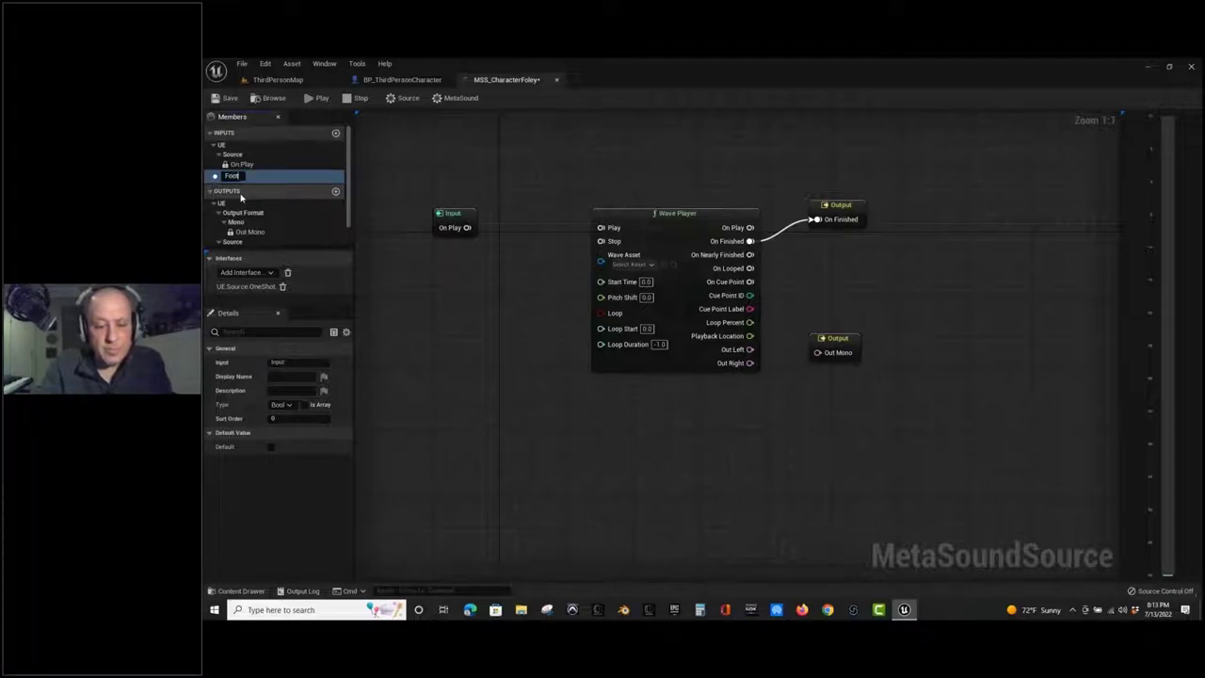
pyautogui.write('steps')
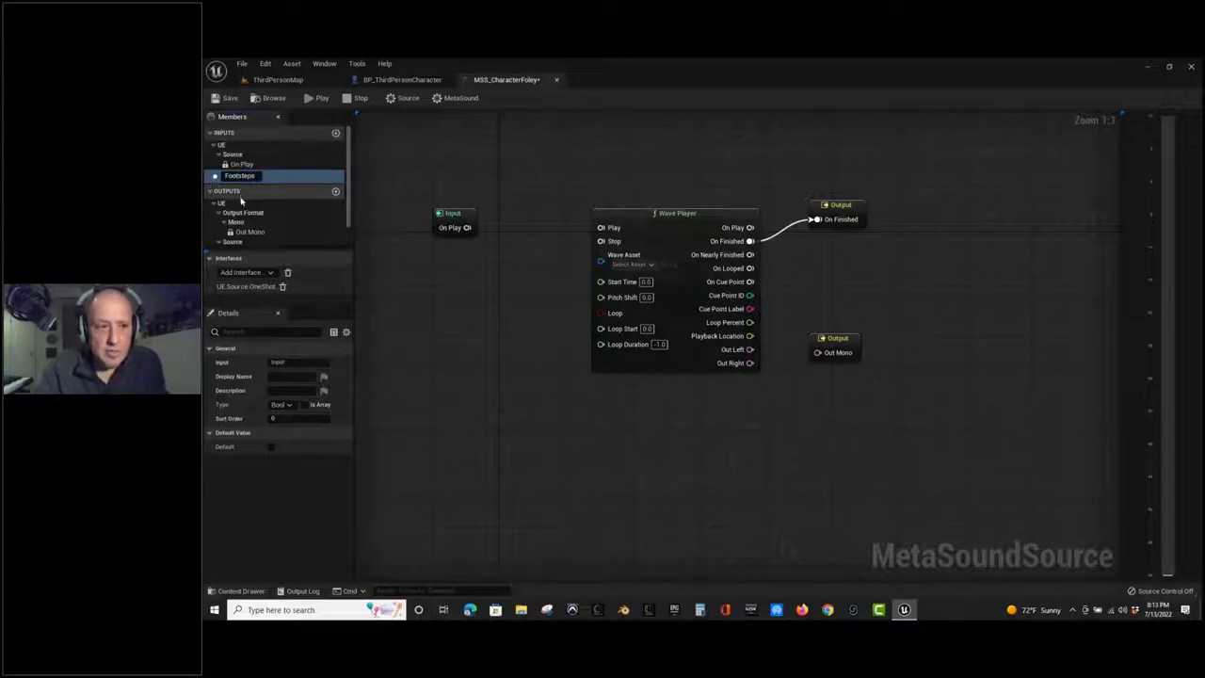
pyautogui.press('Return')
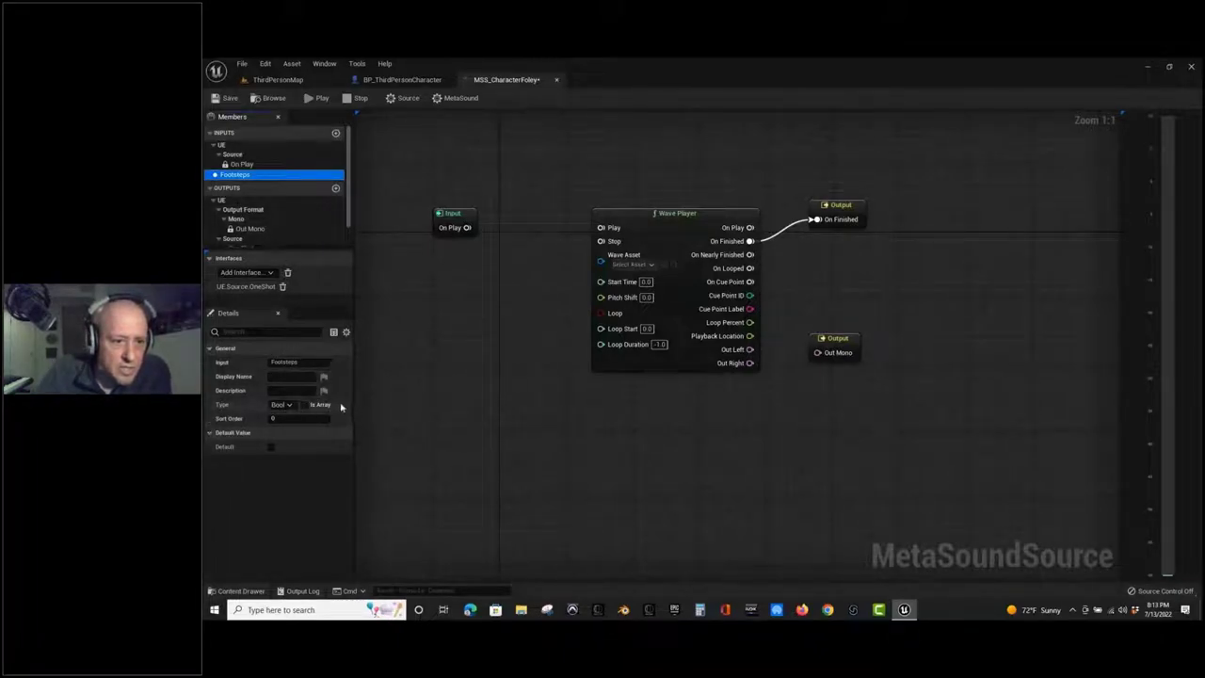
# Set the Footsteps input's type to WaveAsset and widen the details area so its array option is readable.
pyautogui.click(288, 405)
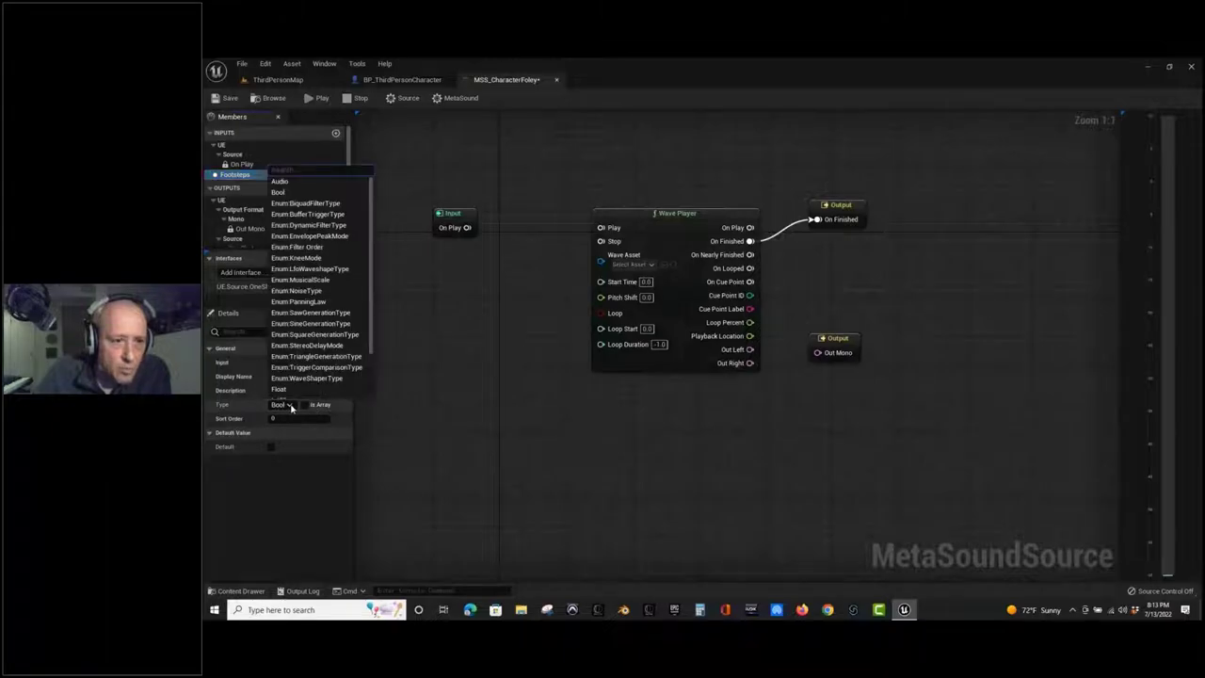
pyautogui.write('wave')
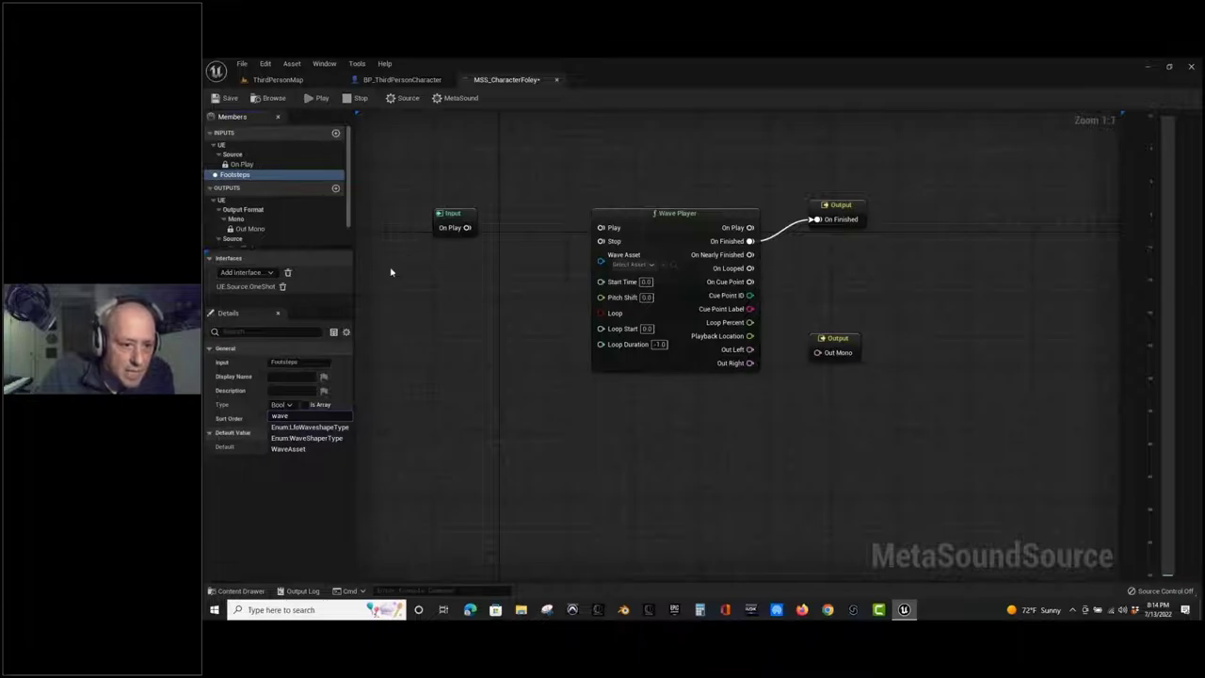
pyautogui.click(283, 449)
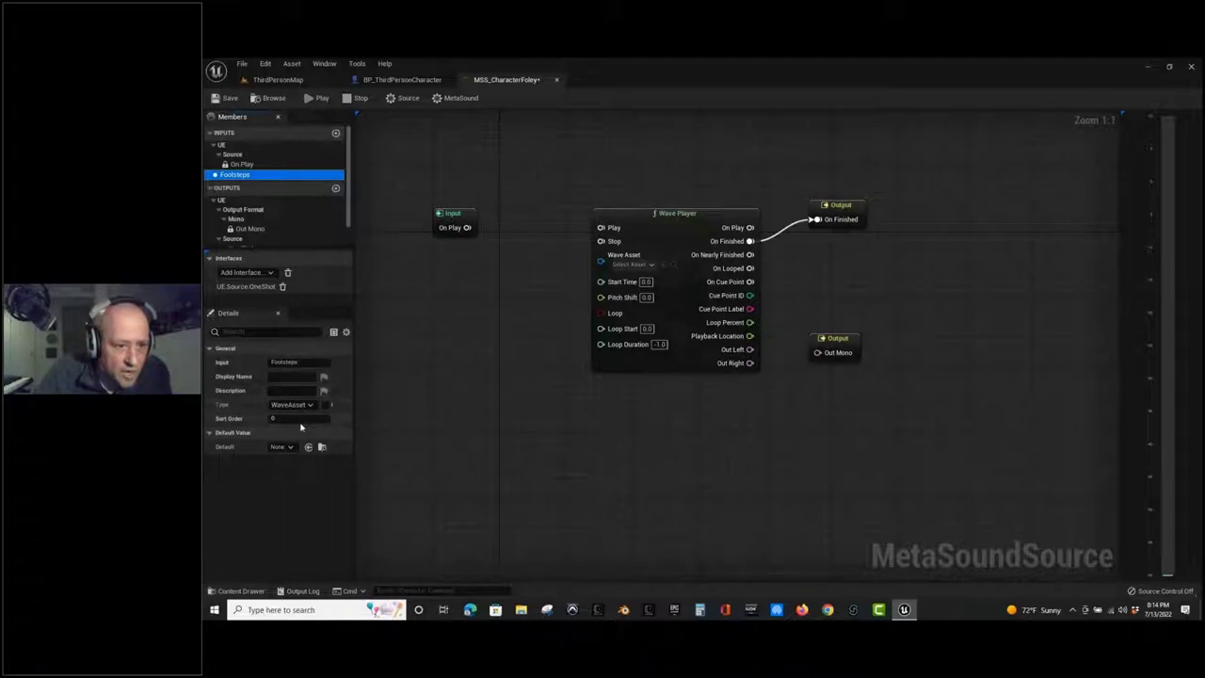
pyautogui.moveTo(353, 405); pyautogui.dragTo(405, 411)
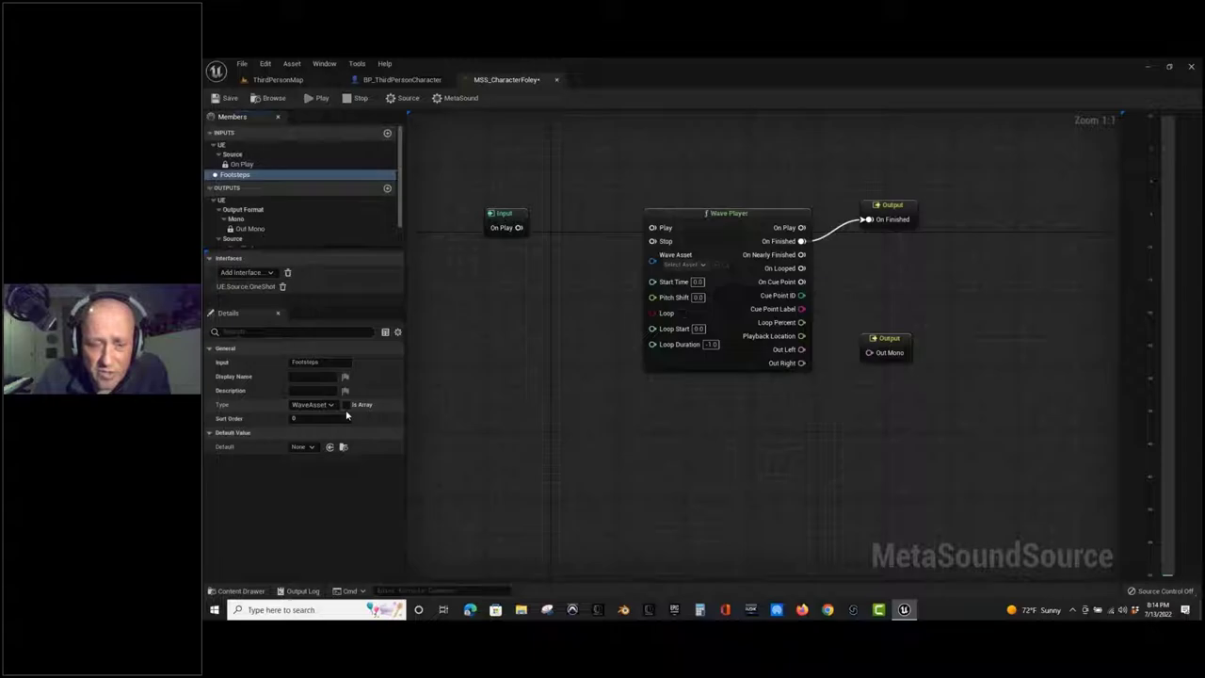
# Return to ThirdPersonMap and browse to the Content/CustomAudio_01/FoleyFootsteps folder.
pyautogui.click(275, 79)
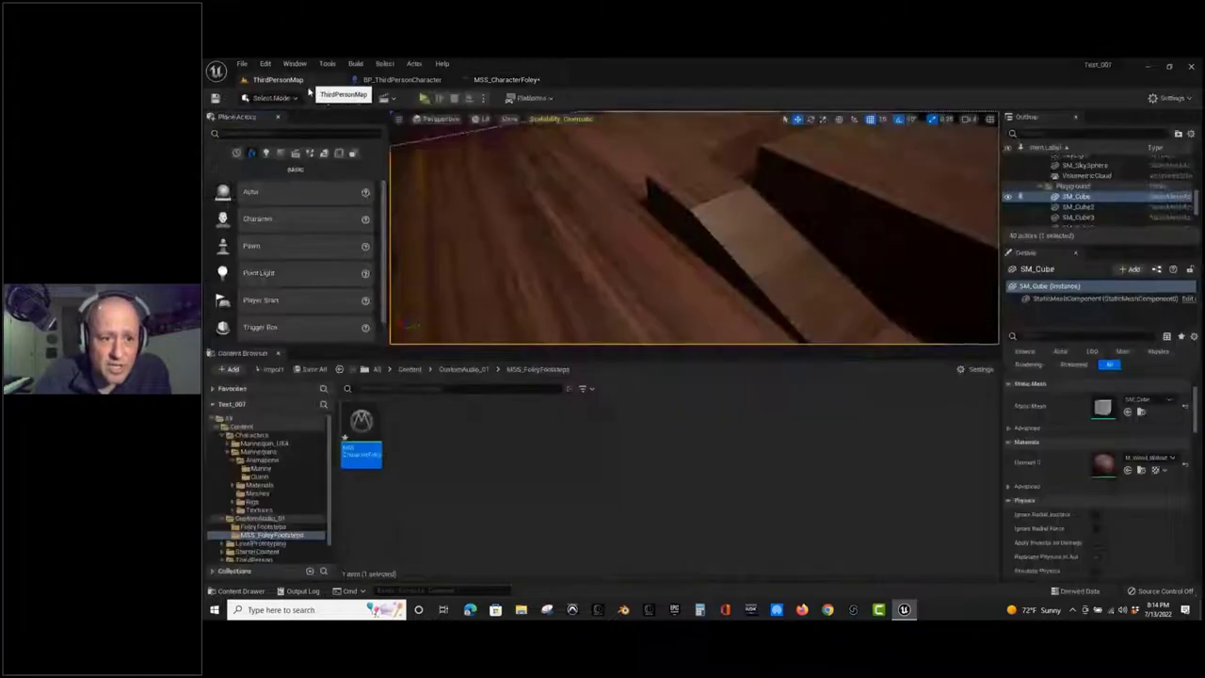
pyautogui.click(409, 368)
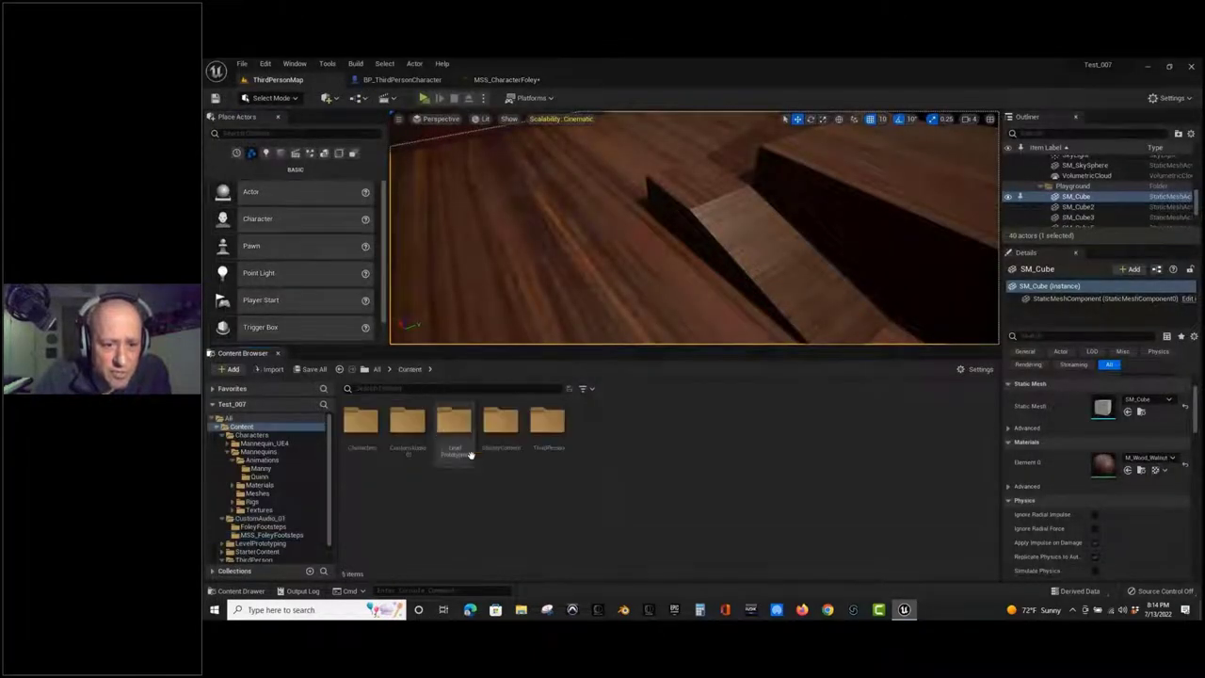
pyautogui.click(403, 426)
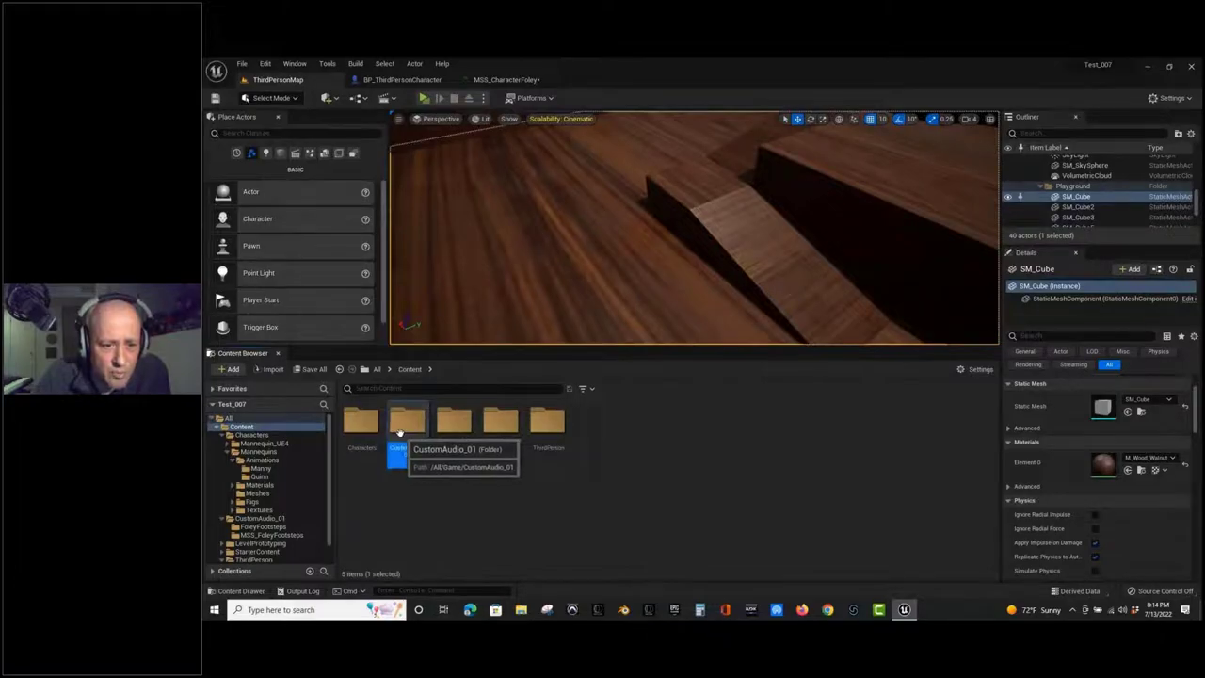
pyautogui.doubleClick(399, 431)
pyautogui.doubleClick(360, 420)
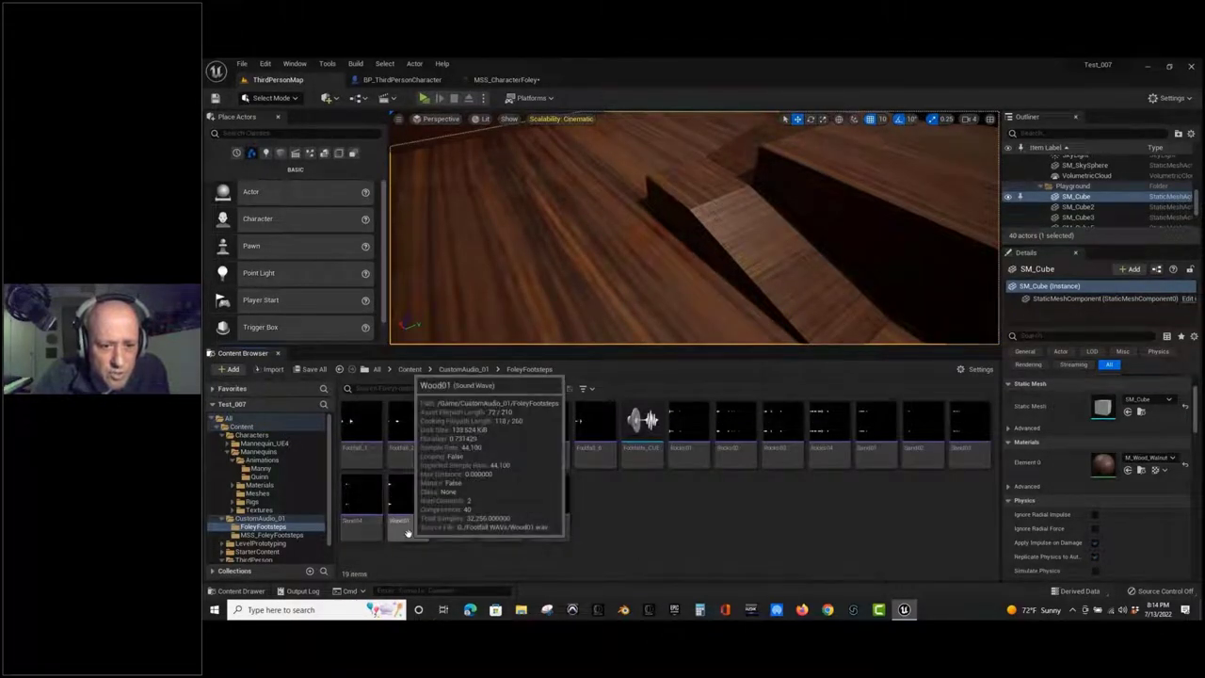
# Audition the Footfall and Wood sound waves in the FoleyFootsteps folder to compare single and multiple footsteps.
pyautogui.click(361, 420)
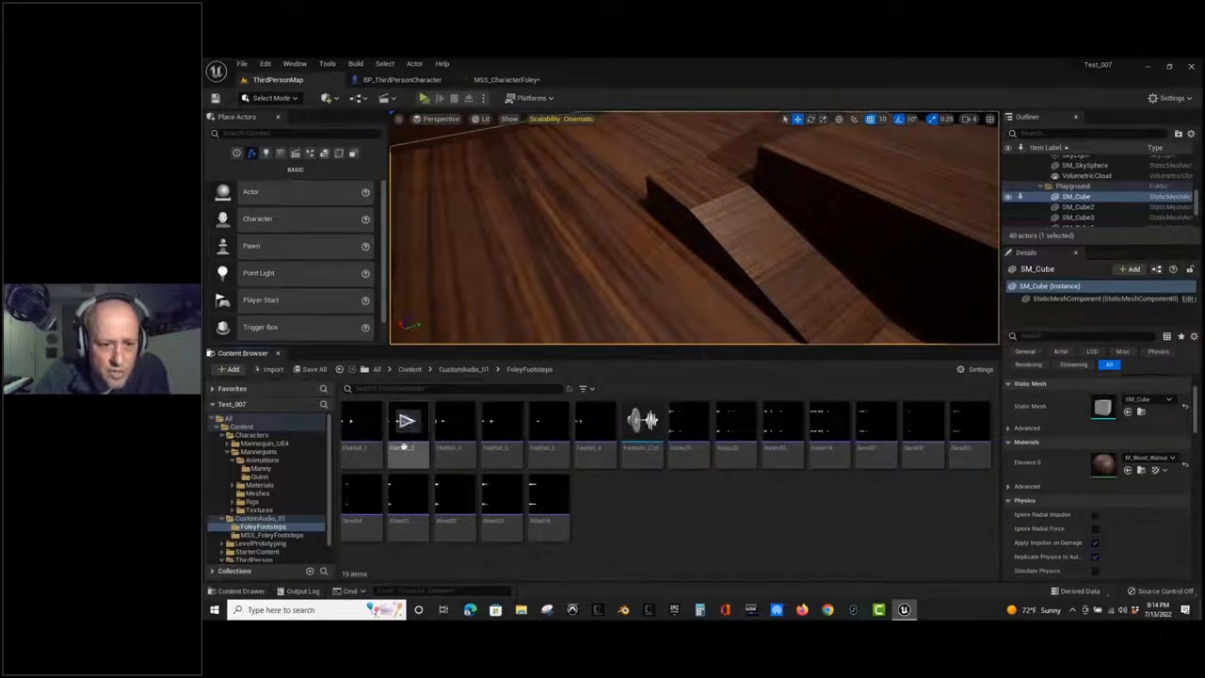
pyautogui.click(404, 494)
pyautogui.click(454, 493)
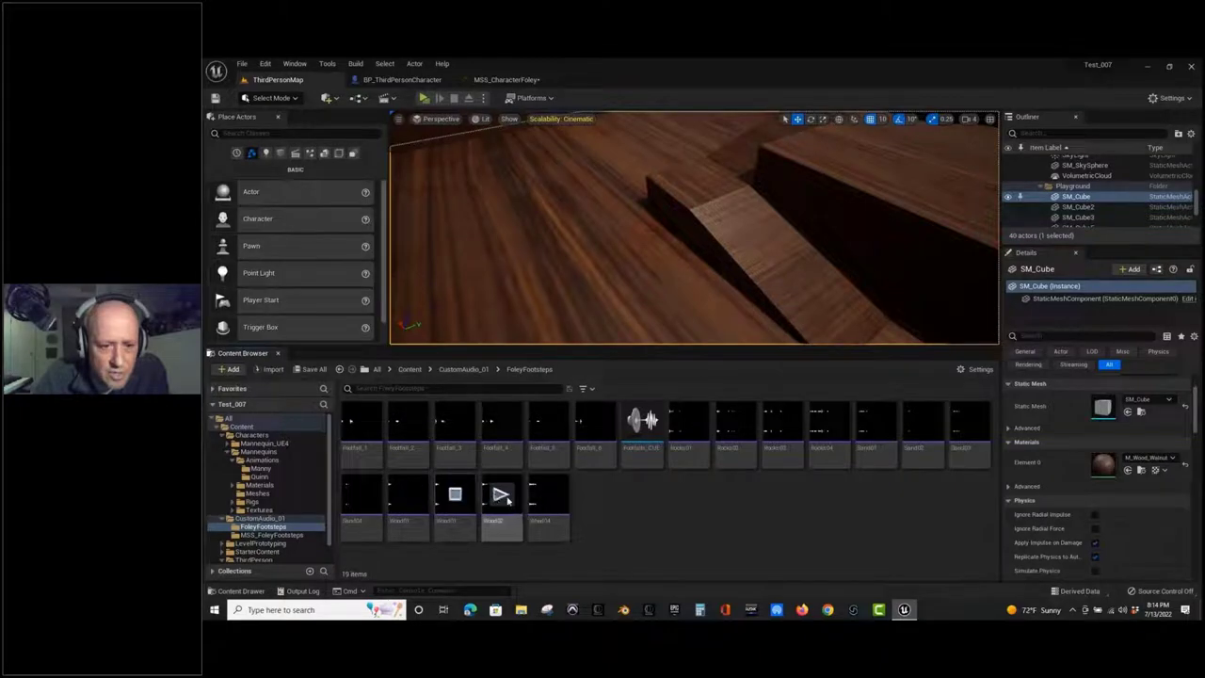
pyautogui.click(500, 493)
pyautogui.click(547, 496)
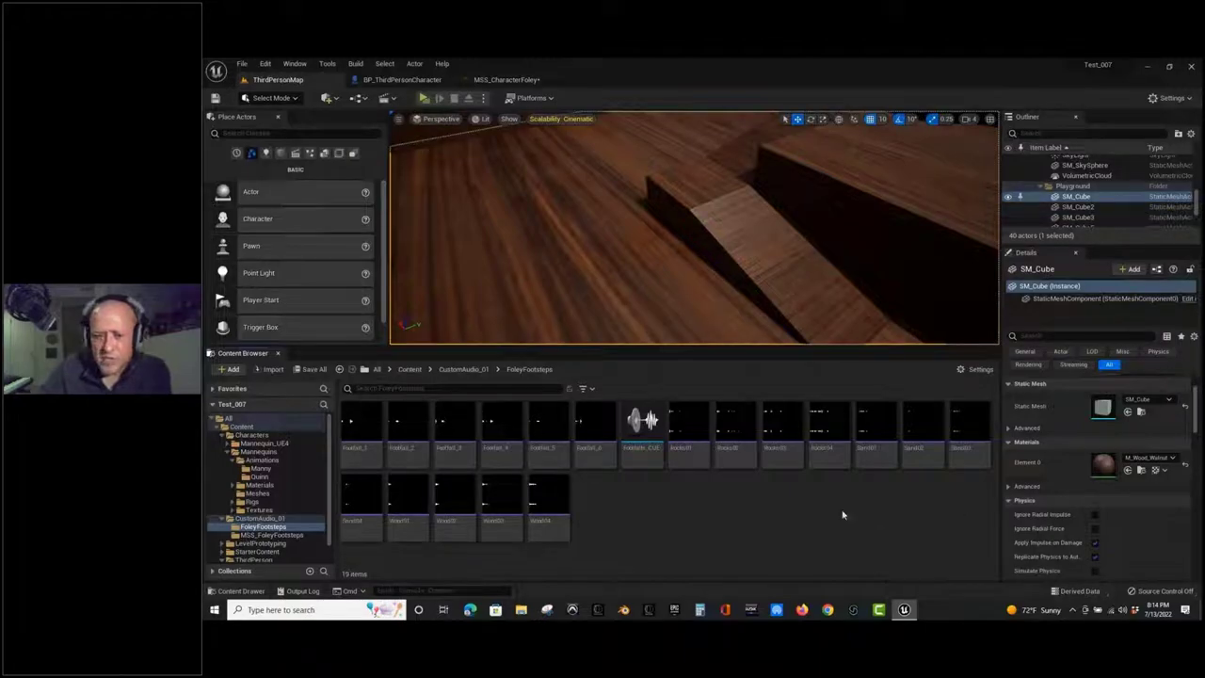
pyautogui.click(453, 423)
pyautogui.click(360, 420)
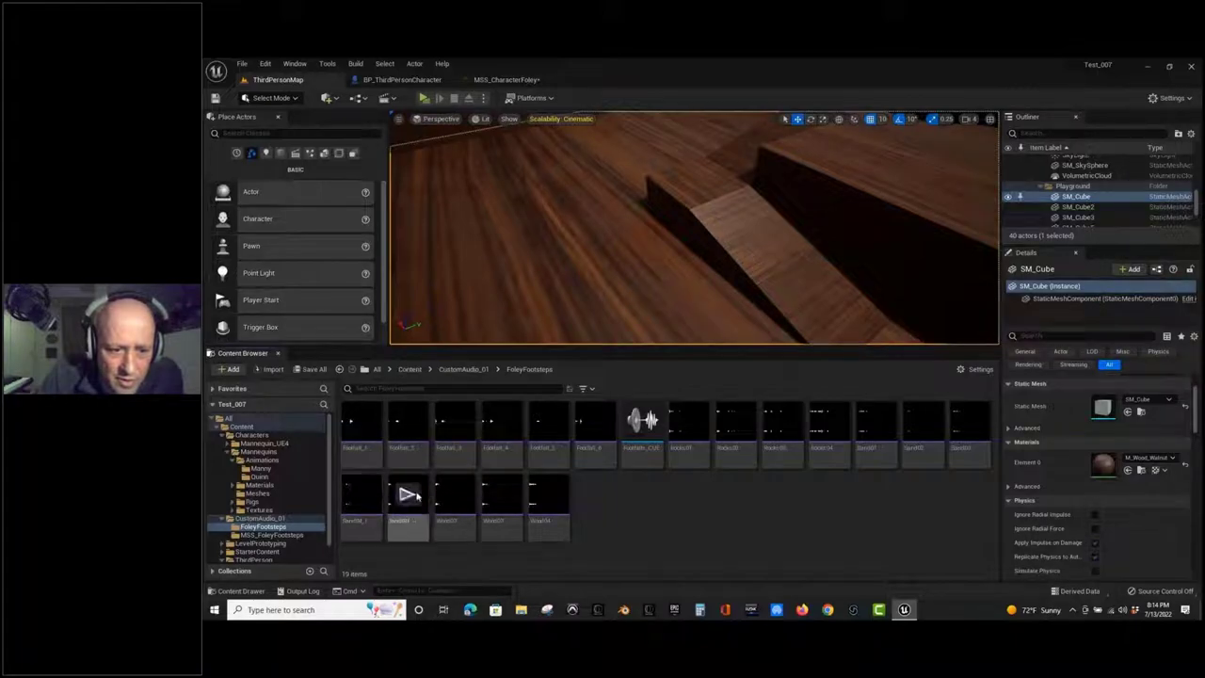
pyautogui.click(409, 494)
pyautogui.click(455, 494)
pyautogui.click(502, 495)
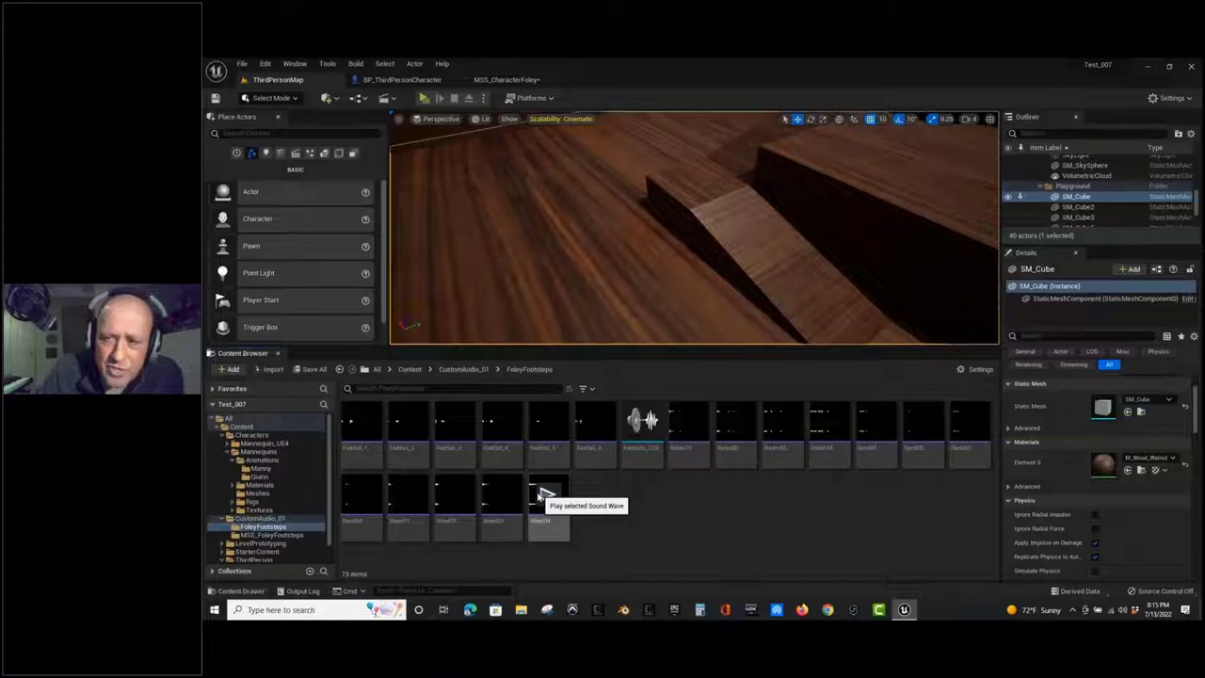
pyautogui.moveTo(533, 492)
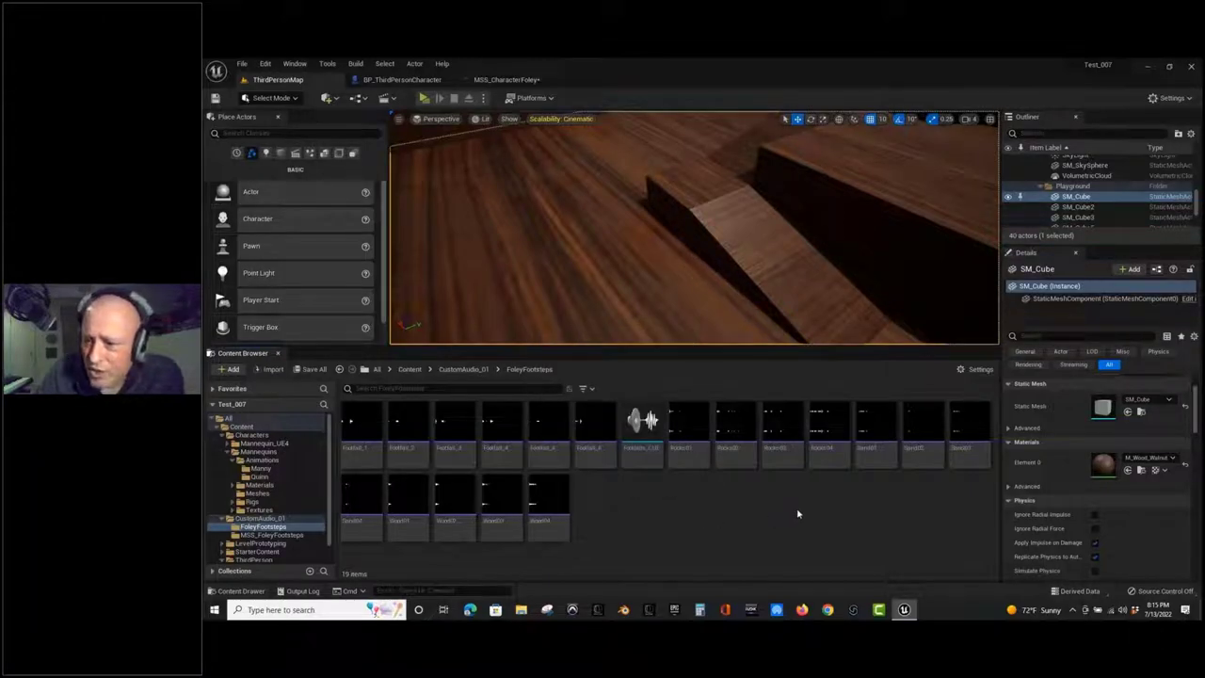
pyautogui.moveTo(1194, 400); pyautogui.dragTo(1197, 458)
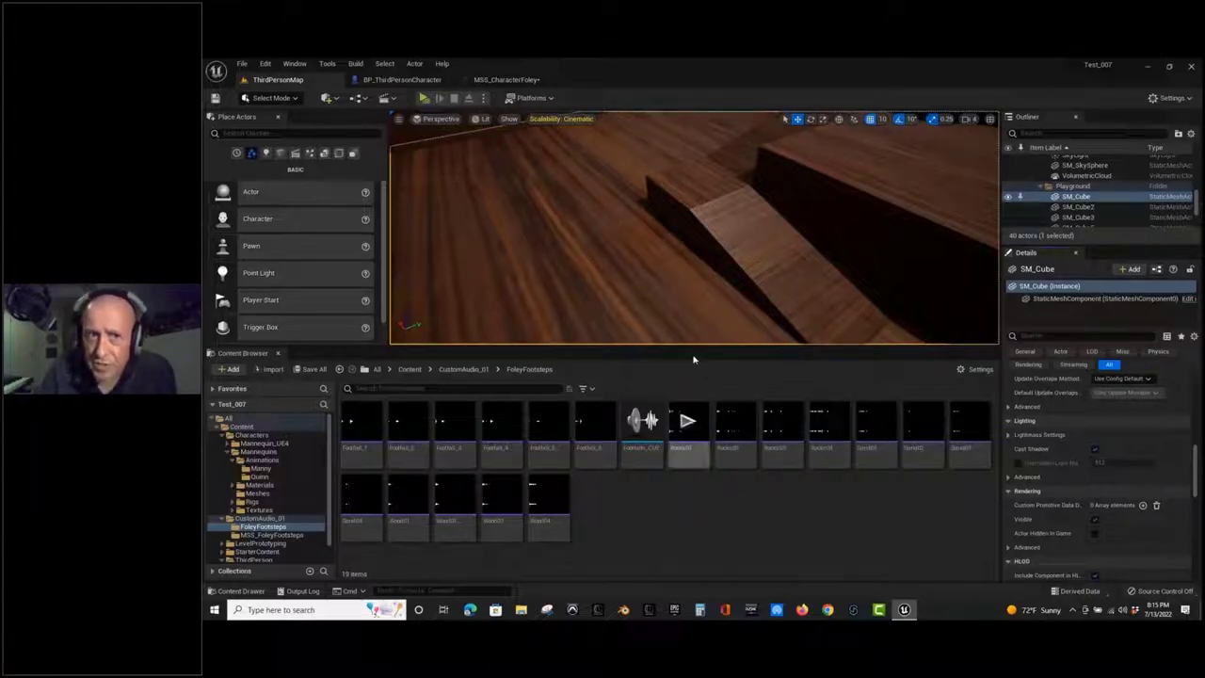
# Make the Footsteps input in MSS_CharacterFoley an array, and check the footfall sounds available in the level's content folder.
pyautogui.click(509, 79)
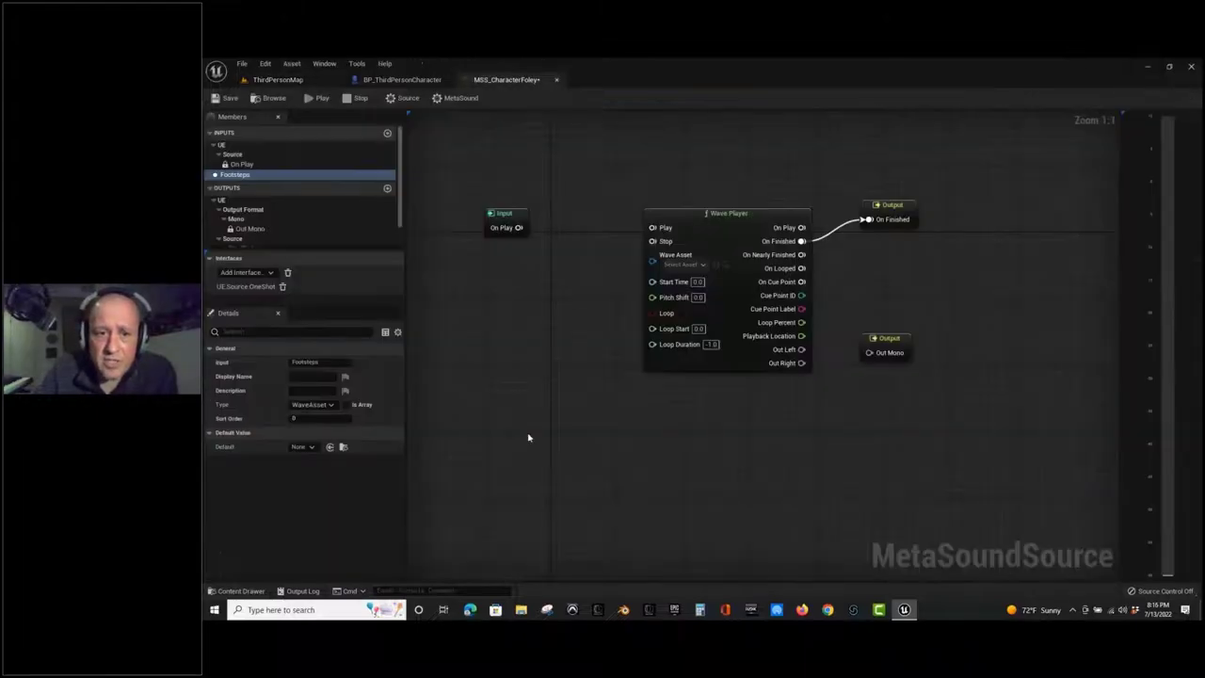
pyautogui.click(347, 405)
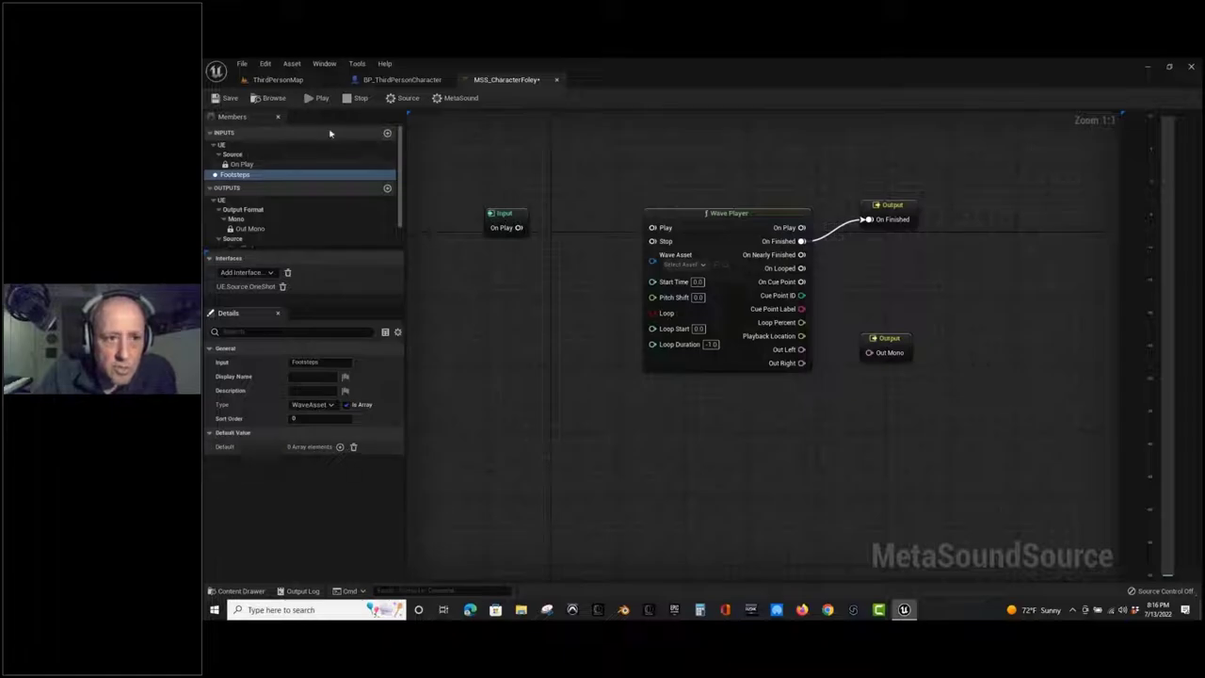
pyautogui.click(292, 80)
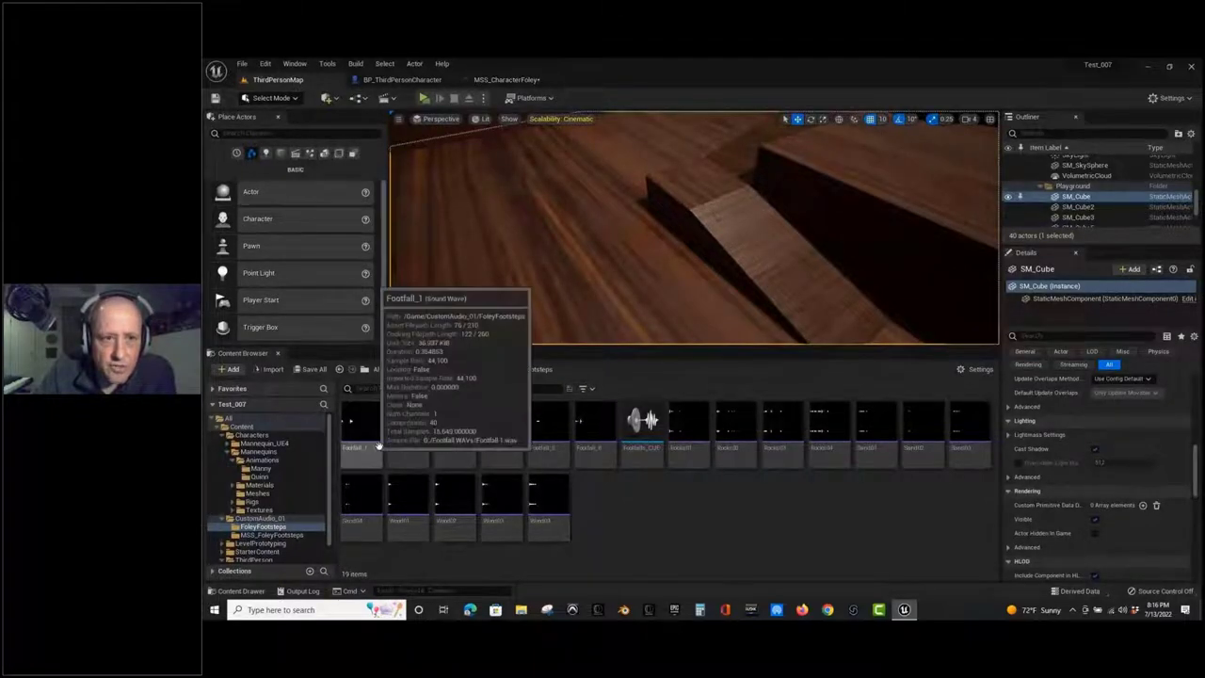
pyautogui.click(438, 83)
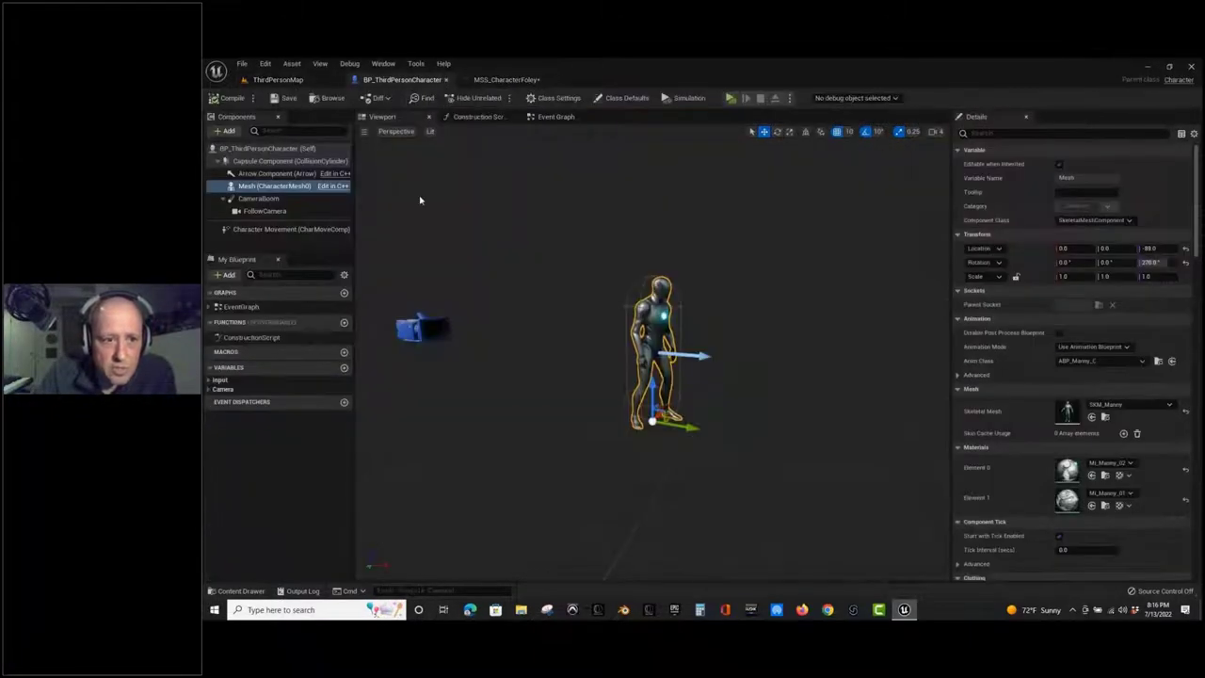
pyautogui.click(523, 81)
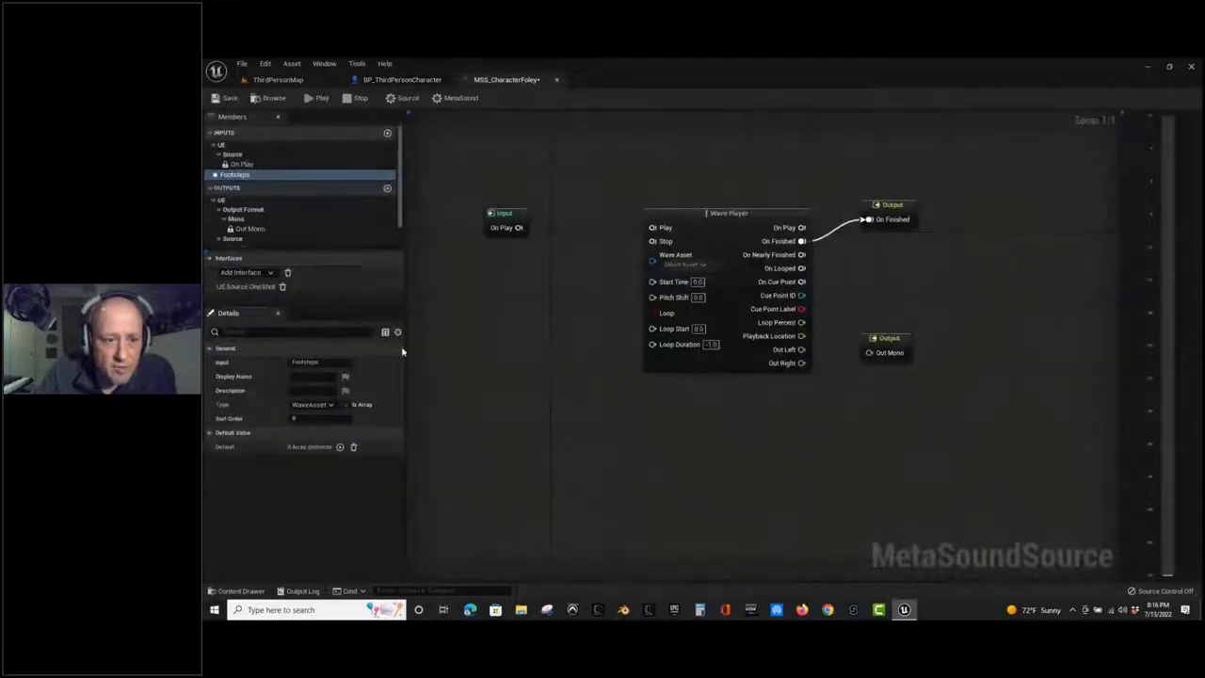
# Add six elements to the Footsteps array's default value and compare them with the footfall files in the FoleyFootsteps folder.
pyautogui.click(340, 446)
pyautogui.click(340, 447)
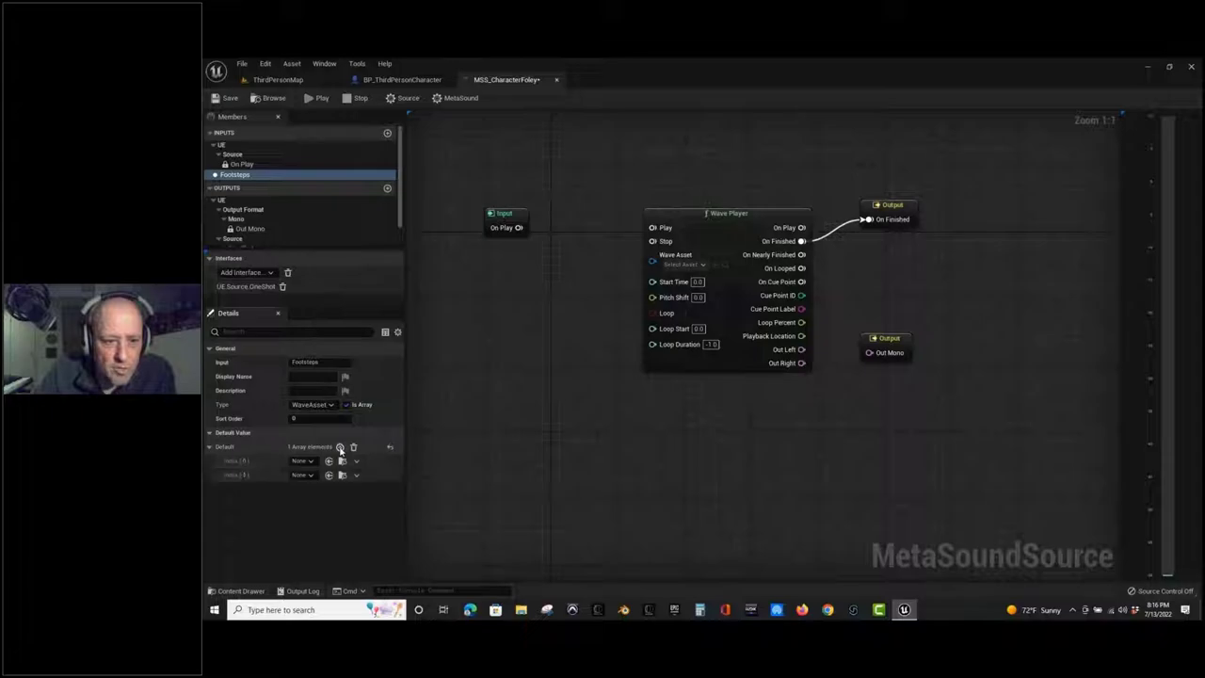
pyautogui.click(340, 446)
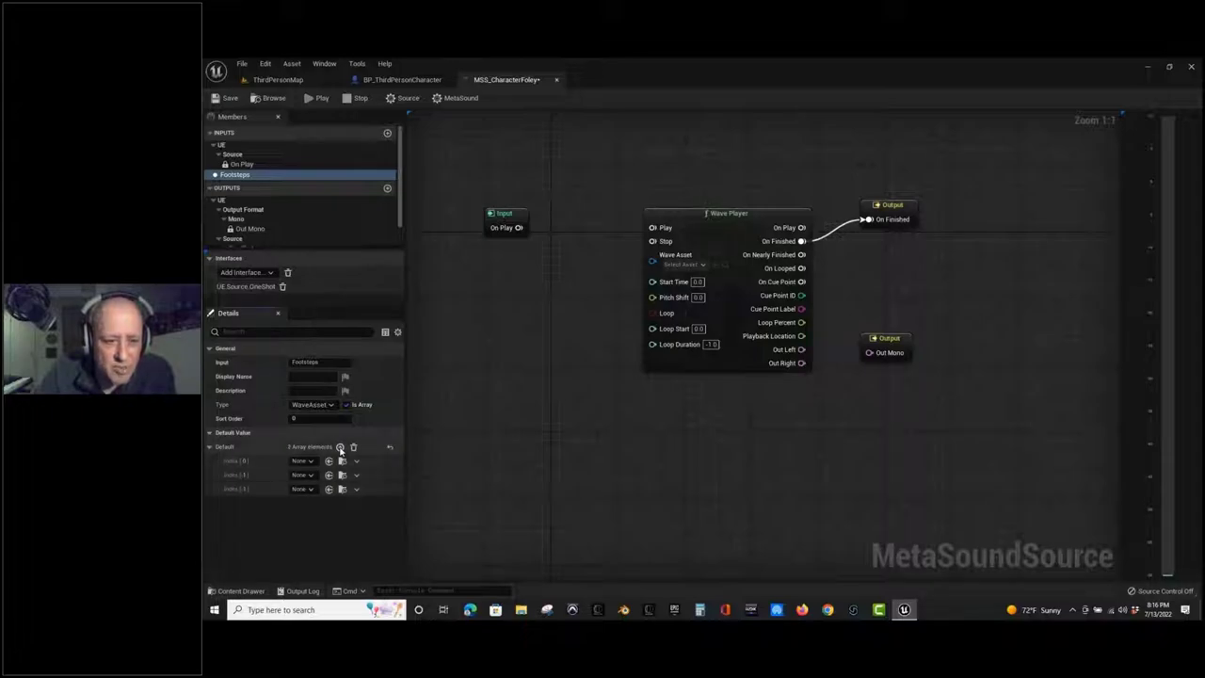
pyautogui.click(340, 446)
pyautogui.click(340, 446)
pyautogui.click(340, 446)
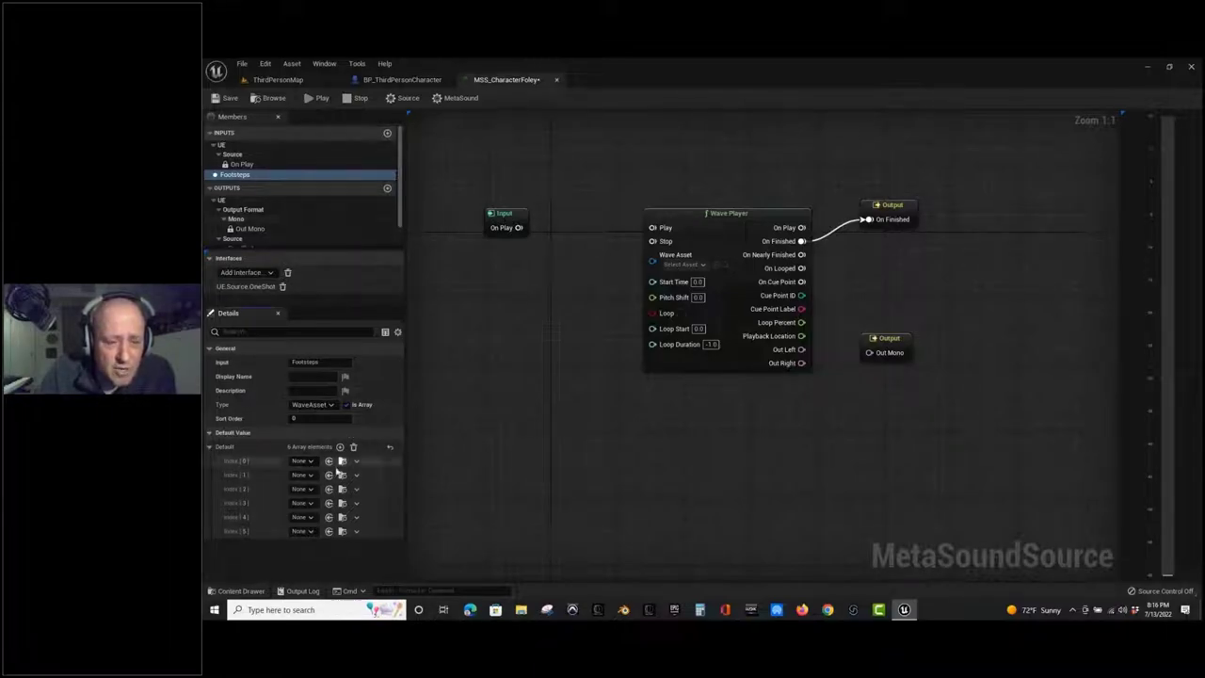
pyautogui.click(311, 83)
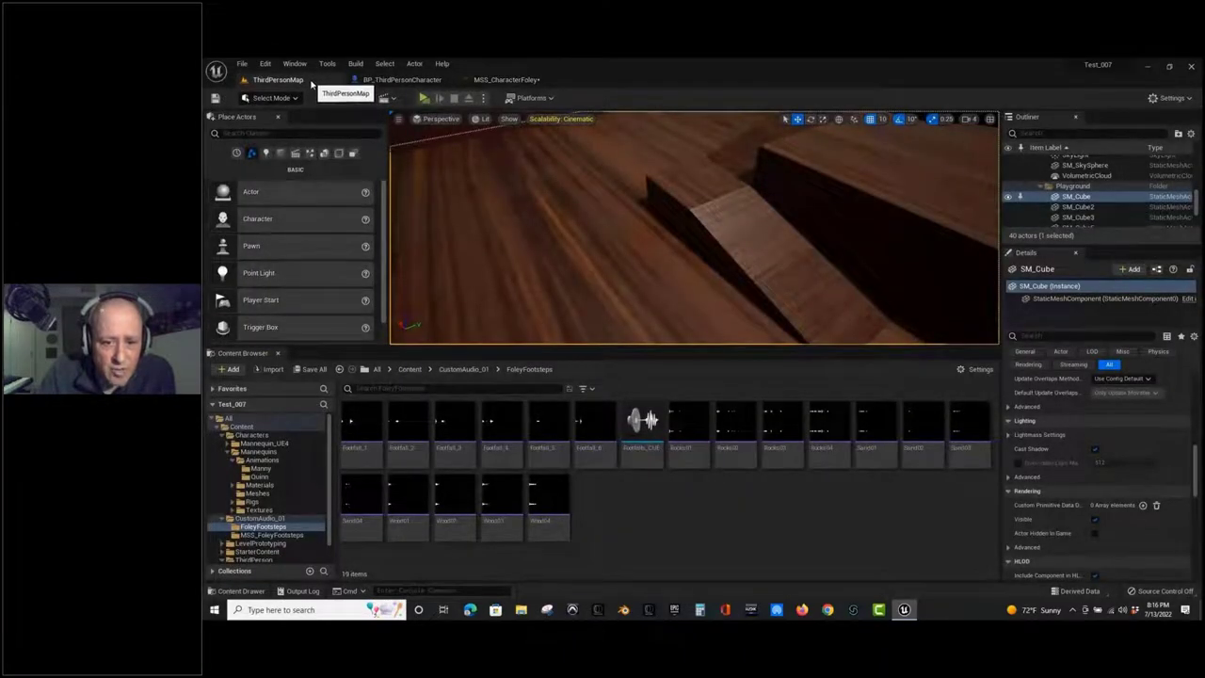
pyautogui.click(494, 81)
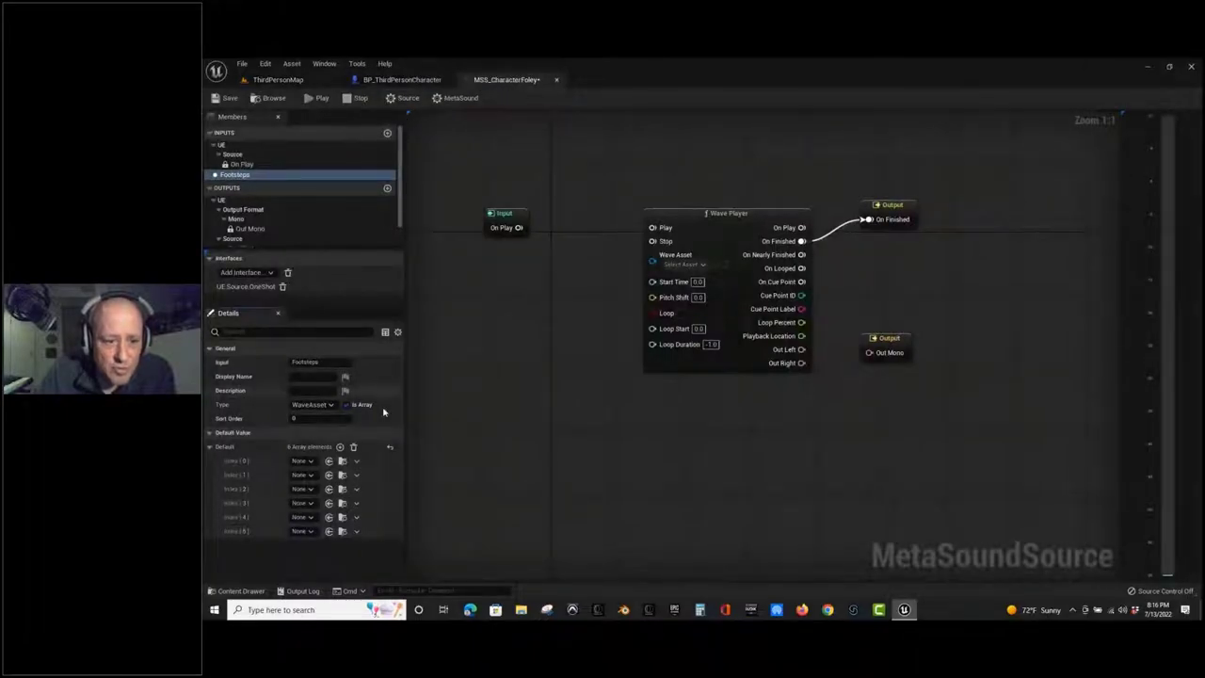
# Assign Footfall_1, Footfall_2 and Footfall_3 to indexes 0, 1 and 2 of the Footsteps array's default value.
pyautogui.click(310, 463)
pyautogui.write('footfall')
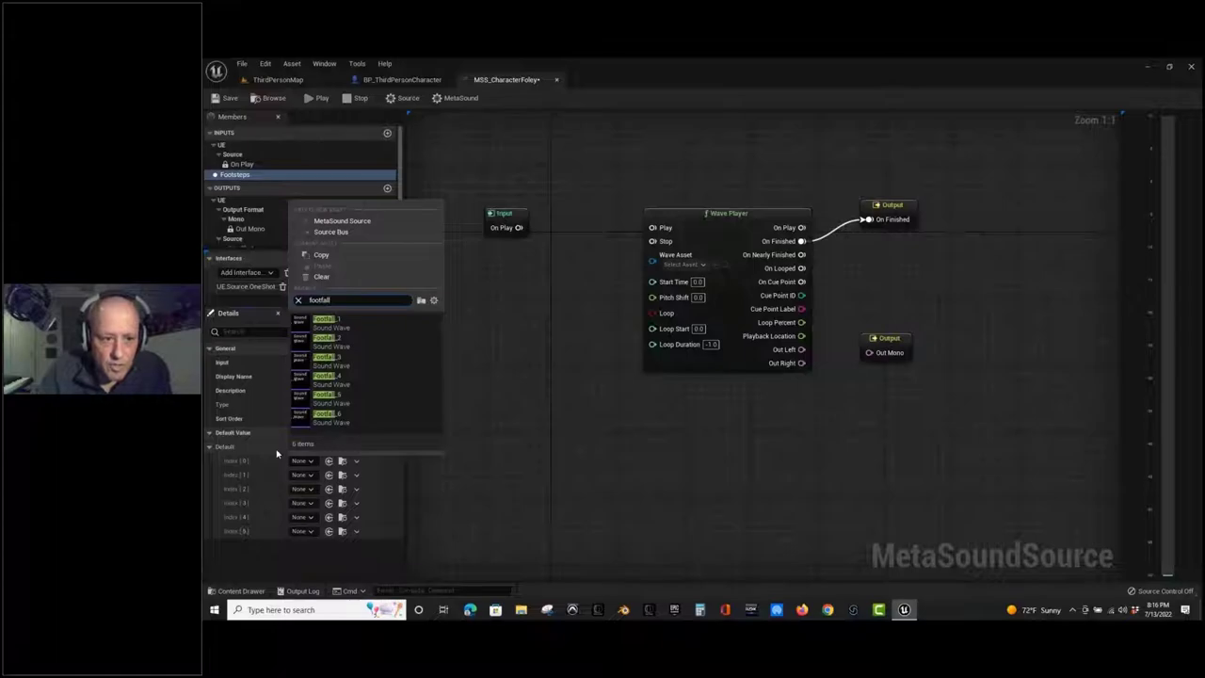
pyautogui.click(330, 323)
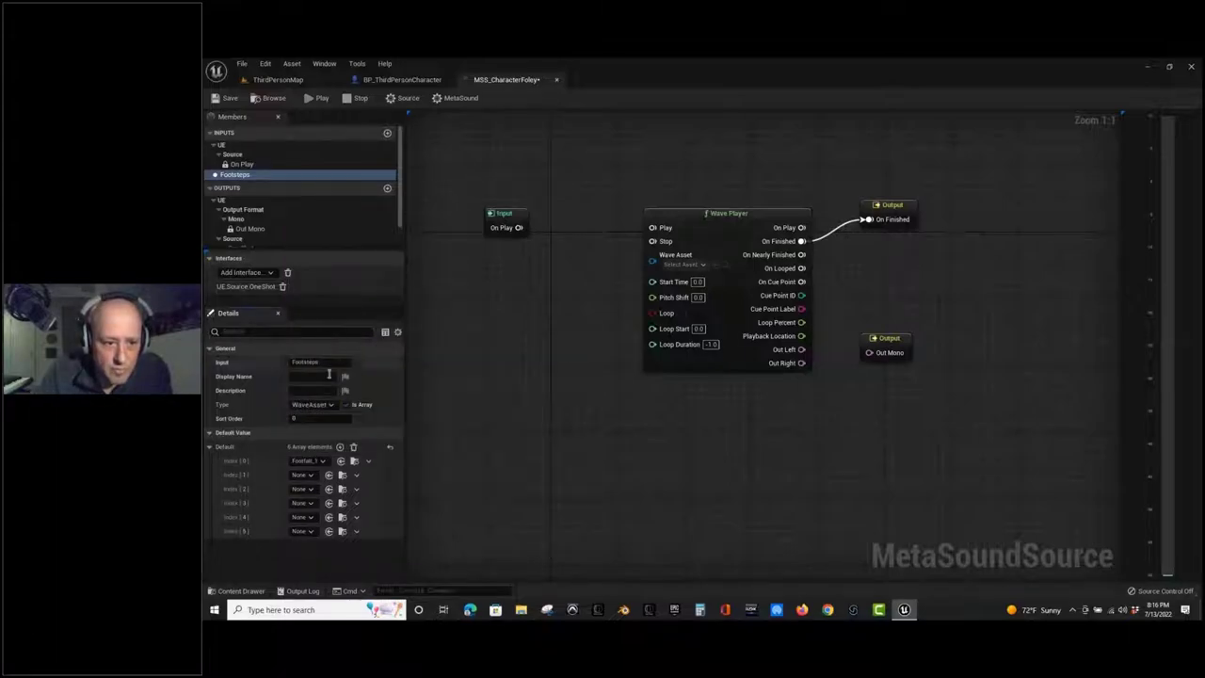
pyautogui.click(308, 477)
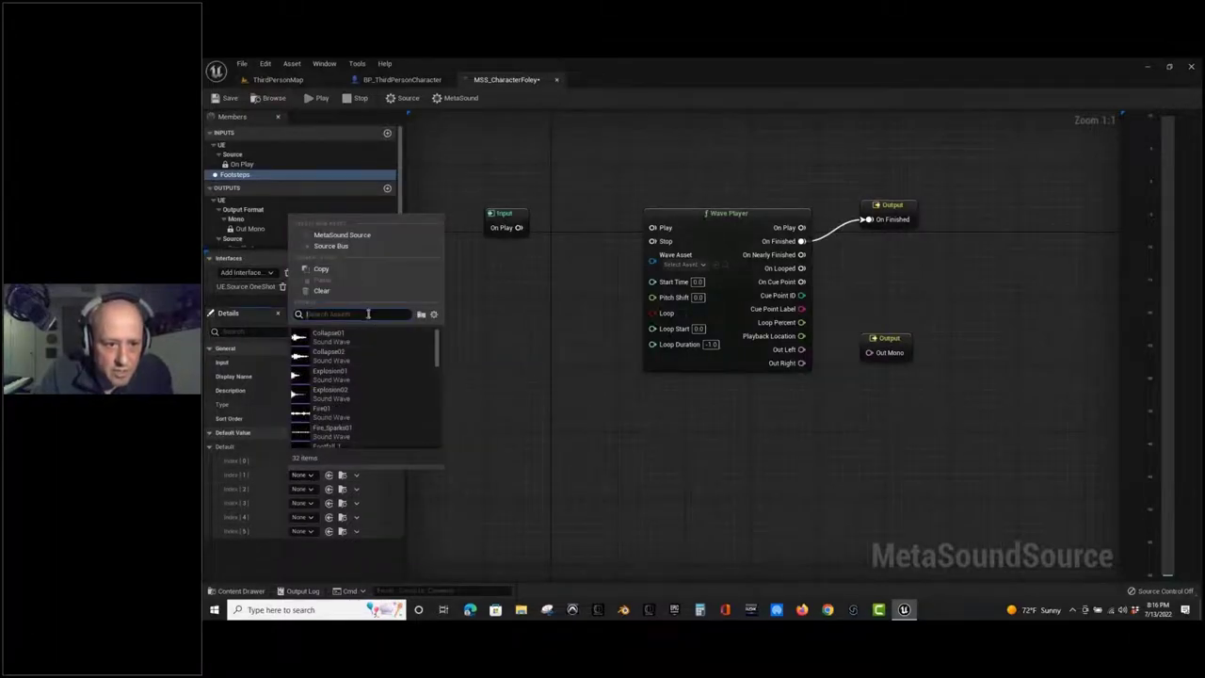
pyautogui.write('footfall')
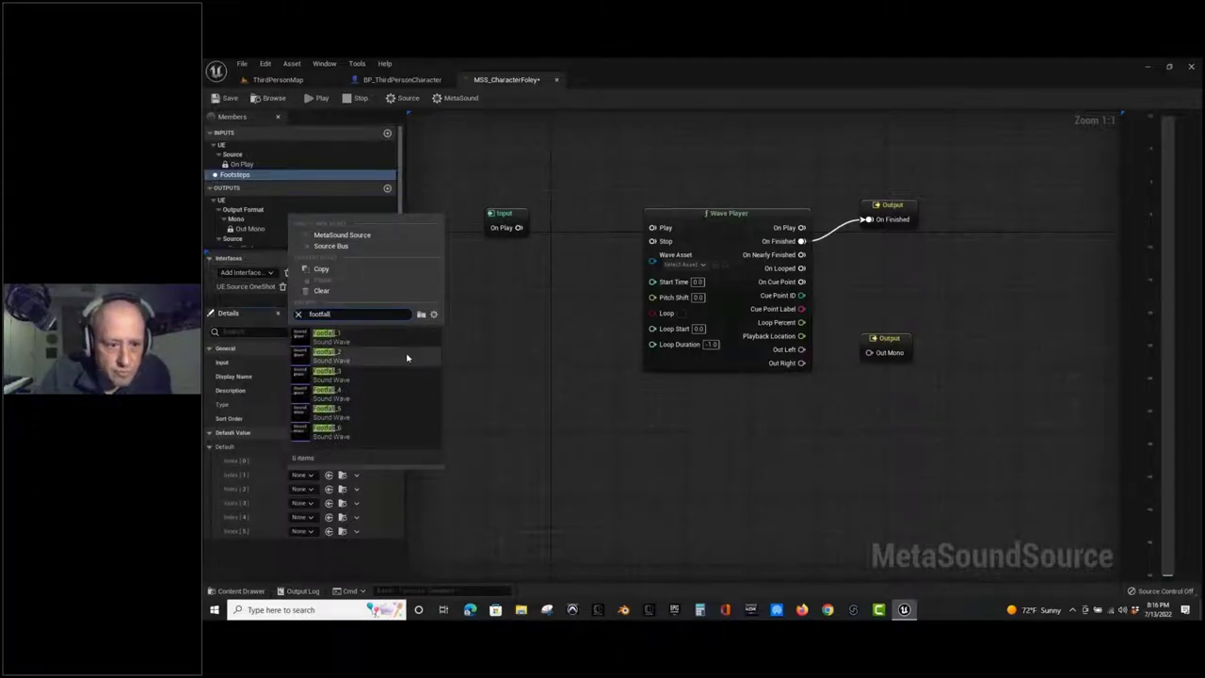
pyautogui.click(396, 354)
pyautogui.click(313, 489)
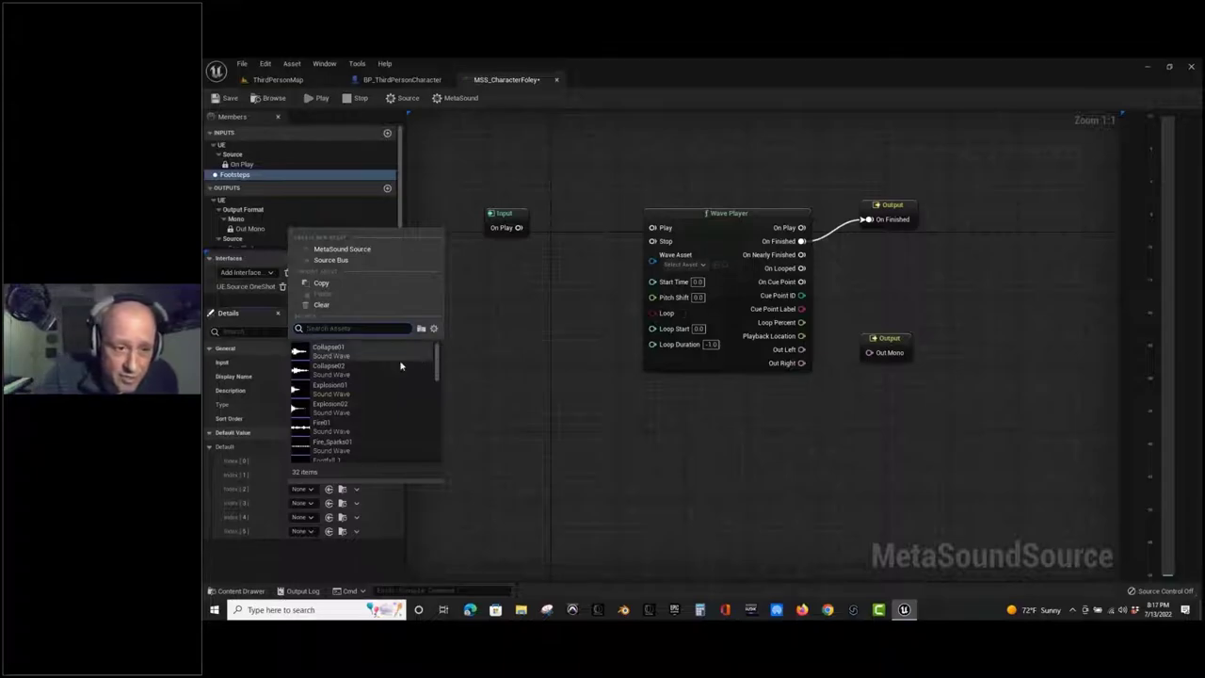
pyautogui.write('footfall 3')
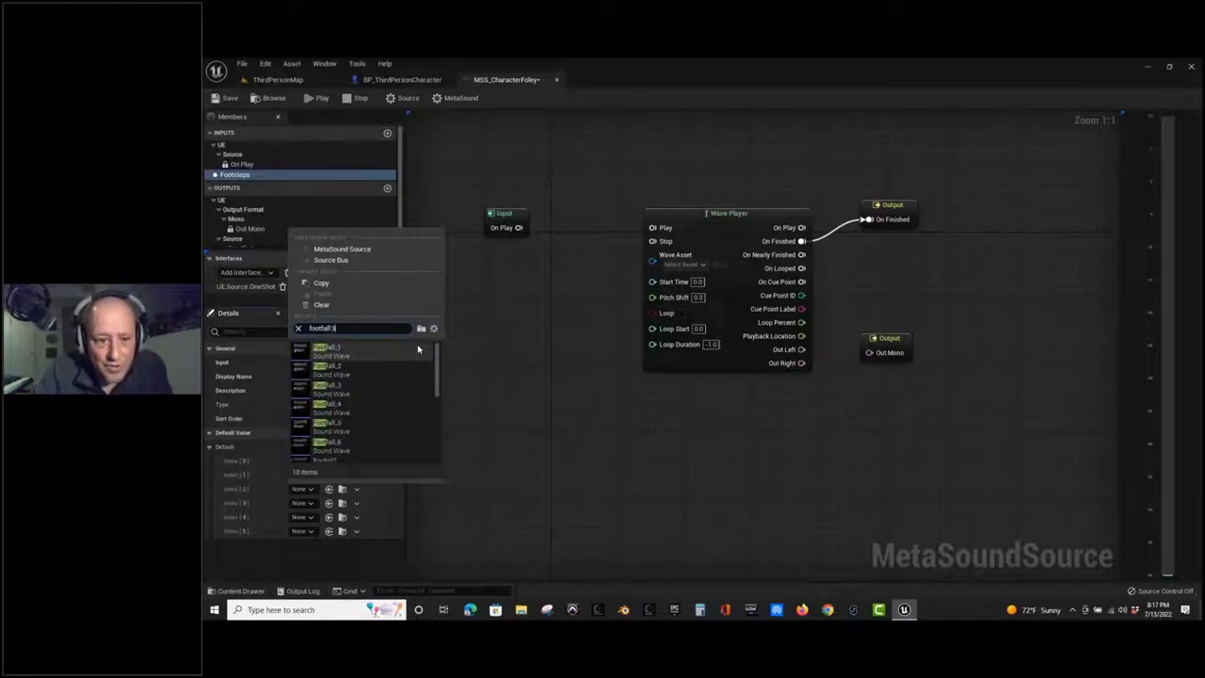
pyautogui.write('_3')
pyautogui.click(363, 347)
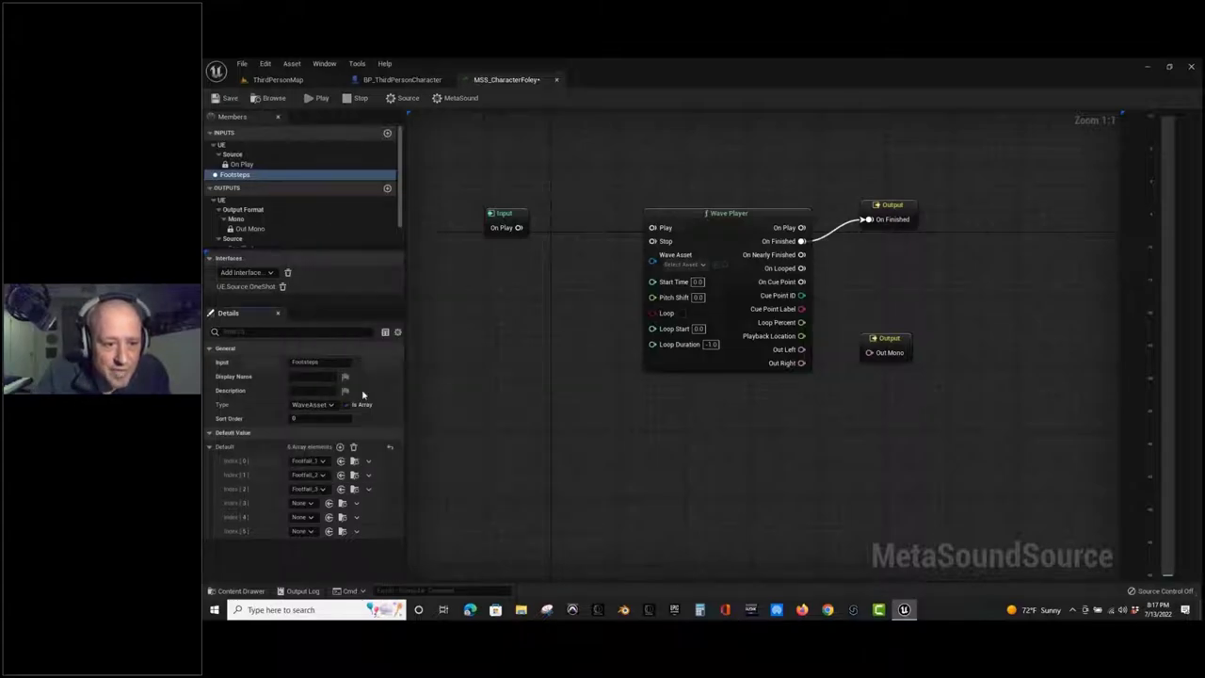
# Assign Footfall_4, Footfall_5 and Footfall_6 to indexes 3, 4 and 5 of the Footsteps array's default value.
pyautogui.click(303, 503)
pyautogui.write('footfall_4')
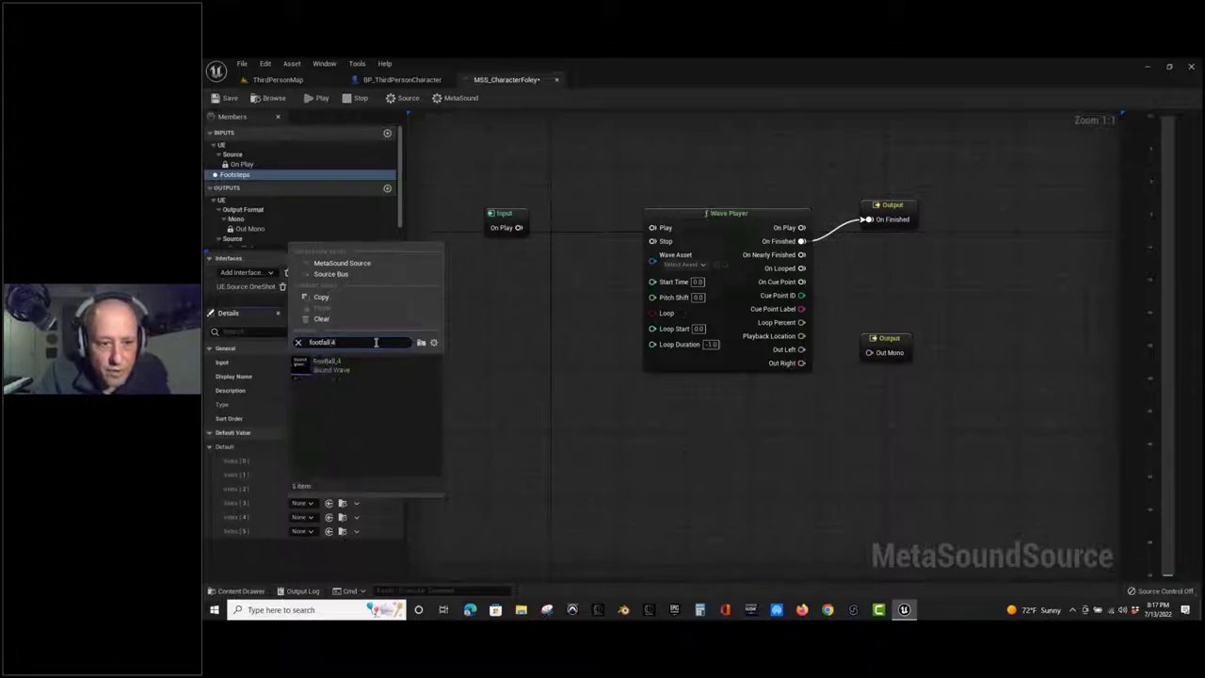
pyautogui.press('Escape')
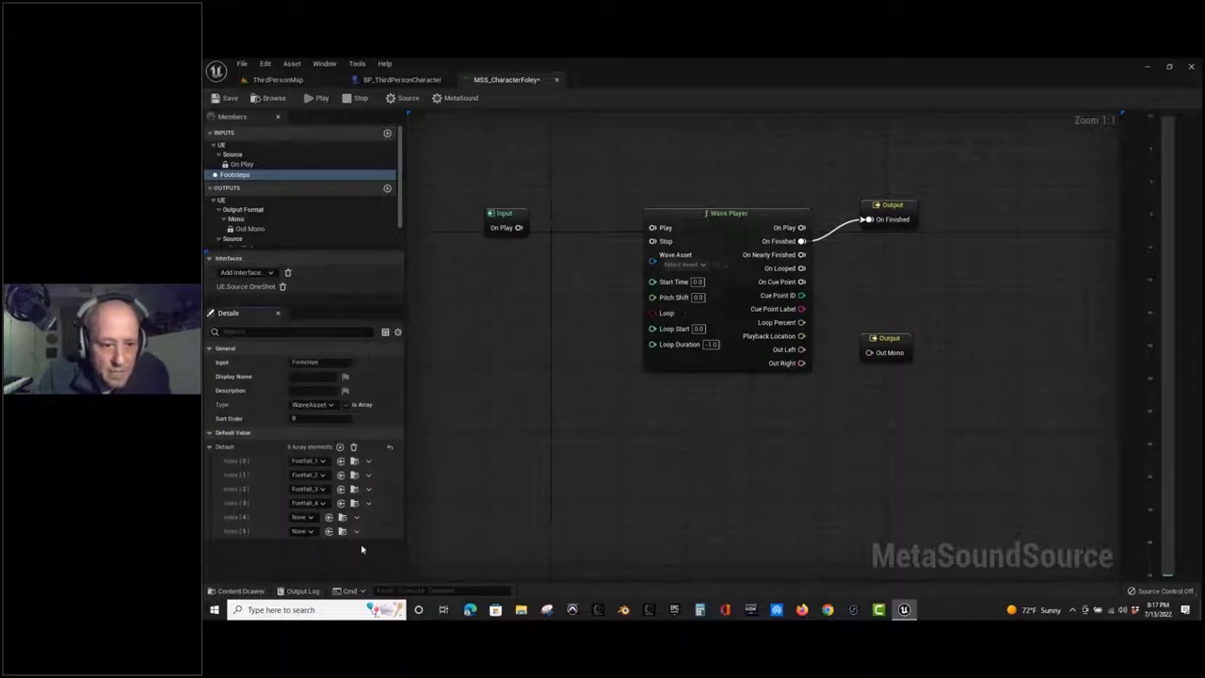
pyautogui.click(301, 519)
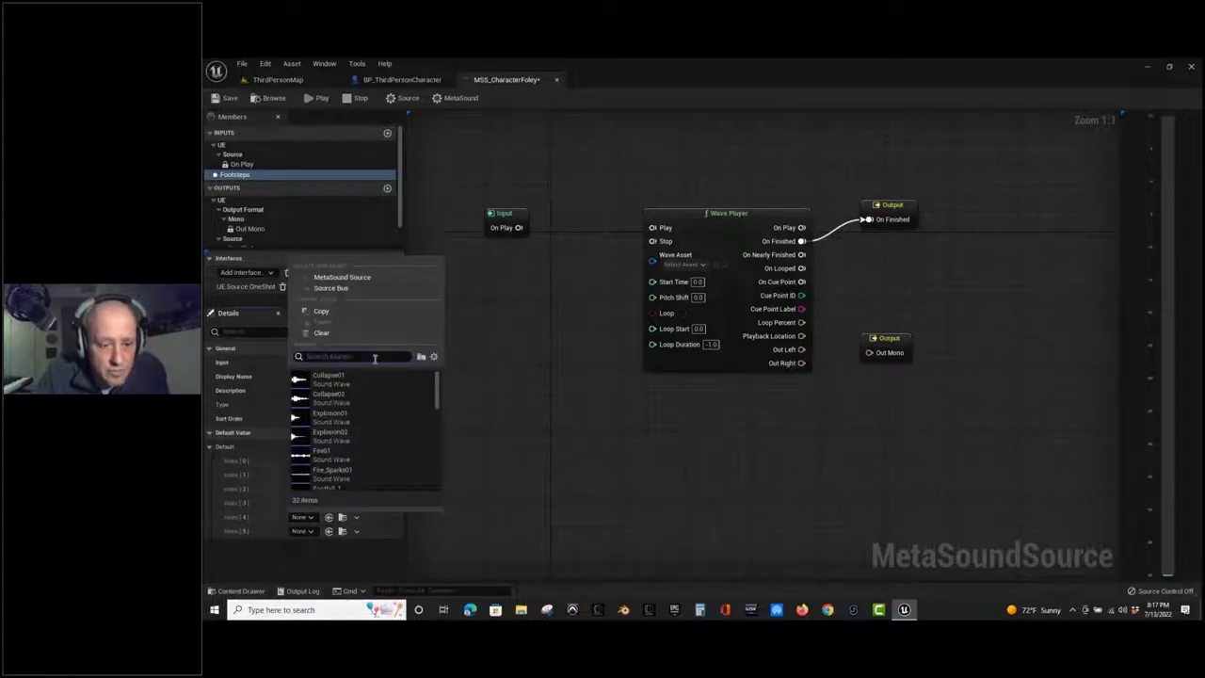
pyautogui.write('footfall_fo')
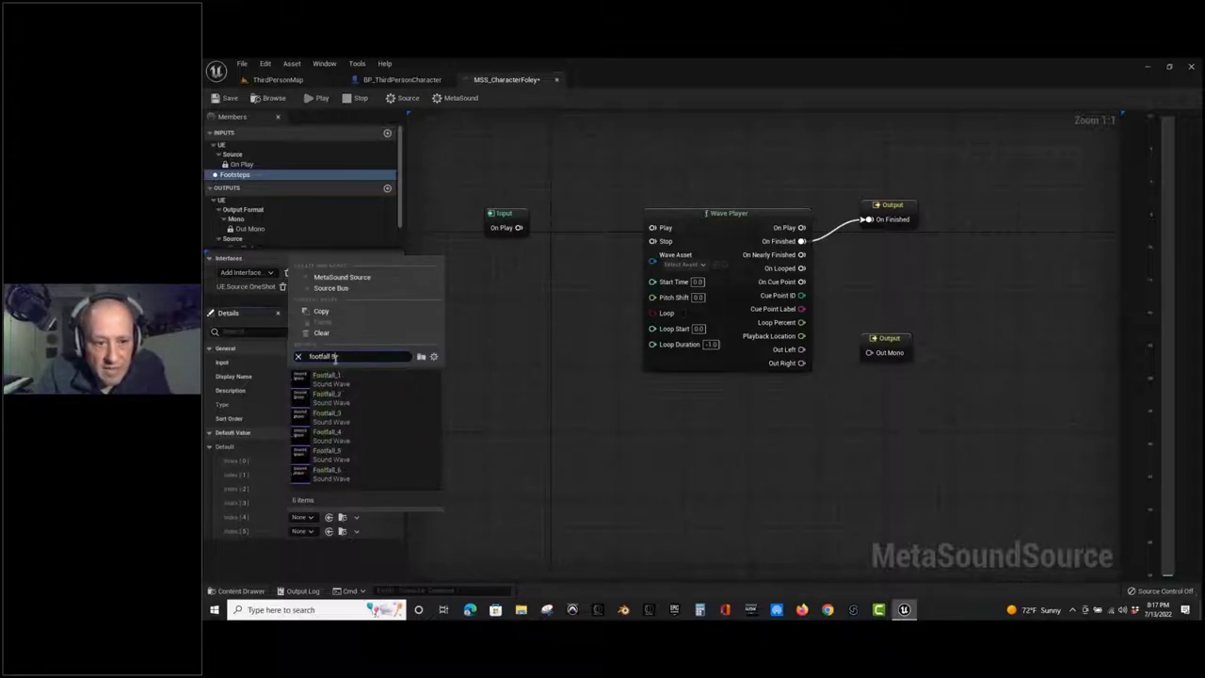
pyautogui.click(326, 450)
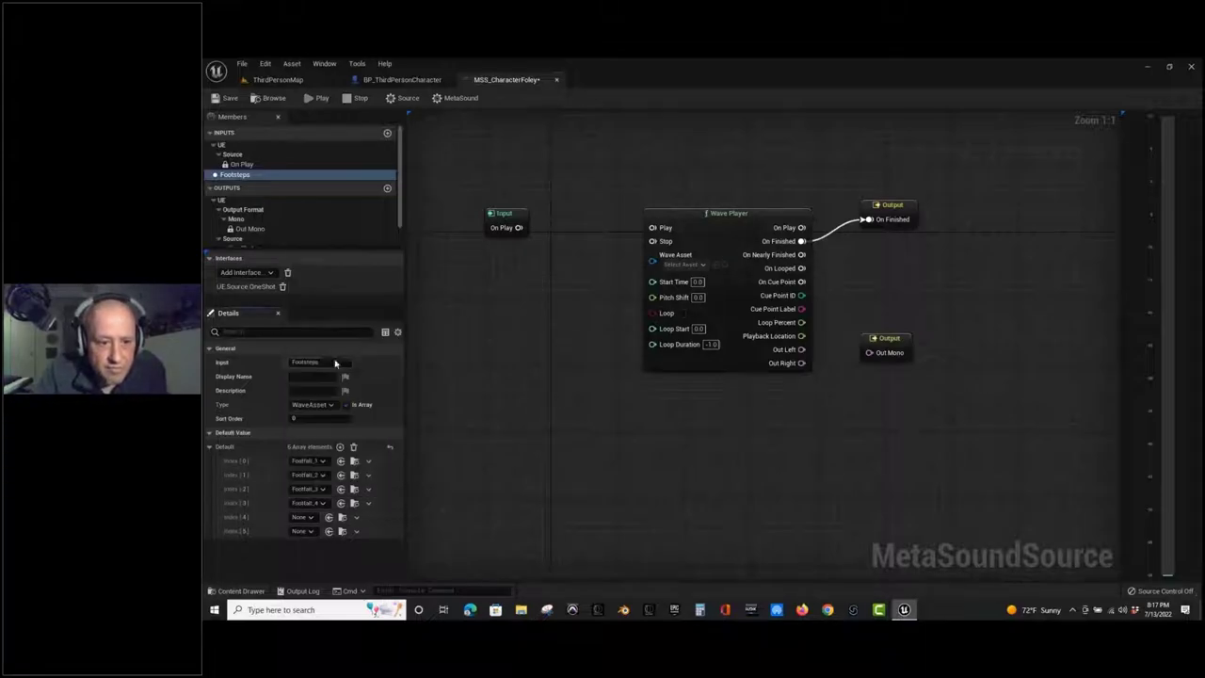
pyautogui.click(303, 532)
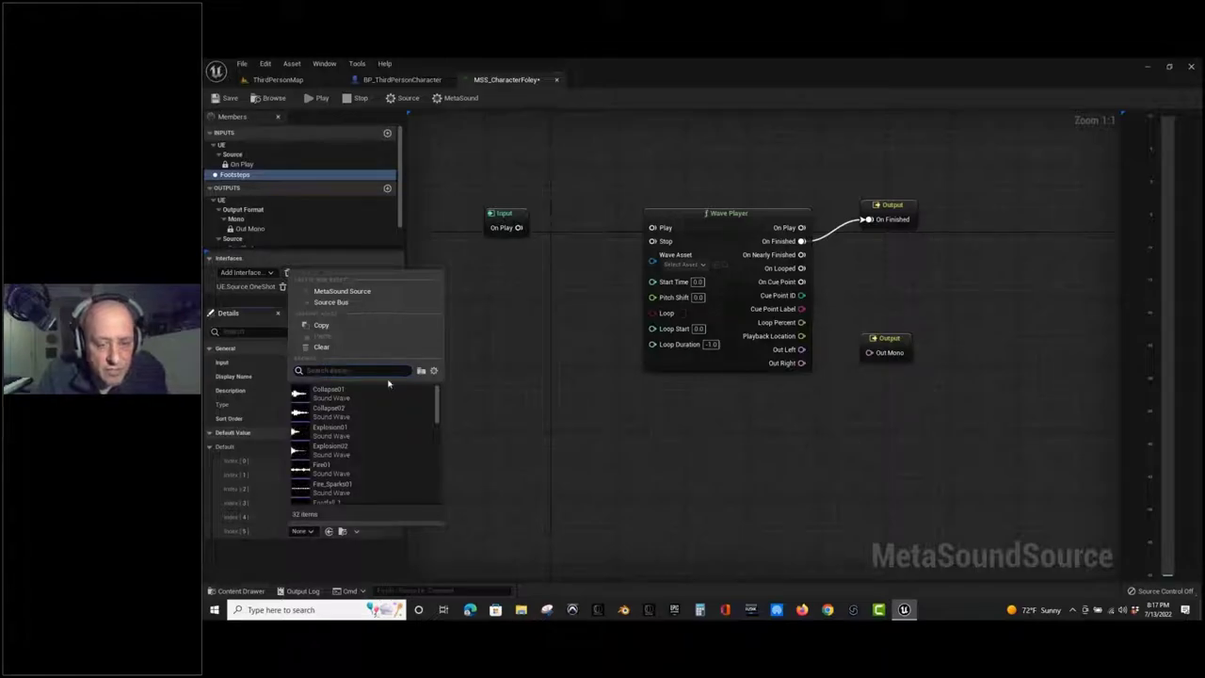
pyautogui.write('footfall_')
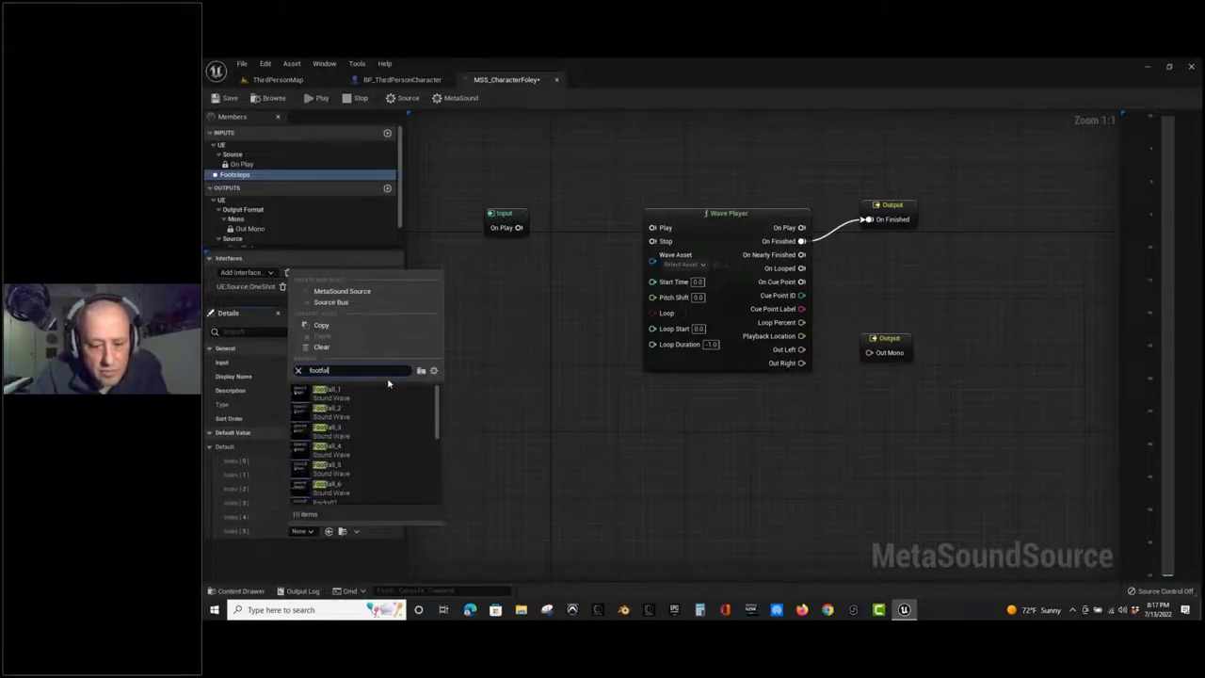
pyautogui.write('6')
pyautogui.press('Return')
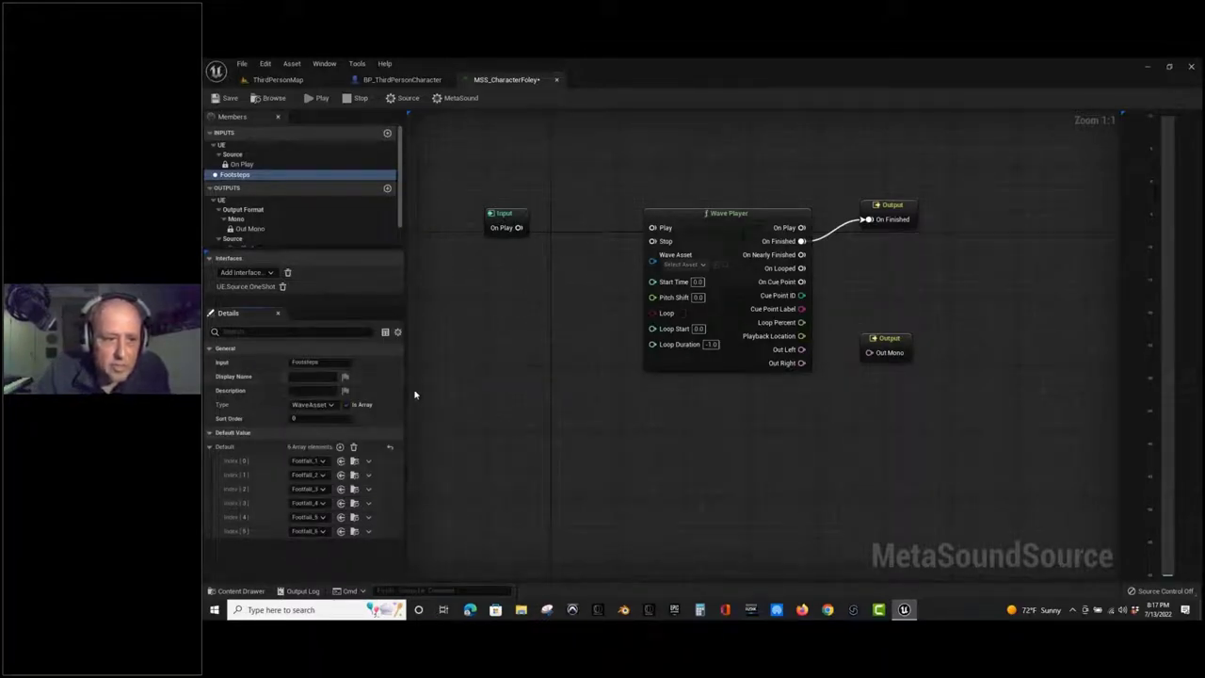
# Place the Footsteps input in the graph beneath On Play and feed it into a new Random Get (WaveAsset:Array) node.
pyautogui.moveTo(234, 180); pyautogui.dragTo(502, 325)
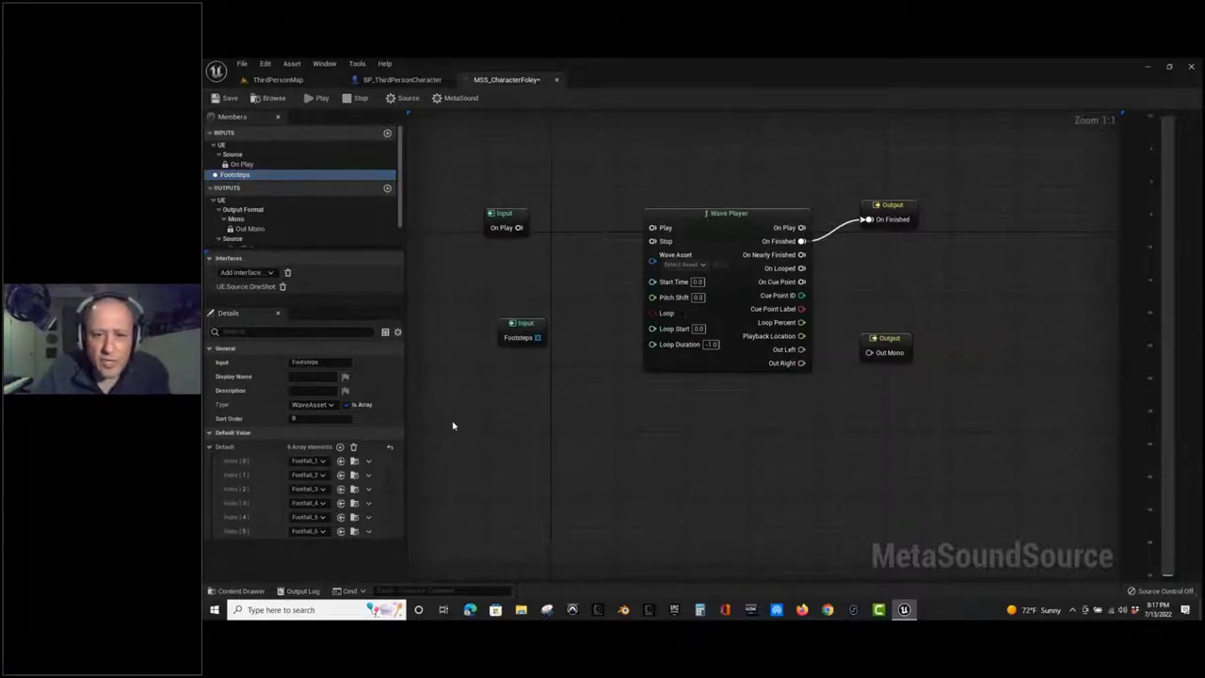
pyautogui.moveTo(532, 322); pyautogui.dragTo(516, 326)
pyautogui.click(514, 341)
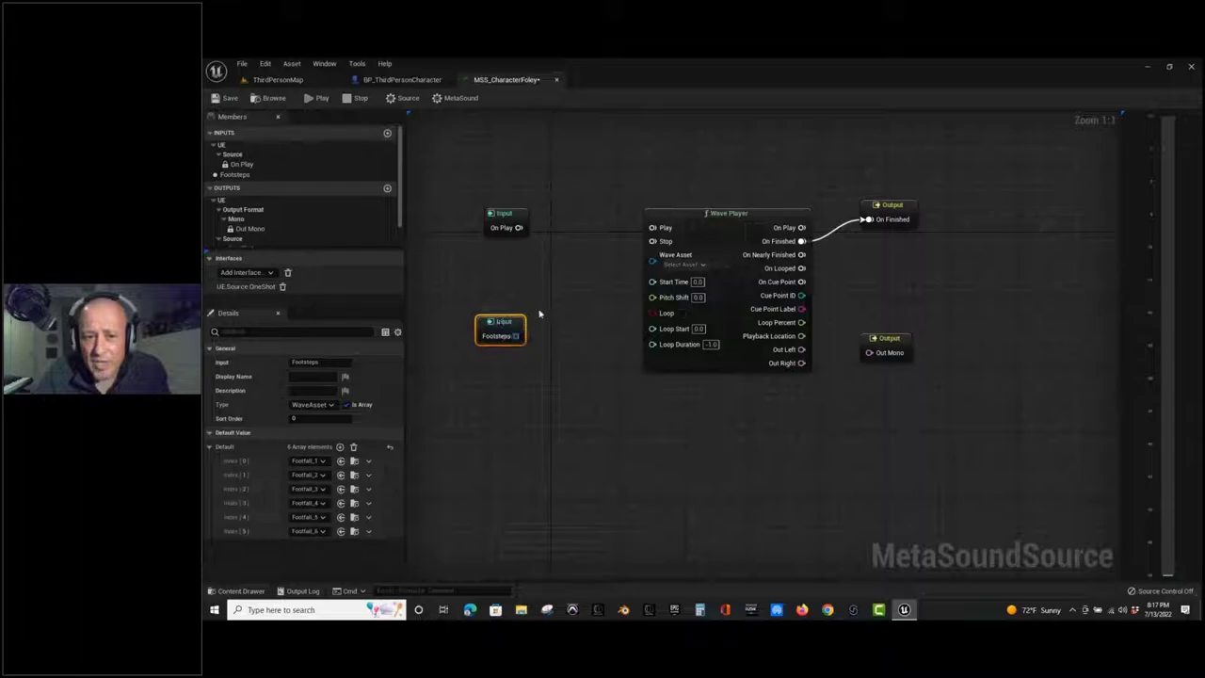
pyautogui.moveTo(517, 335); pyautogui.dragTo(554, 356)
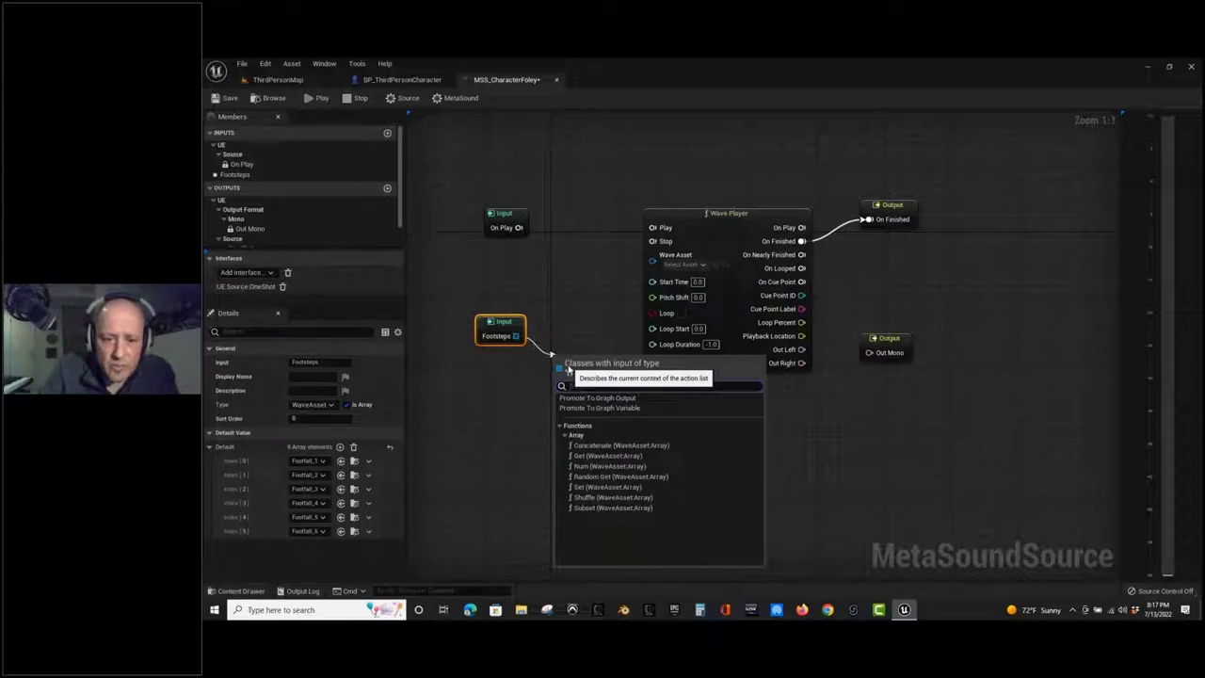
pyautogui.click(635, 479)
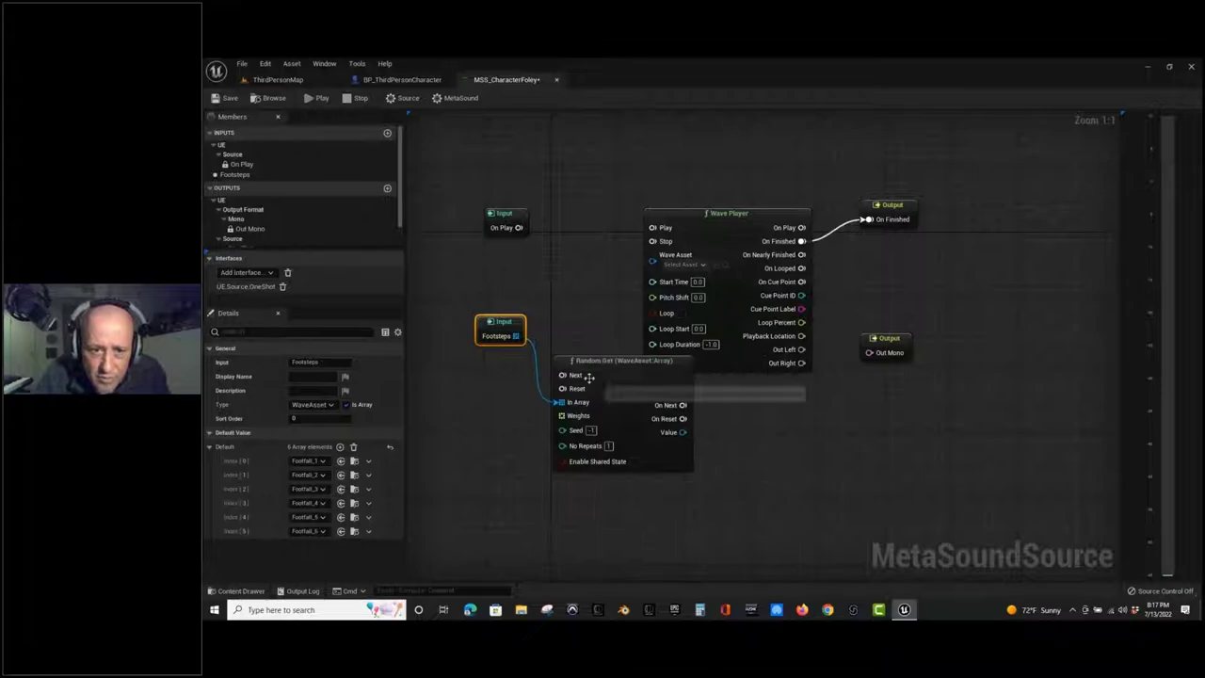
pyautogui.moveTo(603, 358); pyautogui.dragTo(429, 299)
pyautogui.moveTo(569, 319); pyautogui.dragTo(550, 318)
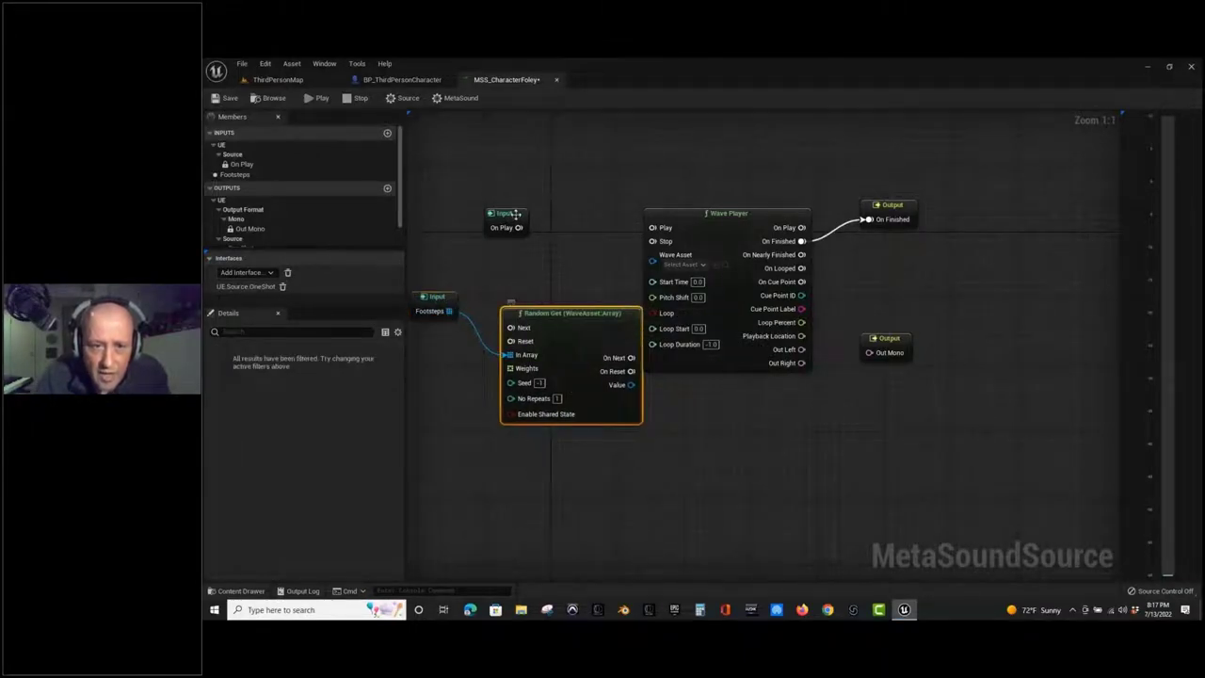
# Wire On Play to Random Get's Next, its On Next to the Wave Player's Play, and its Value to Wave Asset.
pyautogui.moveTo(518, 227); pyautogui.dragTo(564, 321)
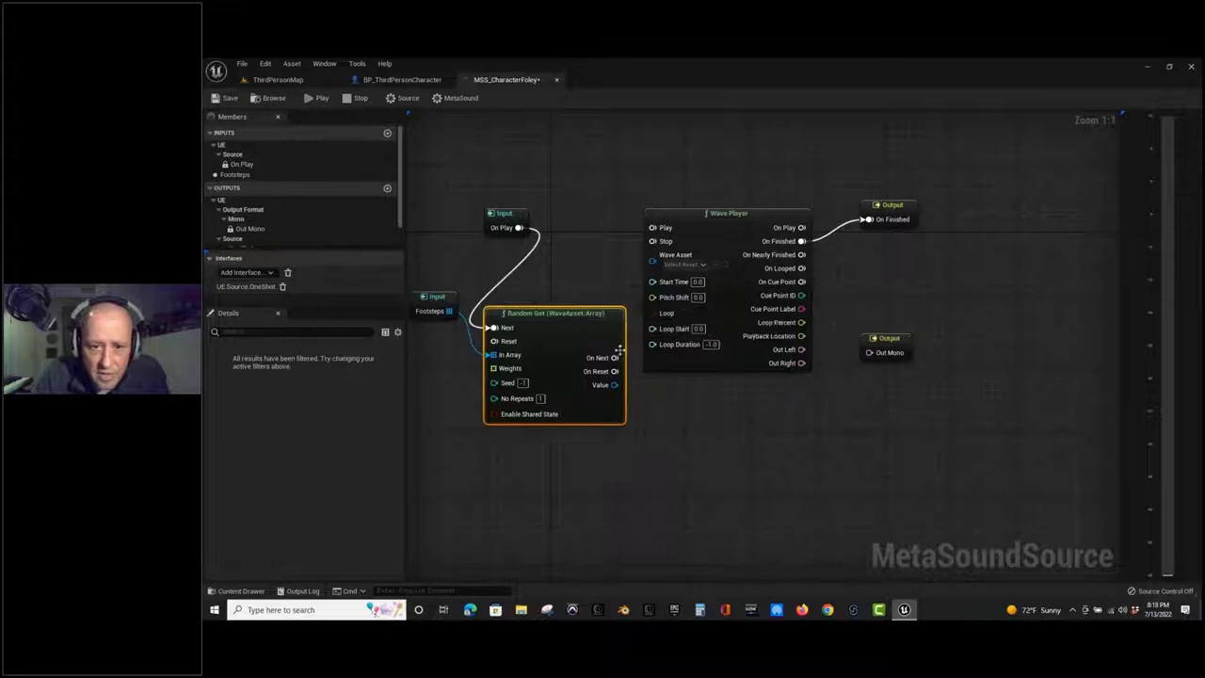
pyautogui.moveTo(614, 358); pyautogui.dragTo(658, 231)
pyautogui.moveTo(732, 227); pyautogui.dragTo(756, 226)
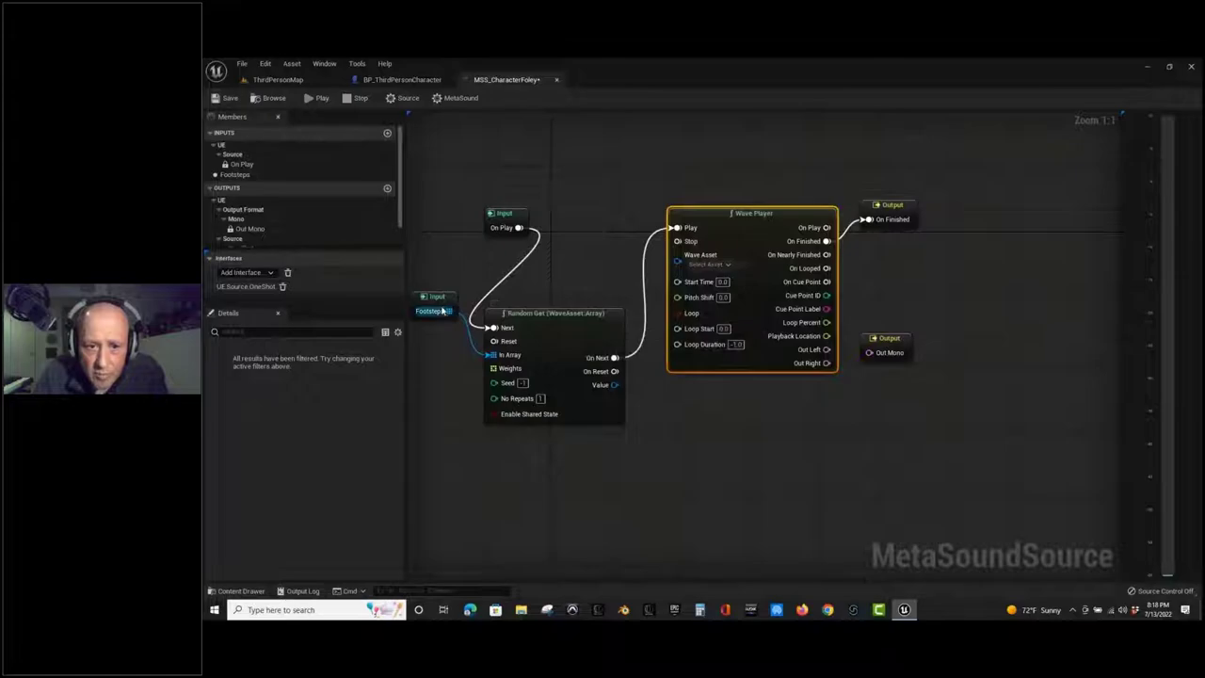
pyautogui.moveTo(451, 314); pyautogui.dragTo(468, 346)
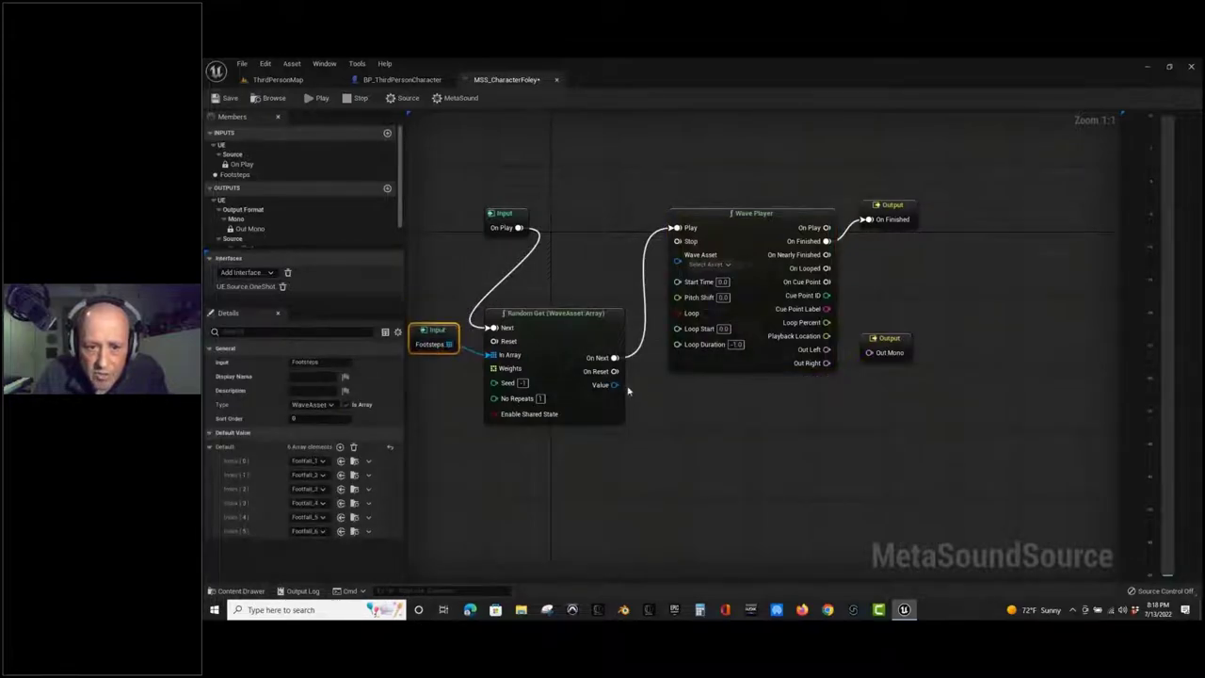
pyautogui.moveTo(612, 385); pyautogui.dragTo(678, 255)
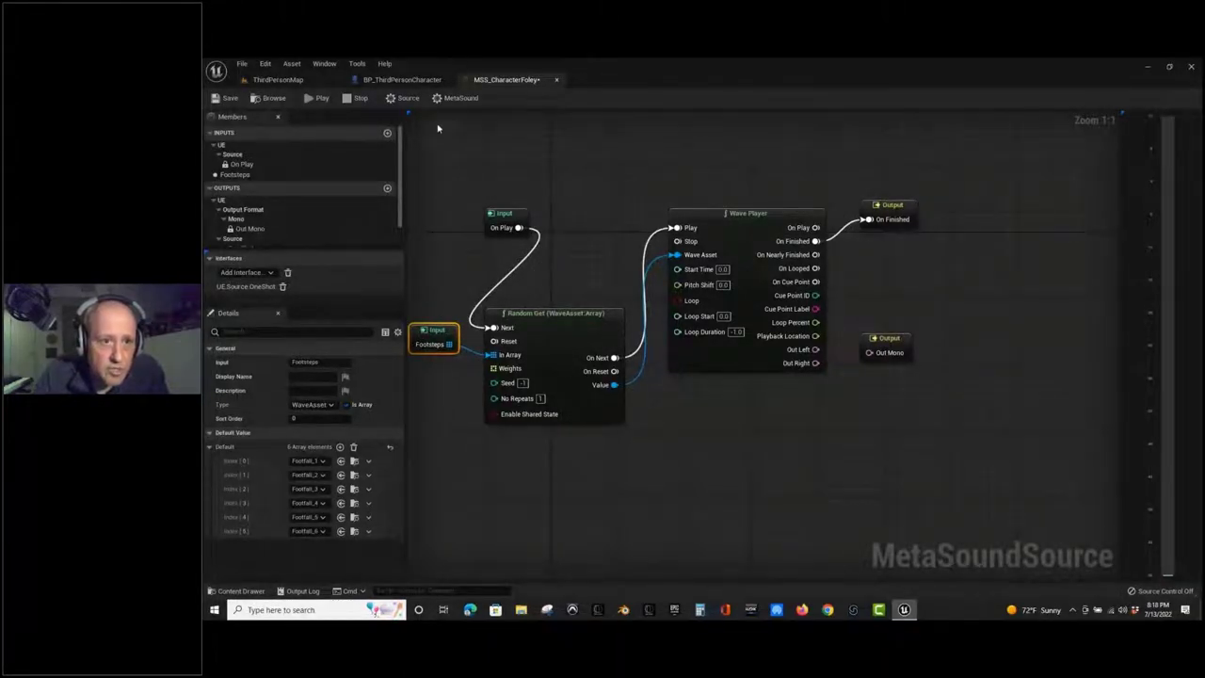
# Connect the Wave Player's Out Left to the Out Mono output, and save and close MSS_CharacterFoley.
pyautogui.click(456, 99)
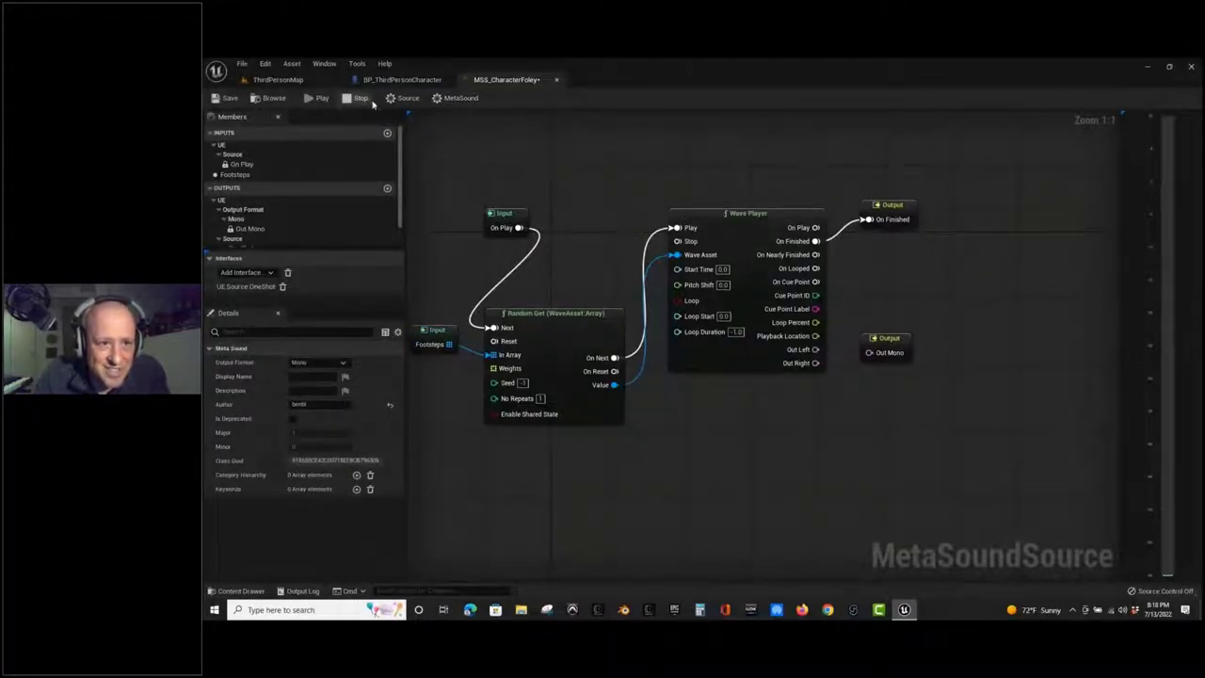
pyautogui.click(405, 99)
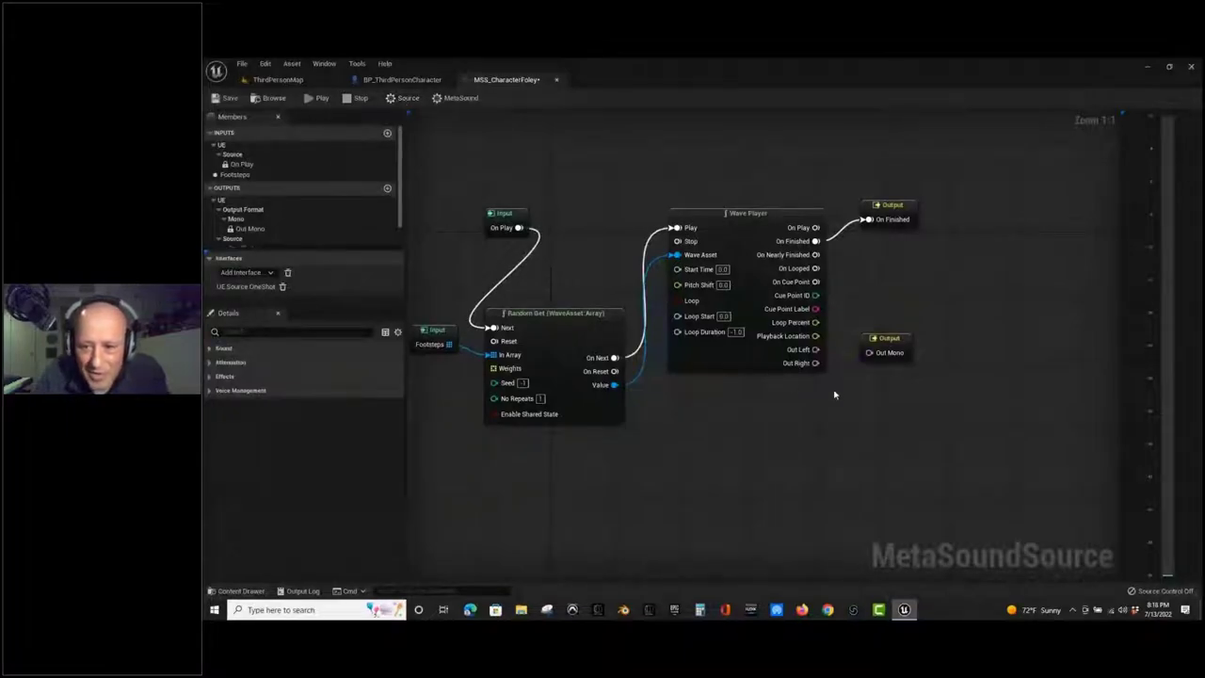
pyautogui.moveTo(815, 349); pyautogui.dragTo(872, 353)
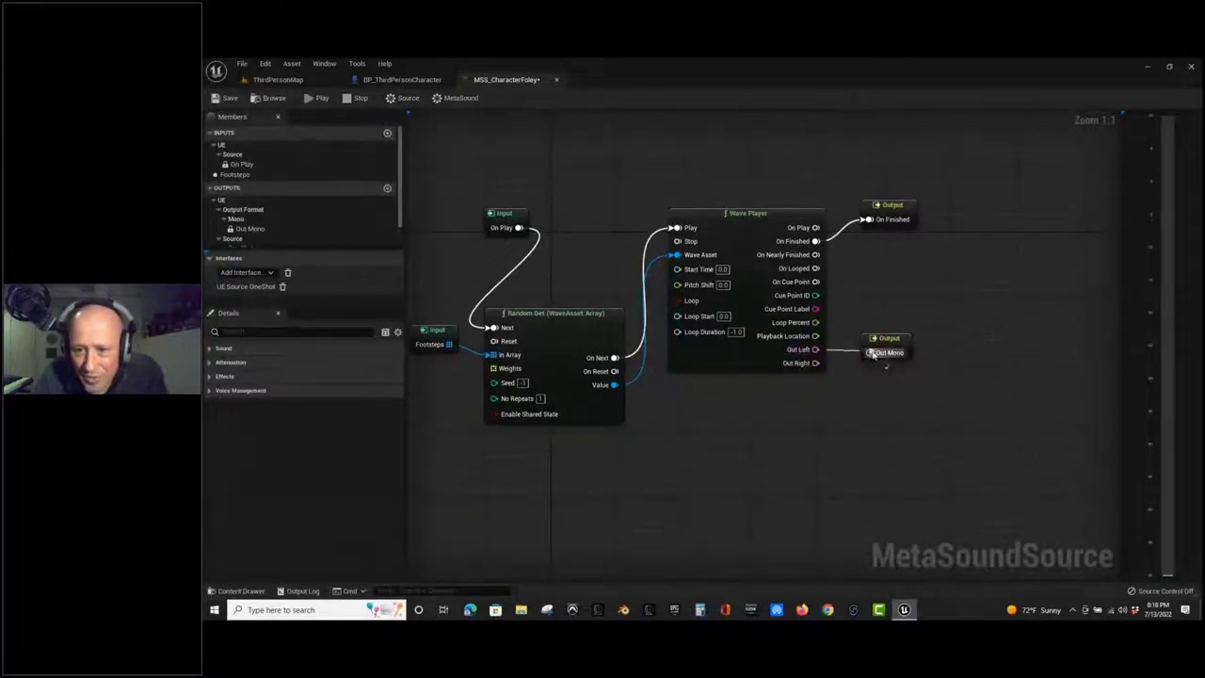
pyautogui.moveTo(859, 400)
pyautogui.mouseDown(button='right')
pyautogui.moveTo(938, 398)
pyautogui.moveTo(875, 398)
pyautogui.mouseUp(button='right')
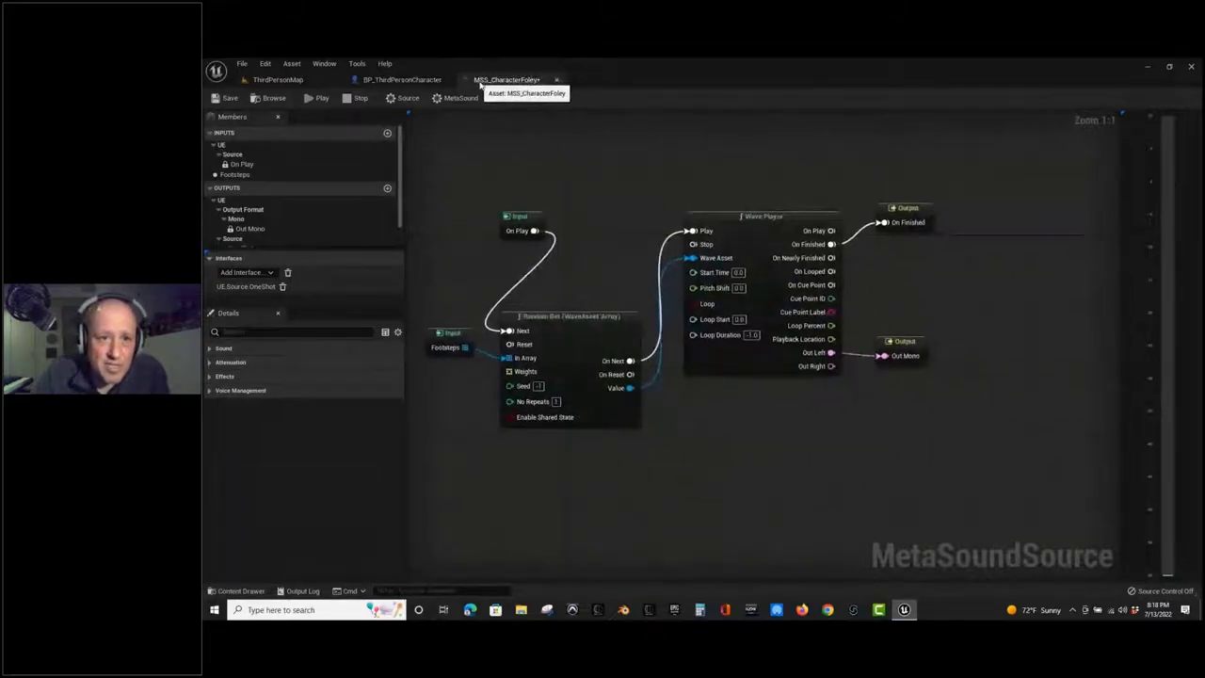
pyautogui.click(214, 100)
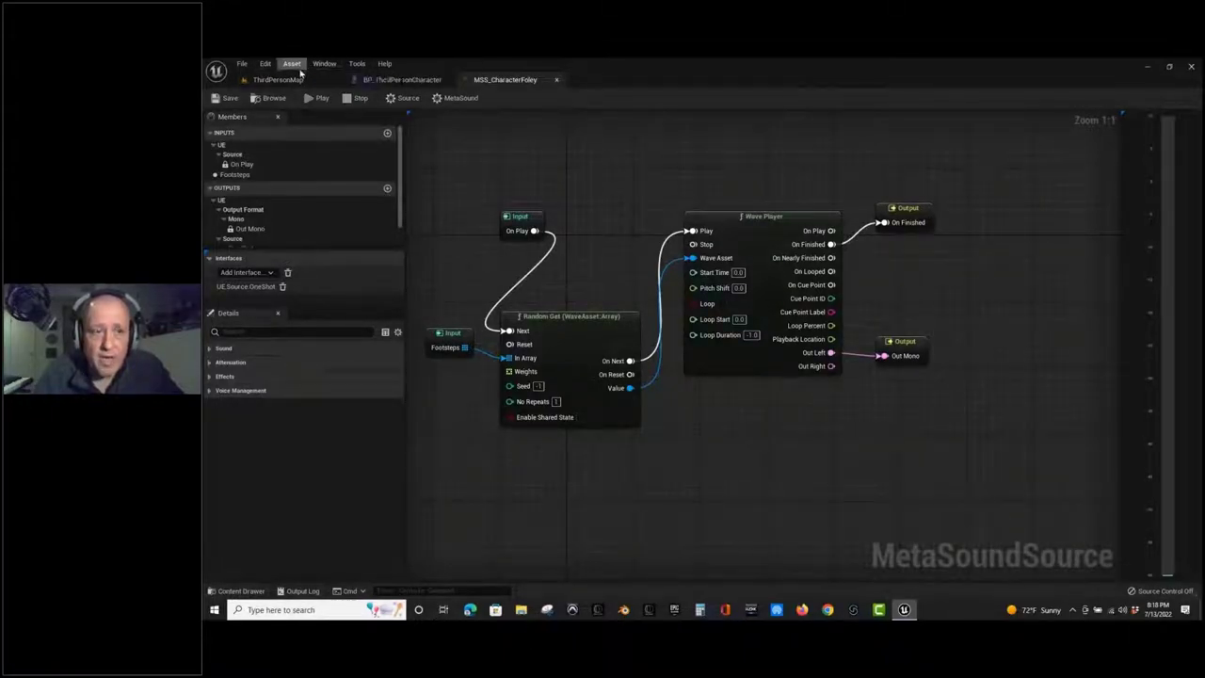
pyautogui.click(556, 80)
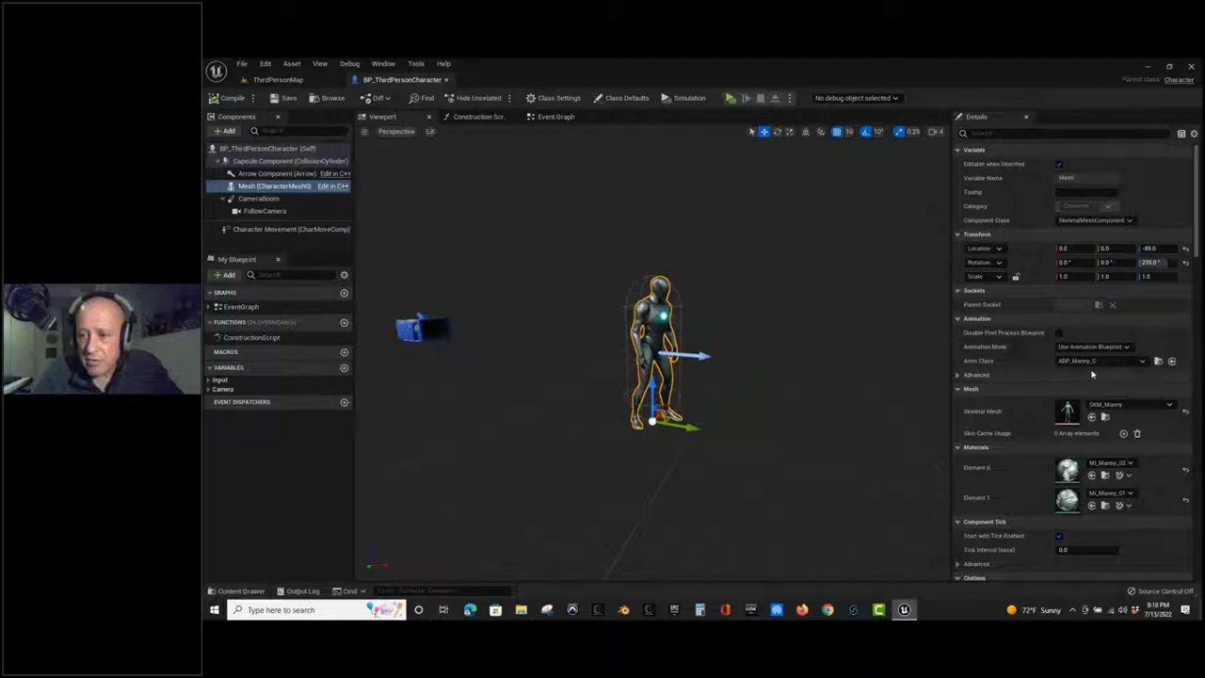
# Open ABP_Manny from the character mesh's Anim Class and set the Play Sound at Location node's sound to MSS_CharacterFoley.
pyautogui.click(1158, 362)
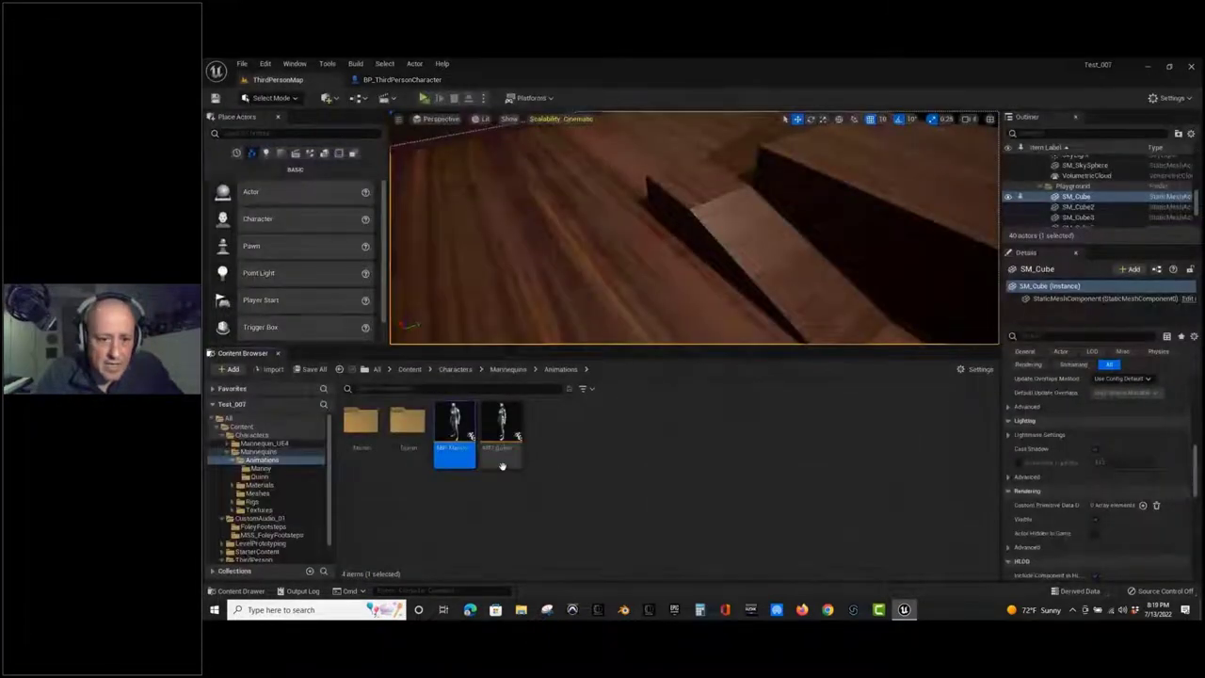
pyautogui.doubleClick(454, 455)
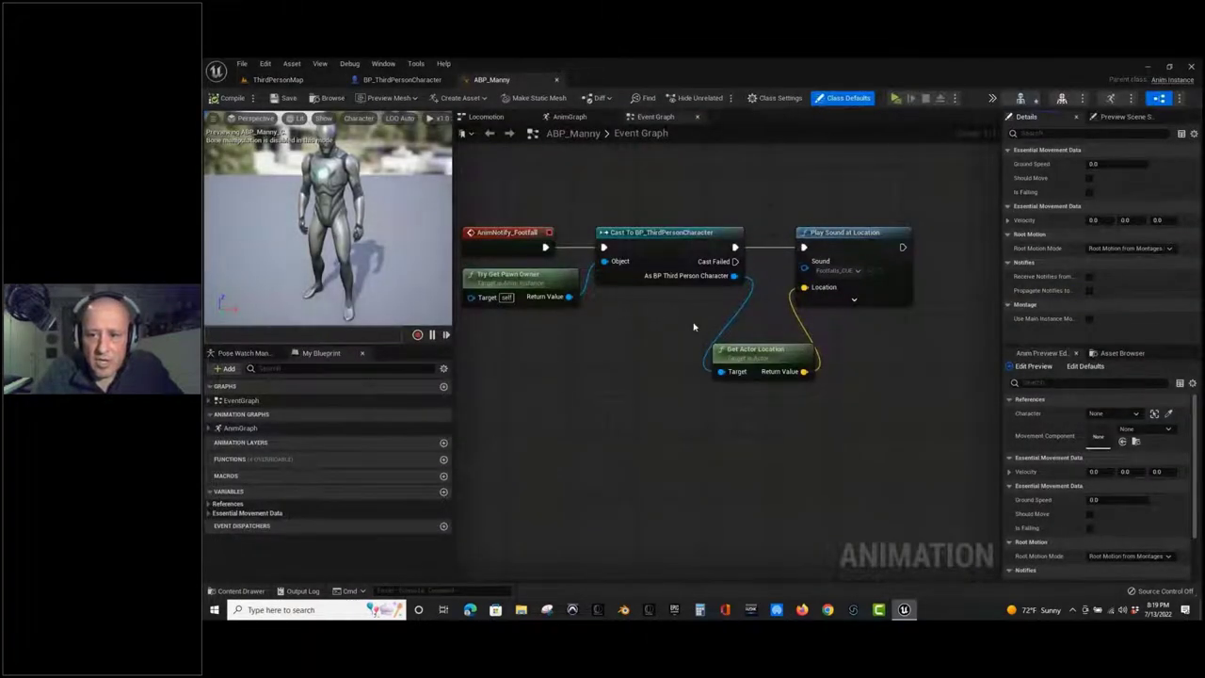
pyautogui.click(857, 271)
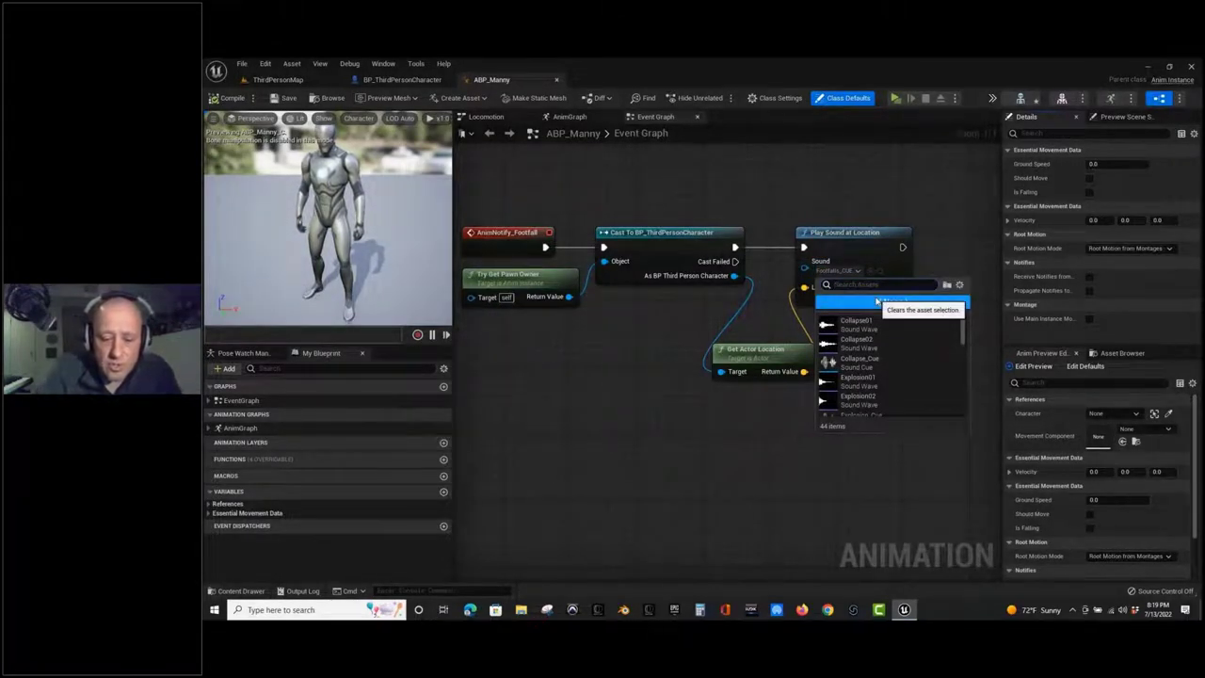
pyautogui.write('MSS')
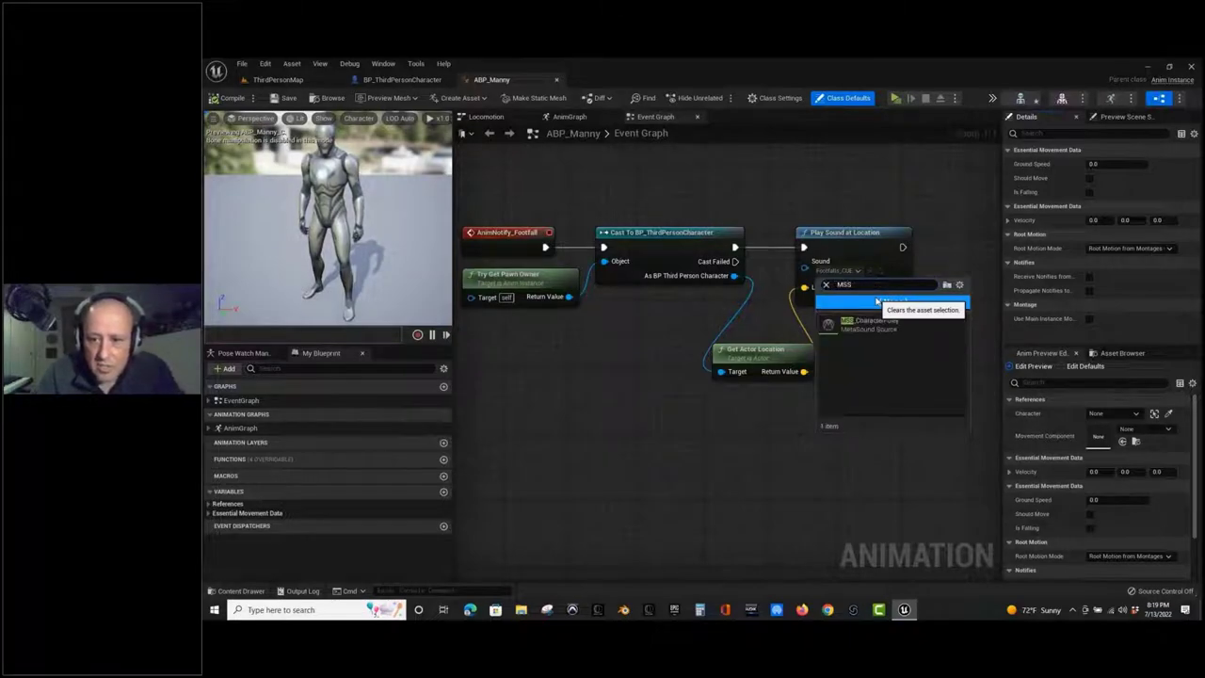
pyautogui.click(865, 322)
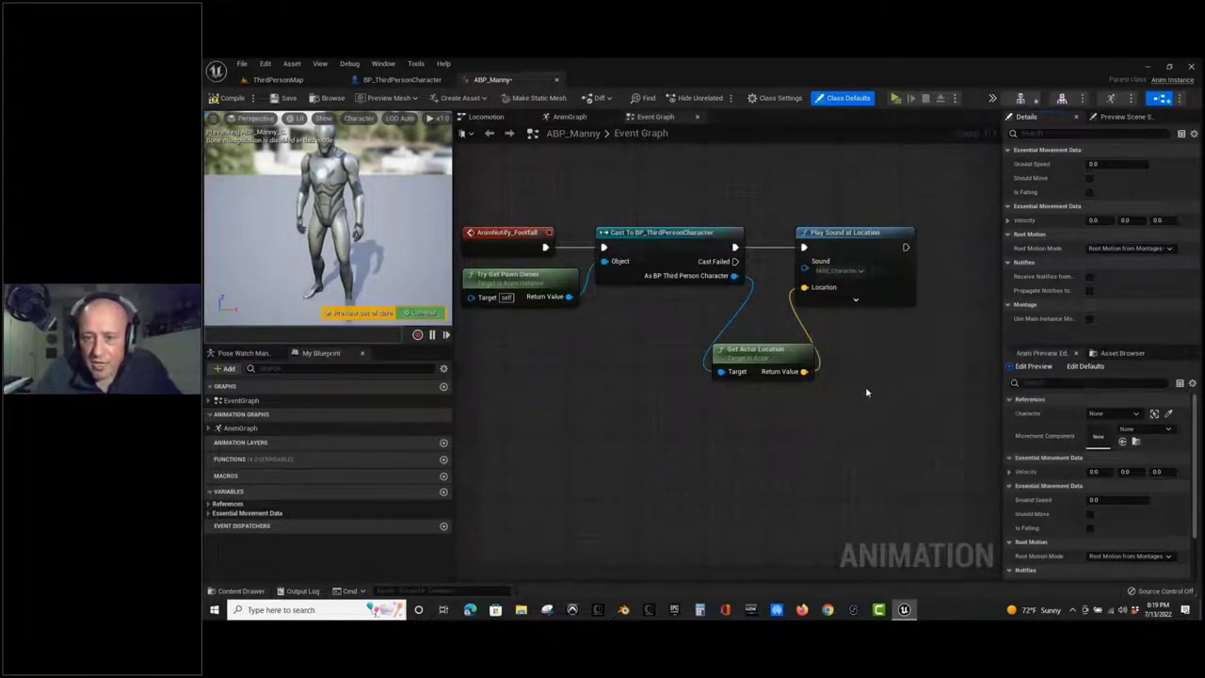
# Compile and save the ABP_Manny animation blueprint with its footfall sound change.
pyautogui.moveTo(862, 389); pyautogui.dragTo(904, 361, button='right')
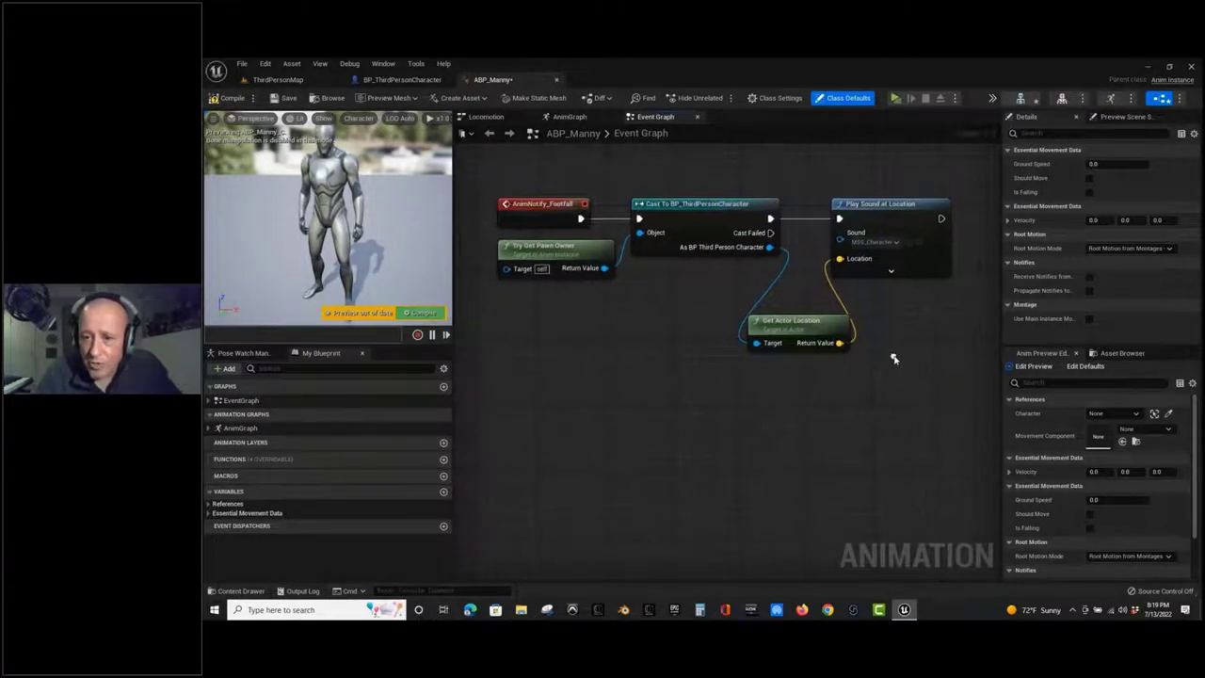
pyautogui.moveTo(895, 355); pyautogui.dragTo(890, 378, button='right')
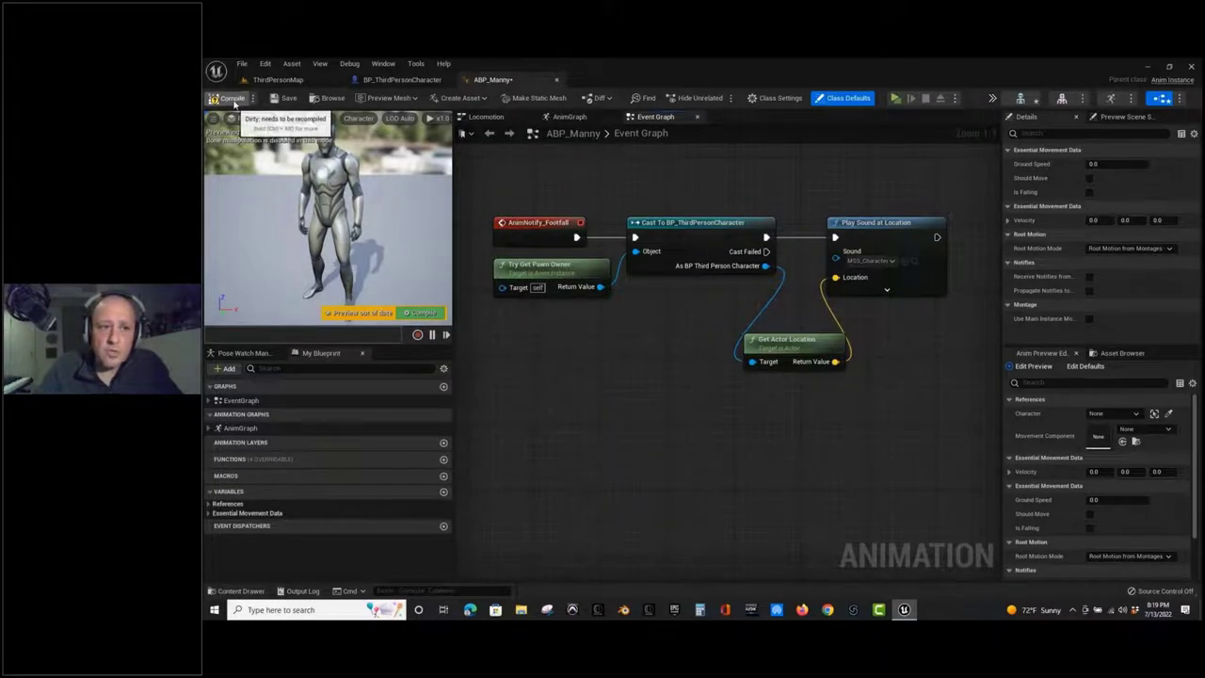
pyautogui.click(285, 99)
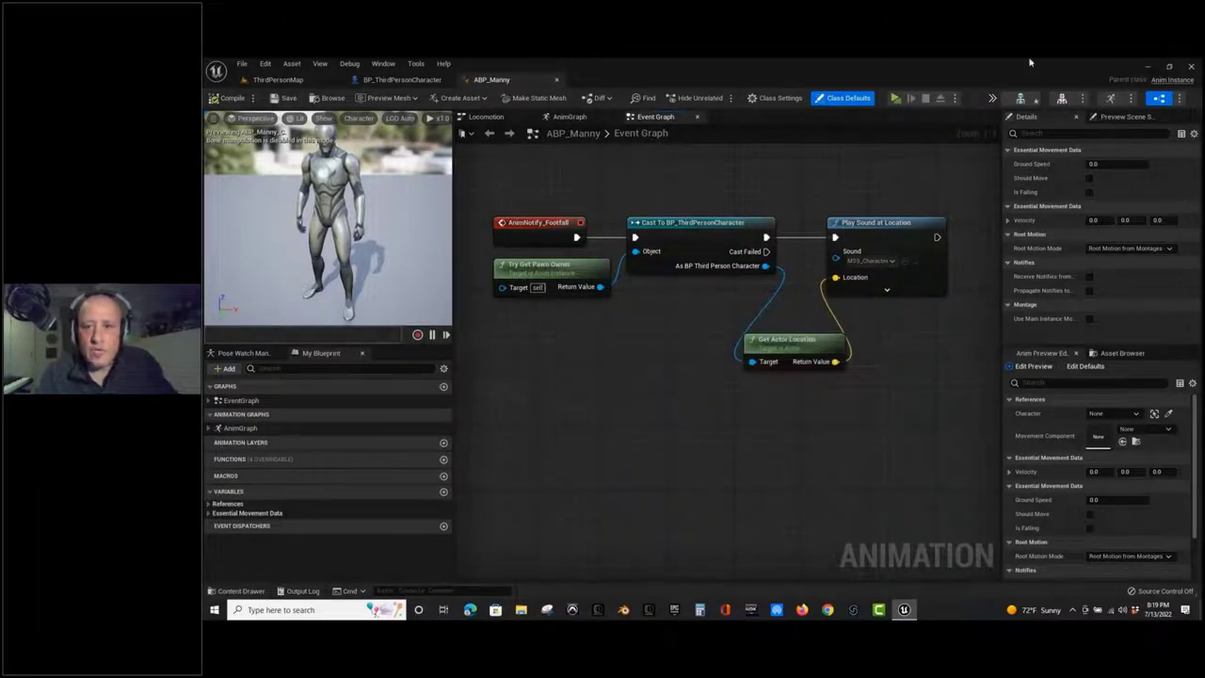
# Run the game preview and walk the character around the level to test the footstep sounds, and exit the preview.
pyautogui.click(897, 99)
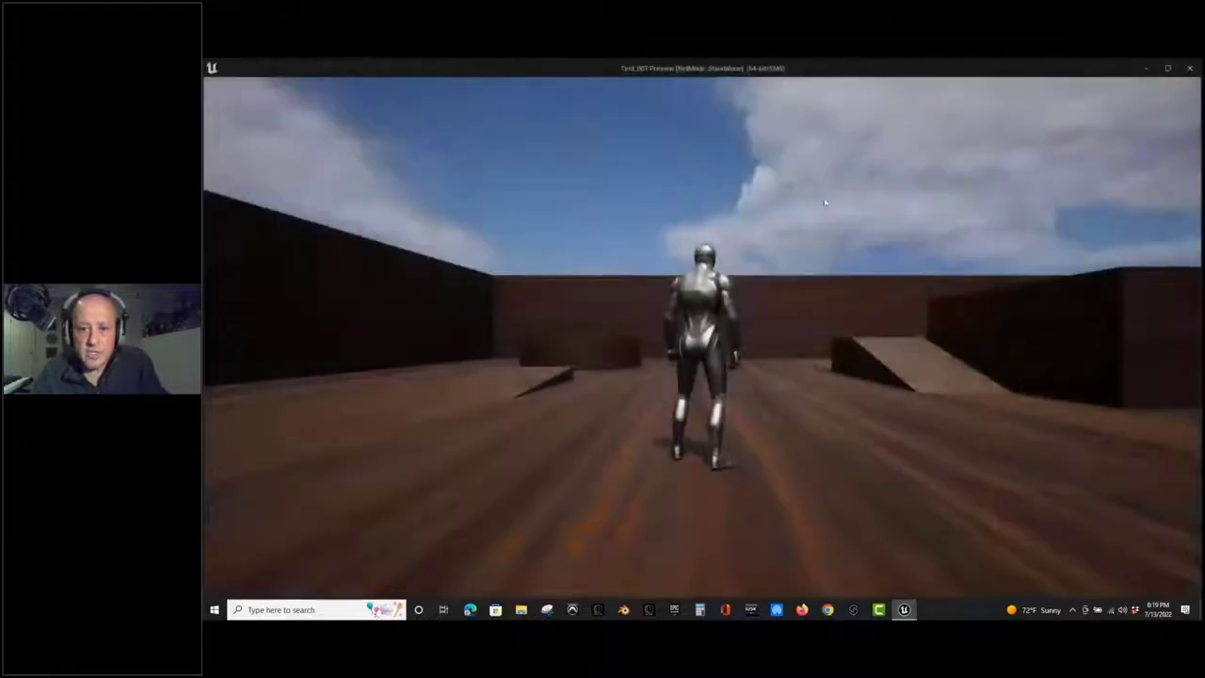
pyautogui.press('w')
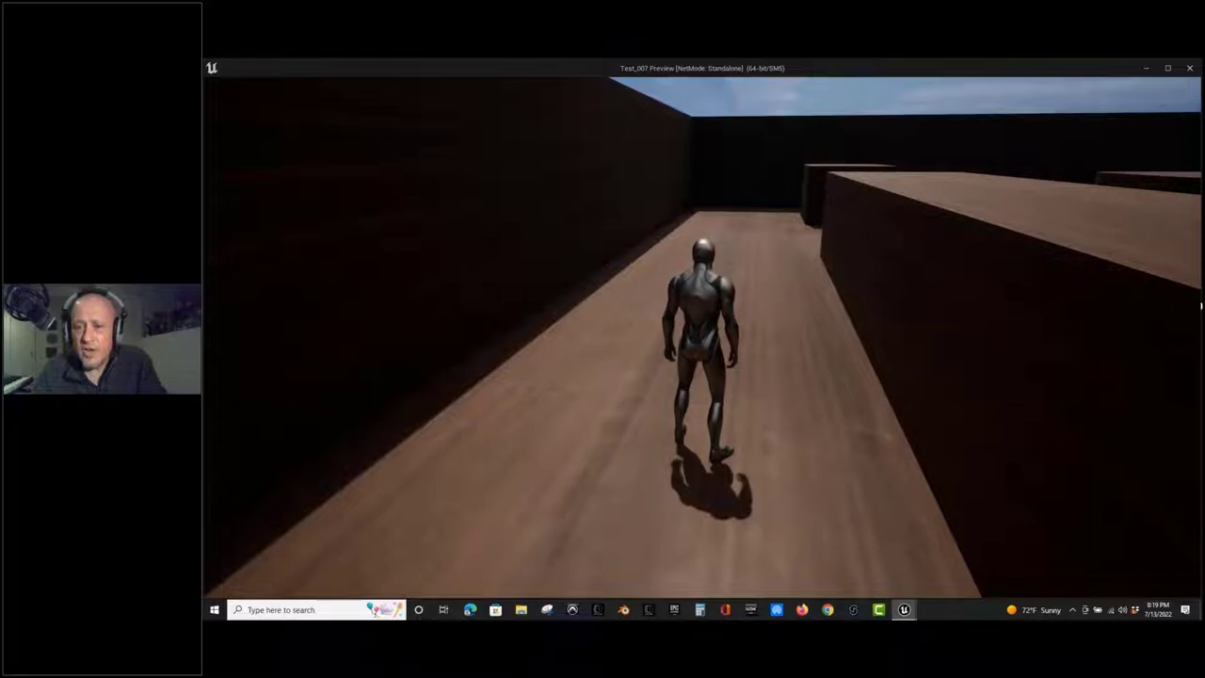
pyautogui.press('w')
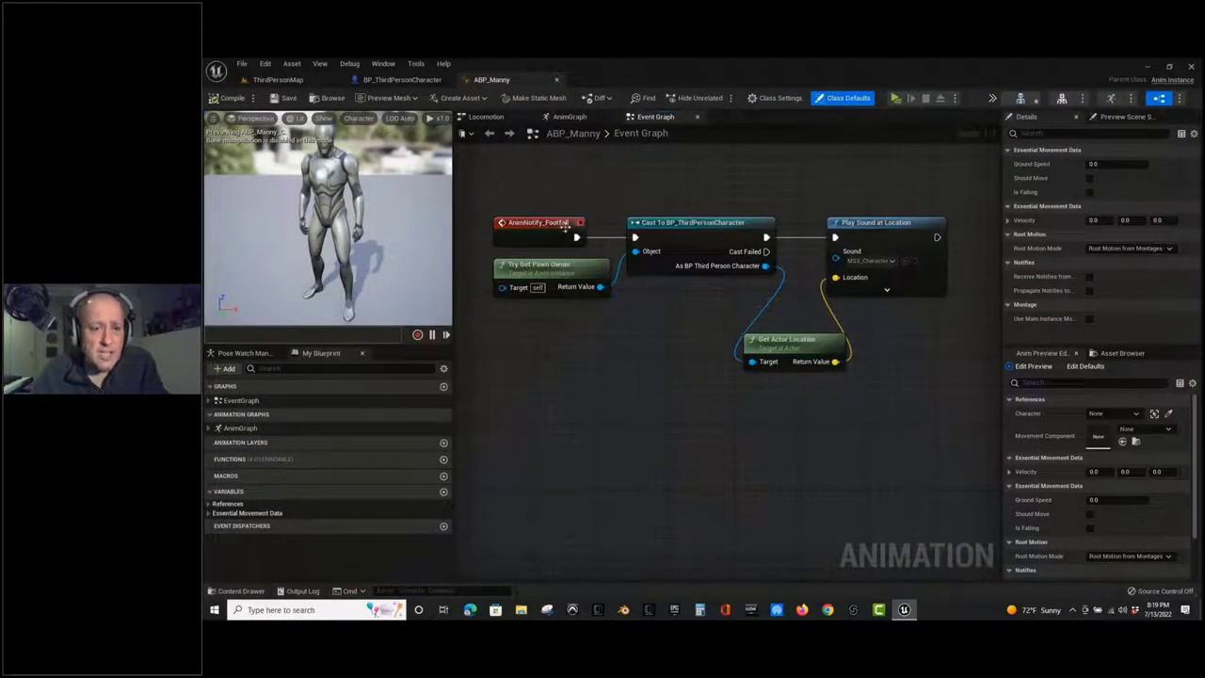
# Open MSS_CharacterFoley from the MSS_FoleyFootsteps folder inside Content > CustomAudio_01.
pyautogui.click(278, 79)
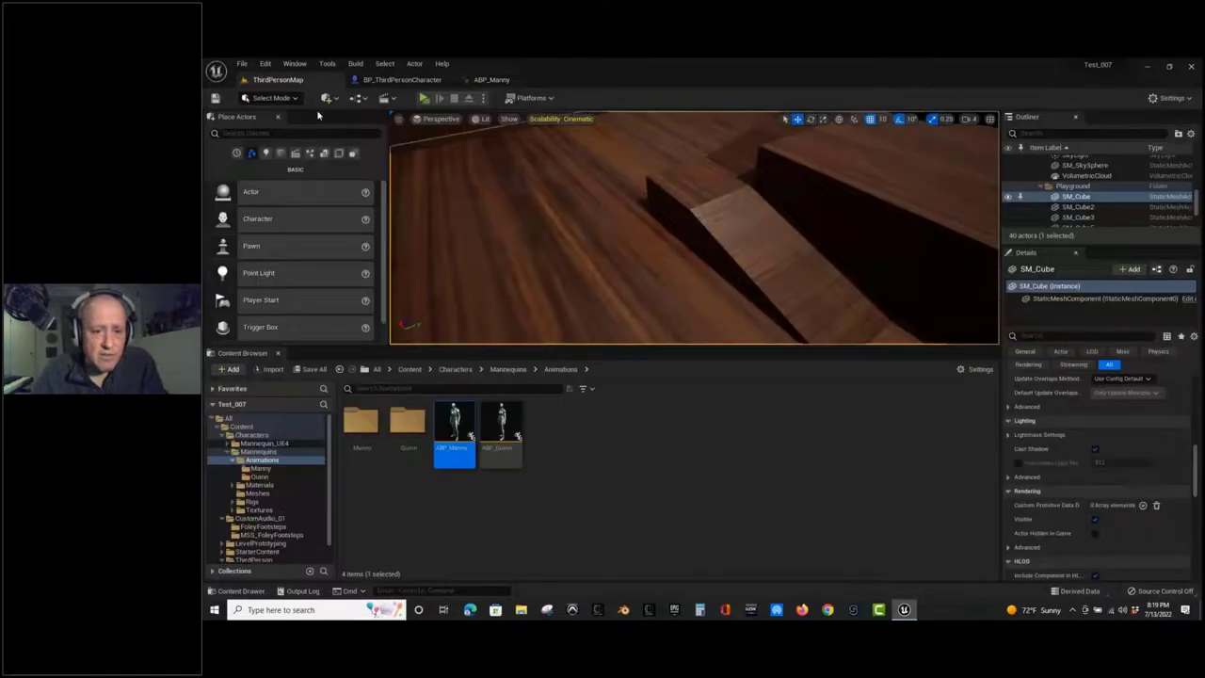
pyautogui.click(410, 369)
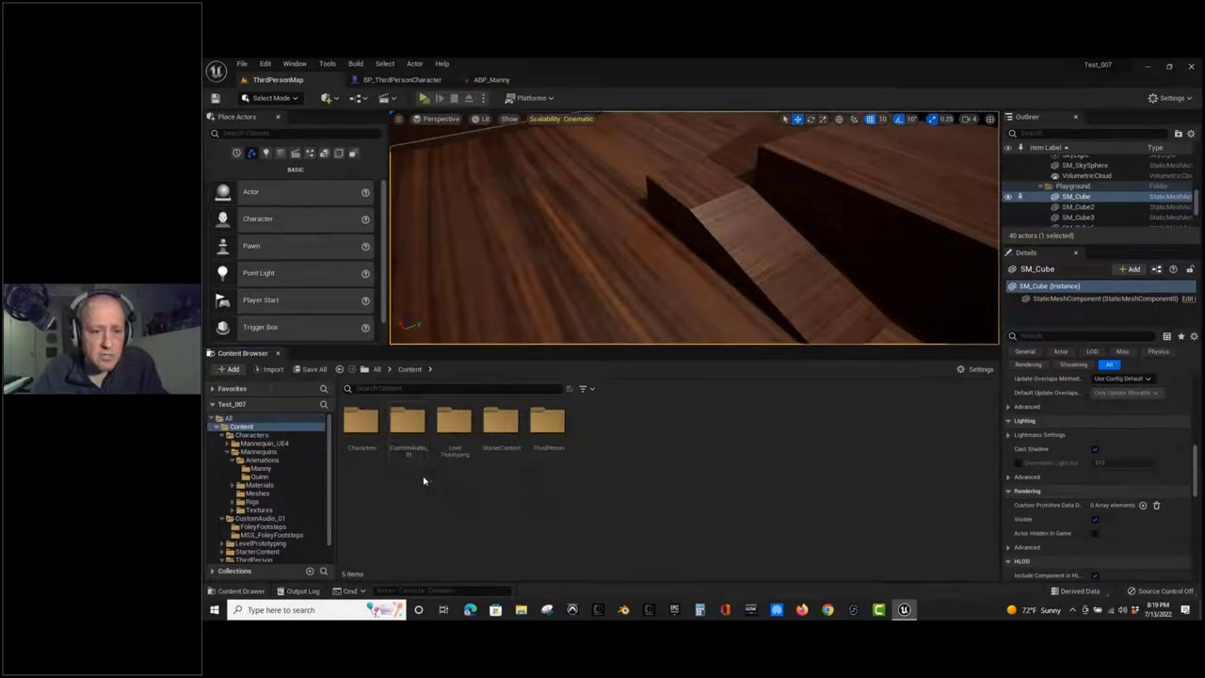
pyautogui.doubleClick(406, 428)
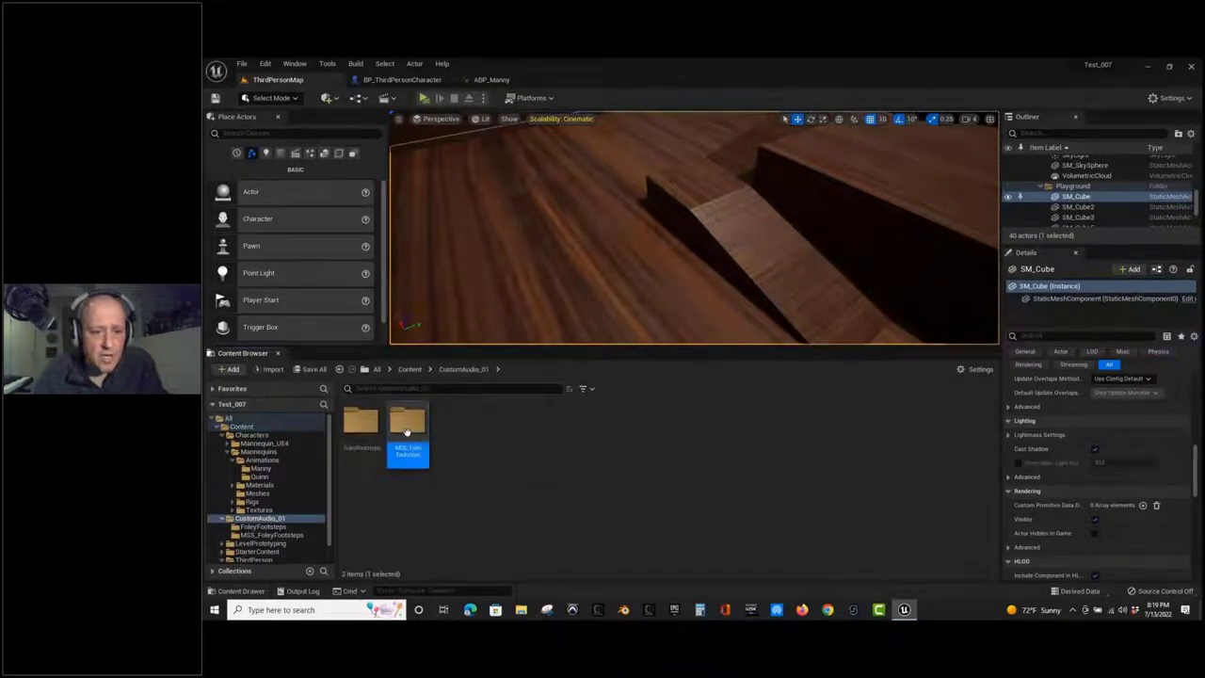
pyautogui.doubleClick(406, 425)
pyautogui.doubleClick(359, 454)
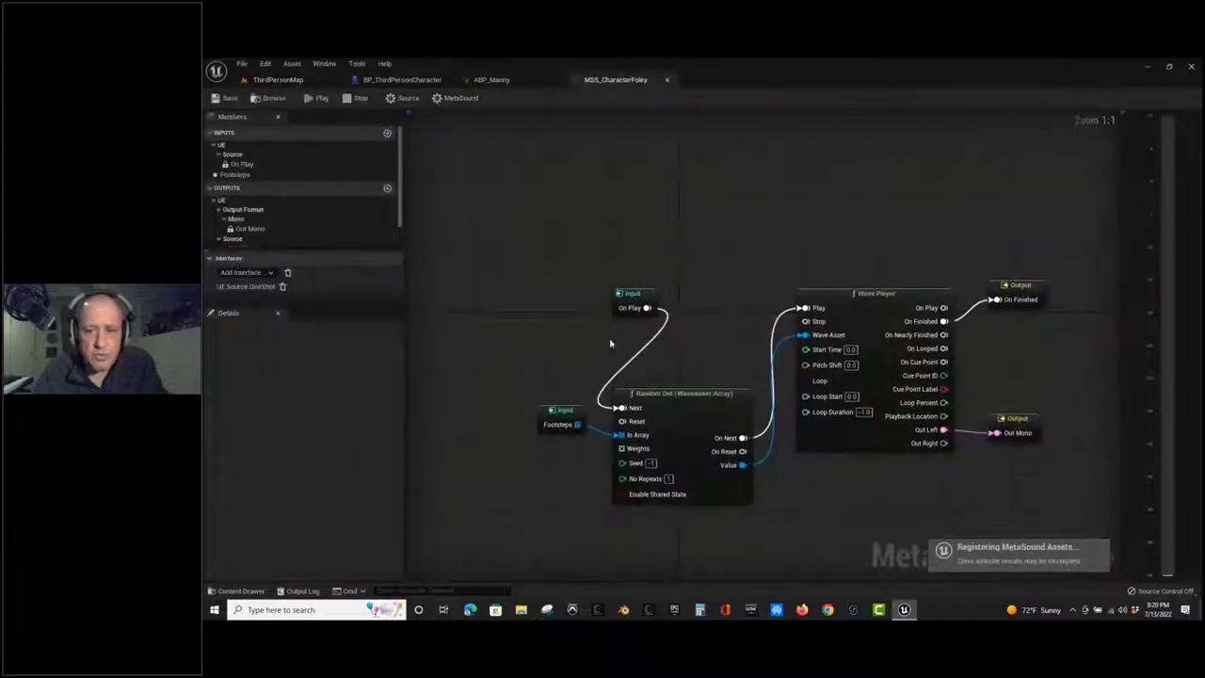
# Rearrange the MetaSound graph by moving the On Play input node above and to the left of the Footsteps input.
pyautogui.moveTo(689, 296); pyautogui.dragTo(694, 192, button='right')
pyautogui.moveTo(462, 169); pyautogui.dragTo(664, 168)
pyautogui.moveTo(781, 341); pyautogui.dragTo(763, 474, button='right')
pyautogui.moveTo(571, 193); pyautogui.dragTo(465, 239)
pyautogui.click(618, 191)
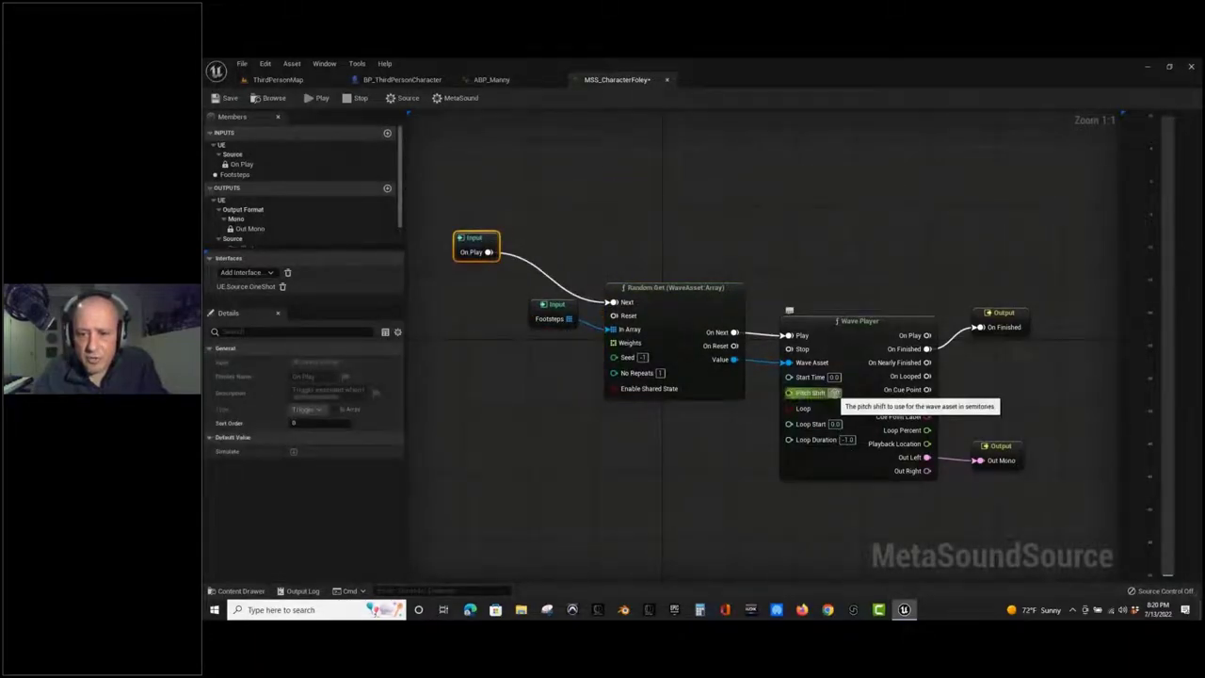
# Feed the Wave Player's Pitch Shift from a new Random (Float) node placed beneath the Random Get node.
pyautogui.moveTo(789, 392); pyautogui.dragTo(730, 449)
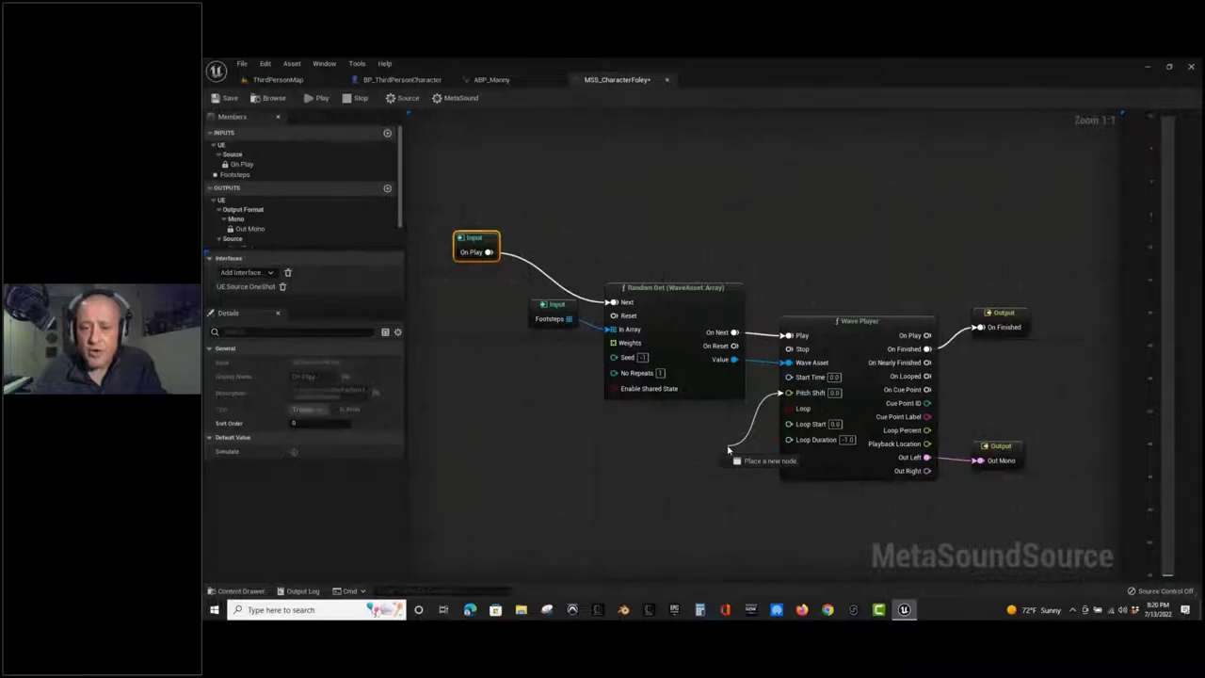
pyautogui.moveTo(727, 450); pyautogui.dragTo(726, 450)
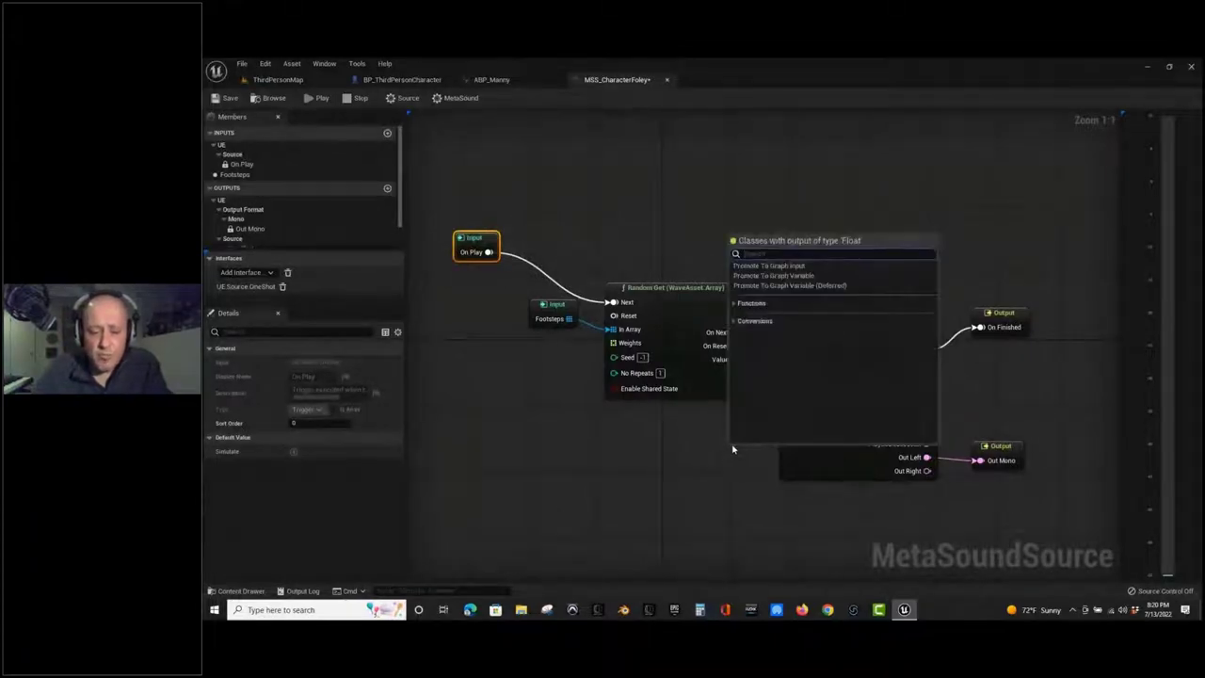
pyautogui.write('random flo')
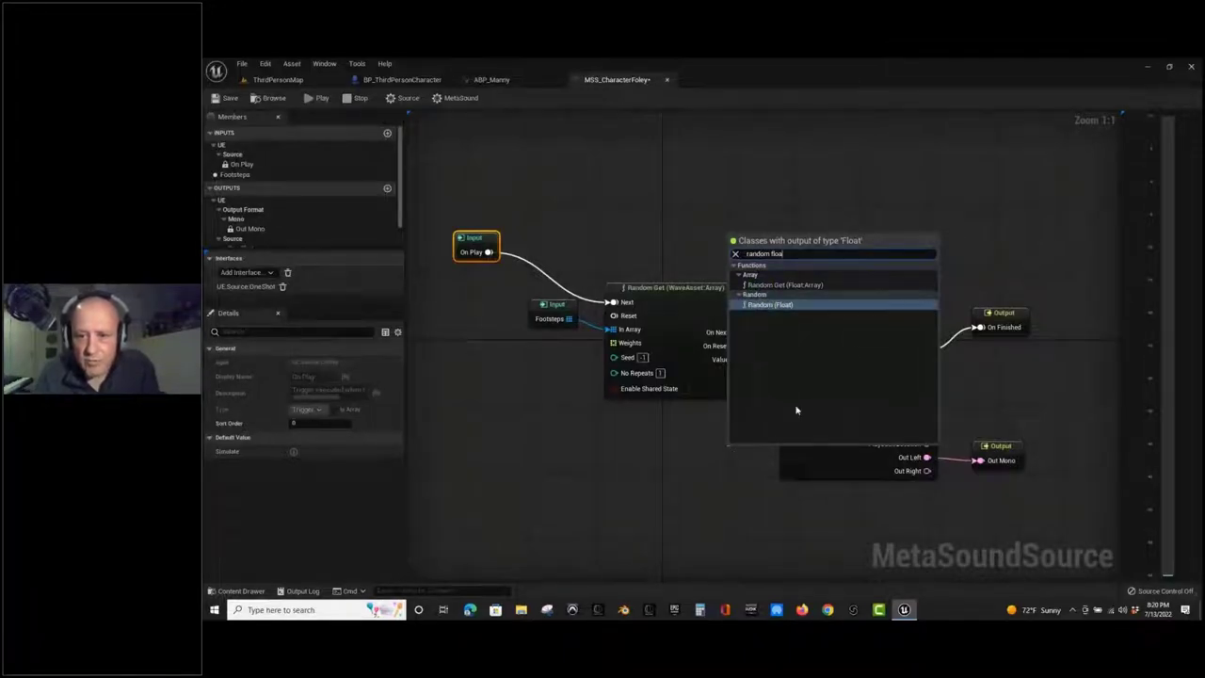
pyautogui.write('a')
pyautogui.click(799, 305)
pyautogui.moveTo(775, 476); pyautogui.dragTo(670, 471)
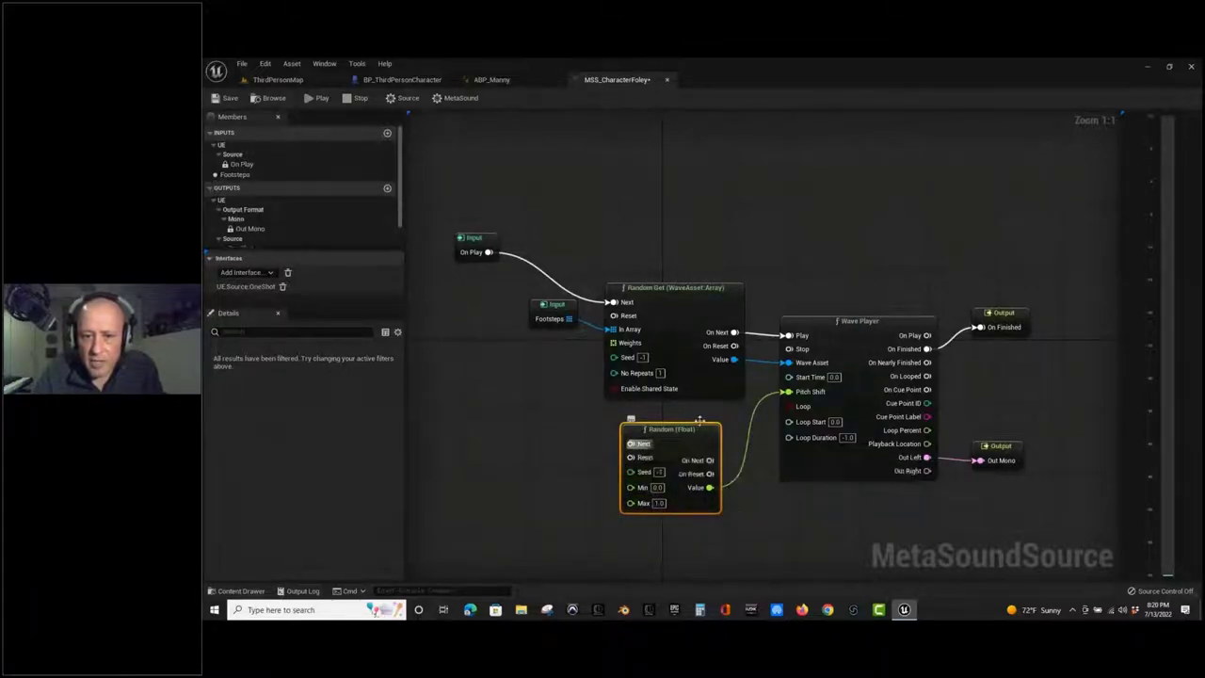
# Try triggering Random (Float) from Random Get's On Next, break that link, and set Random (Float)'s Min to 0.95.
pyautogui.moveTo(715, 297); pyautogui.dragTo(631, 443)
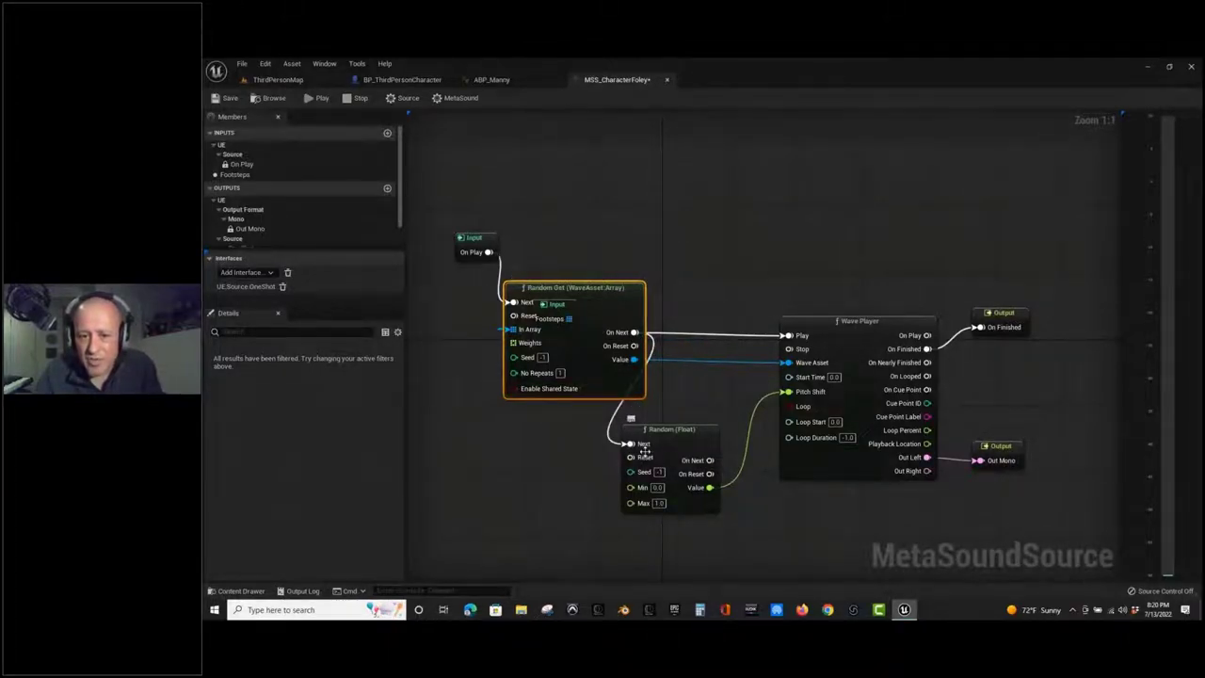
pyautogui.keyDown('alt'); pyautogui.click(633, 443); pyautogui.keyUp('alt')
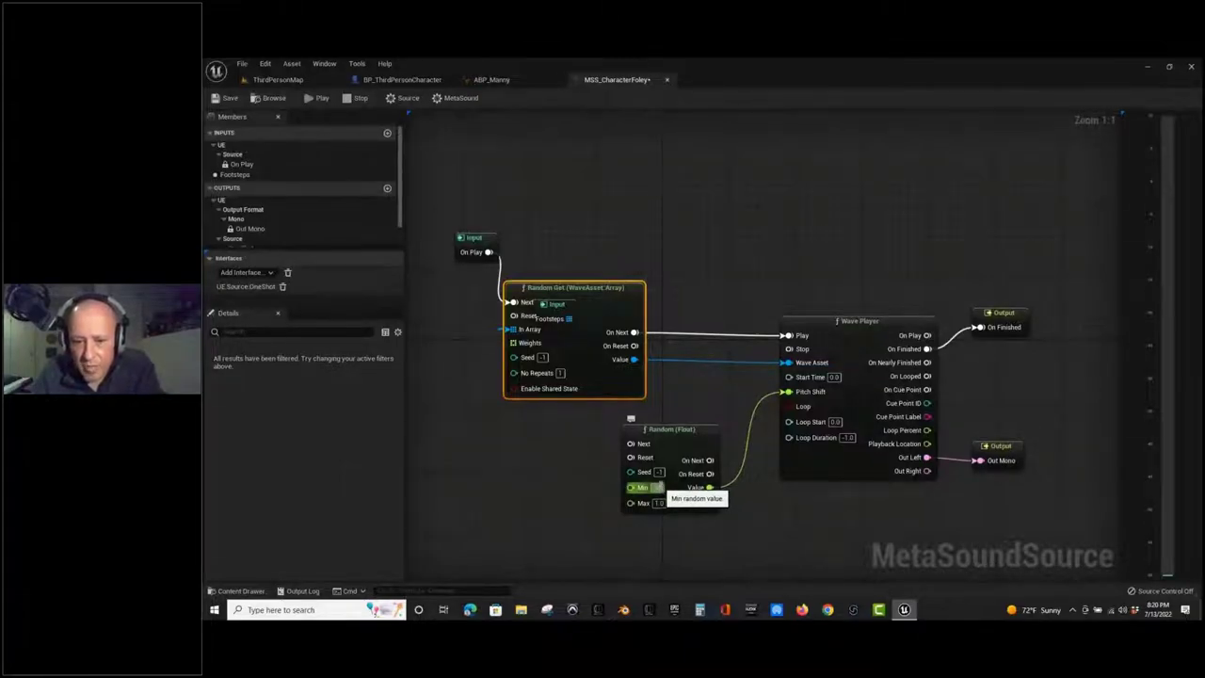
pyautogui.write('0.95')
pyautogui.press('Return')
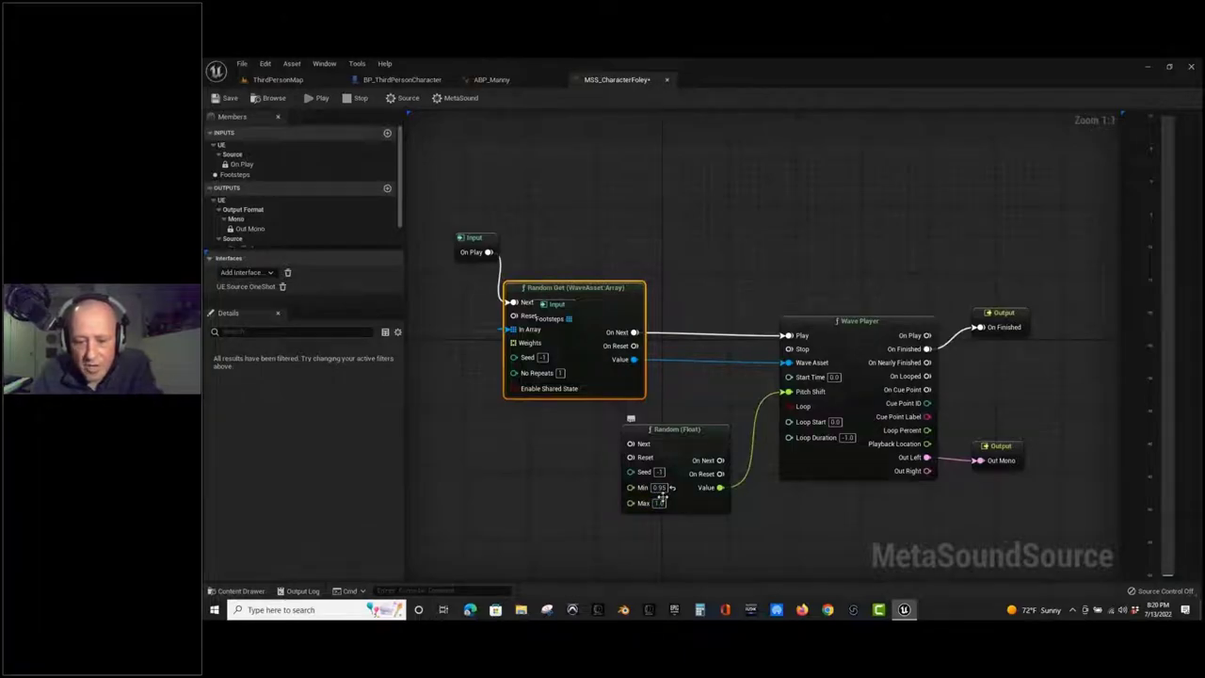
# Delete the Random Get (WaveAsset:Array) node and reposition the Random (Float) node below the Footsteps input.
pyautogui.press('Delete')
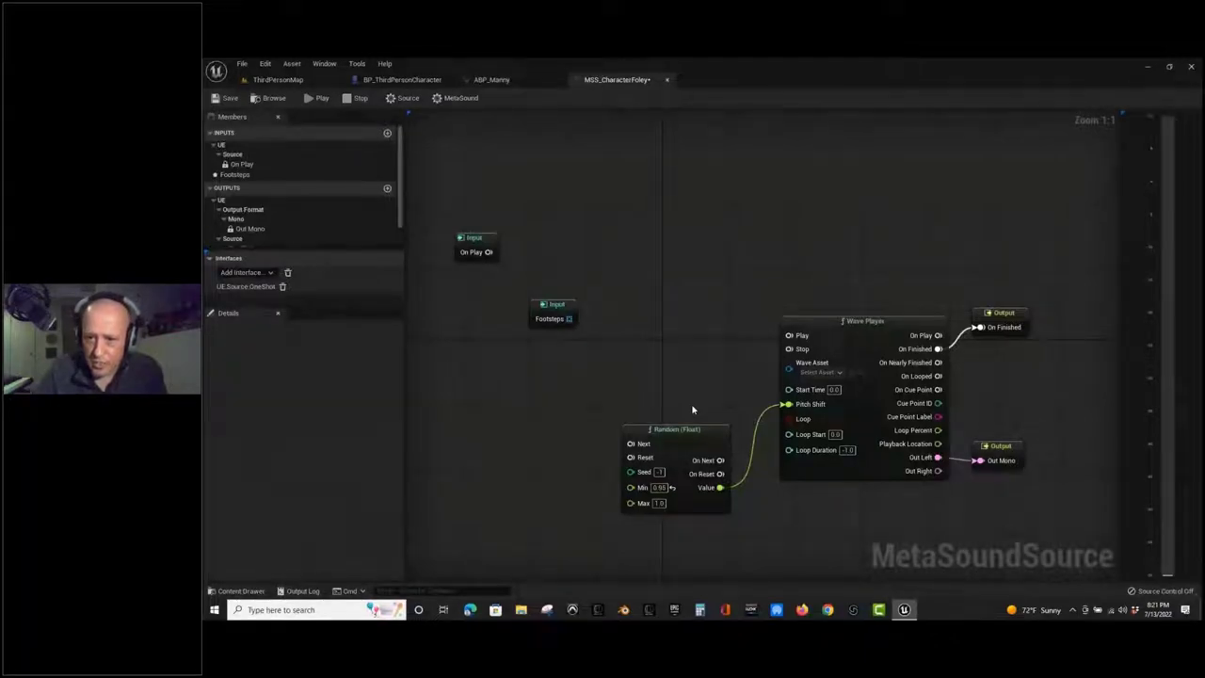
pyautogui.moveTo(689, 429); pyautogui.dragTo(664, 388)
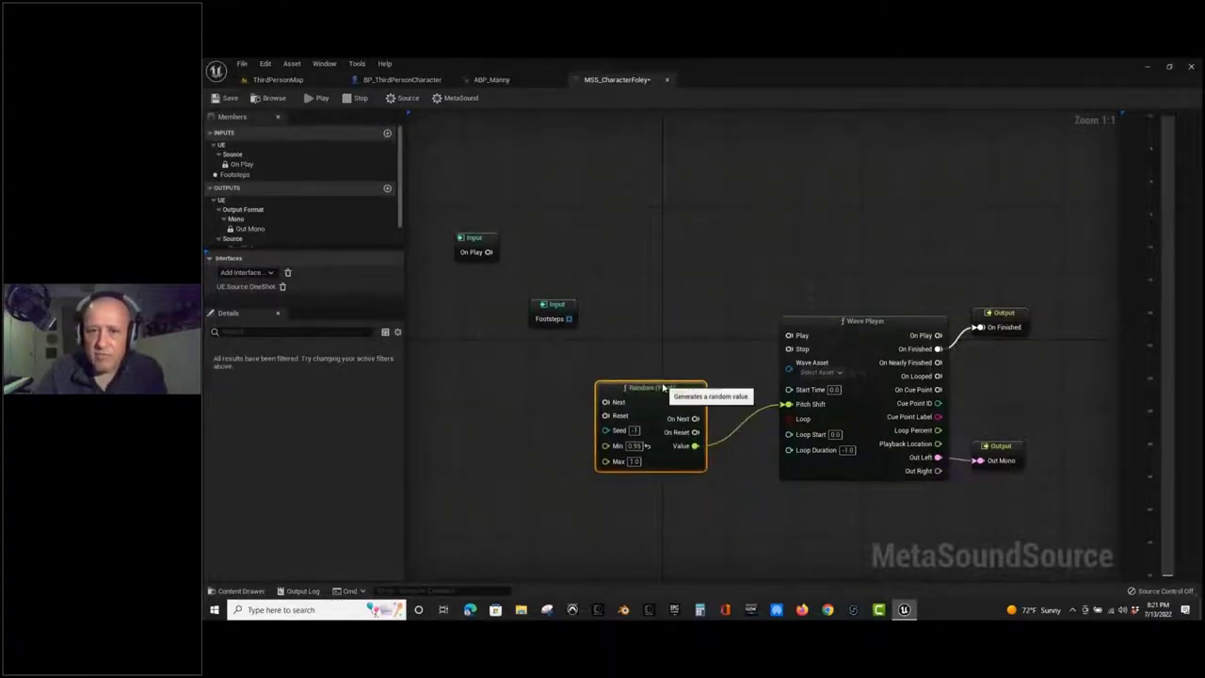
pyautogui.moveTo(697, 280); pyautogui.dragTo(694, 231, button='right')
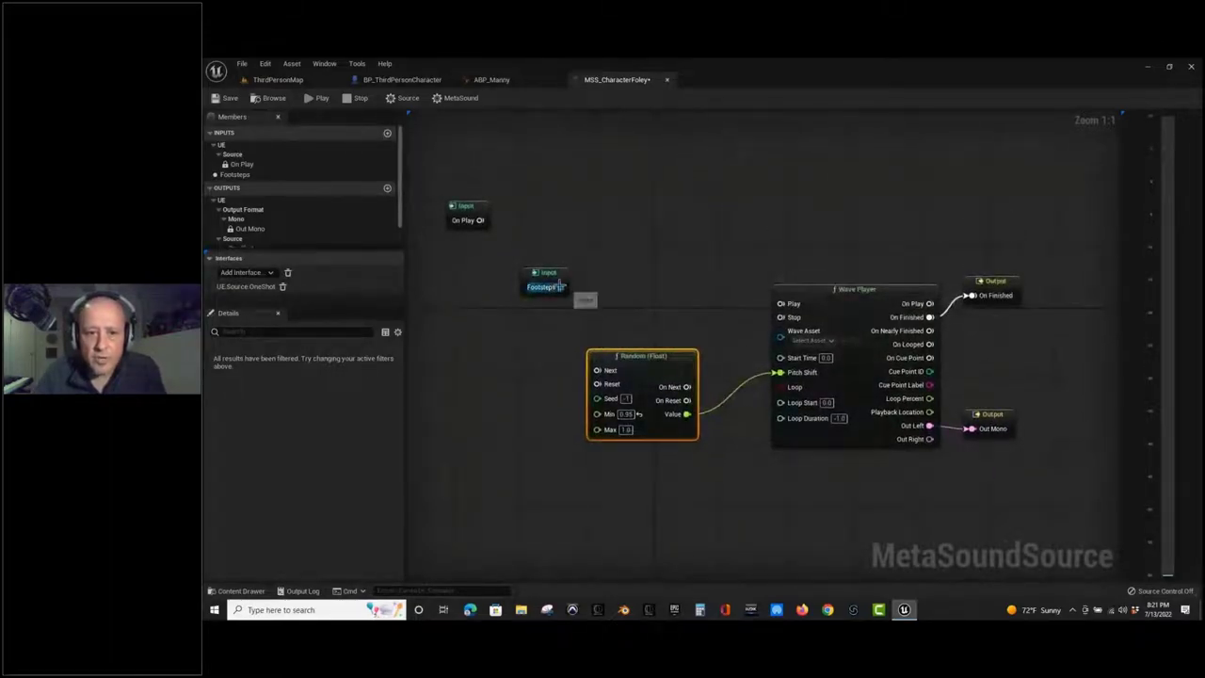
pyautogui.moveTo(637, 365); pyautogui.dragTo(627, 407)
# Feed Footsteps into a new Random Get (WaveAsset:Array) node and wire it between On Play and the Wave Player's Play and Wave Asset.
pyautogui.moveTo(561, 286); pyautogui.dragTo(610, 317)
pyautogui.write('ran')
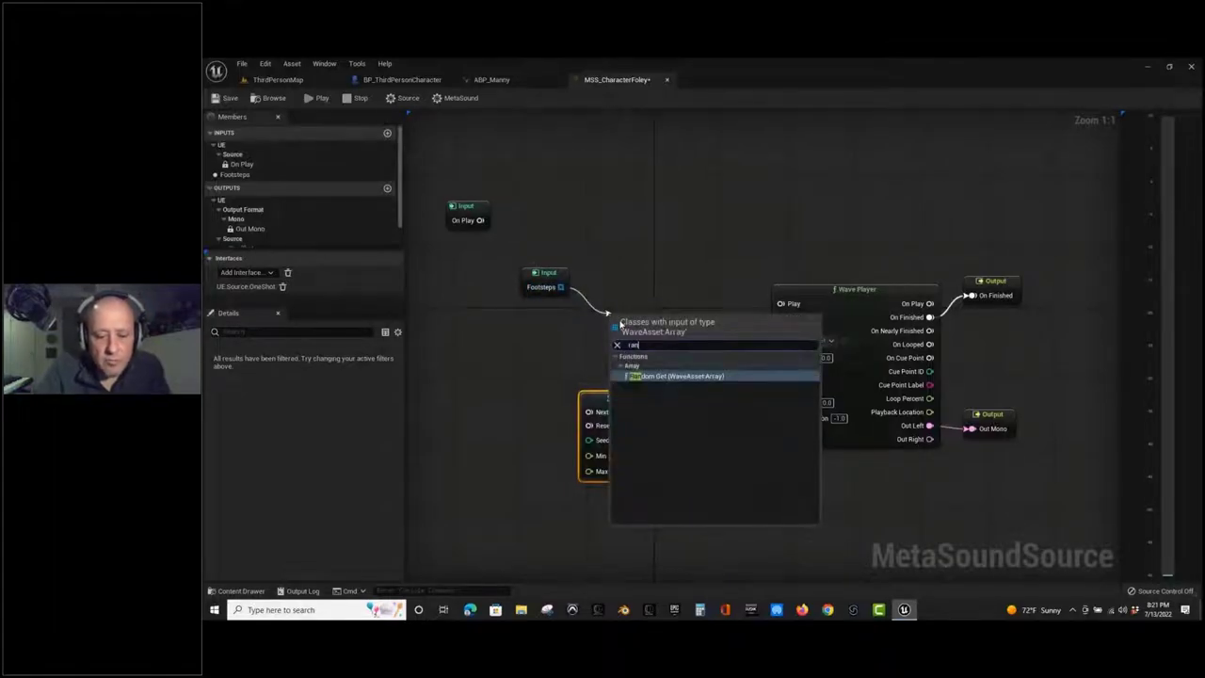
pyautogui.write('dom get')
pyautogui.press('Return')
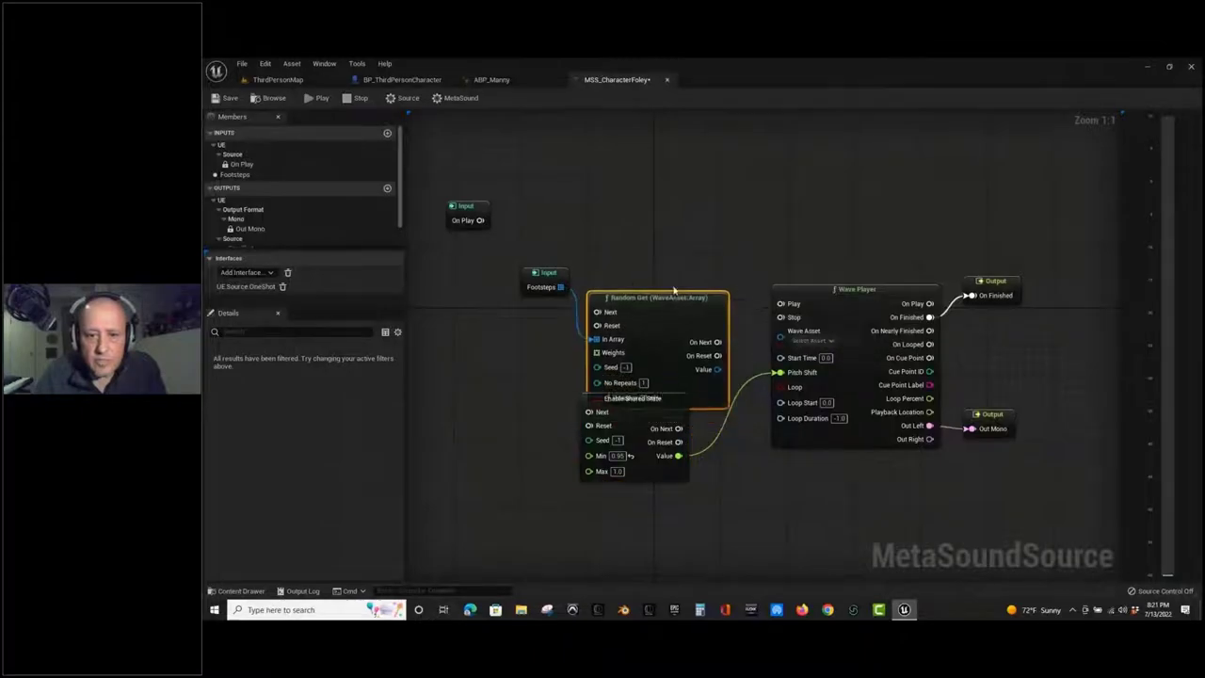
pyautogui.moveTo(674, 291); pyautogui.dragTo(691, 241)
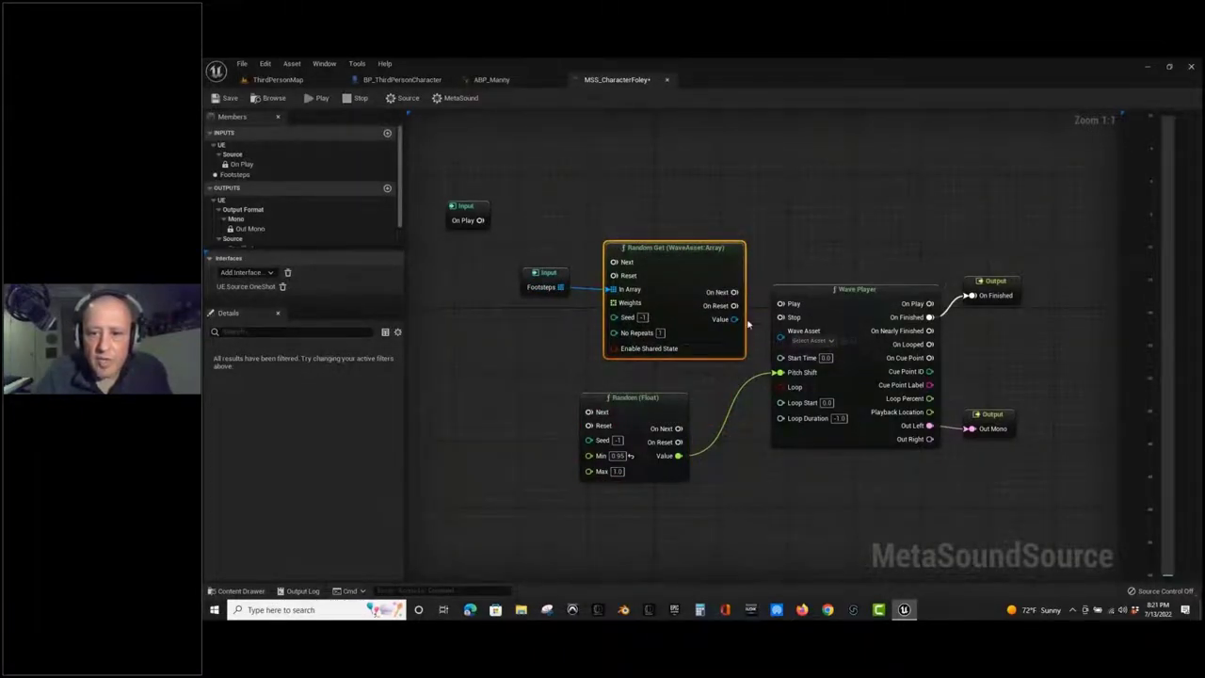
pyautogui.moveTo(734, 292); pyautogui.dragTo(786, 345)
pyautogui.moveTo(485, 222); pyautogui.dragTo(614, 262)
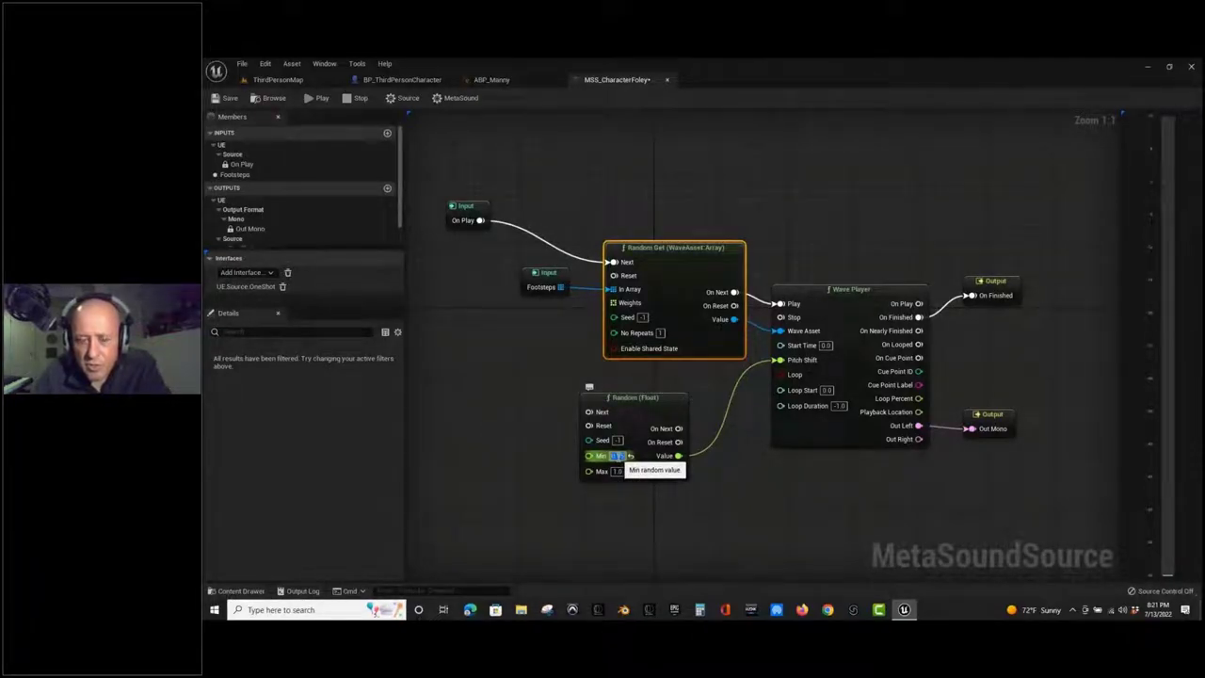
# Set the Random (Float) node's Min to -5.0 and Max to 10.0, and save the MetaSound.
pyautogui.press('BackSpace')
pyautogui.write('-1.0')
pyautogui.click(617, 471)
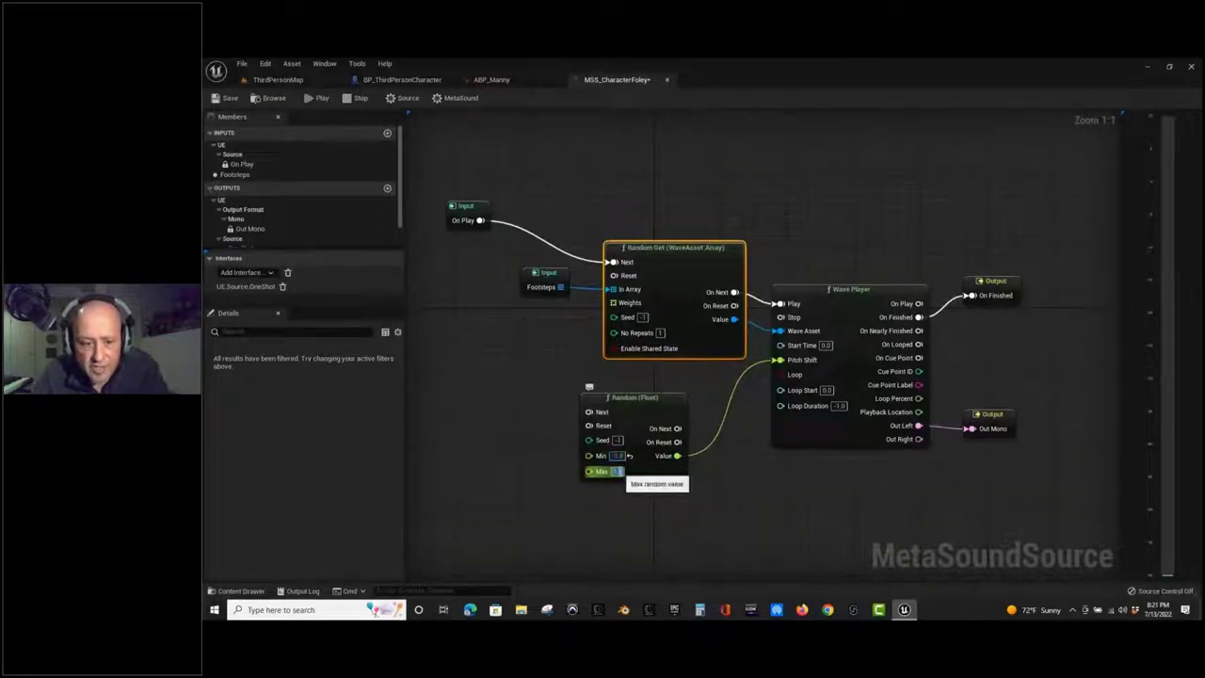
pyautogui.write('1.0')
pyautogui.press('Return')
pyautogui.click(226, 98)
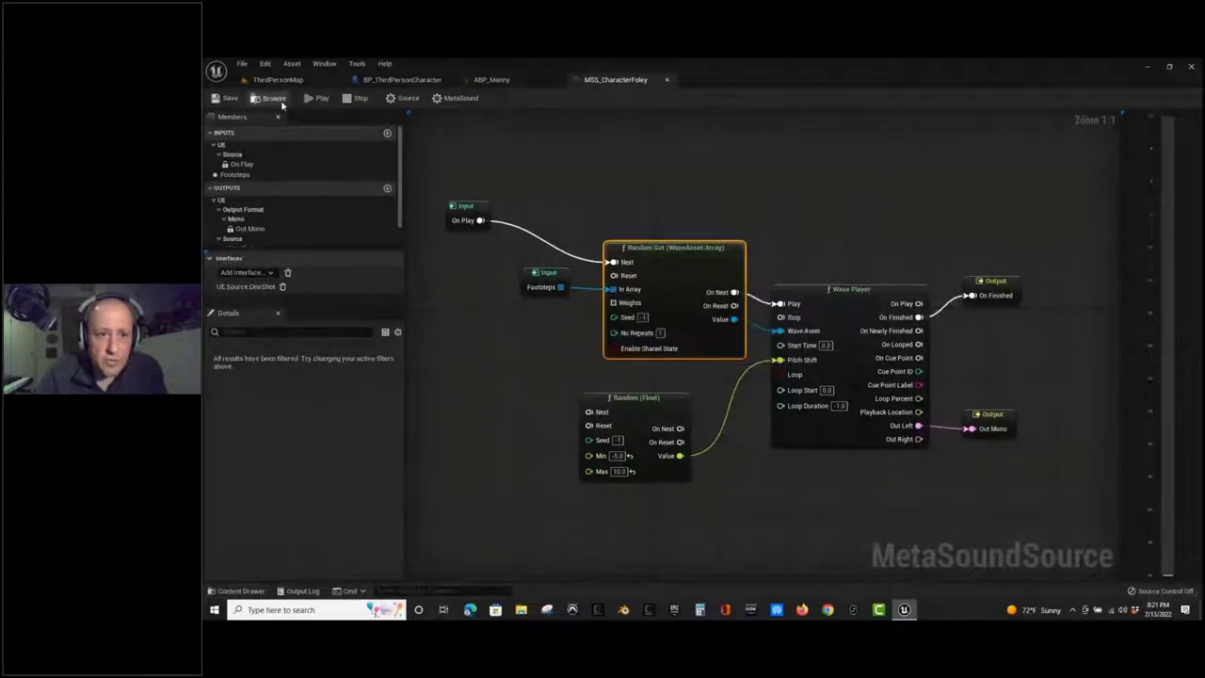
# Return to ThirdPersonMap and play the level, walking the character to hear the randomized footstep pitch.
pyautogui.click(277, 100)
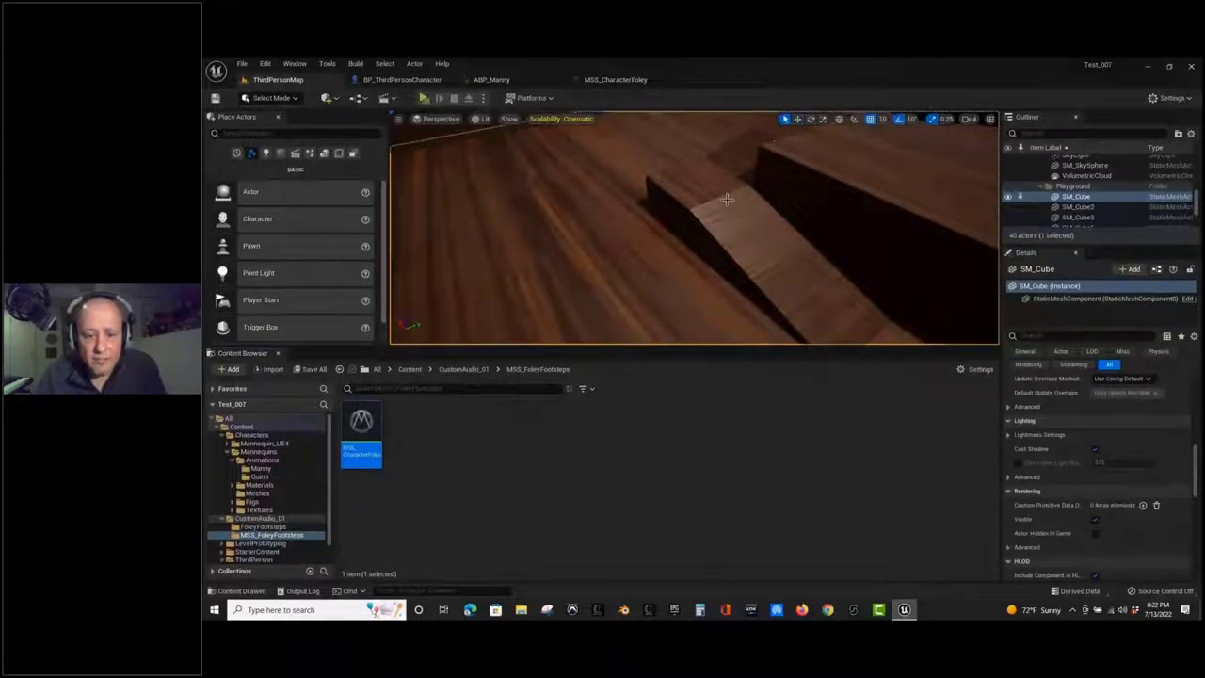
pyautogui.click(424, 98)
pyautogui.press('w')
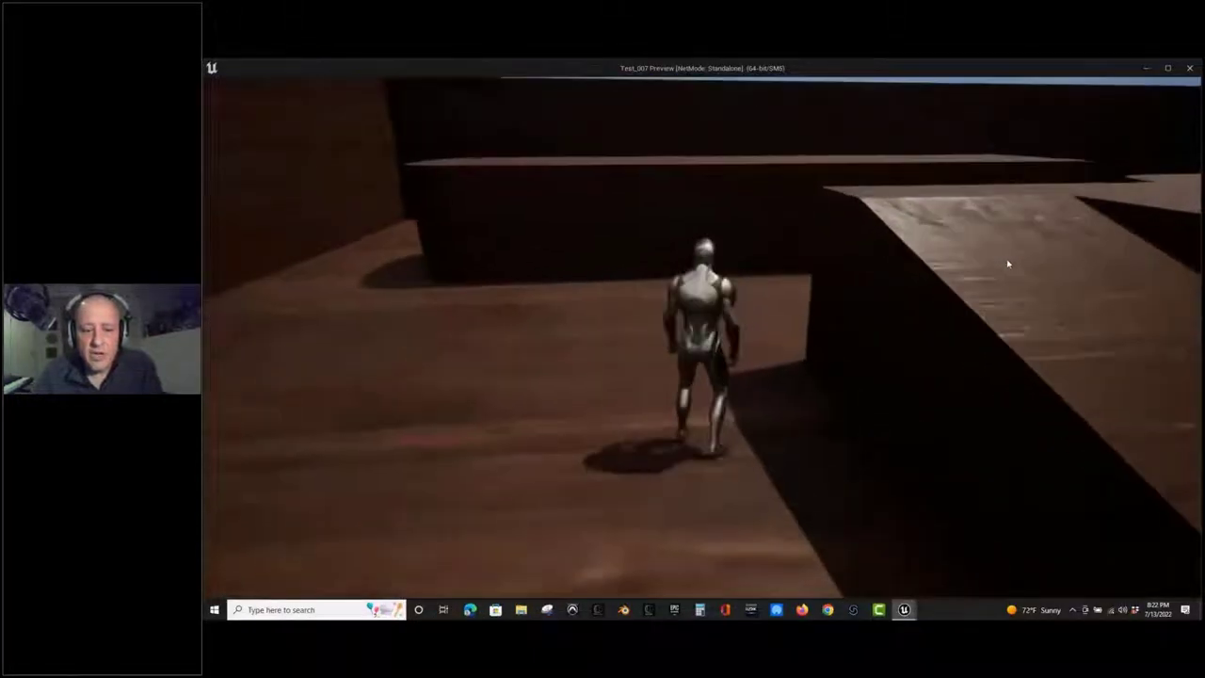
pyautogui.press('Escape')
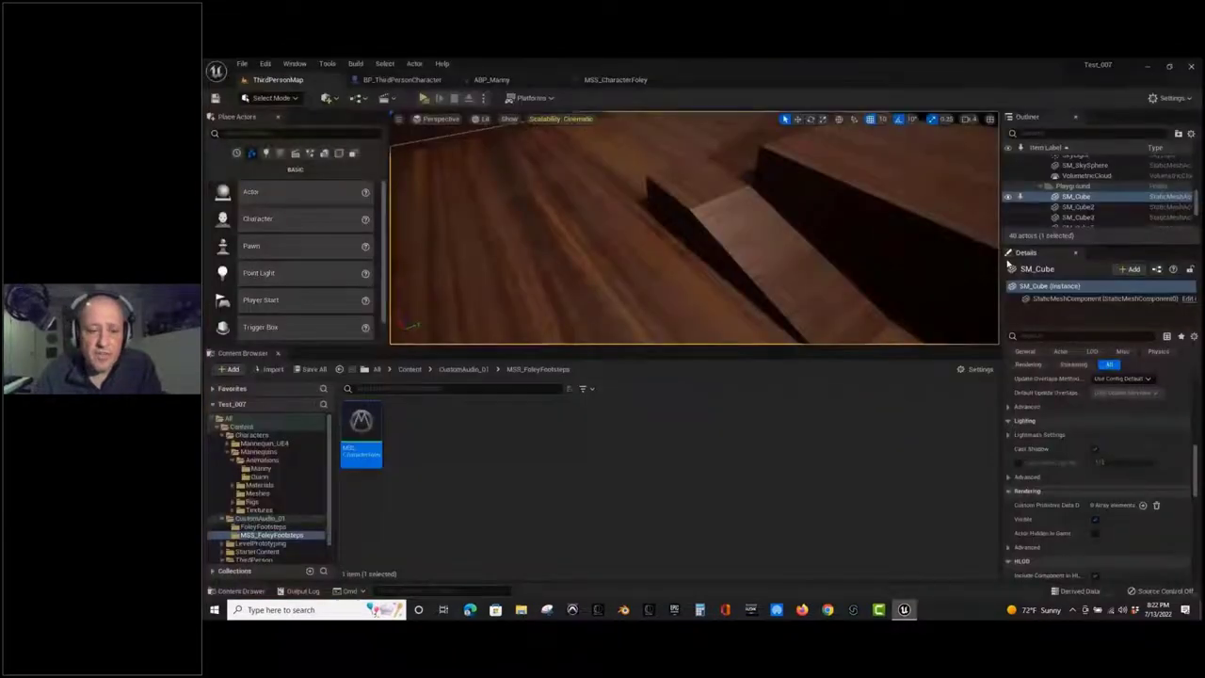
# Reopen MSS_CharacterFoley, set the Random (Float) node's Min to 0.95 and Max to 1.05, and save the MetaSound.
pyautogui.doubleClick(361, 433)
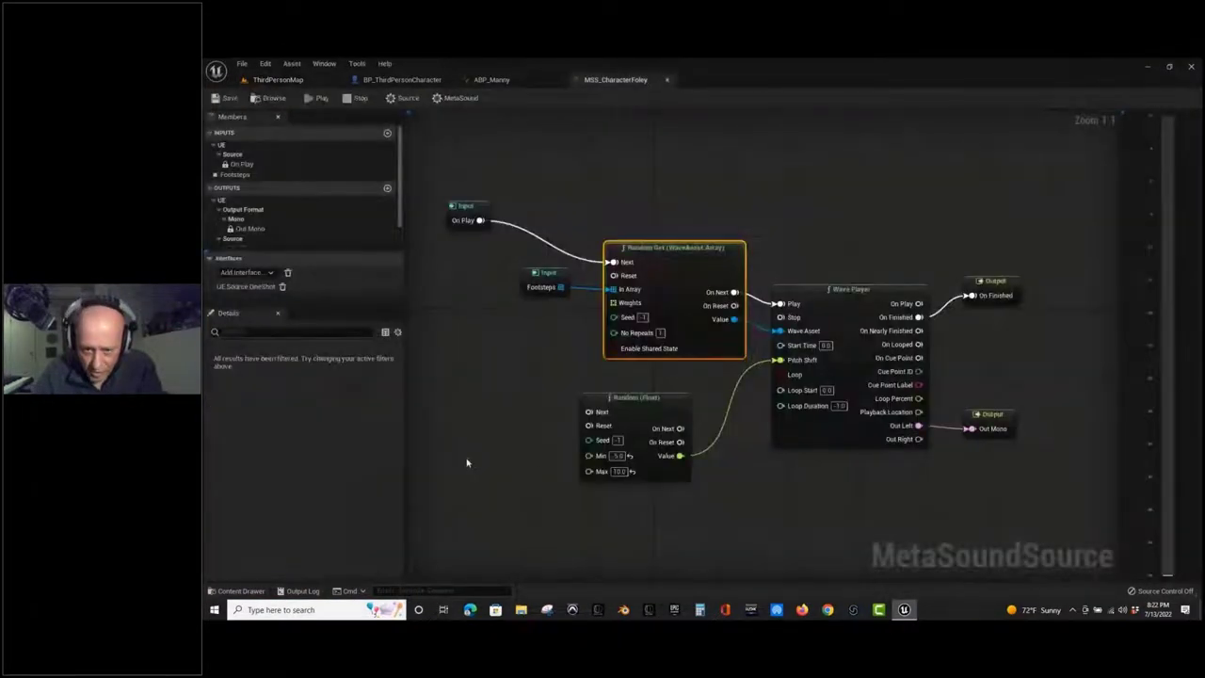
pyautogui.click(621, 456)
pyautogui.write('0.98')
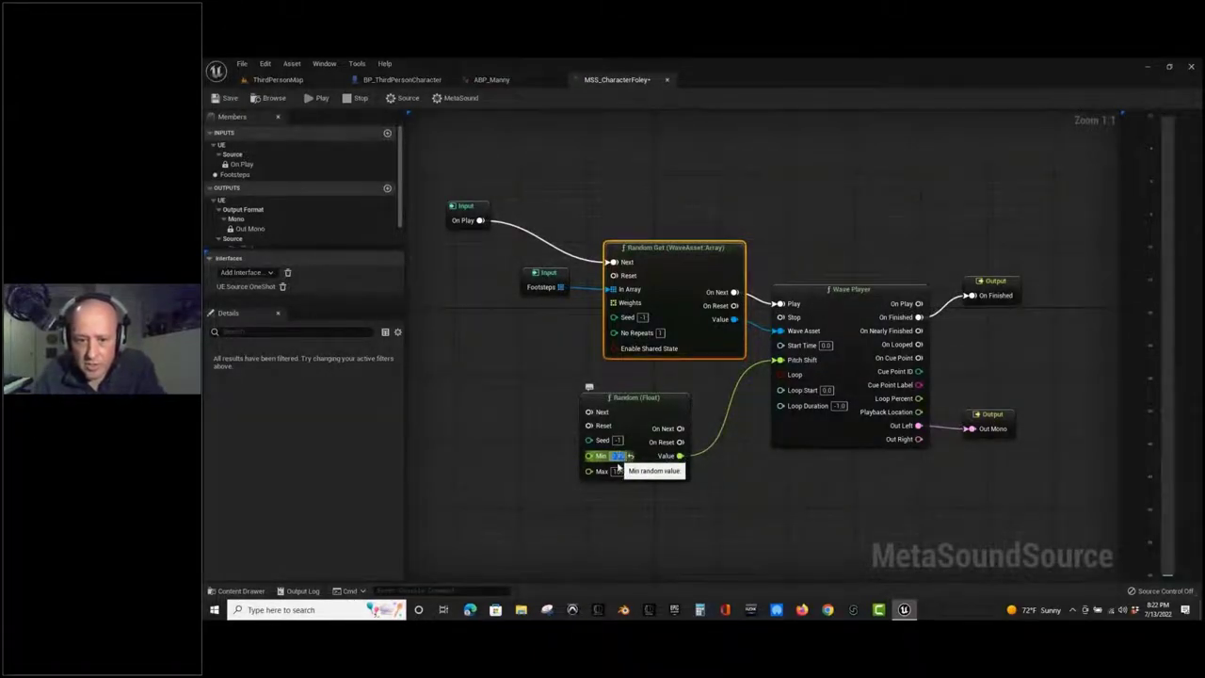
pyautogui.click(619, 470)
pyautogui.write('1.02')
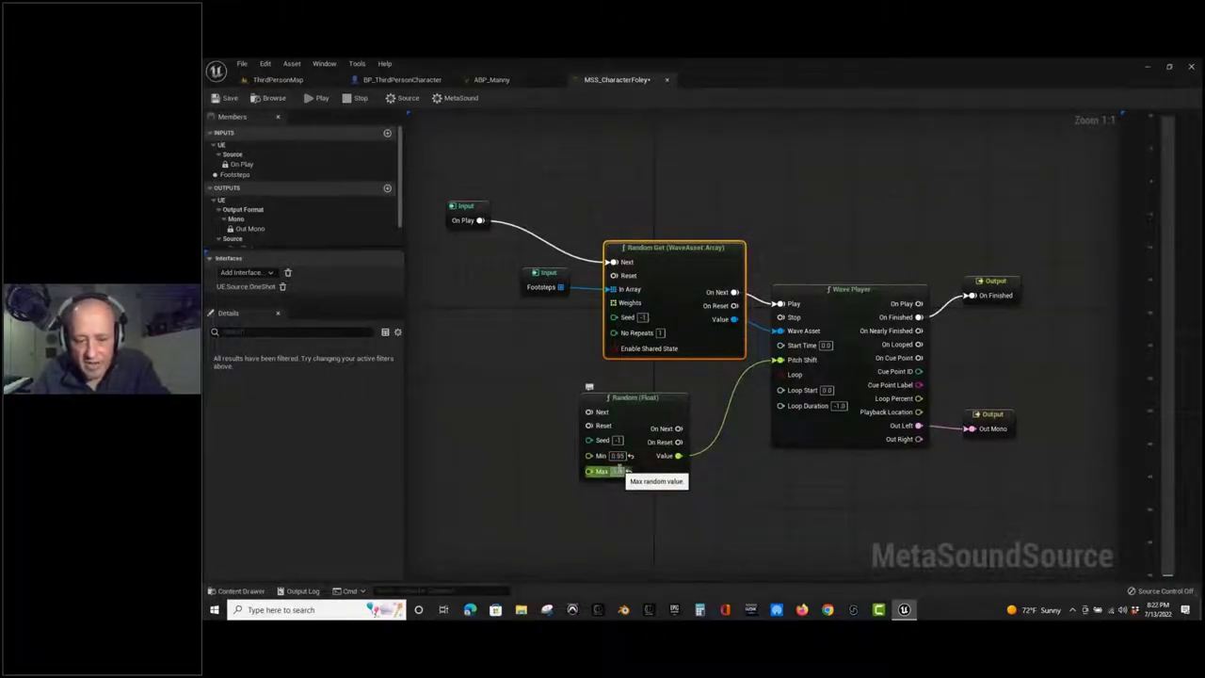
pyautogui.doubleClick(619, 471)
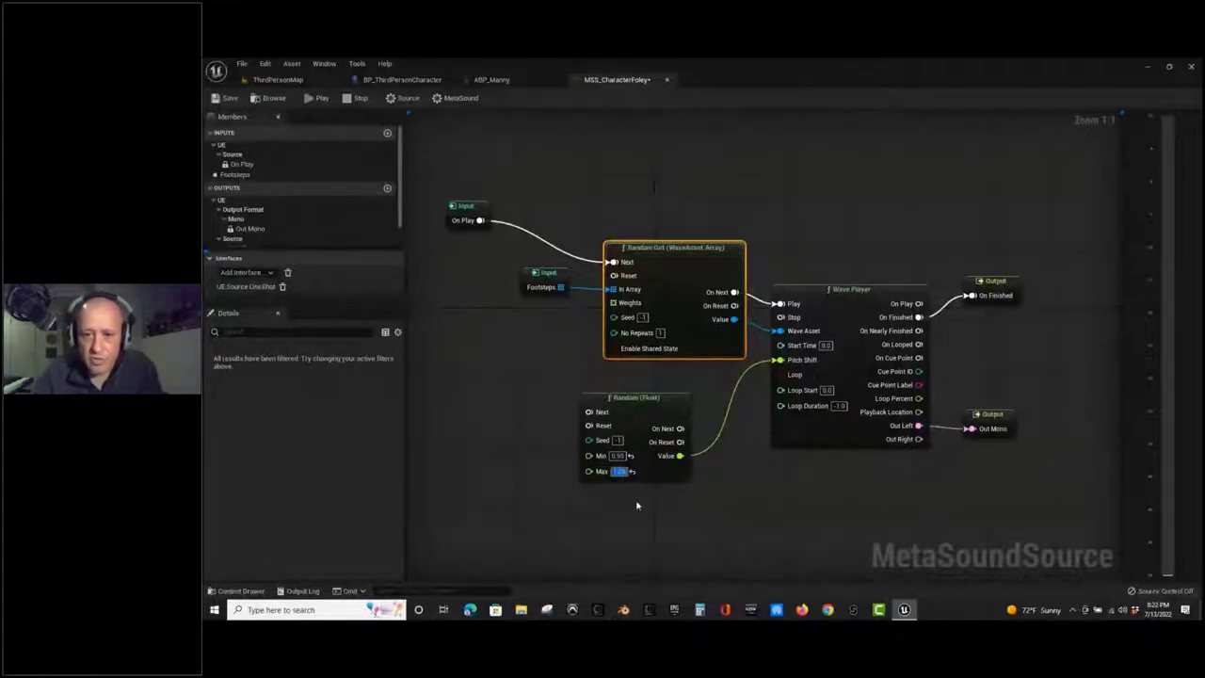
pyautogui.click(226, 98)
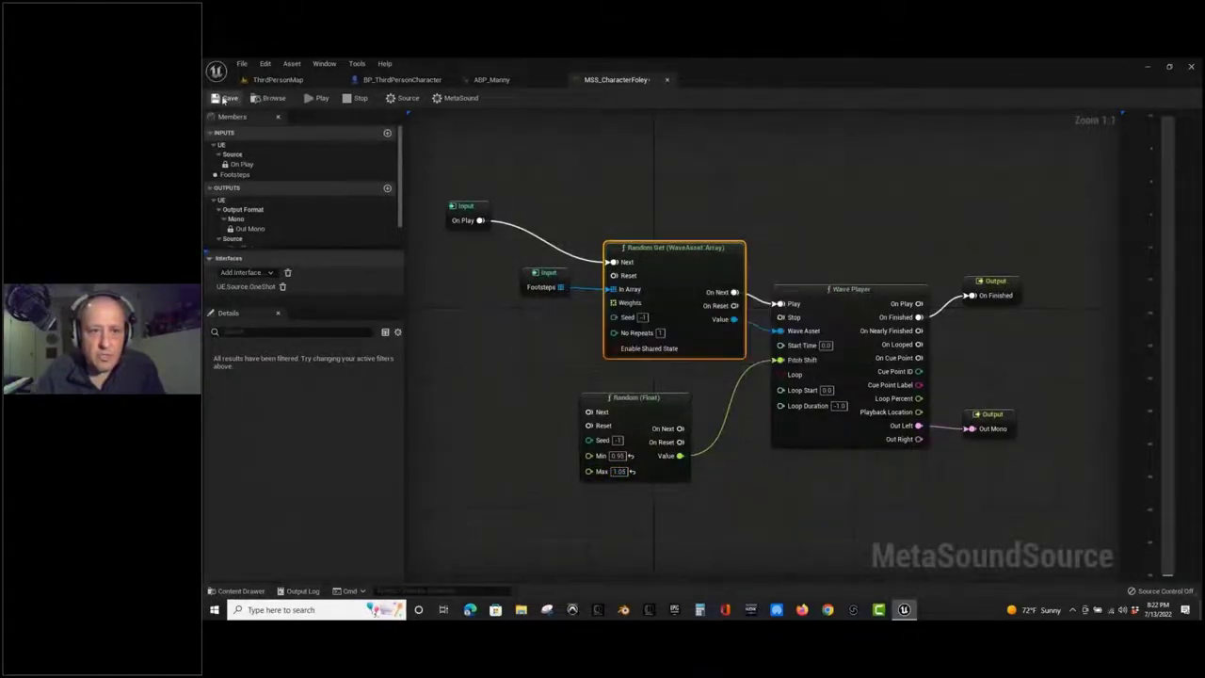
# Save MSS_CharacterFoley, and close both its editor and the ABP_Manny animation blueprint.
pyautogui.click(226, 98)
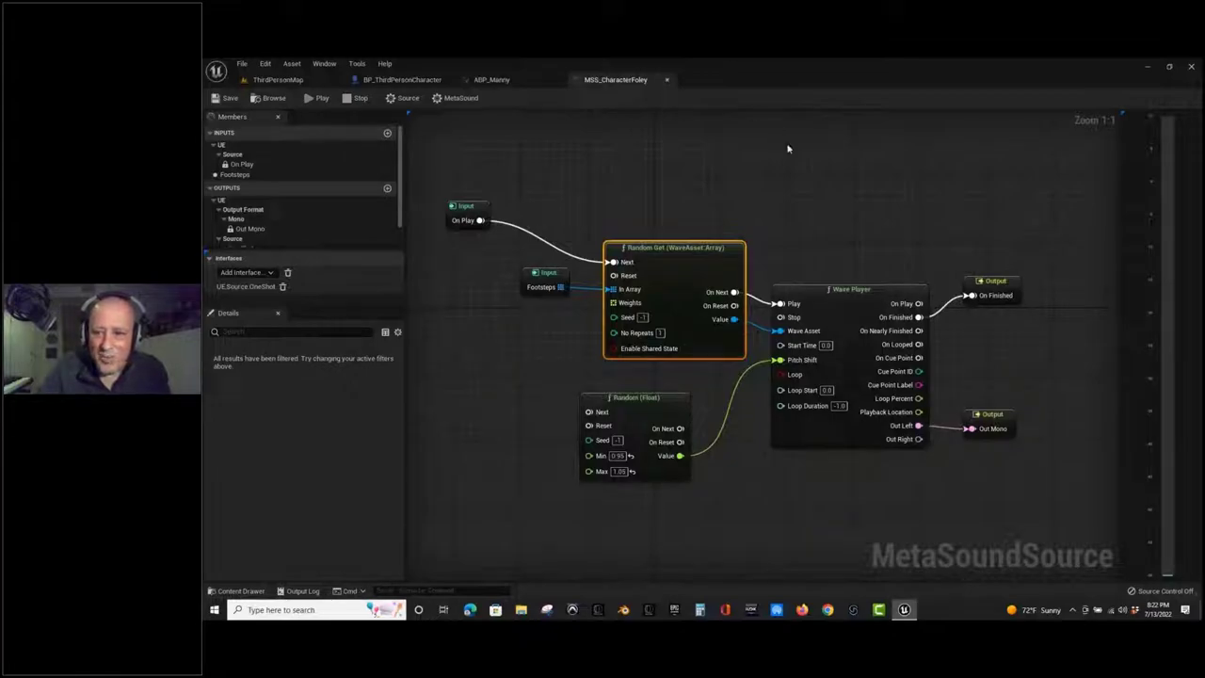
pyautogui.click(667, 79)
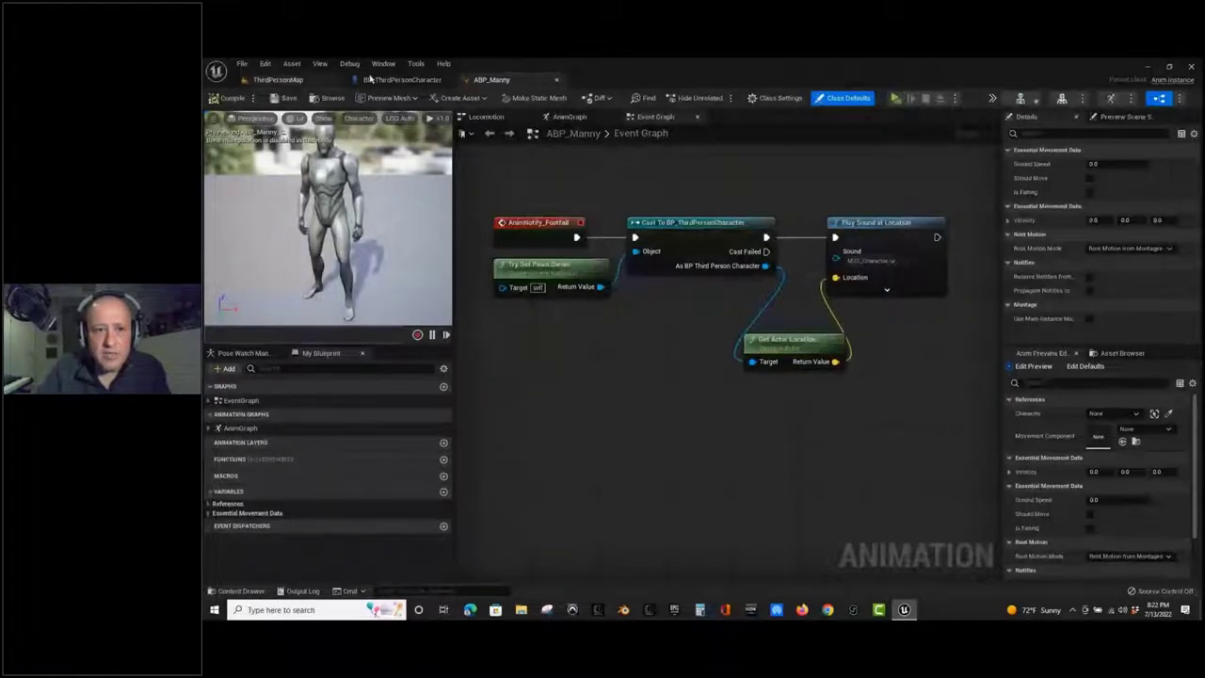
pyautogui.click(557, 81)
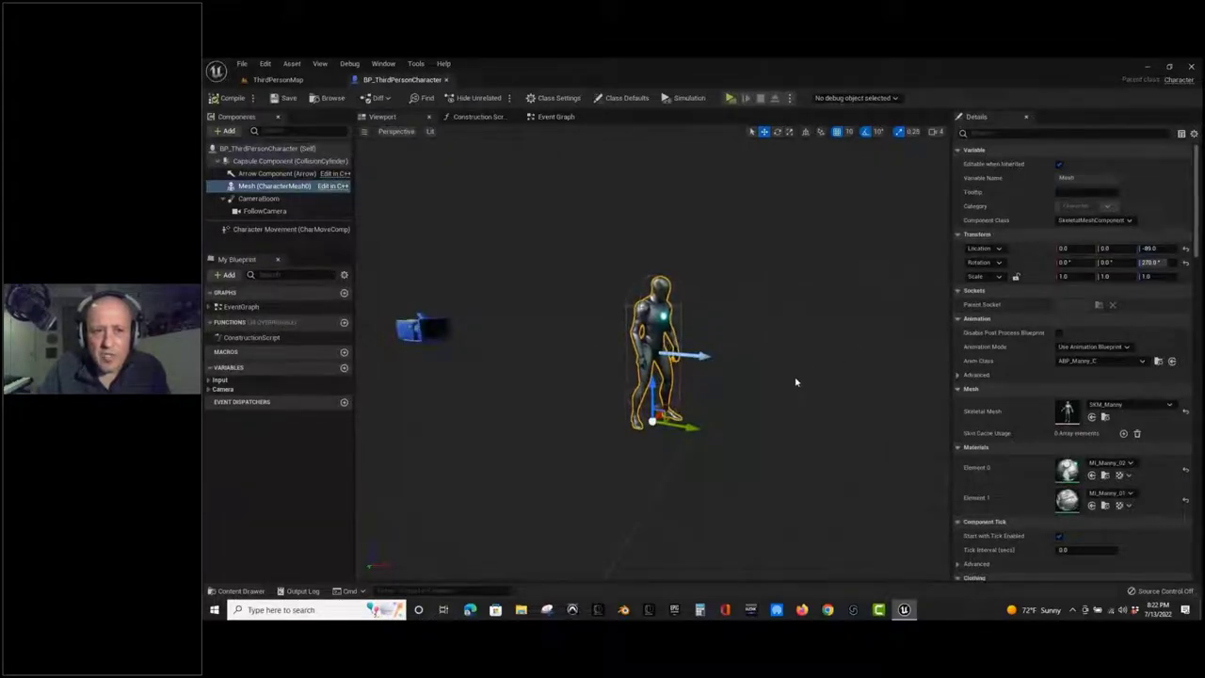
# Go back to ThirdPersonMap and play-test the level, moving the character around to hear the subtler footstep variation.
pyautogui.click(526, 208)
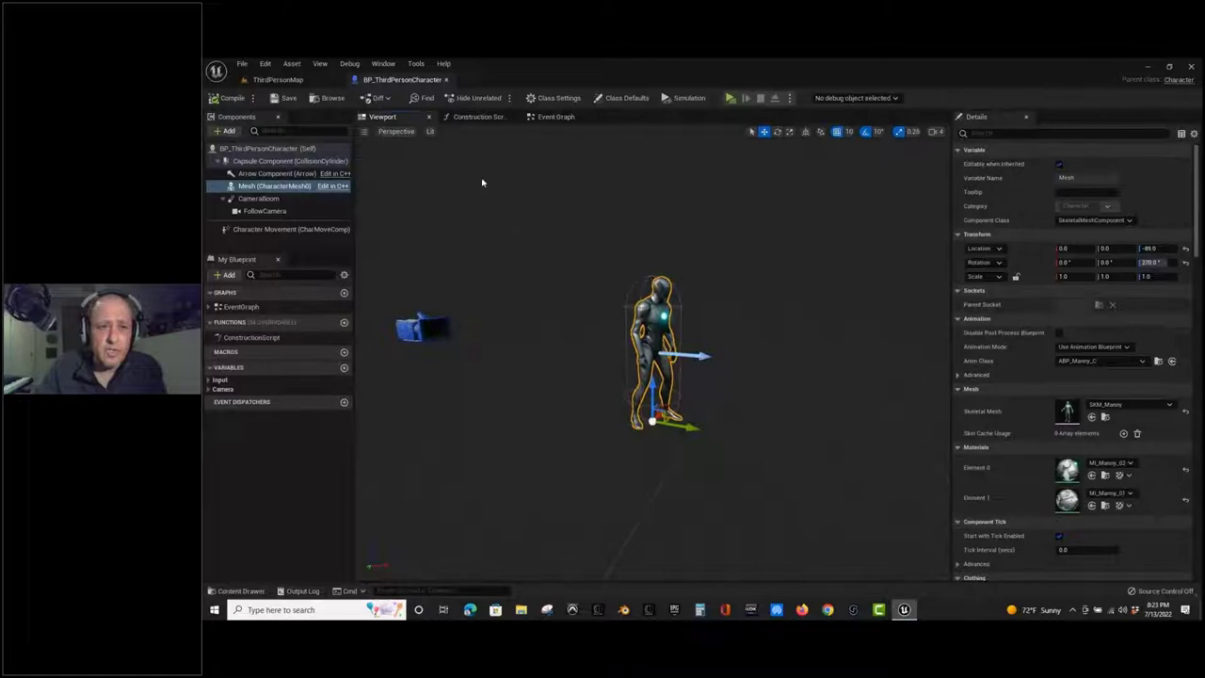
pyautogui.click(280, 80)
pyautogui.click(372, 83)
pyautogui.click(281, 80)
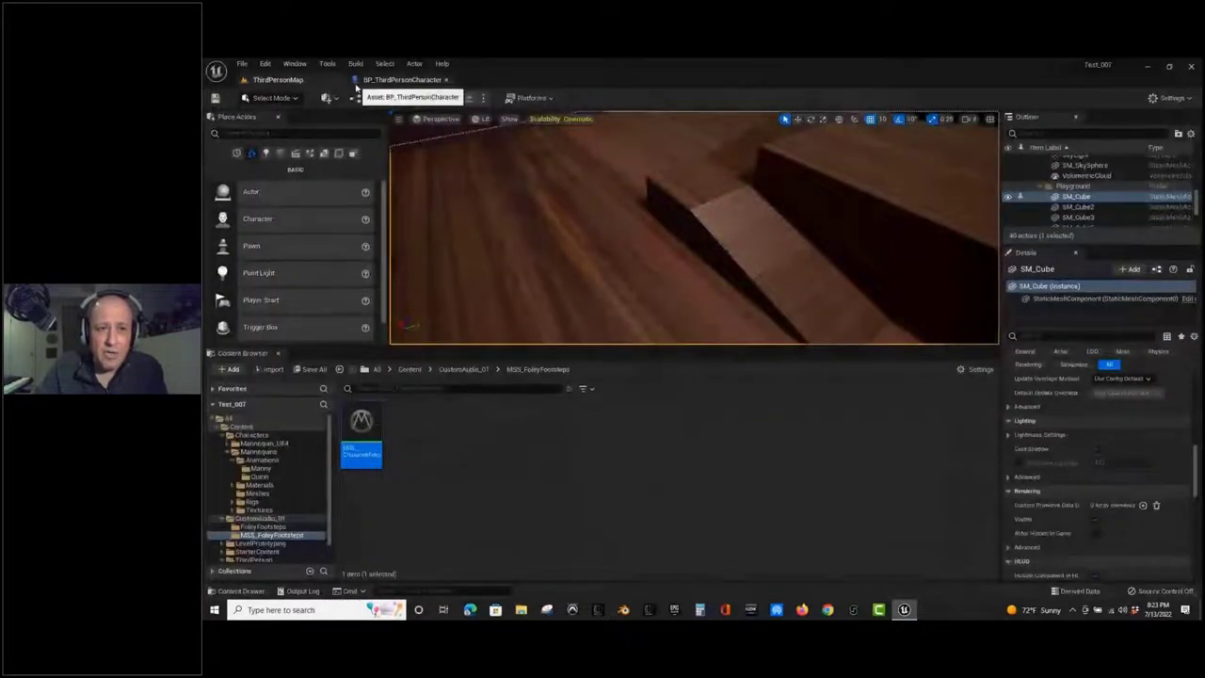
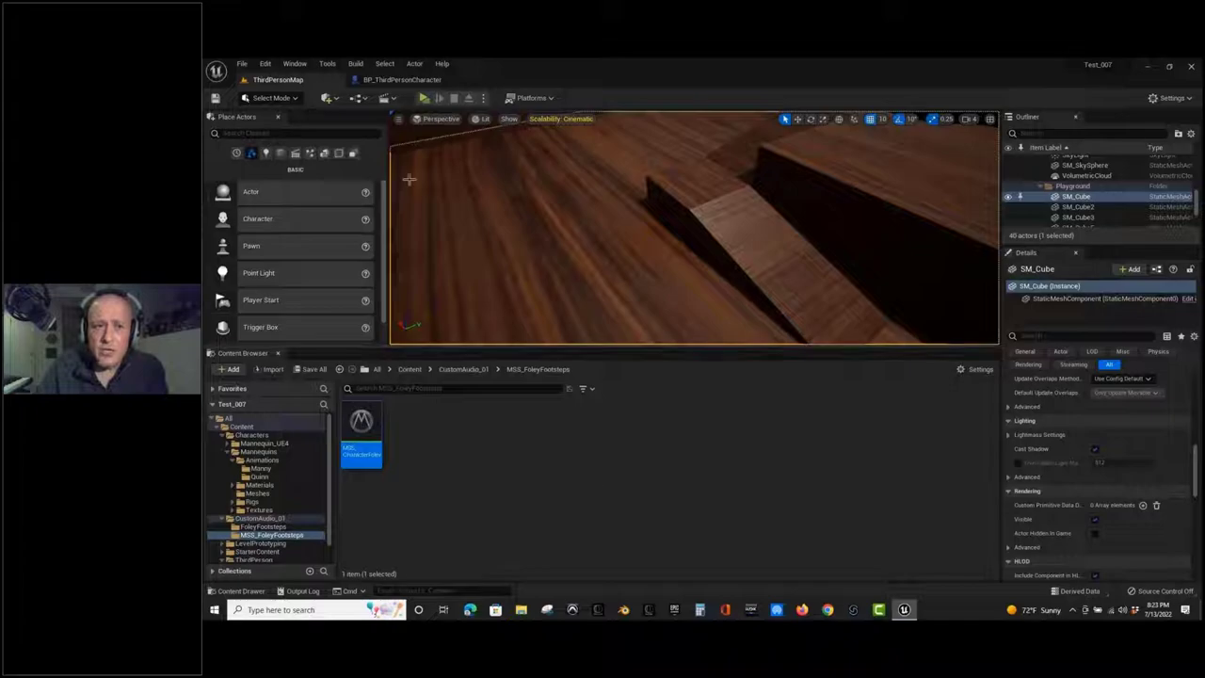
pyautogui.click(423, 99)
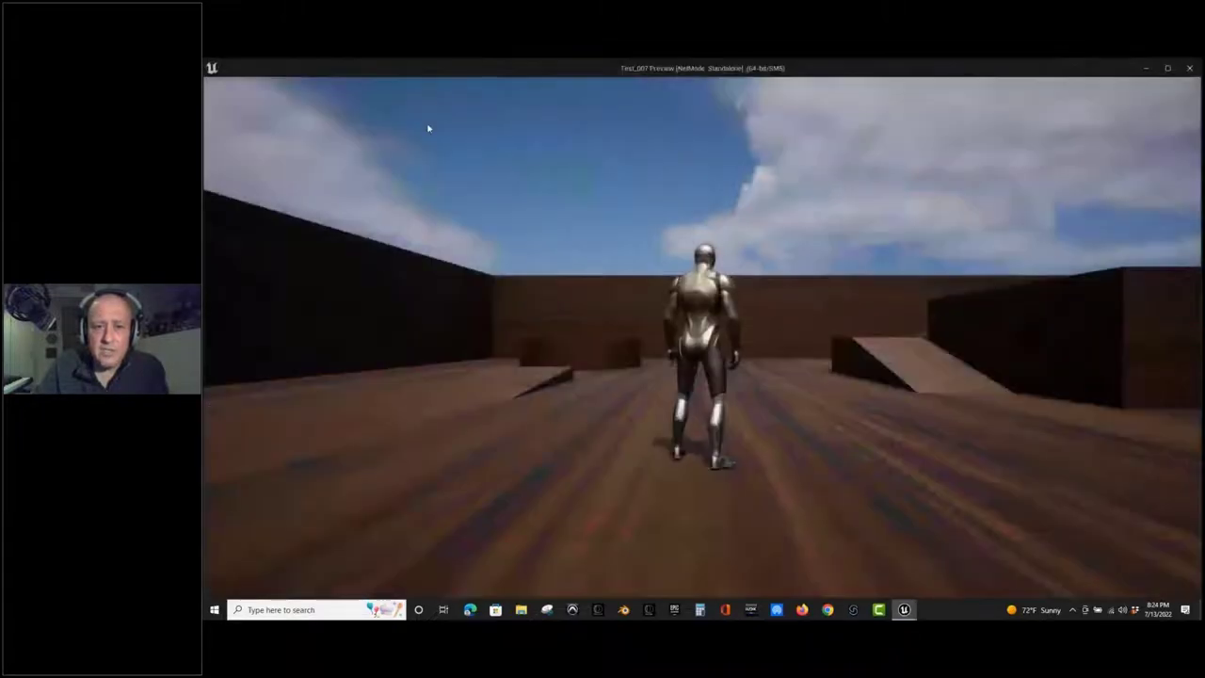
pyautogui.press('w')
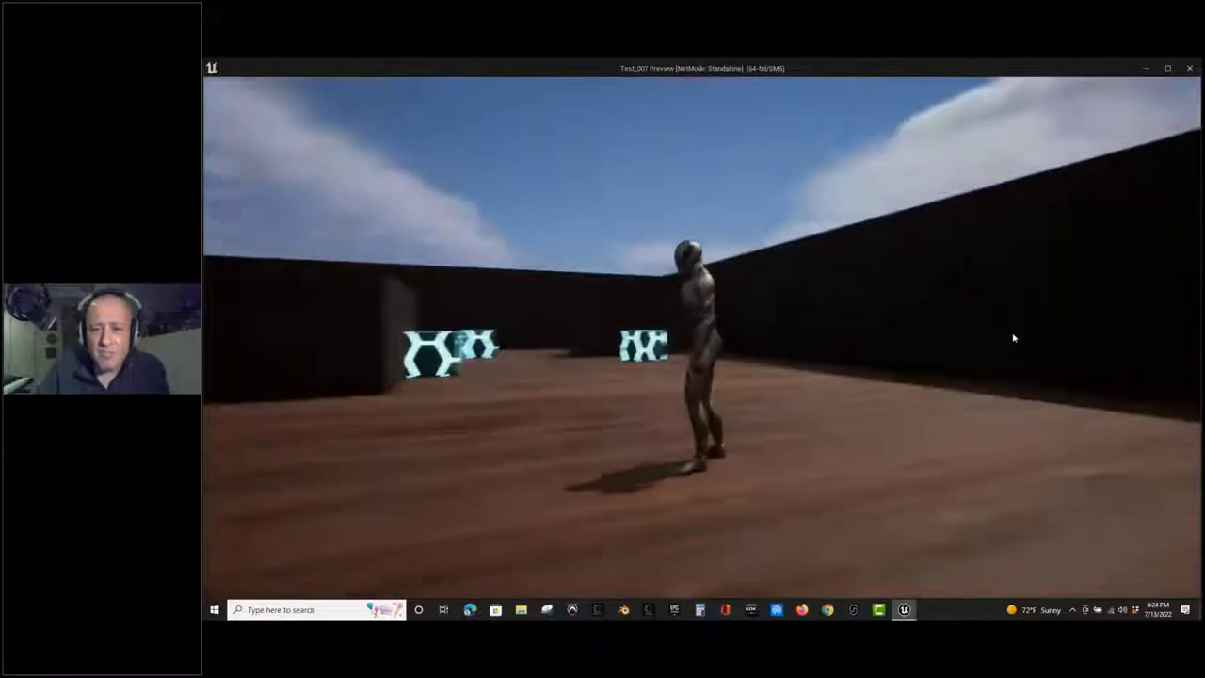
pyautogui.press('w')
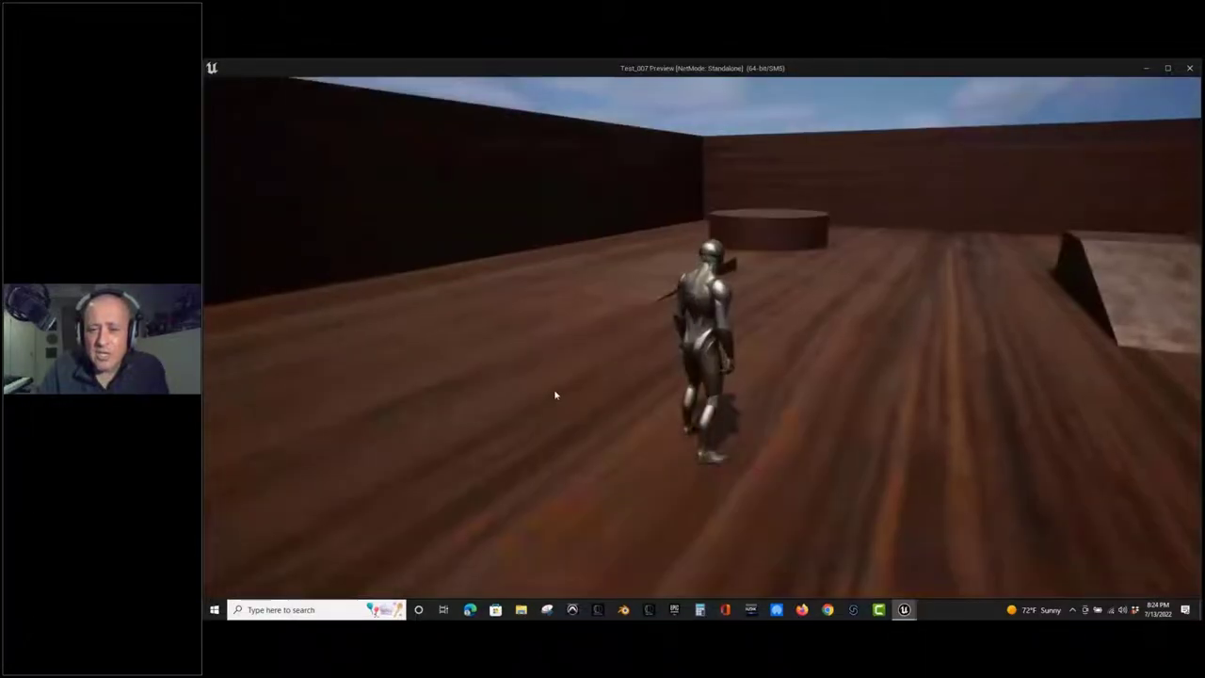
pyautogui.press('a')
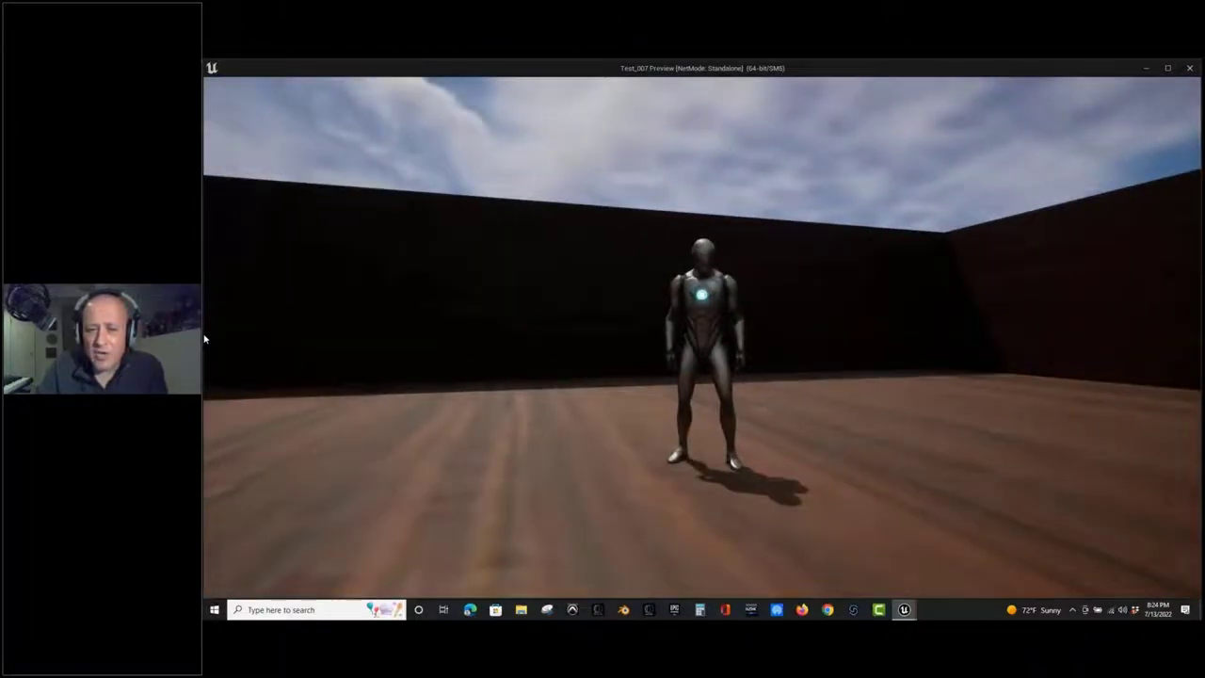
pyautogui.press('w')
pyautogui.moveTo(207, 336); pyautogui.dragTo(823, 351)
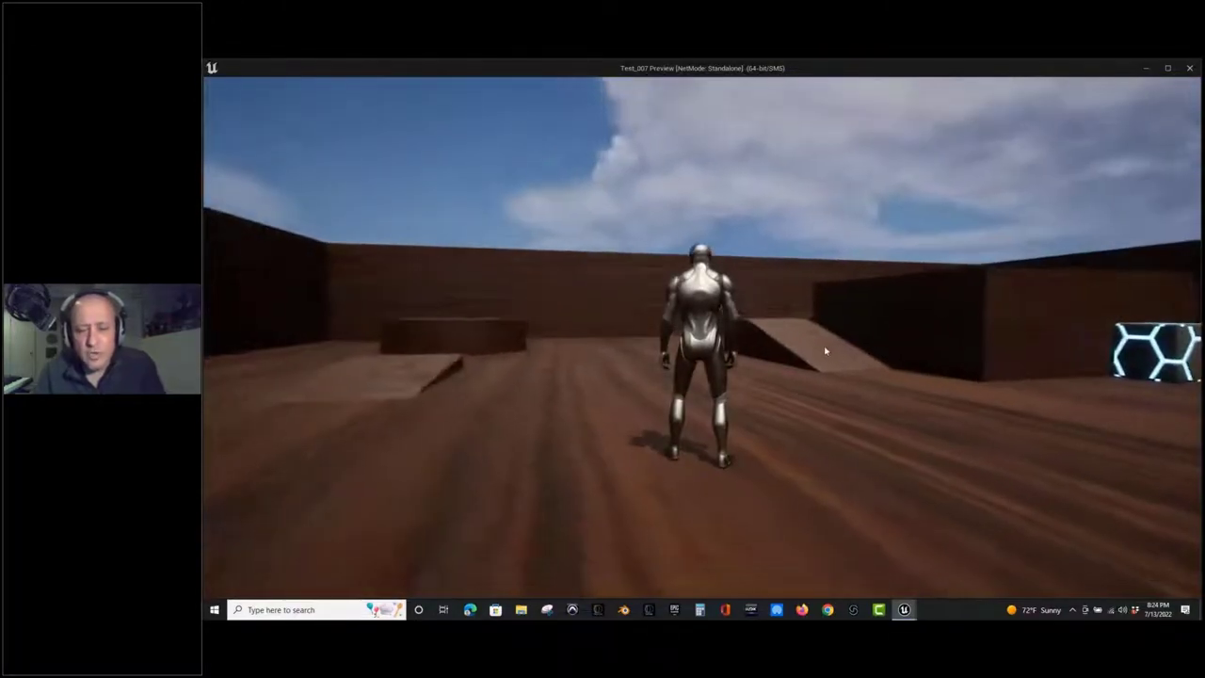
pyautogui.press('Escape')
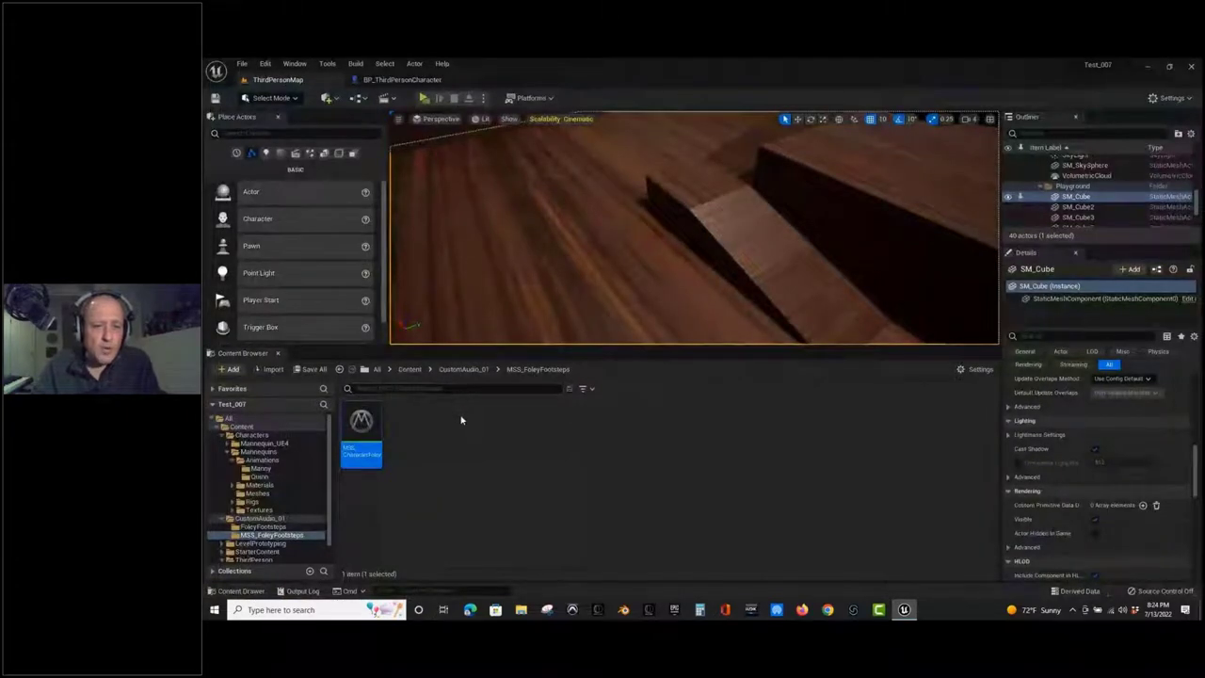
# Create a folder named MusicLoop001 directly under Content and open it.
pyautogui.click(409, 369)
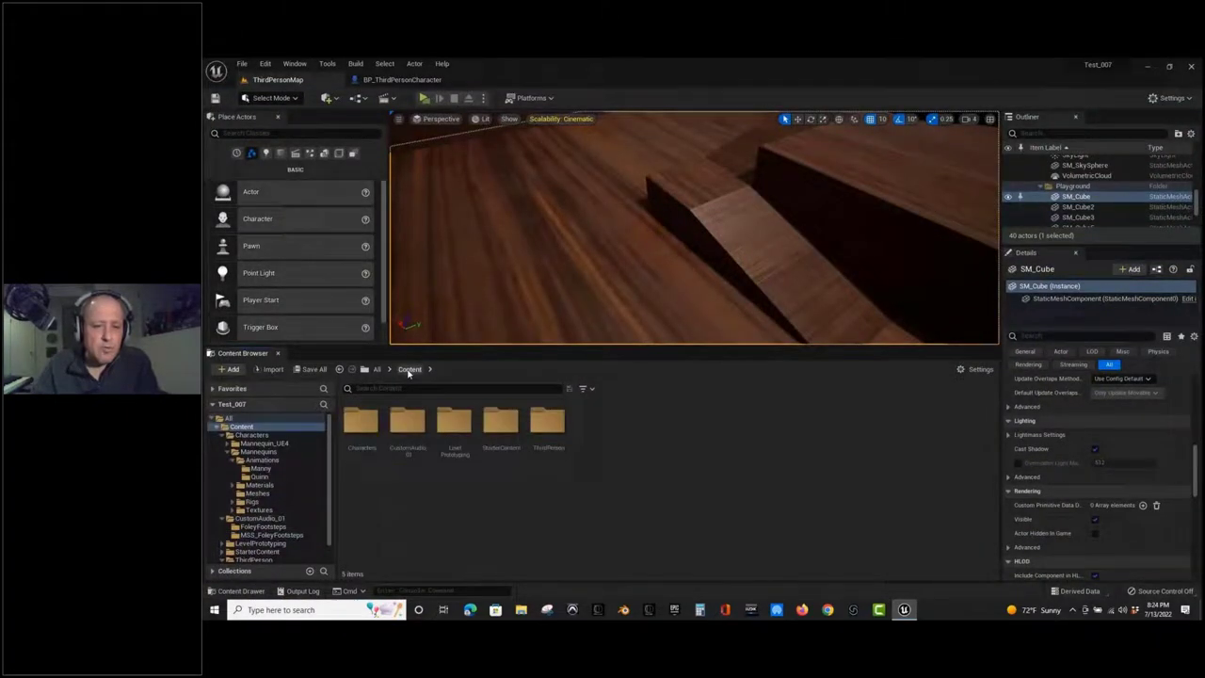
pyautogui.rightClick(630, 466)
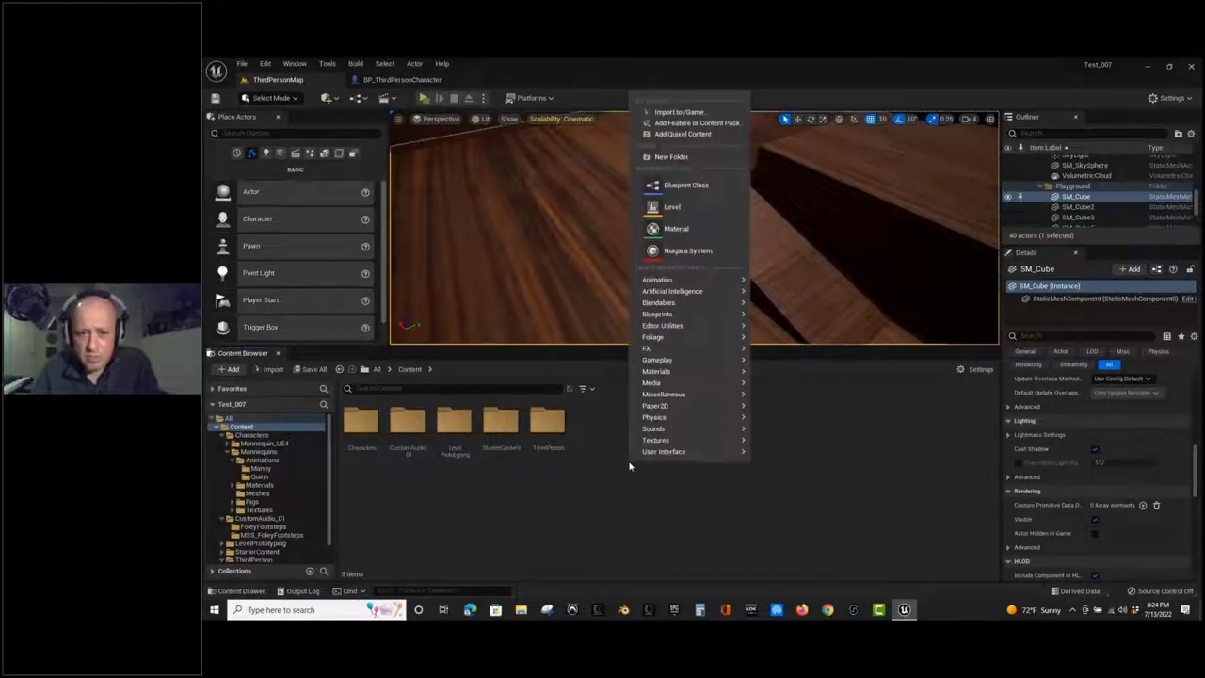
pyautogui.click(673, 156)
pyautogui.write('Musi')
pyautogui.write('c')
pyautogui.write('Loop')
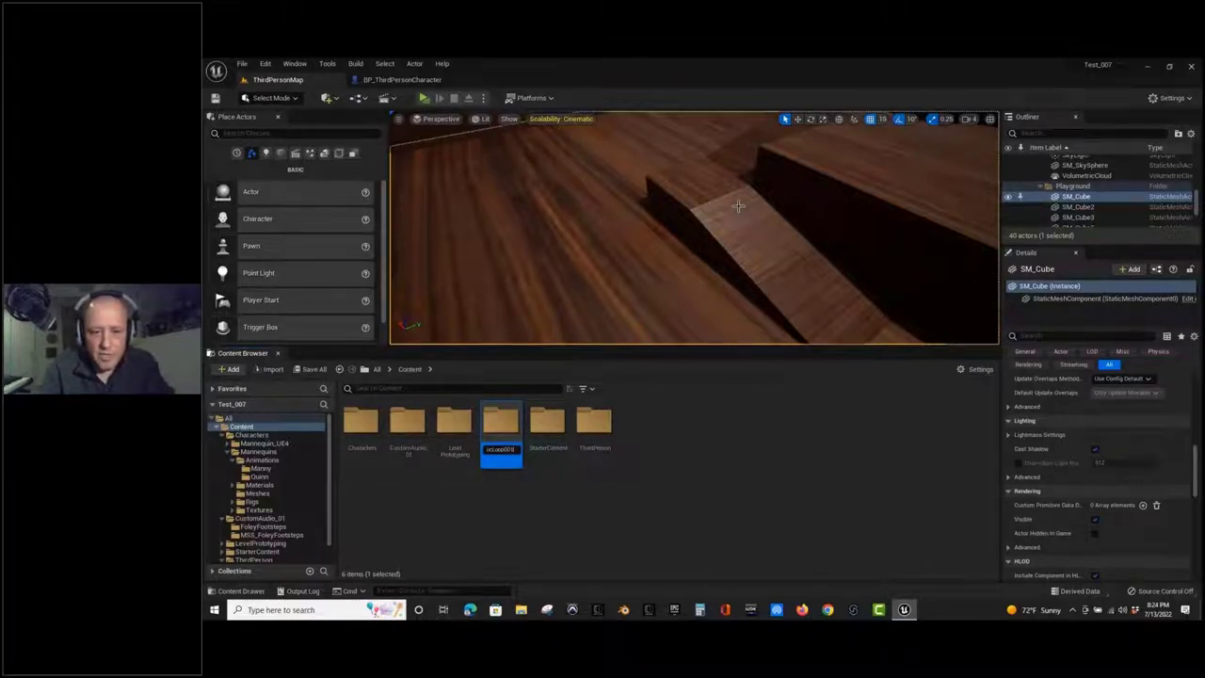
pyautogui.write('001')
pyautogui.press('Return')
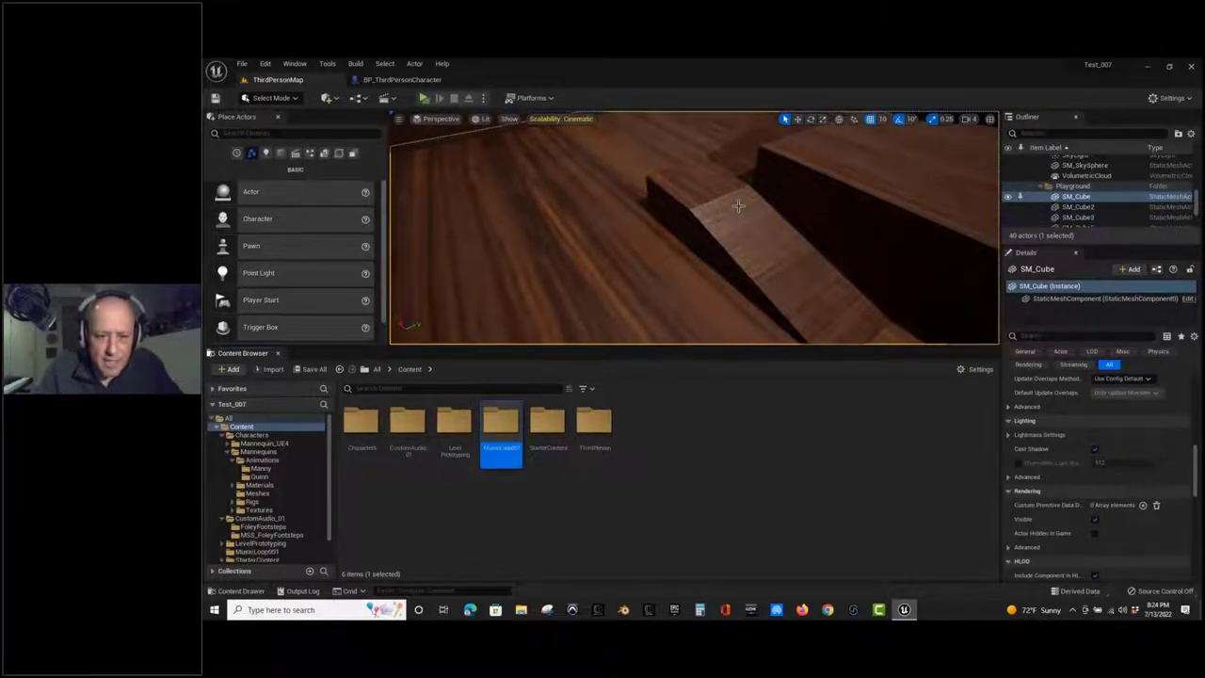
pyautogui.doubleClick(499, 421)
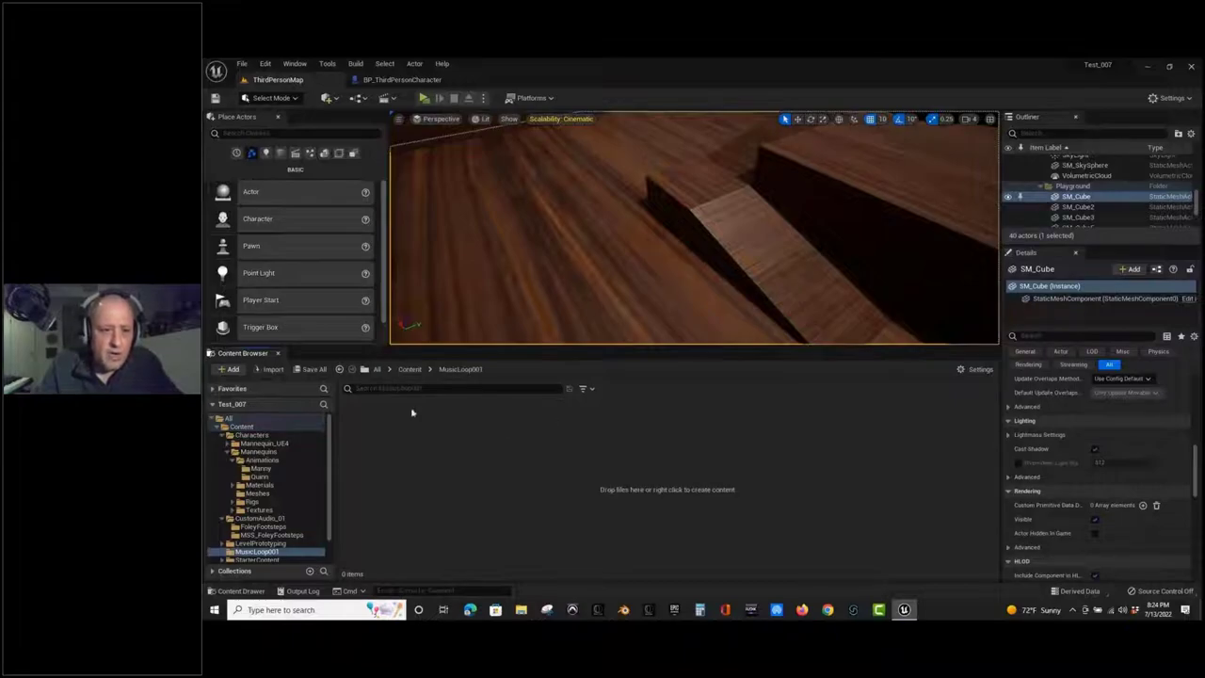
# Import Section C Loop.wav from the Desktop folder Clips to Import Into FMOD into MusicLoop001.
pyautogui.click(272, 370)
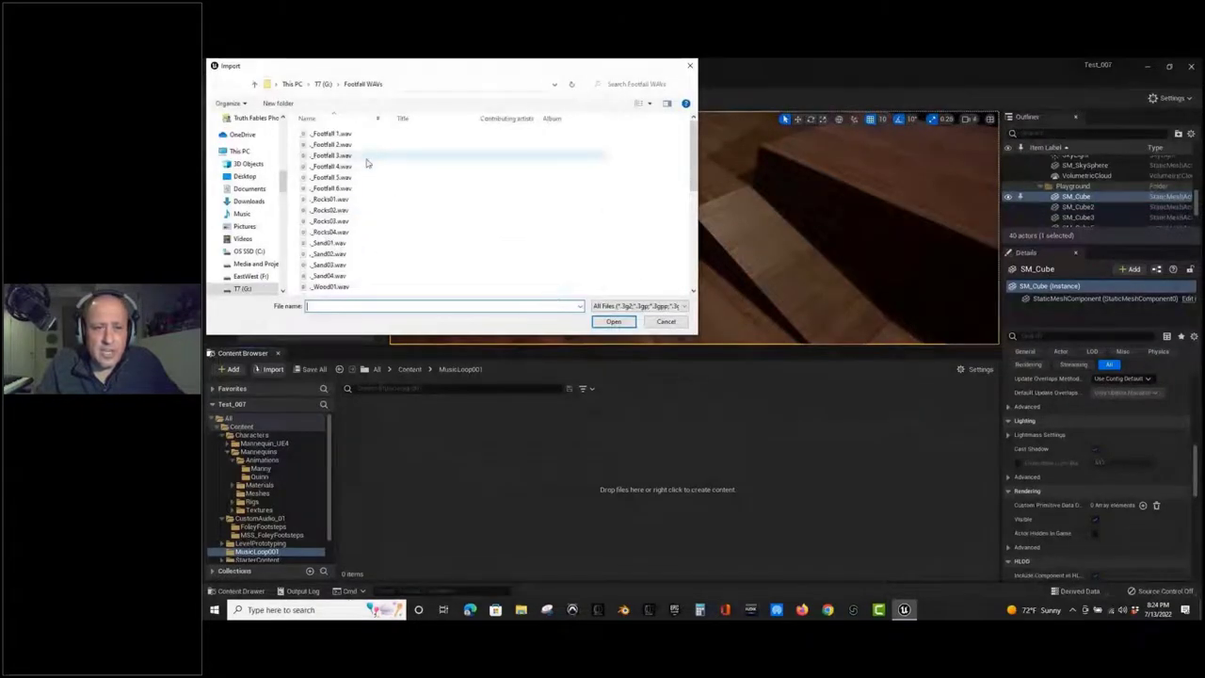
pyautogui.moveTo(696, 155); pyautogui.dragTo(693, 211)
pyautogui.click(343, 161)
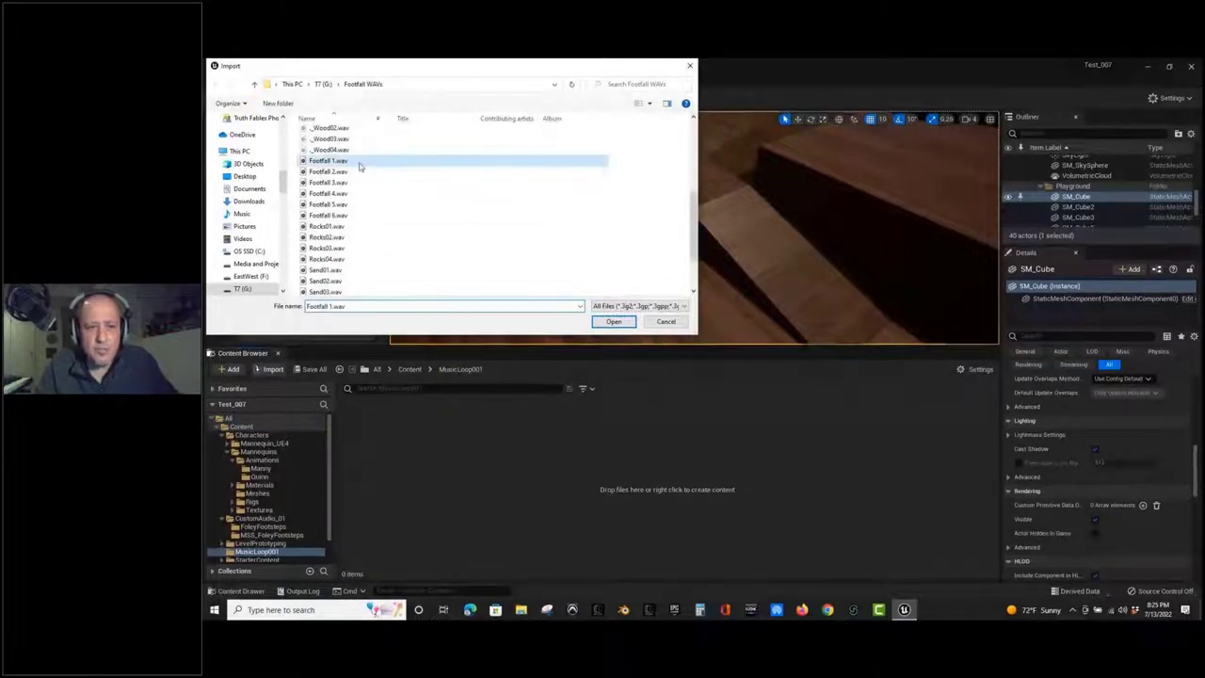
pyautogui.scroll(-2, 448, 285)
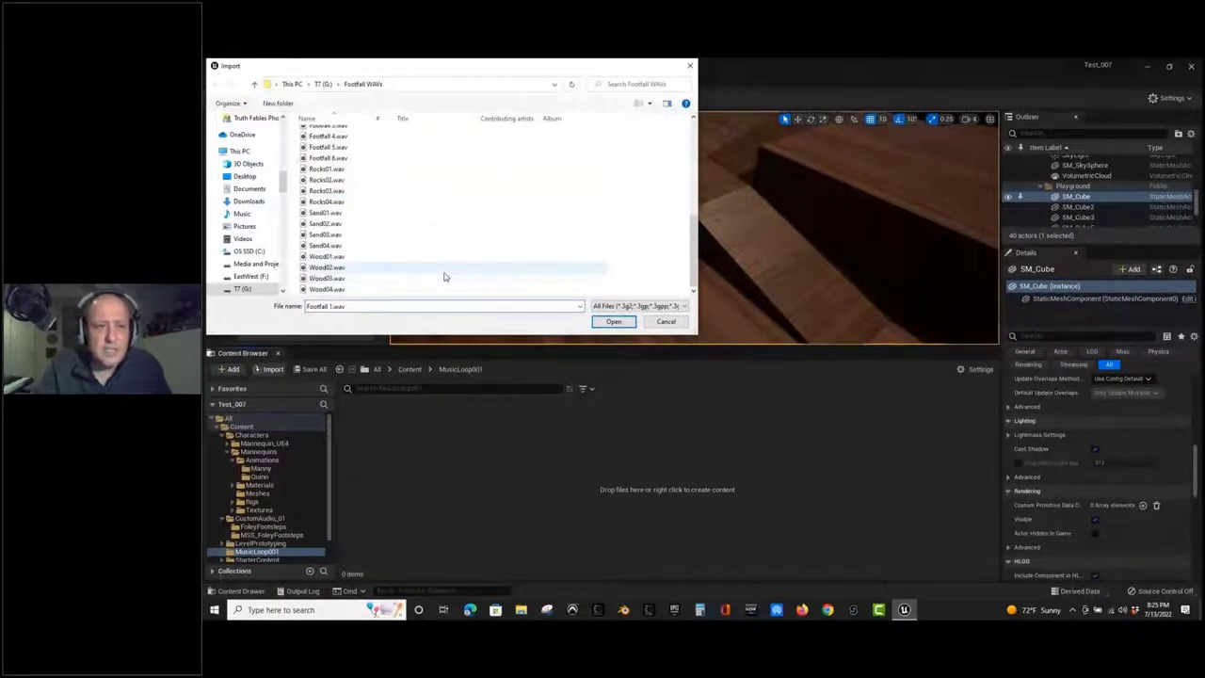
pyautogui.scroll(2, 441, 275)
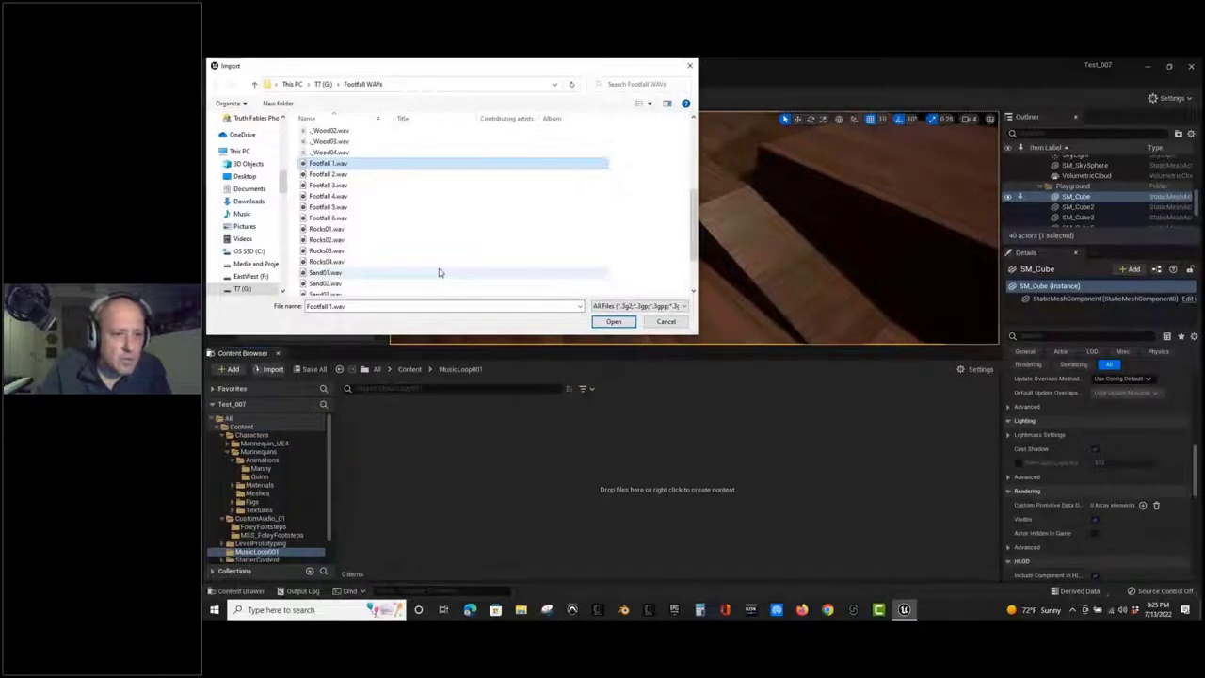
pyautogui.scroll(3, 438, 272)
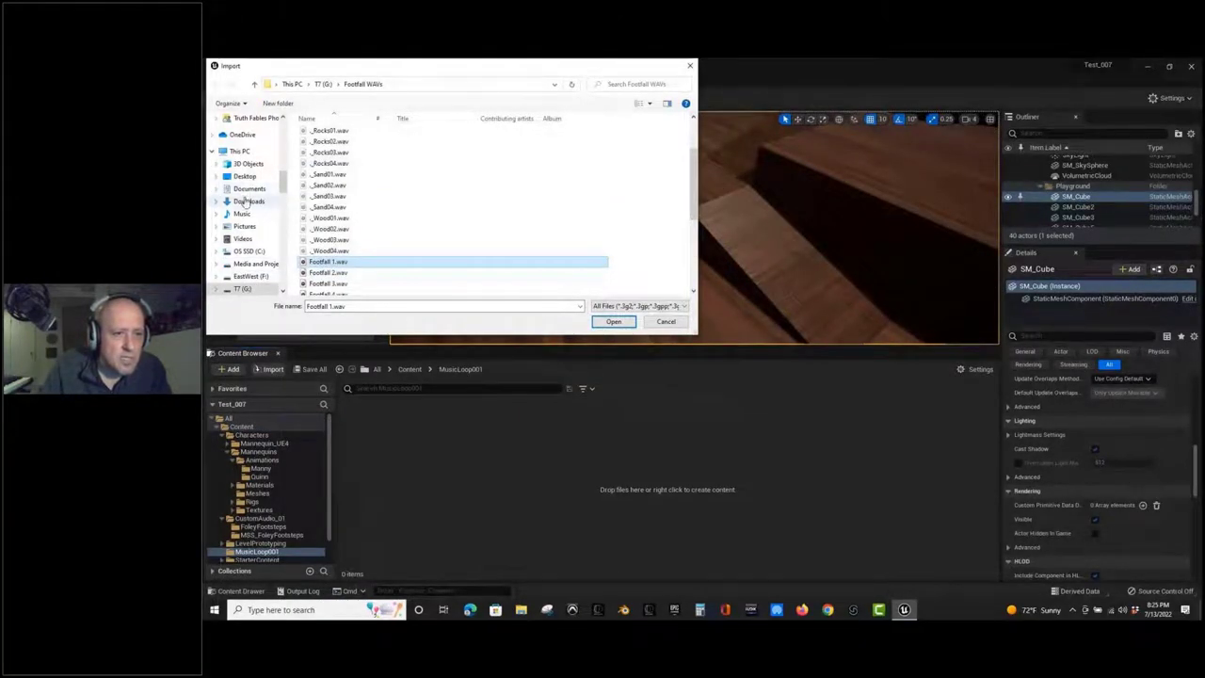
pyautogui.click(244, 176)
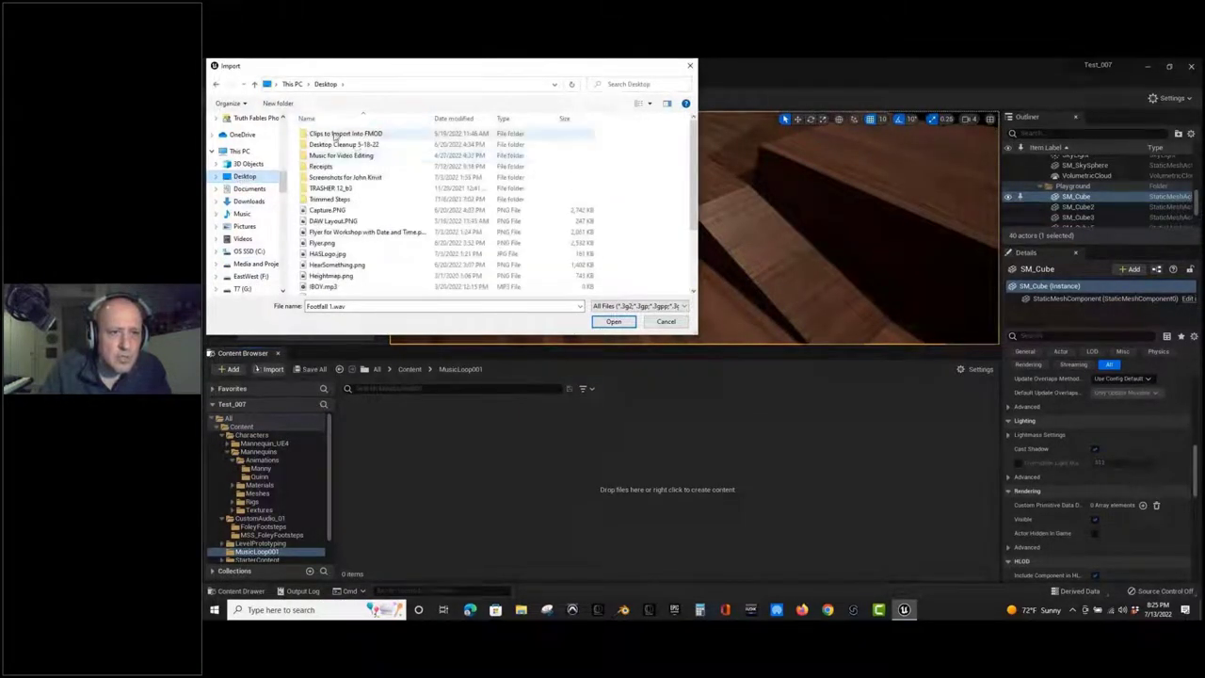
pyautogui.click(335, 156)
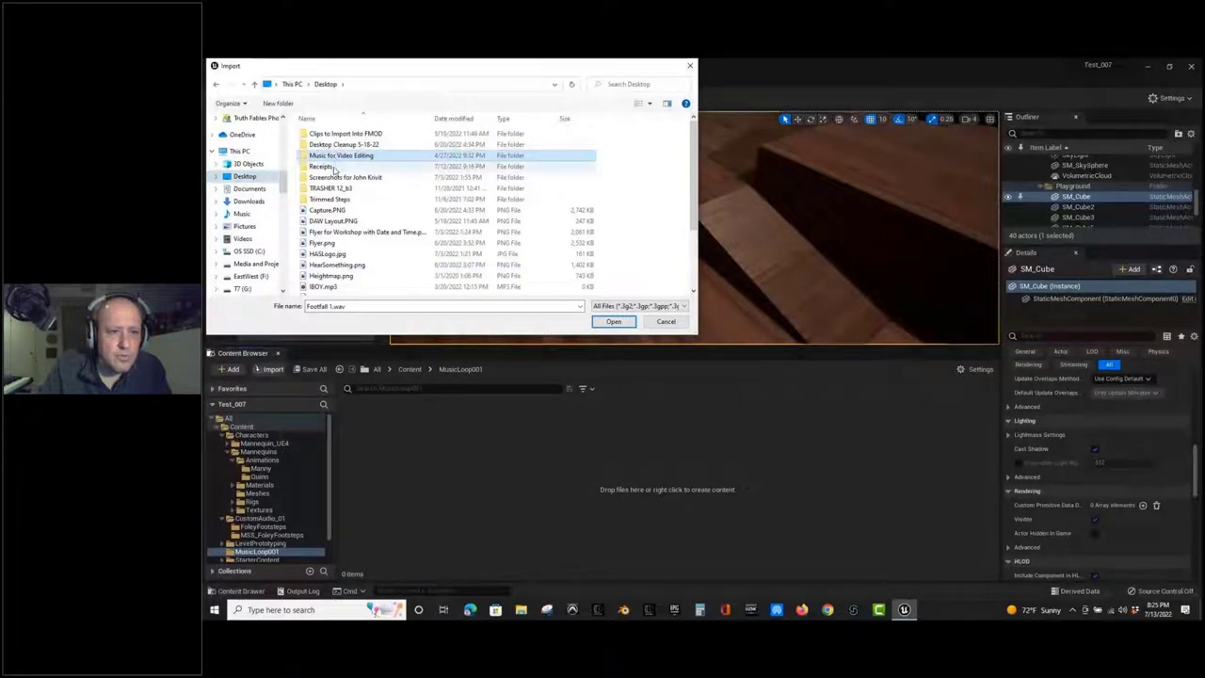
pyautogui.scroll(-3, 320, 236)
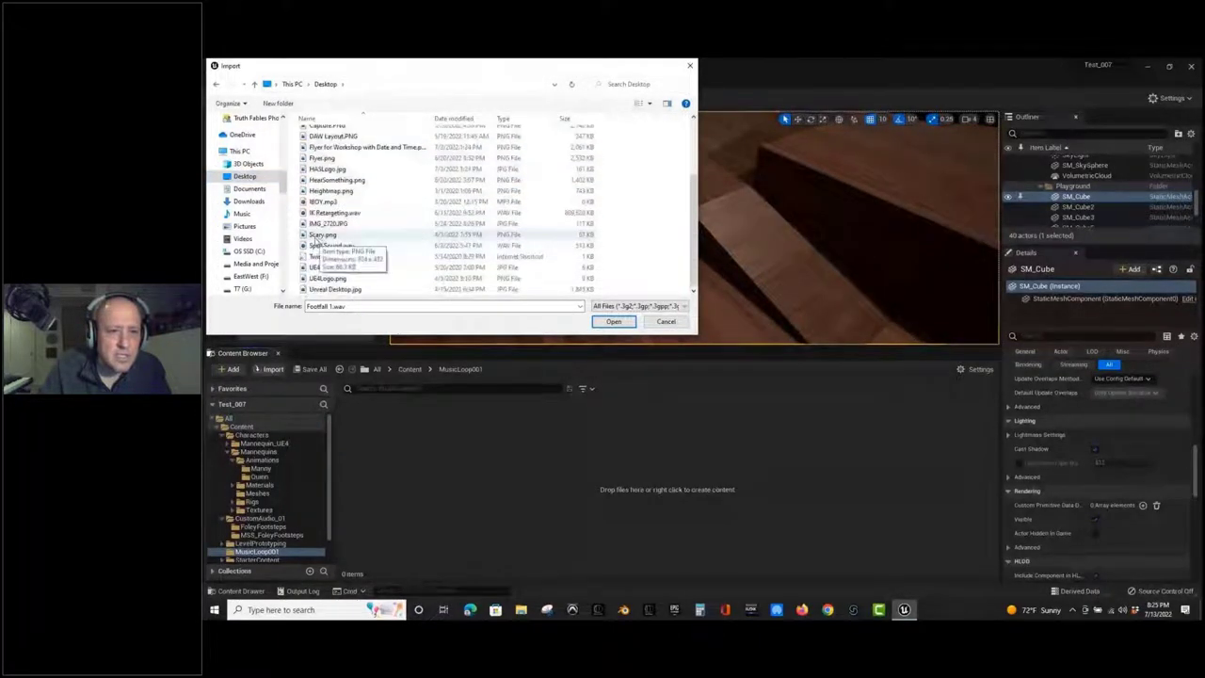
pyautogui.scroll(3, 318, 241)
pyautogui.doubleClick(367, 135)
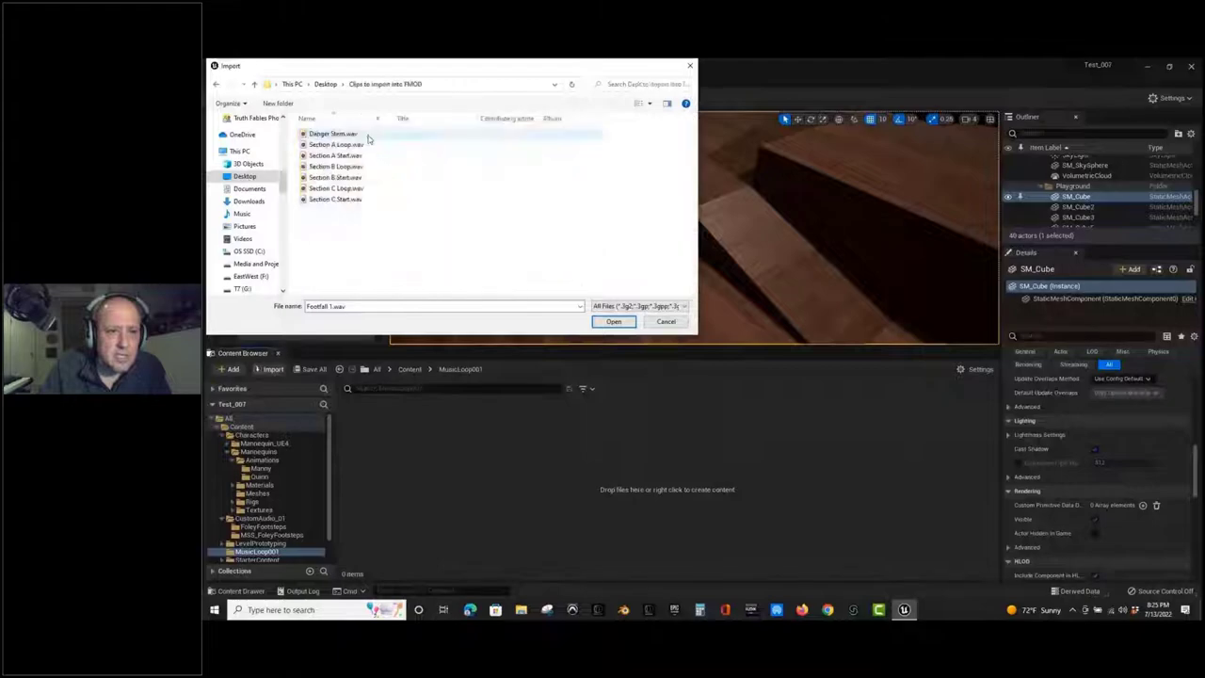
pyautogui.click(350, 190)
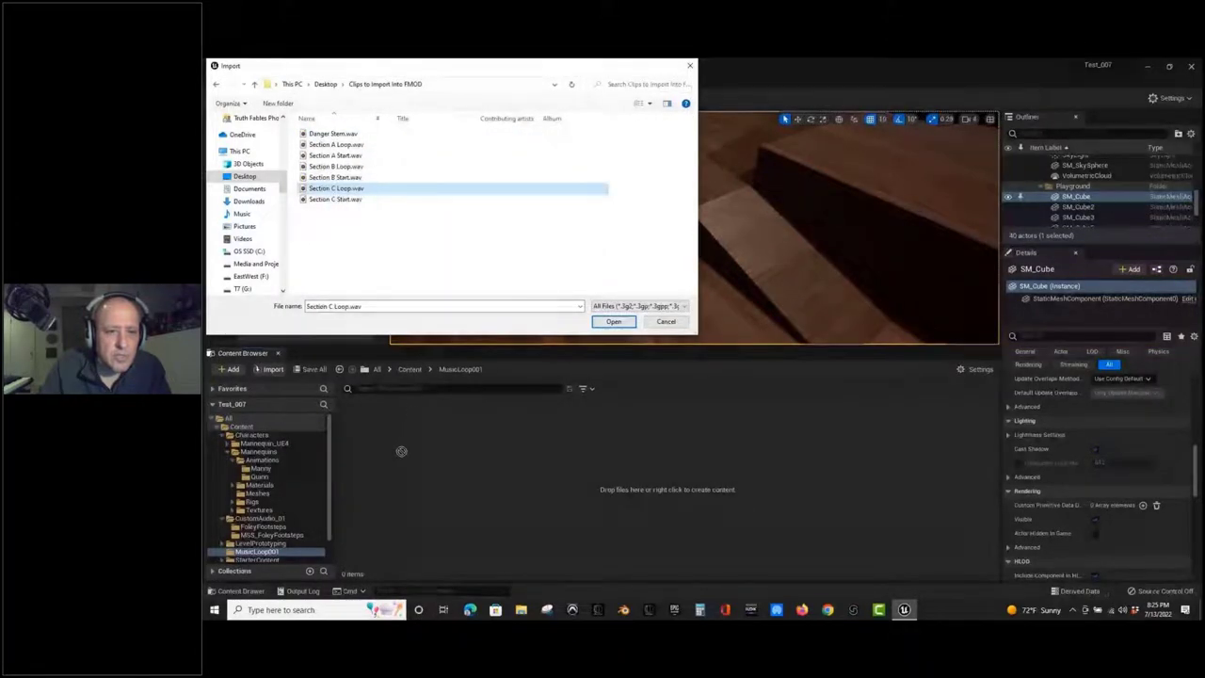
pyautogui.click(613, 321)
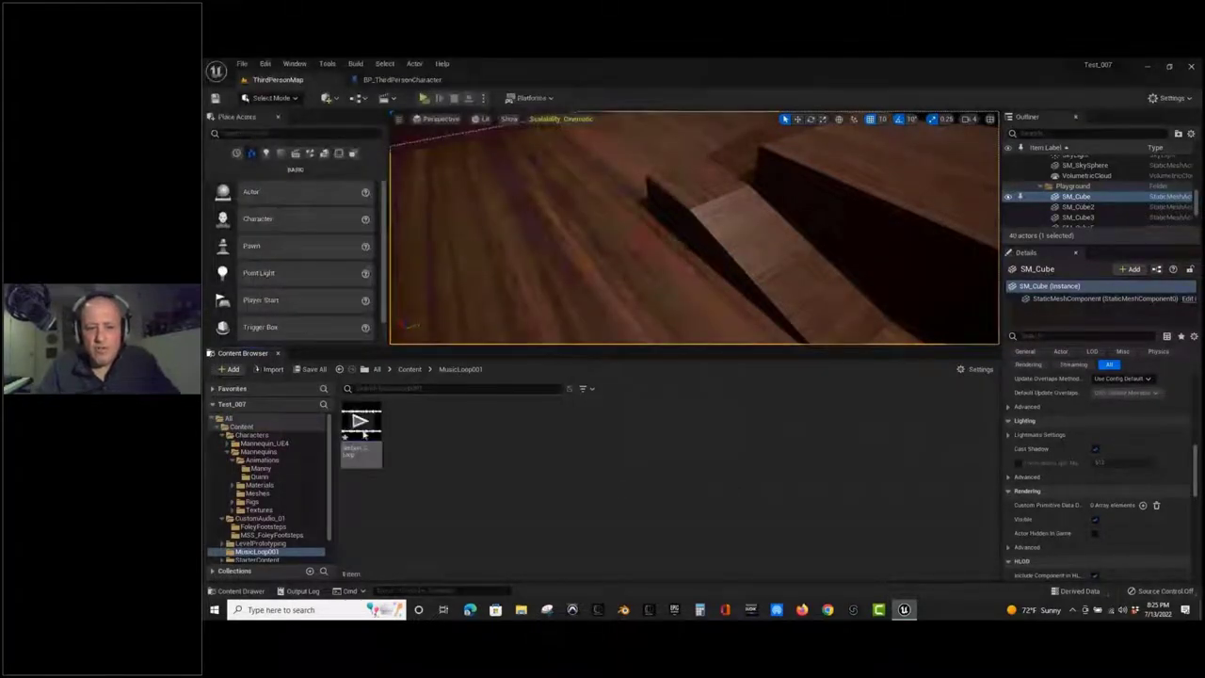
# Enable Looping on the Section_C_Loop sound wave, save it and close its editor.
pyautogui.moveTo(347, 439)
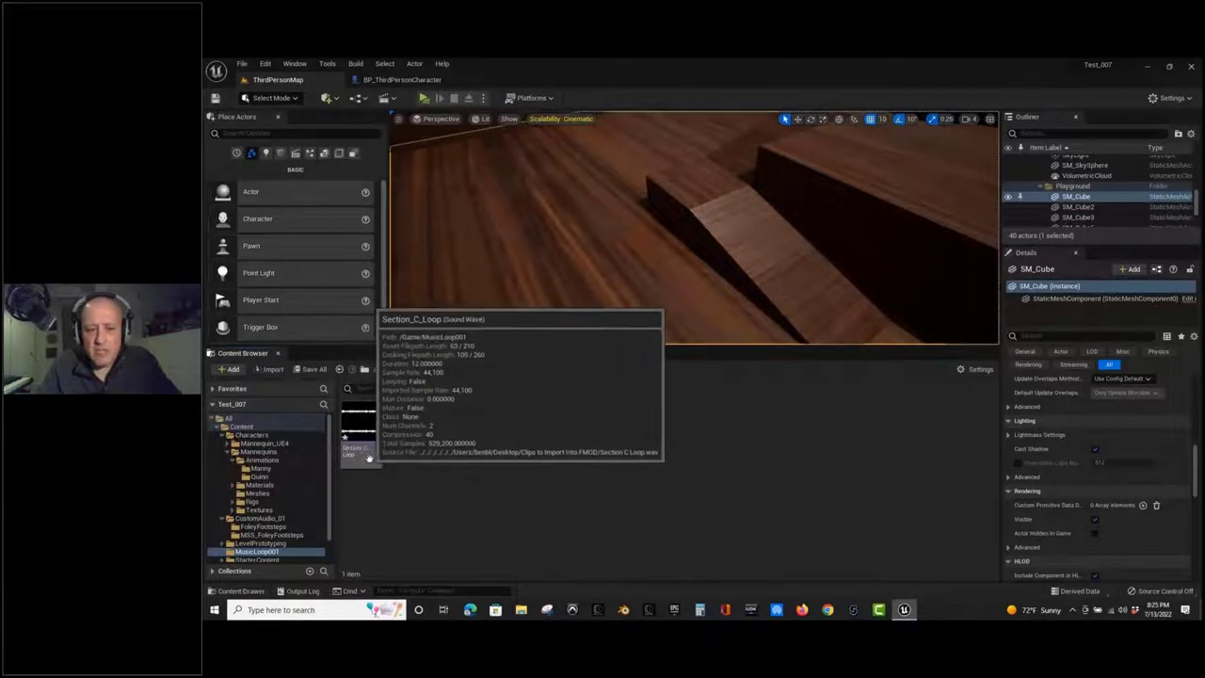
pyautogui.doubleClick(368, 458)
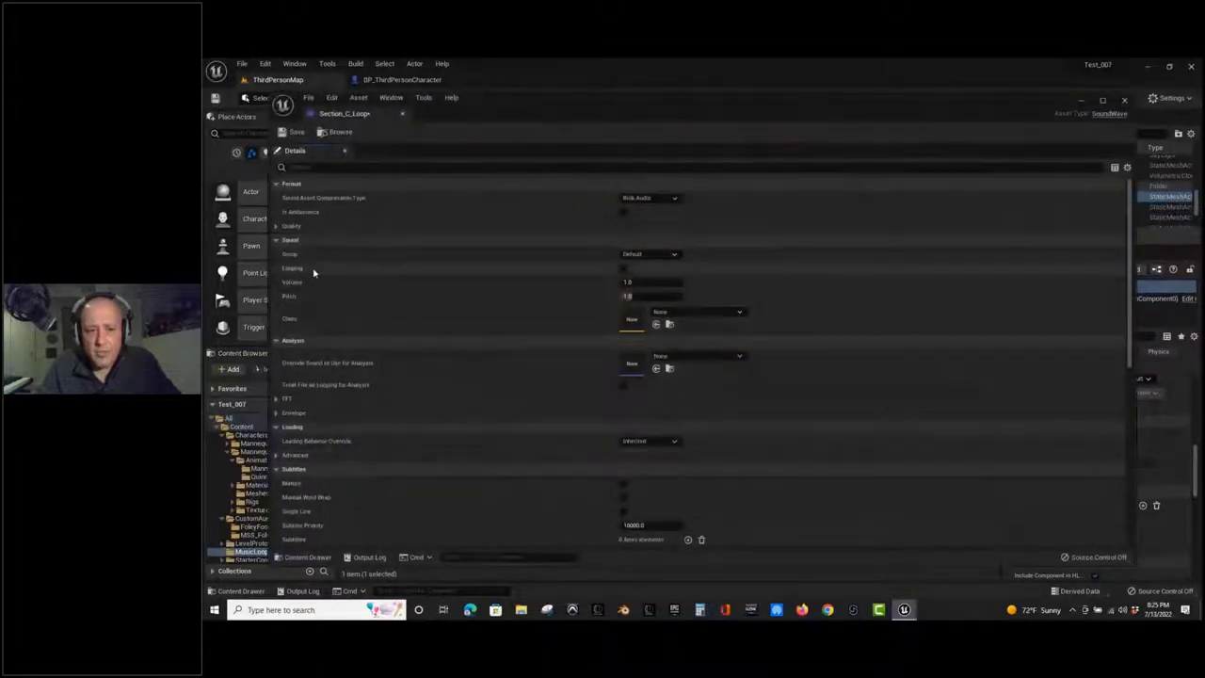
pyautogui.click(624, 269)
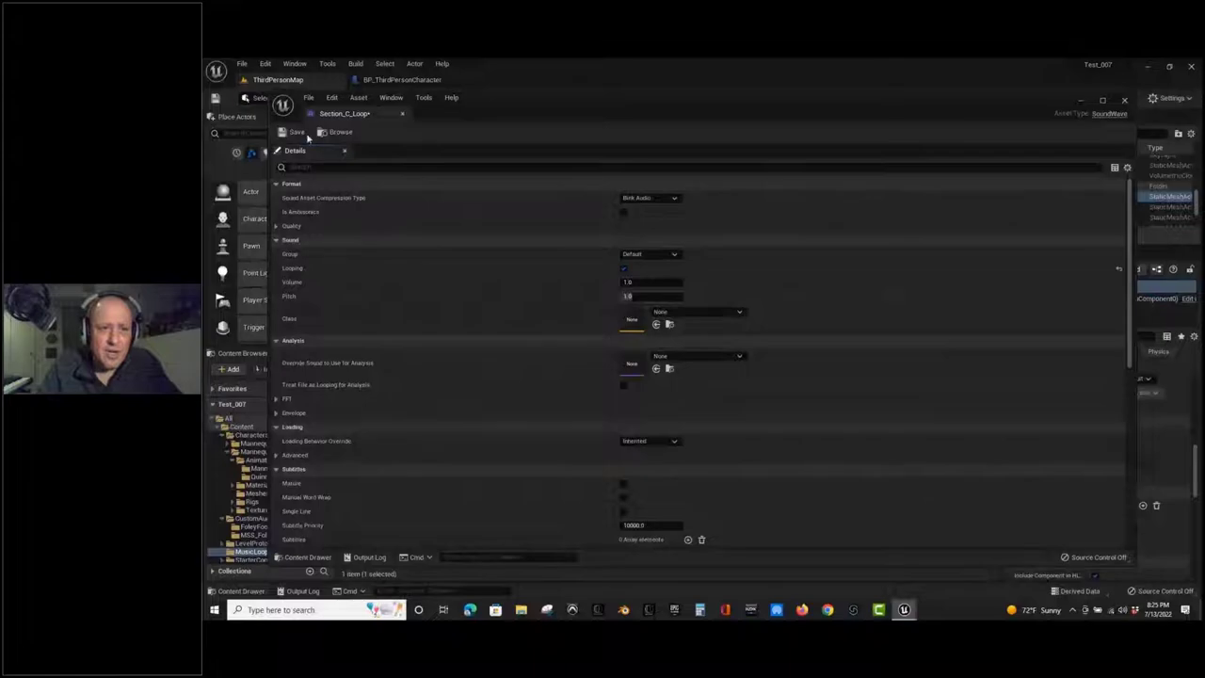
pyautogui.click(402, 113)
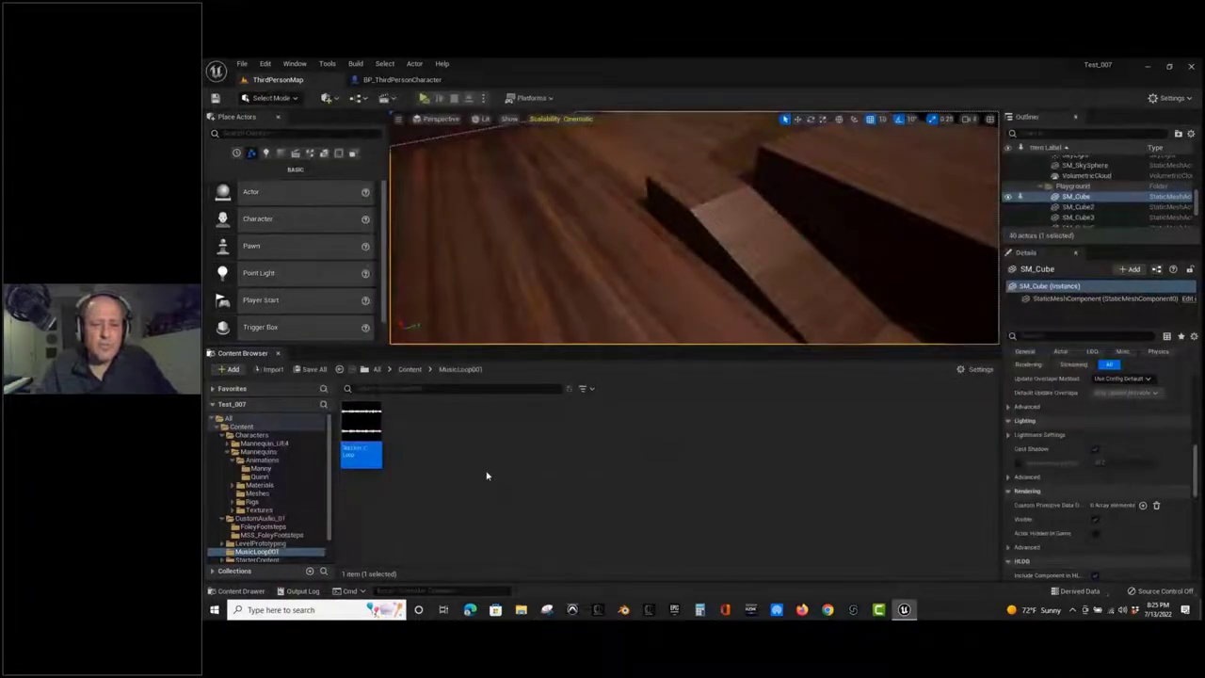
# Create a MetaSound Source named MSS_Music001 in the MusicLoop001 folder.
pyautogui.rightClick(401, 475)
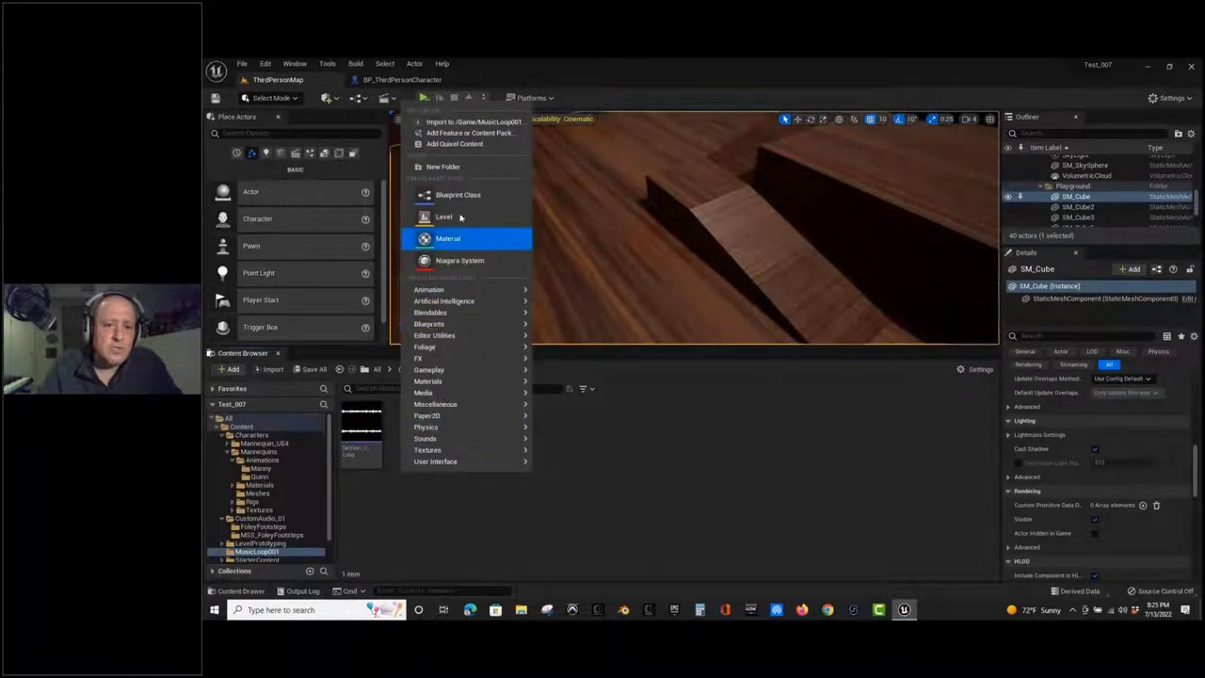
pyautogui.moveTo(449, 293)
pyautogui.moveTo(426, 439)
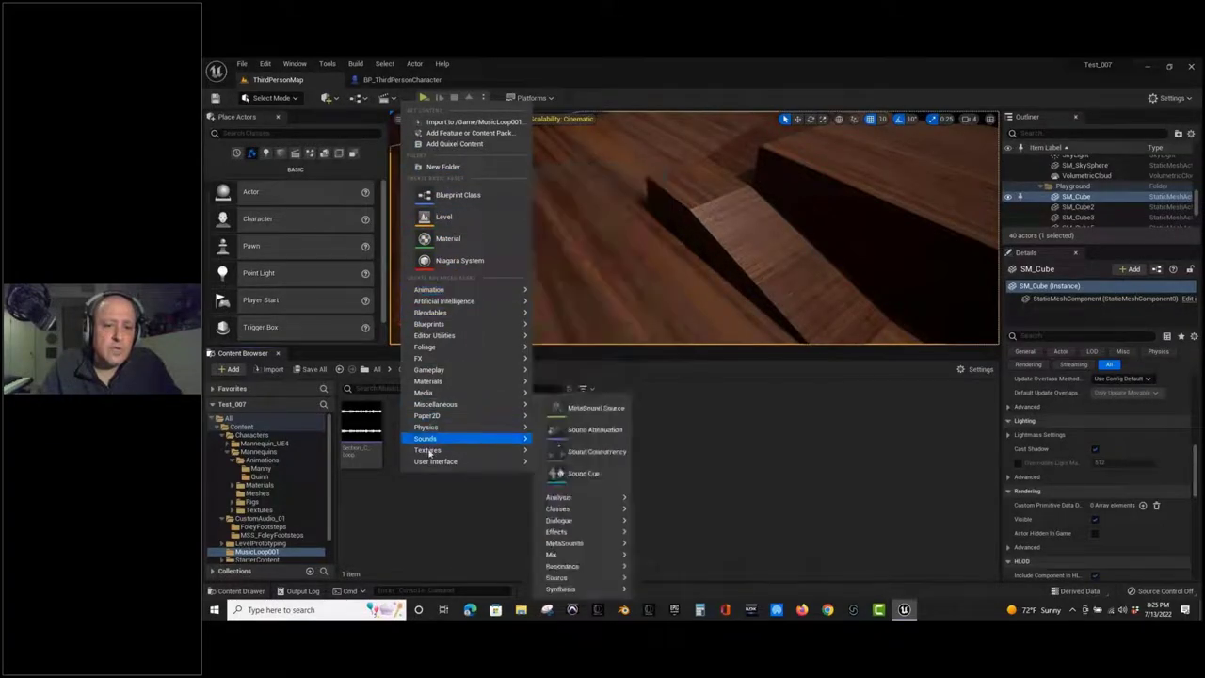
pyautogui.click(621, 407)
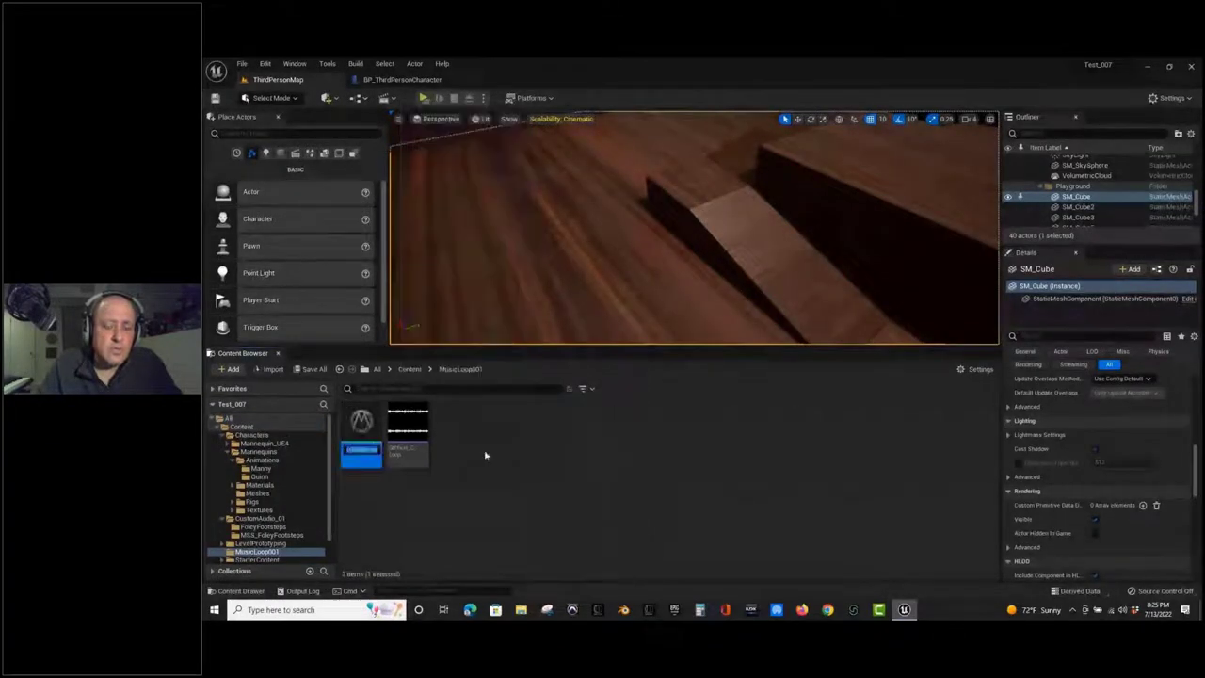
pyautogui.write('Musi')
pyautogui.press('BackSpace')
pyautogui.press('BackSpace')
pyautogui.press('BackSpace')
pyautogui.write('SS_Mus')
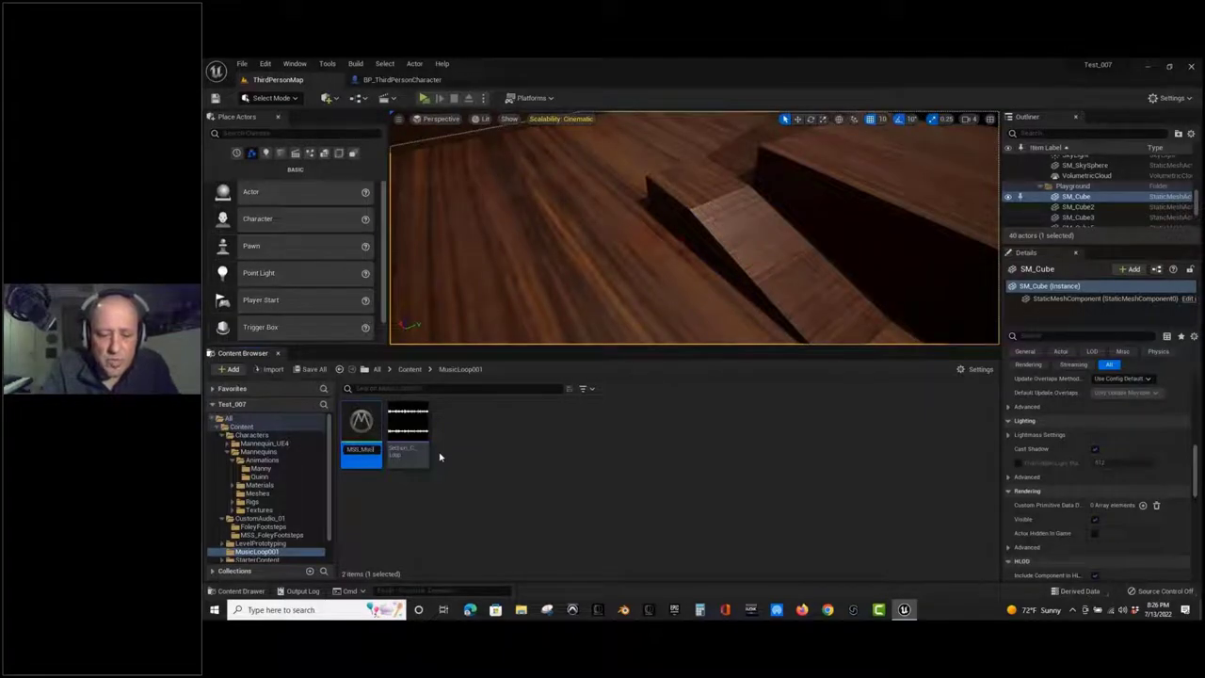
pyautogui.write('01')
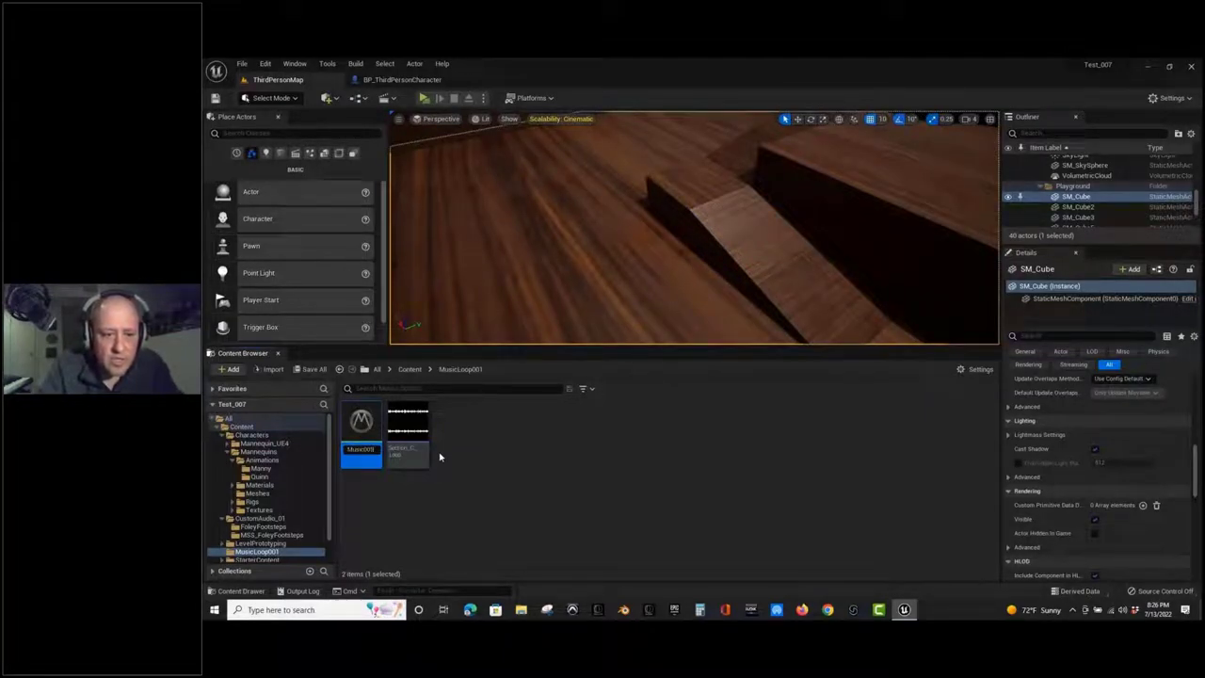
pyautogui.press('Return')
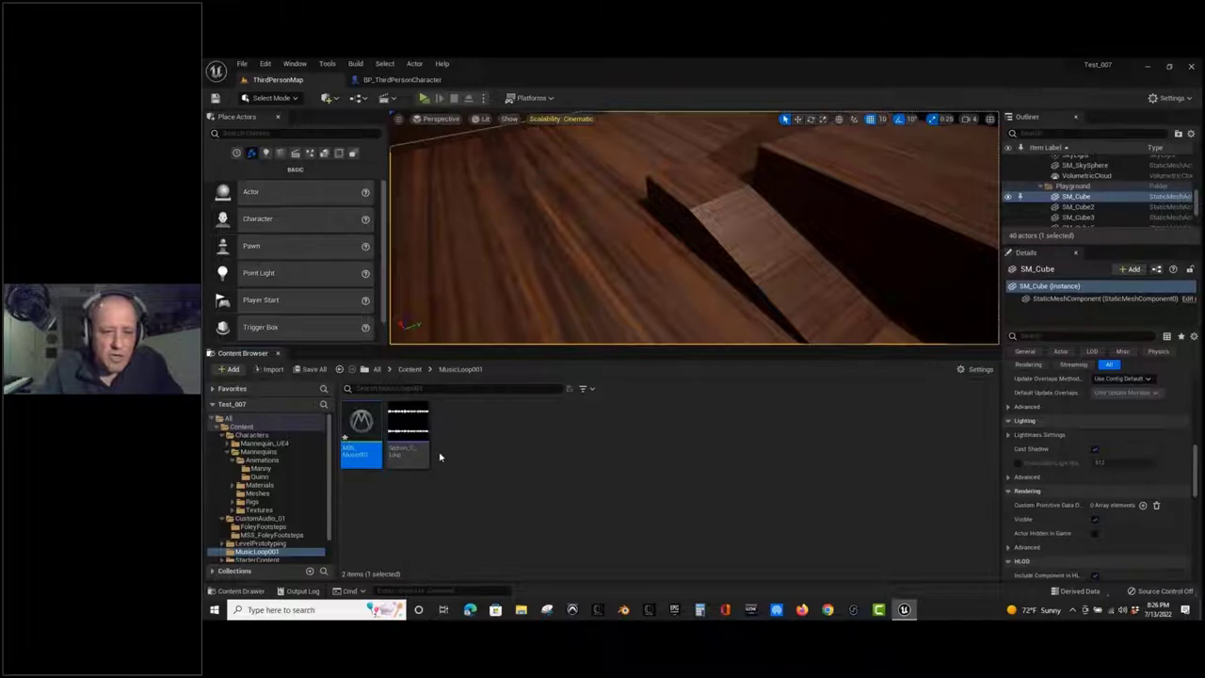
# Open MSS_Music001 and set its MetaSound output format to Stereo.
pyautogui.doubleClick(364, 452)
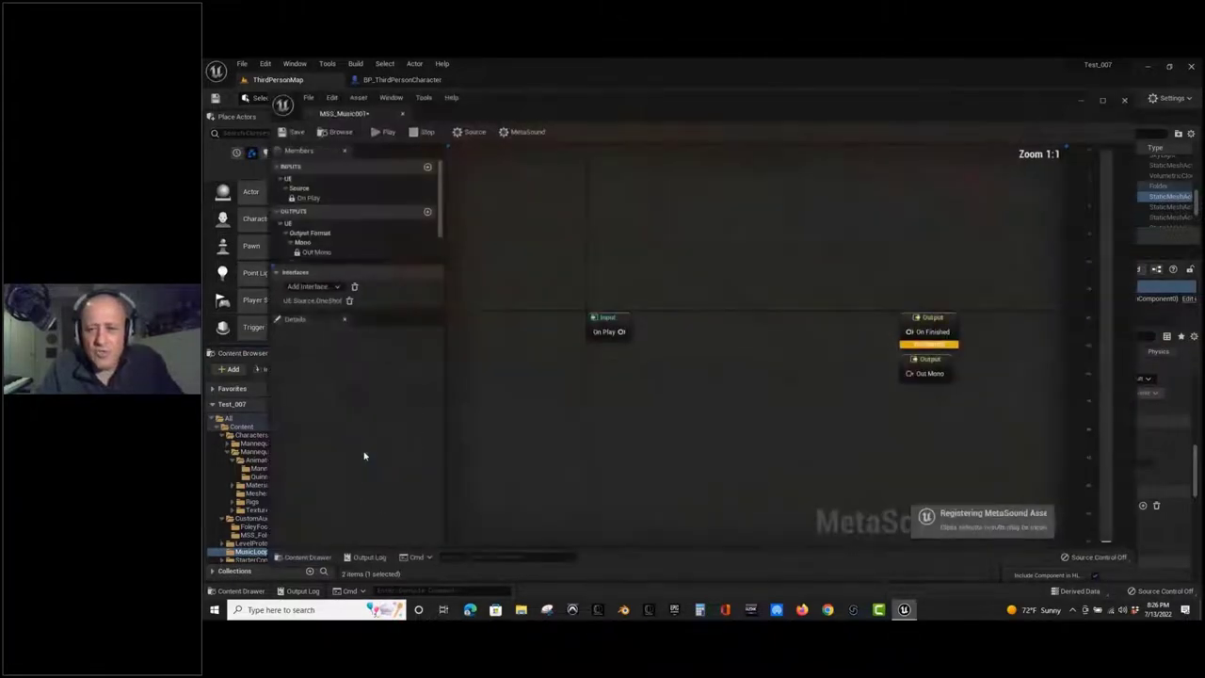
pyautogui.moveTo(872, 303); pyautogui.dragTo(791, 236, button='right')
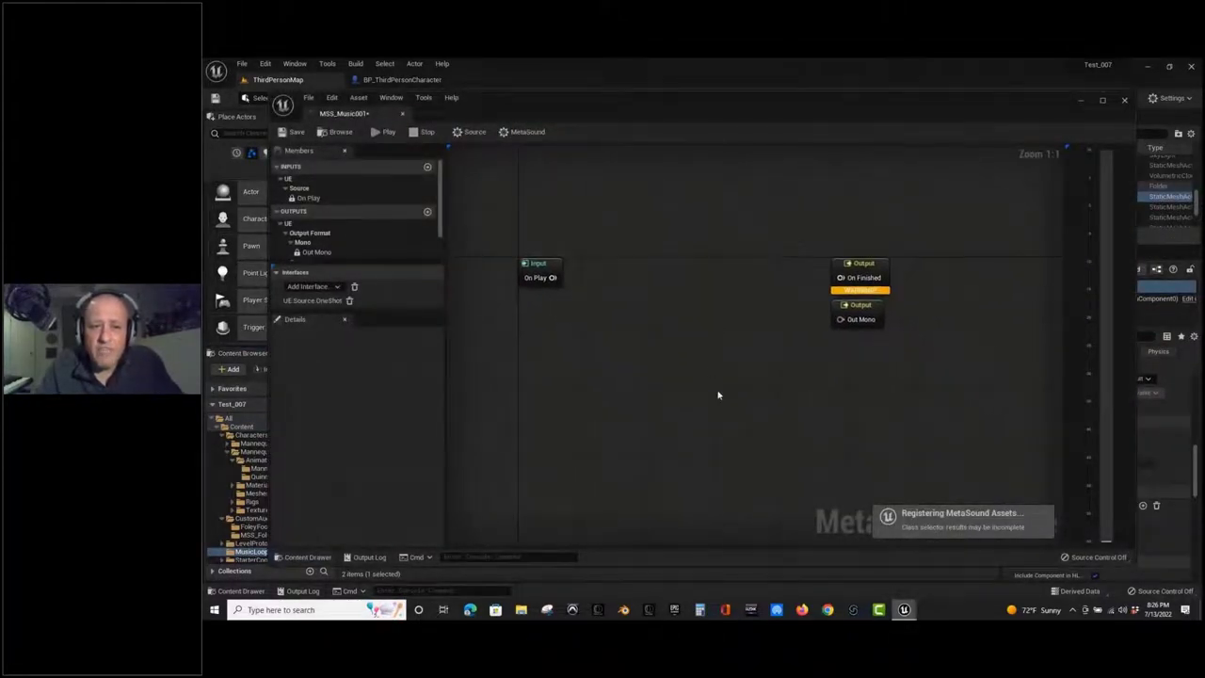
pyautogui.moveTo(729, 414); pyautogui.dragTo(764, 382, button='right')
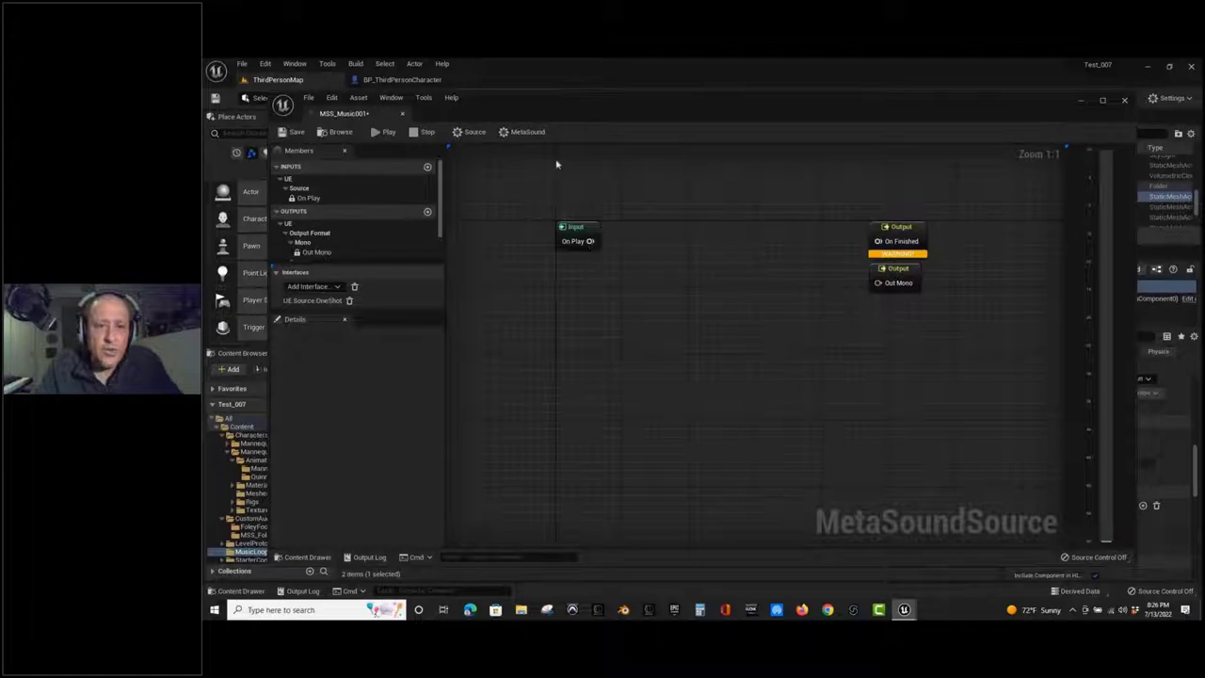
pyautogui.click(525, 132)
pyautogui.click(379, 369)
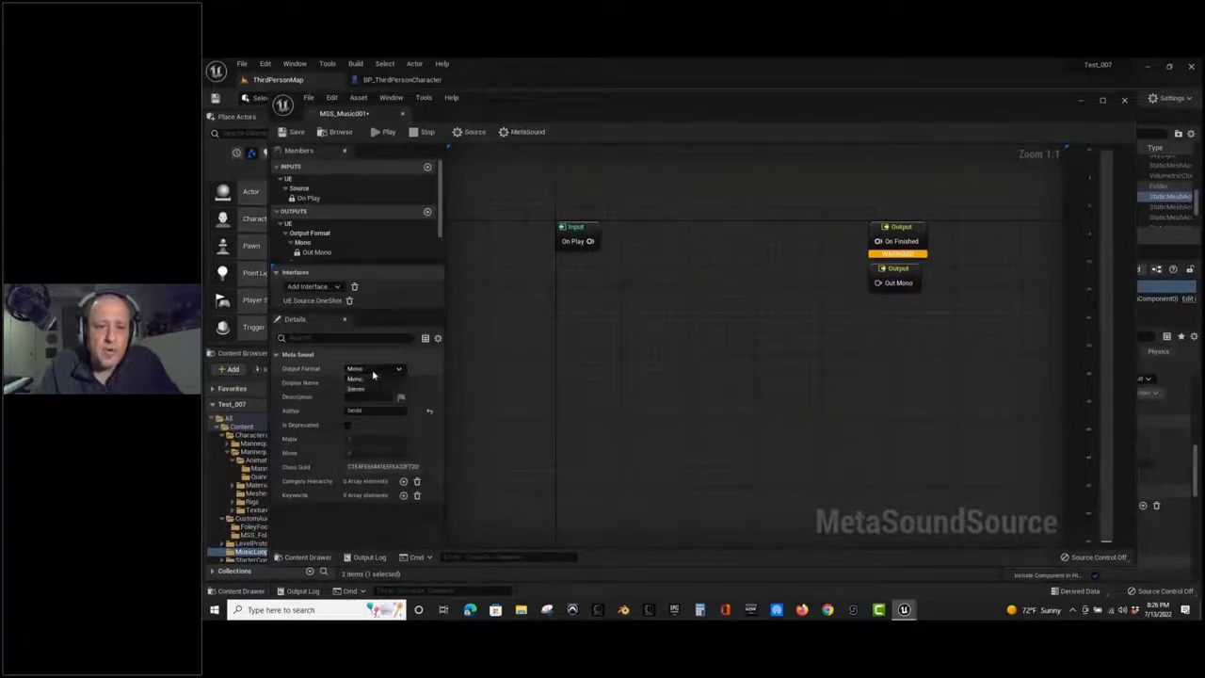
pyautogui.click(358, 388)
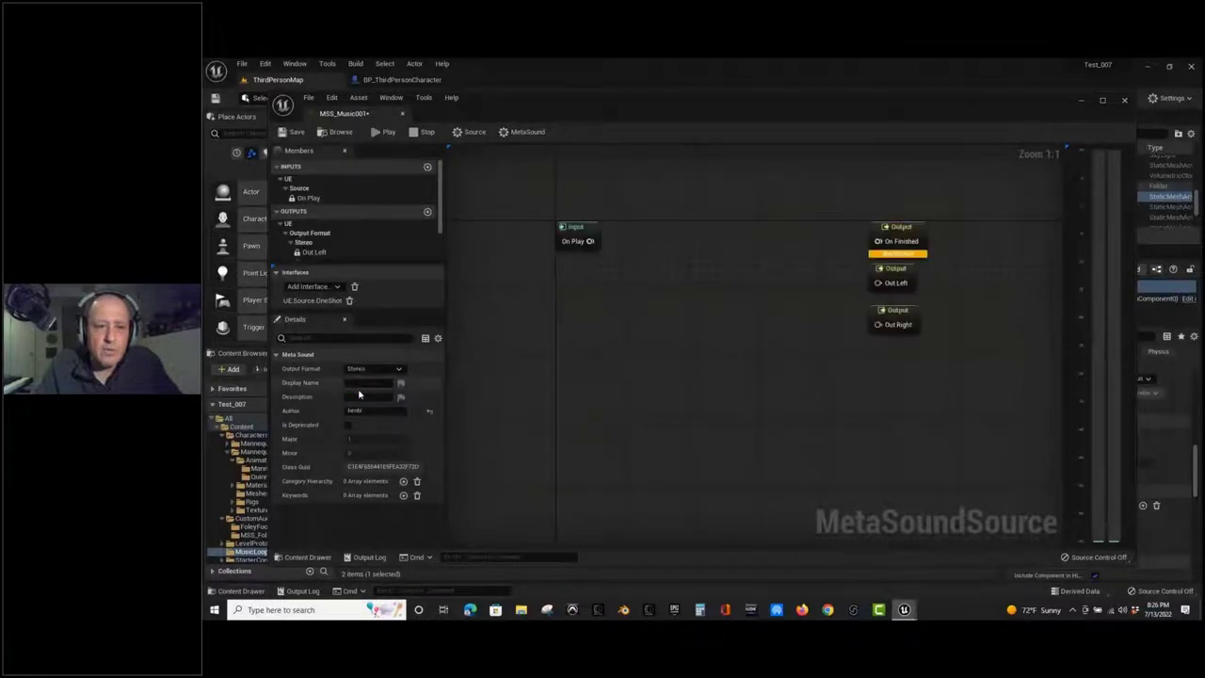
# Add a Wave Player node between the input and output nodes and assign Section_C_Loop as its wave asset.
pyautogui.rightClick(699, 252)
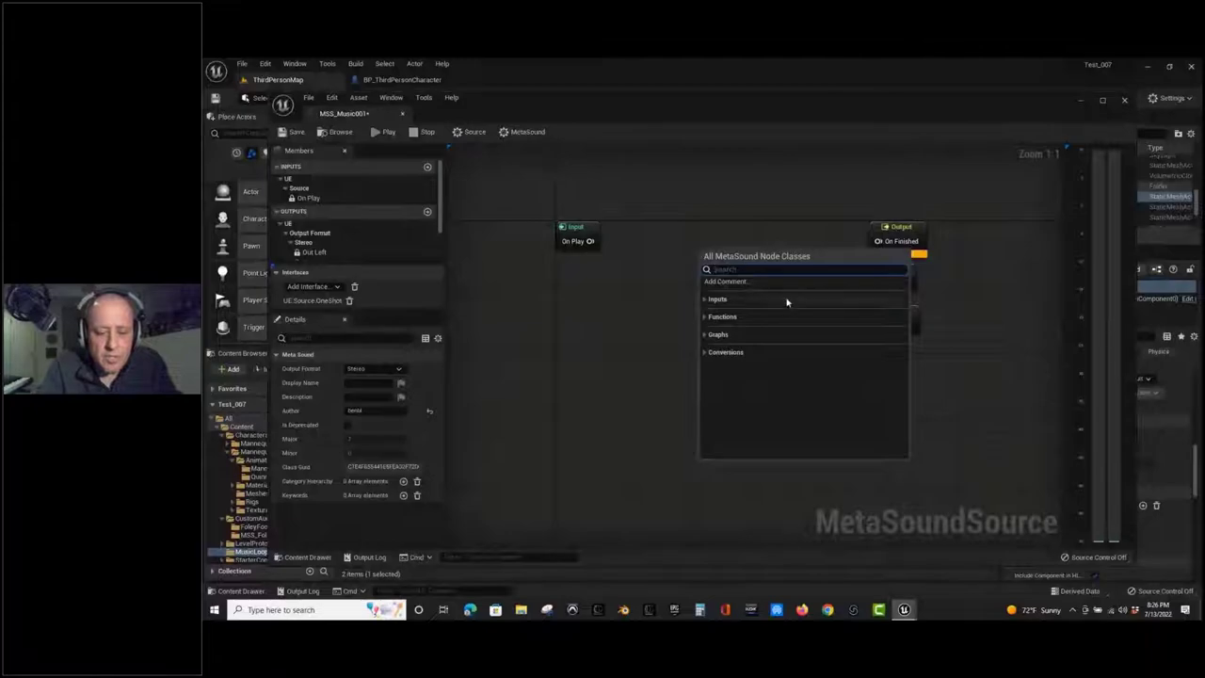
pyautogui.write('wave')
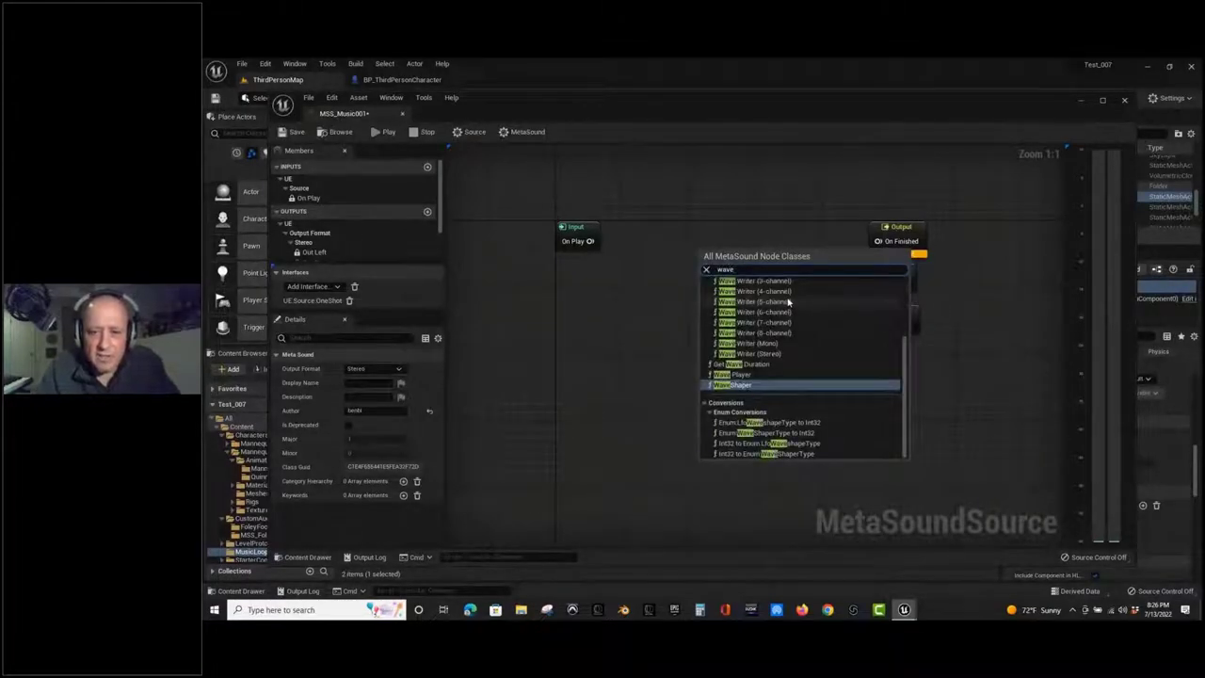
pyautogui.click(753, 376)
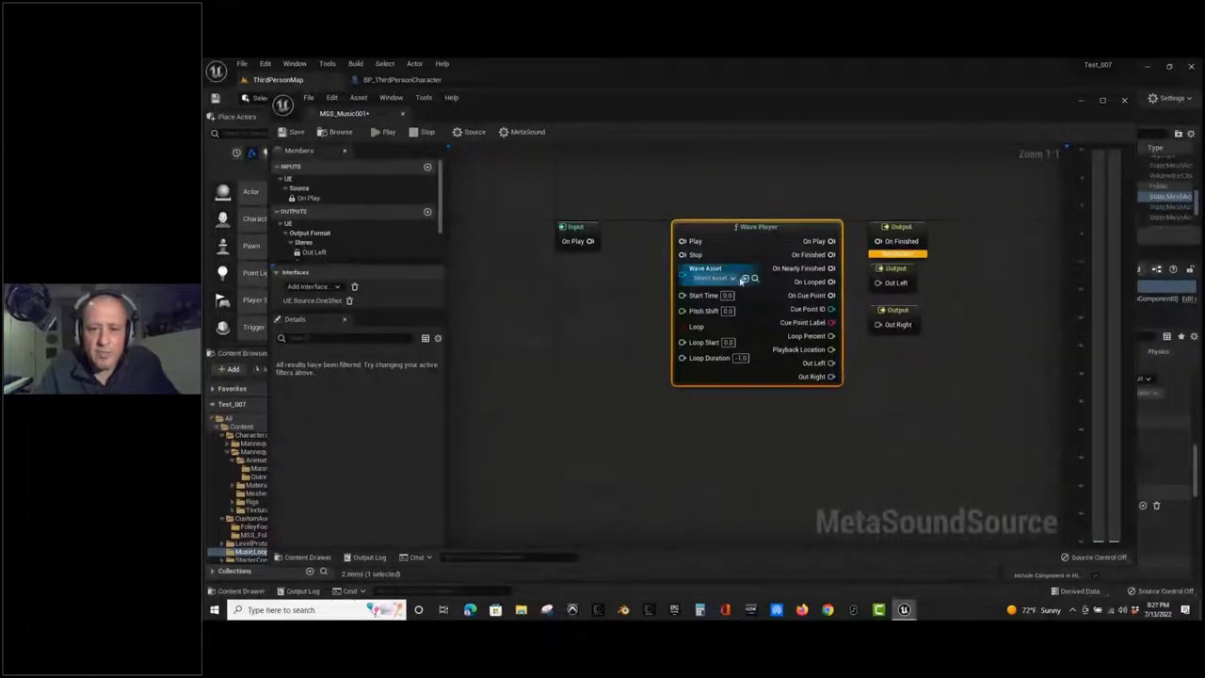
pyautogui.click(713, 277)
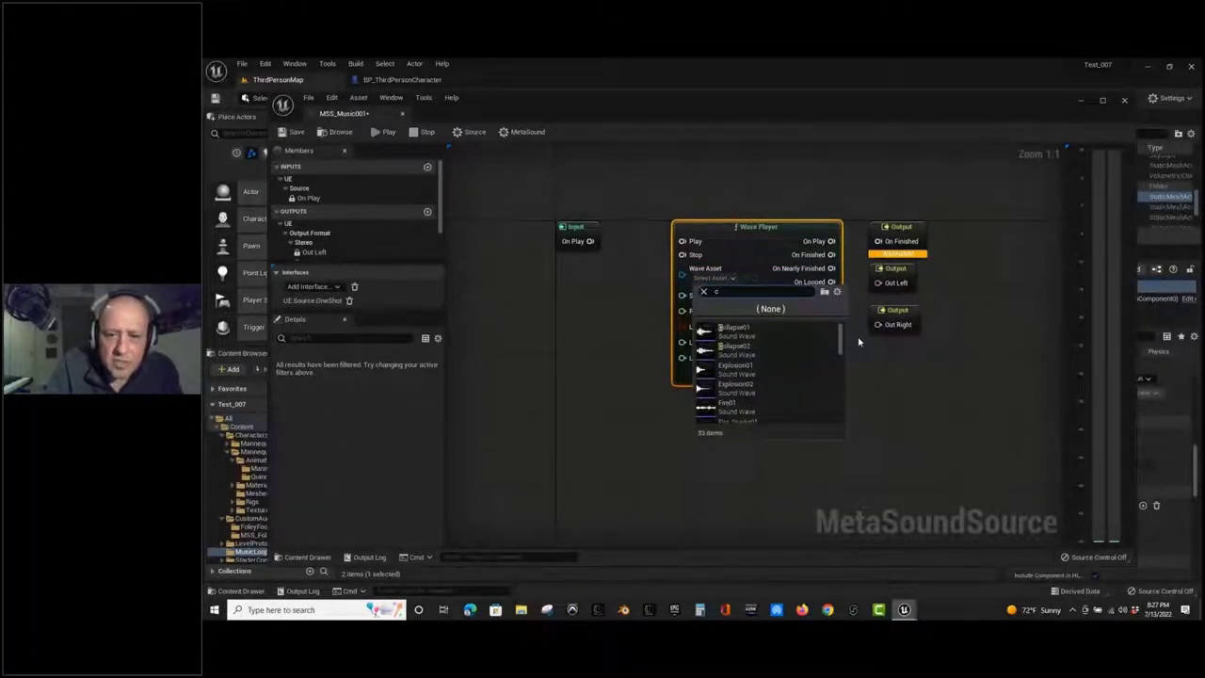
pyautogui.write('section')
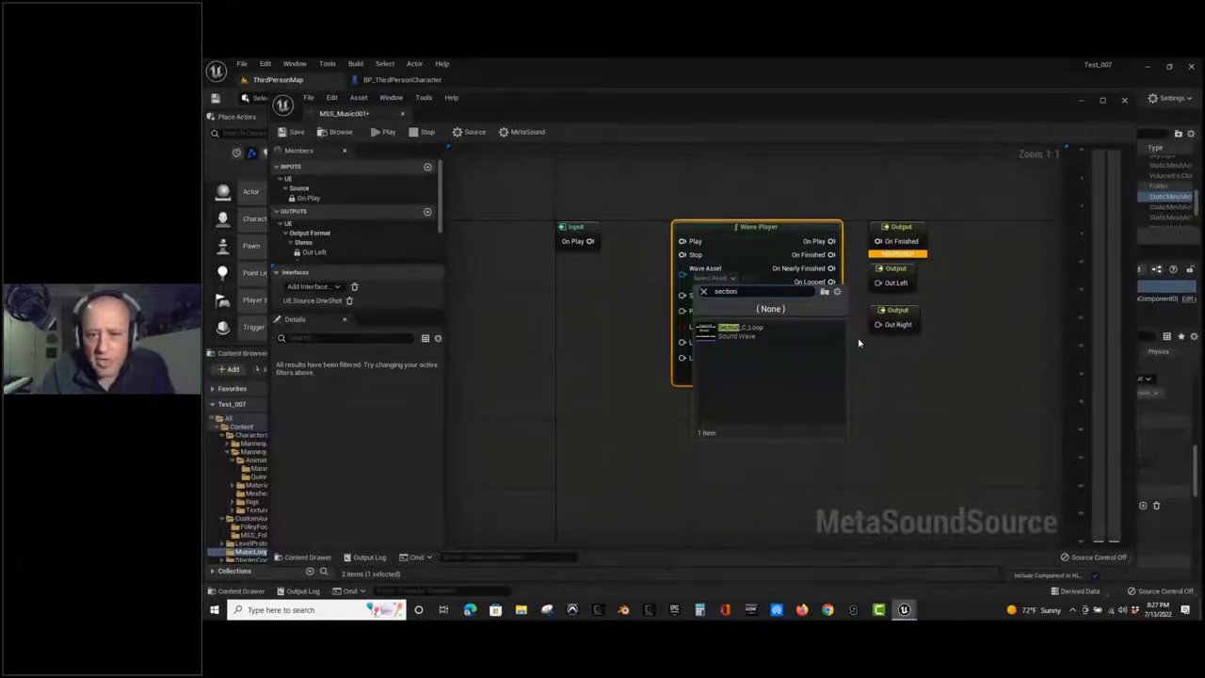
pyautogui.click(798, 329)
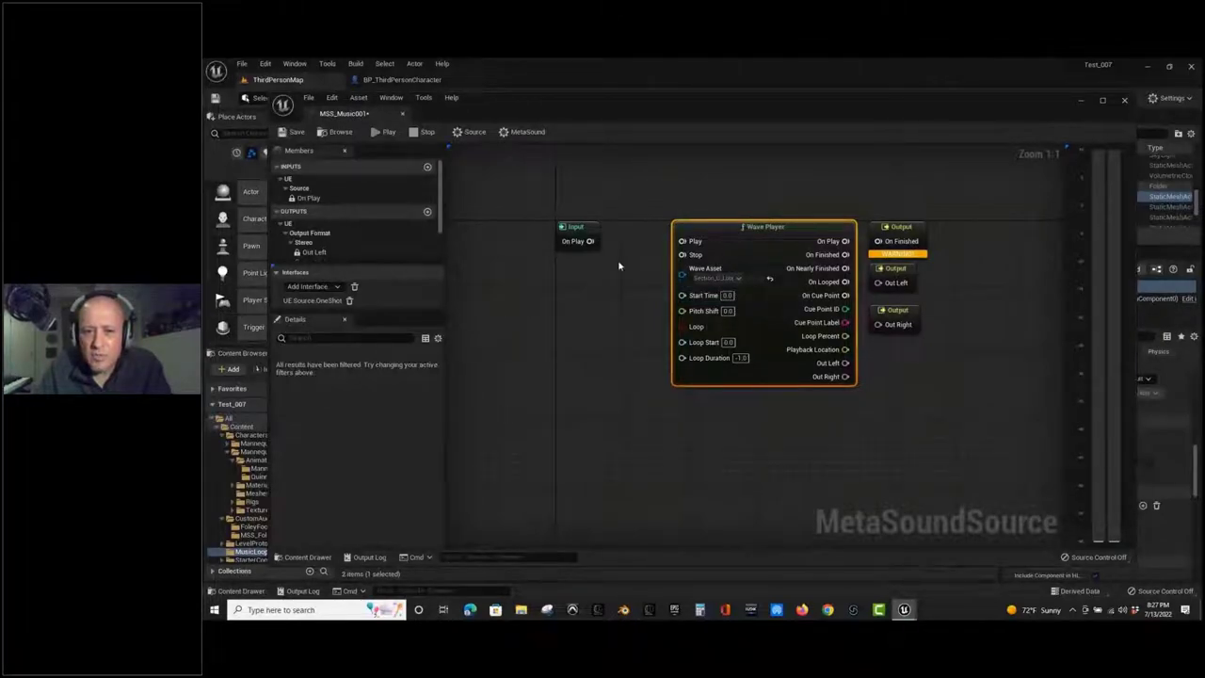
# Connect On Play to the Wave Player's Play input, enable Loop, and remove the UE.Source.OneShot interface.
pyautogui.moveTo(591, 241); pyautogui.dragTo(695, 242)
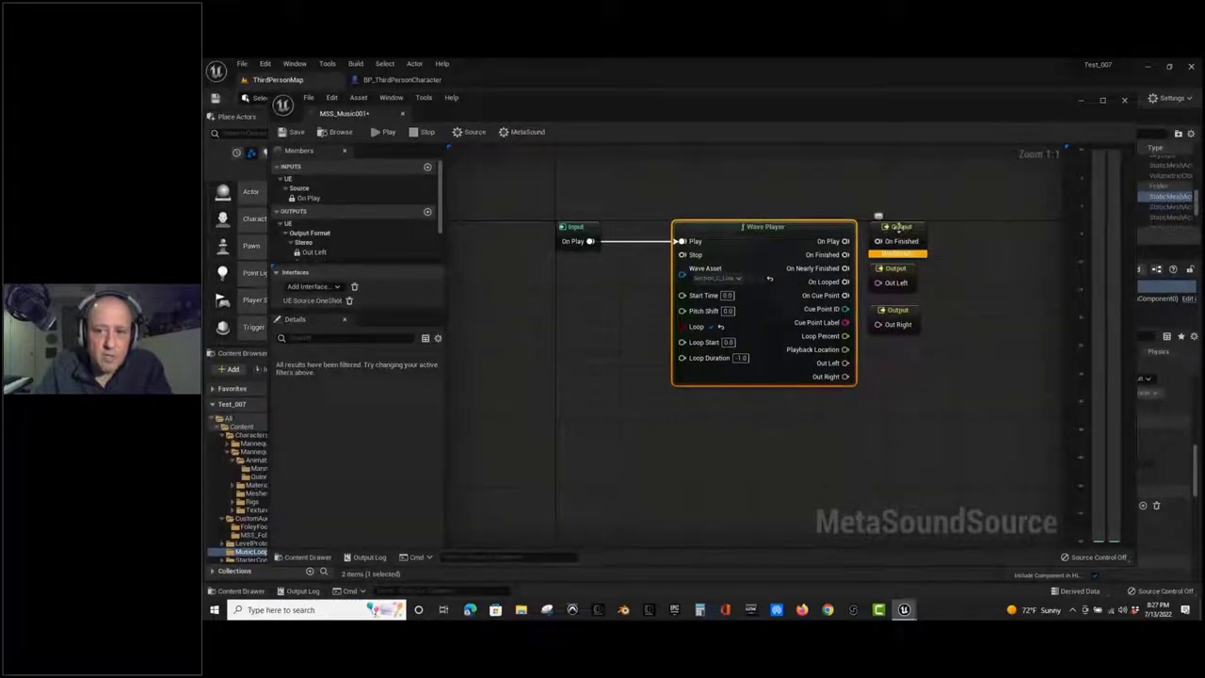
pyautogui.click(349, 300)
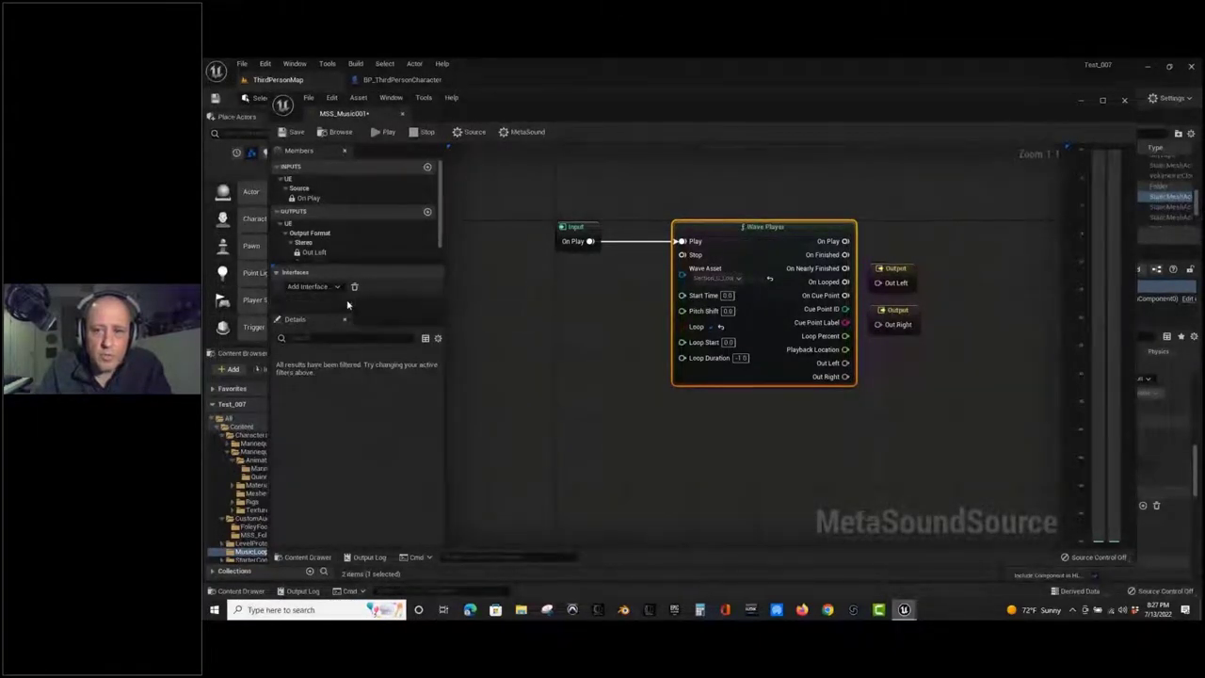
# Move both output nodes down beside the Wave Player's audio outputs and connect Out Left and Out Right to them.
pyautogui.moveTo(887, 245); pyautogui.dragTo(950, 375)
pyautogui.moveTo(912, 280); pyautogui.dragTo(922, 358)
pyautogui.moveTo(845, 362); pyautogui.dragTo(889, 407)
pyautogui.moveTo(973, 332); pyautogui.dragTo(966, 315, button='right')
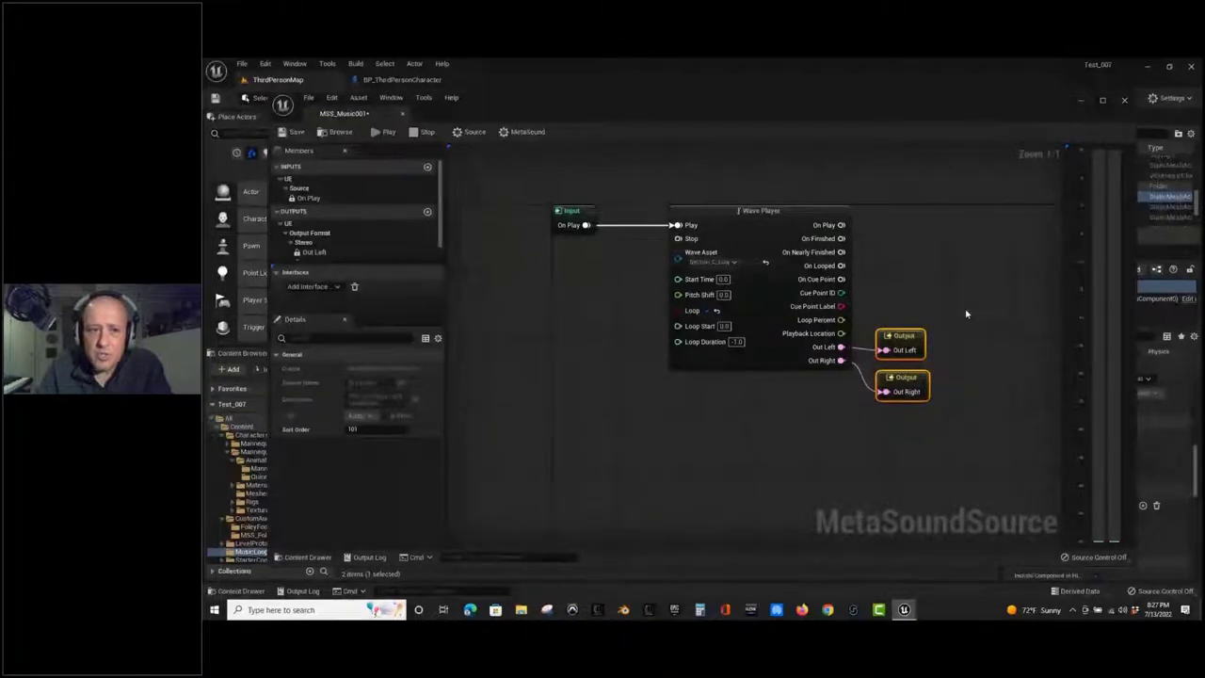
# Preview the MSS_Music001 MetaSound, restart it once and stop playback.
pyautogui.click(374, 134)
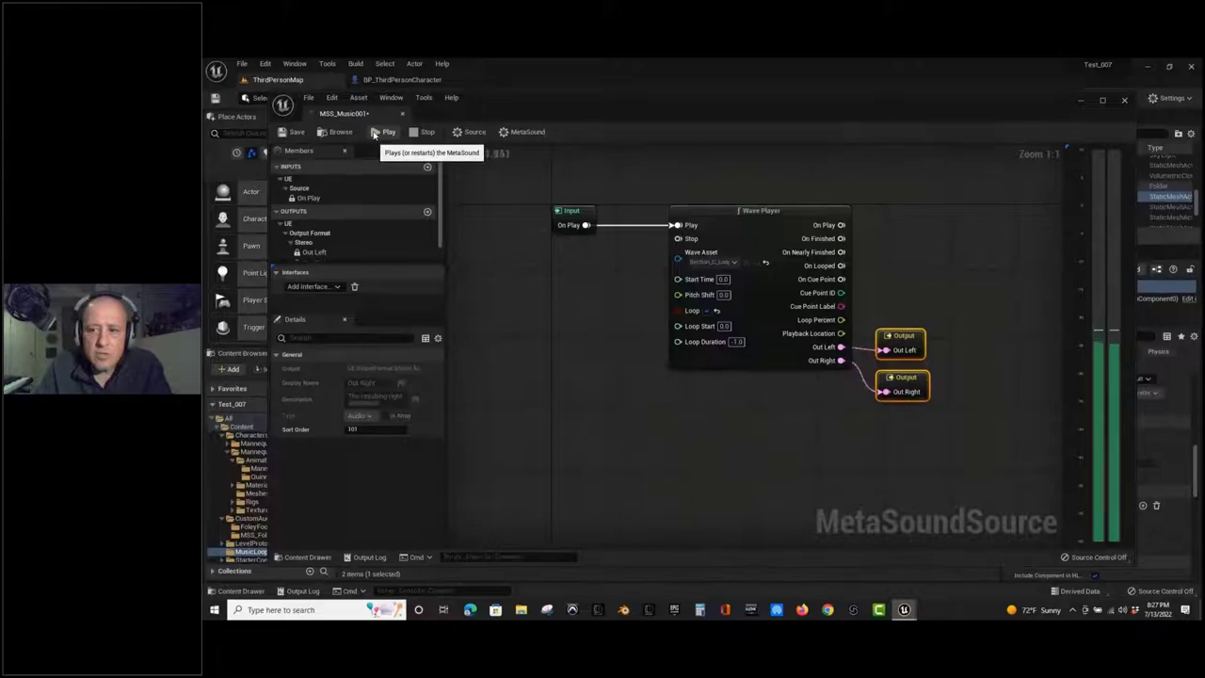
pyautogui.click(375, 134)
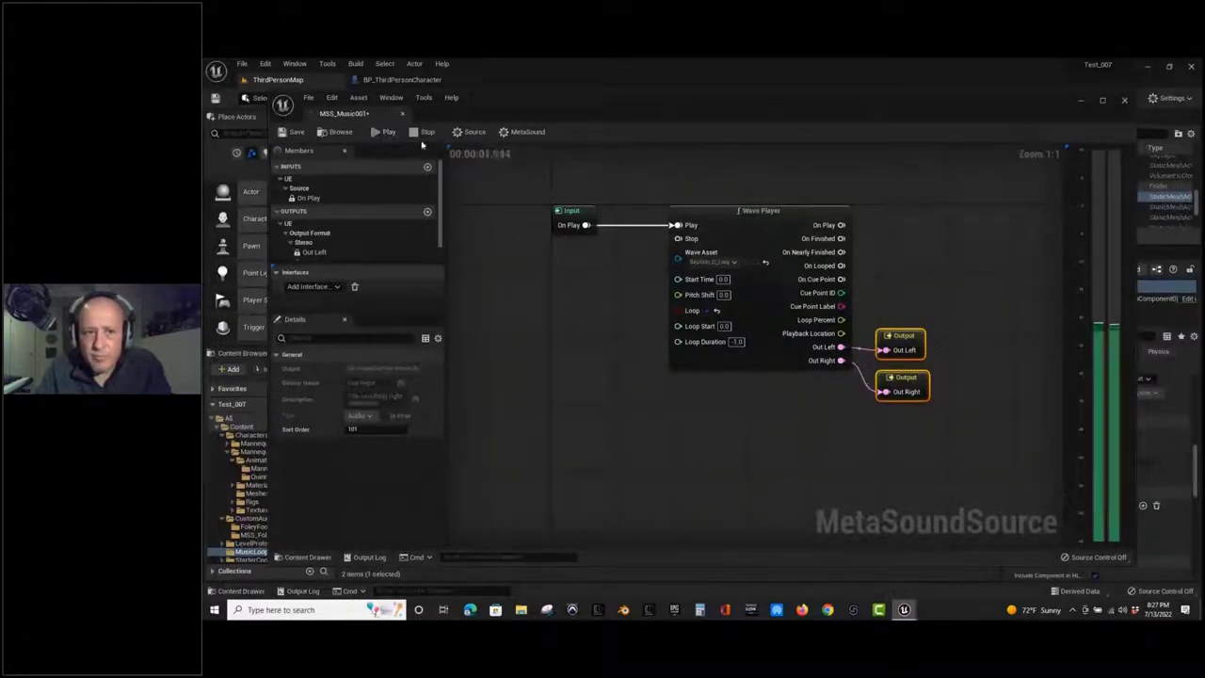
pyautogui.click(425, 136)
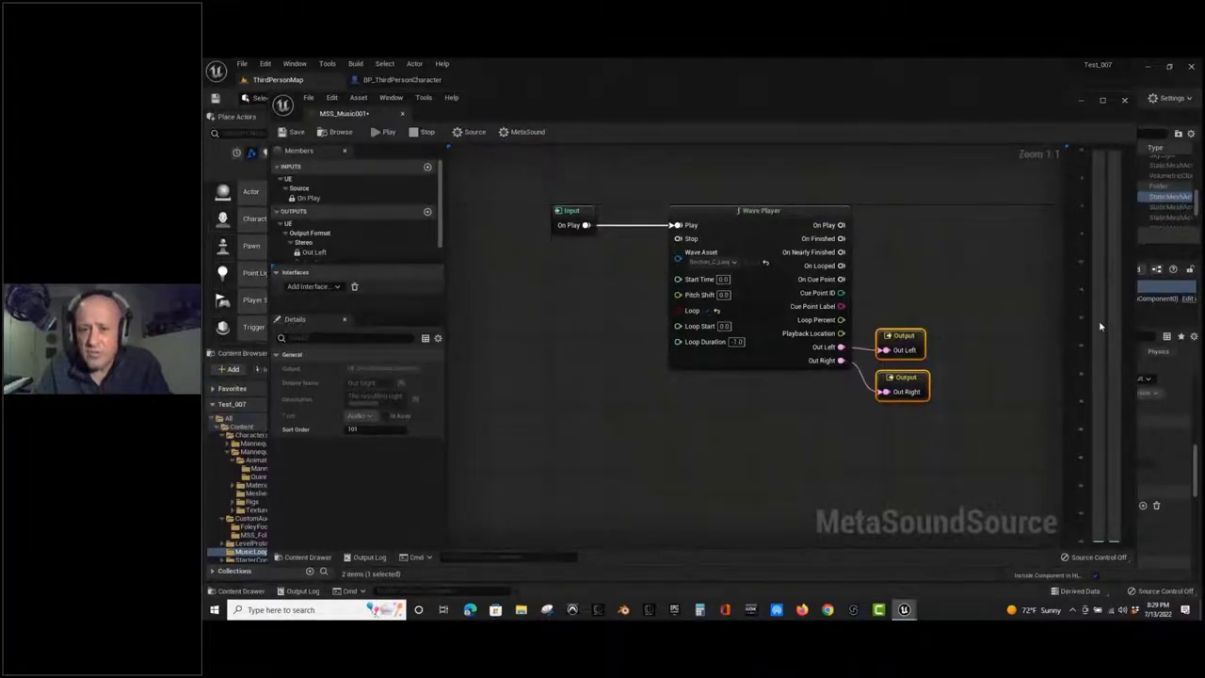
# Move the On Play input node closer to the Wave Player, save MSS_Music001 and close its editor.
pyautogui.moveTo(562, 212); pyautogui.dragTo(600, 212)
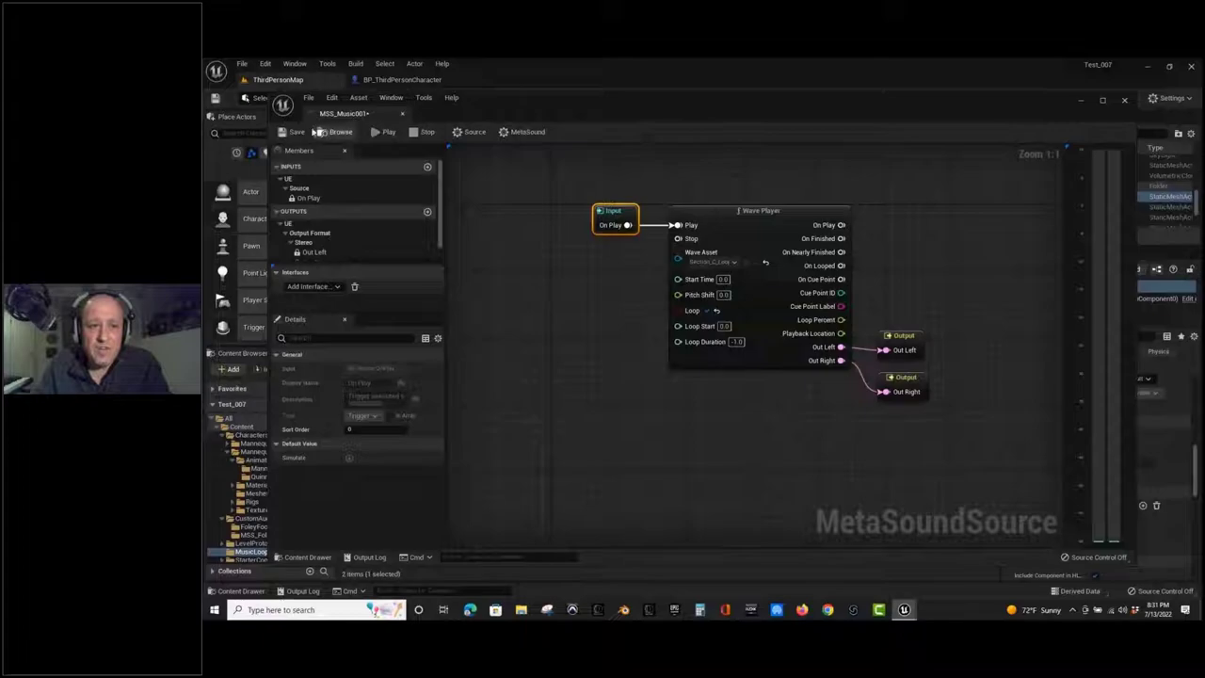
pyautogui.click(288, 131)
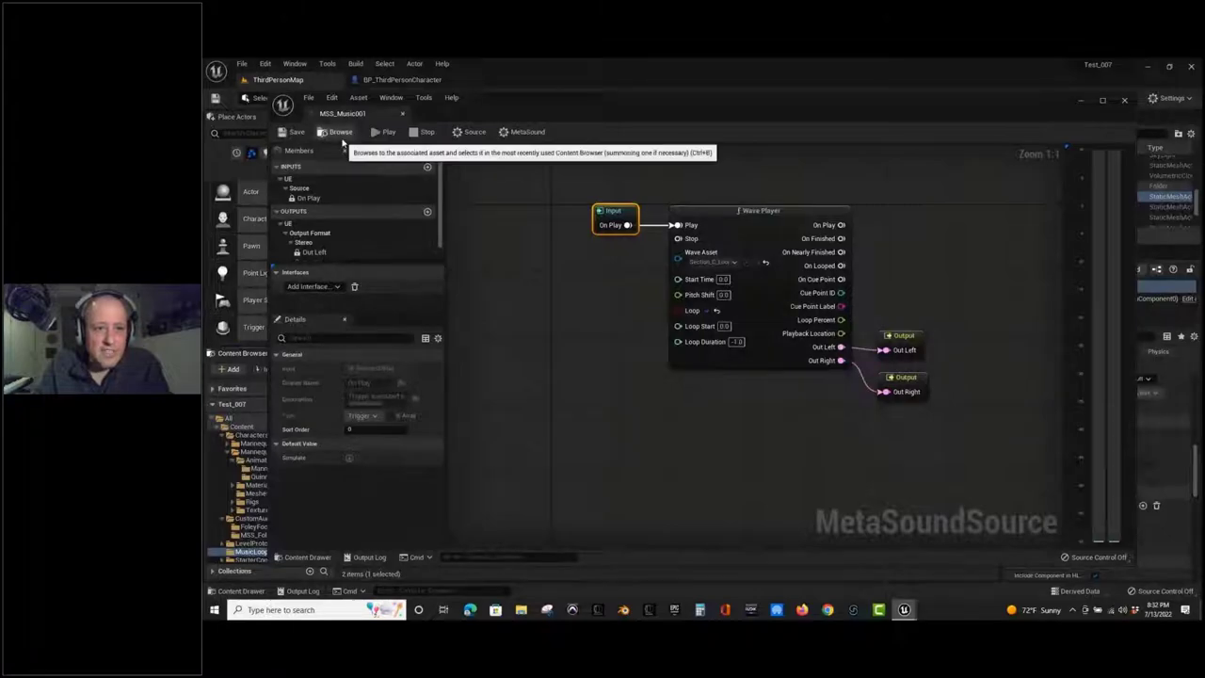
pyautogui.click(401, 114)
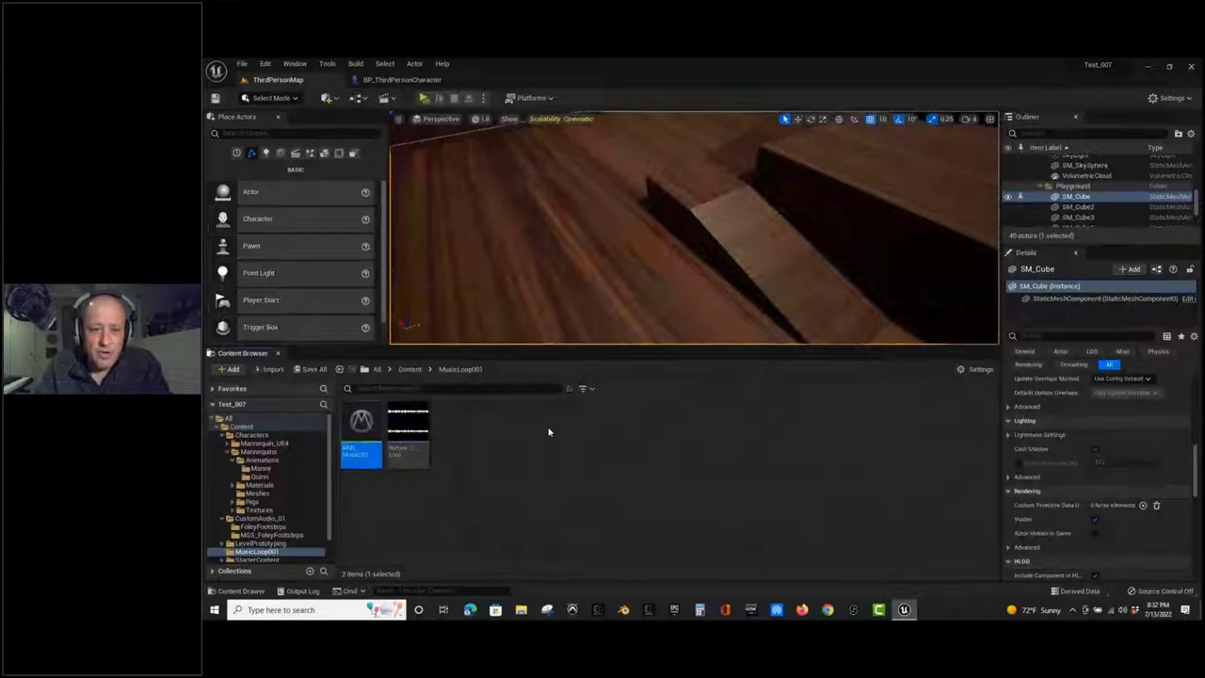
# Place MSS_Music001 as an ambient sound on the floor of the level and check its activation settings.
pyautogui.moveTo(407, 429); pyautogui.dragTo(478, 223)
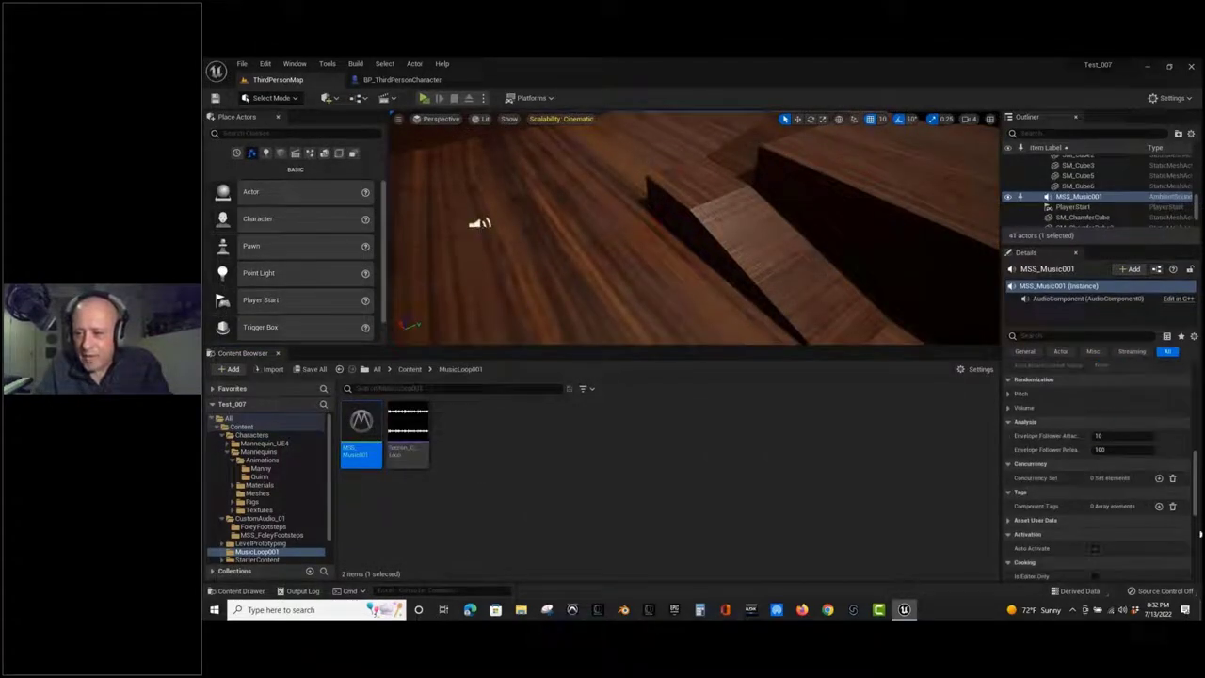
pyautogui.scroll(2, 1194, 475)
pyautogui.moveTo(1194, 475); pyautogui.dragTo(1191, 503)
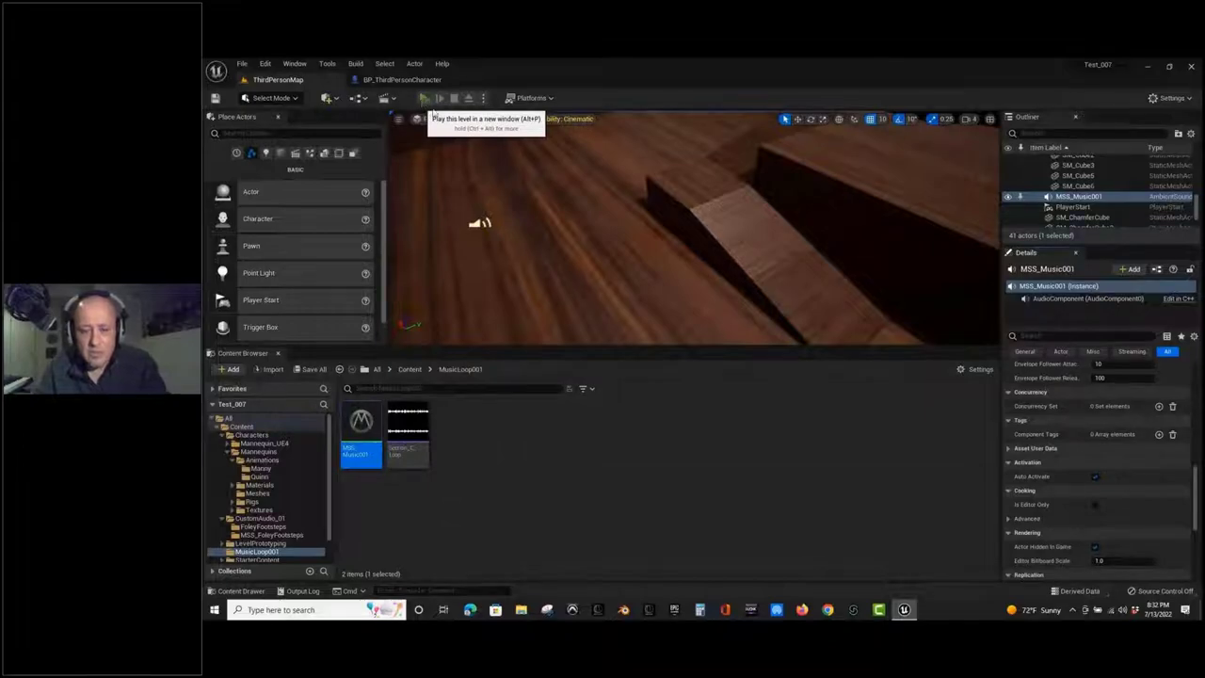
# Play-test the level, running the character forward to hear the music with the footsteps, then stop.
pyautogui.click(423, 98)
pyautogui.press('w')
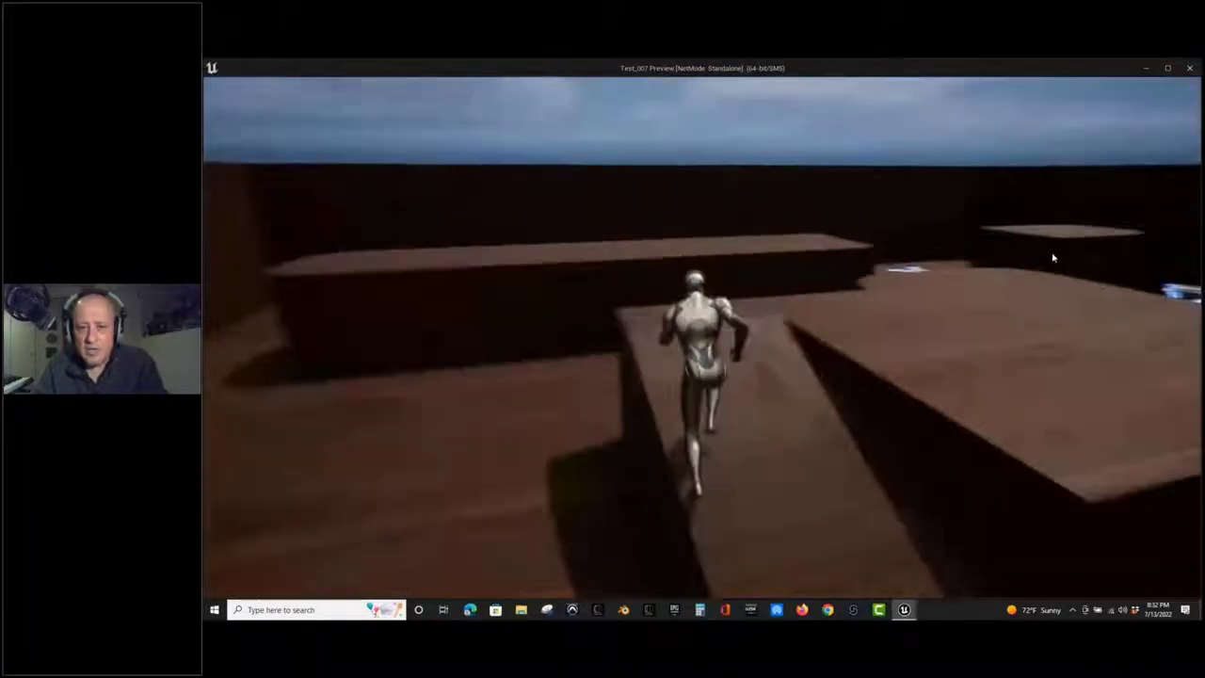
pyautogui.press('Escape')
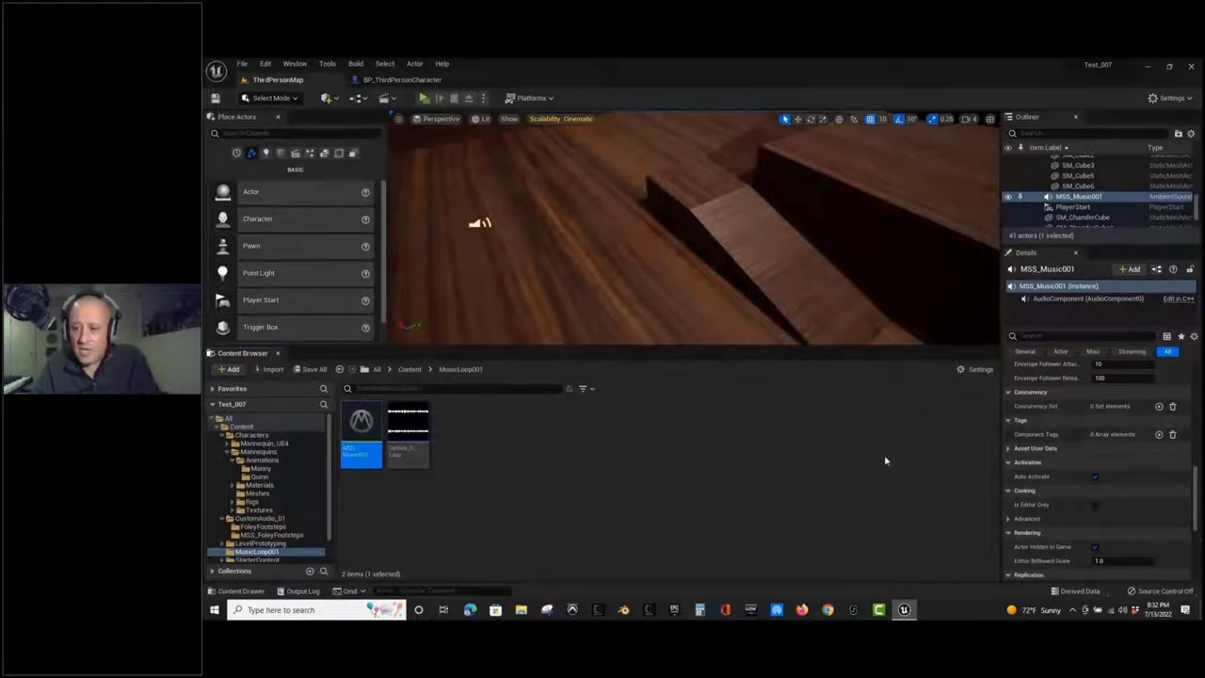
# Set the Volume Multiplier of the MSS_Music001 ambient sound actor to 0.28.
pyautogui.moveTo(1197, 480); pyautogui.dragTo(1197, 373)
pyautogui.click(1092, 197)
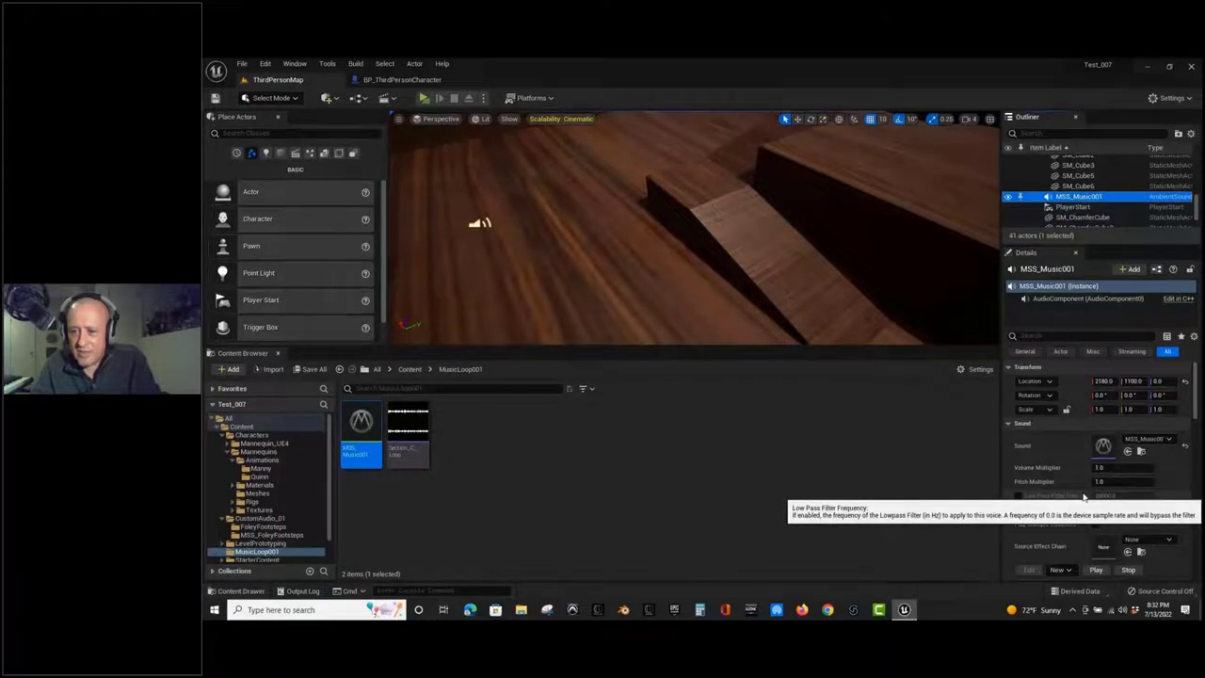
pyautogui.moveTo(1102, 468); pyautogui.dragTo(909, 301)
# Play-test the level again with the quieter music, running the character forward, and end the session.
pyautogui.click(423, 98)
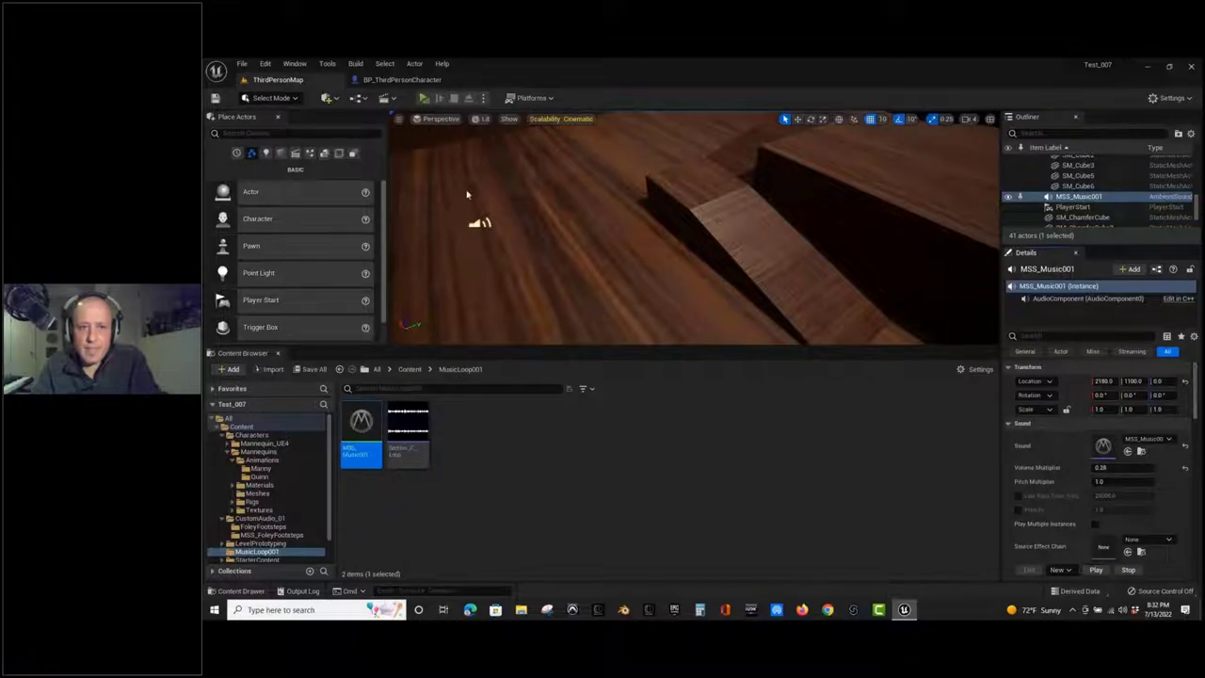
pyautogui.press('w')
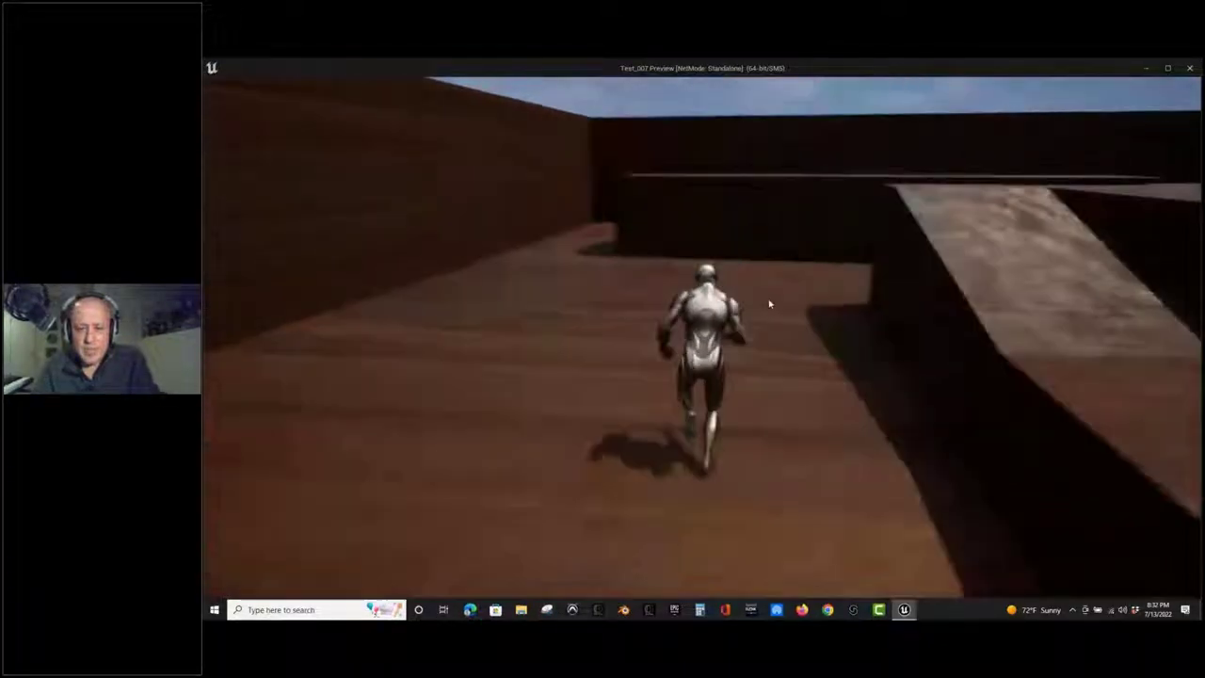
pyautogui.press('Escape')
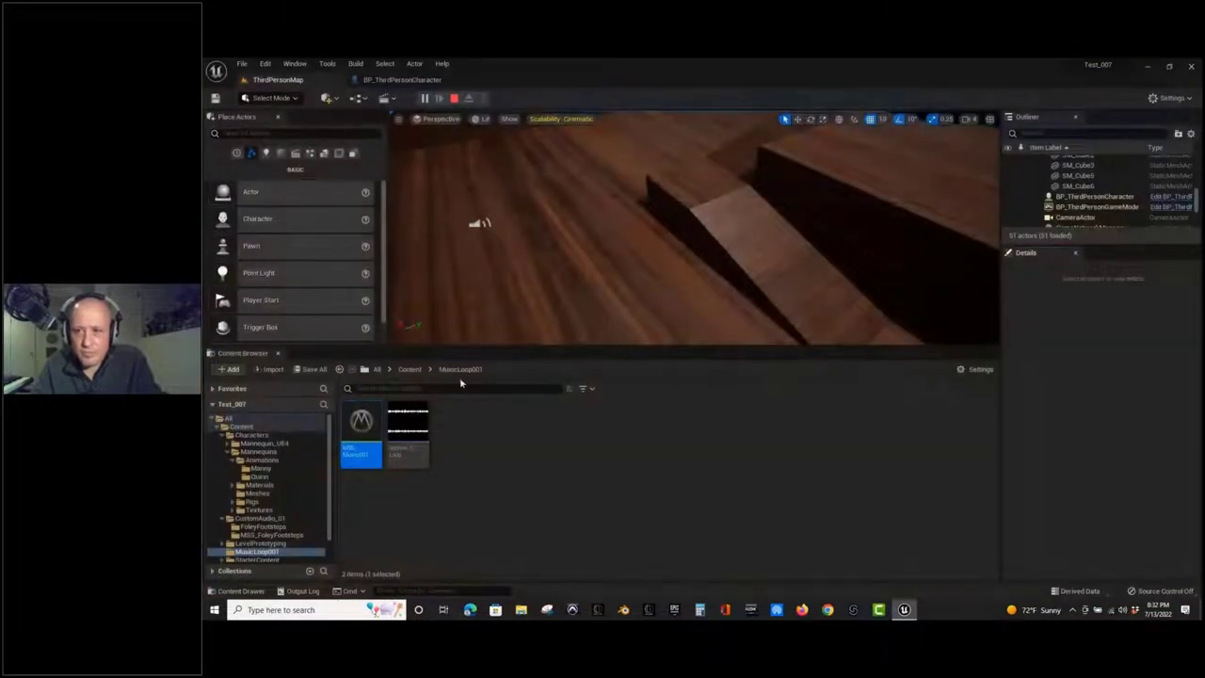